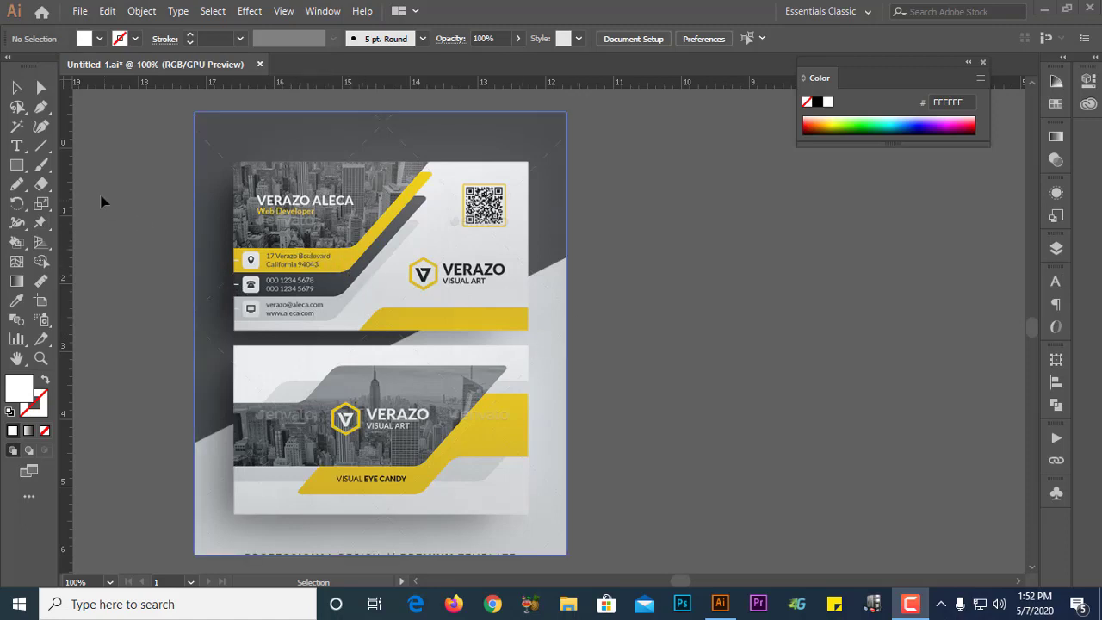
# Step: Draw a small square beside the business card reference image and fill it with the card's yellow (DFBE28) using the Eyedropper
pyautogui.scroll(3, 272, 280)
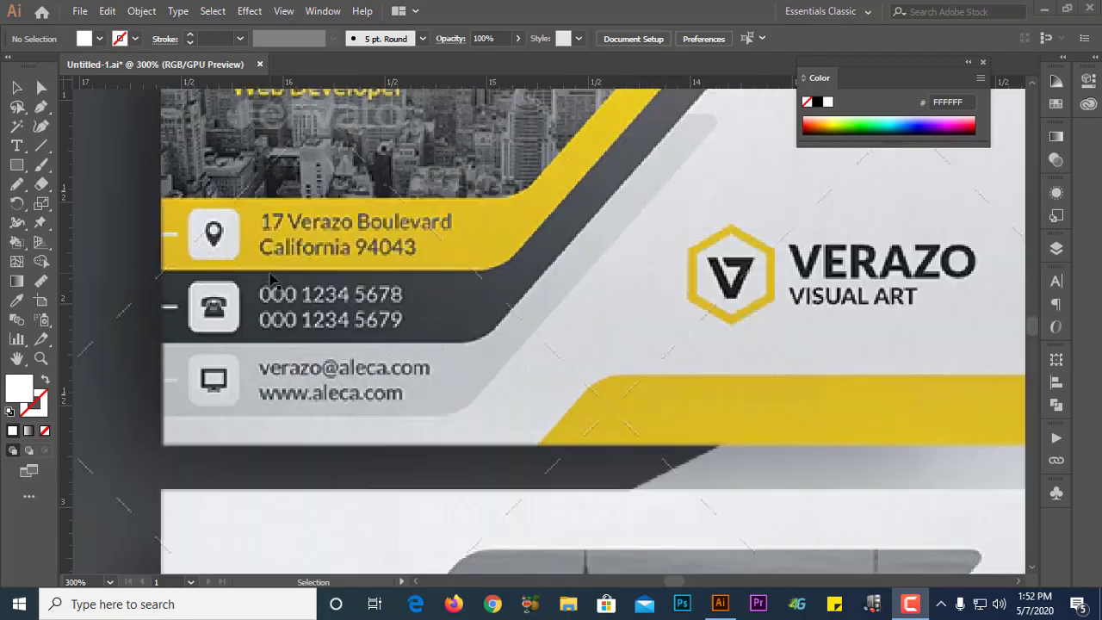
pyautogui.scroll(-3, 272, 280)
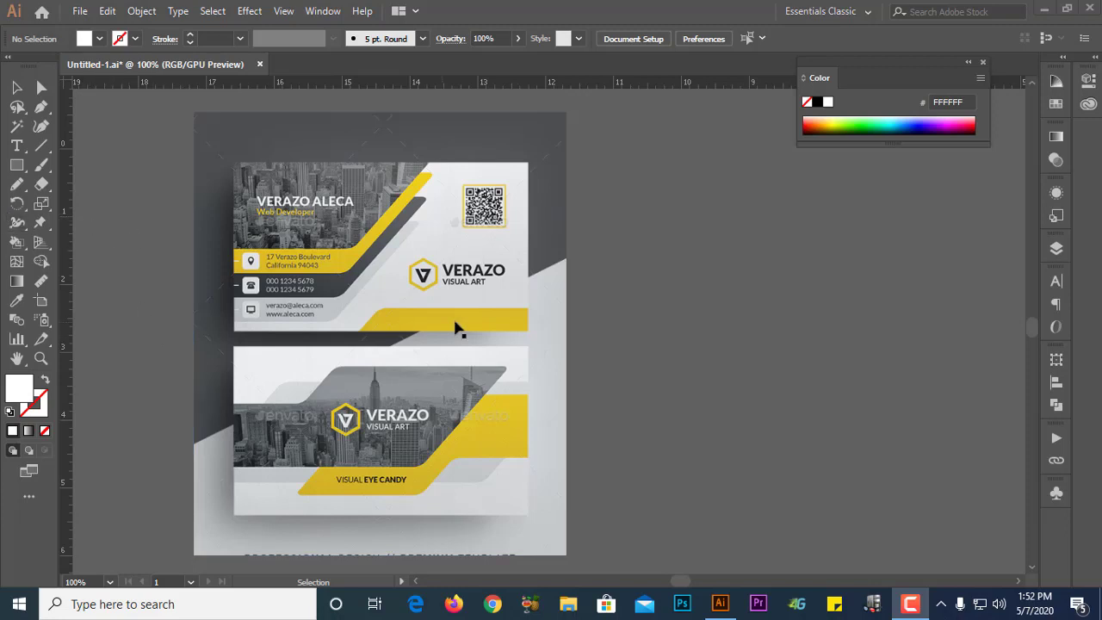
pyautogui.moveTo(379, 307); pyautogui.dragTo(514, 306)
pyautogui.press('m')
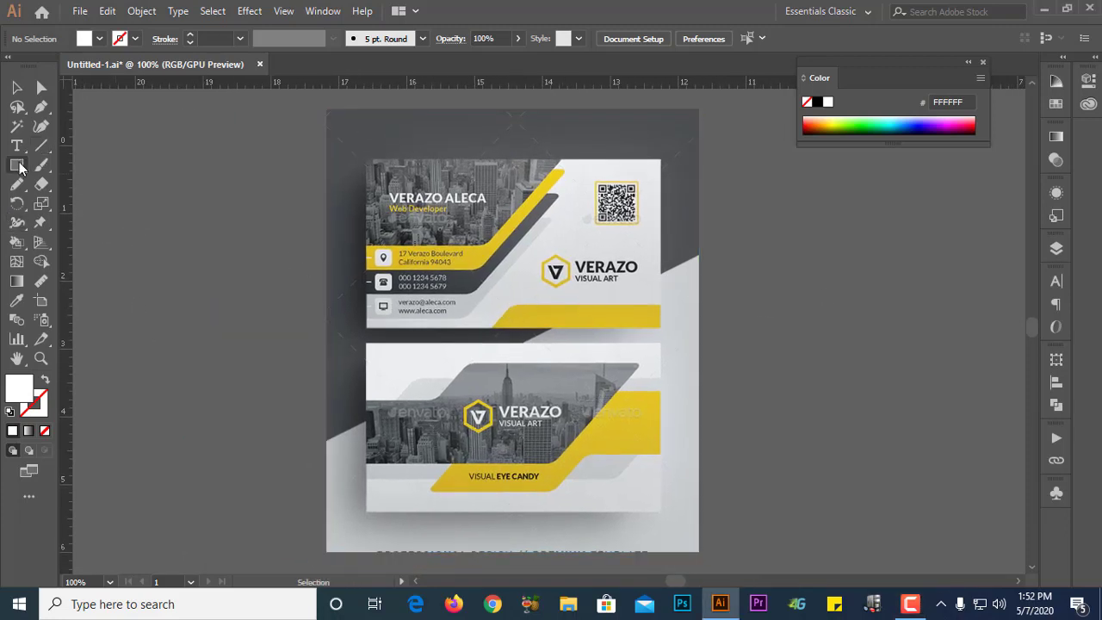
pyautogui.moveTo(197, 207)
pyautogui.mouseDown()
pyautogui.moveTo(241, 242)
pyautogui.moveTo(231, 241)
pyautogui.mouseUp()
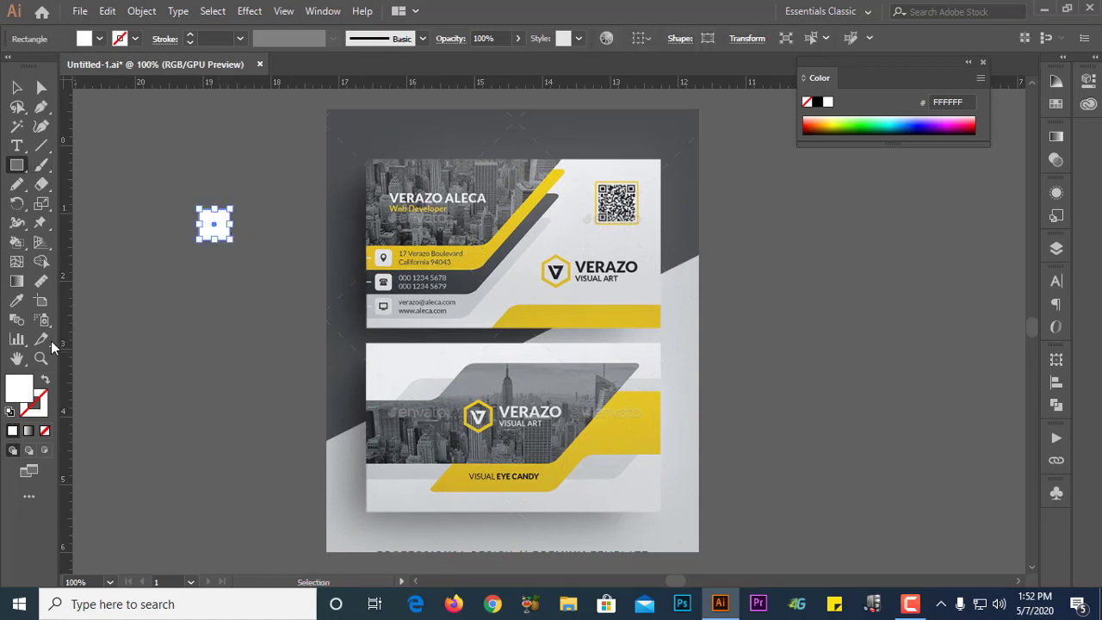
pyautogui.click(18, 301)
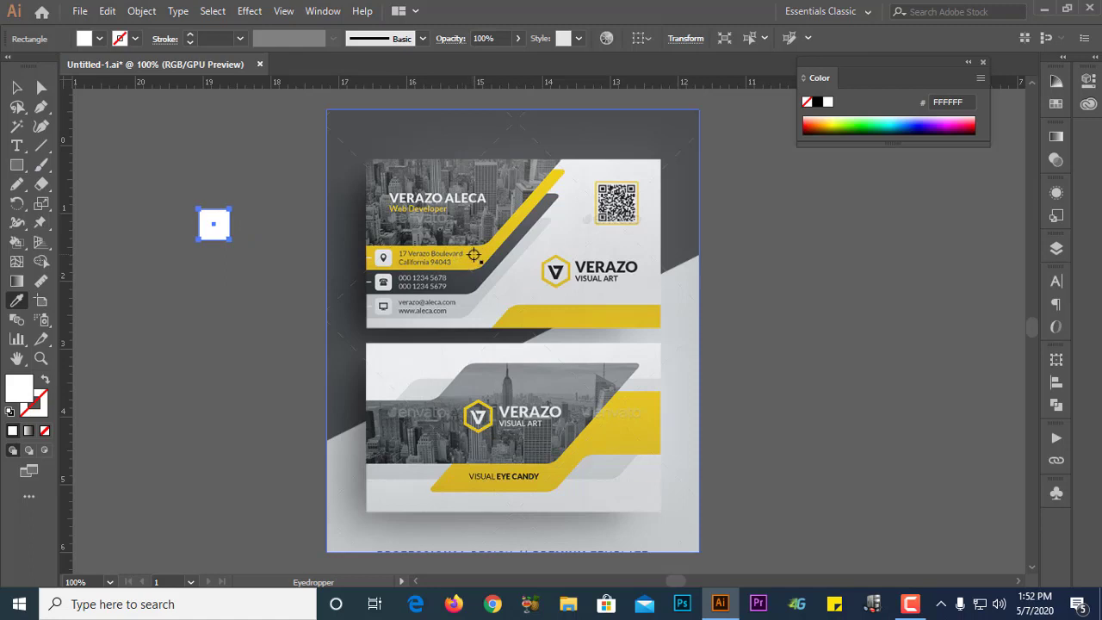
pyautogui.click(473, 255)
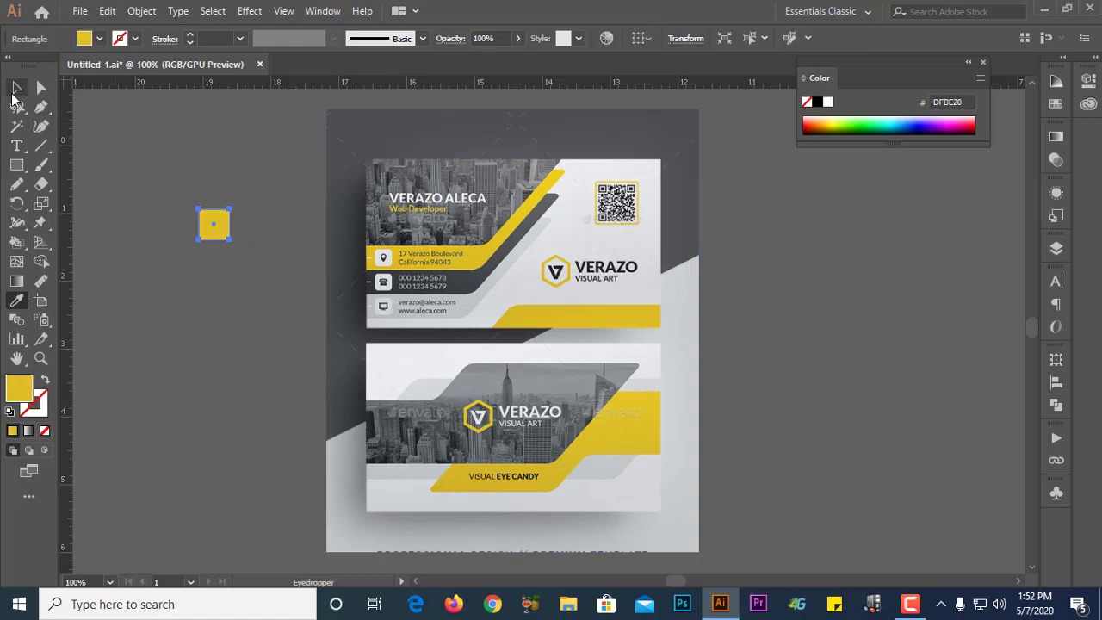
# Step: Enlarge the yellow square and place two copies of it in a column below
pyautogui.press('v')
pyautogui.moveTo(219, 210); pyautogui.dragTo(273, 335)
pyautogui.keyDown('shift'); pyautogui.click(215, 224); pyautogui.keyUp('shift')
pyautogui.click(229, 305)
pyautogui.keyDown('alt'); pyautogui.keyDown('shift'); pyautogui.moveTo(229, 304); pyautogui.dragTo(222, 400); pyautogui.keyUp('shift'); pyautogui.keyUp('alt')
# Step: Recolor the middle square with the card's dark gray (3D4144) and the lowest with its light gray (C3C7CA) using the Eyedropper
pyautogui.click(215, 295)
pyautogui.click(16, 301)
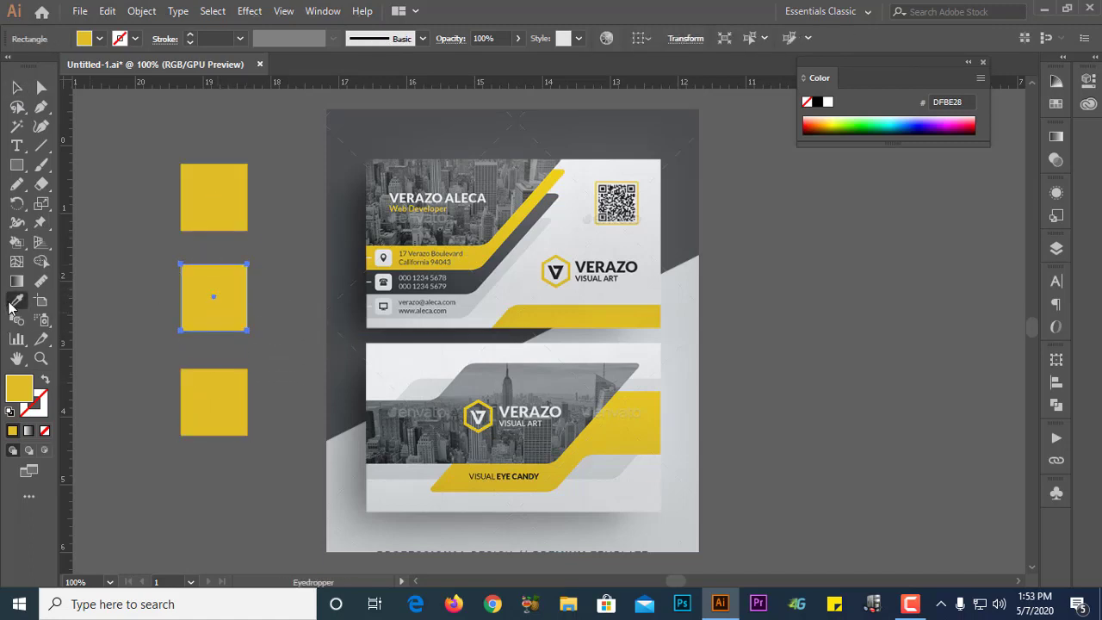
pyautogui.click(460, 284)
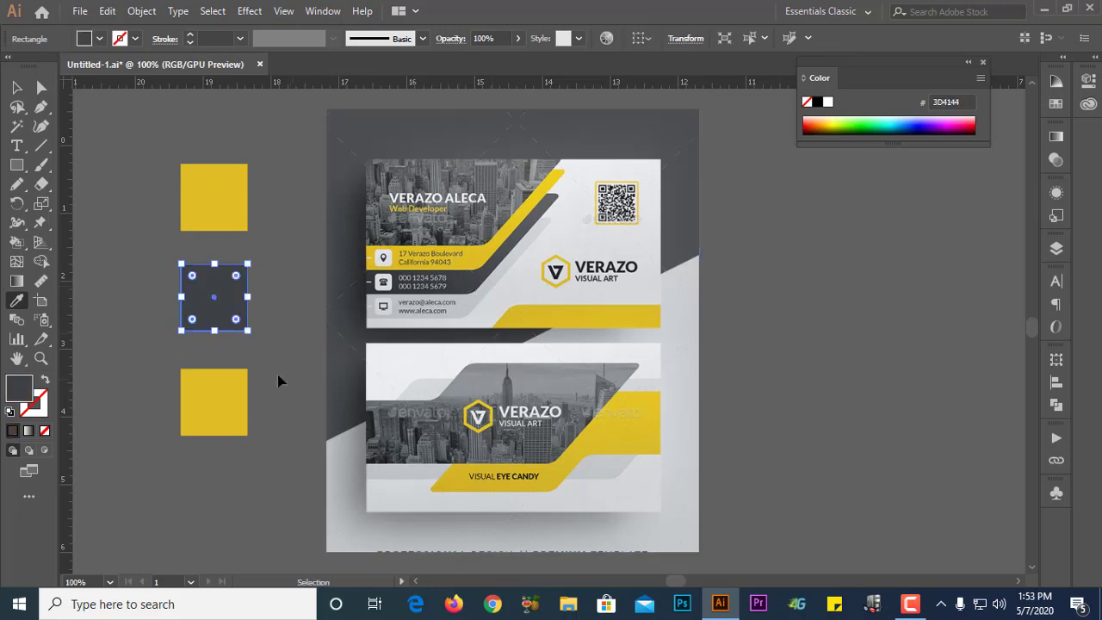
pyautogui.keyDown('ctrl'); pyautogui.click(241, 392); pyautogui.keyUp('ctrl')
pyautogui.click(463, 309)
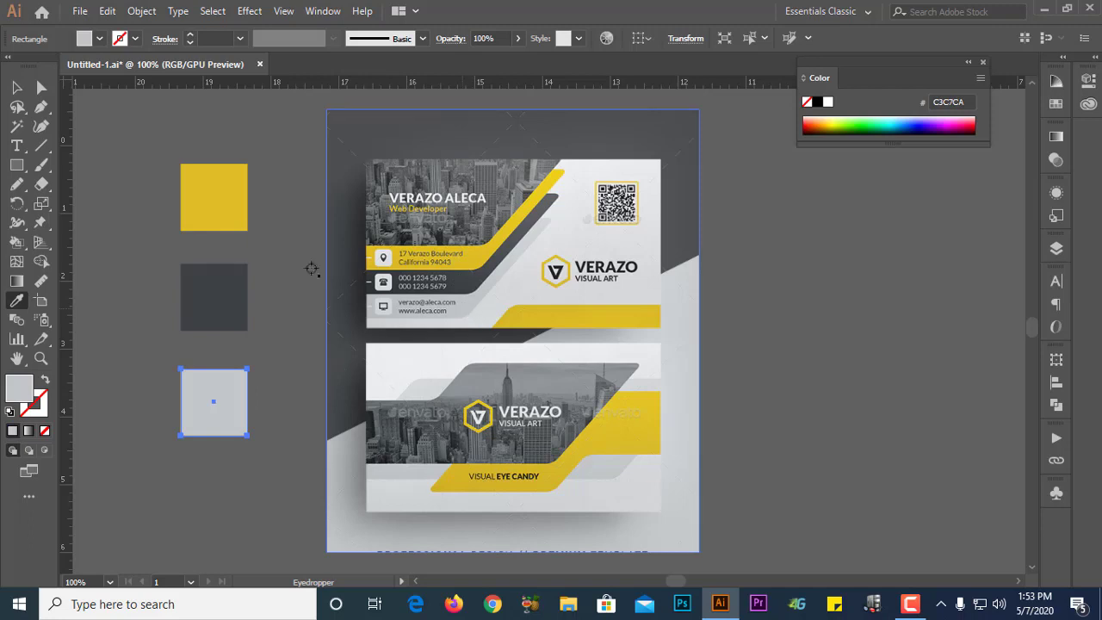
# Step: Duplicate the dark gray square to its left and fill the copy with the near-black (1D1D1F) sampled from the card's logo
pyautogui.click(16, 87)
pyautogui.click(151, 239)
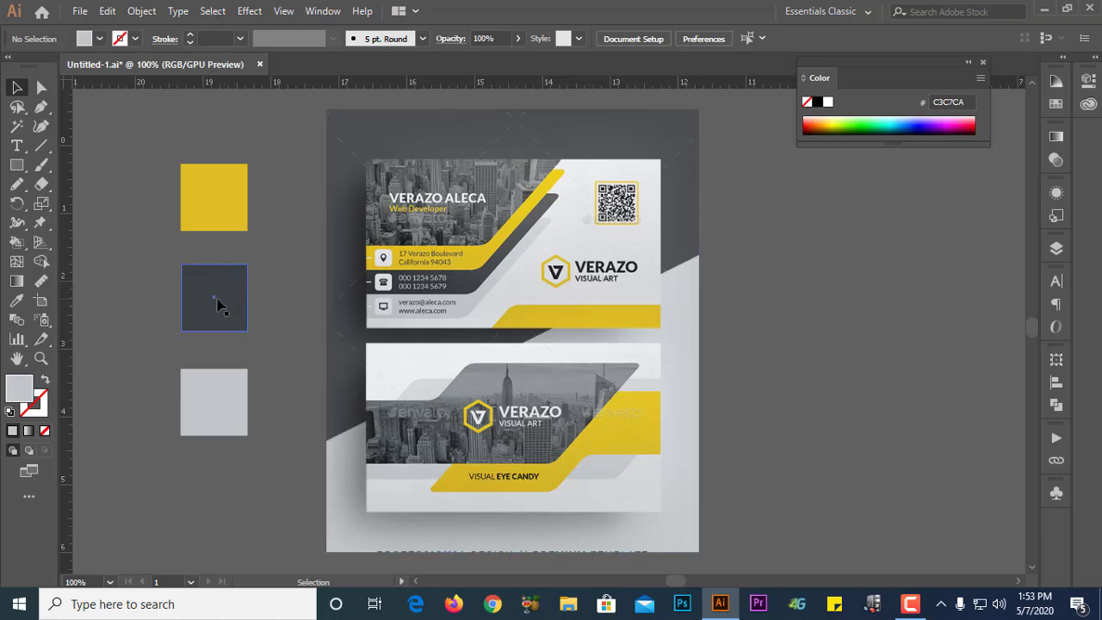
pyautogui.moveTo(216, 302); pyautogui.dragTo(114, 302)
pyautogui.click(16, 298)
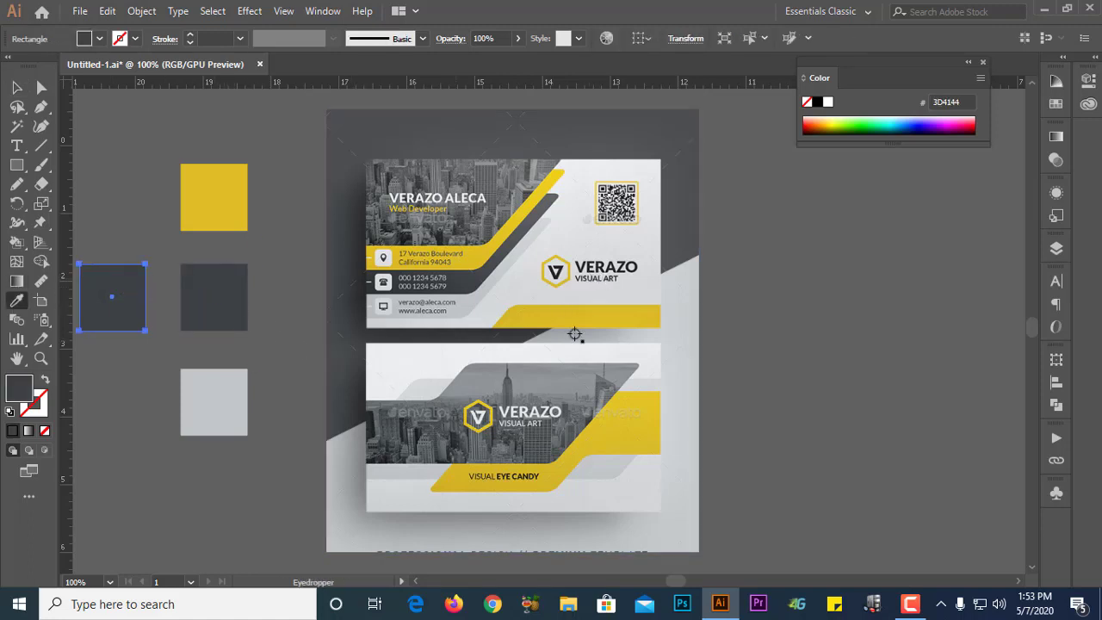
pyautogui.click(594, 281)
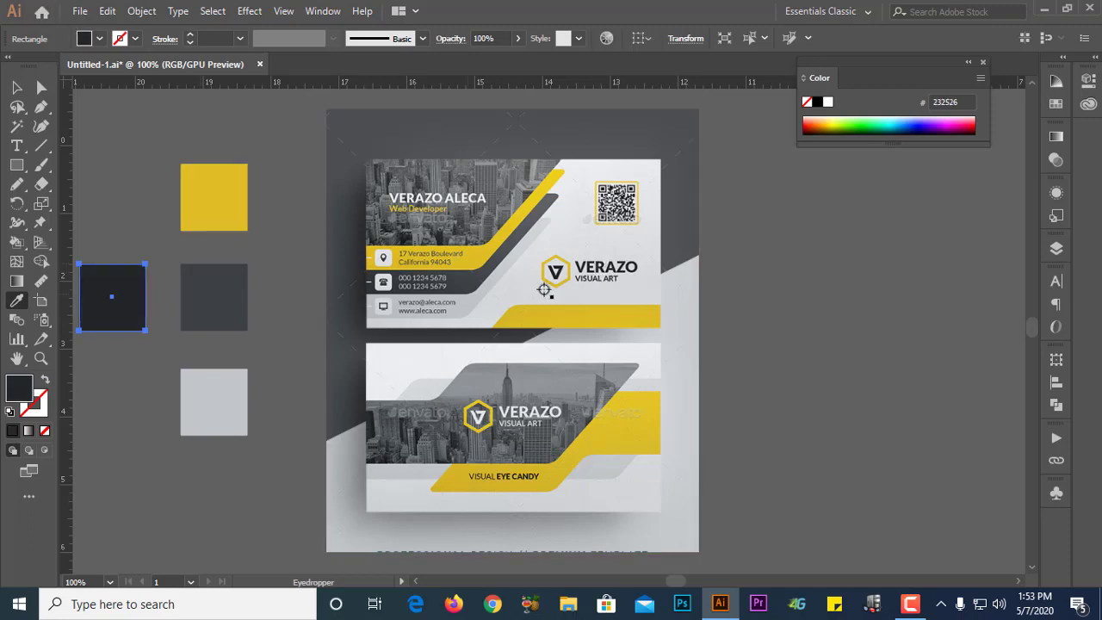
pyautogui.click(554, 275)
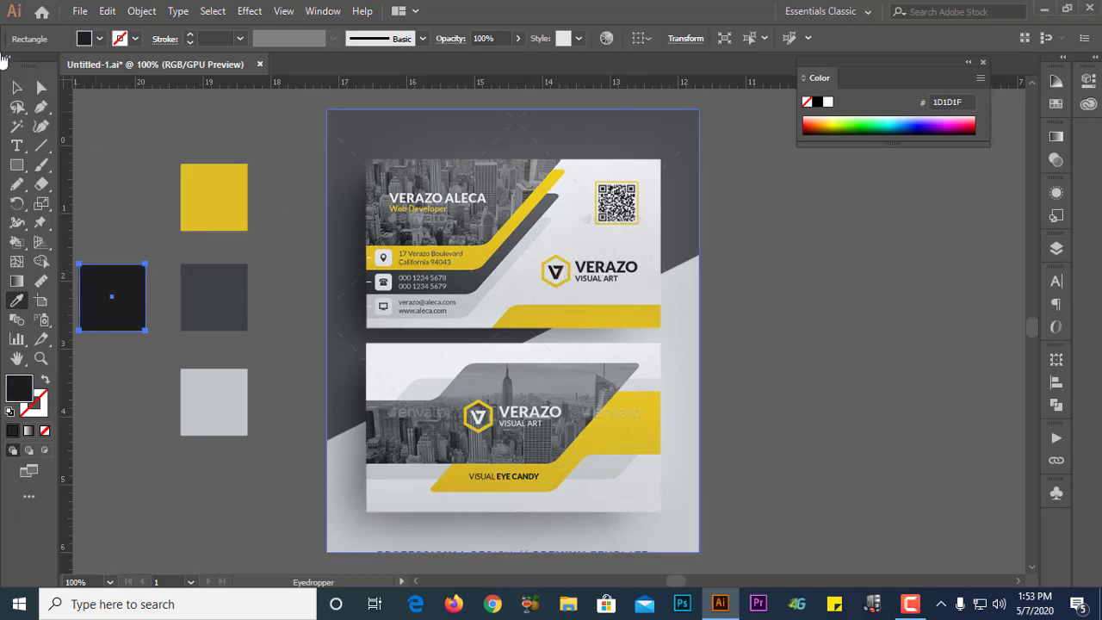
# Step: Arrange the color squares in a two-by-two grid, with yellow above near-black and light gray above dark gray
pyautogui.press('v')
pyautogui.click(214, 272)
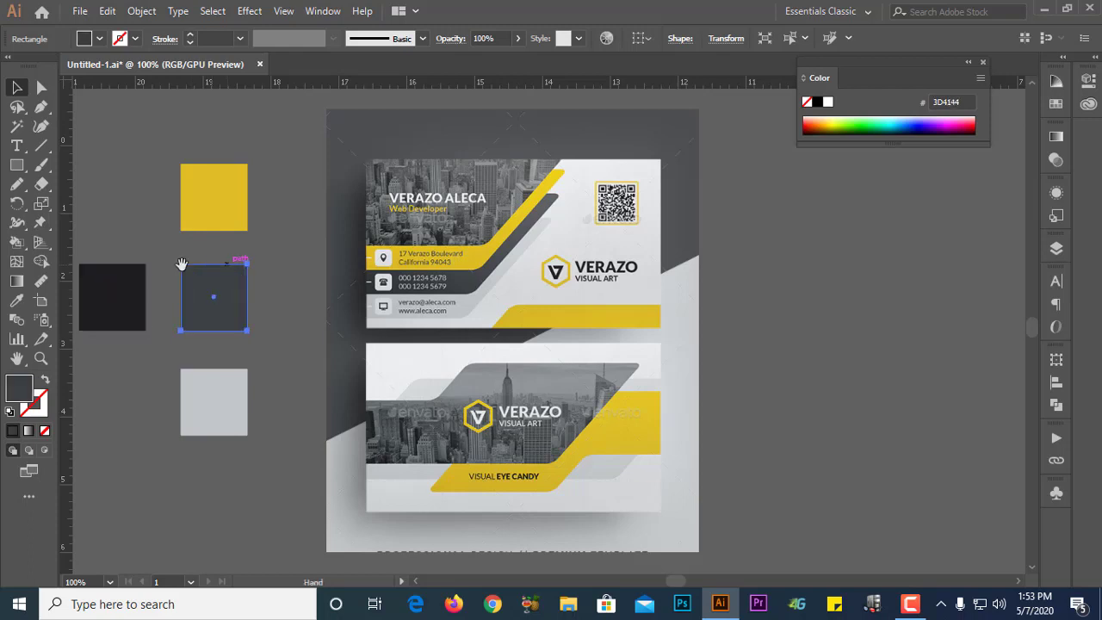
pyautogui.click(155, 230)
pyautogui.moveTo(218, 281); pyautogui.dragTo(291, 284)
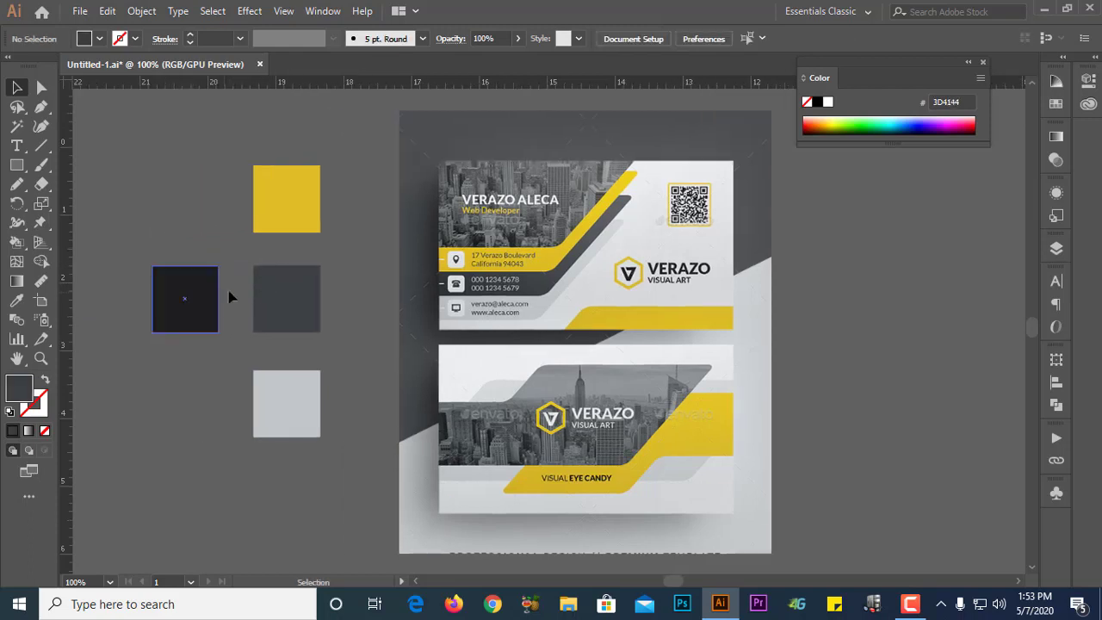
pyautogui.moveTo(283, 216); pyautogui.dragTo(177, 222)
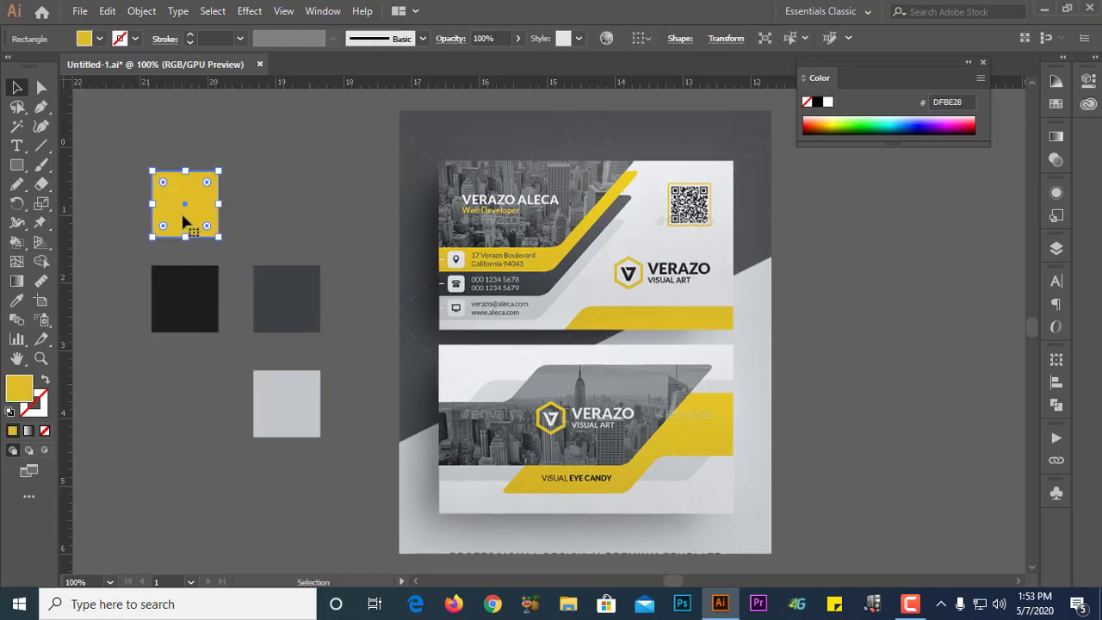
pyautogui.moveTo(276, 396); pyautogui.dragTo(277, 196)
pyautogui.click(360, 217)
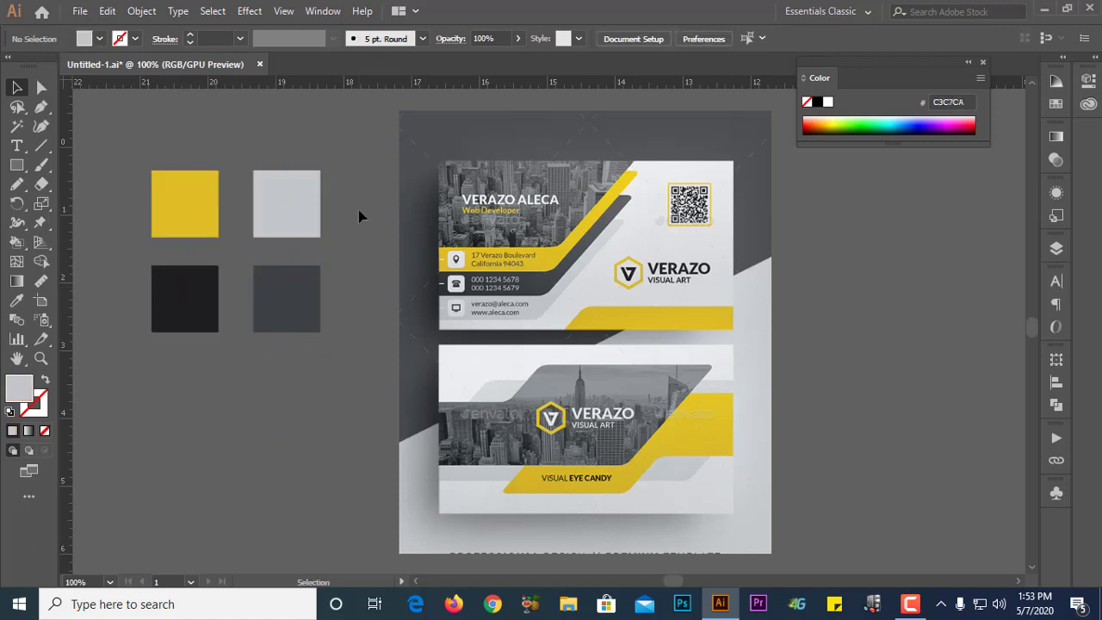
# Step: Lock the business card reference image and try dragging across it to test the lock
pyautogui.scroll(1, 827, 206)
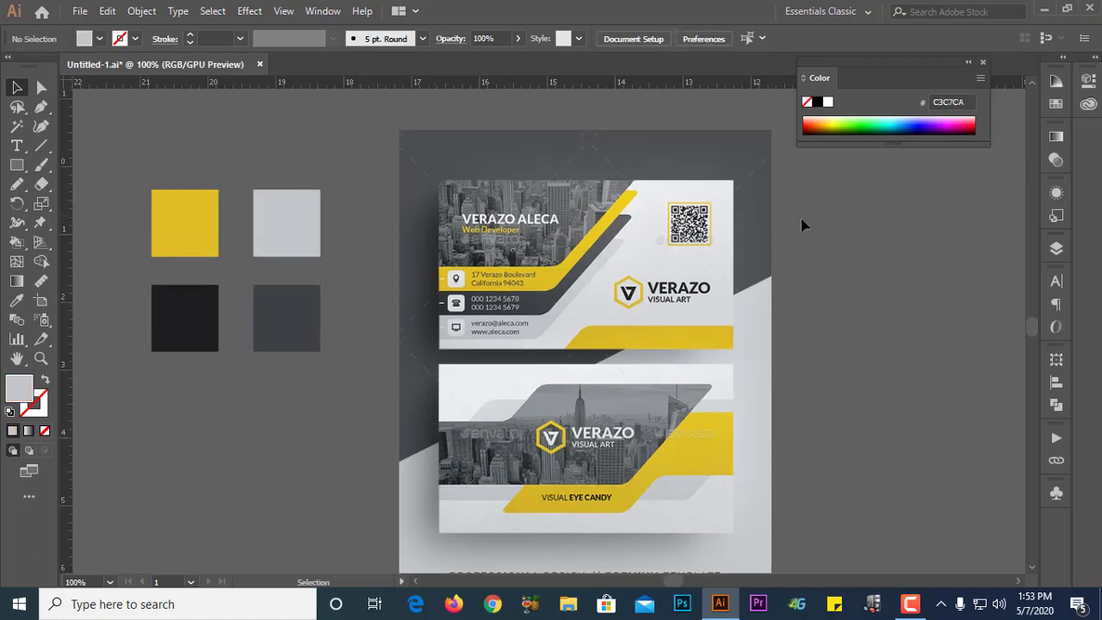
pyautogui.moveTo(121, 167); pyautogui.dragTo(286, 361)
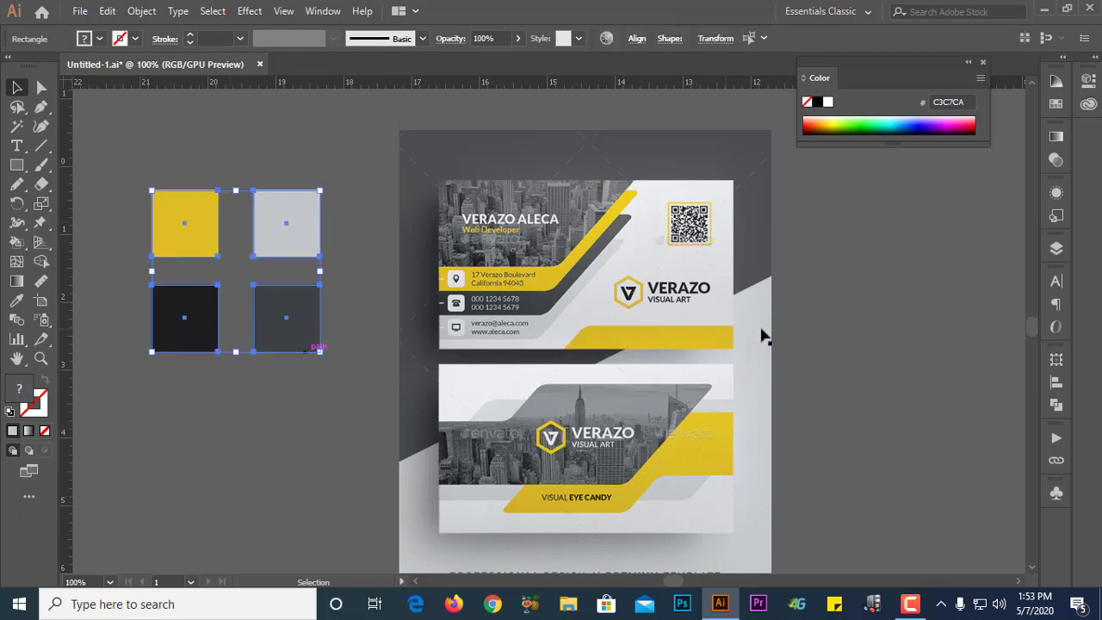
pyautogui.scroll(1, 775, 330)
pyautogui.click(594, 262)
pyautogui.press('a')
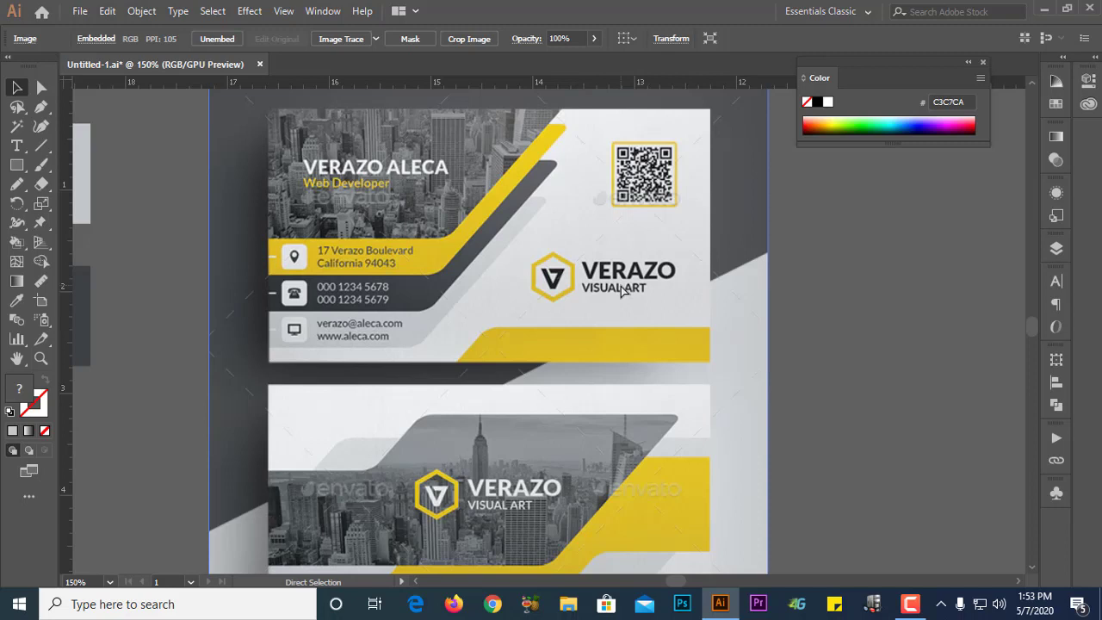
pyautogui.hotkey('ctrl', 'shift', 'a')
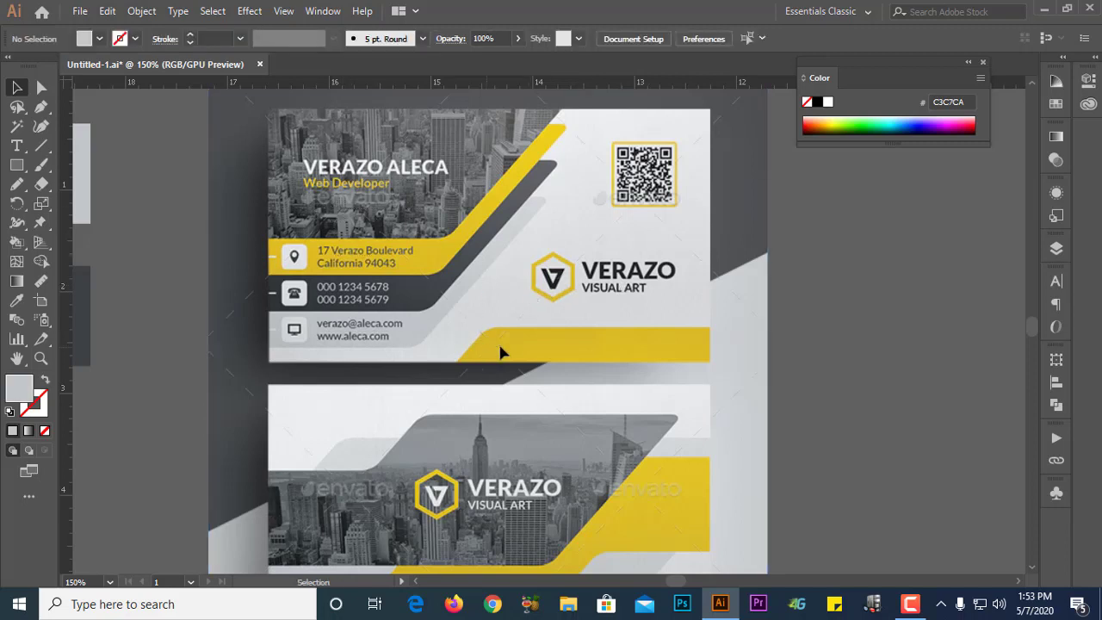
pyautogui.moveTo(686, 389); pyautogui.dragTo(398, 241)
pyautogui.moveTo(825, 289); pyautogui.dragTo(517, 461)
# Step: Unlock all objects and select the business card reference image
pyautogui.press('ctrl')
pyautogui.press('ctrl')
pyautogui.keyDown('ctrl'); pyautogui.click(433, 212); pyautogui.keyUp('ctrl')
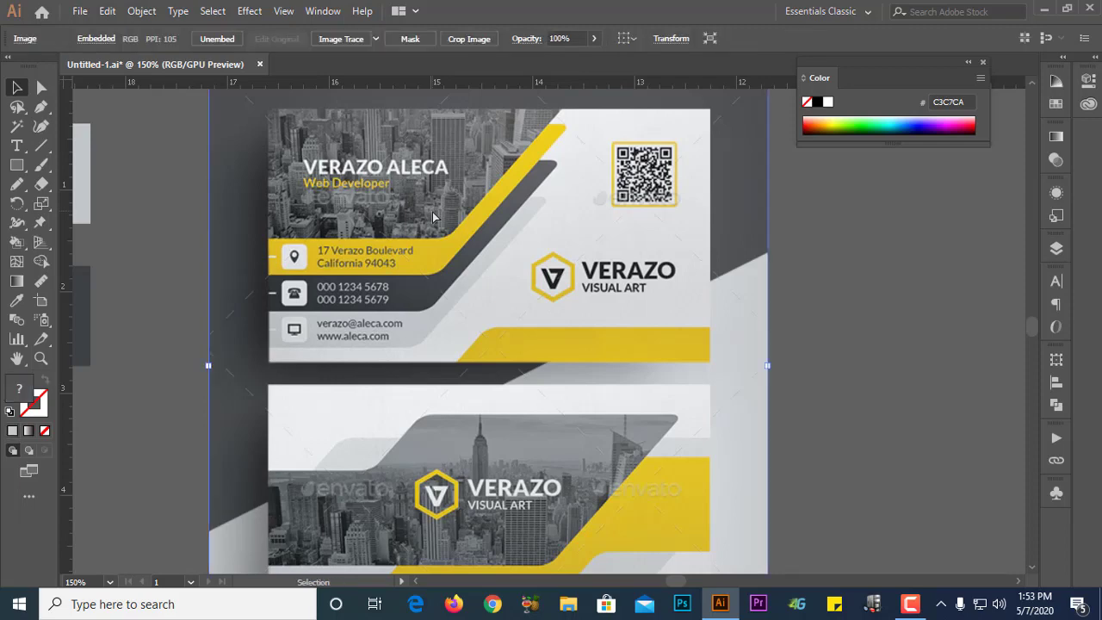
# Step: Lock the selected reference image, and release it again with Unlock All
pyautogui.hotkey('ctrl', '-')
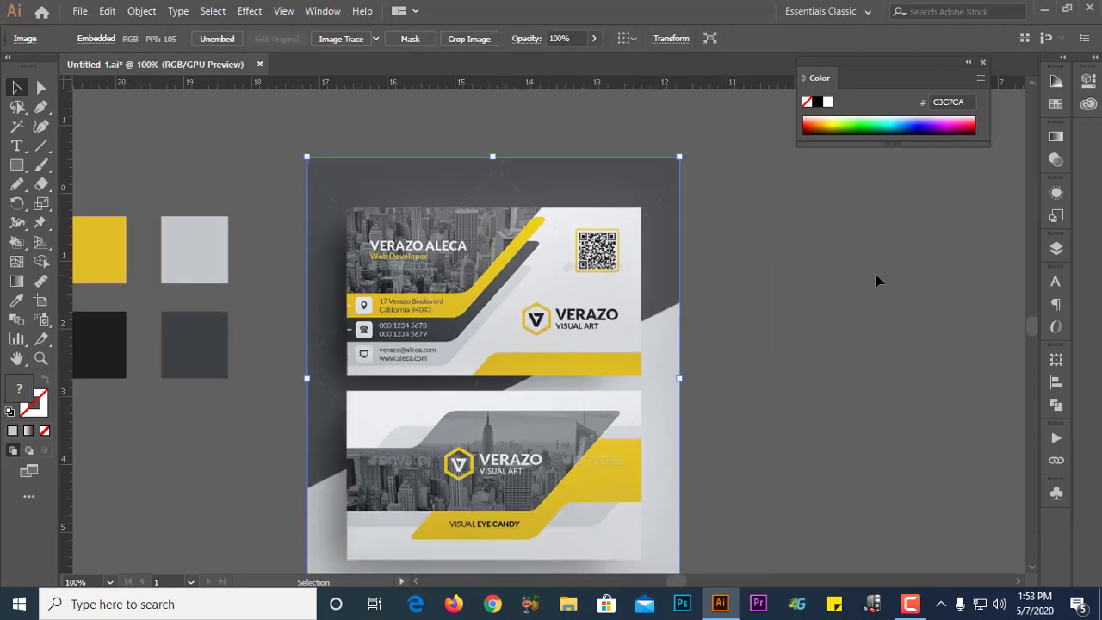
pyautogui.click(878, 280)
pyautogui.click(572, 258)
pyautogui.click(111, 11)
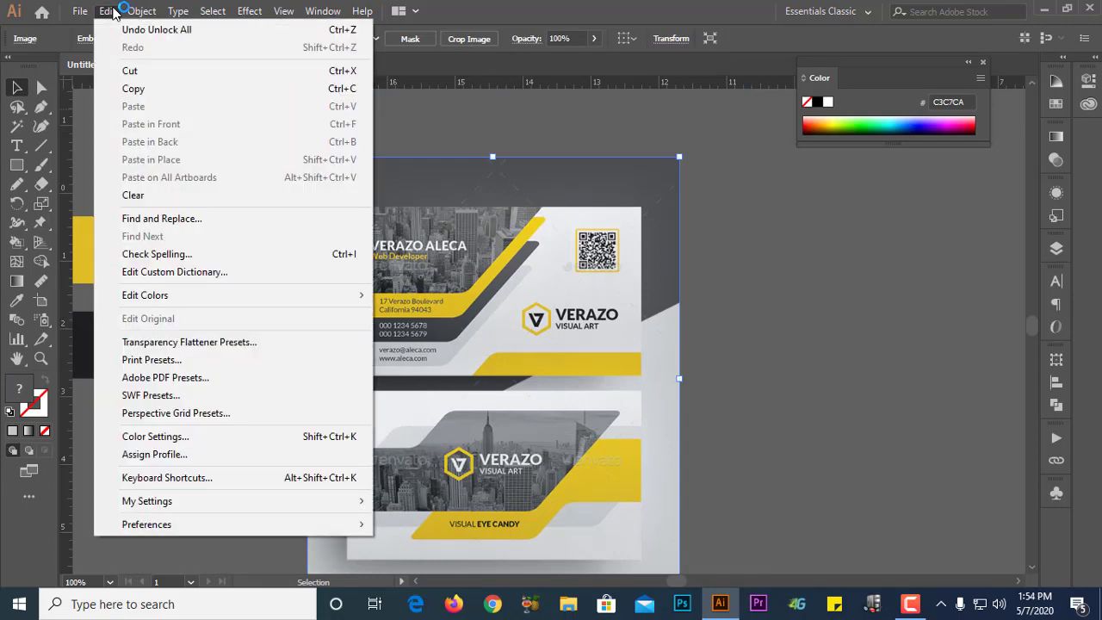
pyautogui.moveTo(142, 11)
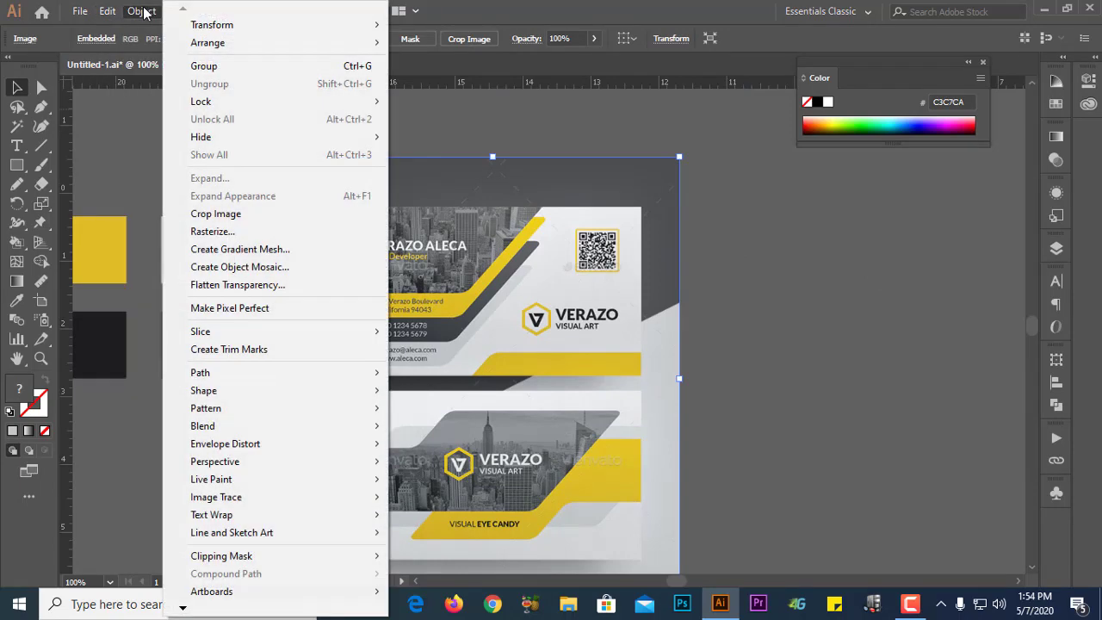
pyautogui.moveTo(201, 103)
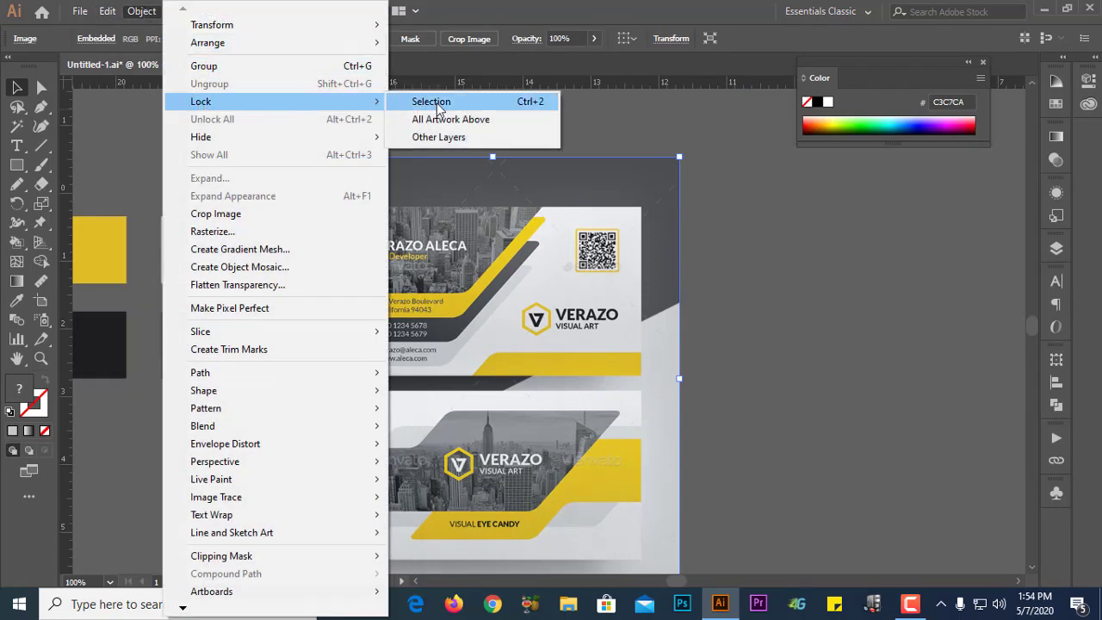
pyautogui.click(531, 102)
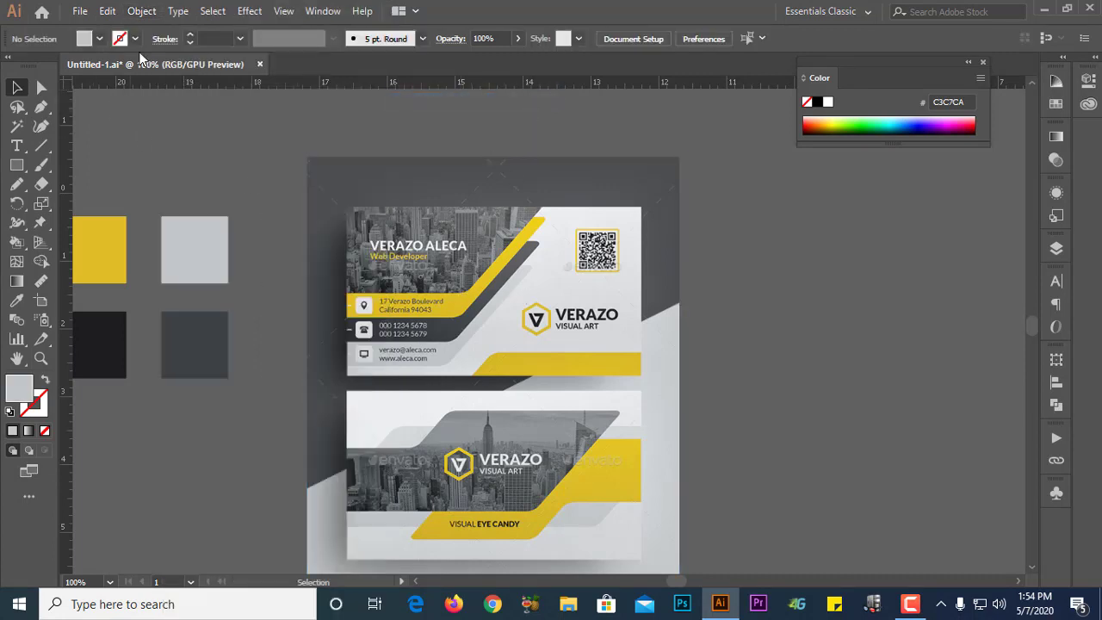
pyautogui.click(142, 10)
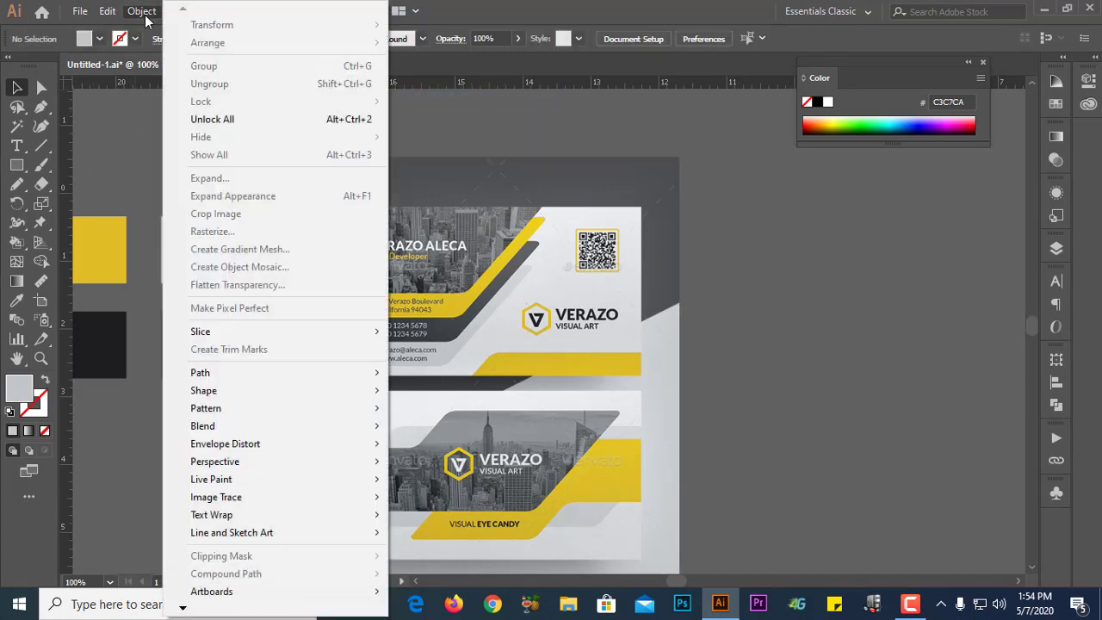
pyautogui.click(367, 120)
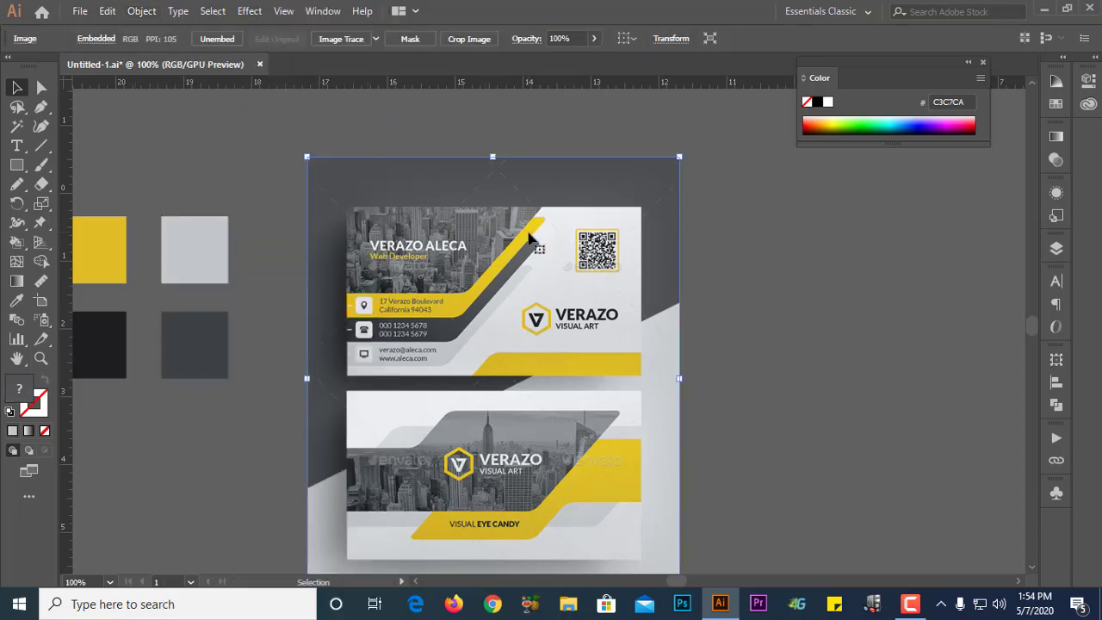
# Step: Lock the business card reference image again so it cannot be selected
pyautogui.press('a')
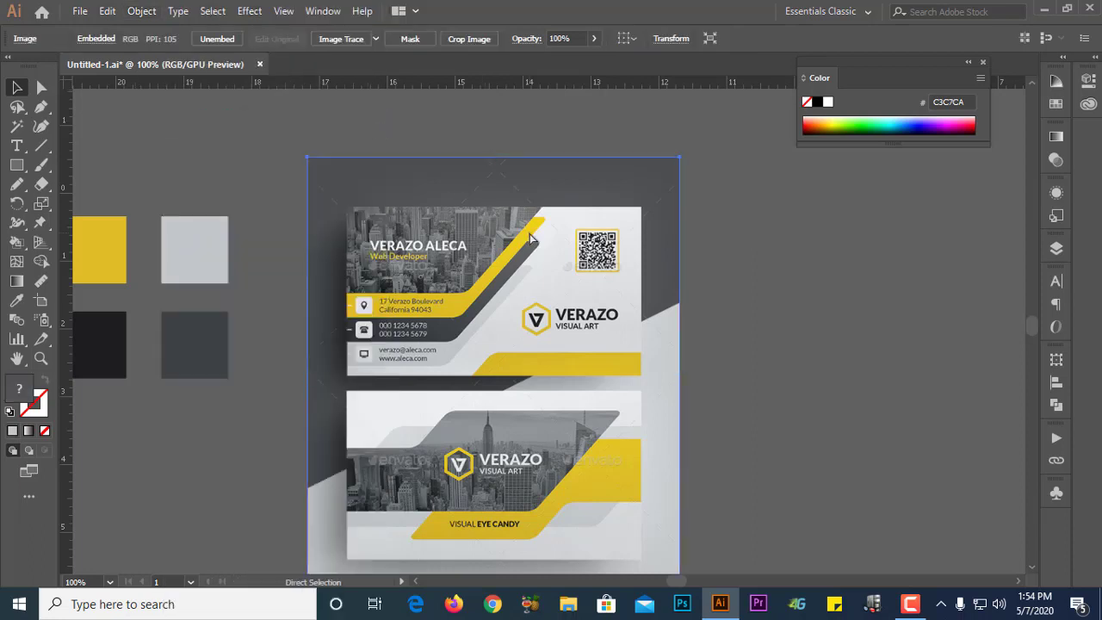
pyautogui.hotkey('ctrl', 'shift', 'a')
pyautogui.press('v')
# Step: Close the Color panel and draw a white-filled rectangle without stroke over the whole front card in the reference image
pyautogui.scroll(-1, 499, 252)
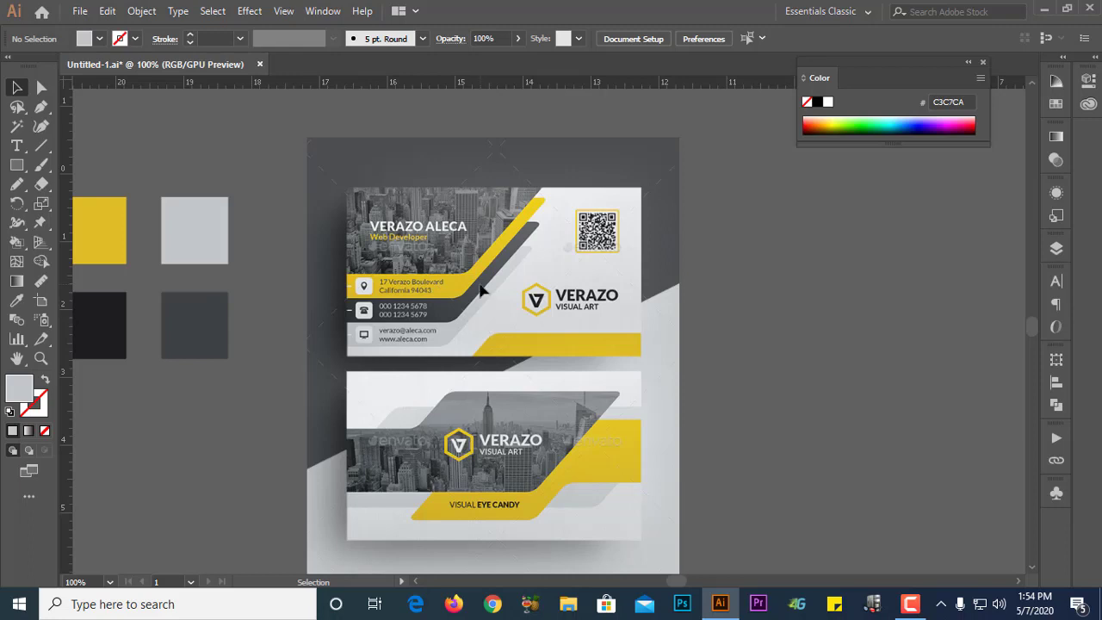
pyautogui.scroll(3, 469, 288)
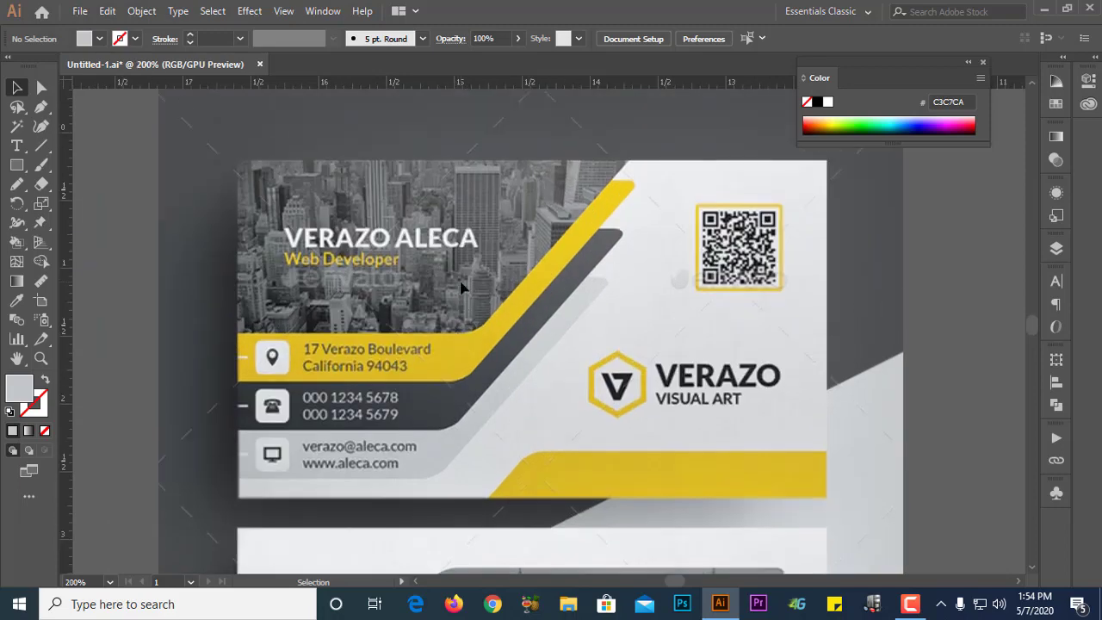
pyautogui.click(982, 62)
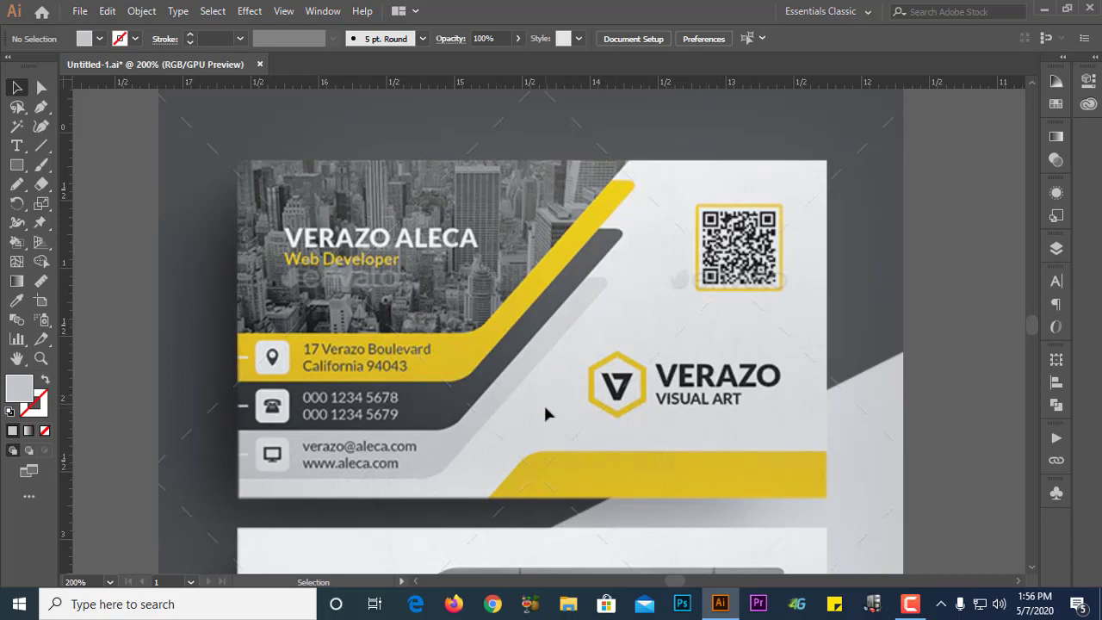
pyautogui.click(17, 167)
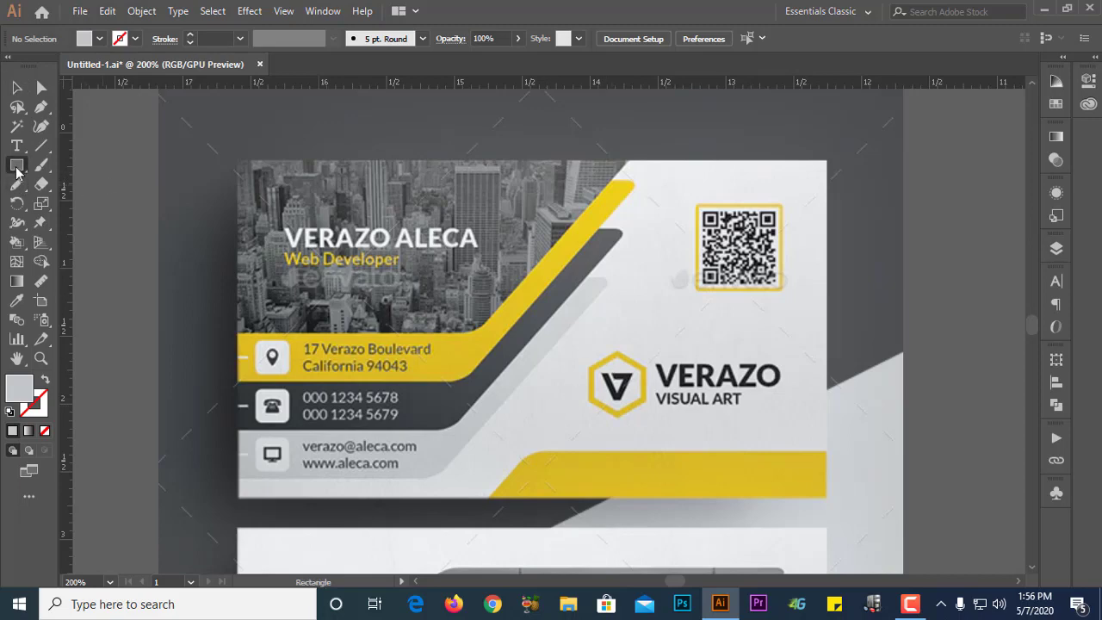
pyautogui.click(99, 39)
pyautogui.click(36, 67)
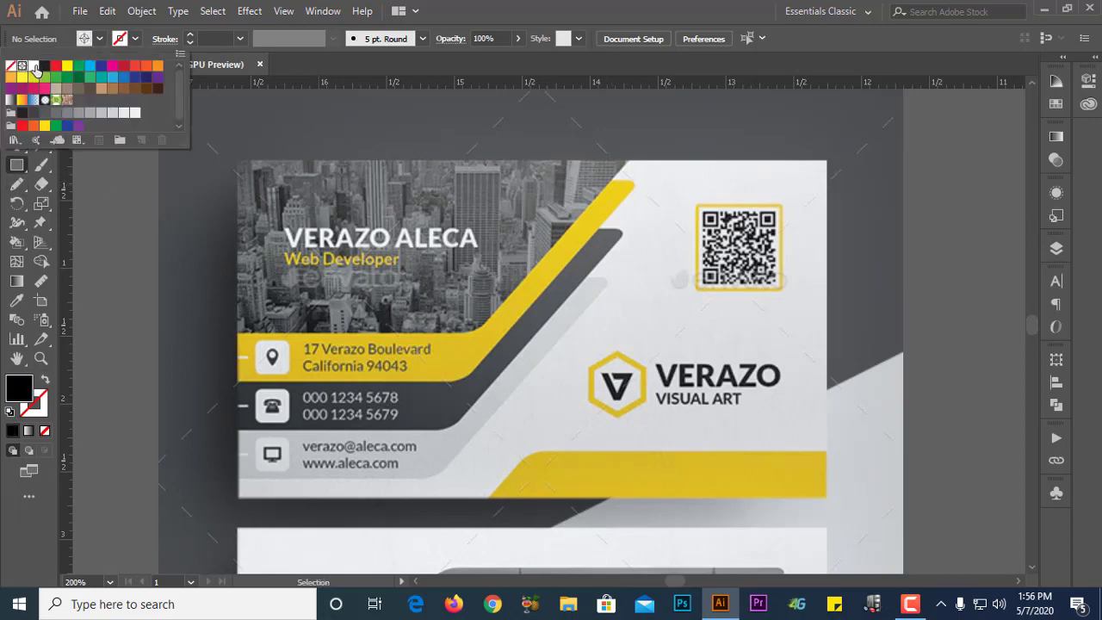
pyautogui.click(35, 67)
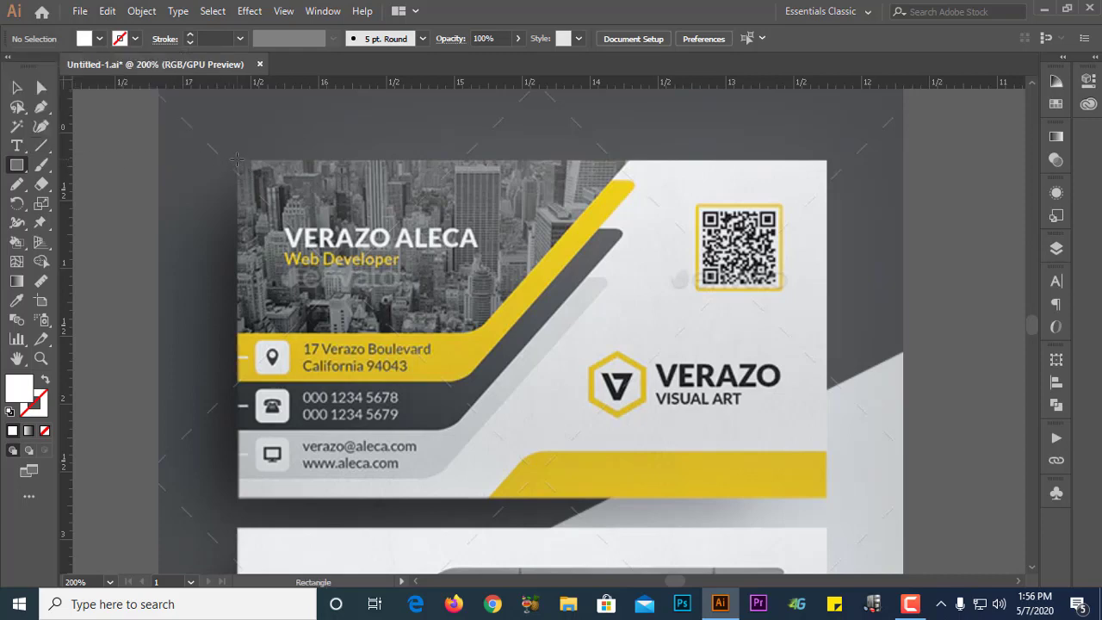
pyautogui.moveTo(237, 159); pyautogui.dragTo(825, 497)
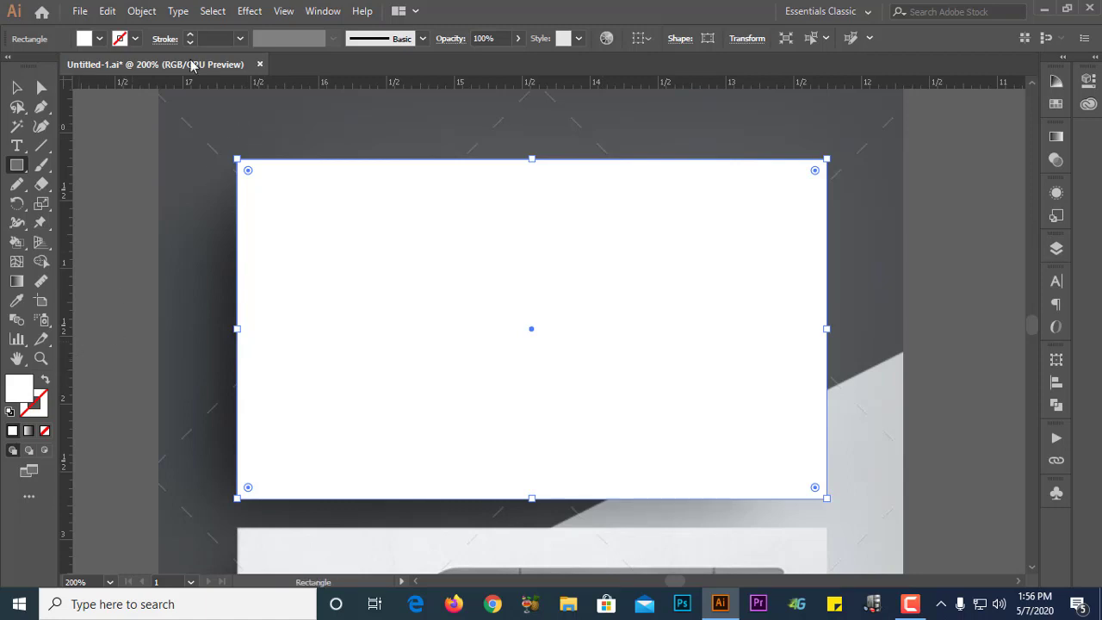
# Step: Swap the card rectangle's fill and stroke so it has only a white 1 pt outline, and deselect it
pyautogui.click(135, 39)
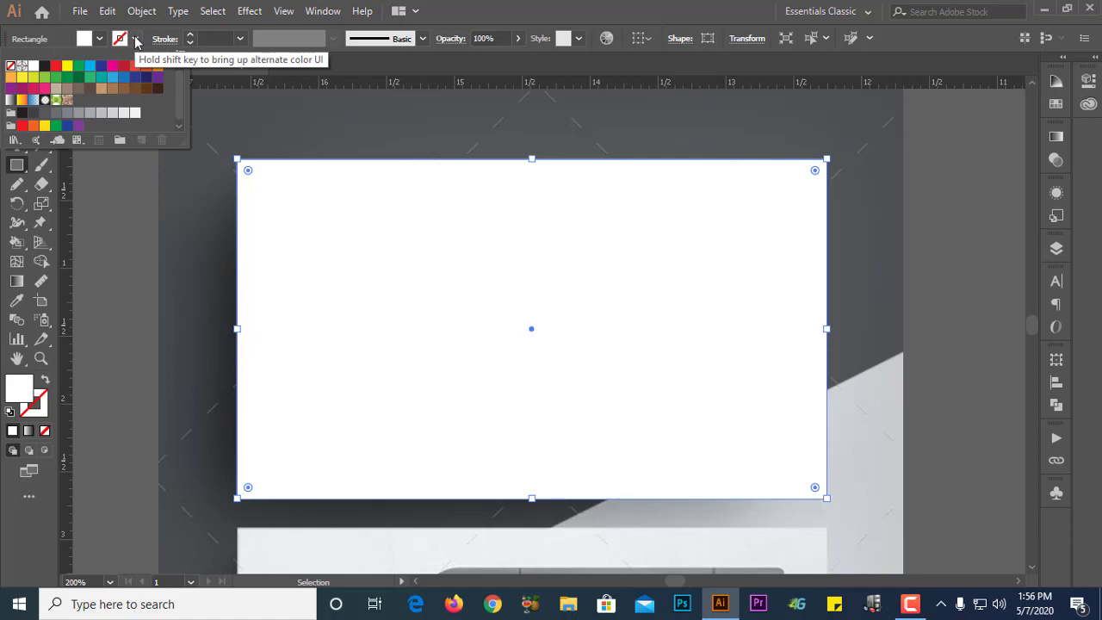
pyautogui.click(135, 39)
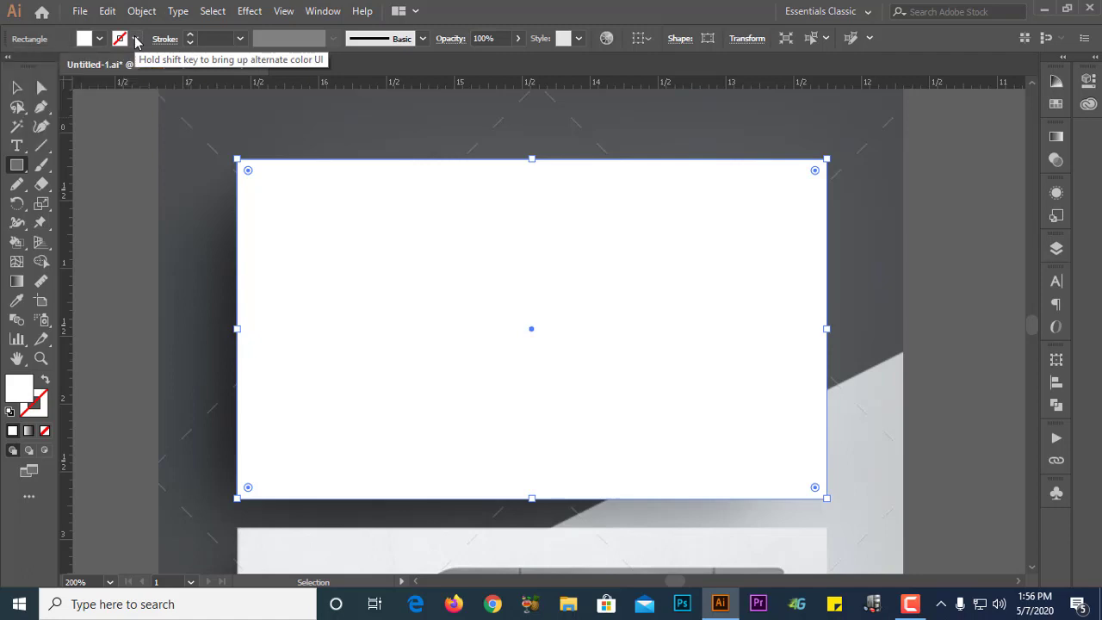
pyautogui.click(49, 385)
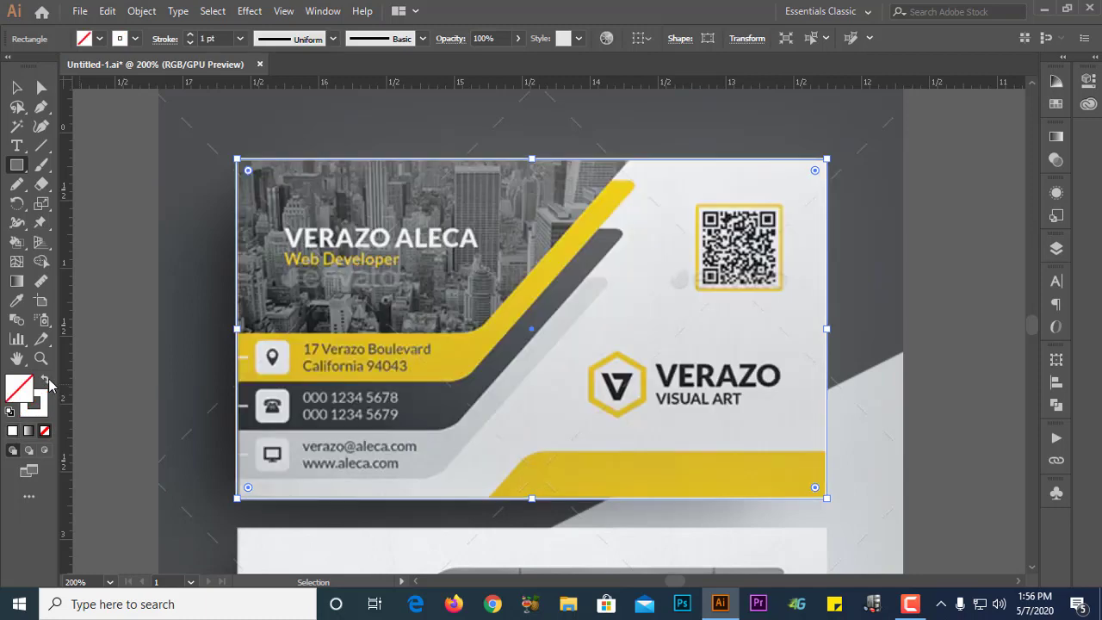
pyautogui.click(49, 385)
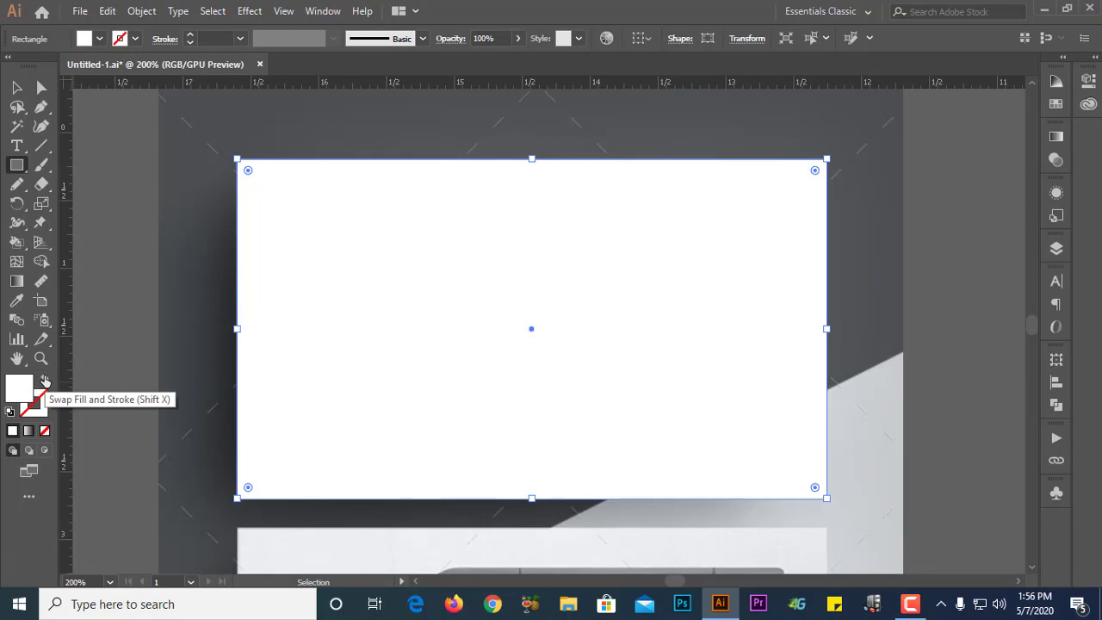
pyautogui.click(45, 381)
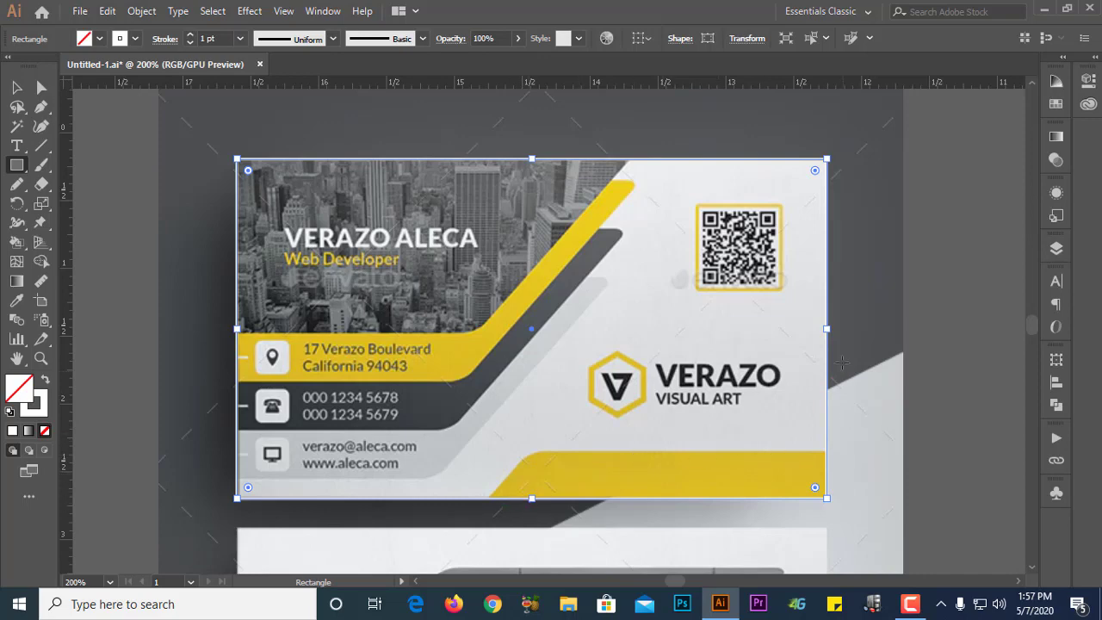
pyautogui.hotkey('ctrl', 'shift', 'a')
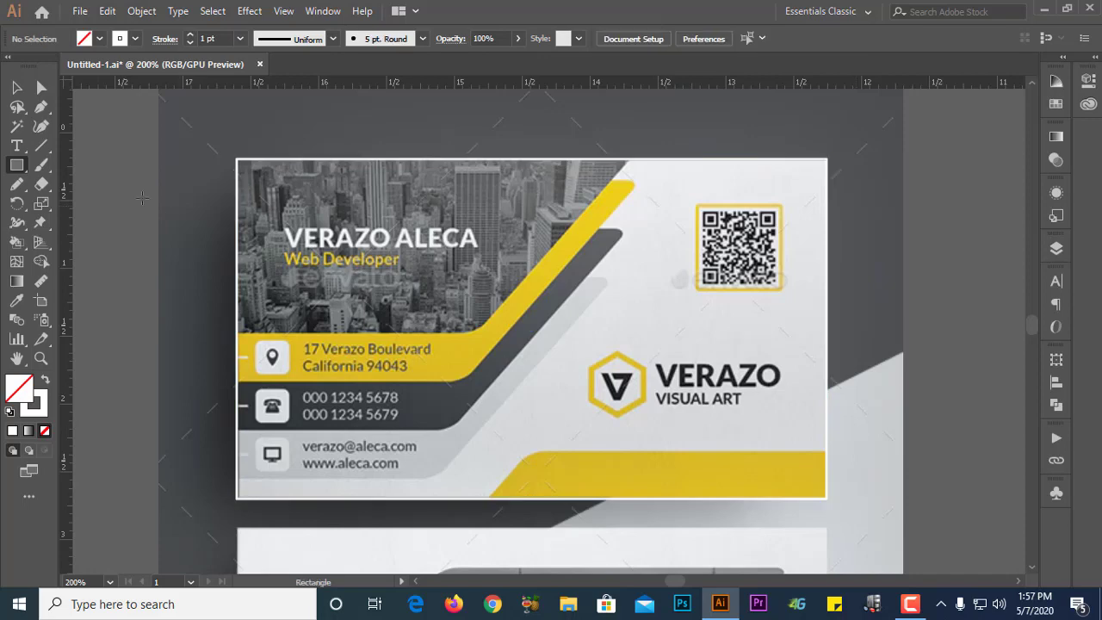
# Step: Draw a rectangle over the yellow bar along the front card's lower edge, spanning from its slanted tip to the card's right edge
pyautogui.click(15, 170)
pyautogui.click(22, 172)
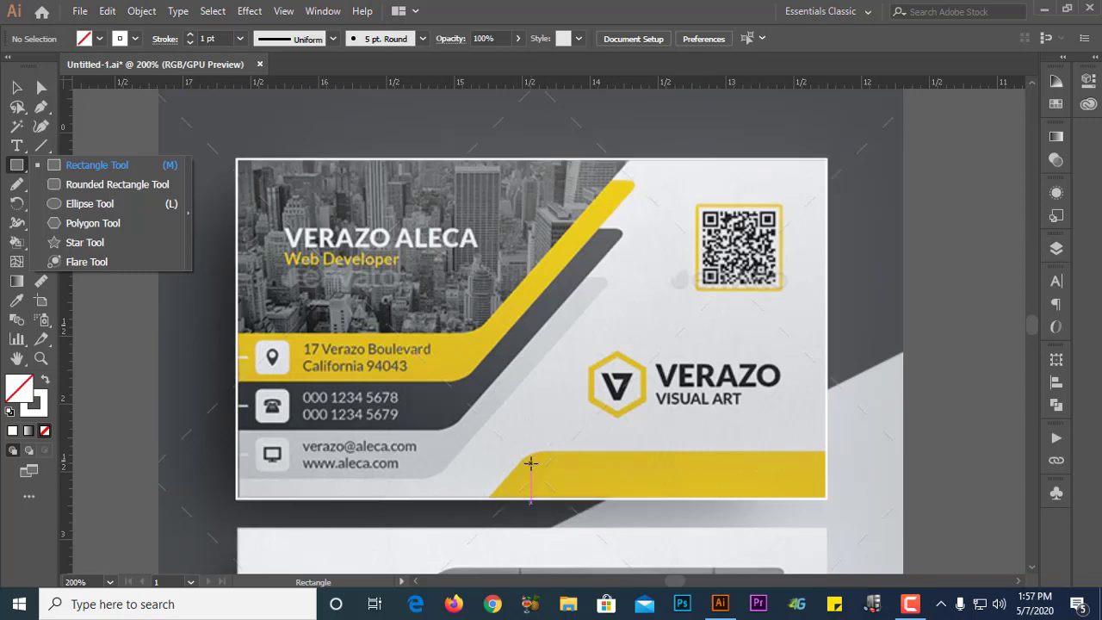
pyautogui.click(15, 169)
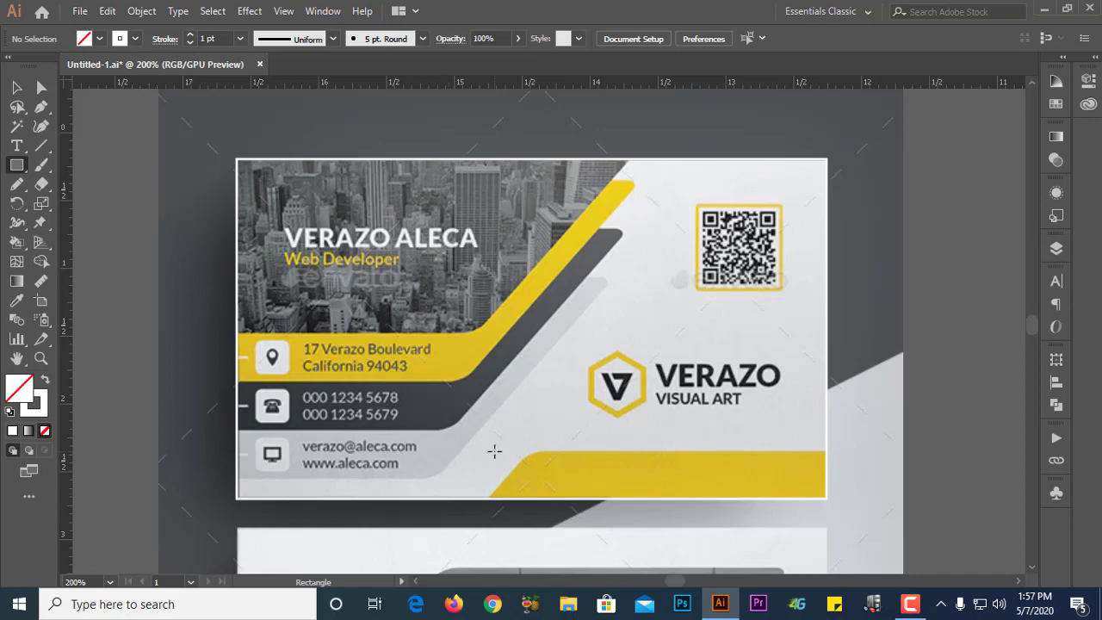
pyautogui.click(16, 165)
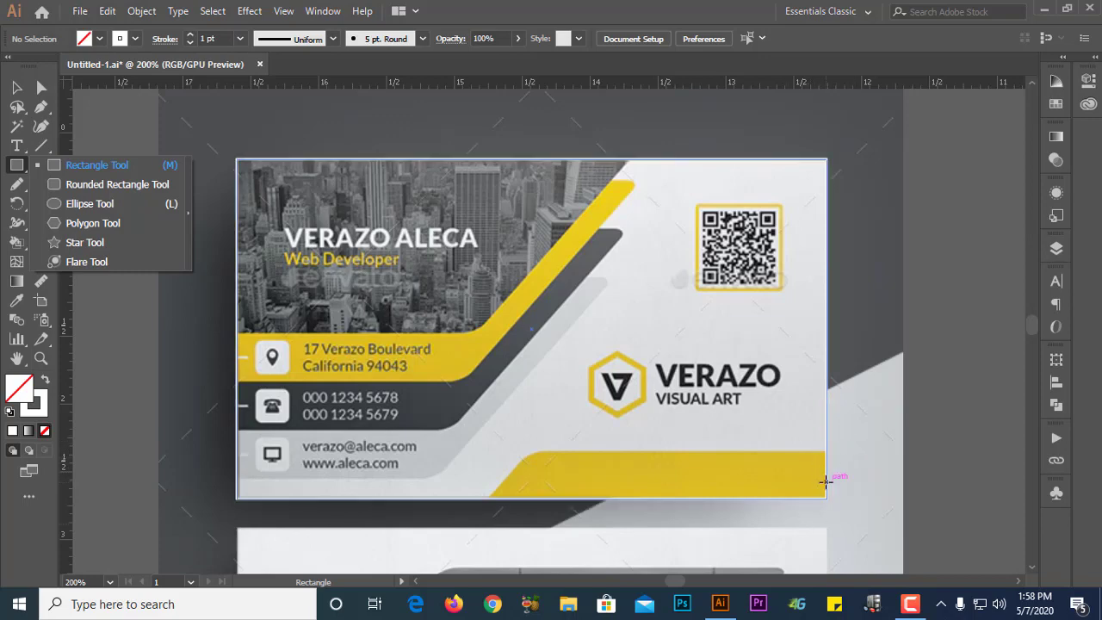
pyautogui.click(58, 166)
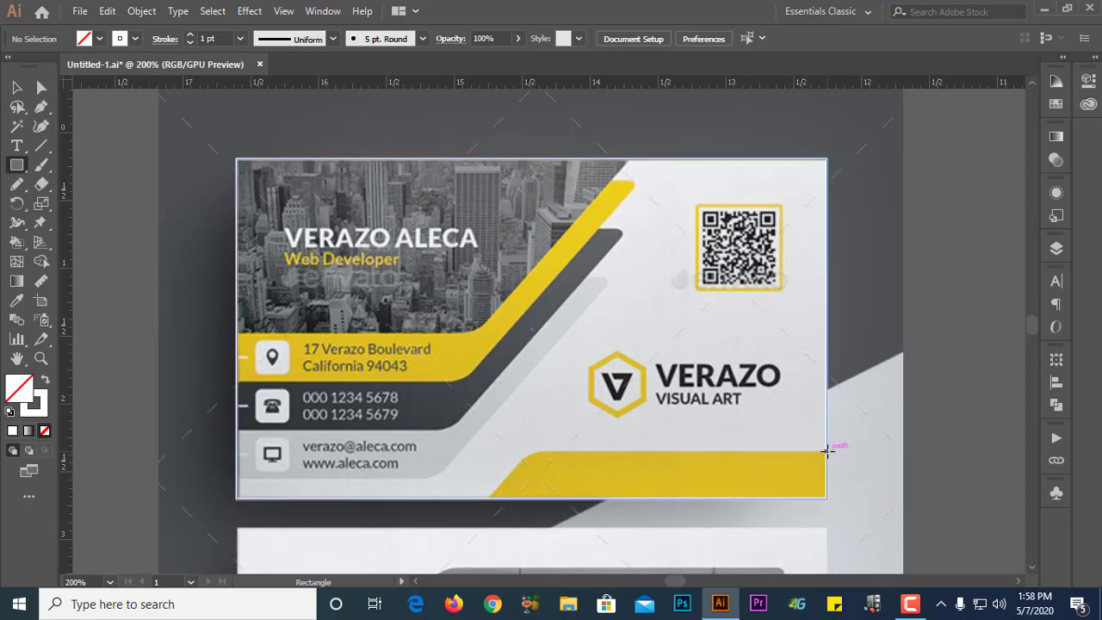
pyautogui.moveTo(827, 451)
pyautogui.mouseDown()
pyautogui.moveTo(789, 498)
pyautogui.moveTo(486, 497)
pyautogui.mouseUp()
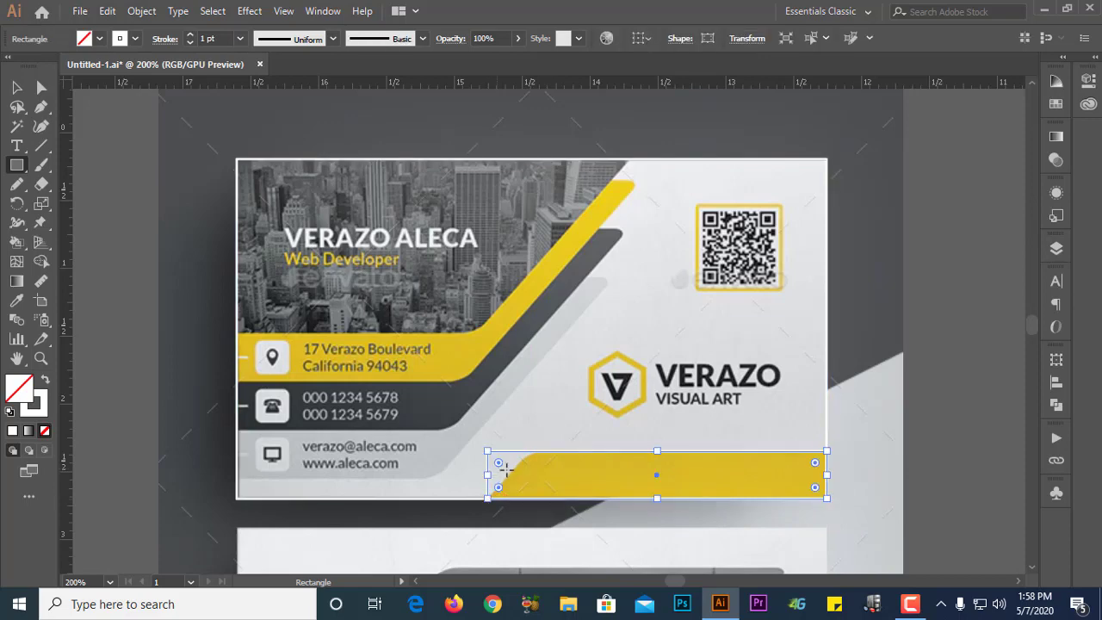
# Step: Select the four palette swatches, scale them down together and move them closer to the business card
pyautogui.click(17, 300)
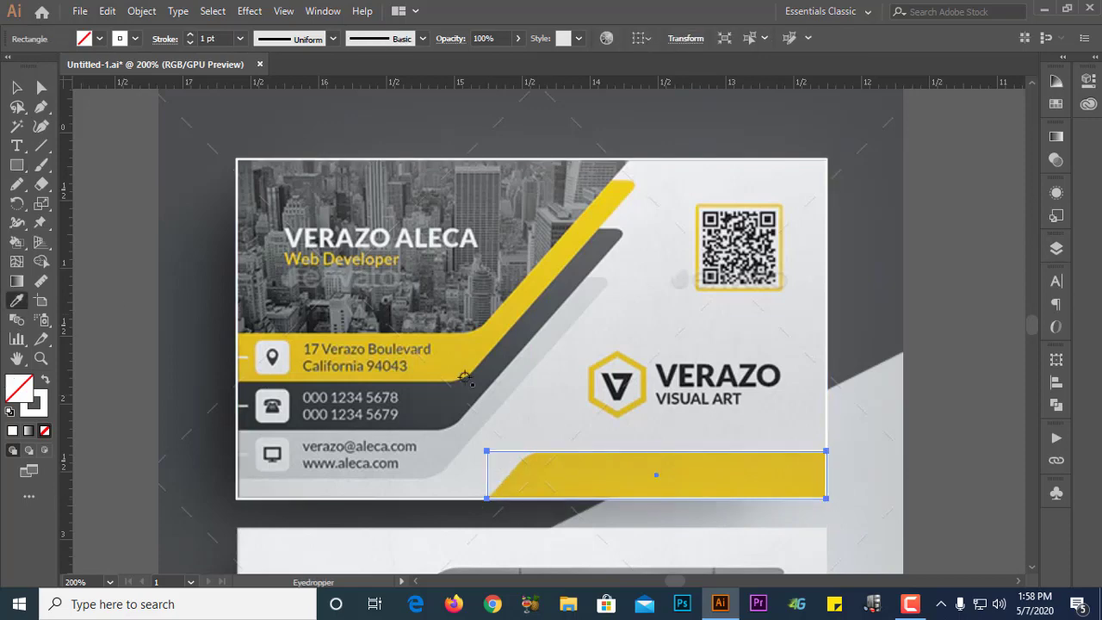
pyautogui.moveTo(349, 388); pyautogui.dragTo(511, 395)
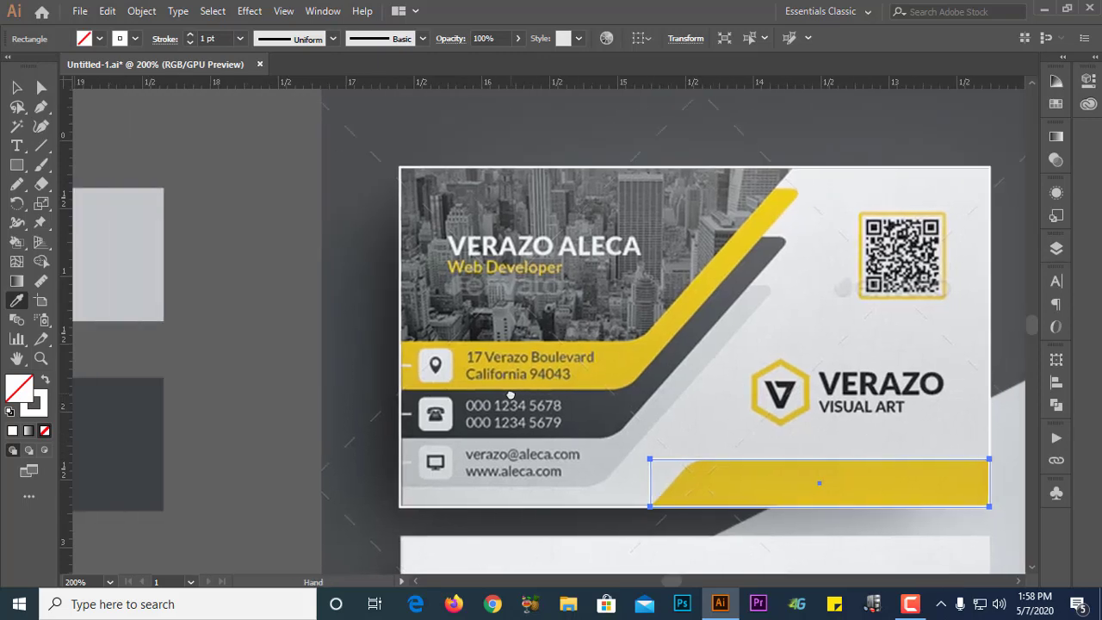
pyautogui.scroll(-1, 420, 354)
pyautogui.click(17, 88)
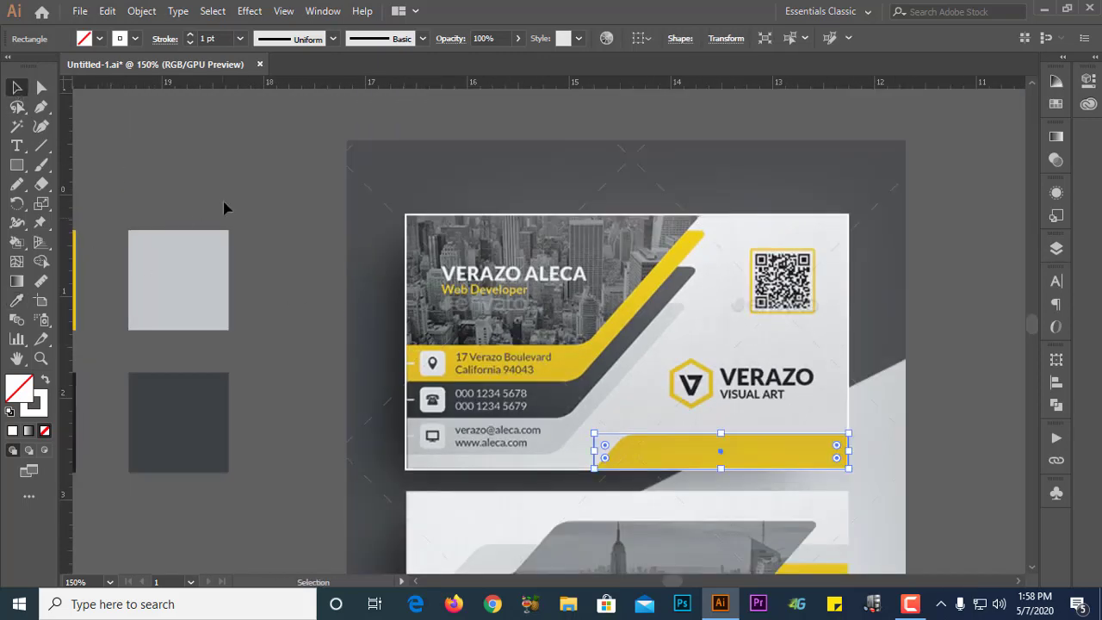
pyautogui.moveTo(167, 233); pyautogui.dragTo(284, 229)
pyautogui.moveTo(101, 212); pyautogui.dragTo(359, 423)
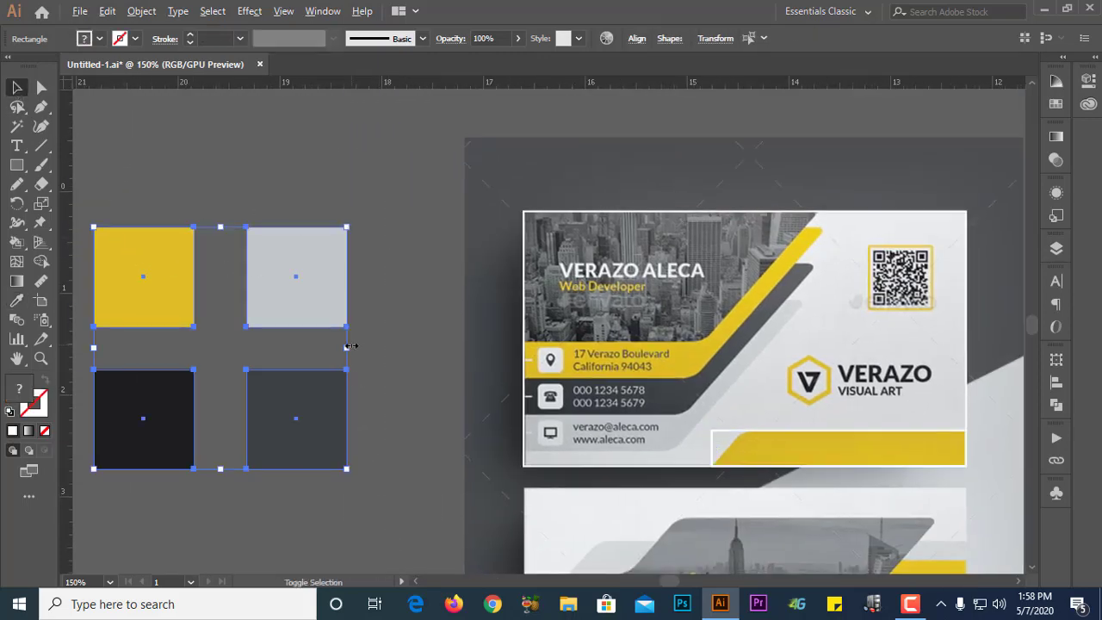
pyautogui.moveTo(347, 348); pyautogui.dragTo(288, 348)
pyautogui.moveTo(259, 392); pyautogui.dragTo(428, 389)
pyautogui.scroll(2, 481, 388)
pyautogui.scroll(-1, 226, 339)
pyautogui.moveTo(686, 428); pyautogui.dragTo(630, 401)
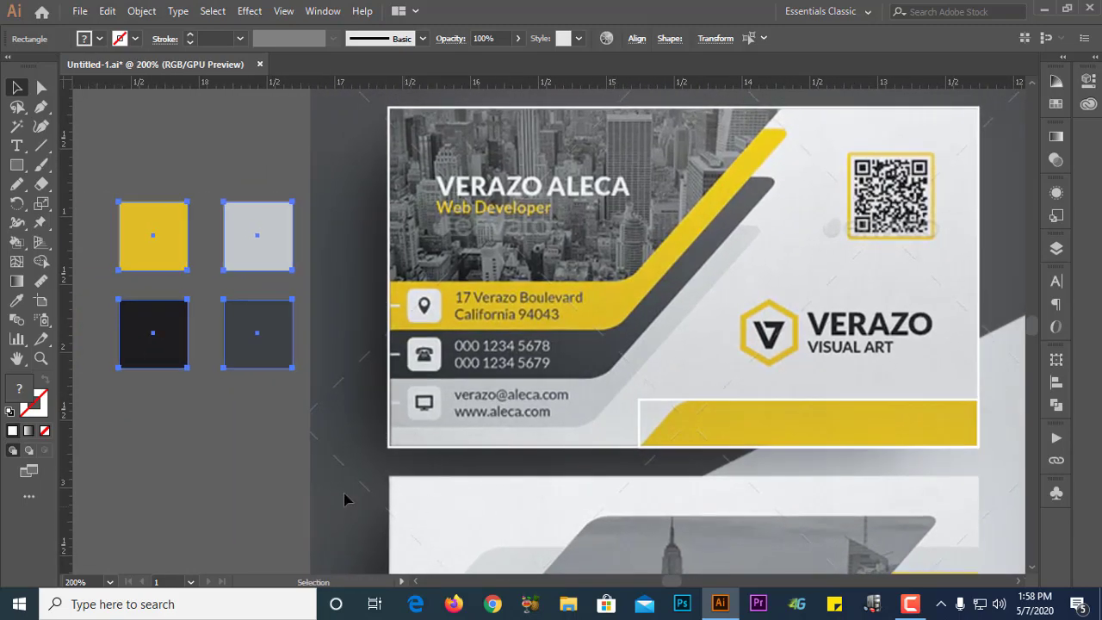
# Step: Swap the lower bar rectangle's stroke to a fill and color it with the yellow palette swatch using the Eyedropper
pyautogui.click(738, 400)
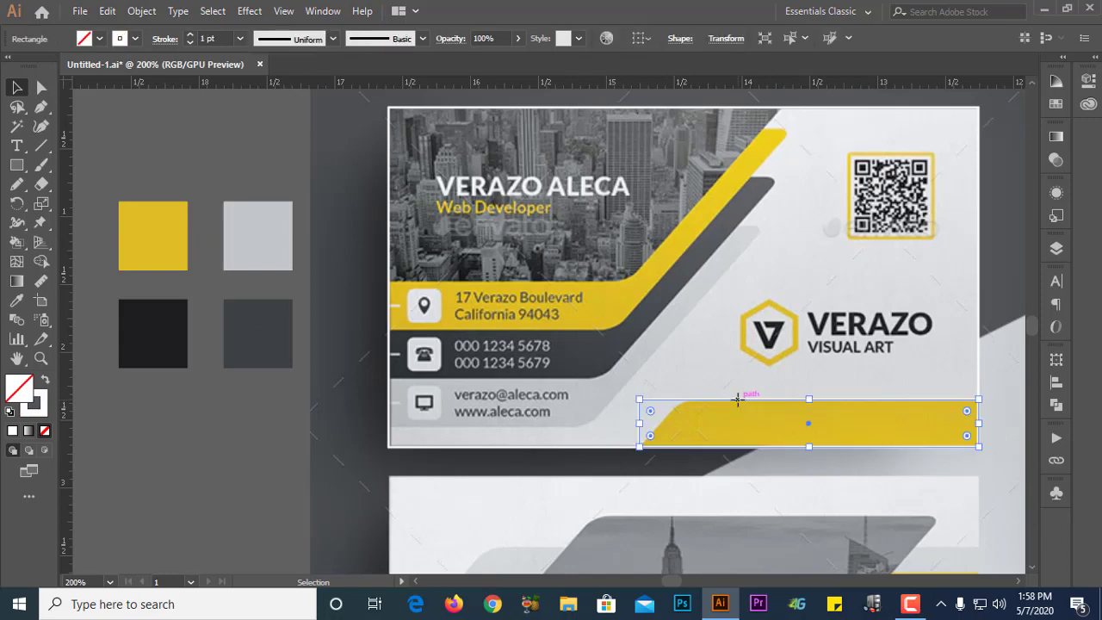
pyautogui.hotkey('shift', 'x')
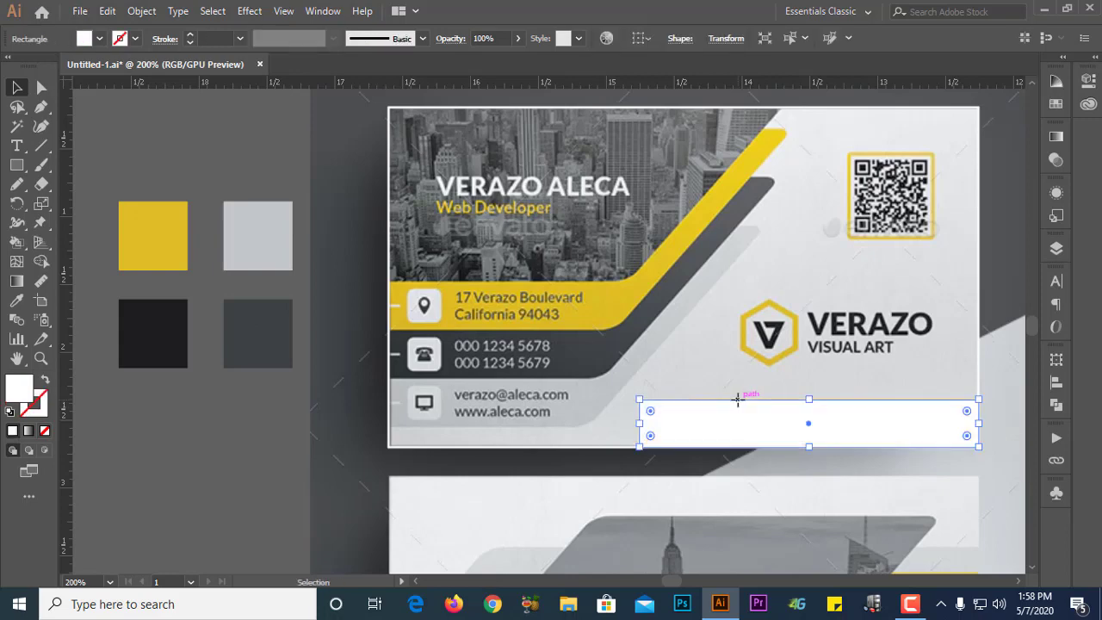
pyautogui.click(17, 301)
pyautogui.click(150, 255)
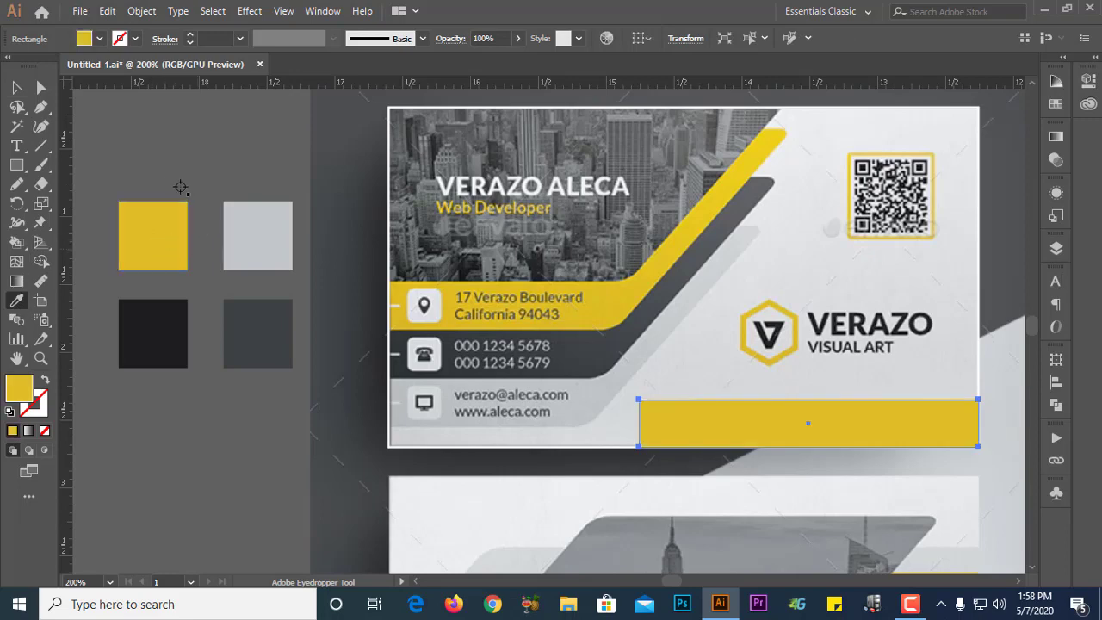
# Step: Try moving the yellow bar rectangle downward with Direct Selection, and undo the move
pyautogui.click(41, 87)
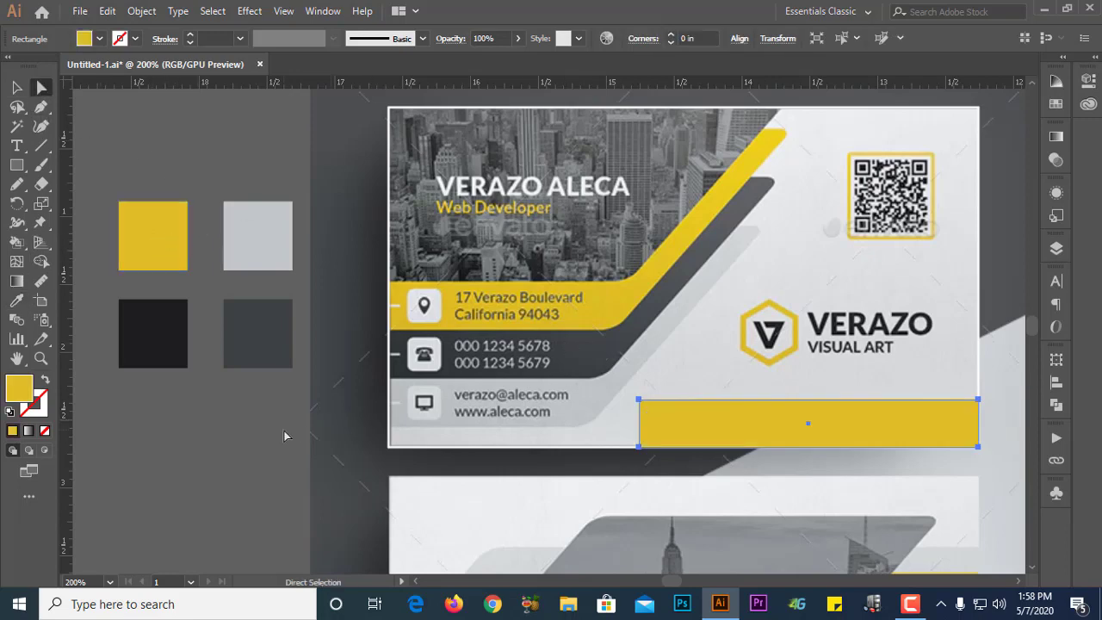
pyautogui.click(329, 427)
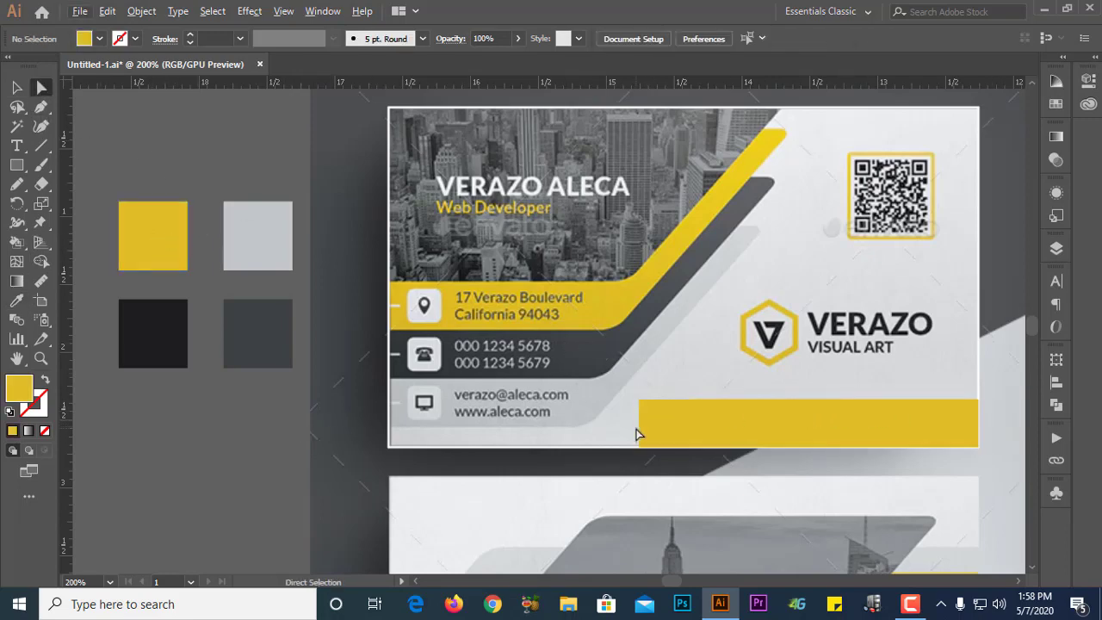
pyautogui.click(686, 440)
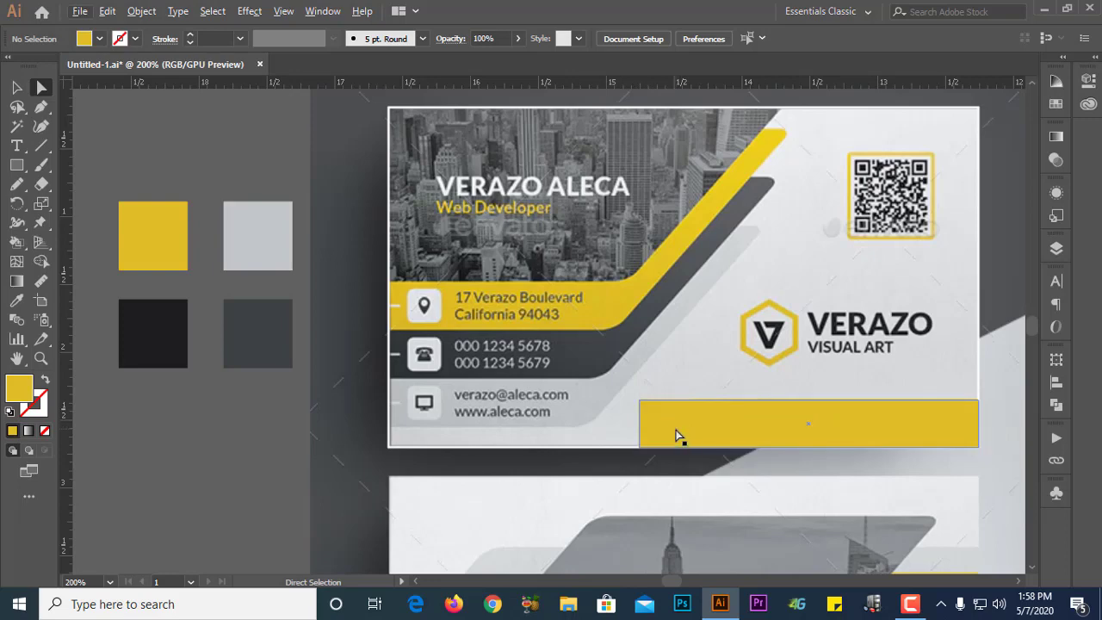
pyautogui.moveTo(677, 438); pyautogui.dragTo(677, 512)
pyautogui.hotkey('ctrl', 'z')
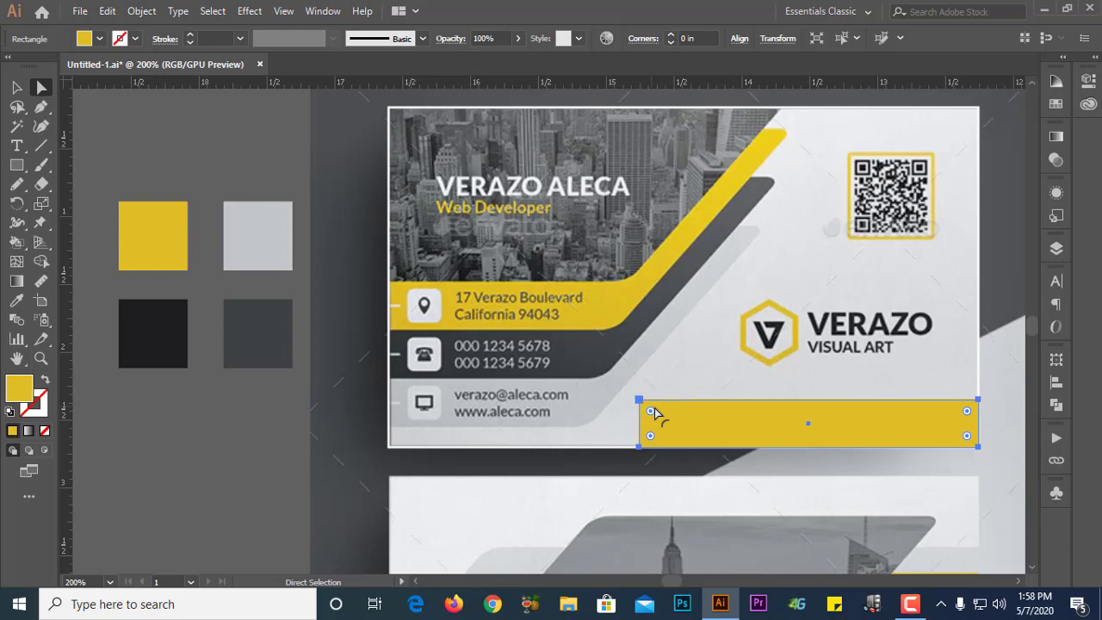
# Step: Move only the yellow bar's upper-left anchor horizontally inward to about X -14.44 in, slanting the bar's left end
pyautogui.click(639, 399)
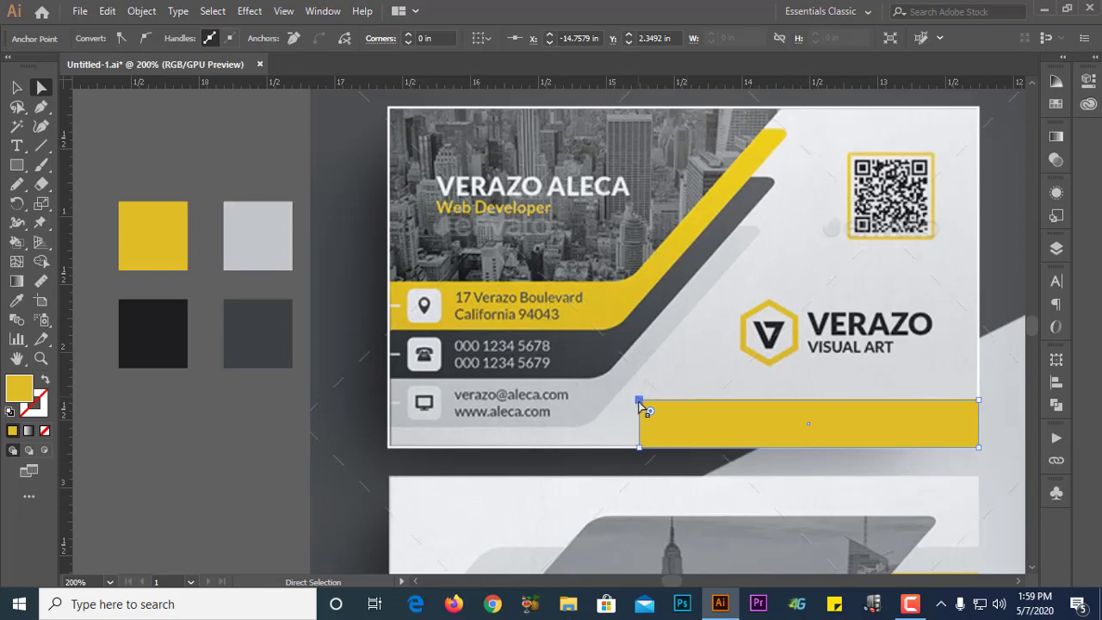
pyautogui.moveTo(638, 400); pyautogui.dragTo(626, 373)
pyautogui.scroll(4, 689, 401)
pyautogui.scroll(2, 690, 404)
pyautogui.scroll(-5, 613, 347)
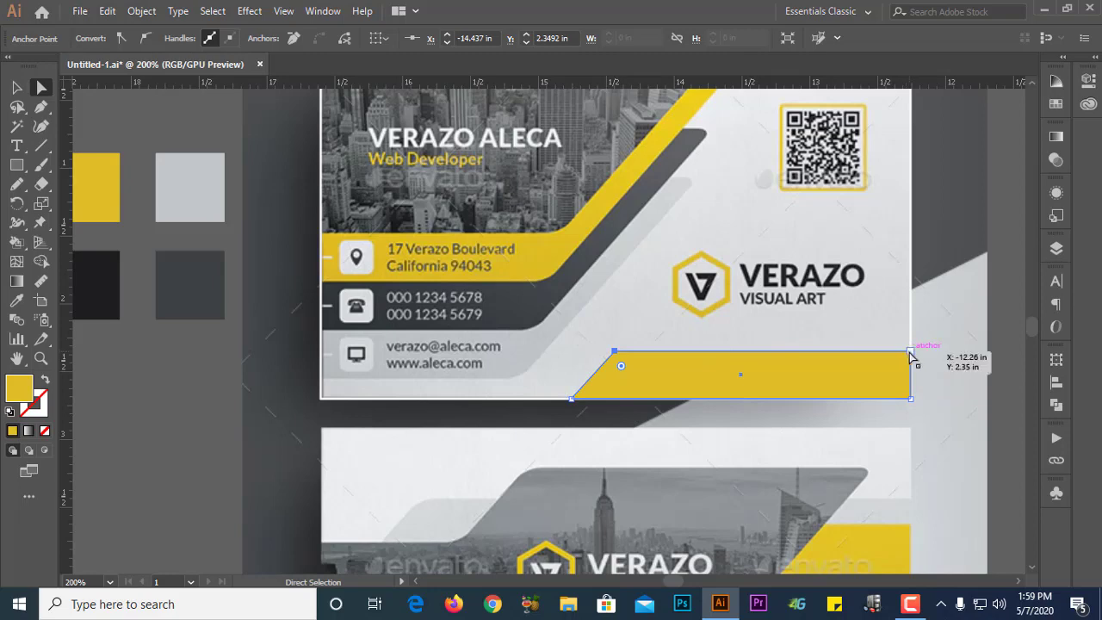
# Step: Shift the yellow bar's upper-left anchor farther right to about X -14.31 in, where the reference bar's rounded corner meets its top edge
pyautogui.click(618, 359)
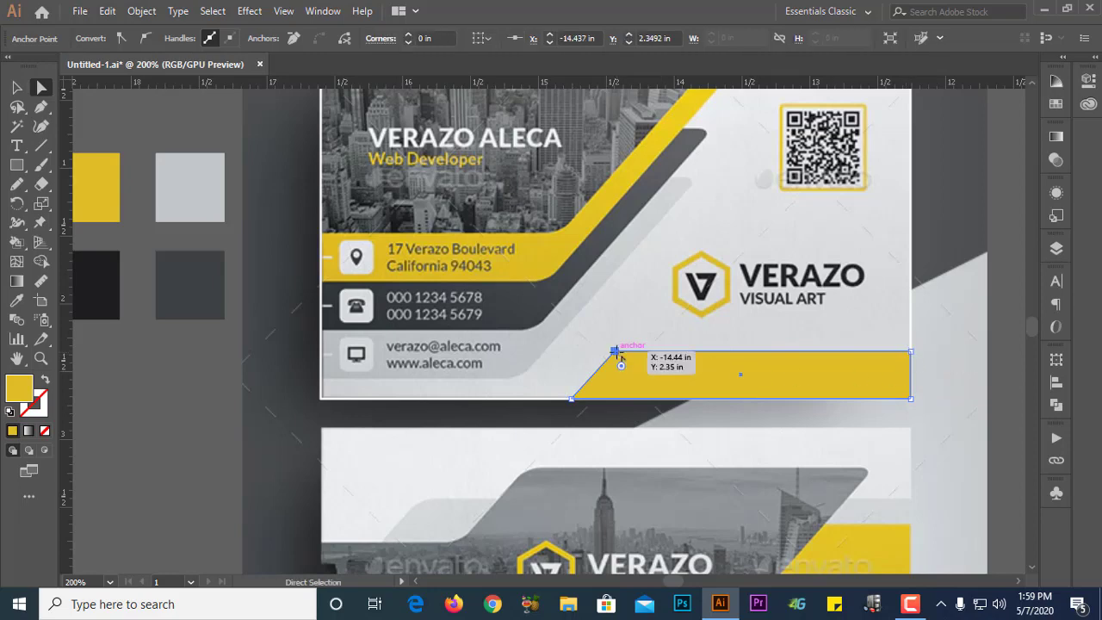
pyautogui.scroll(2, 618, 360)
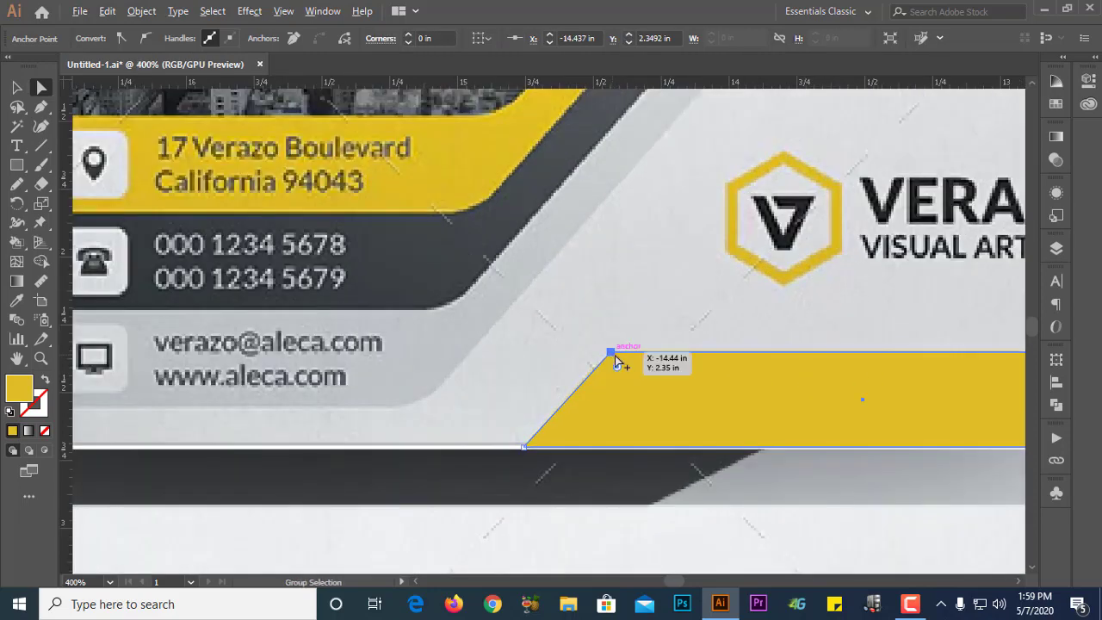
pyautogui.scroll(1, 615, 363)
pyautogui.moveTo(608, 352); pyautogui.dragTo(674, 354)
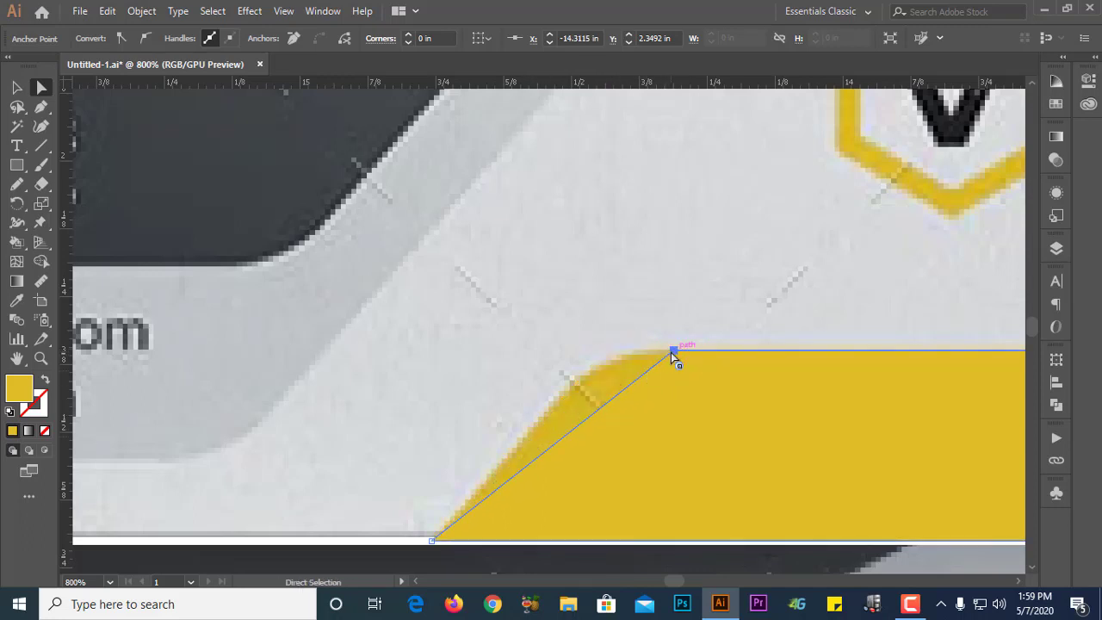
# Step: Move the yellow bar's upper-left anchor horizontally back outward to about X -14.45 in, matching the slope of the reference bar's end
pyautogui.moveTo(674, 355); pyautogui.dragTo(599, 350)
pyautogui.scroll(-1, 539, 399)
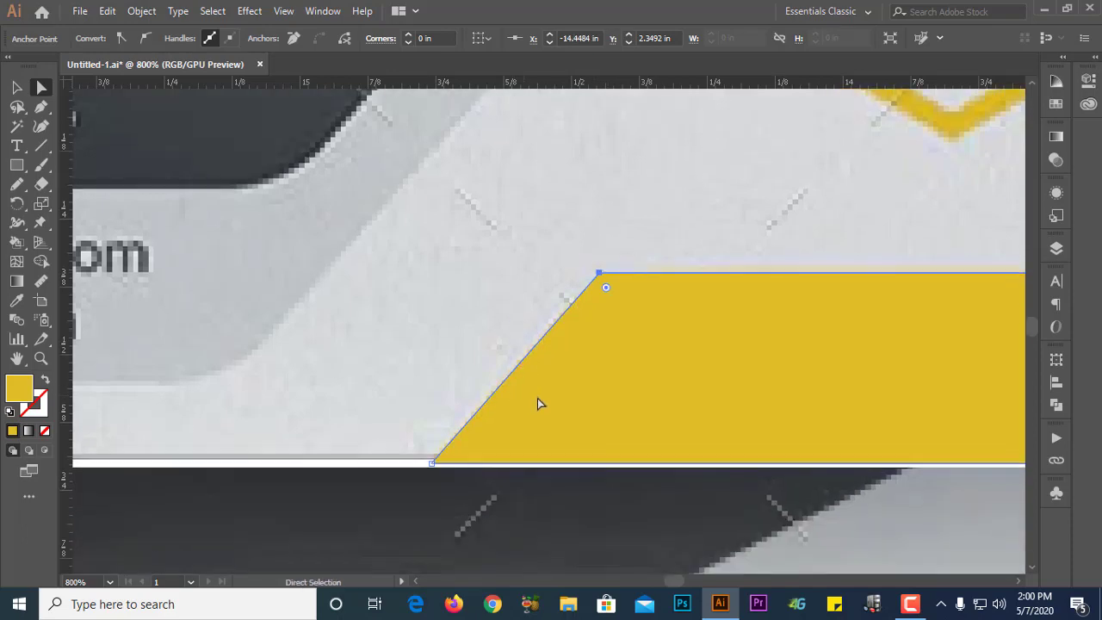
pyautogui.scroll(-5, 539, 399)
pyautogui.click(884, 386)
pyautogui.scroll(4, 699, 397)
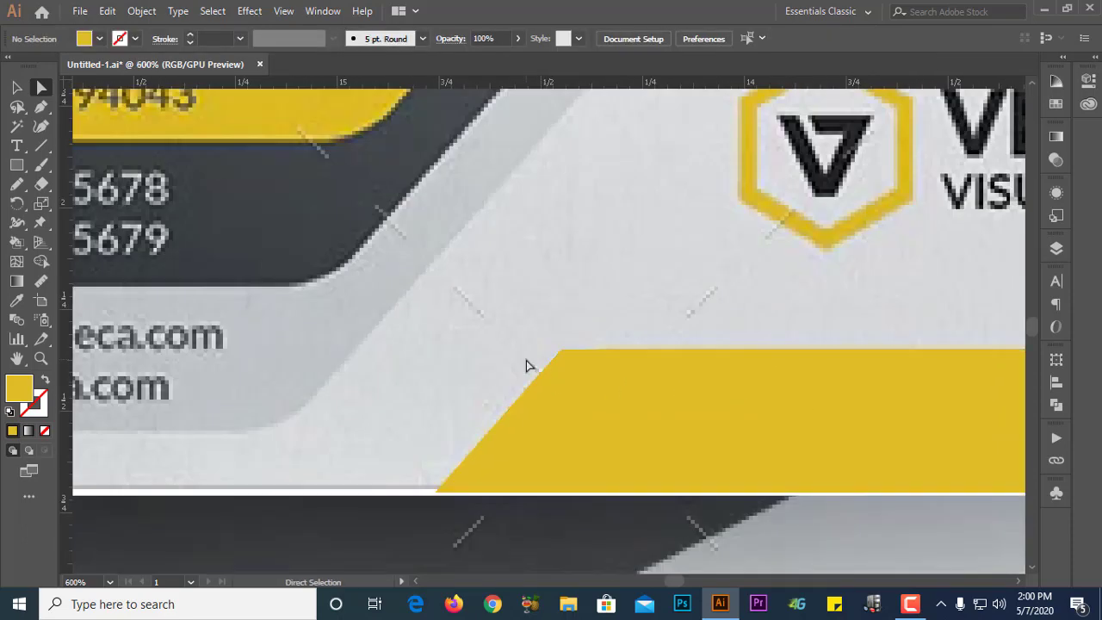
pyautogui.moveTo(716, 428); pyautogui.dragTo(452, 362)
pyautogui.scroll(-1, 456, 363)
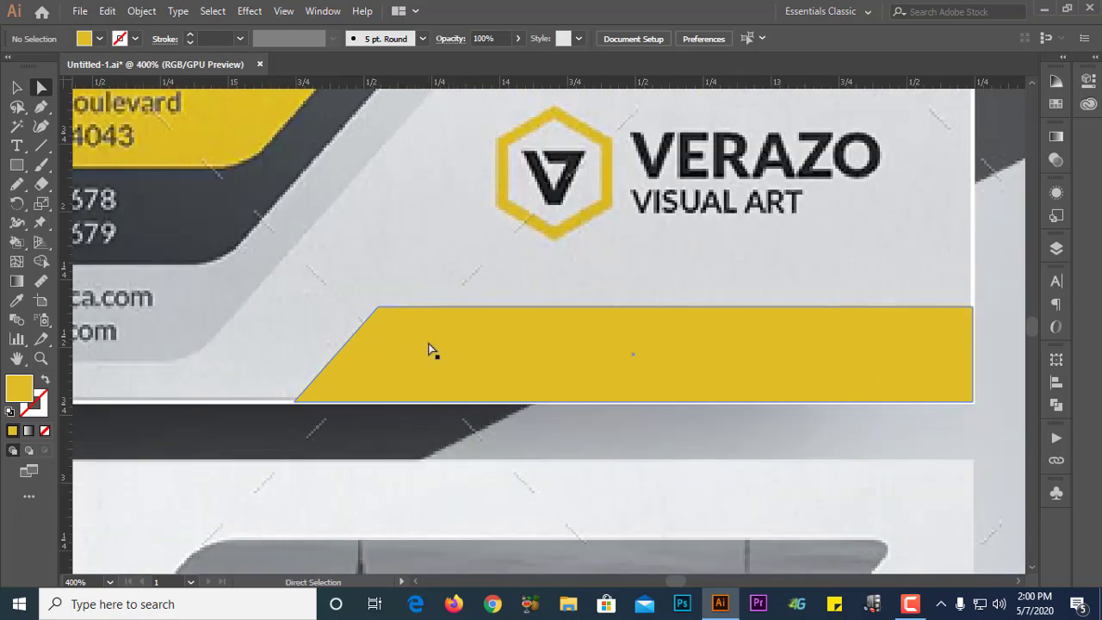
# Step: Try rounding the yellow bar's corners with the live corner widgets, and undo the rounding
pyautogui.click(431, 349)
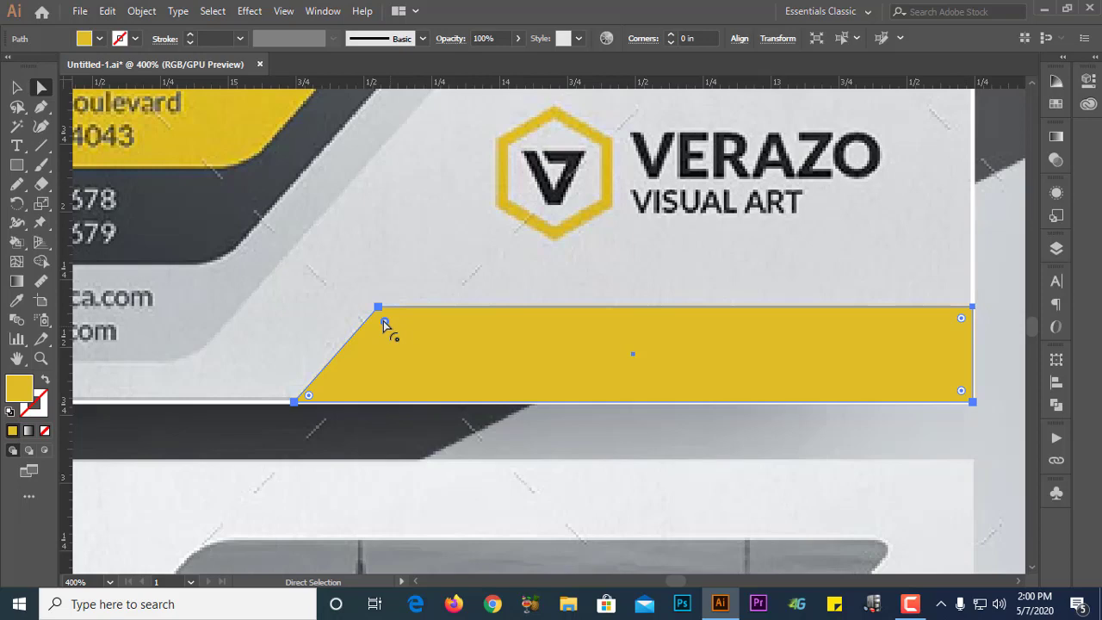
pyautogui.moveTo(385, 323); pyautogui.dragTo(398, 363)
pyautogui.click(506, 489)
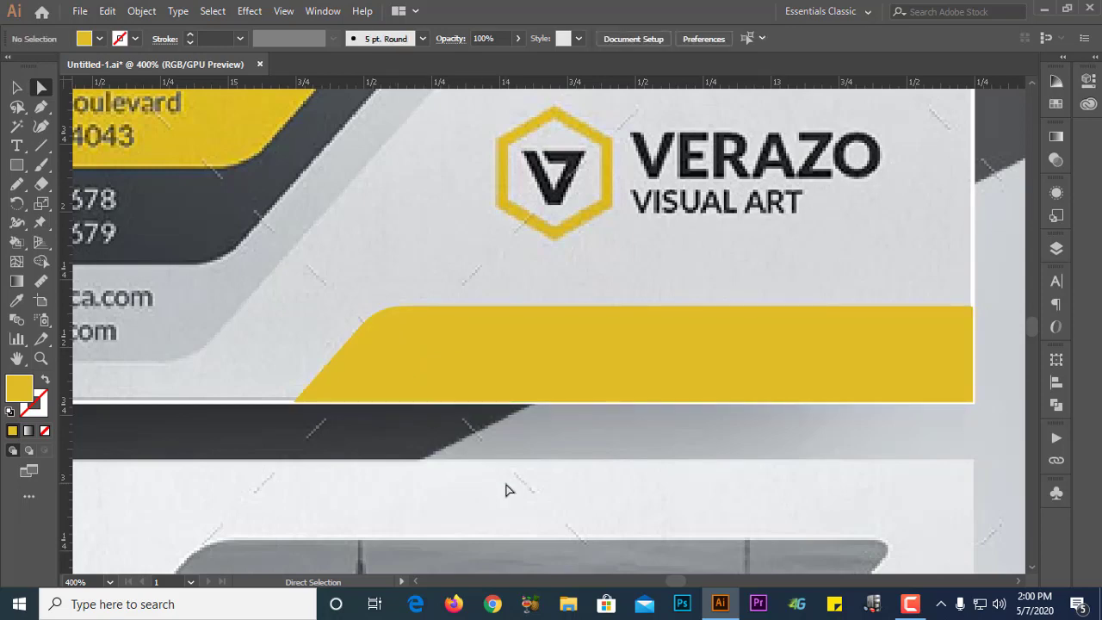
pyautogui.click(447, 355)
pyautogui.moveTo(400, 355)
pyautogui.mouseDown()
pyautogui.moveTo(351, 287)
pyautogui.moveTo(347, 315)
pyautogui.moveTo(386, 325)
pyautogui.moveTo(397, 348)
pyautogui.mouseUp()
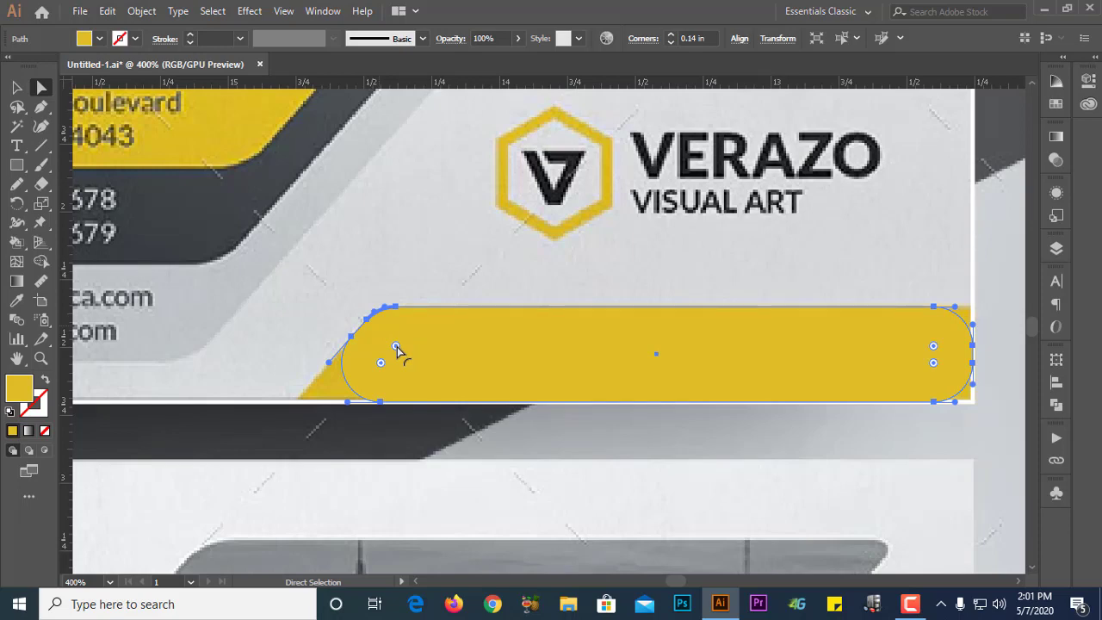
pyautogui.hotkey('ctrl', 'z')
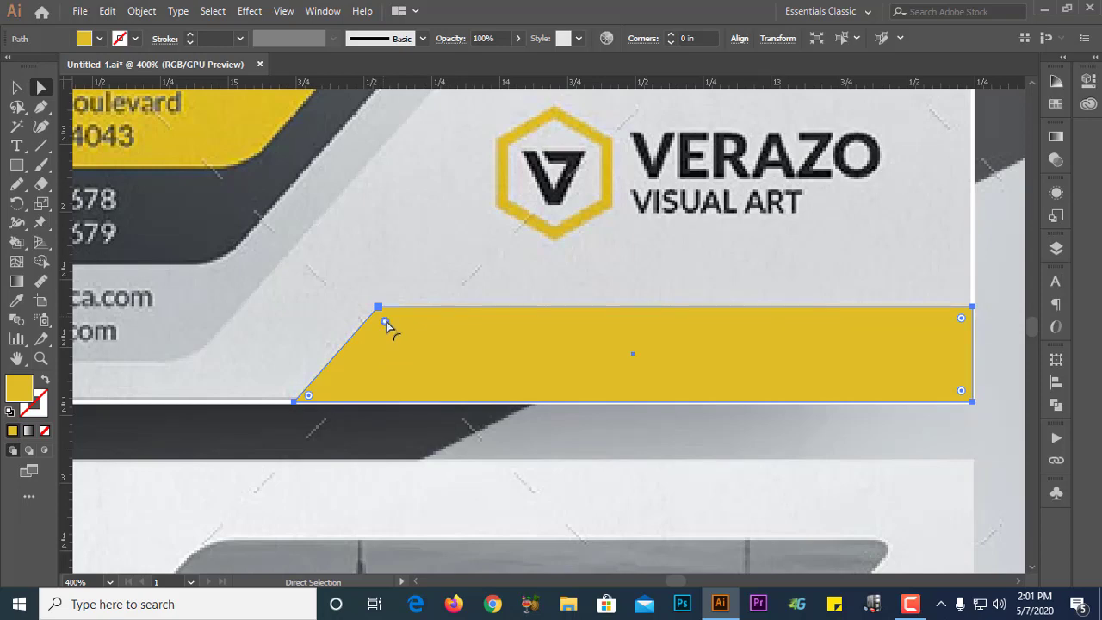
# Step: Round only the yellow bar's upper-left corner to a radius of about 0.19 in, and deselect the bar
pyautogui.moveTo(385, 323); pyautogui.dragTo(399, 364)
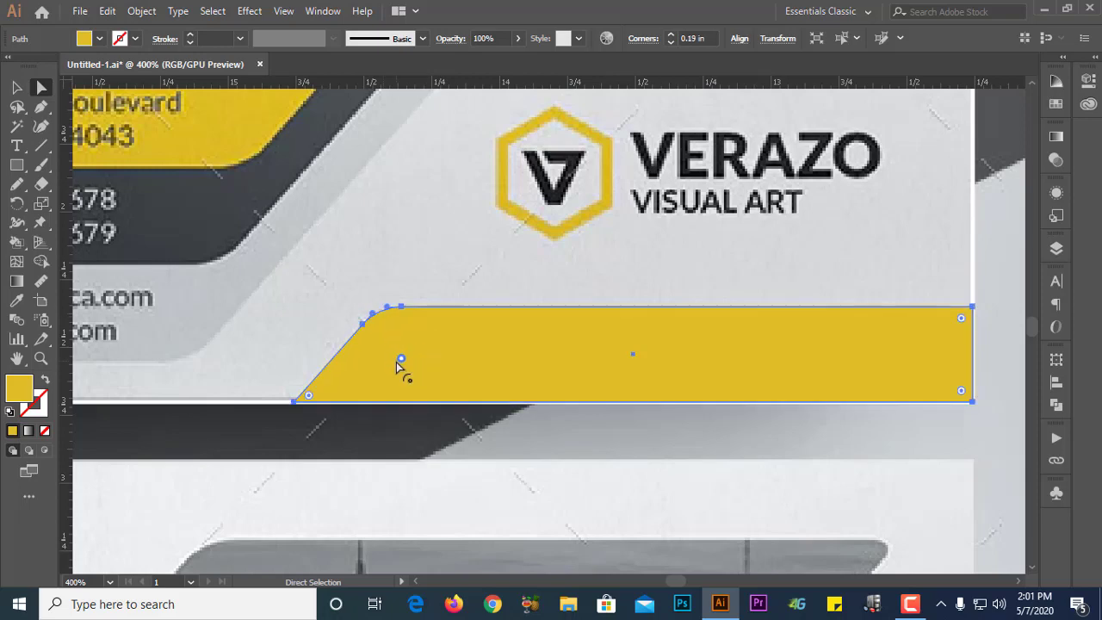
pyautogui.click(462, 414)
pyautogui.scroll(-2, 488, 374)
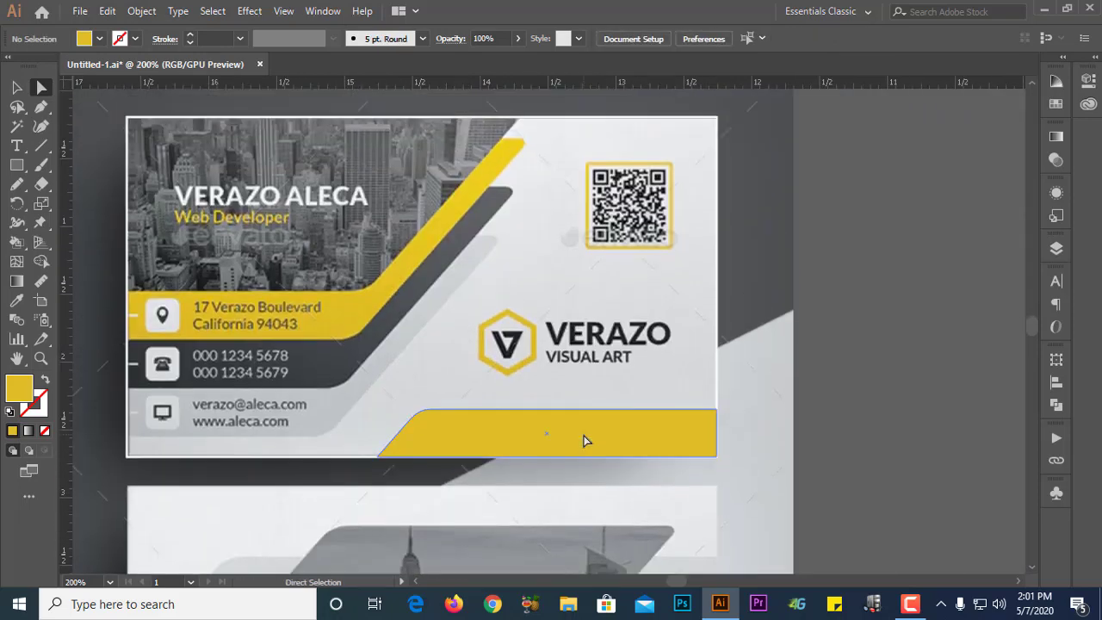
pyautogui.click(607, 440)
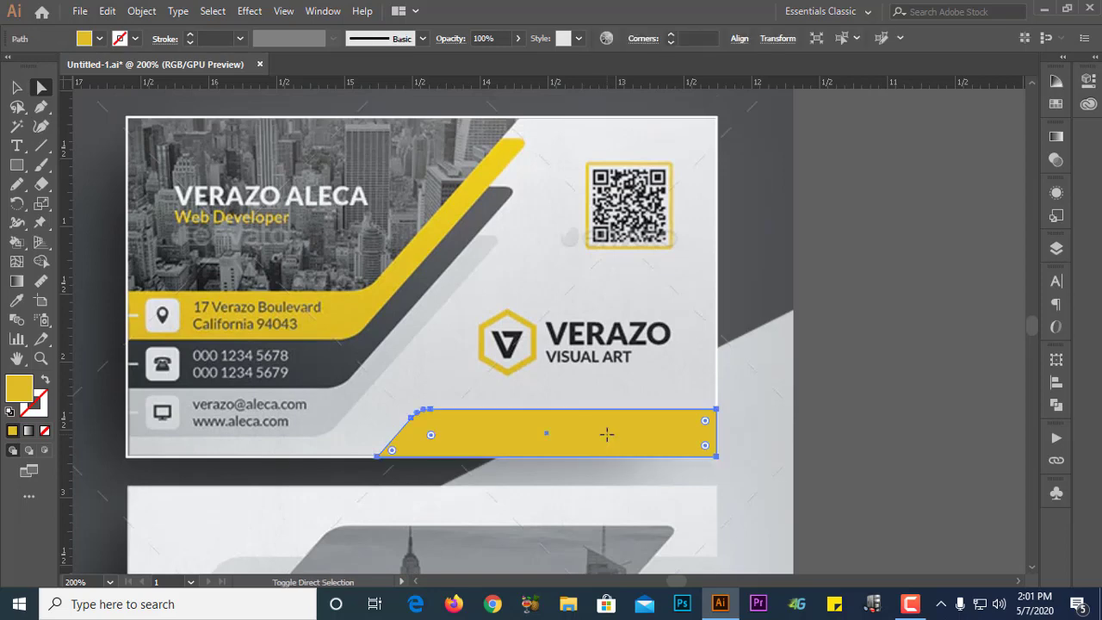
pyautogui.click(849, 433)
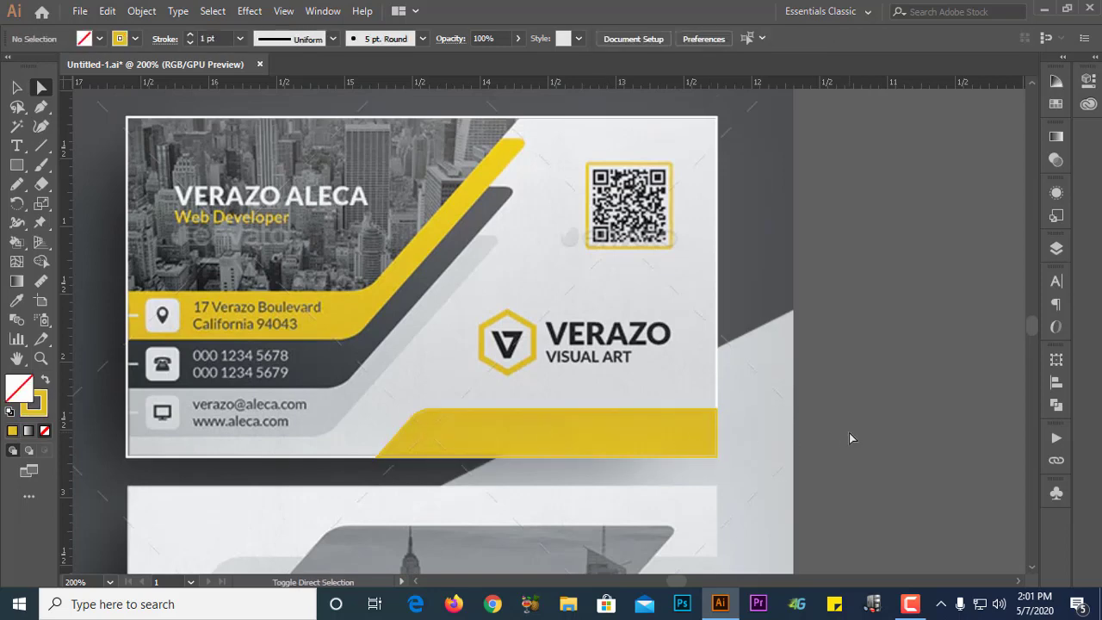
pyautogui.click(593, 401)
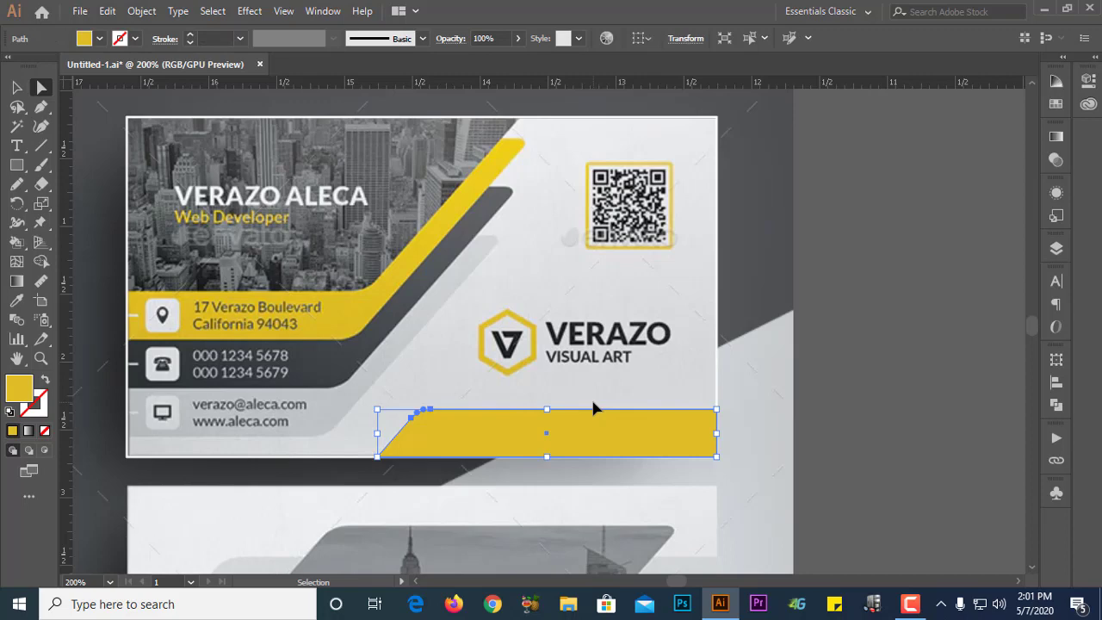
pyautogui.click(814, 410)
pyautogui.click(442, 423)
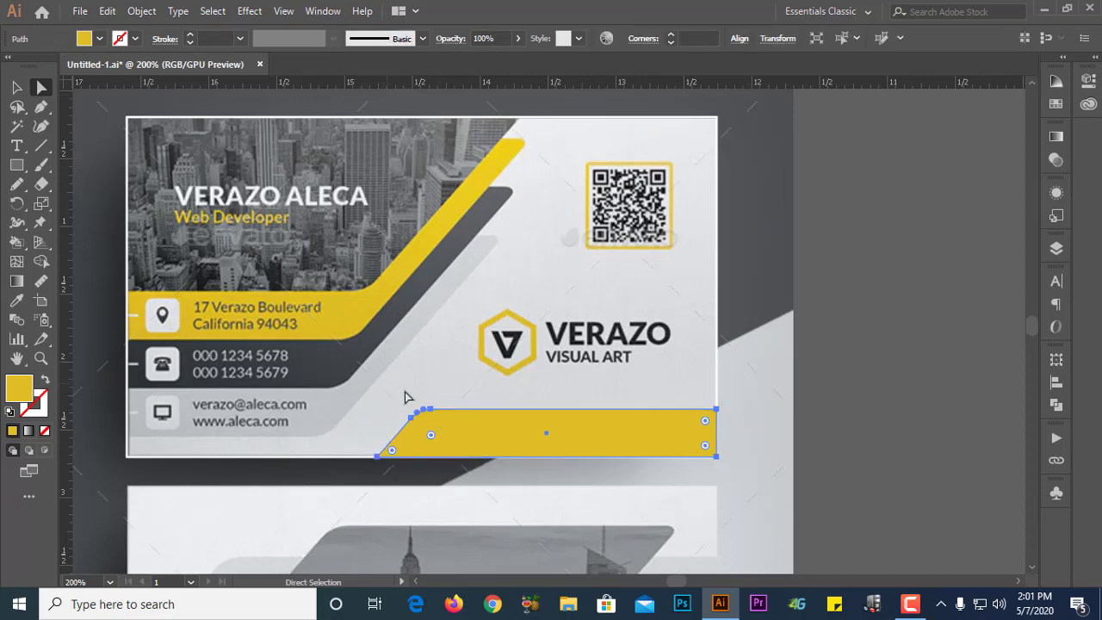
pyautogui.moveTo(334, 393); pyautogui.dragTo(449, 414)
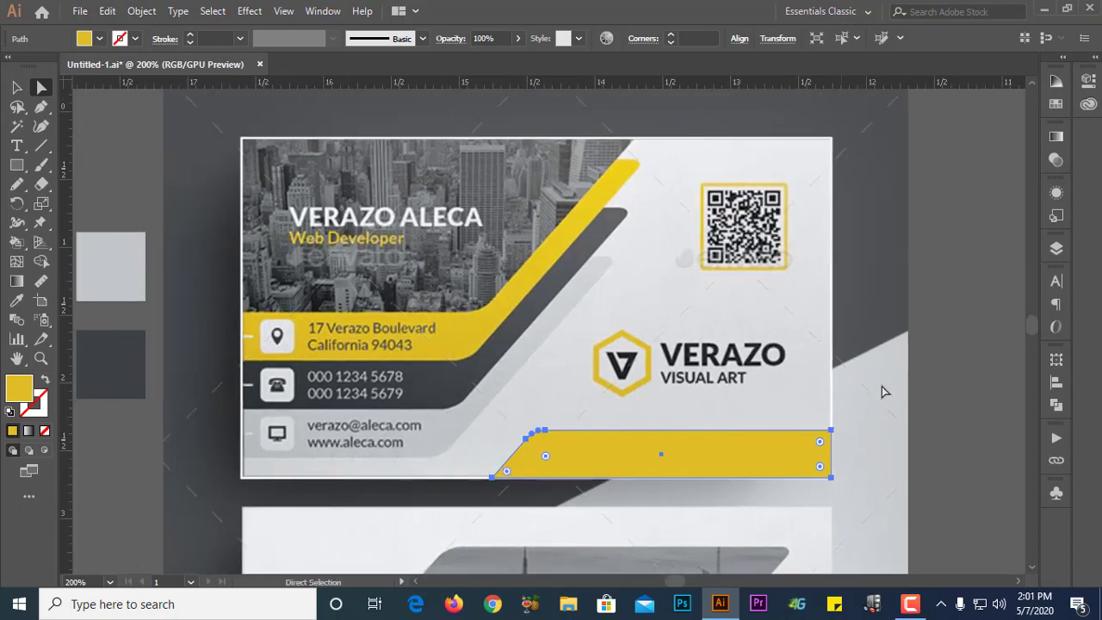
pyautogui.click(961, 395)
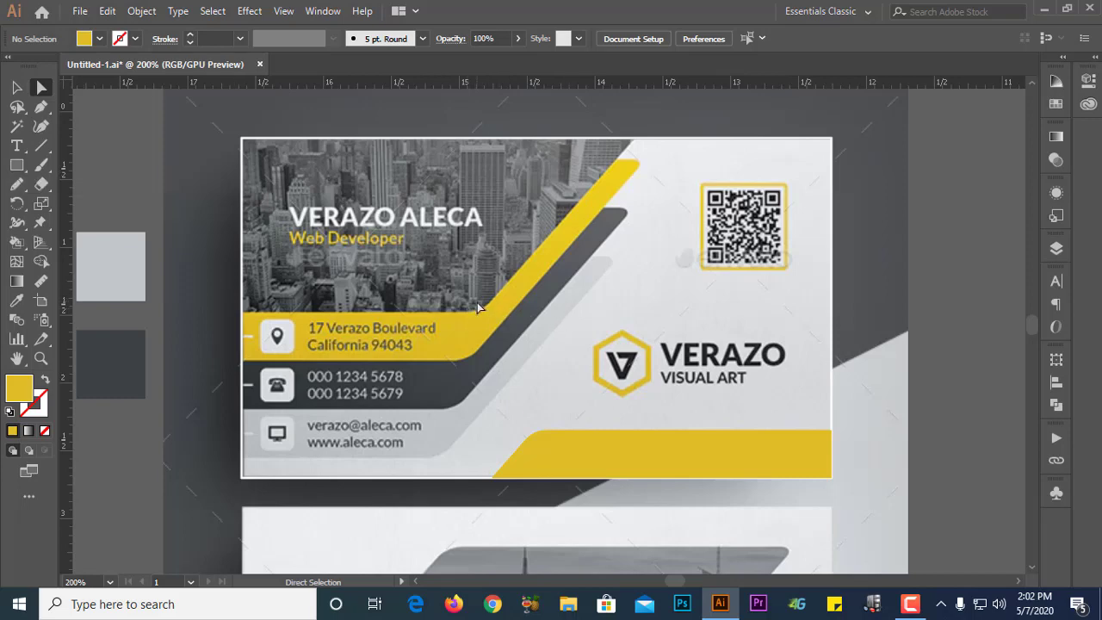
# Step: Draw a yellow rectangle about 2.9 in wide and 1.28 in high over the city photo in the card's upper-left area
pyautogui.click(21, 163)
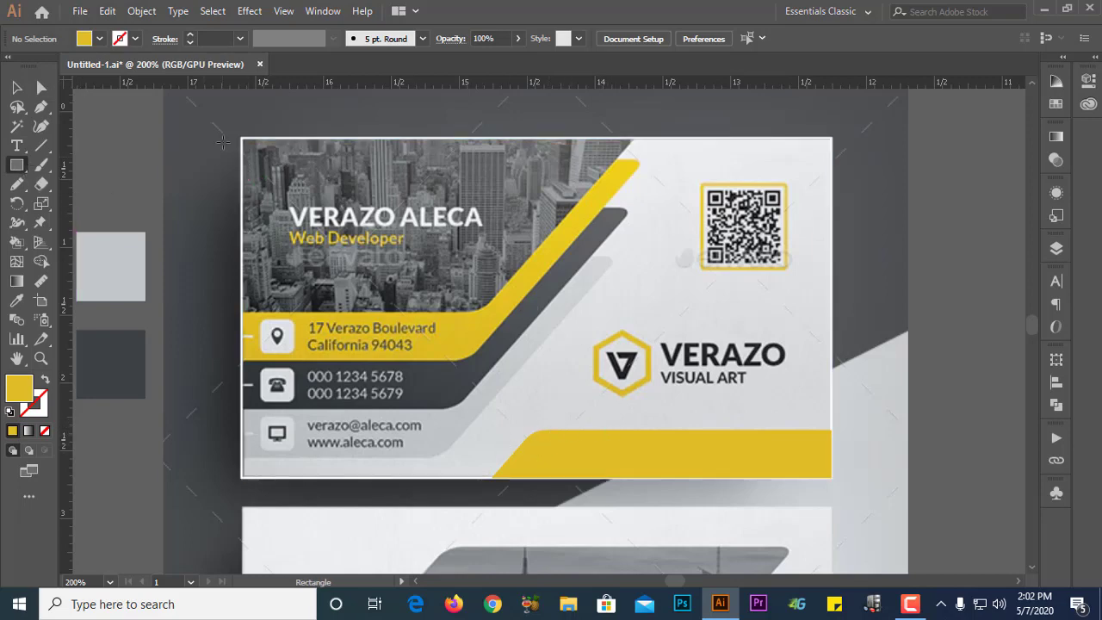
pyautogui.moveTo(242, 135); pyautogui.dragTo(634, 311)
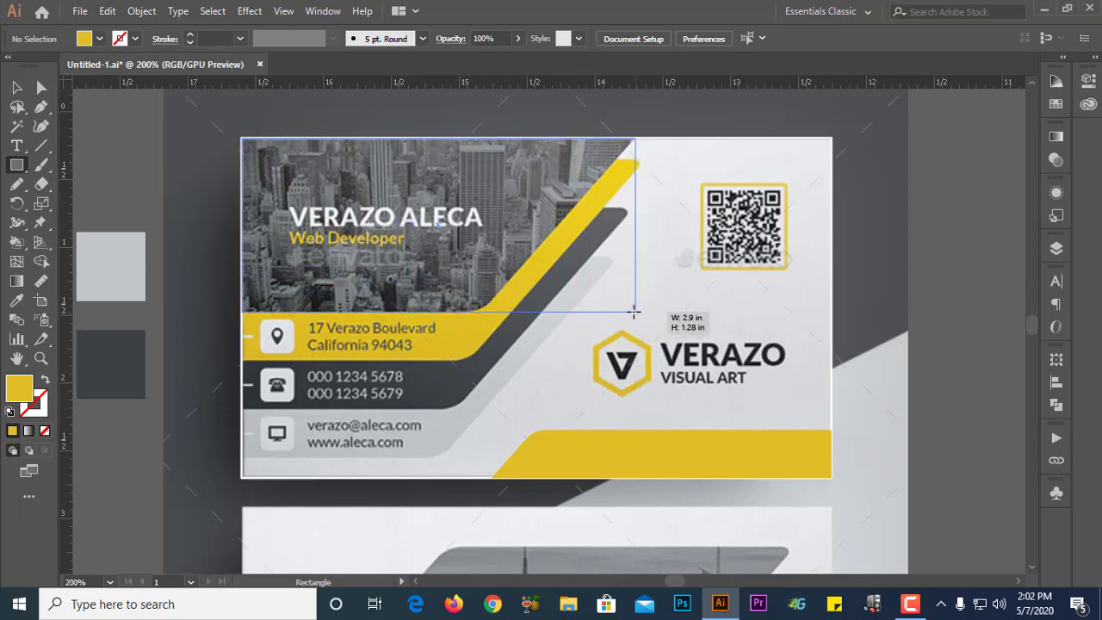
pyautogui.moveTo(634, 313); pyautogui.dragTo(634, 312)
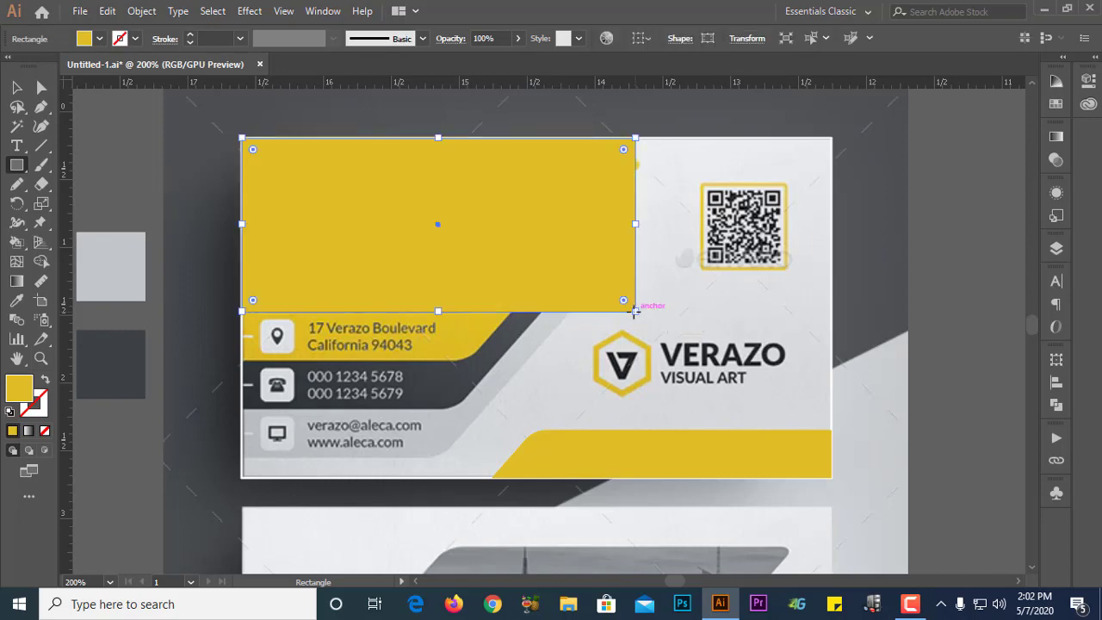
# Step: Lower the yellow rectangle's opacity to 47% so the reference photo shows through, and deselect it
pyautogui.press('a')
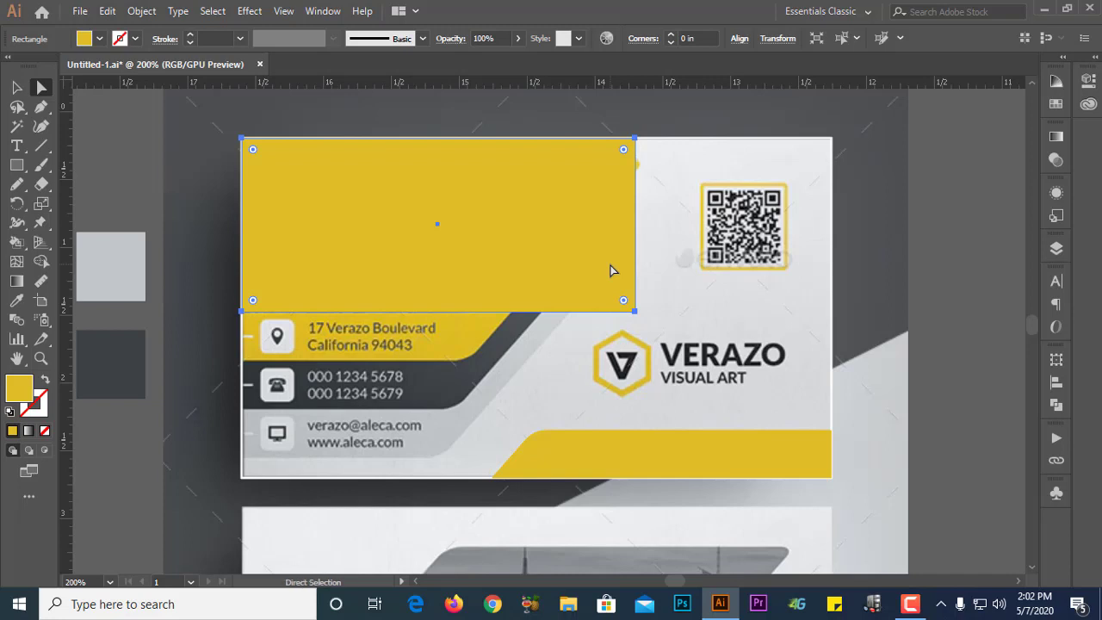
pyautogui.click(517, 38)
pyautogui.moveTo(517, 58); pyautogui.dragTo(487, 65)
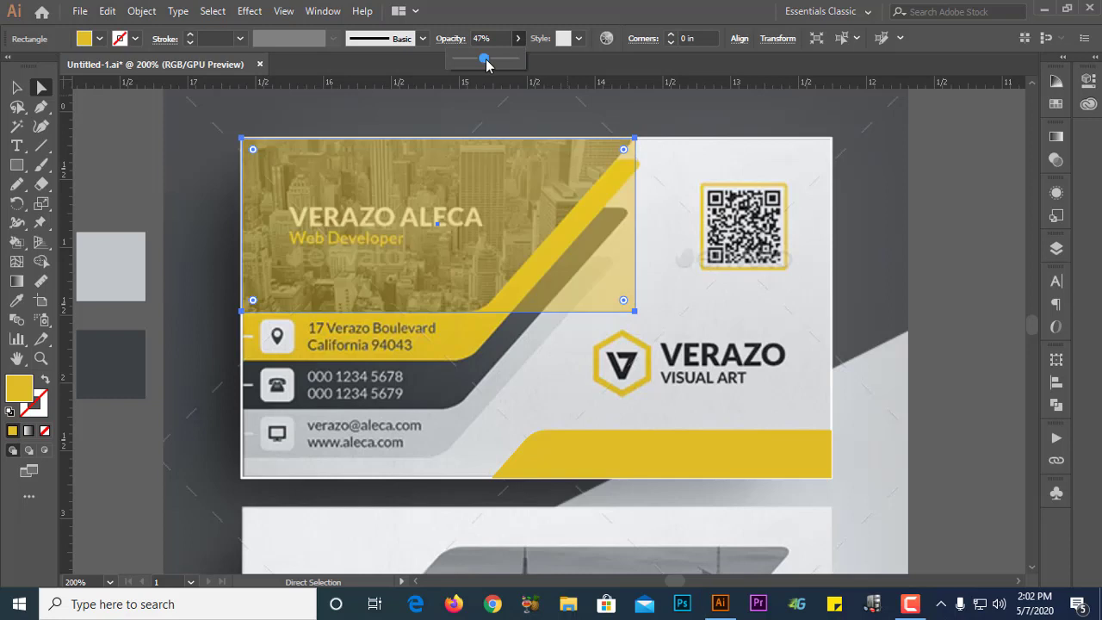
pyautogui.click(664, 134)
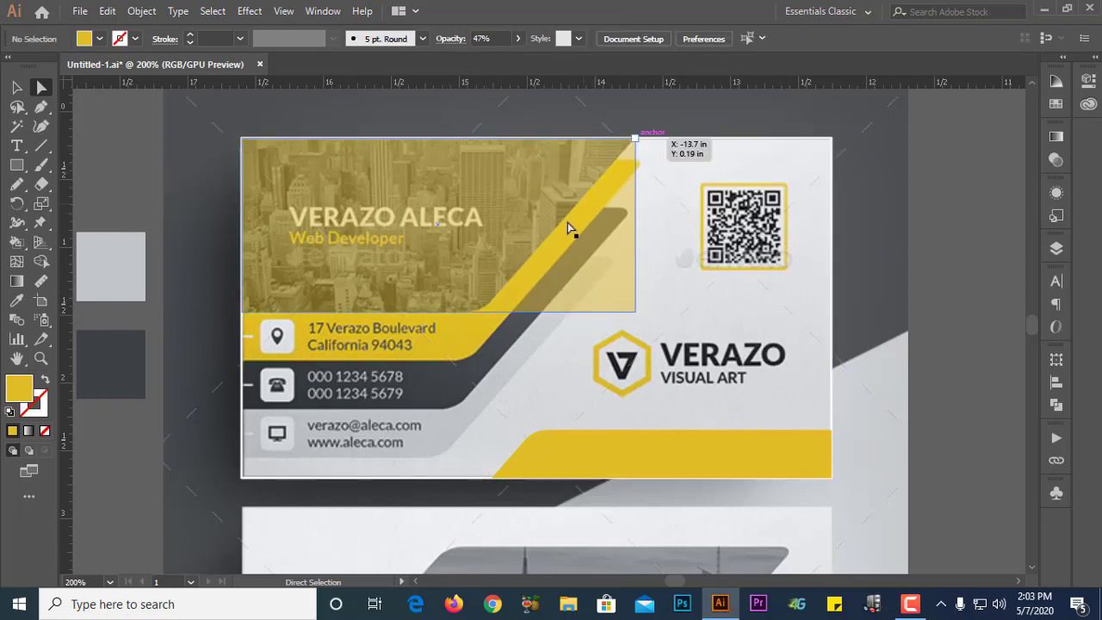
# Step: Move the translucent rectangle's lower-right anchor horizontally inward to about X -14.84 in, slanting its right side along the photo's edge
pyautogui.click(635, 311)
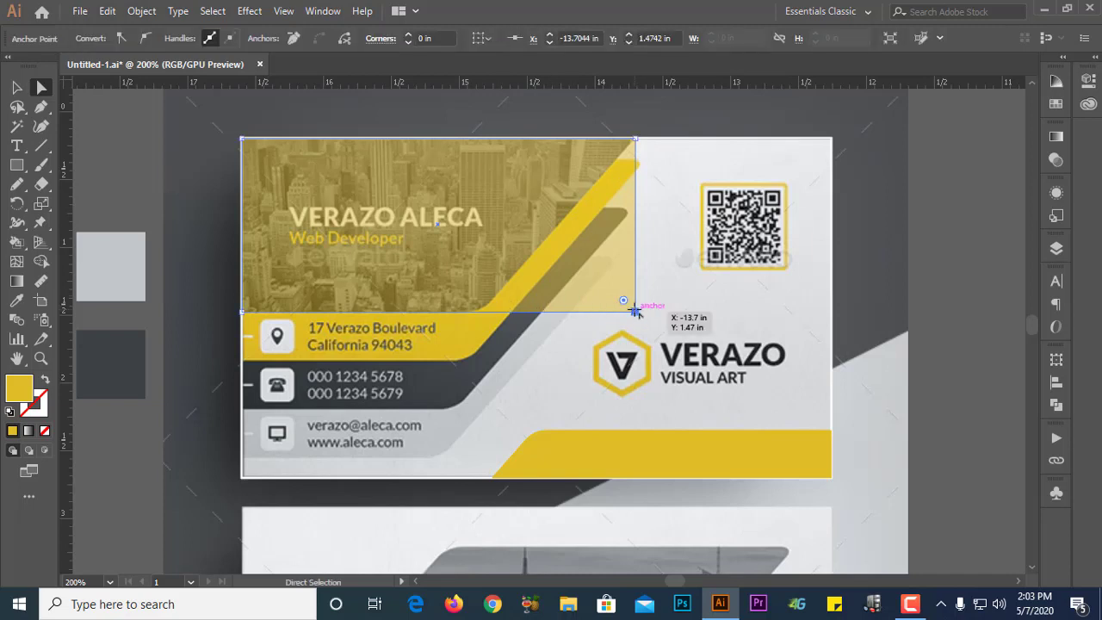
pyautogui.moveTo(636, 311); pyautogui.dragTo(482, 315)
pyautogui.click(547, 171)
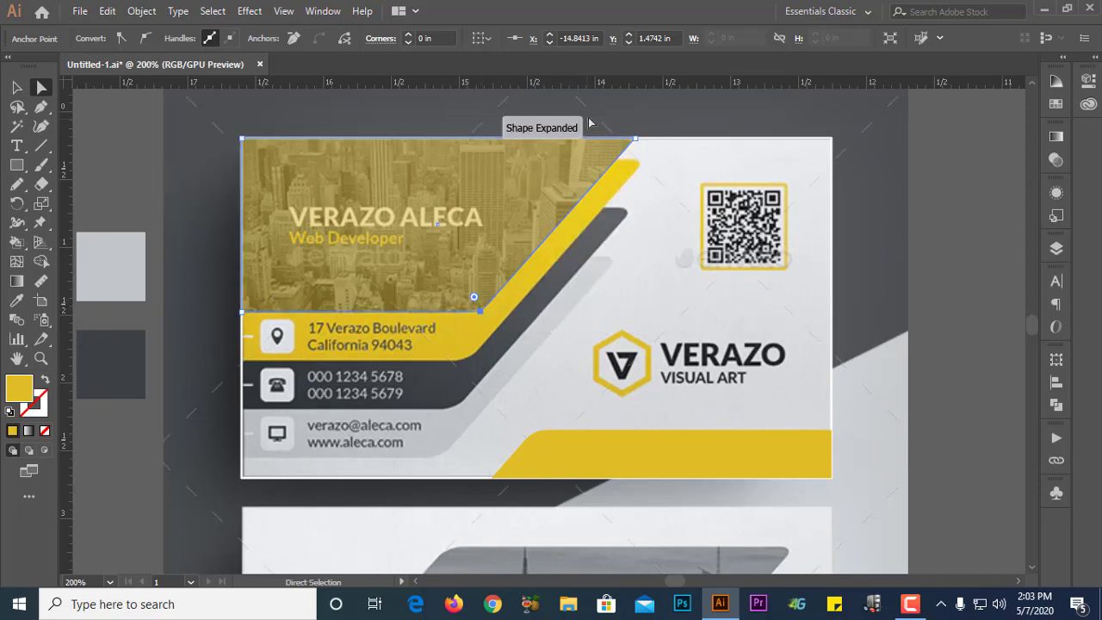
# Step: Round the translucent shape's lower-right corner to follow the photo, and give its upper-right corner only a very small radius
pyautogui.scroll(2, 526, 176)
pyautogui.scroll(1, 611, 192)
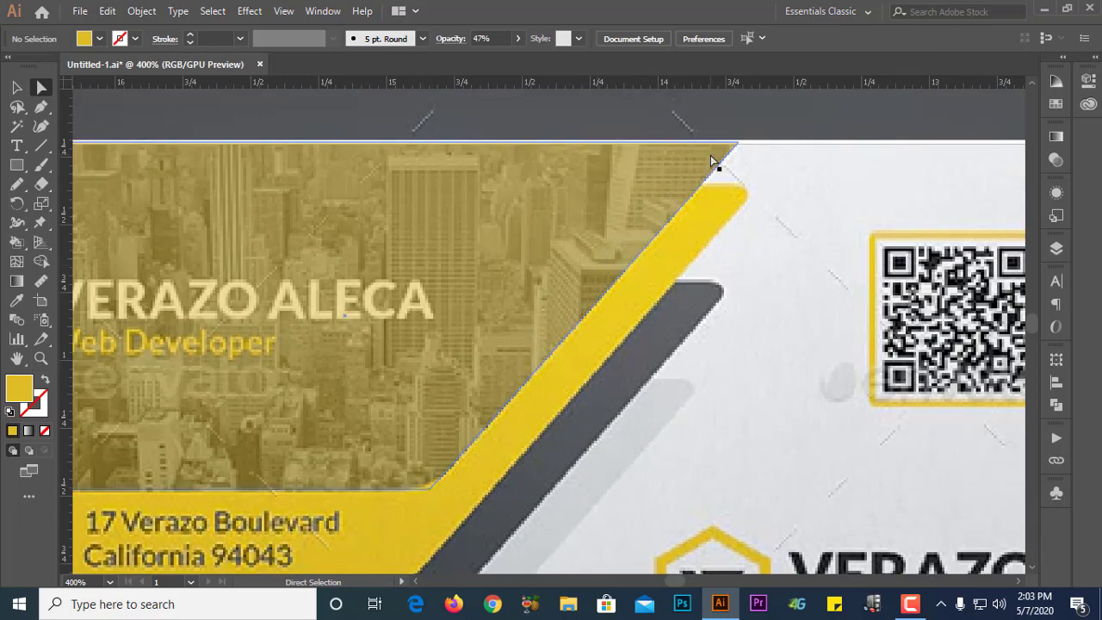
pyautogui.click(712, 161)
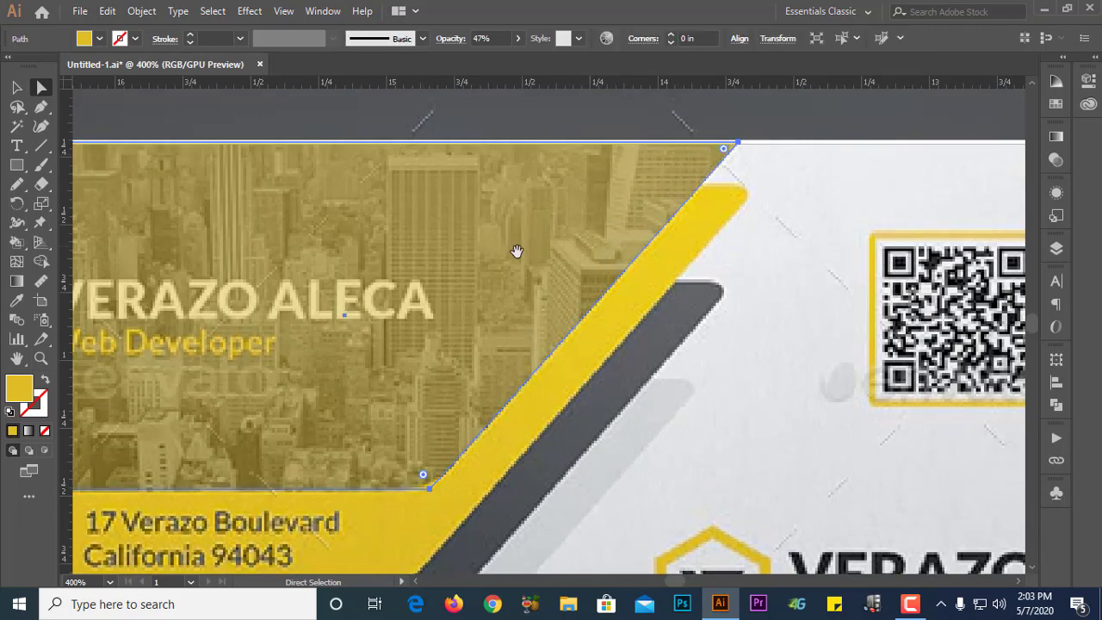
pyautogui.moveTo(517, 251); pyautogui.dragTo(616, 250)
pyautogui.scroll(-1, 396, 257)
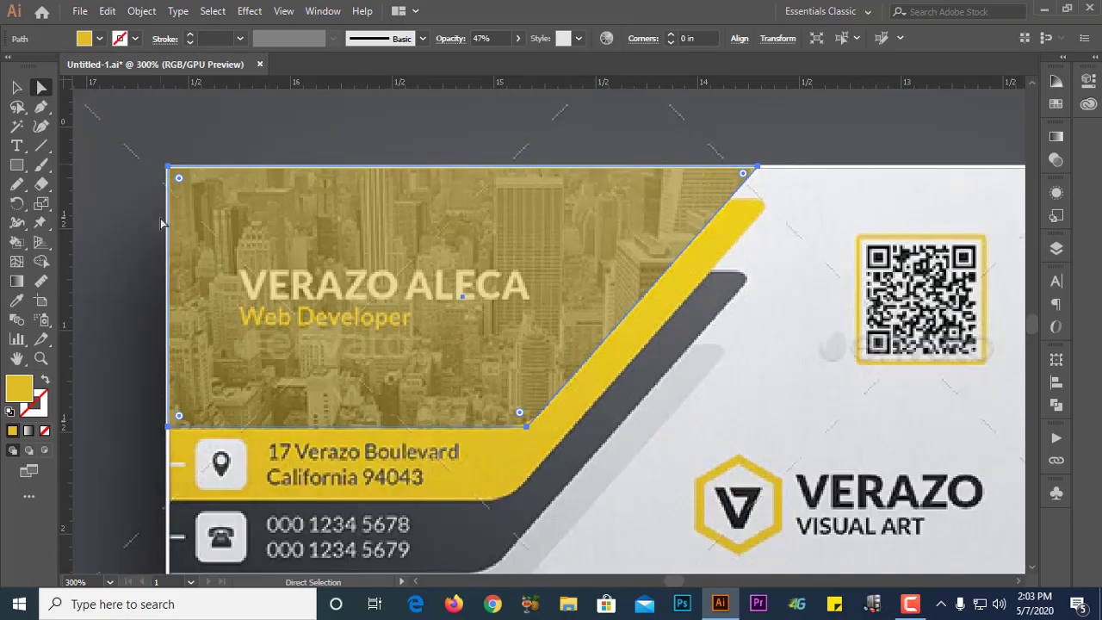
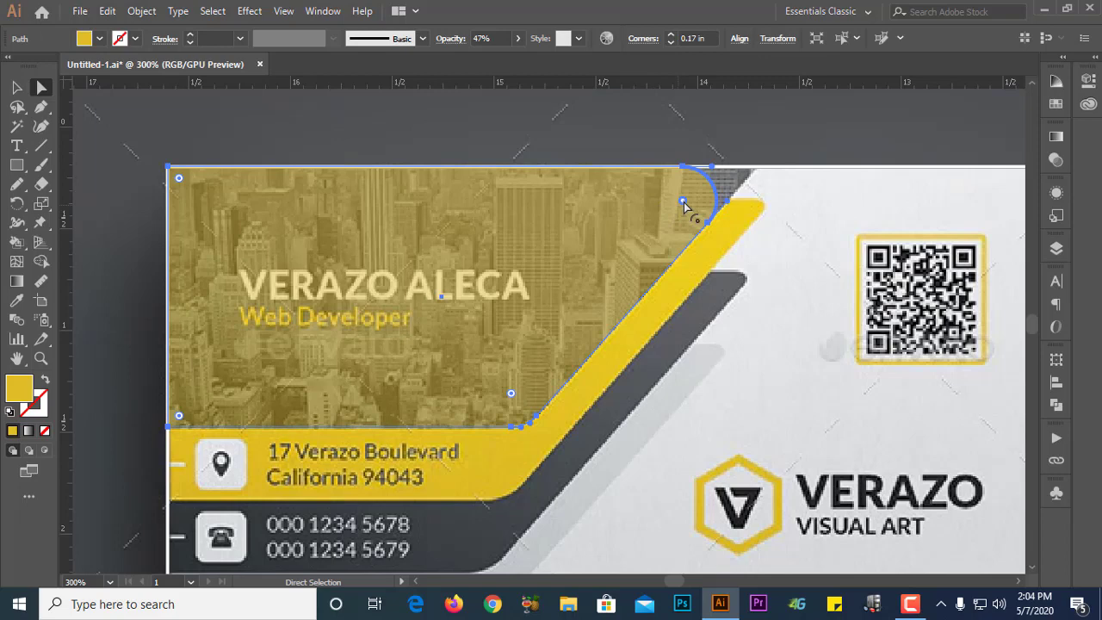
pyautogui.moveTo(684, 207); pyautogui.dragTo(744, 175)
pyautogui.click(754, 152)
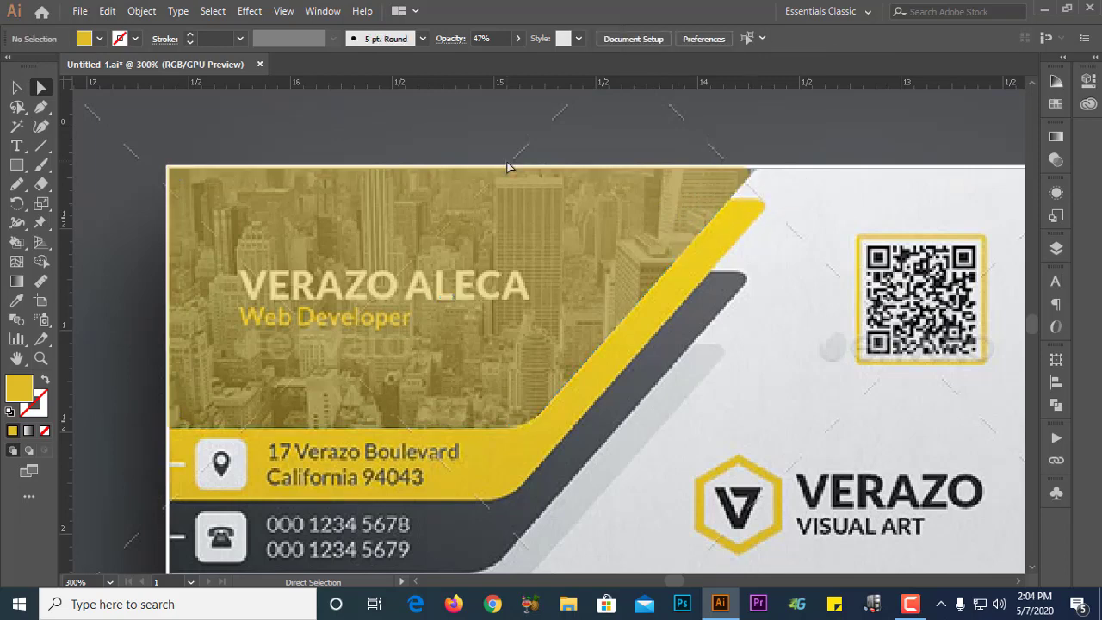
# Step: Set the opacity of the yellow shape over the photo back to 100%, and deselect it
pyautogui.click(508, 167)
pyautogui.click(518, 38)
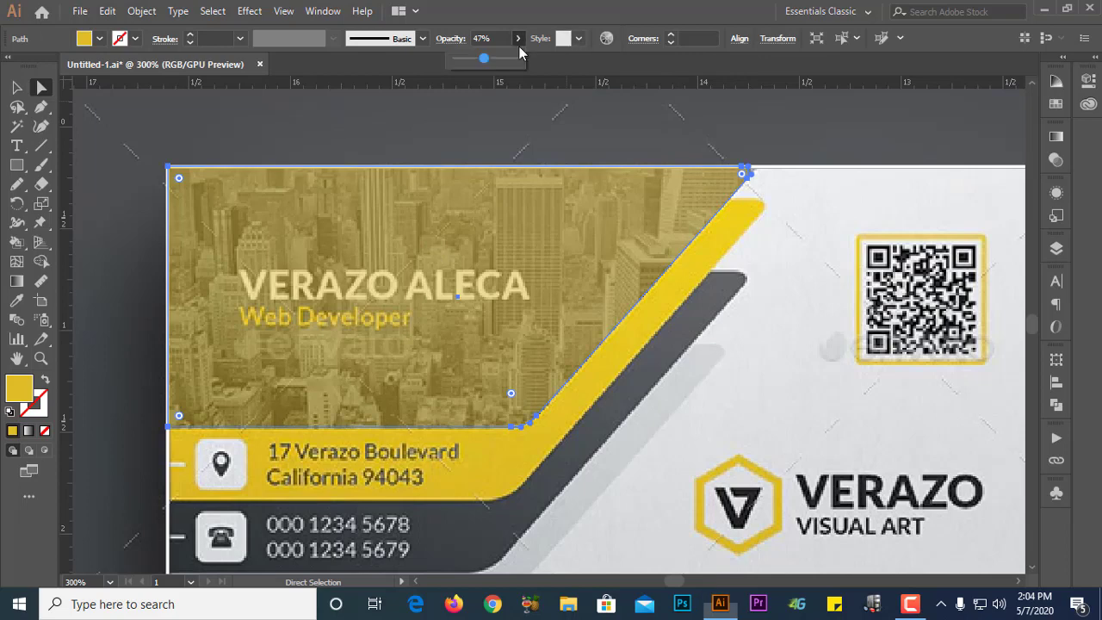
pyautogui.click(516, 59)
pyautogui.click(681, 123)
# Step: Duplicate the yellow photo shape slightly down and to the right, and fill the copy with a light gray swatch
pyautogui.scroll(-2, 424, 221)
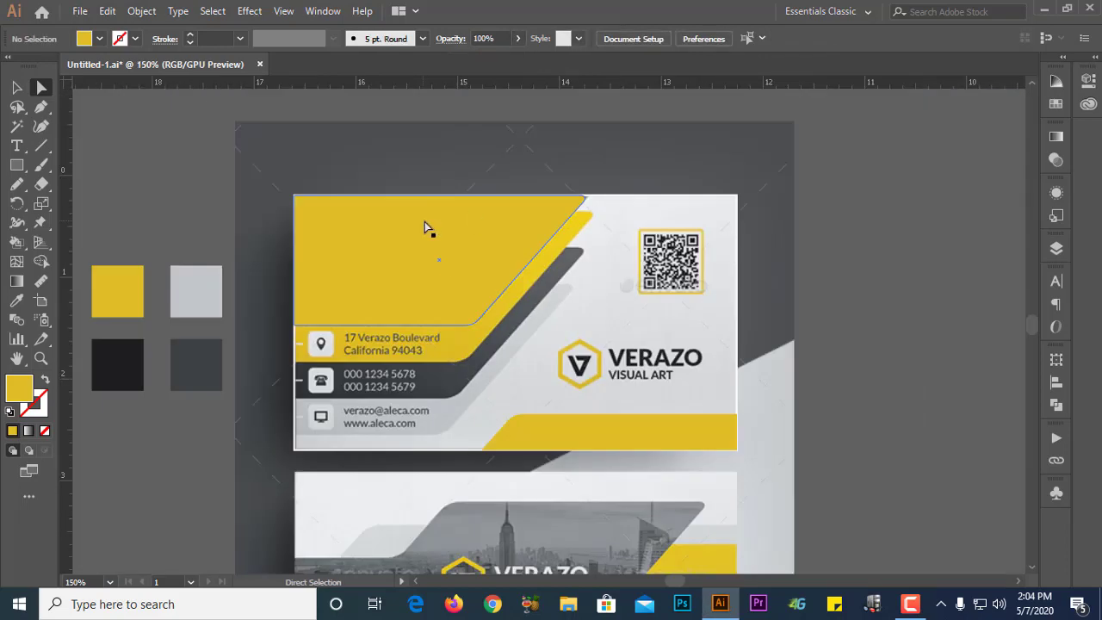
pyautogui.scroll(-1, 425, 221)
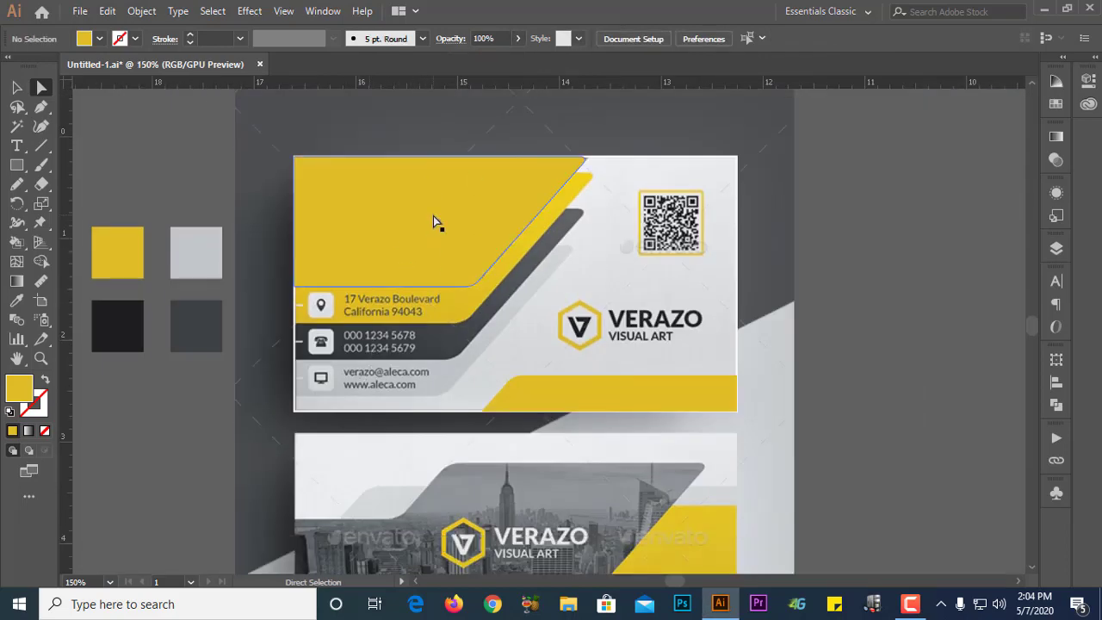
pyautogui.scroll(2, 413, 284)
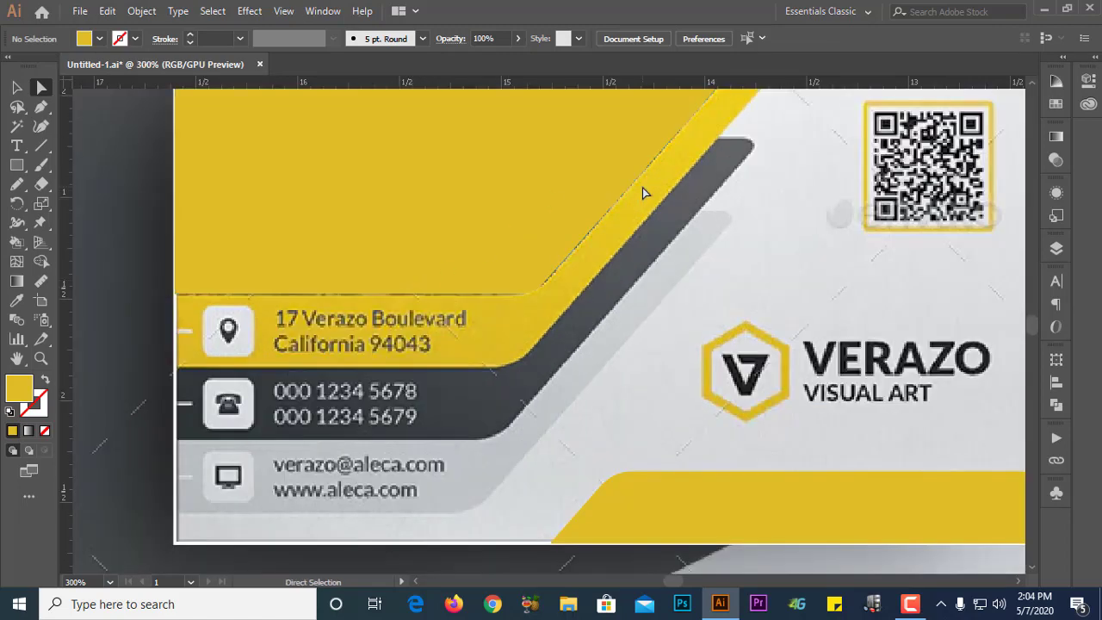
pyautogui.scroll(-1, 486, 320)
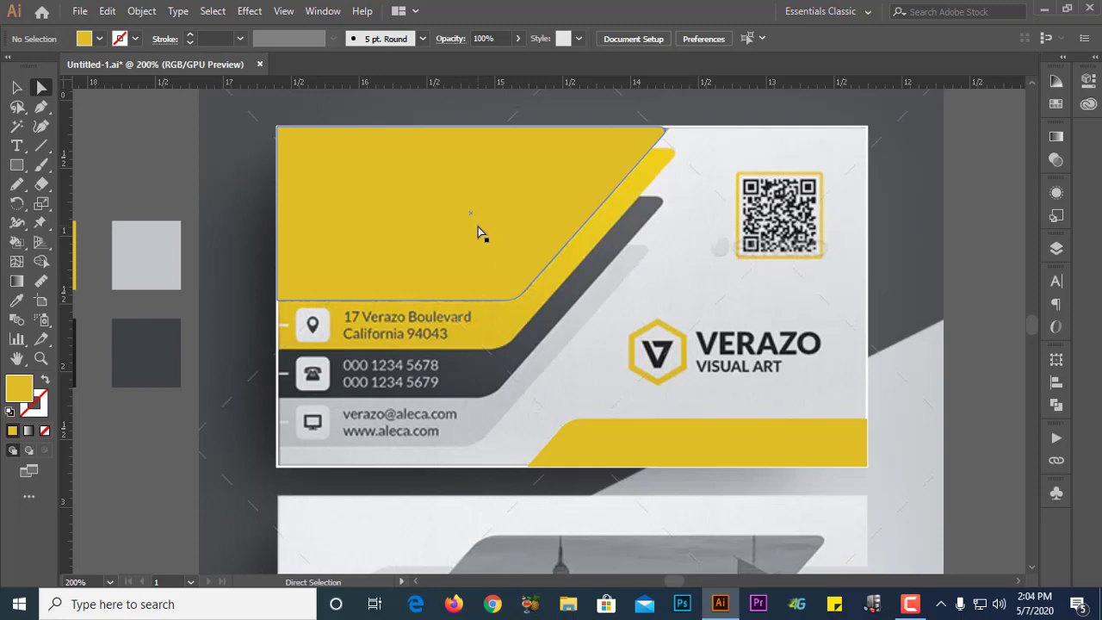
pyautogui.moveTo(477, 222); pyautogui.dragTo(487, 242)
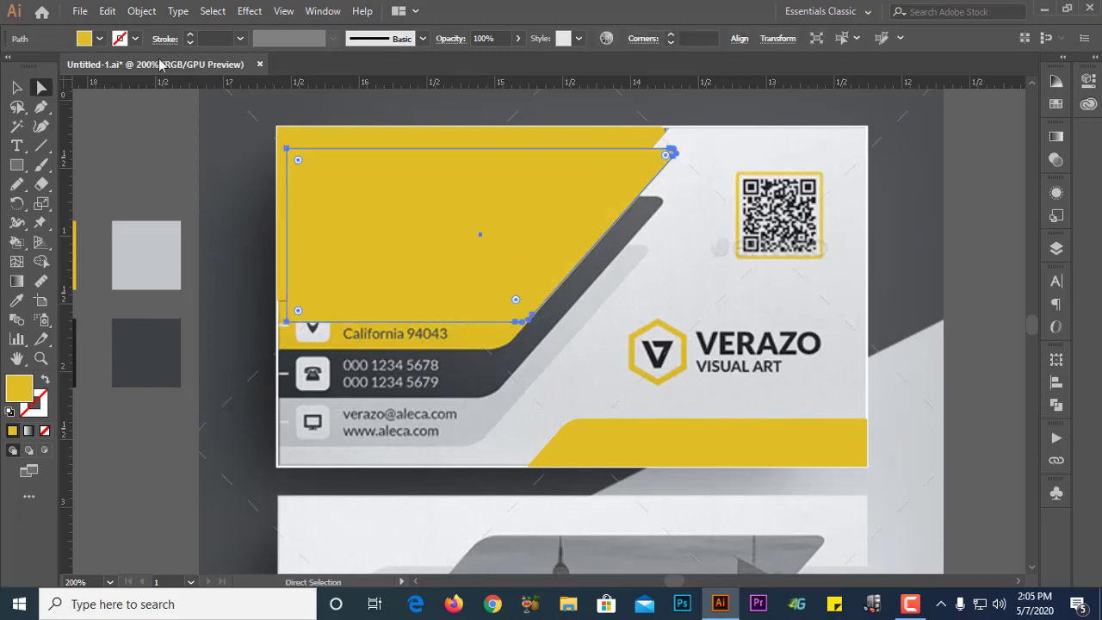
pyautogui.click(100, 39)
pyautogui.click(95, 113)
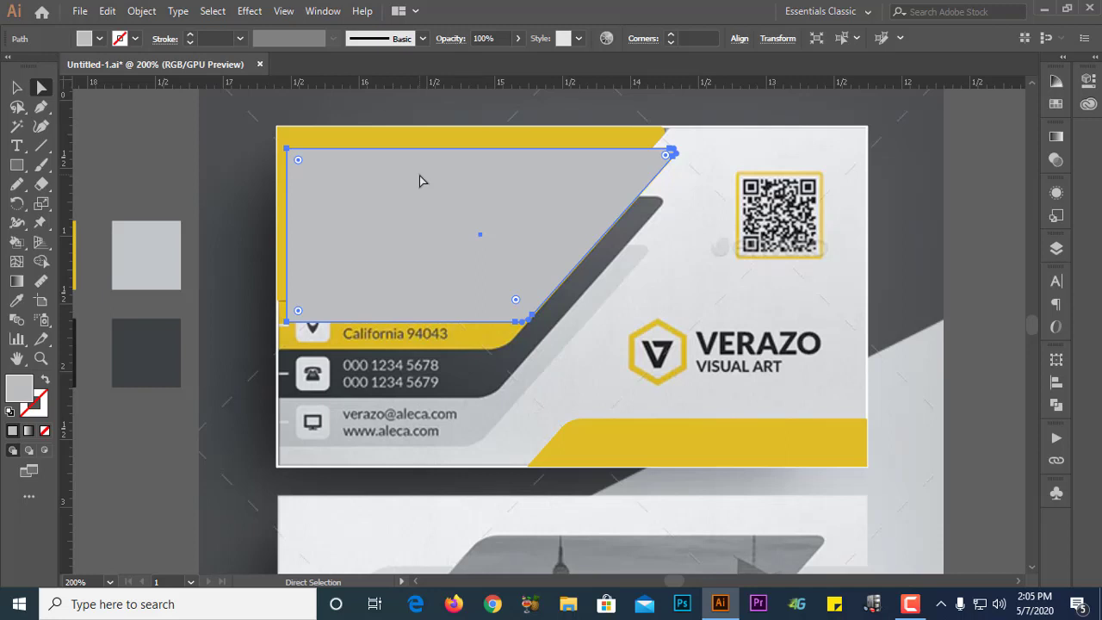
# Step: Delete the gray copy, and move the yellow photo shape down and to the left over the contact-detail rows
pyautogui.press('Delete')
pyautogui.moveTo(420, 181); pyautogui.dragTo(386, 319)
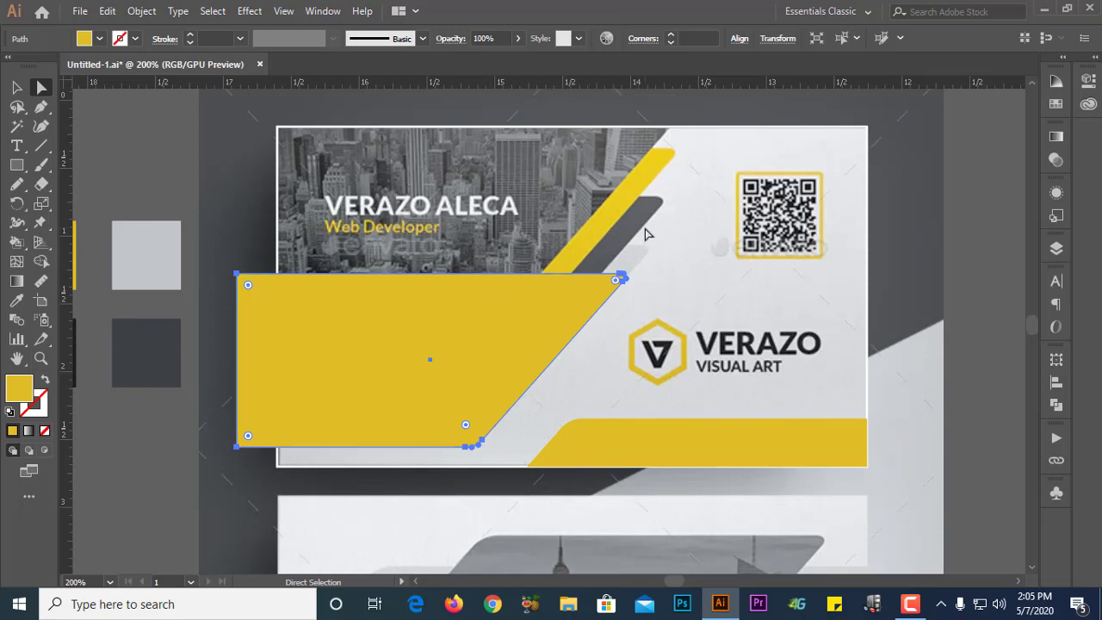
# Step: Try adjusting the yellow shape's upper-right corner rounding and raising its upper-left anchor, undoing each change
pyautogui.click(616, 282)
pyautogui.moveTo(615, 283); pyautogui.dragTo(642, 273)
pyautogui.hotkey('ctrl', 'z')
pyautogui.scroll(4, 634, 275)
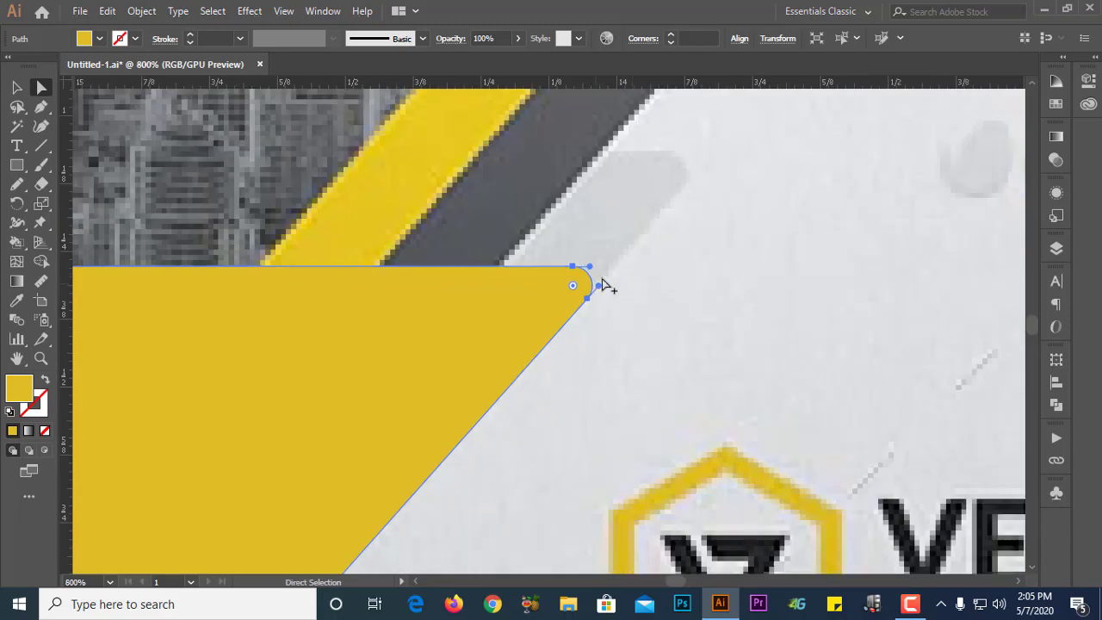
pyautogui.scroll(-5, 602, 279)
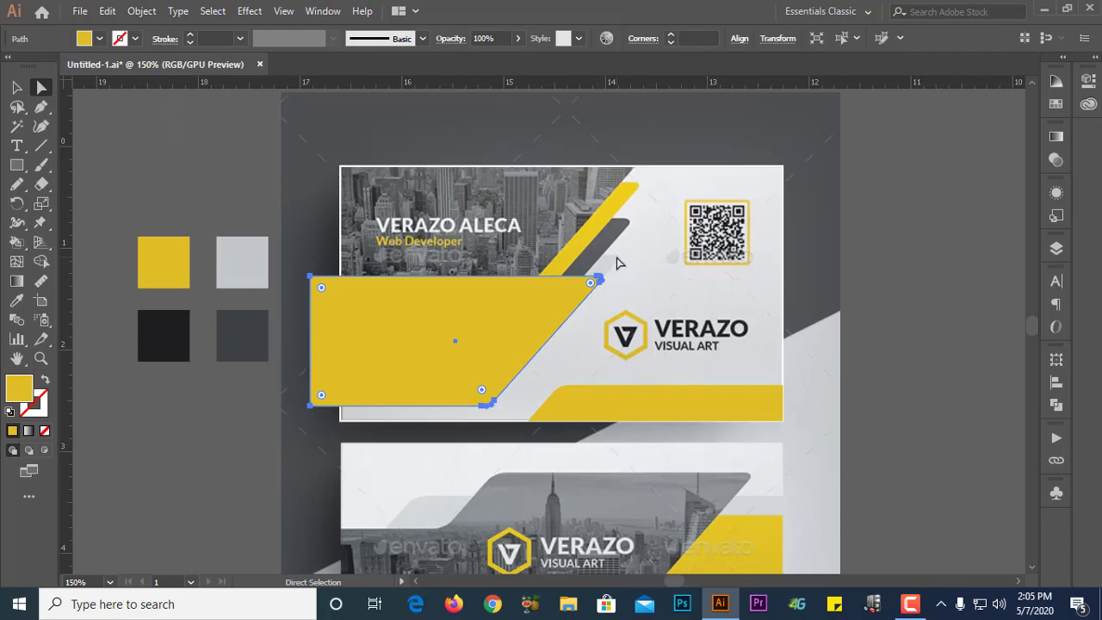
pyautogui.scroll(1, 617, 257)
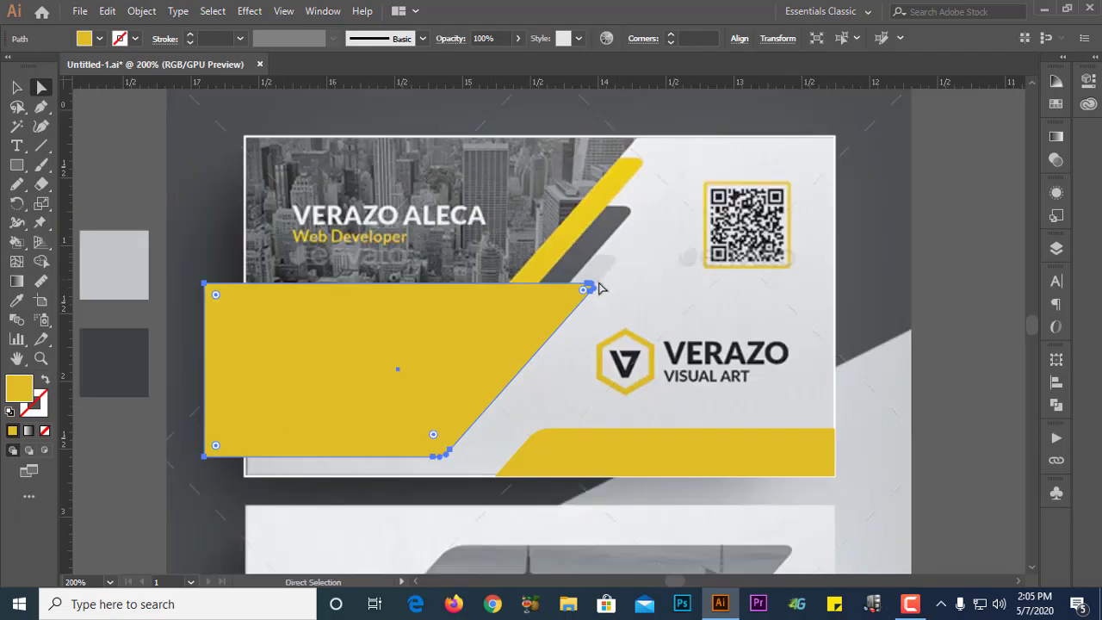
pyautogui.moveTo(204, 283); pyautogui.dragTo(205, 242)
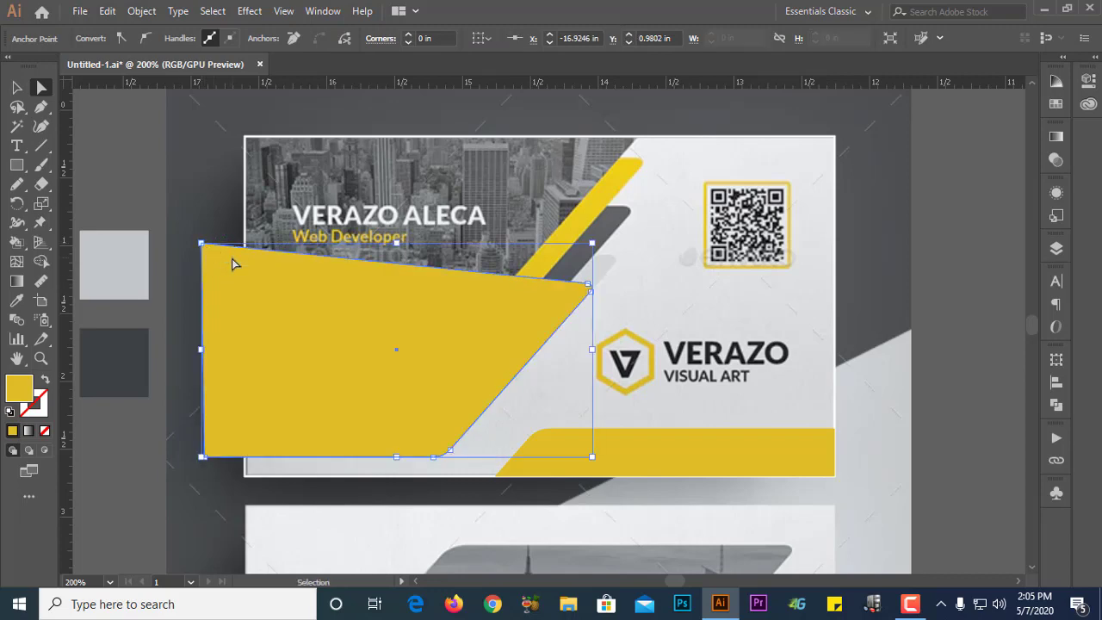
pyautogui.hotkey('ctrl', 'z')
# Step: Try extending the yellow shape by moving both anchors of its rounded upper-right corner up and to the right
pyautogui.scroll(5, 566, 297)
pyautogui.click(585, 284)
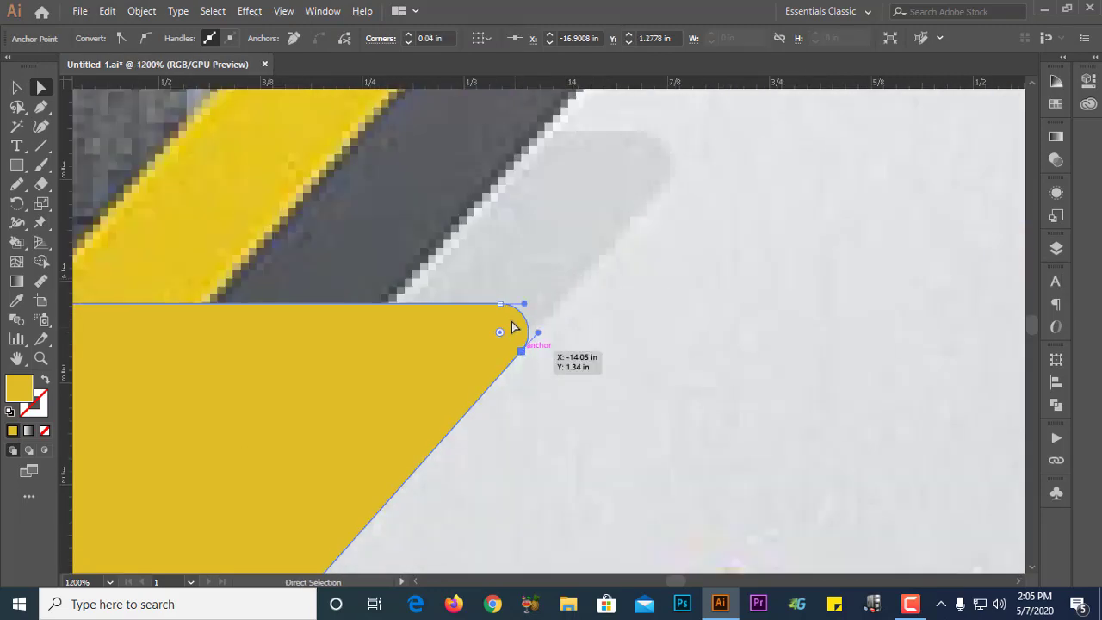
pyautogui.click(500, 304)
pyautogui.scroll(-2, 539, 298)
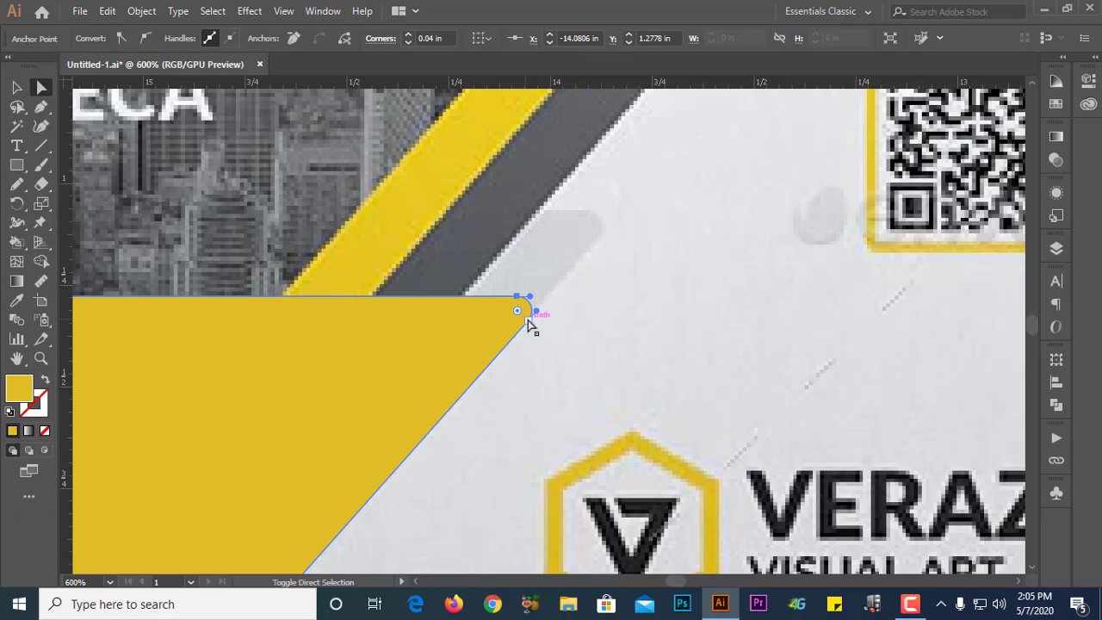
pyautogui.keyDown('shift'); pyautogui.click(529, 321); pyautogui.keyUp('shift')
pyautogui.moveTo(529, 320); pyautogui.dragTo(604, 236)
pyautogui.scroll(-3, 685, 259)
pyautogui.scroll(5, 659, 239)
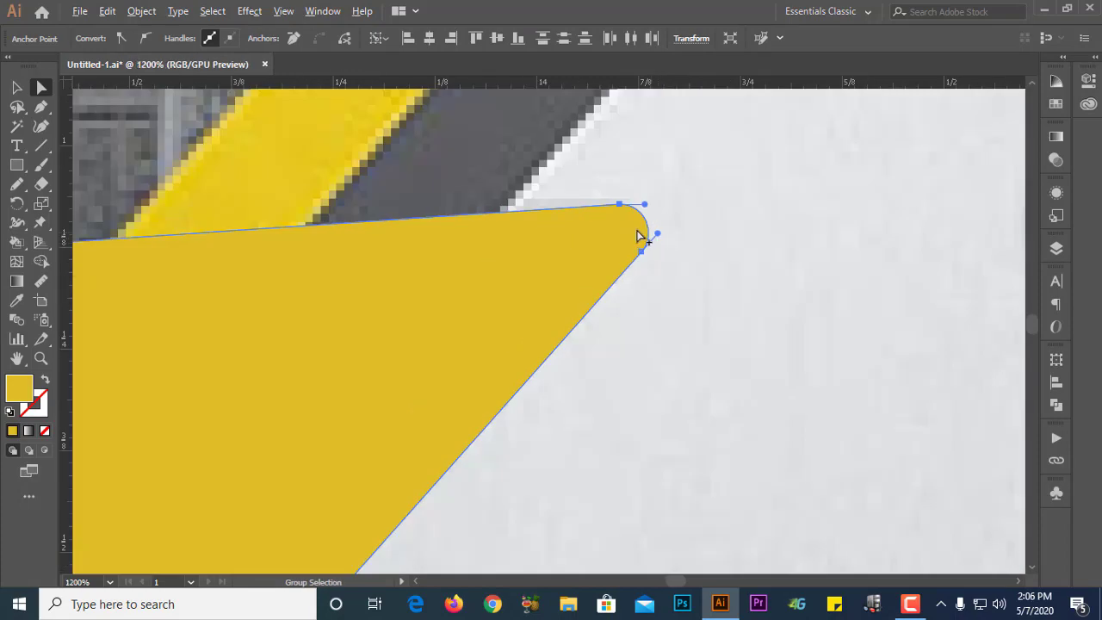
# Step: Try leveling the yellow shape's top edge by raising its upper-left anchor, and undo the anchor moves
pyautogui.scroll(-4, 645, 222)
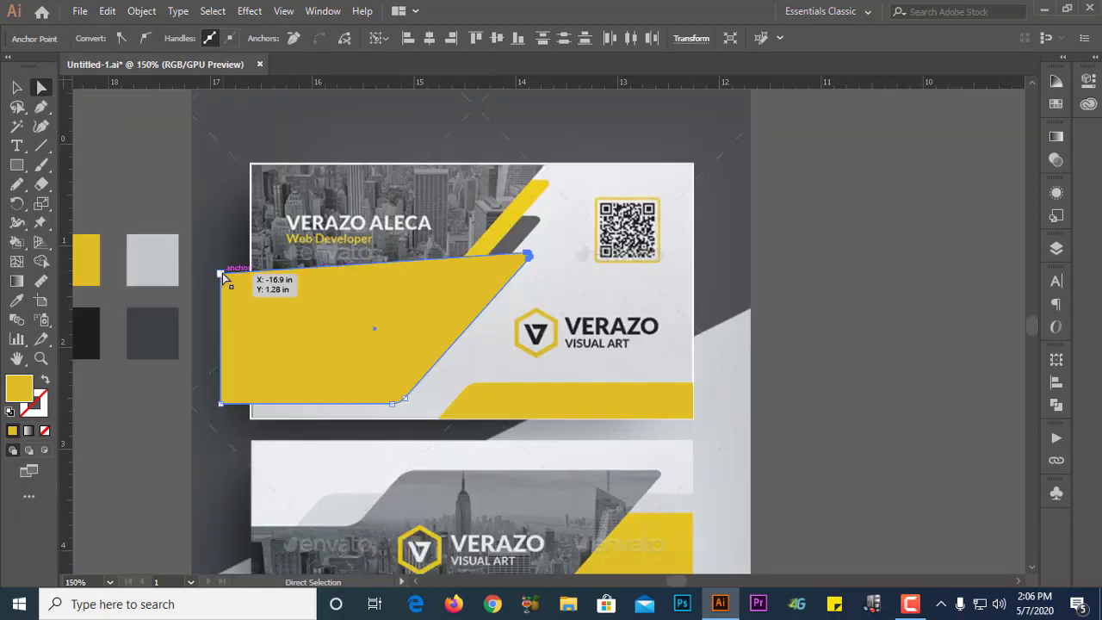
pyautogui.moveTo(222, 276); pyautogui.dragTo(221, 253)
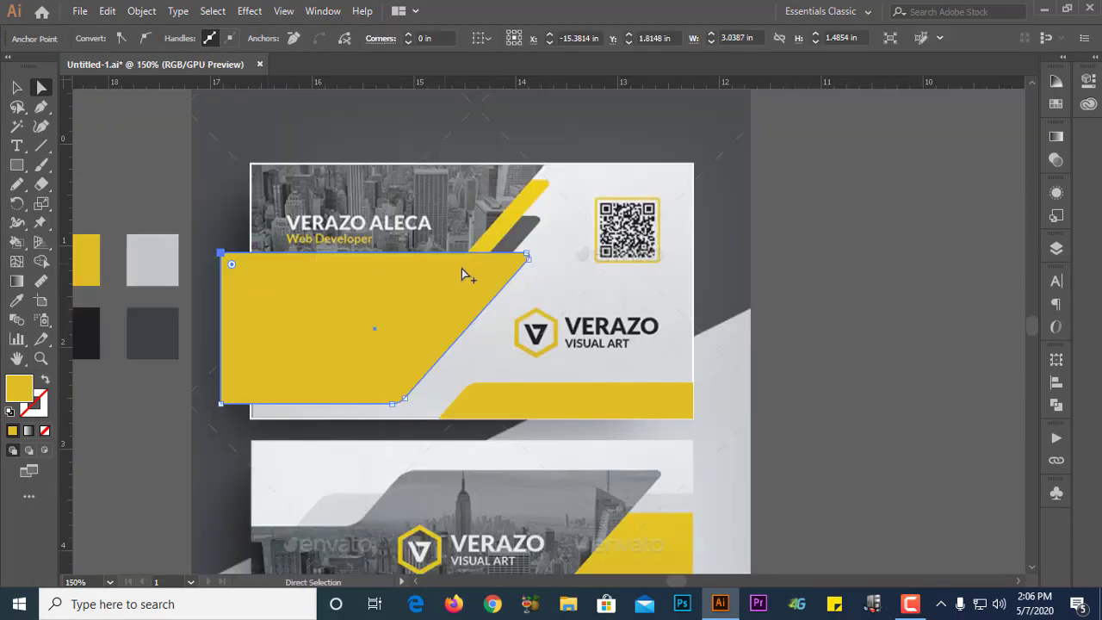
pyautogui.scroll(5, 546, 246)
pyautogui.scroll(-4, 623, 312)
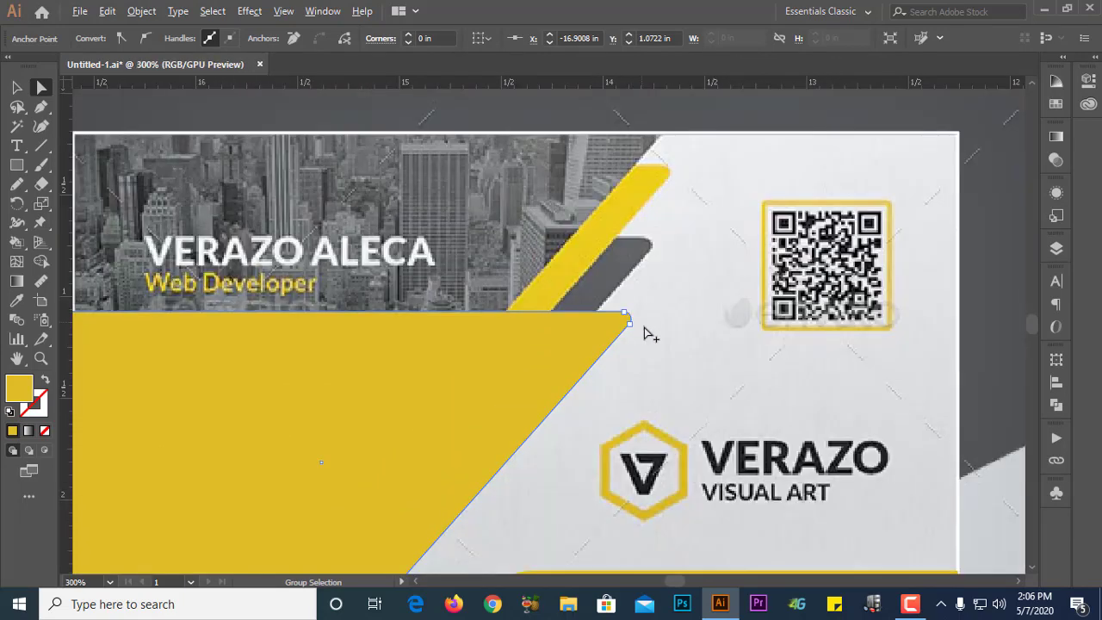
pyautogui.scroll(-1, 646, 343)
pyautogui.hotkey('ctrl', 'z')
pyautogui.hotkey('ctrl', 'z')
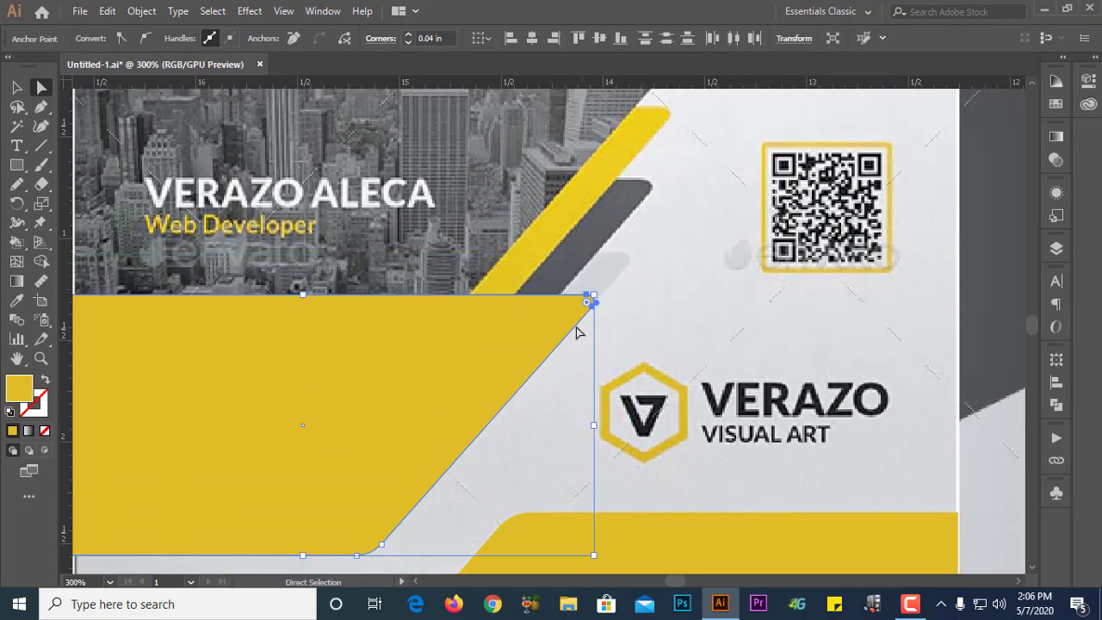
# Step: Remove the rounding from the yellow shape's upper-right and lower-right corners so both are sharp
pyautogui.click(592, 316)
pyautogui.click(580, 305)
pyautogui.moveTo(588, 304); pyautogui.dragTo(615, 295)
pyautogui.scroll(-2, 378, 441)
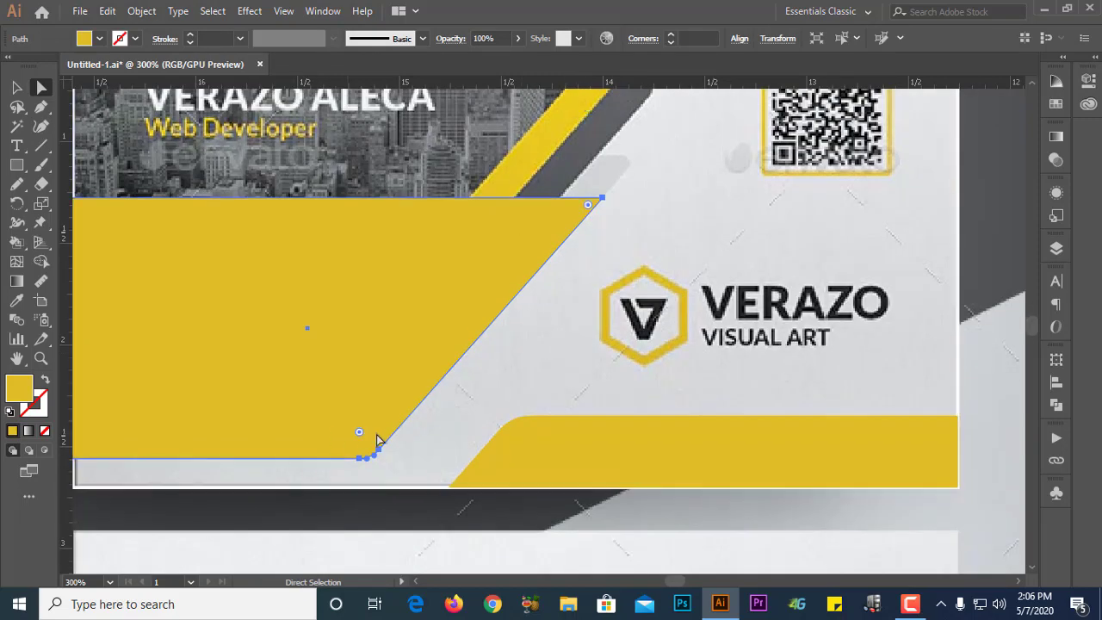
pyautogui.moveTo(360, 433); pyautogui.dragTo(374, 488)
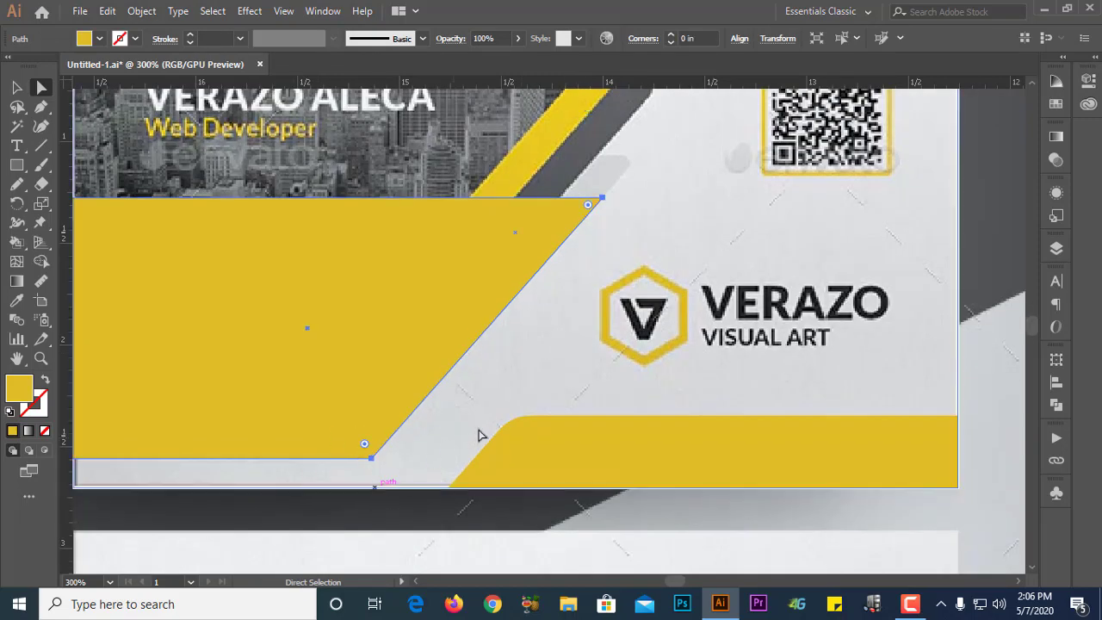
# Step: Move the yellow shape's upper-right anchor to about X -13.81 in, Y 1.06 in, and raise its upper-left anchor to the same height
pyautogui.scroll(2, 479, 434)
pyautogui.moveTo(605, 275); pyautogui.dragTo(641, 235)
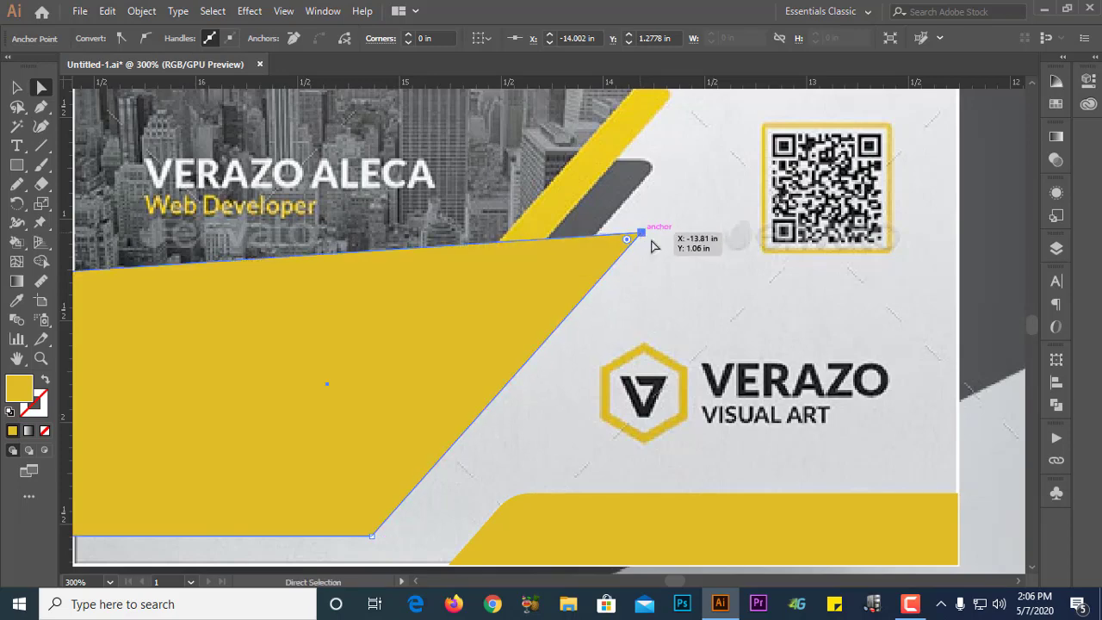
pyautogui.scroll(-2, 679, 262)
pyautogui.scroll(5, 630, 227)
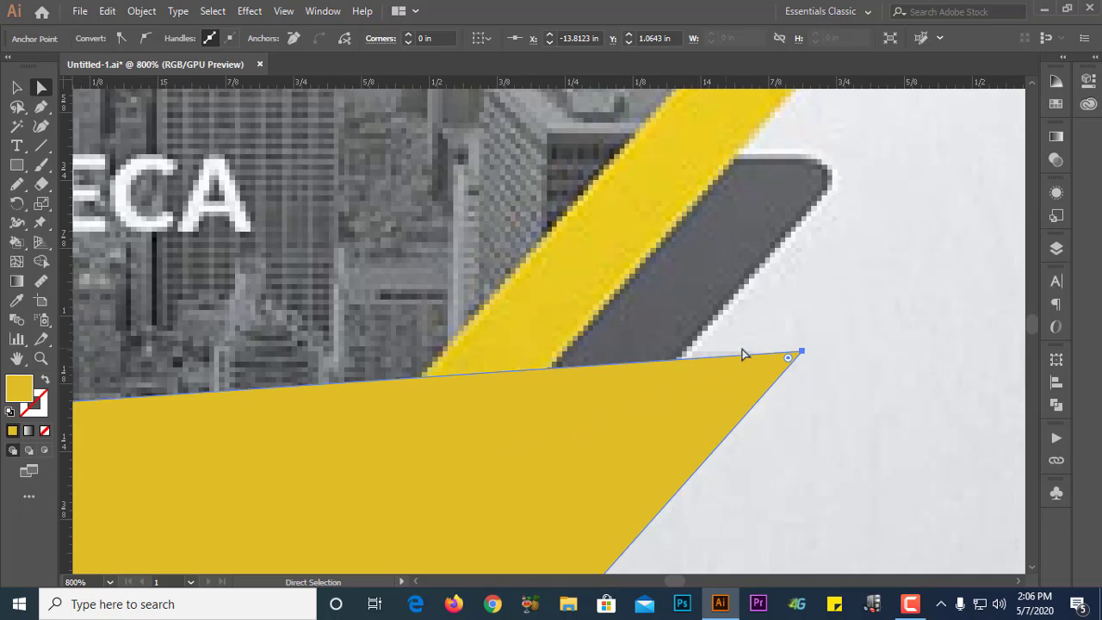
pyautogui.scroll(-6, 721, 359)
pyautogui.scroll(2, 581, 376)
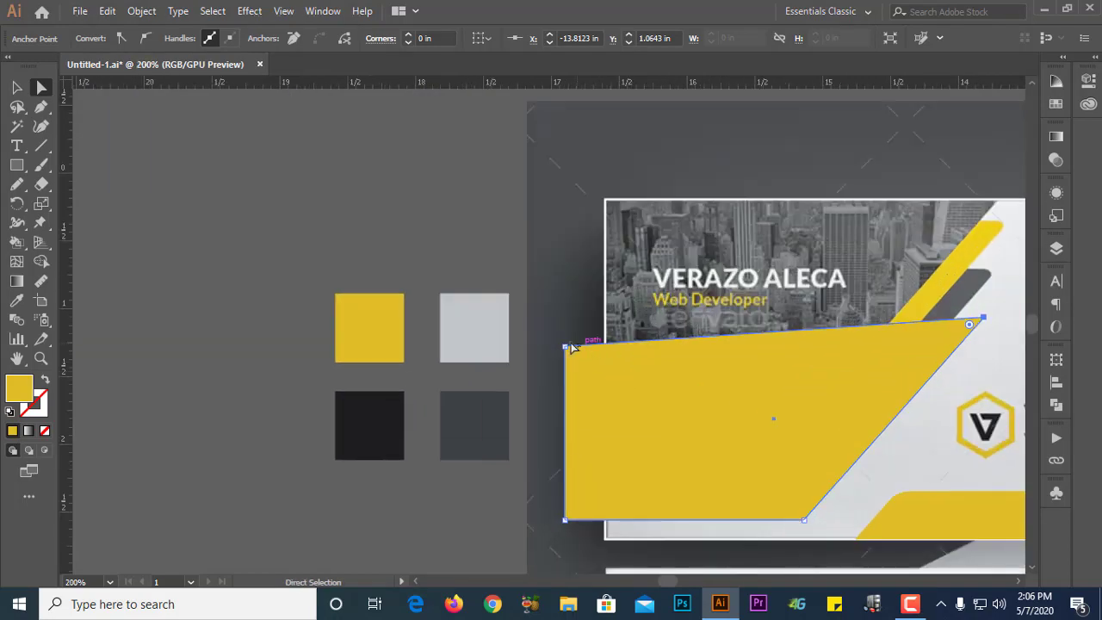
pyautogui.moveTo(565, 349); pyautogui.dragTo(566, 318)
pyautogui.hotkey('ctrl', 'z')
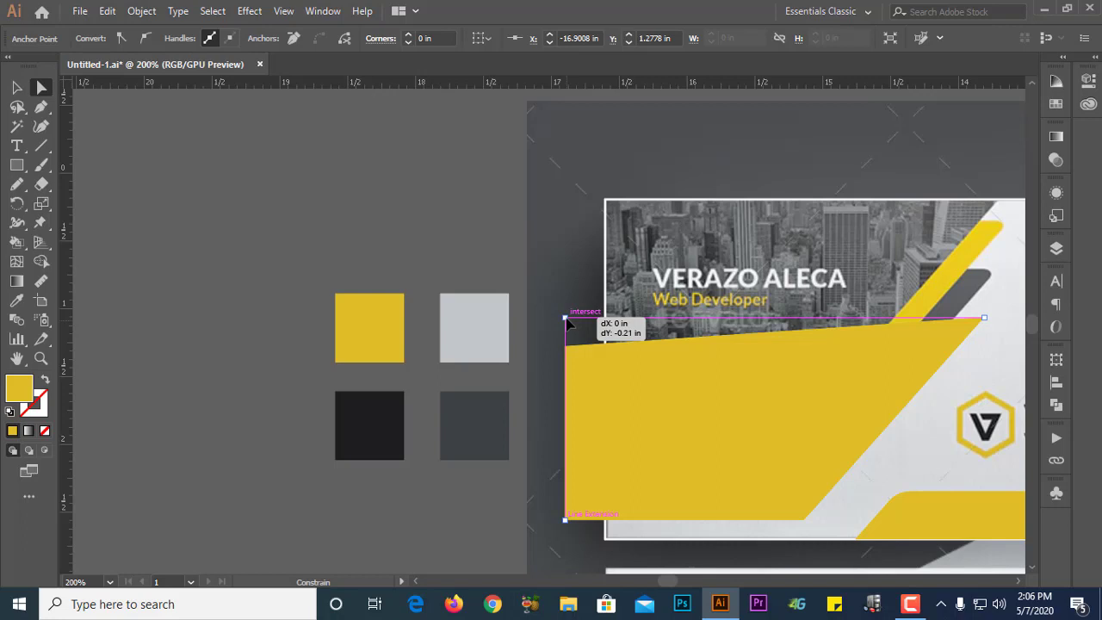
pyautogui.moveTo(567, 319)
pyautogui.mouseDown()
pyautogui.moveTo(571, 329)
pyautogui.moveTo(564, 317)
pyautogui.mouseUp()
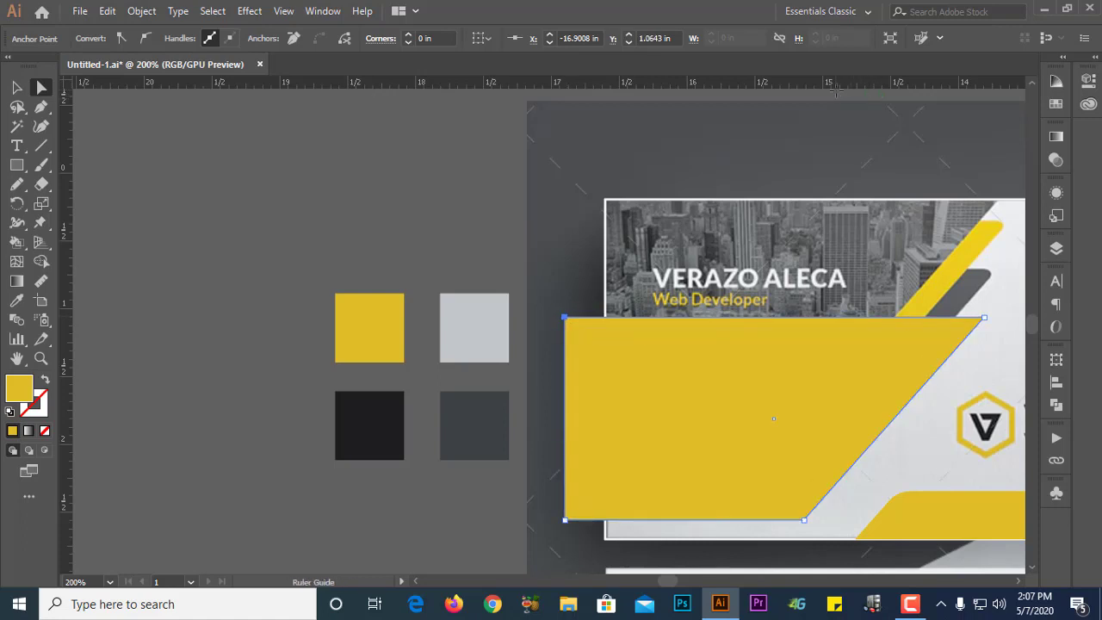
# Step: Check the yellow shape's top edge against a horizontal guide, remove the guide, and deselect the shape
pyautogui.moveTo(915, 290); pyautogui.dragTo(984, 318)
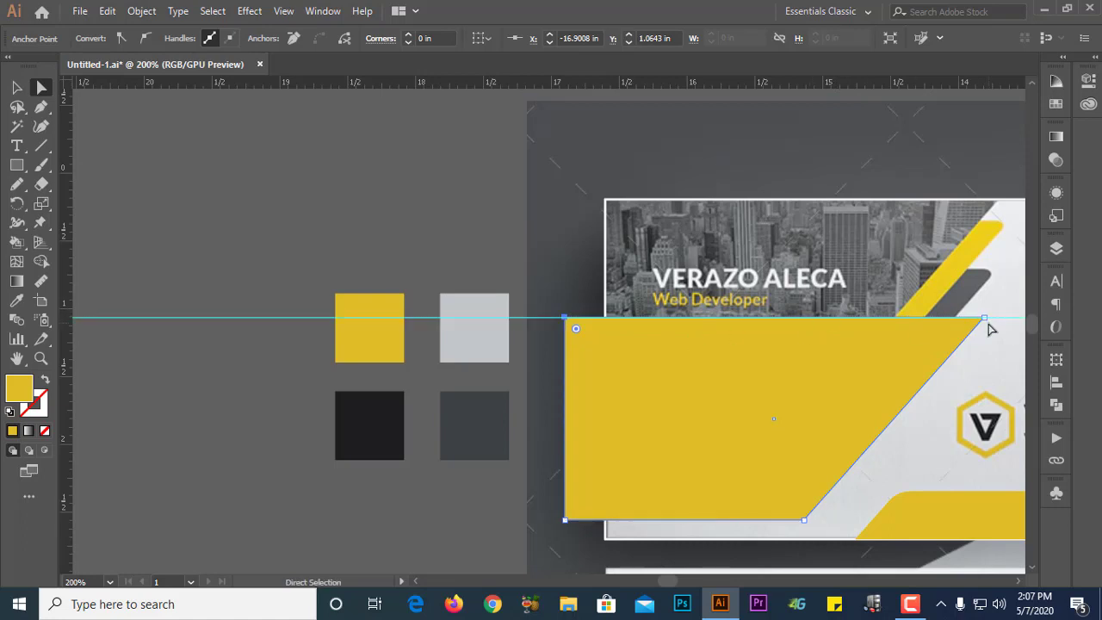
pyautogui.keyDown('ctrl'); pyautogui.click(835, 323); pyautogui.keyUp('ctrl')
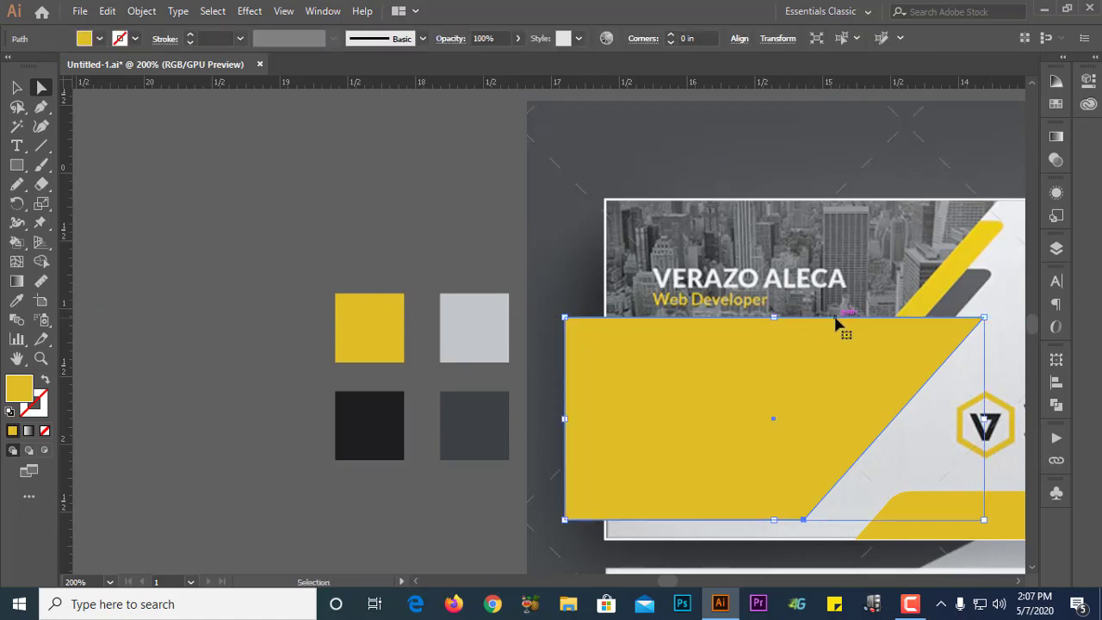
pyautogui.click(383, 238)
# Step: Move the yellow shape's two left anchors horizontally inward to align with the card's left edge
pyautogui.click(632, 337)
pyautogui.scroll(-1, 602, 332)
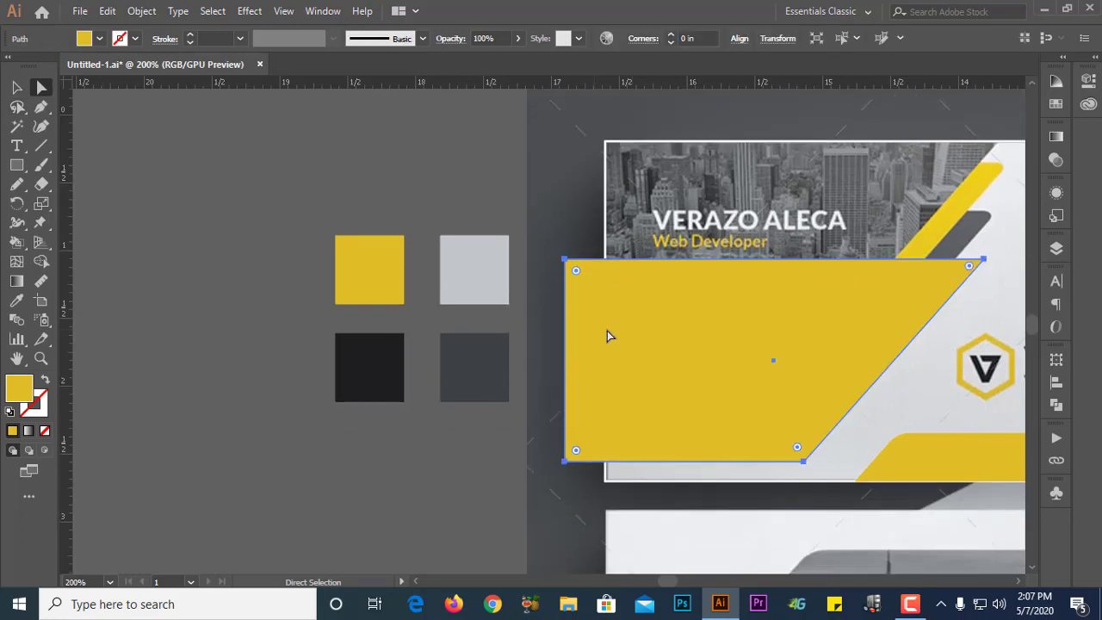
pyautogui.press('space')
pyautogui.moveTo(755, 356); pyautogui.dragTo(478, 362)
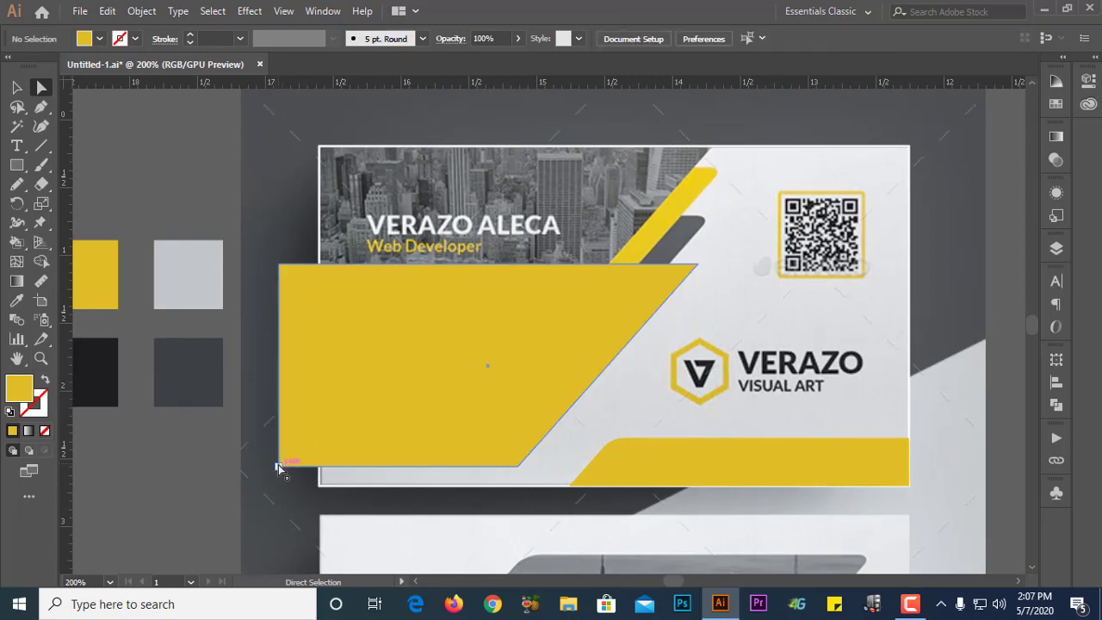
pyautogui.click(279, 466)
pyautogui.keyDown('shift'); pyautogui.click(278, 265); pyautogui.keyUp('shift')
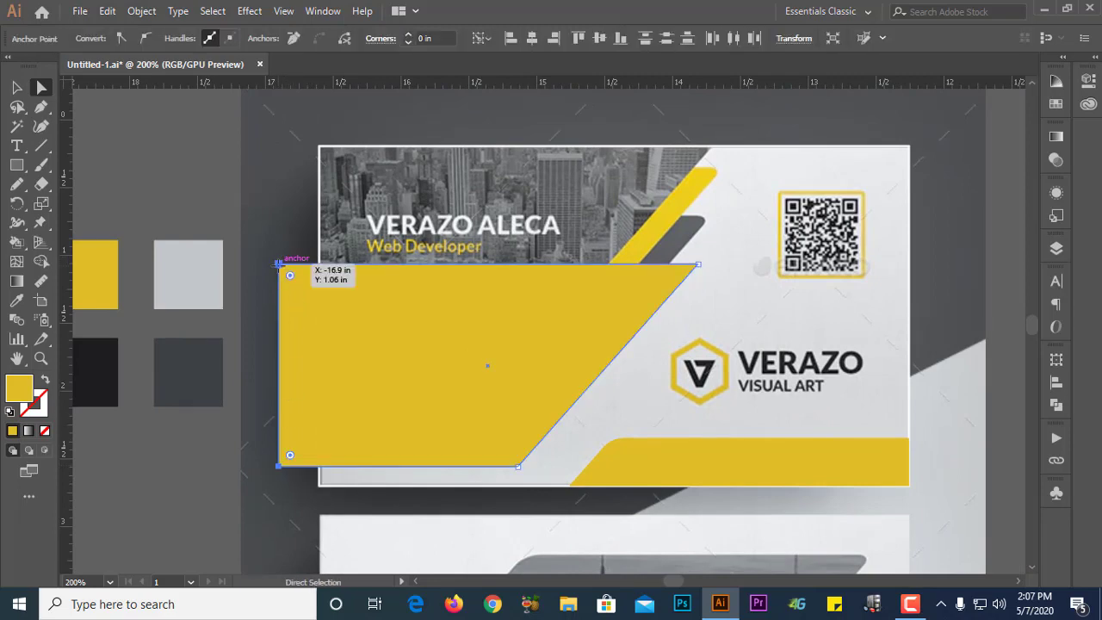
pyautogui.moveTo(278, 265); pyautogui.dragTo(320, 269)
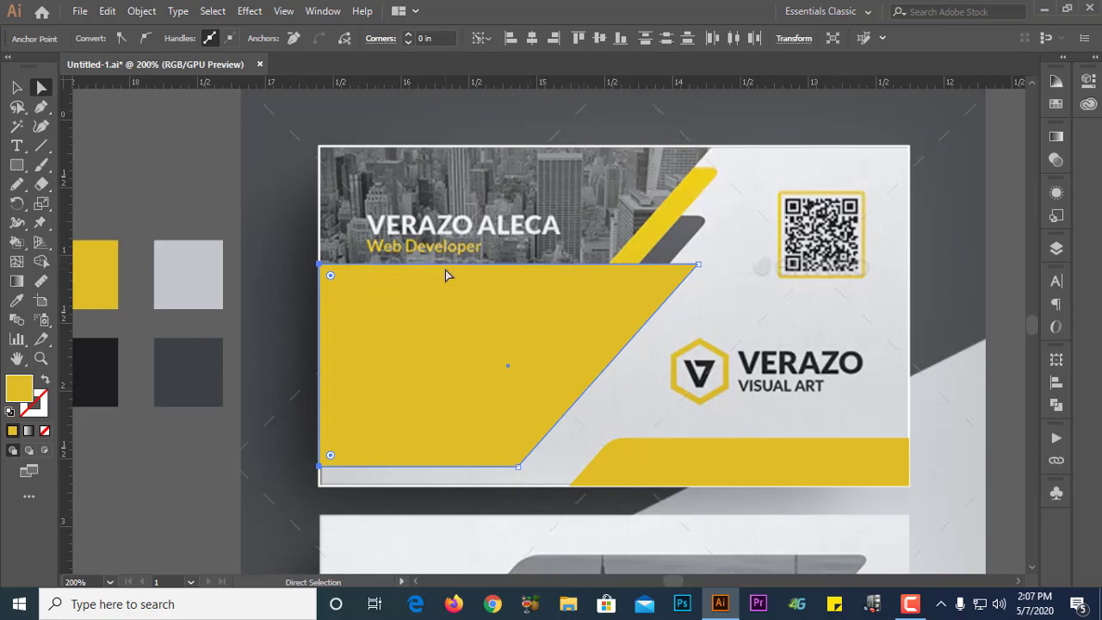
# Step: Try reshaping the yellow shape's top edge with anchor points added by the Pen tool, and undo the changes
pyautogui.click(40, 106)
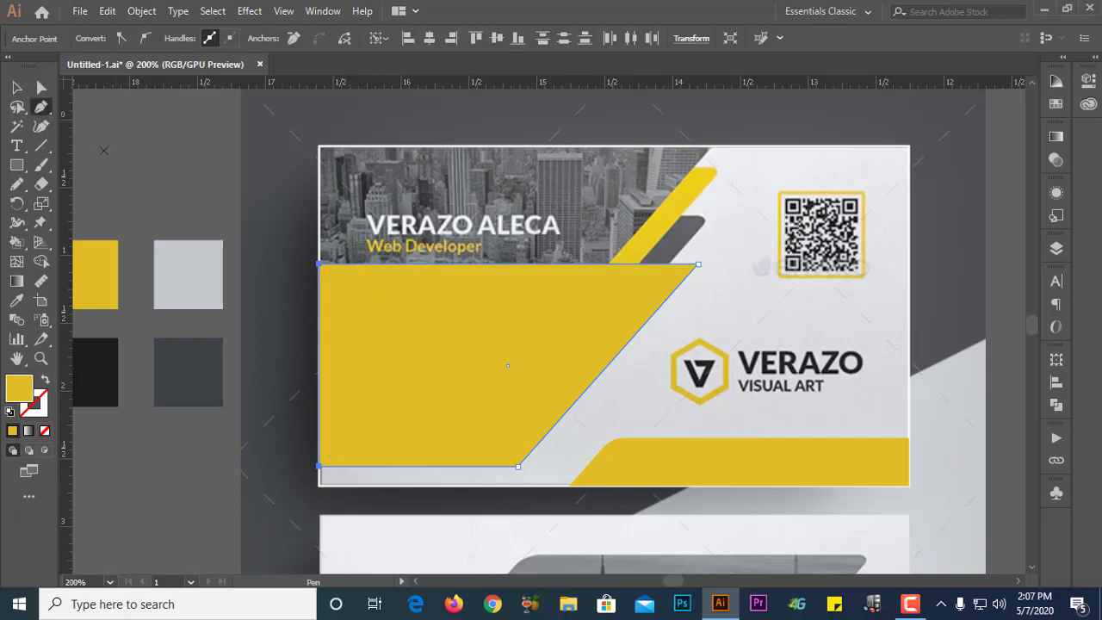
pyautogui.click(463, 264)
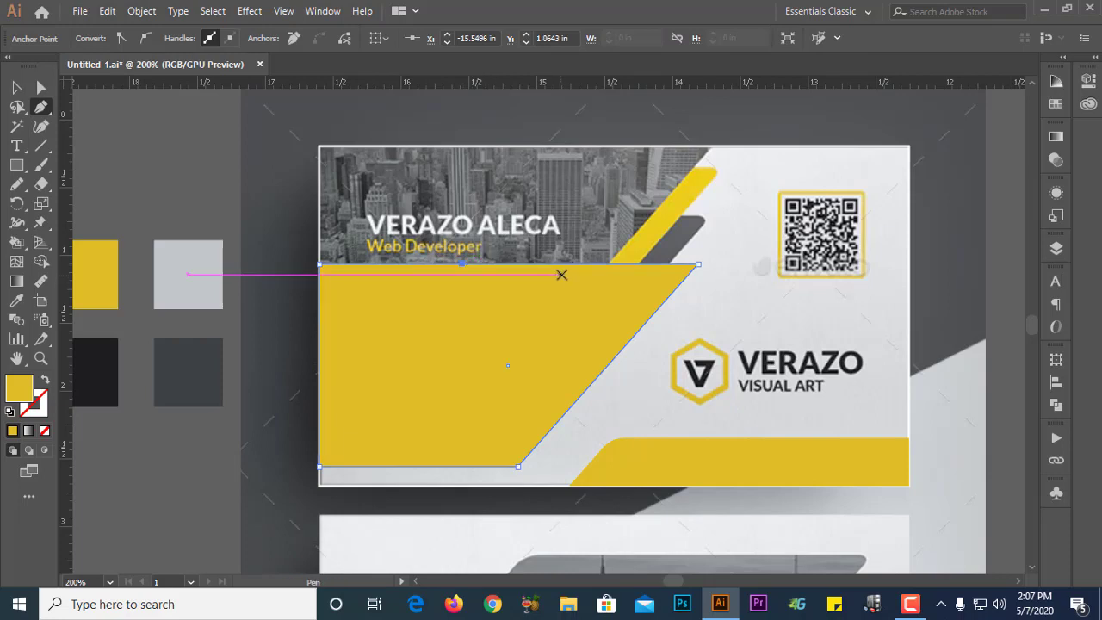
pyautogui.click(564, 264)
pyautogui.click(390, 264)
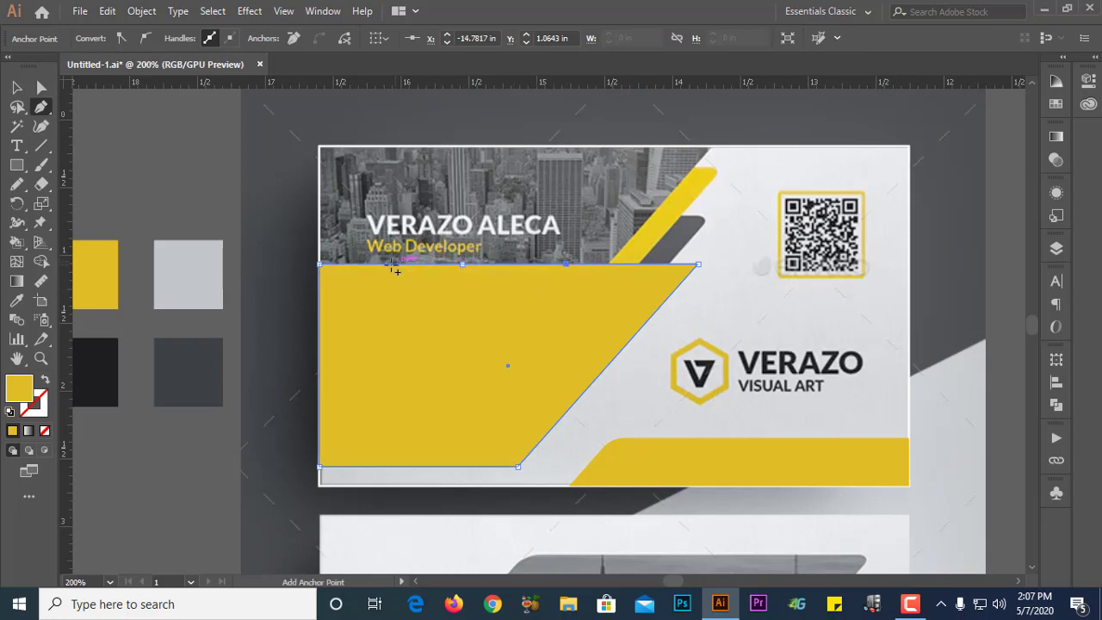
pyautogui.press('a')
pyautogui.moveTo(464, 265); pyautogui.dragTo(463, 194)
pyautogui.moveTo(565, 264); pyautogui.dragTo(524, 337)
pyautogui.hotkey('ctrl', 'z')
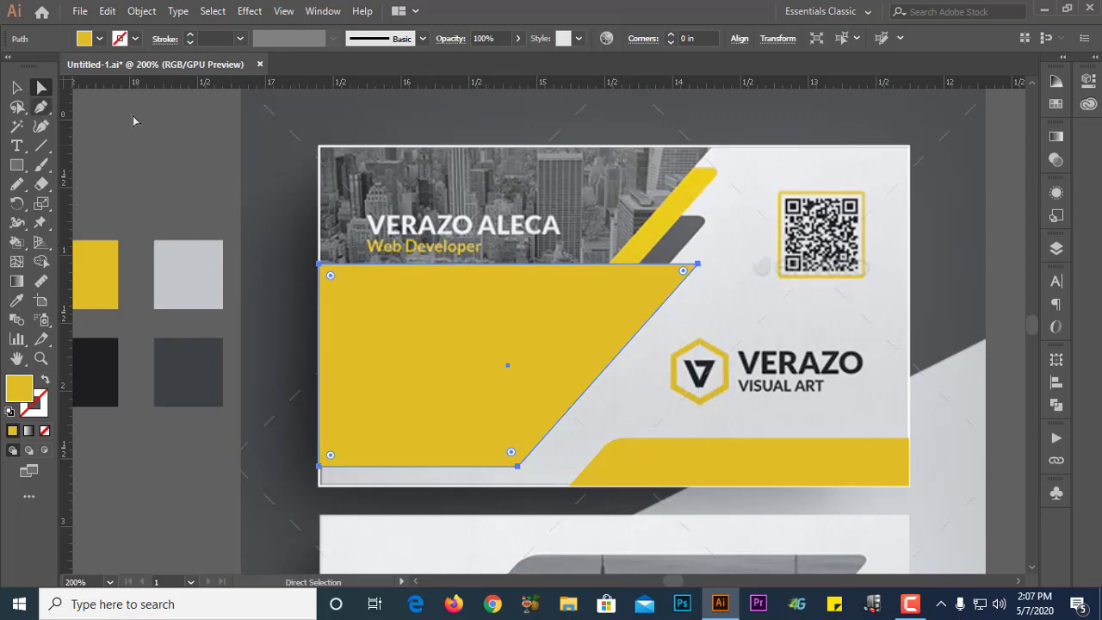
# Step: Lower the yellow shape's opacity to 58% so the reference contact rows show through, and deselect it
pyautogui.scroll(2, 632, 300)
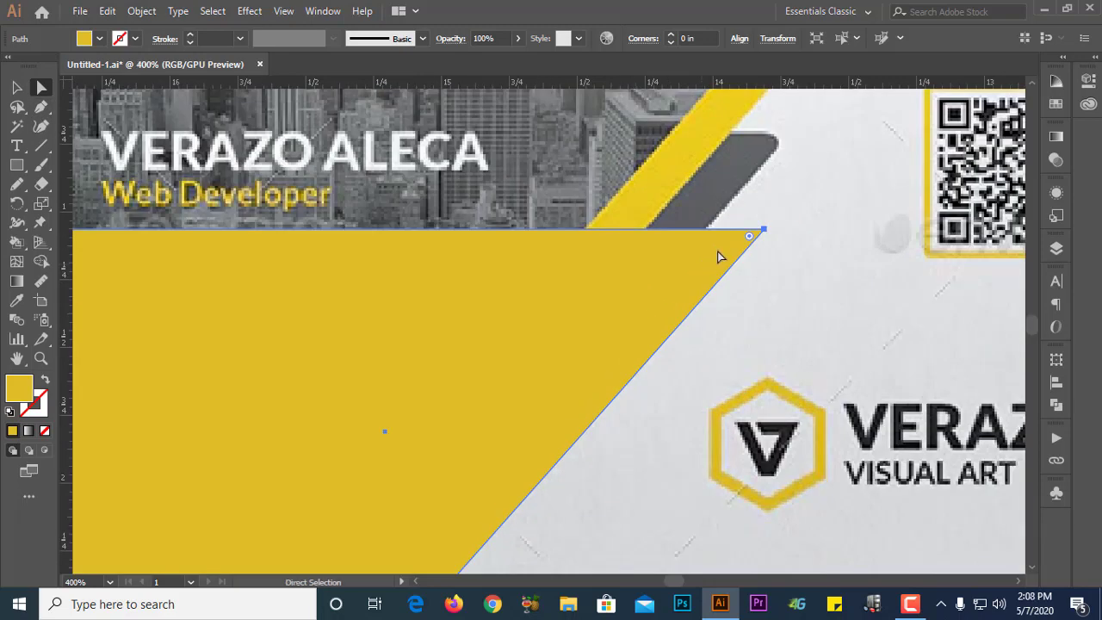
pyautogui.click(519, 39)
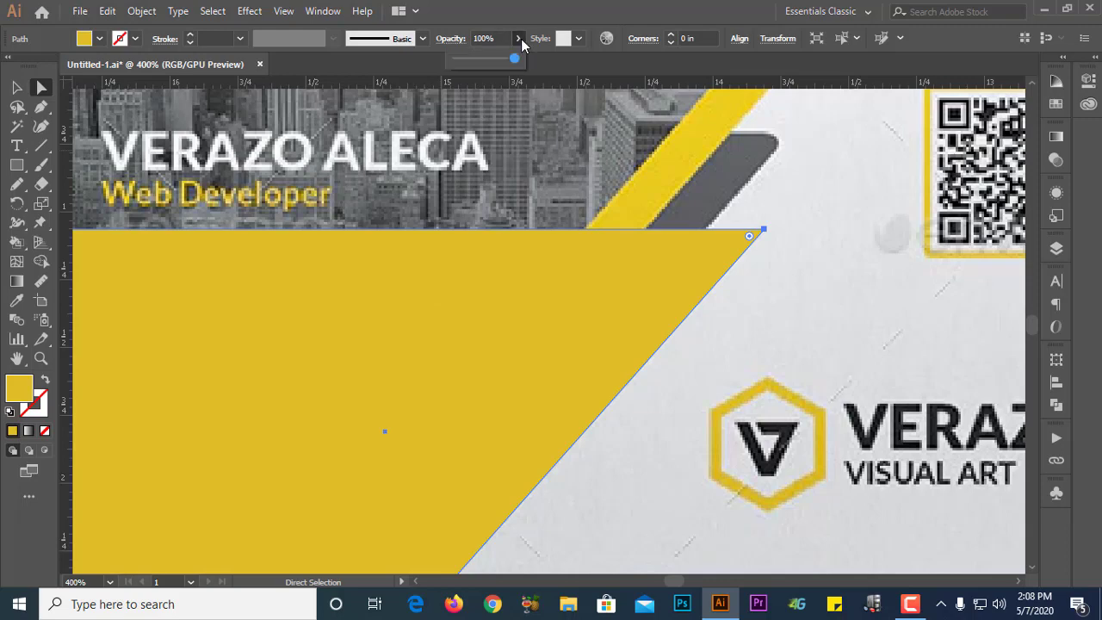
pyautogui.click(491, 58)
pyautogui.click(711, 200)
pyautogui.scroll(-1, 709, 196)
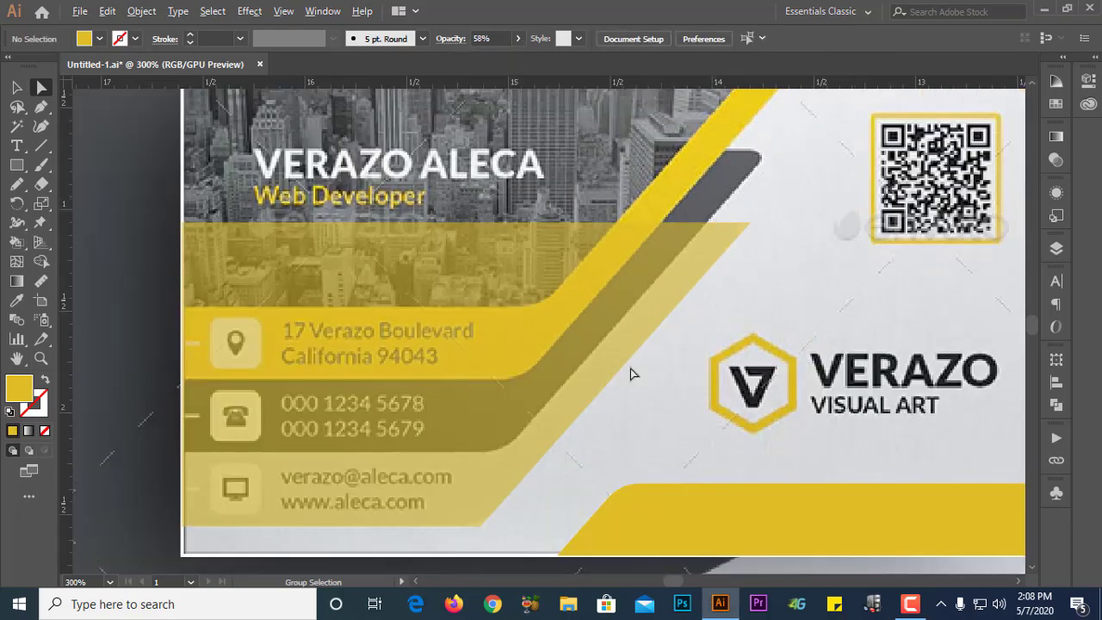
# Step: Give the translucent yellow shape's upper-right corner a very small radius, and deselect the shape
pyautogui.click(553, 387)
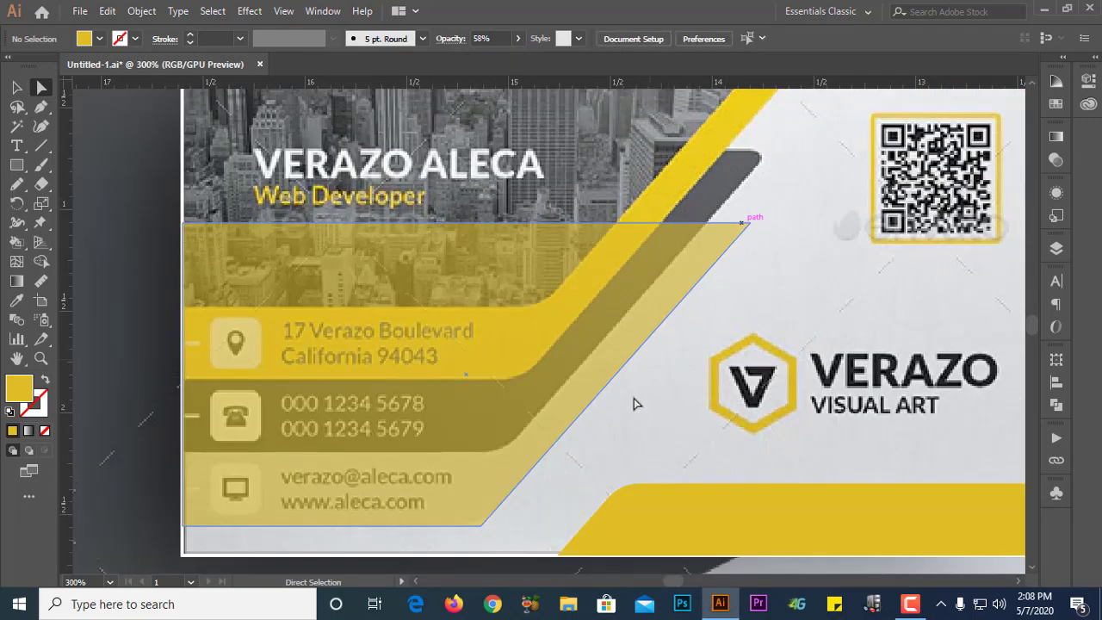
pyautogui.click(736, 233)
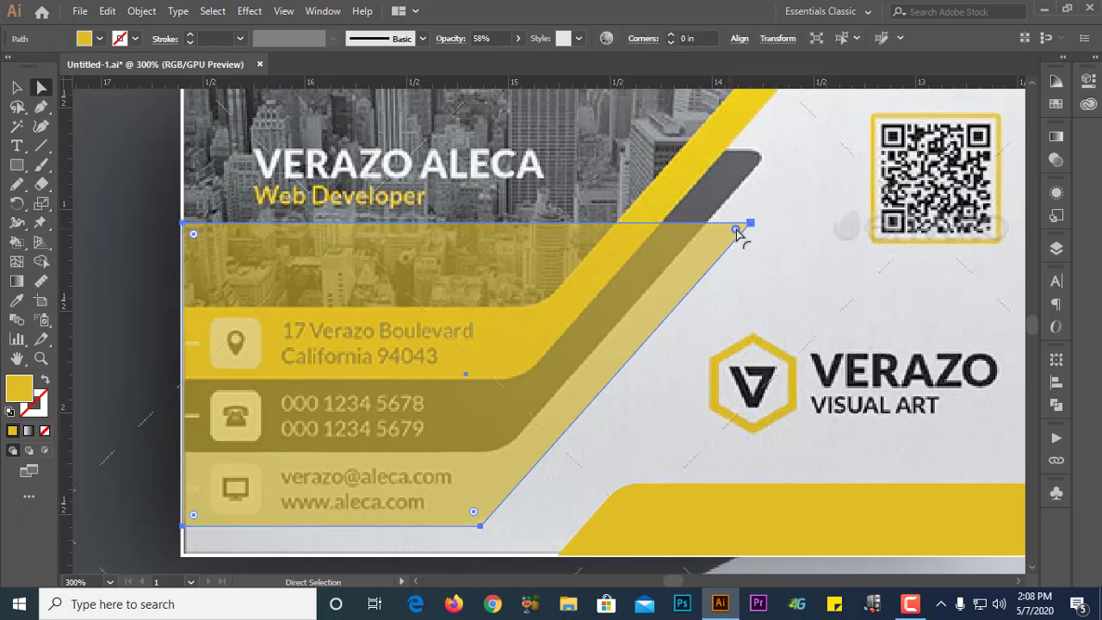
pyautogui.moveTo(736, 232); pyautogui.dragTo(737, 233)
pyautogui.click(770, 249)
pyautogui.scroll(-2, 748, 250)
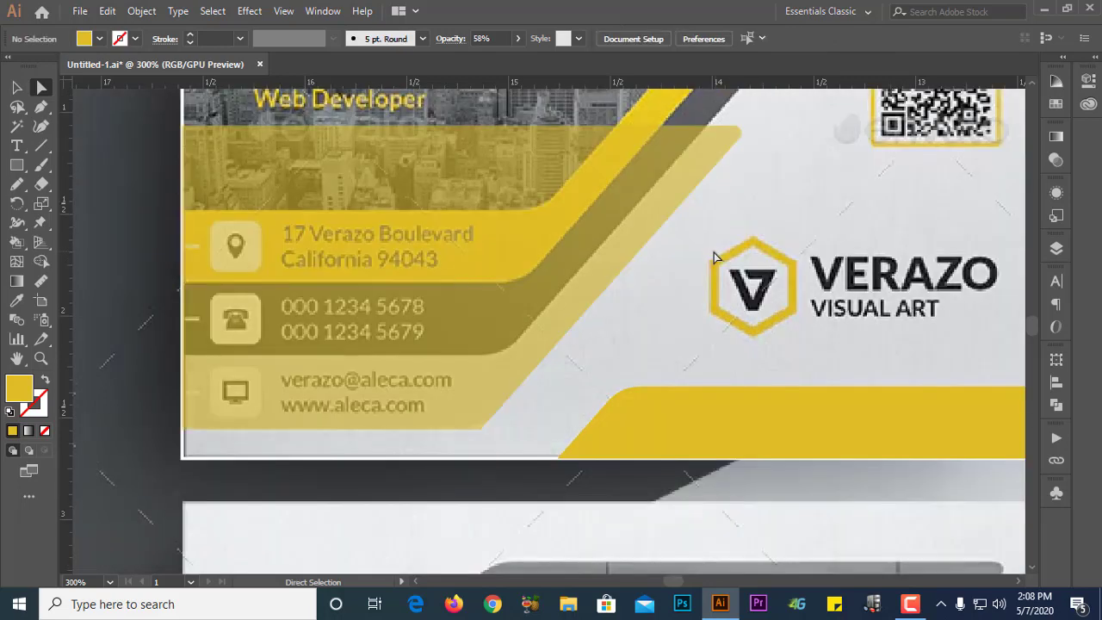
# Step: Round the translucent yellow shape's lower-right corner to follow the reference curve, and deselect the shape
pyautogui.click(474, 422)
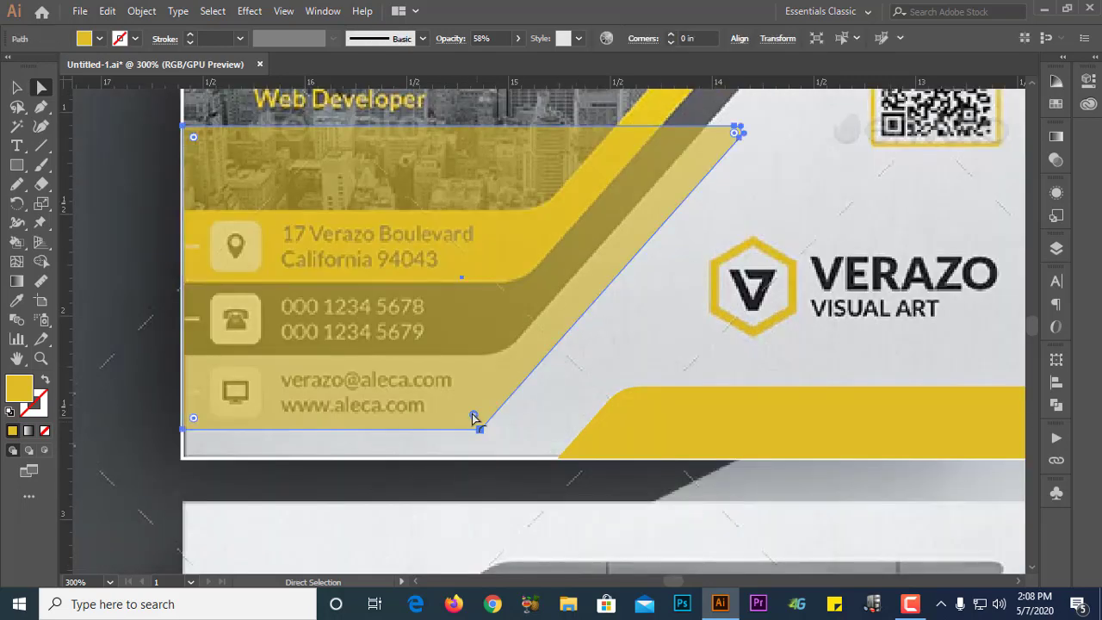
pyautogui.moveTo(473, 415); pyautogui.dragTo(464, 388)
pyautogui.click(560, 436)
pyautogui.scroll(-2, 516, 474)
pyautogui.scroll(1, 553, 482)
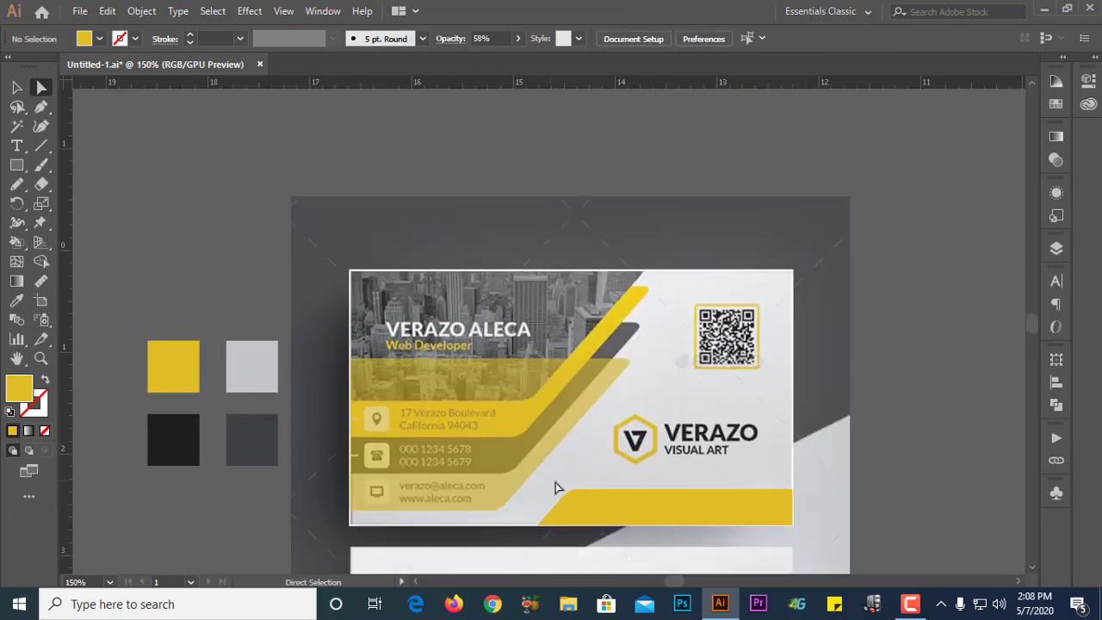
pyautogui.scroll(1, 555, 489)
# Step: Set the large yellow shape's opacity to 71% and deselect it
pyautogui.click(491, 453)
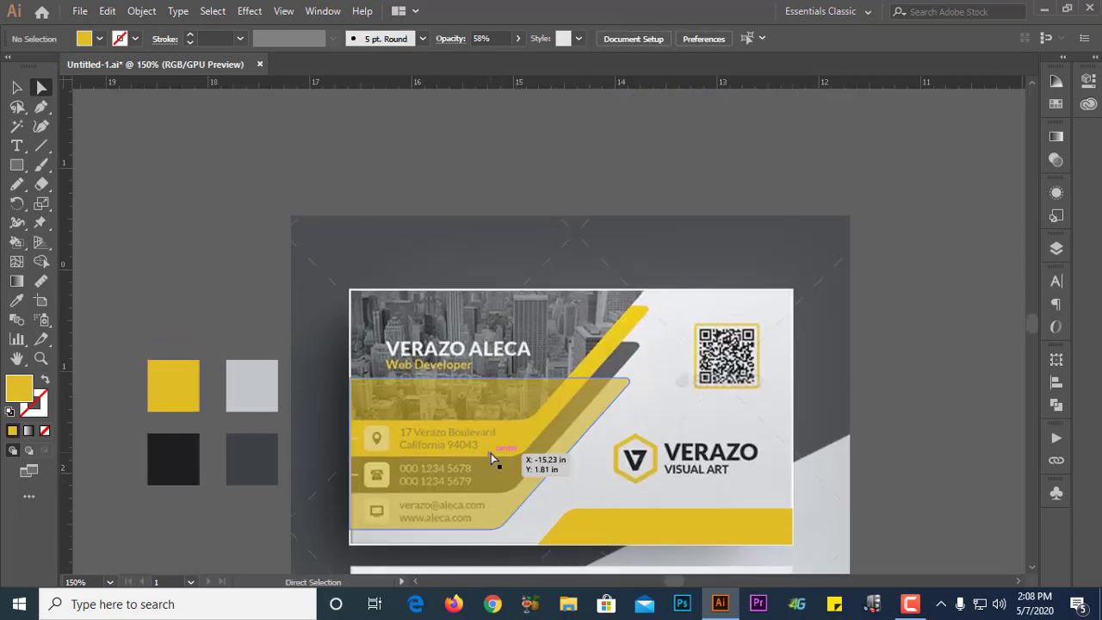
pyautogui.click(518, 38)
pyautogui.moveTo(500, 60); pyautogui.dragTo(517, 64)
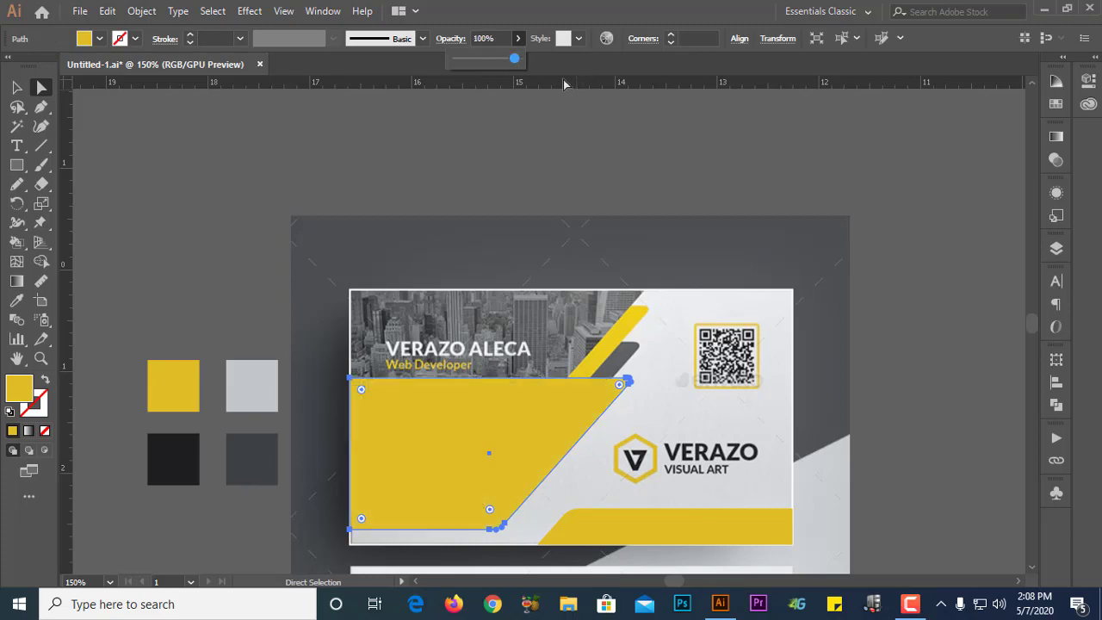
pyautogui.click(498, 60)
pyautogui.click(660, 358)
pyautogui.scroll(-3, 570, 347)
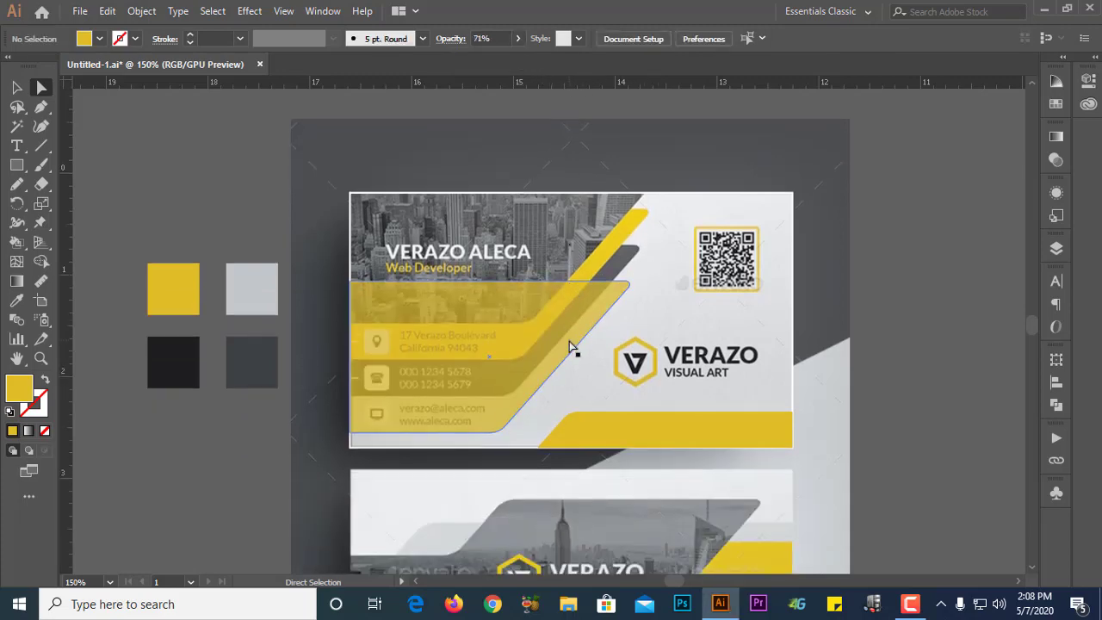
# Step: Duplicate the translucent yellow shape upward so the copy's slanted edge follows the reference's dark gray band
pyautogui.keyDown('alt'); pyautogui.scroll(2, 569, 347); pyautogui.keyUp('alt')
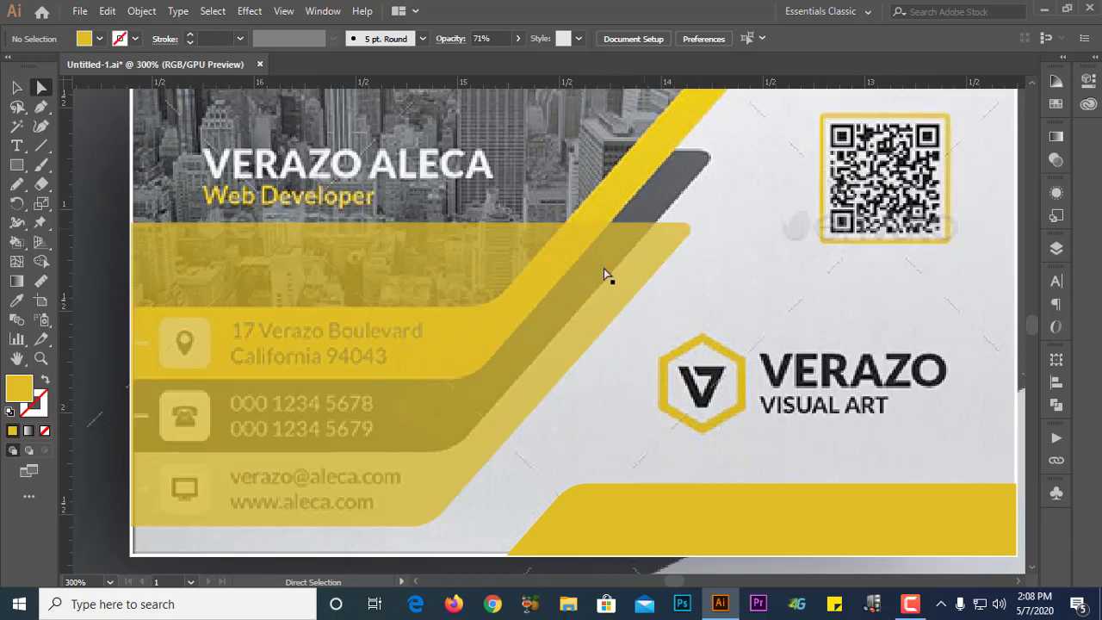
pyautogui.keyDown('alt'); pyautogui.moveTo(523, 381); pyautogui.dragTo(543, 305); pyautogui.keyUp('alt')
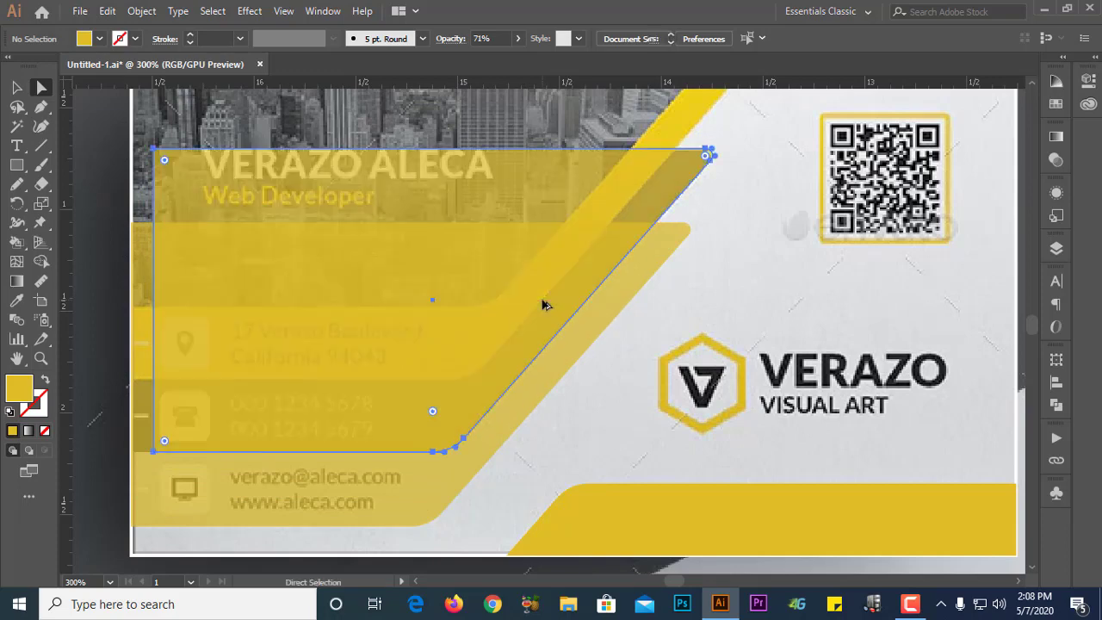
pyautogui.click(134, 224)
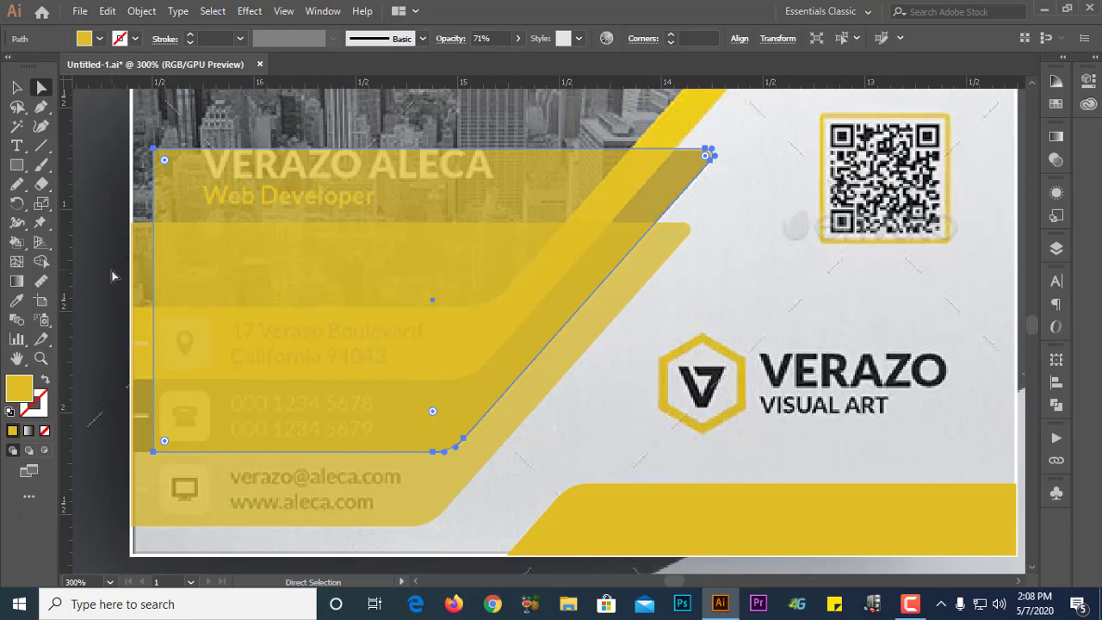
# Step: Recolor the duplicated shape with the Eyedropper by sampling the dark slate gray swatch beside the card
pyautogui.press('i')
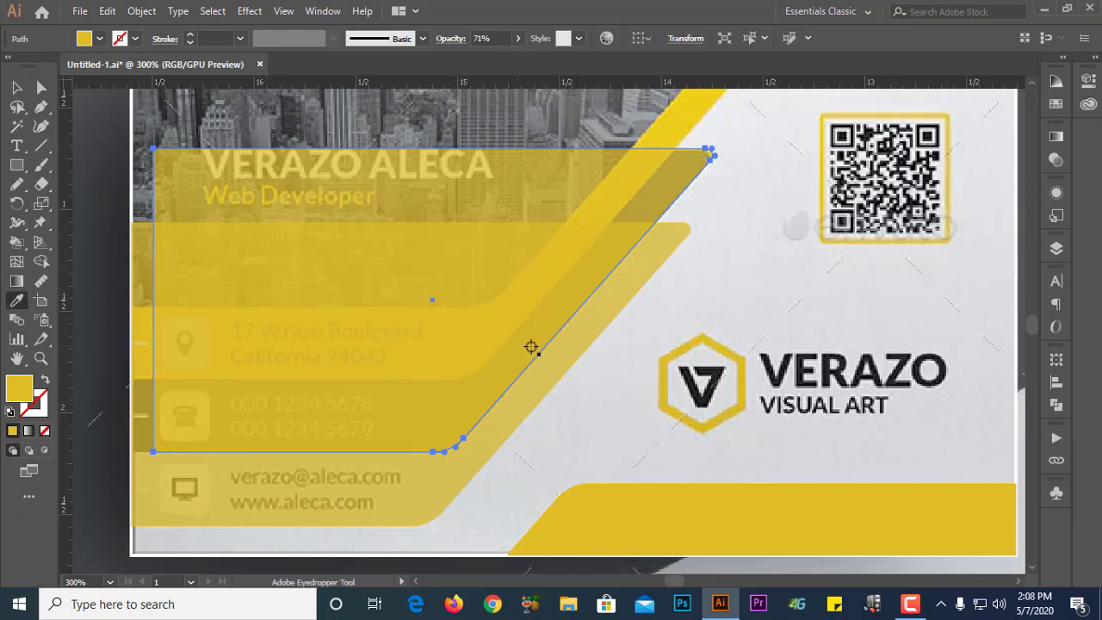
pyautogui.scroll(-3, 528, 345)
pyautogui.click(335, 359)
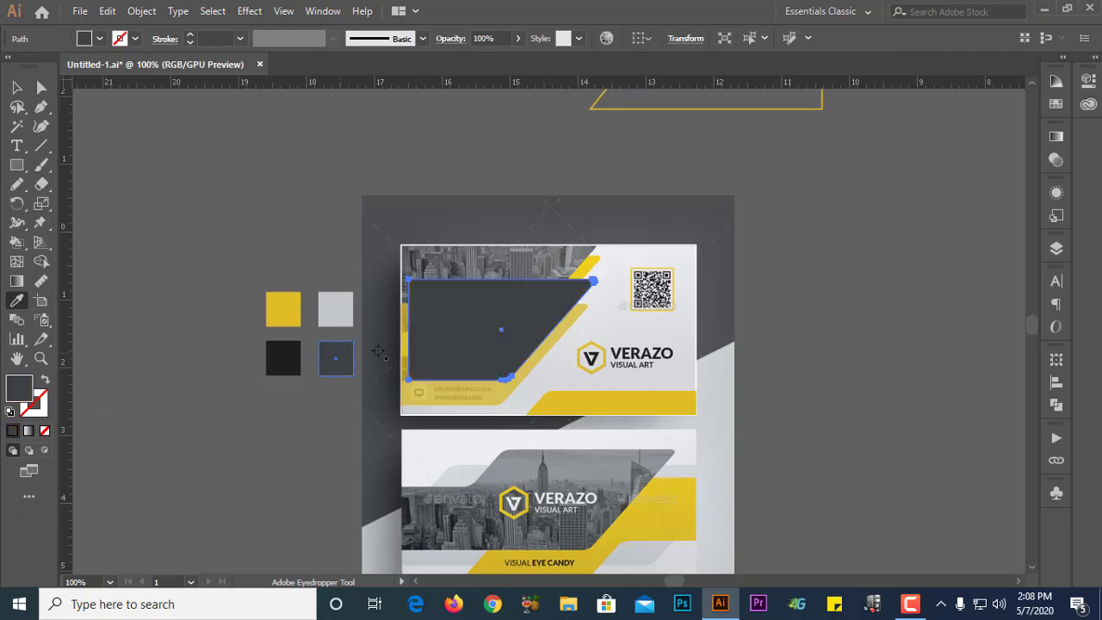
pyautogui.hotkey('ctrl', '=')
pyautogui.hotkey('ctrl', '=')
pyautogui.hotkey('ctrl', '=')
# Step: Lower the dark gray shape's opacity to 61% so the reference shows through
pyautogui.click(518, 39)
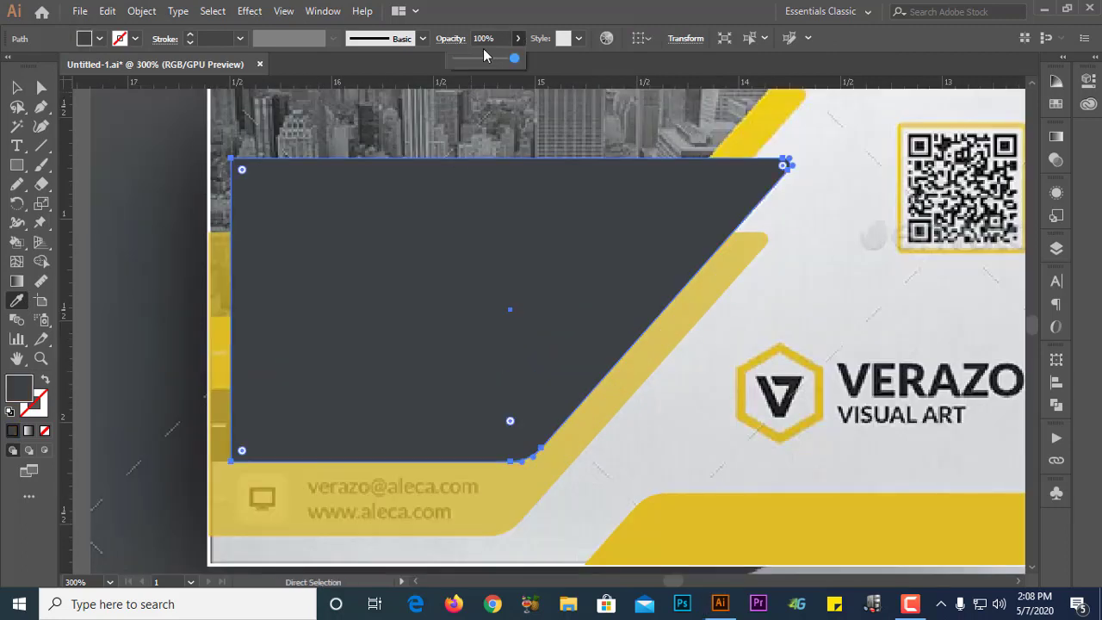
pyautogui.click(479, 59)
pyautogui.moveTo(485, 59); pyautogui.dragTo(491, 58)
pyautogui.click(43, 92)
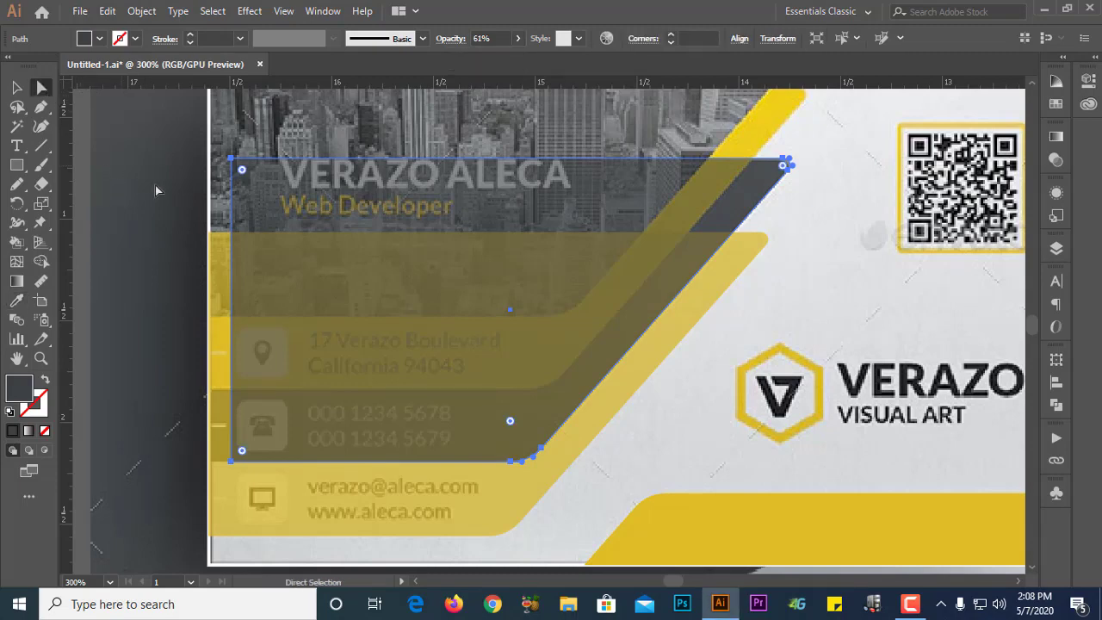
# Step: Move the dark gray shape's two left anchors horizontally outward to the card's left edge, and deselect the shape
pyautogui.click(183, 189)
pyautogui.click(237, 167)
pyautogui.click(231, 159)
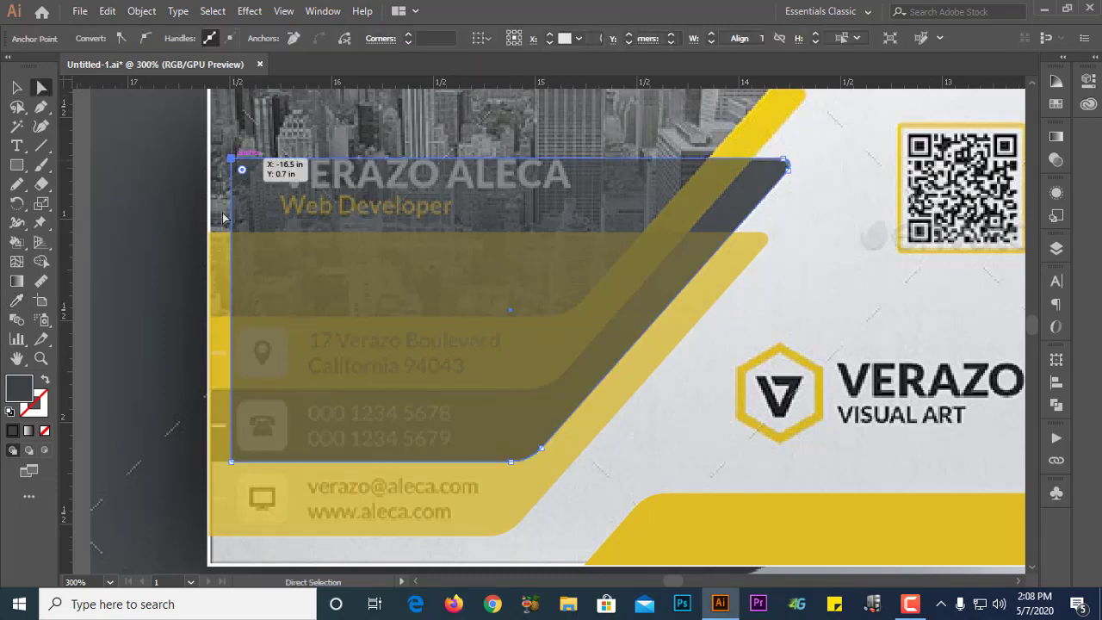
pyautogui.keyDown('shift'); pyautogui.click(232, 461); pyautogui.keyUp('shift')
pyautogui.moveTo(233, 465); pyautogui.dragTo(210, 462)
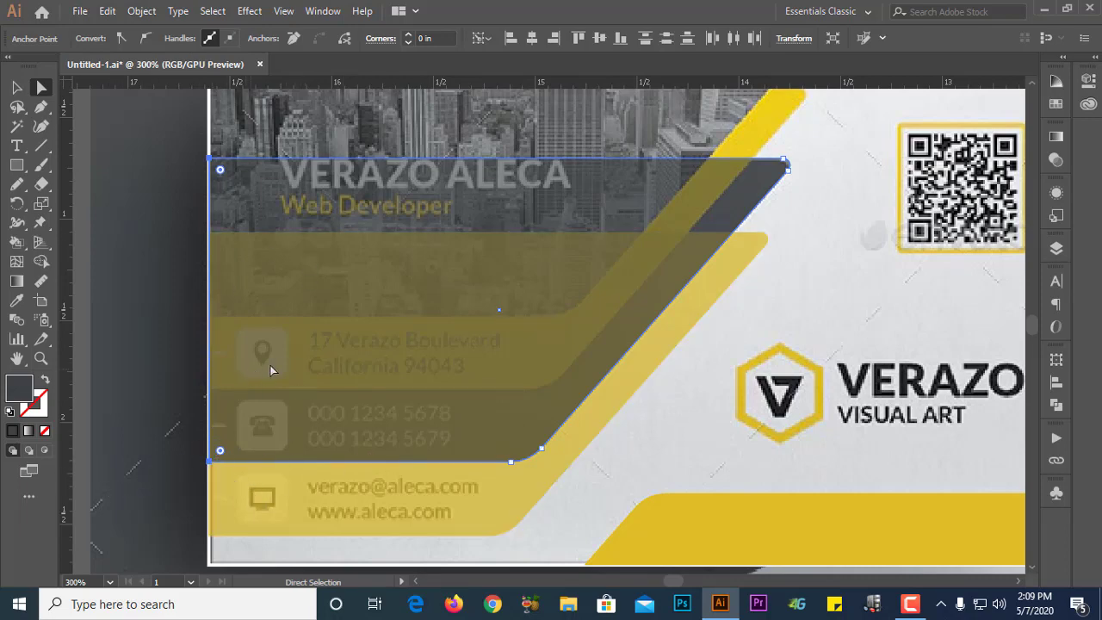
pyautogui.scroll(-2, 278, 359)
pyautogui.scroll(1, 346, 352)
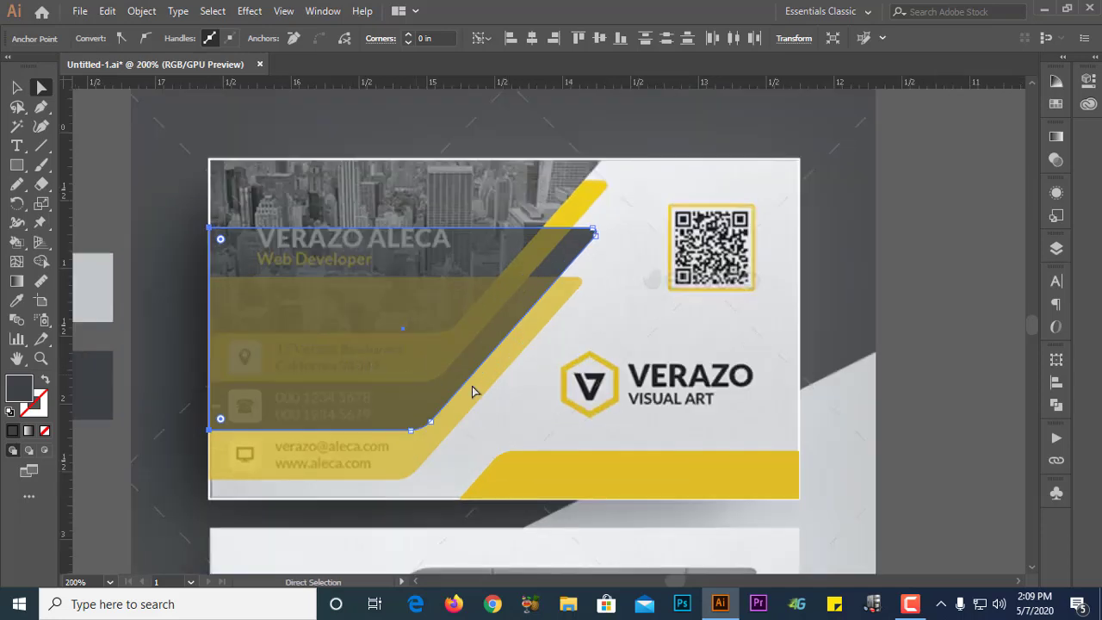
pyautogui.click(569, 355)
# Step: Duplicate the dark gray shape upward and fit the copy's slanted edge over the reference's upper yellow band
pyautogui.moveTo(428, 357); pyautogui.dragTo(439, 315)
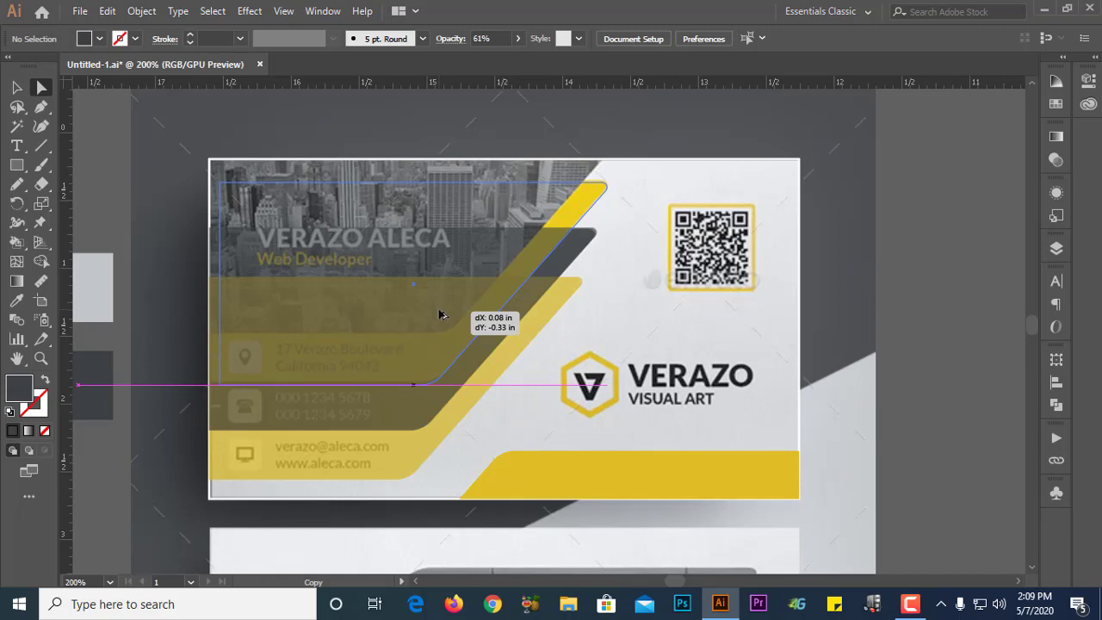
pyautogui.moveTo(439, 315); pyautogui.dragTo(440, 314)
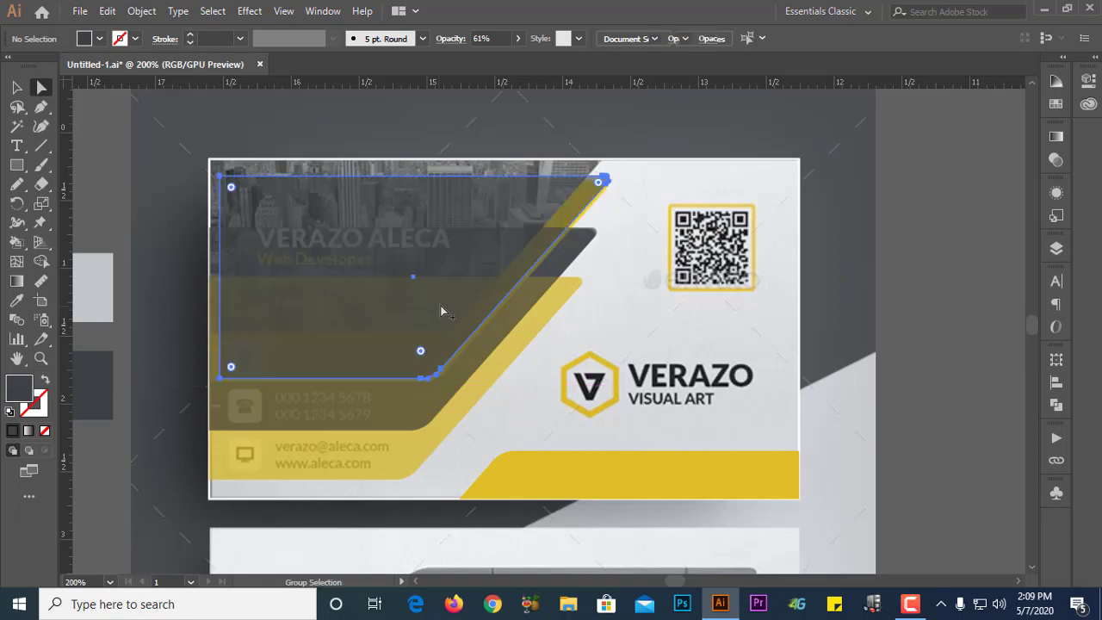
pyautogui.scroll(4, 603, 183)
pyautogui.moveTo(510, 228); pyautogui.dragTo(572, 215)
pyautogui.scroll(-6, 656, 216)
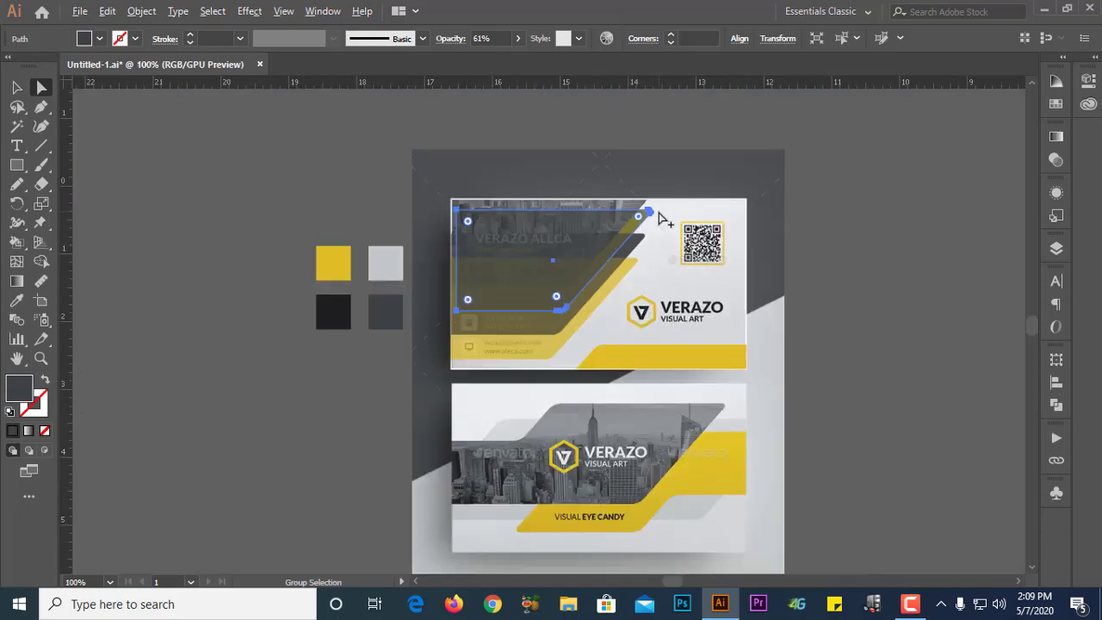
pyautogui.scroll(2, 545, 316)
pyautogui.scroll(2, 499, 284)
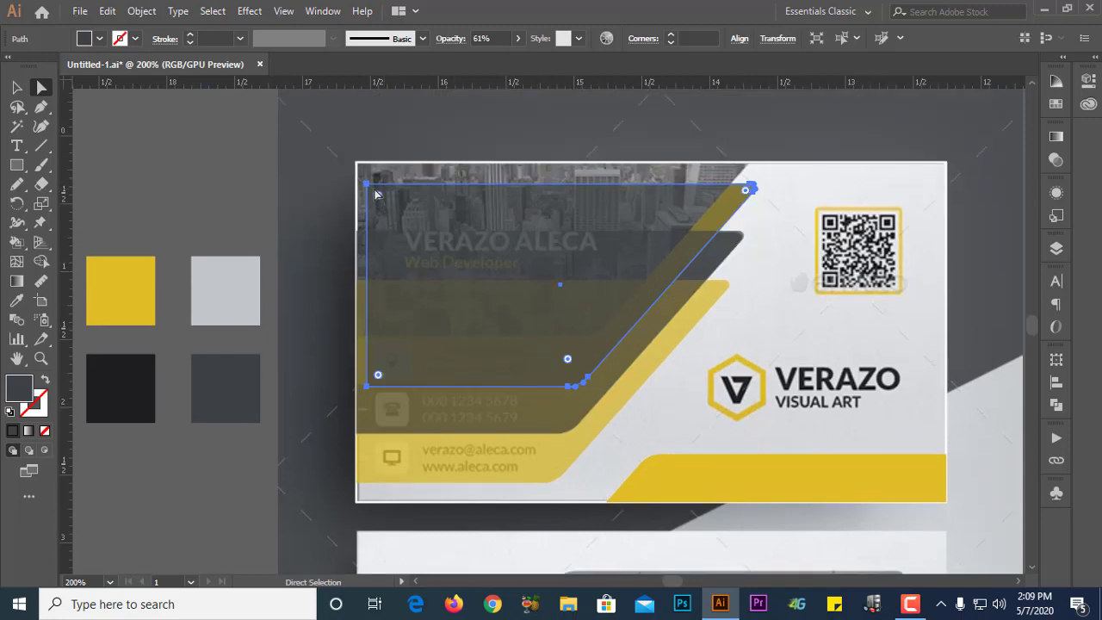
# Step: Apply the lower yellow shape's translucent appearance to the topmost copy with the Eyedropper, and deselect it
pyautogui.click(16, 300)
pyautogui.click(487, 425)
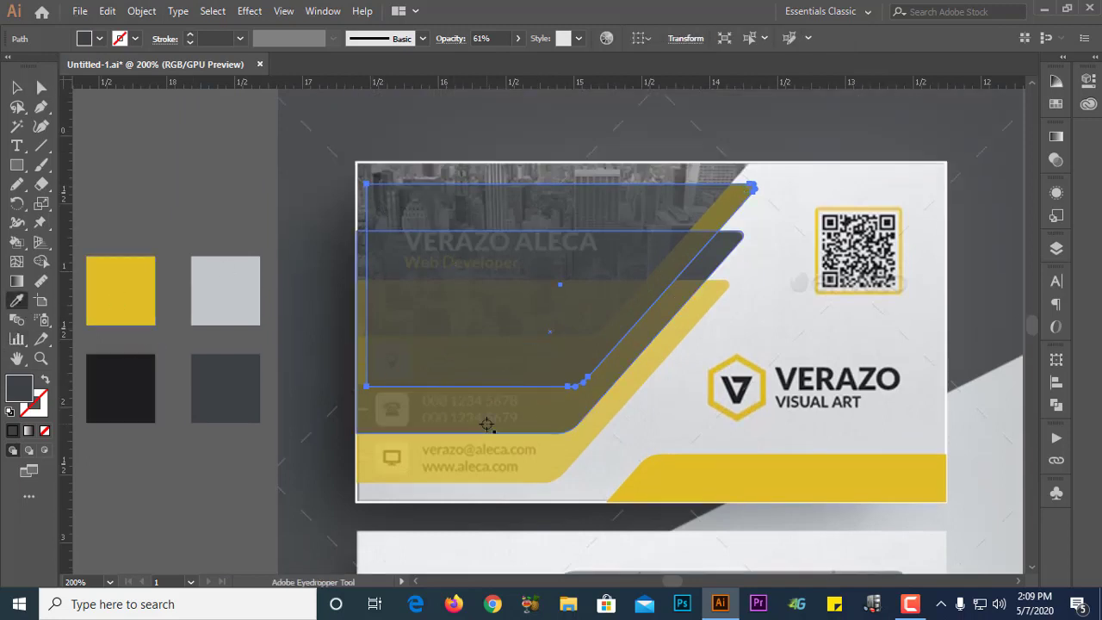
pyautogui.click(523, 465)
pyautogui.press('a')
pyautogui.click(303, 255)
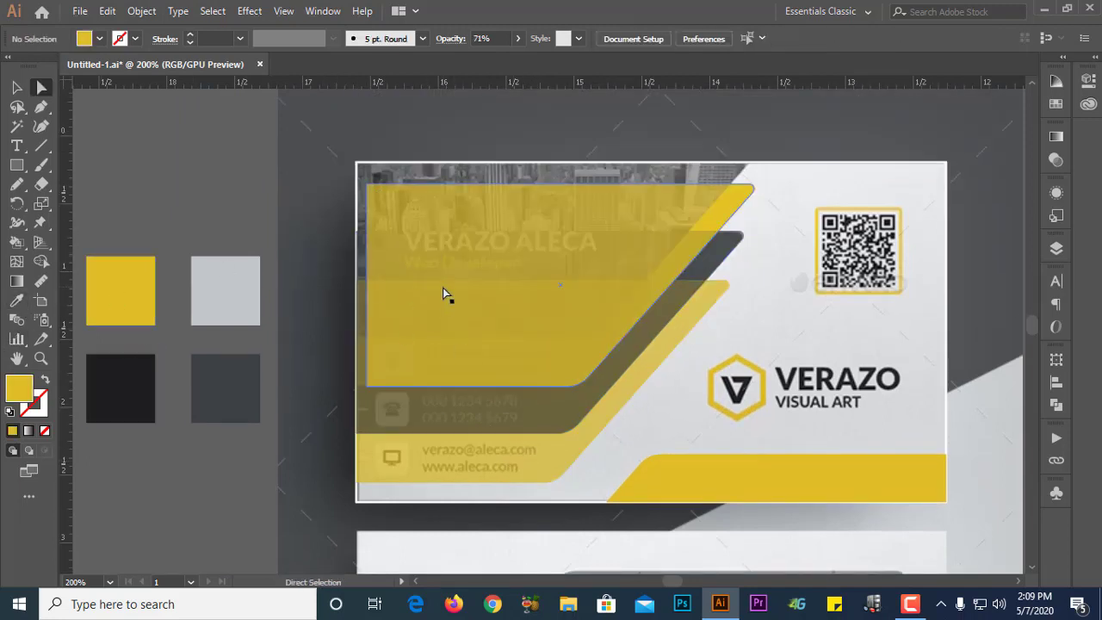
# Step: Move the top yellow shape's two left anchors horizontally to the card's left edge, and deselect the shape
pyautogui.click(442, 289)
pyautogui.click(367, 387)
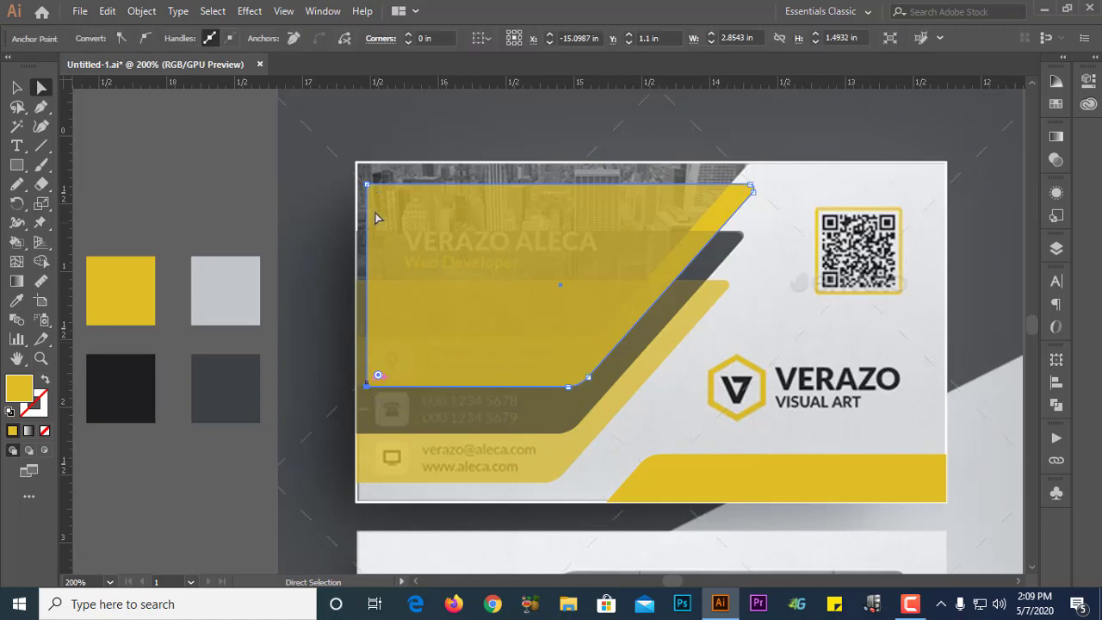
pyautogui.keyDown('shift'); pyautogui.click(367, 184); pyautogui.keyUp('shift')
pyautogui.moveTo(368, 184); pyautogui.dragTo(356, 183)
pyautogui.click(209, 184)
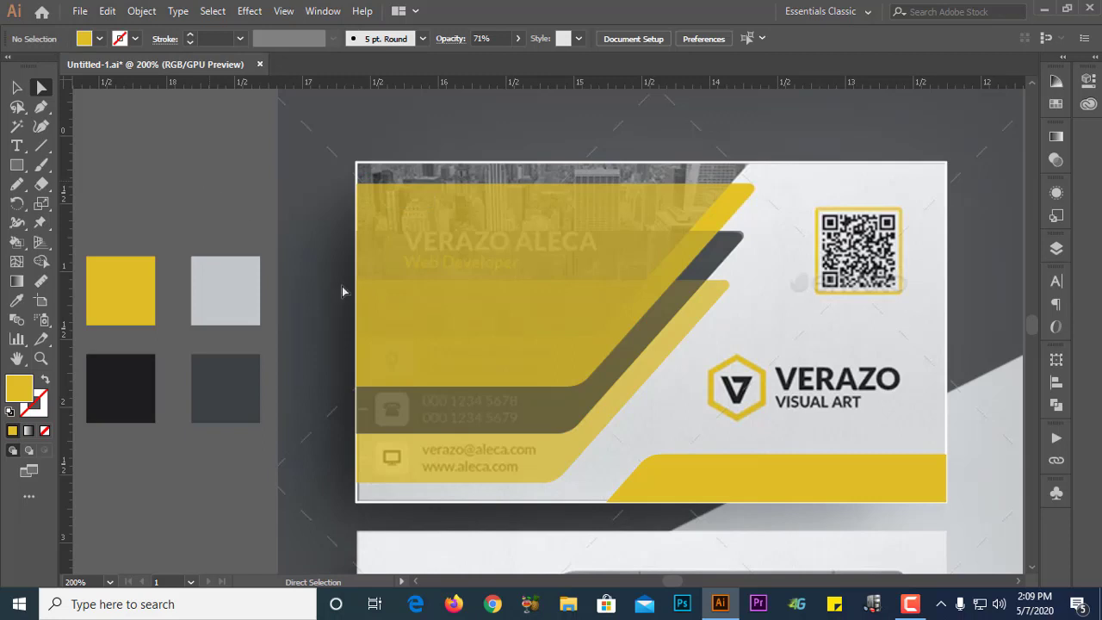
# Step: Raise the opacity of the two large yellow shapes and the dark gray shape to 100%, and deselect them
pyautogui.click(547, 312)
pyautogui.keyDown('shift'); pyautogui.click(535, 412); pyautogui.keyUp('shift')
pyautogui.keyDown('shift'); pyautogui.click(515, 460); pyautogui.keyUp('shift')
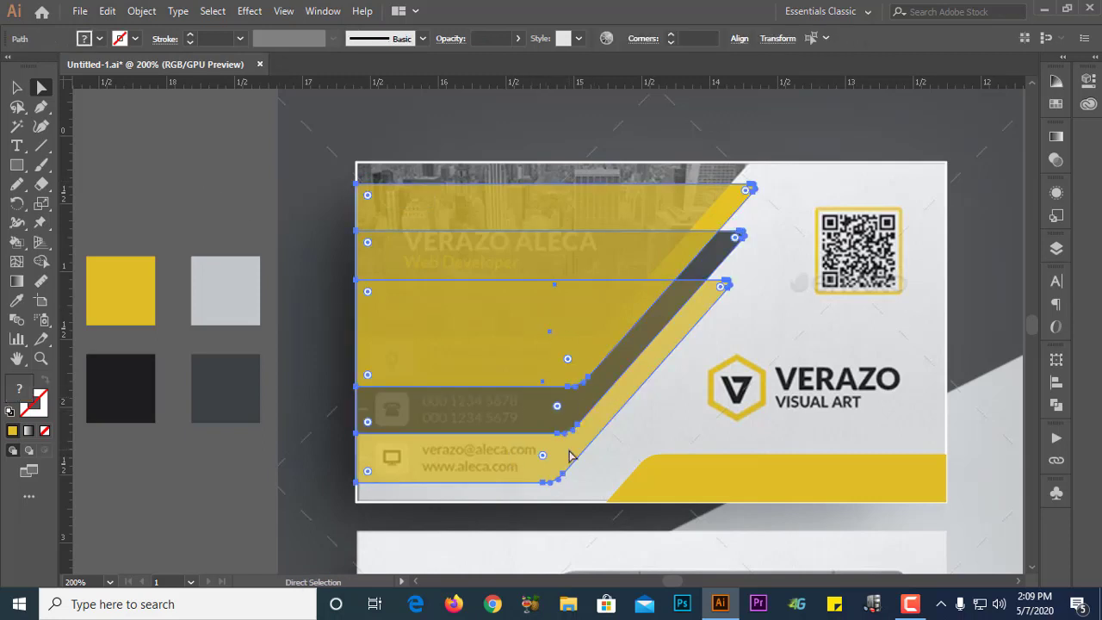
pyautogui.click(234, 155)
pyautogui.click(475, 240)
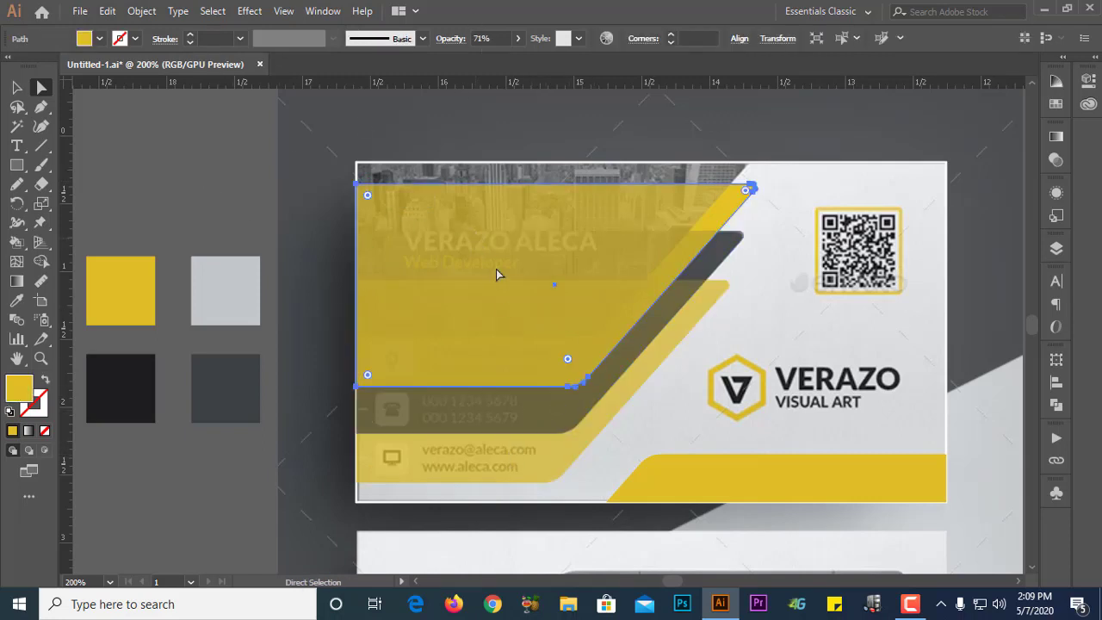
pyautogui.click(517, 39)
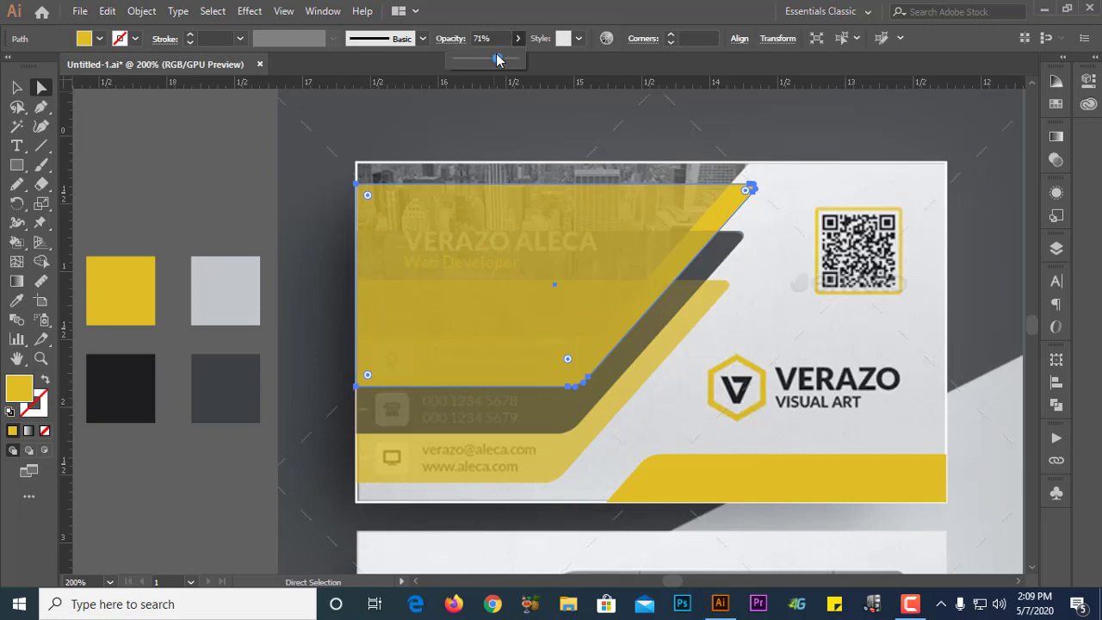
pyautogui.moveTo(499, 59); pyautogui.dragTo(519, 58)
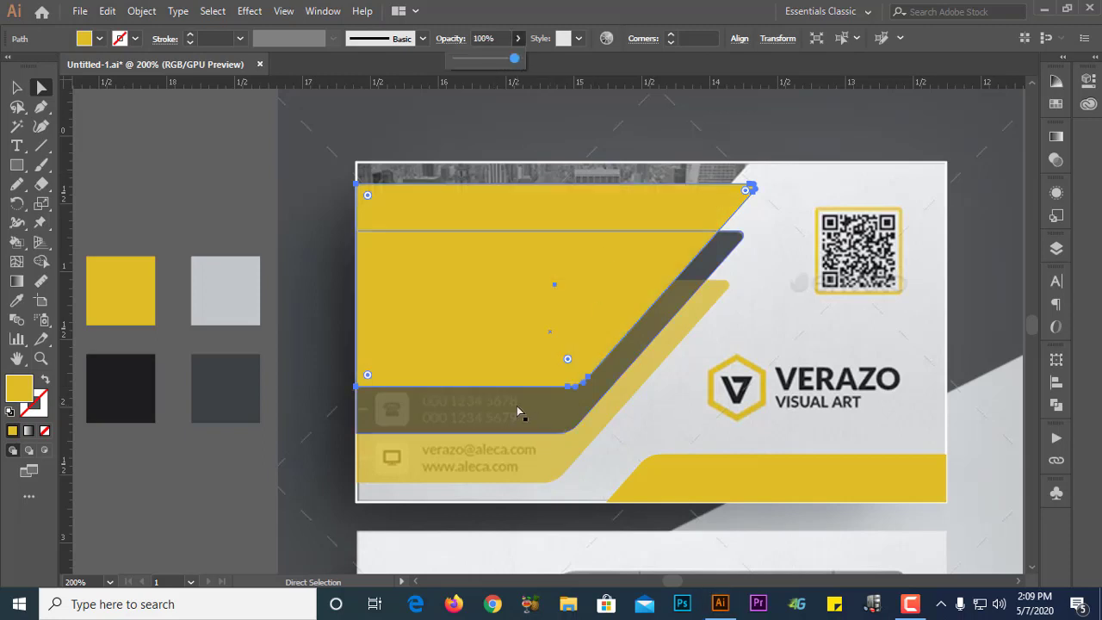
pyautogui.click(543, 404)
pyautogui.click(518, 38)
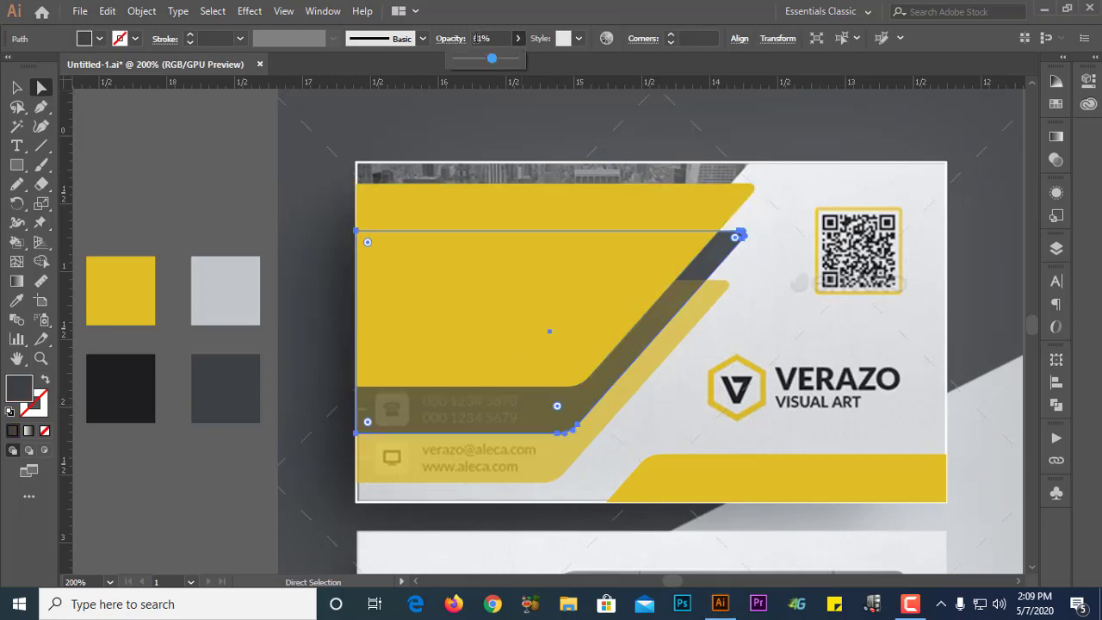
pyautogui.moveTo(492, 58); pyautogui.dragTo(557, 70)
pyautogui.click(509, 469)
pyautogui.click(154, 164)
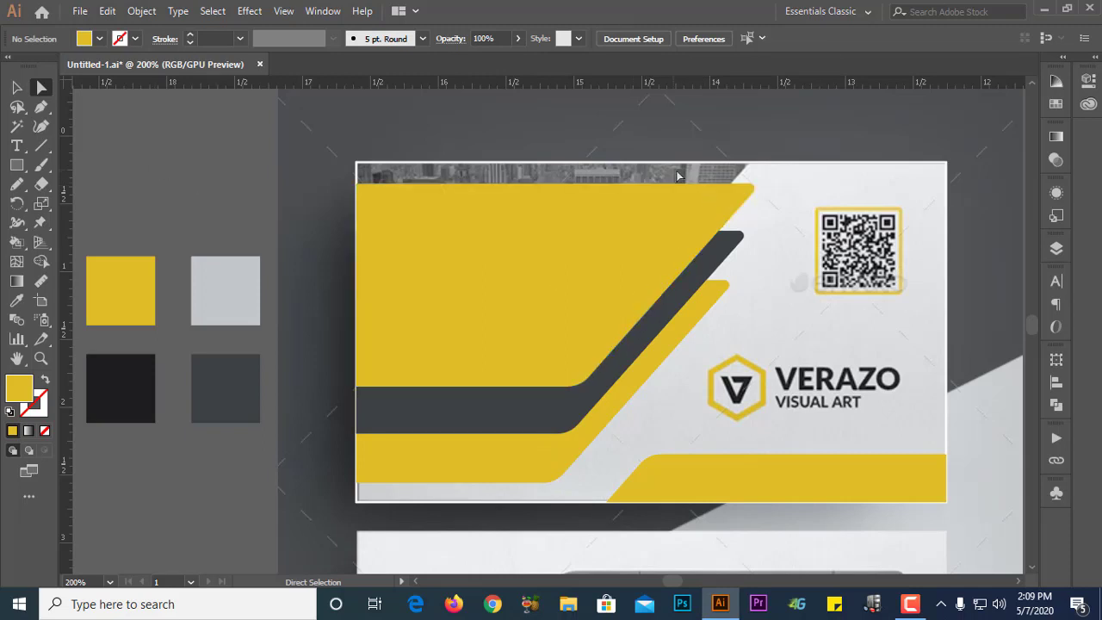
# Step: Try shifting the top yellow shape slightly upward, and undo the change
pyautogui.scroll(2, 739, 191)
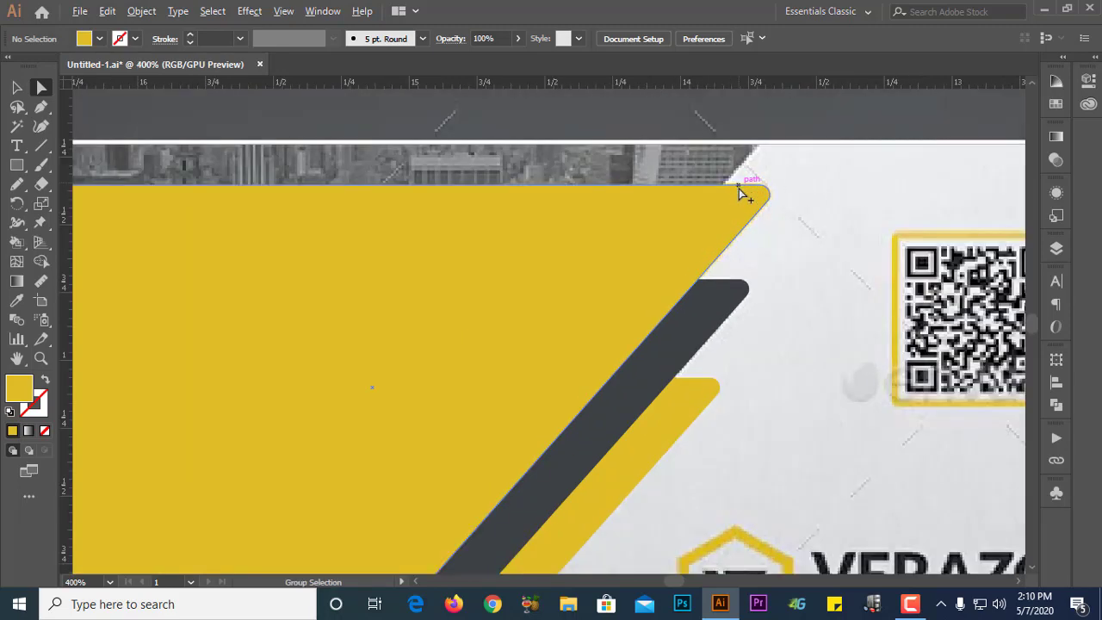
pyautogui.moveTo(511, 404); pyautogui.dragTo(509, 362)
pyautogui.hotkey('ctrl', 'z')
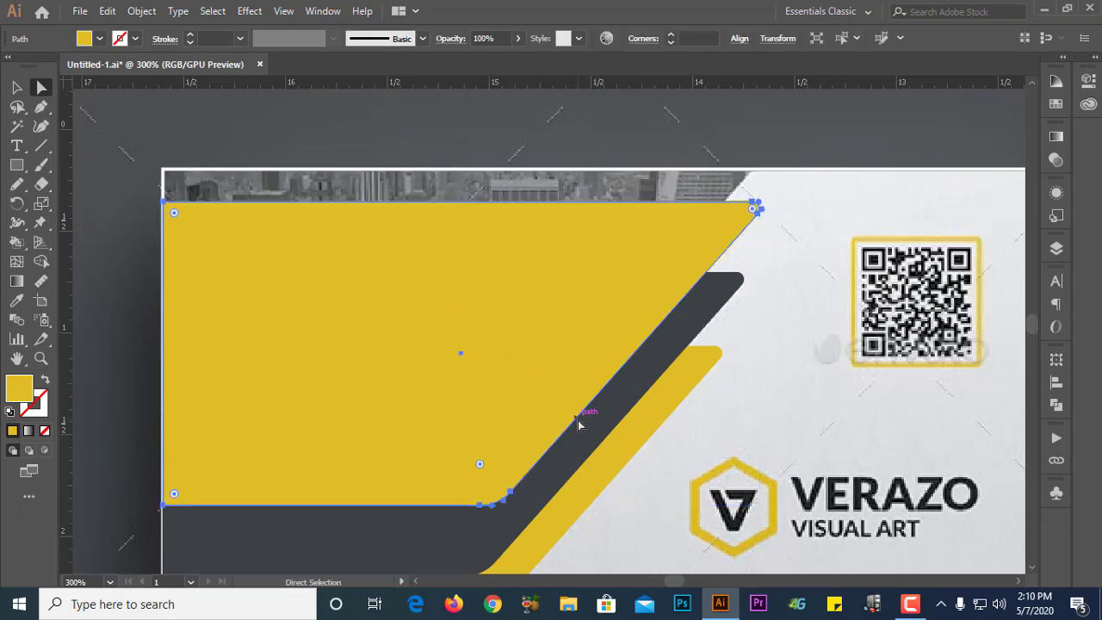
pyautogui.scroll(-1, 555, 299)
# Step: Select the three stacked slanted shapes together, lower their opacity to 50%, and deselect them
pyautogui.click(16, 88)
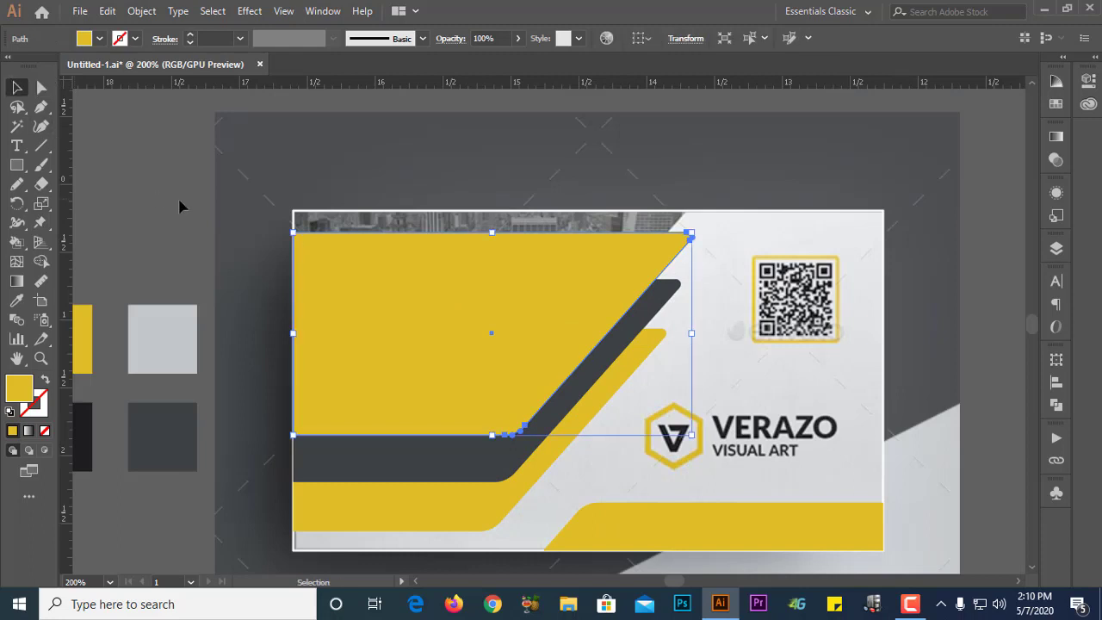
pyautogui.click(180, 207)
pyautogui.click(387, 405)
pyautogui.keyDown('shift'); pyautogui.click(408, 462); pyautogui.keyUp('shift')
pyautogui.keyDown('shift'); pyautogui.click(408, 512); pyautogui.keyUp('shift')
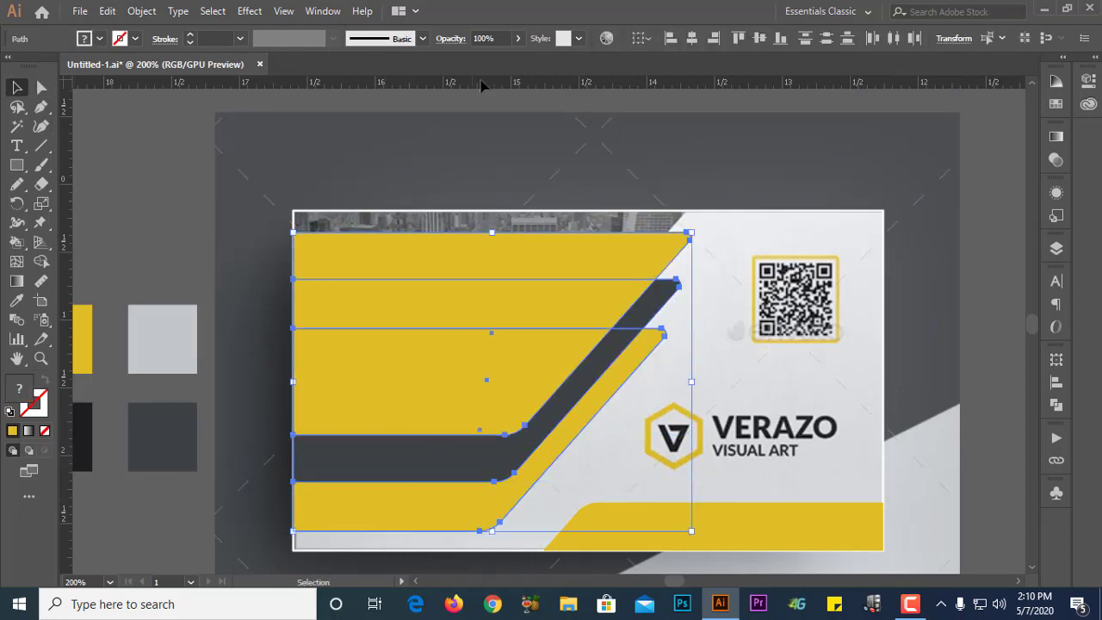
pyautogui.click(517, 39)
pyautogui.moveTo(522, 59); pyautogui.dragTo(487, 59)
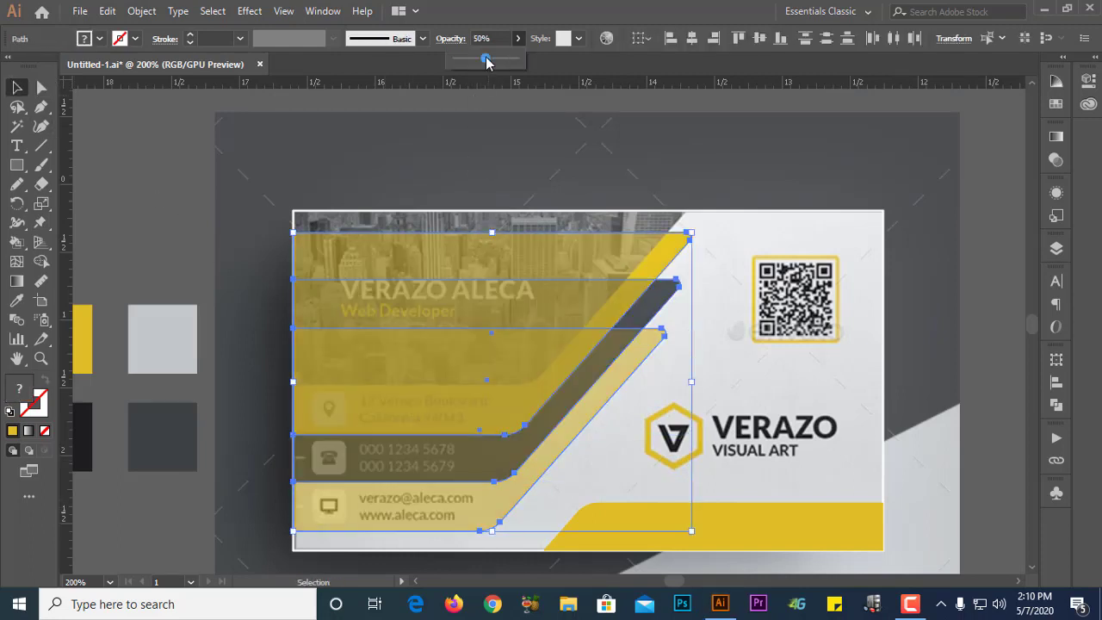
pyautogui.click(143, 197)
pyautogui.scroll(1, 534, 284)
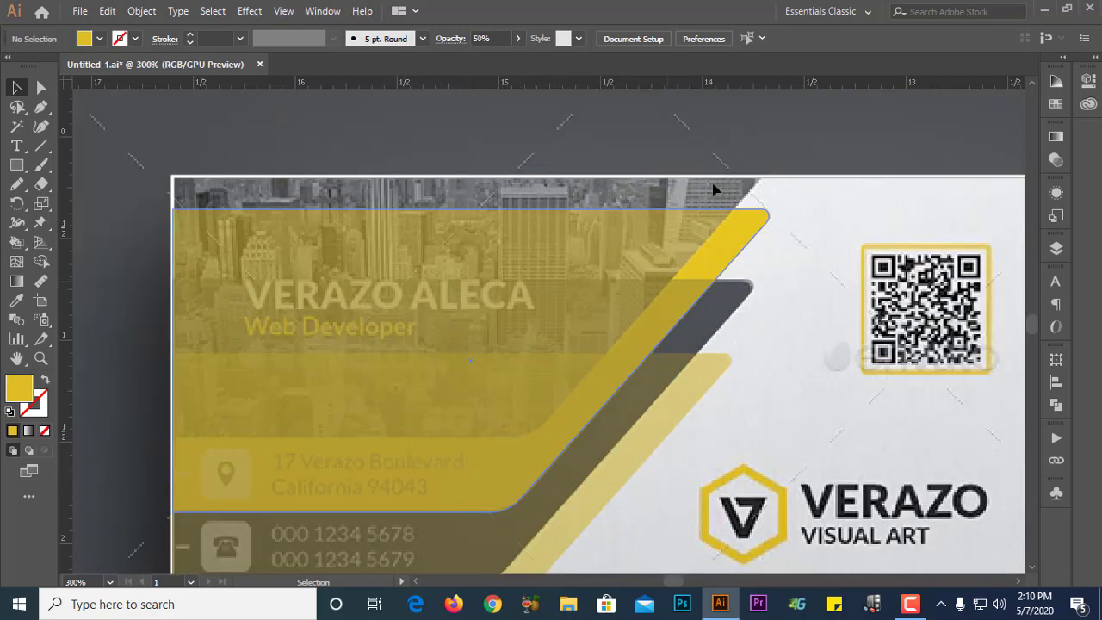
# Step: Duplicate the top yellow shape higher up, extend the copy's two left anchors to the card's left edge, and deselect it
pyautogui.moveTo(514, 441); pyautogui.dragTo(534, 370)
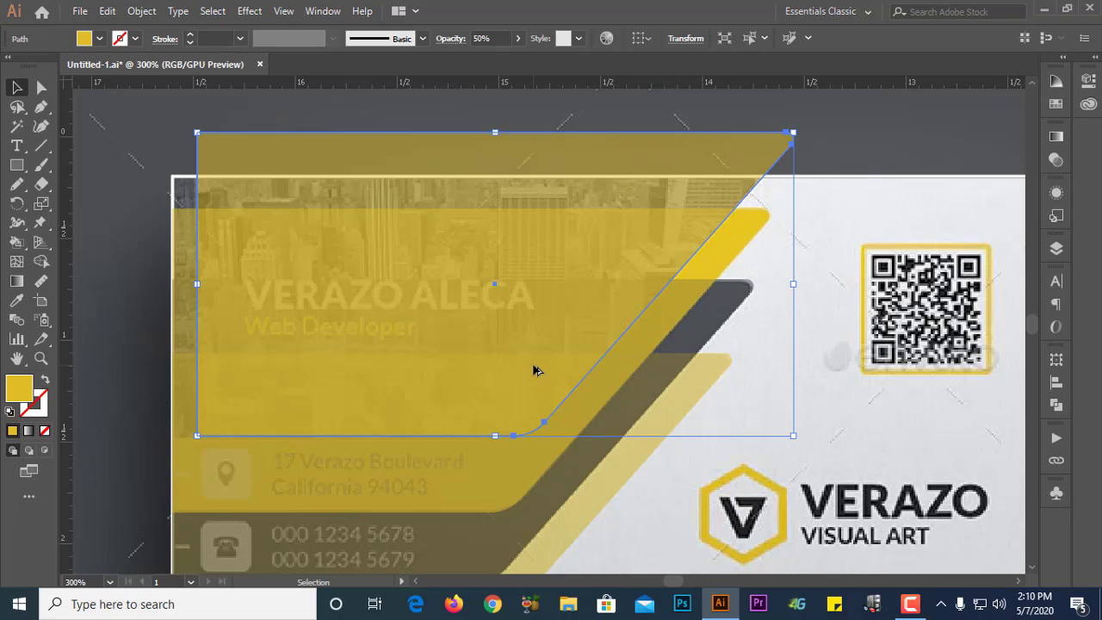
pyautogui.press('a')
pyautogui.click(200, 135)
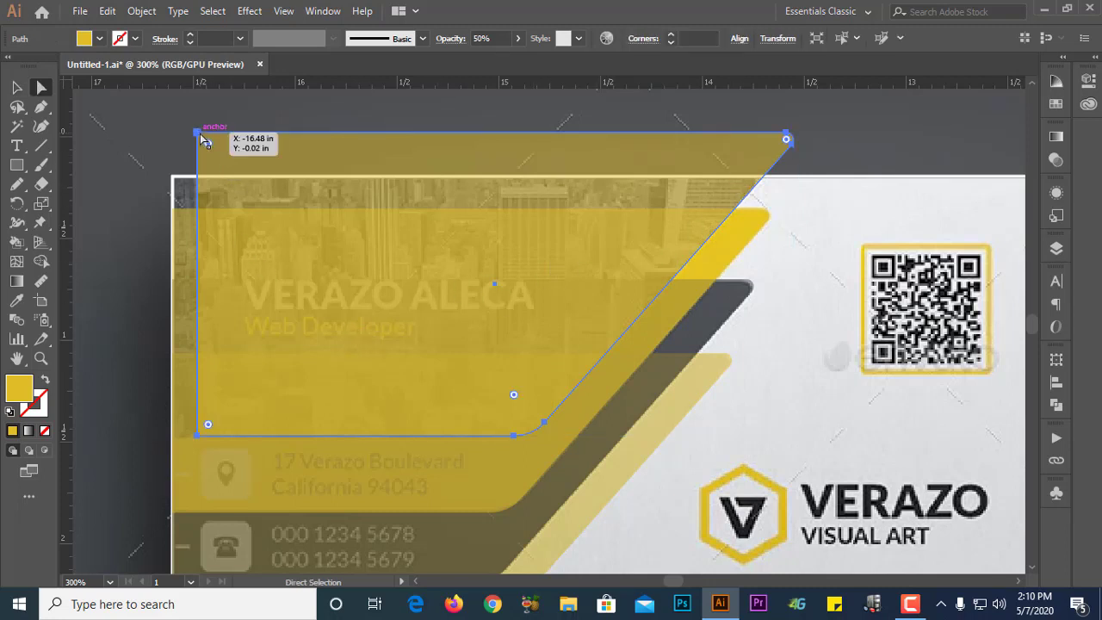
pyautogui.click(200, 134)
pyautogui.moveTo(197, 436); pyautogui.dragTo(172, 437)
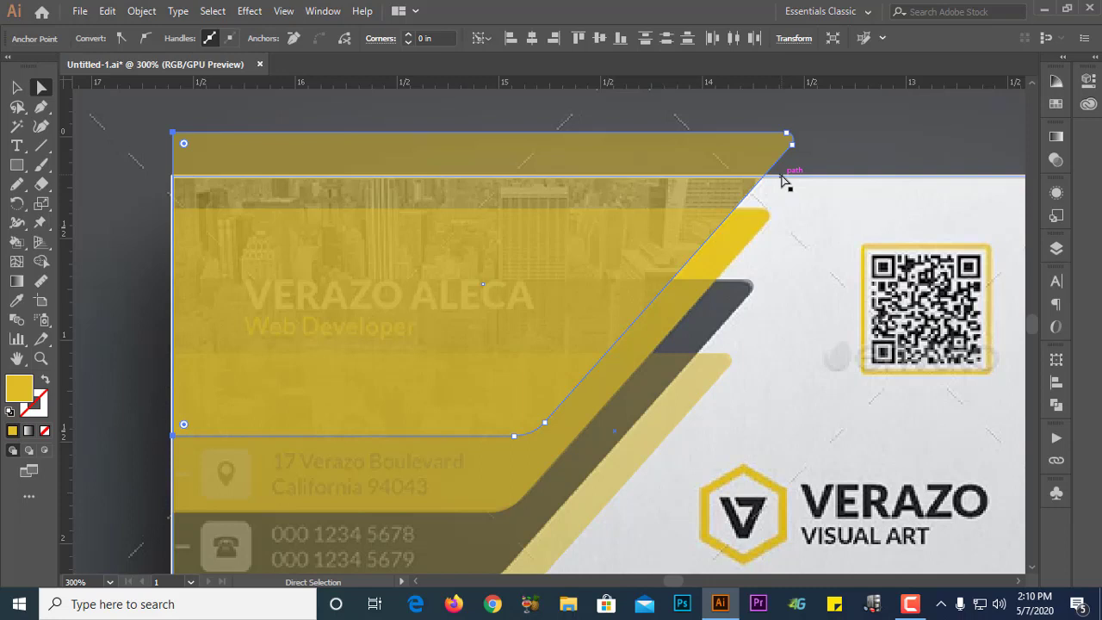
pyautogui.click(849, 153)
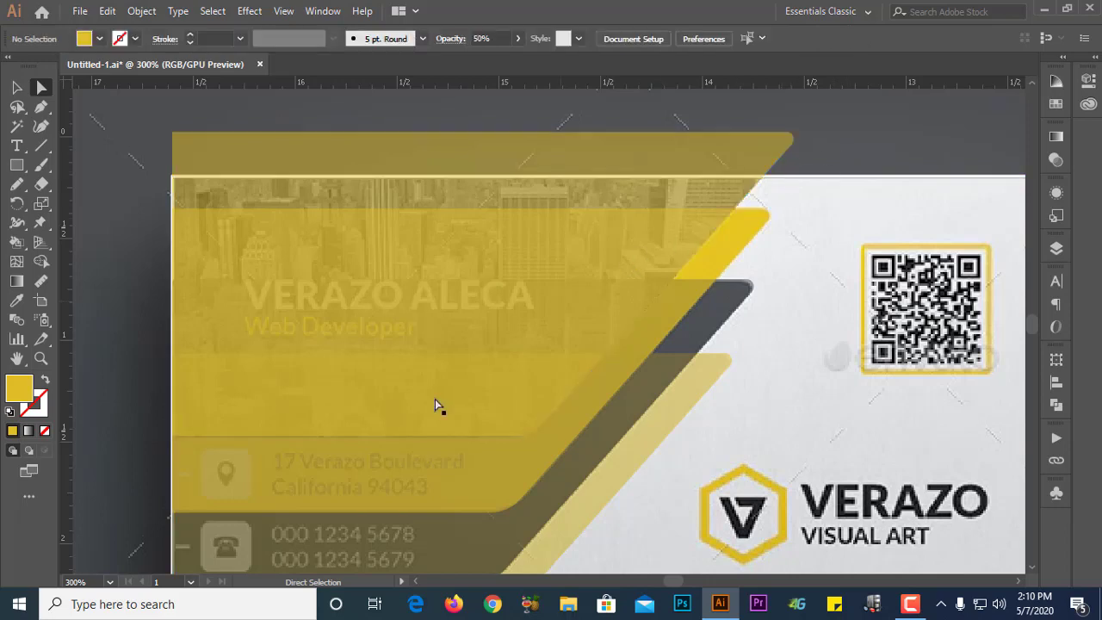
# Step: Select all four stacked slanted shapes, raise their opacity to 100%, and deselect them
pyautogui.scroll(-2, 409, 436)
pyautogui.click(16, 87)
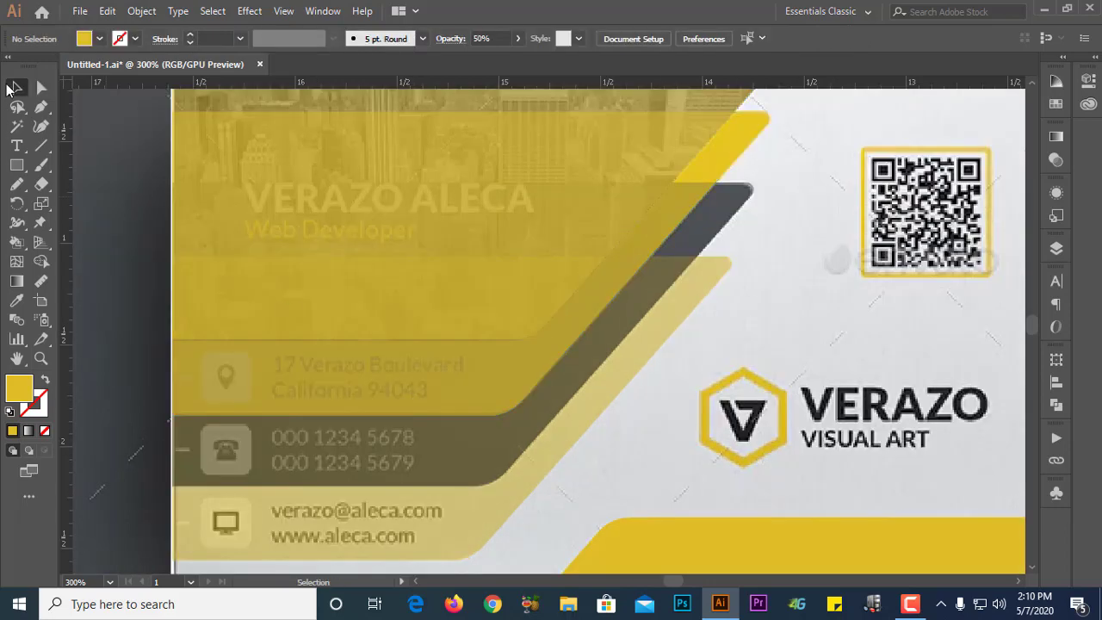
pyautogui.click(288, 314)
pyautogui.keyDown('shift'); pyautogui.click(305, 374); pyautogui.keyUp('shift')
pyautogui.keyDown('shift'); pyautogui.click(290, 508); pyautogui.keyUp('shift')
pyautogui.keyDown('shift'); pyautogui.click(295, 525); pyautogui.keyUp('shift')
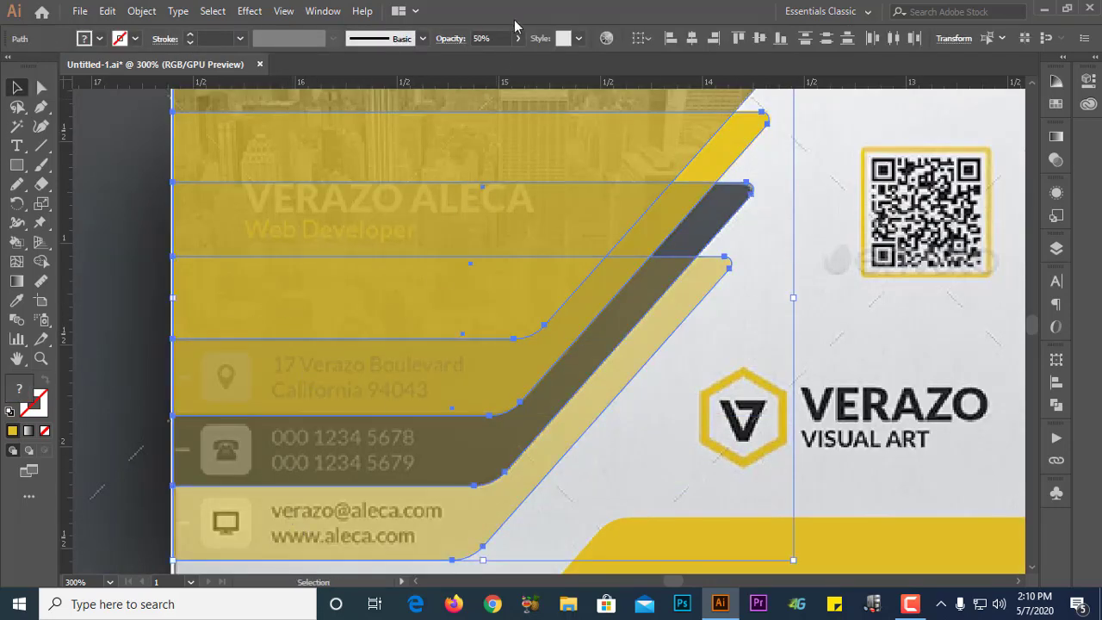
pyautogui.click(517, 38)
pyautogui.moveTo(485, 58); pyautogui.dragTo(514, 58)
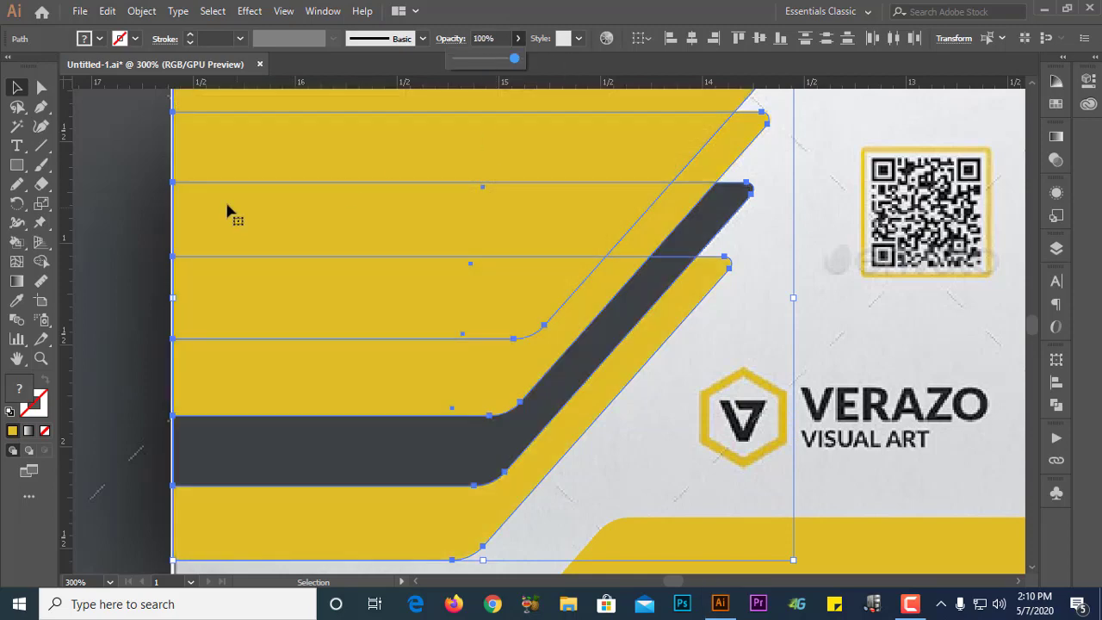
pyautogui.click(120, 180)
# Step: Change the topmost slanted shape's fill from the swatches to light gray, and deselect it
pyautogui.hotkey('ctrl', '-')
pyautogui.hotkey('ctrl', '-')
pyautogui.click(351, 330)
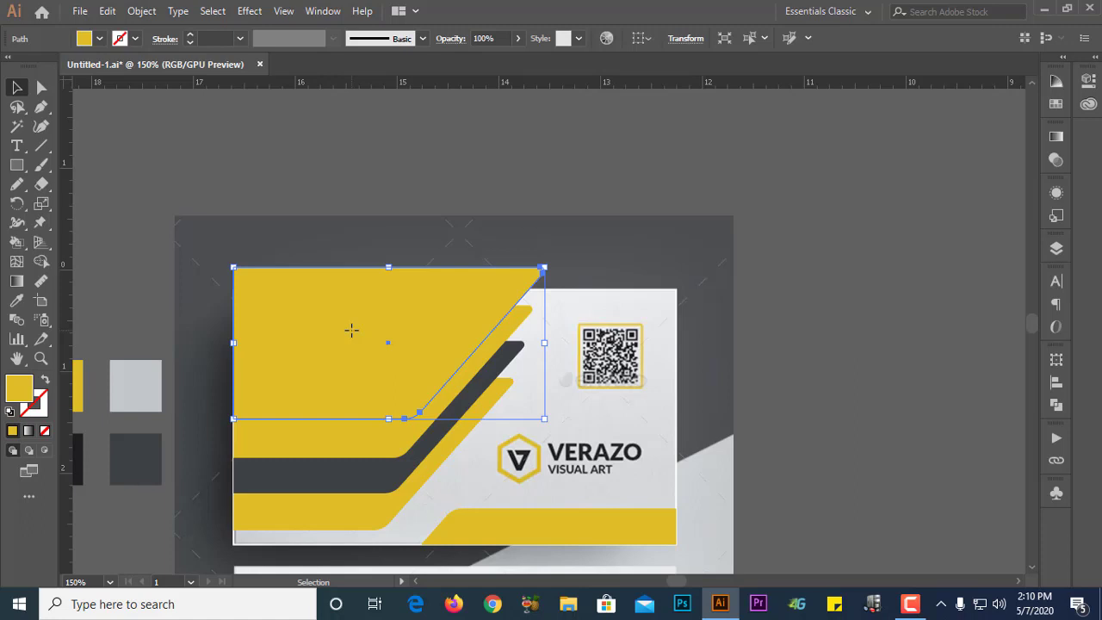
pyautogui.click(99, 38)
pyautogui.click(114, 114)
pyautogui.click(318, 130)
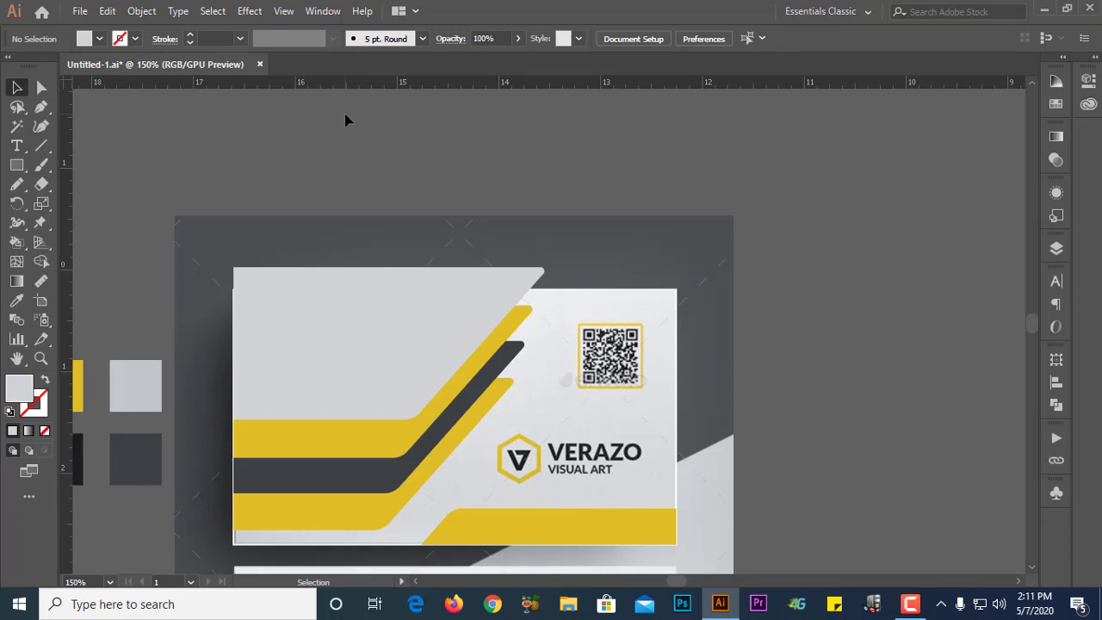
# Step: Duplicate the light gray slanted shape onto the empty canvas to the right of the card, and deselect the copy
pyautogui.moveTo(384, 322); pyautogui.dragTo(866, 211)
pyautogui.moveTo(746, 276); pyautogui.dragTo(479, 388)
pyautogui.moveTo(557, 354); pyautogui.dragTo(730, 358)
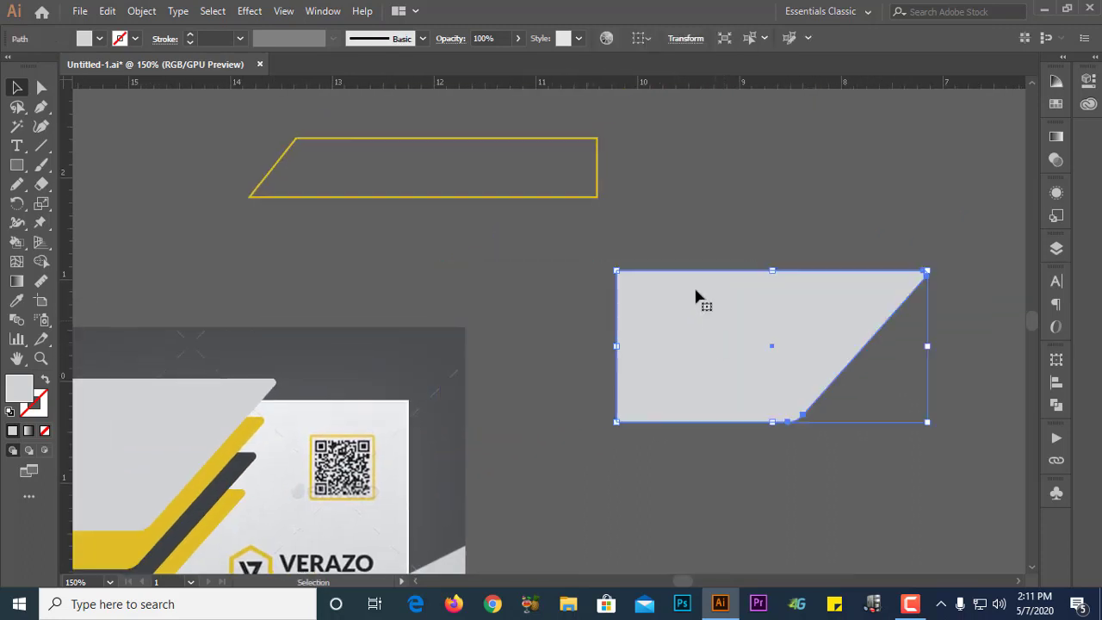
pyautogui.scroll(-2, 694, 294)
pyautogui.scroll(2, 680, 312)
pyautogui.moveTo(693, 319); pyautogui.dragTo(677, 355)
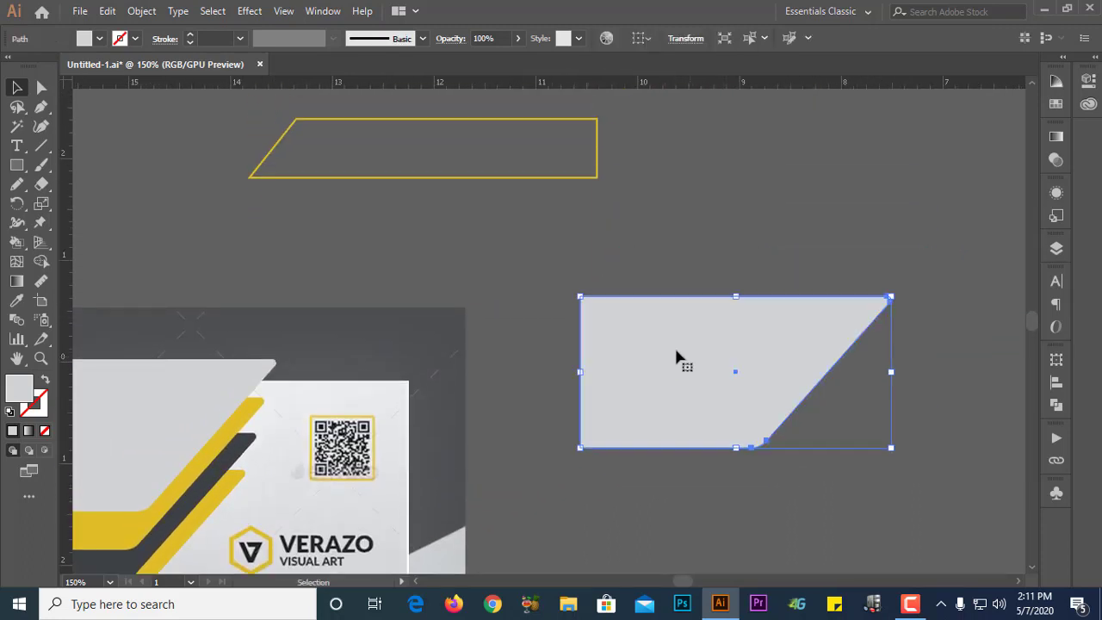
pyautogui.click(523, 267)
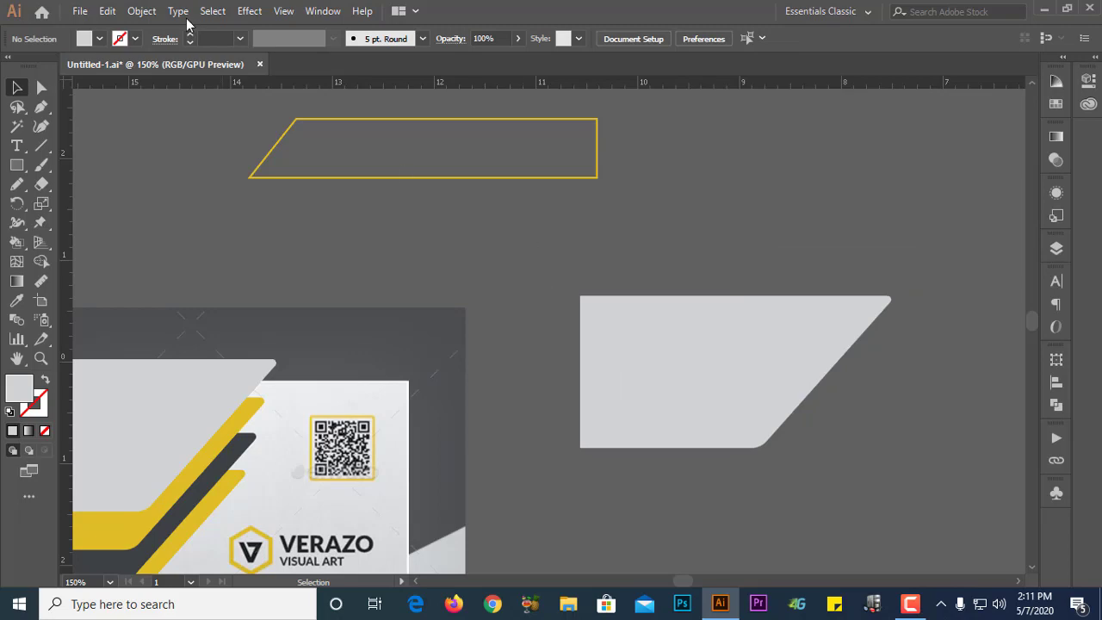
# Step: Start placing an image file and browse through the Images folder on New Volume (M:)
pyautogui.click(82, 11)
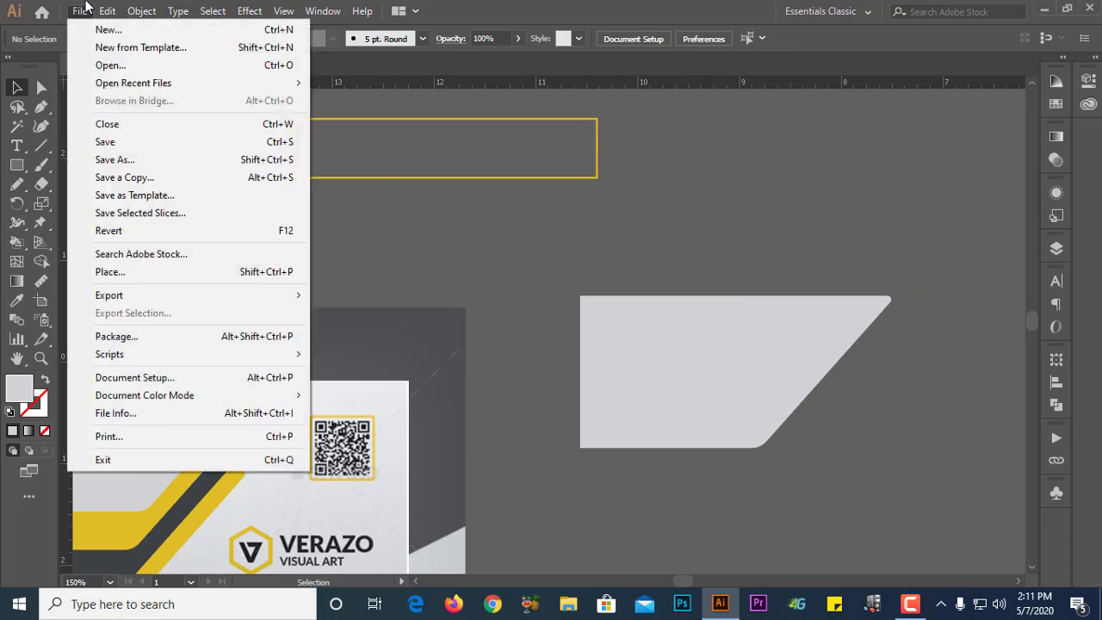
pyautogui.click(112, 272)
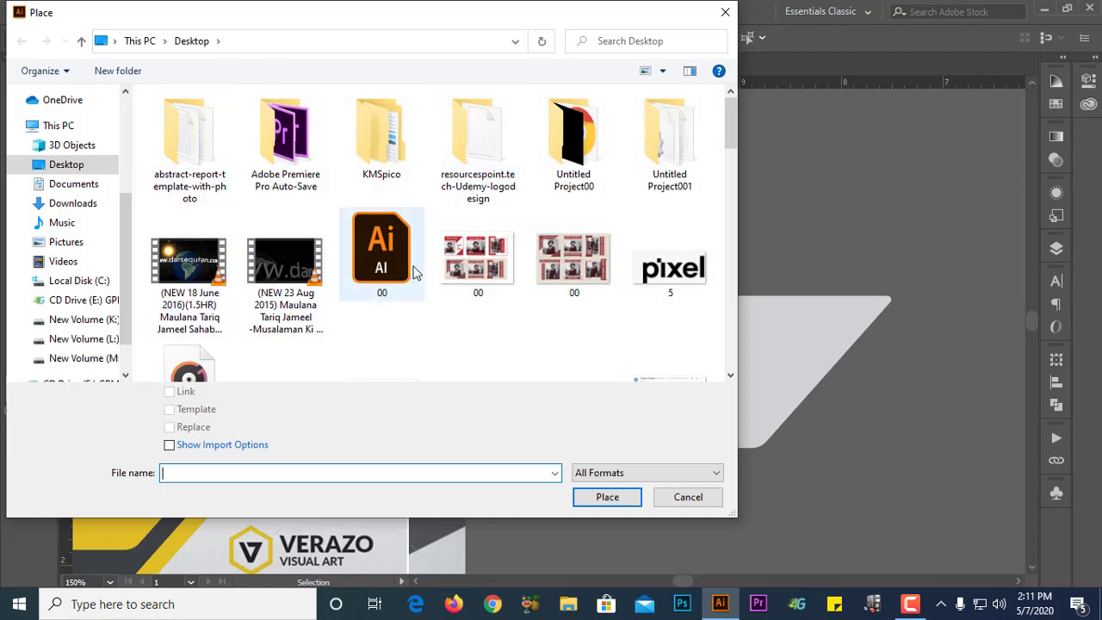
pyautogui.scroll(-1, 86, 318)
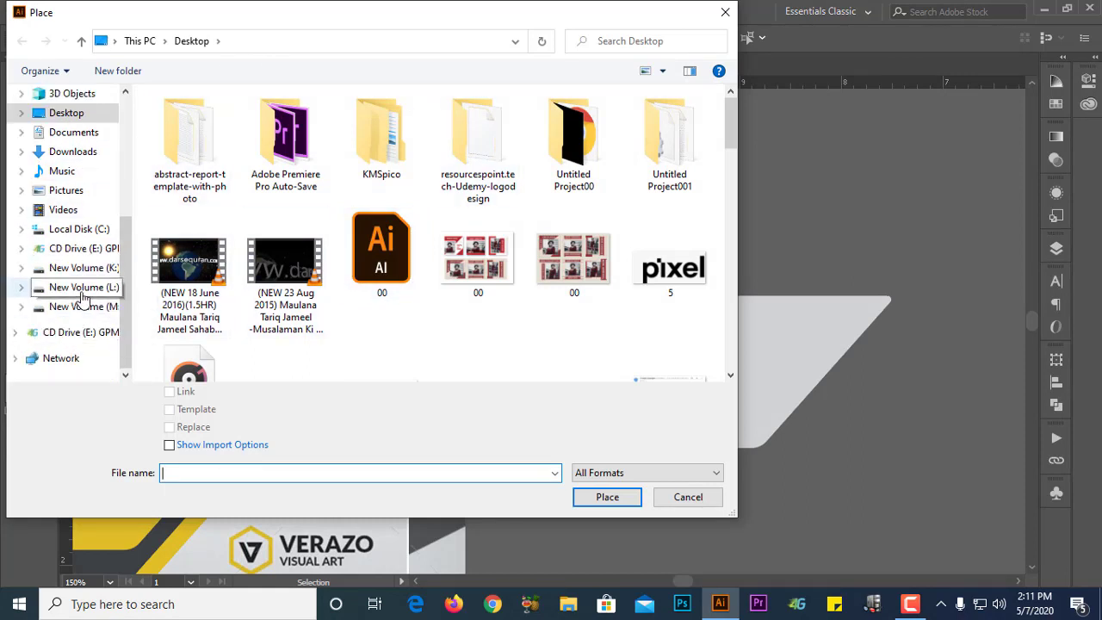
pyautogui.click(83, 291)
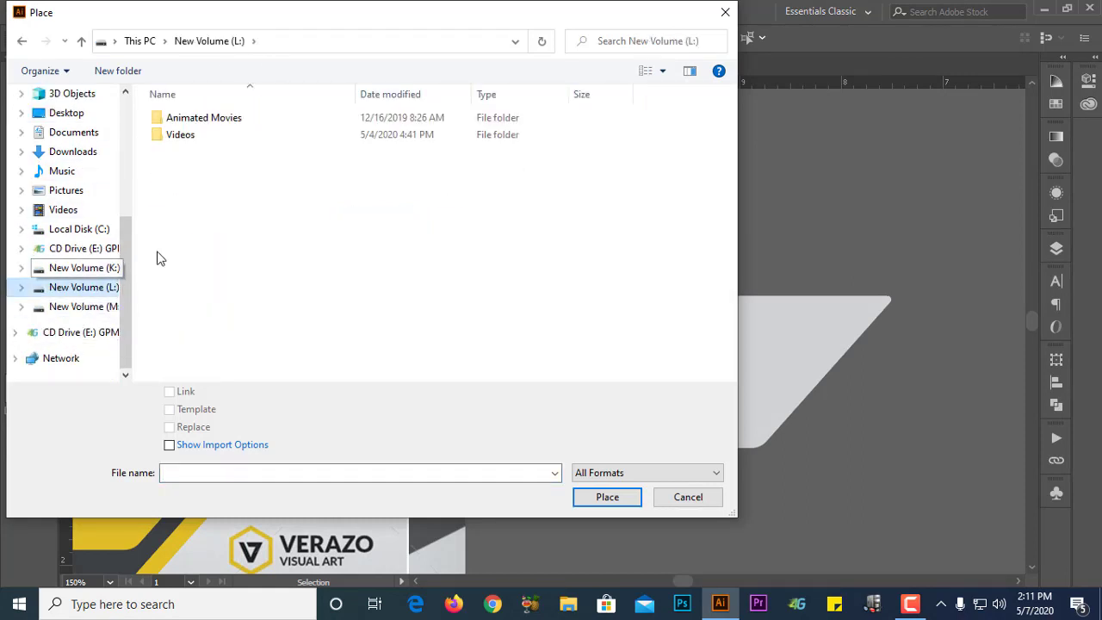
pyautogui.click(86, 308)
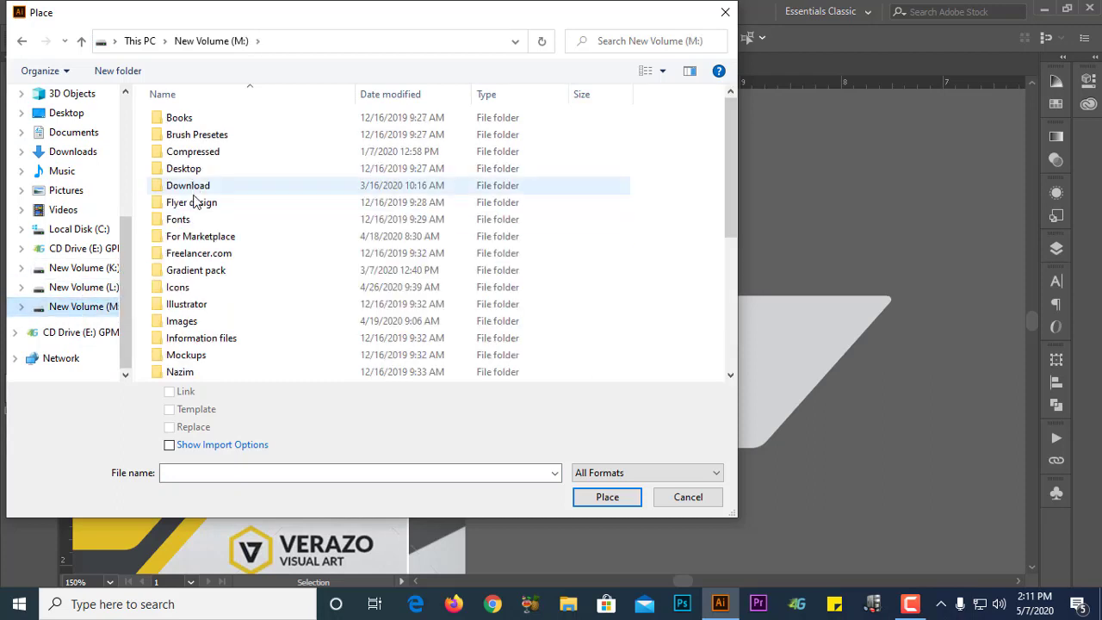
pyautogui.doubleClick(182, 321)
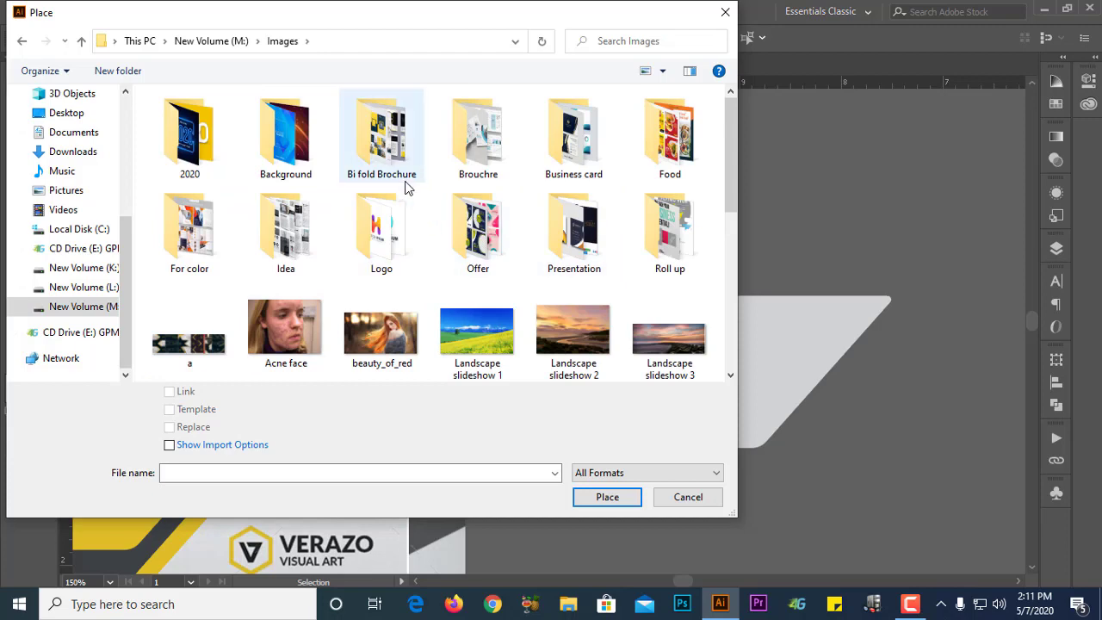
pyautogui.scroll(-3, 370, 234)
pyautogui.scroll(3, 288, 276)
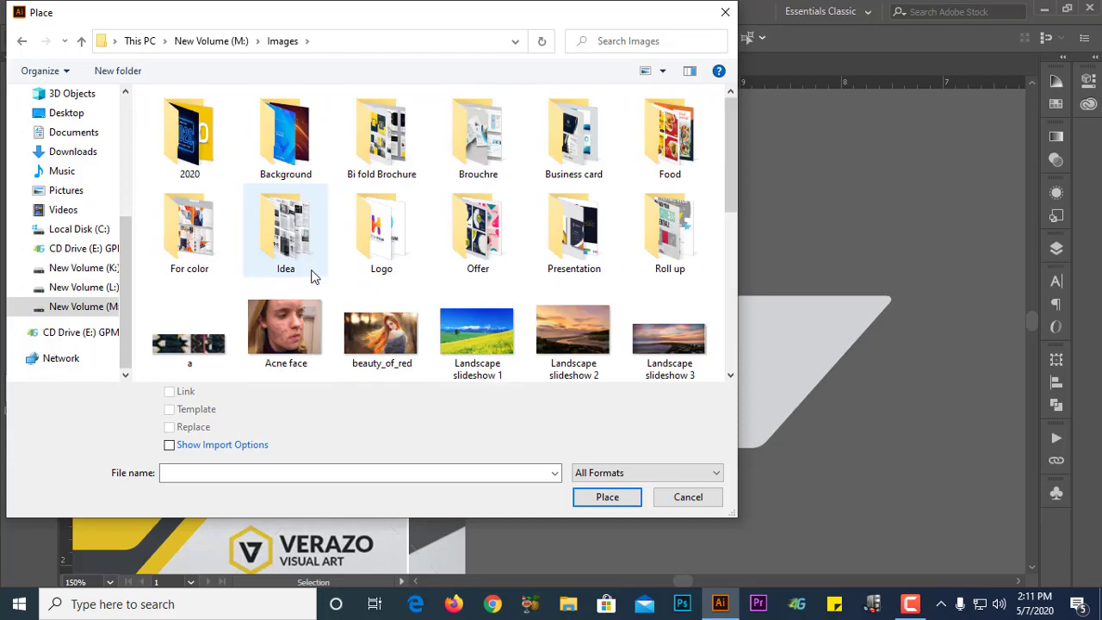
pyautogui.scroll(-3, 364, 276)
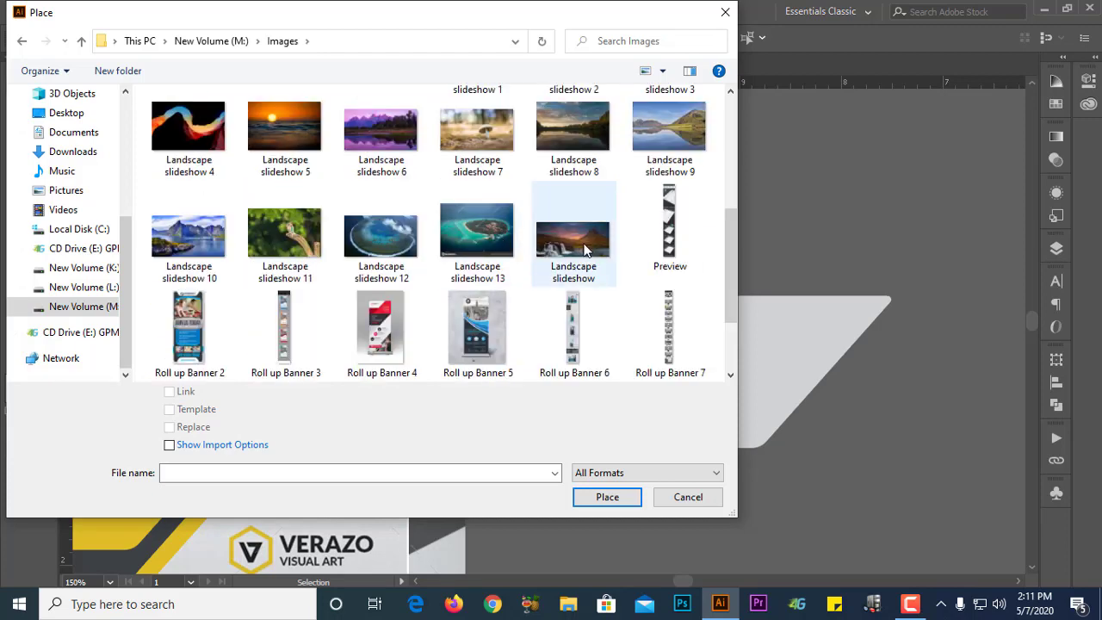
pyautogui.scroll(3, 585, 250)
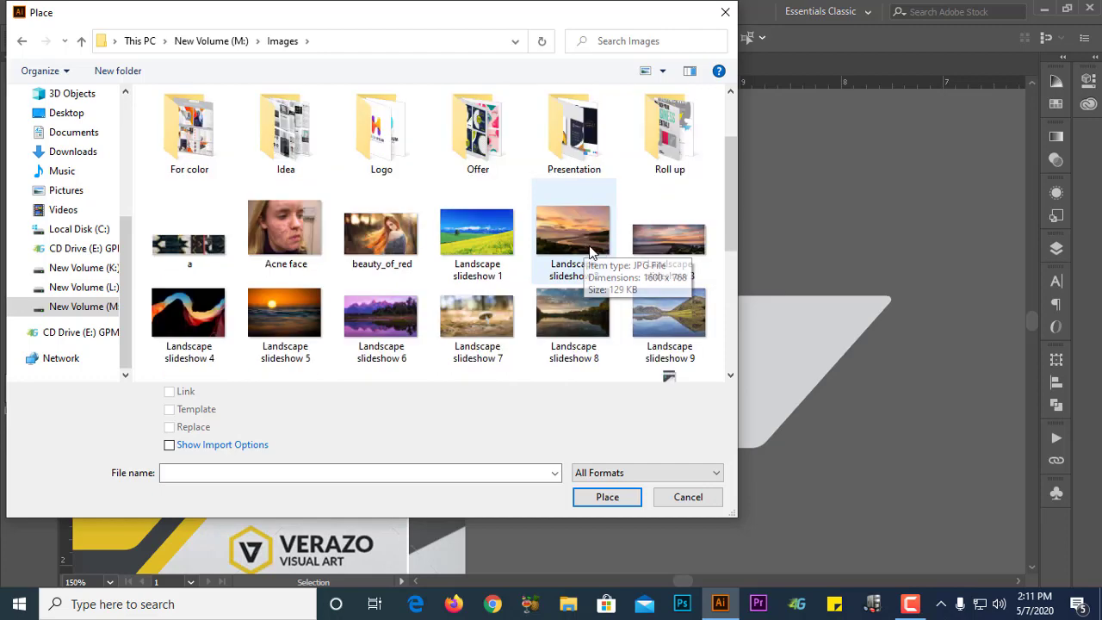
# Step: Place Landscape slideshow 2 with Link turned off, sizing it to cover the separate light gray shape, and deselect it
pyautogui.click(592, 253)
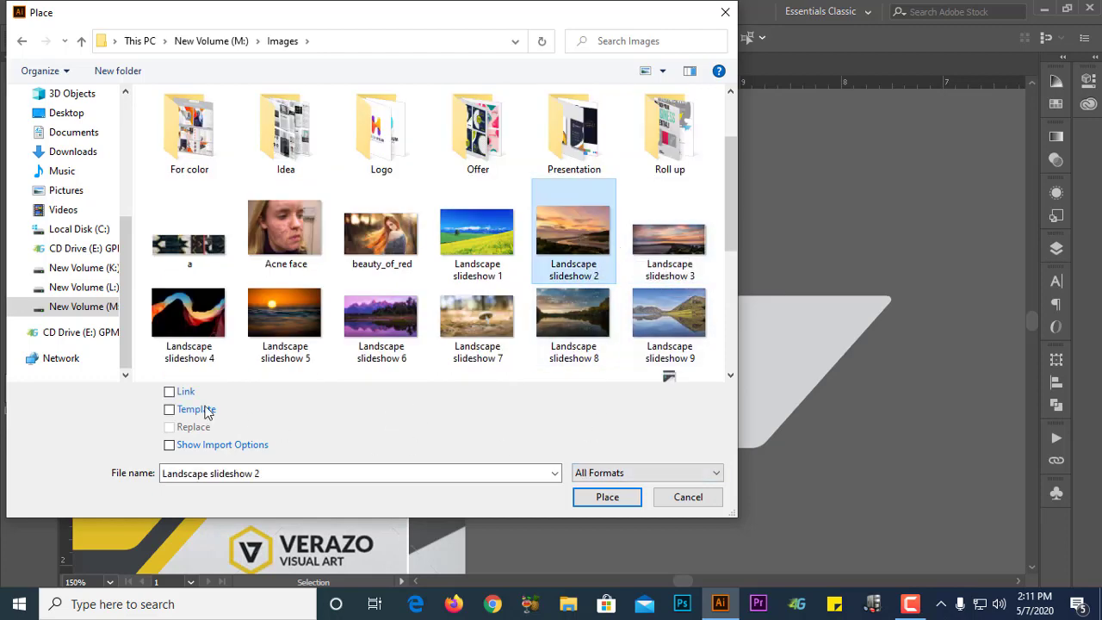
pyautogui.click(183, 392)
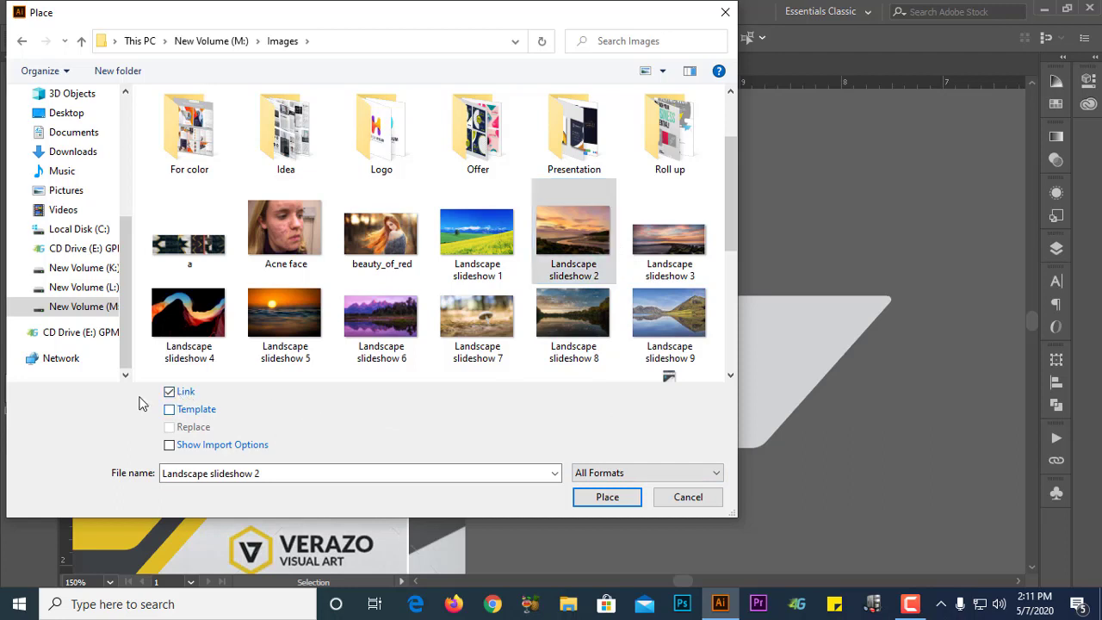
pyautogui.click(570, 259)
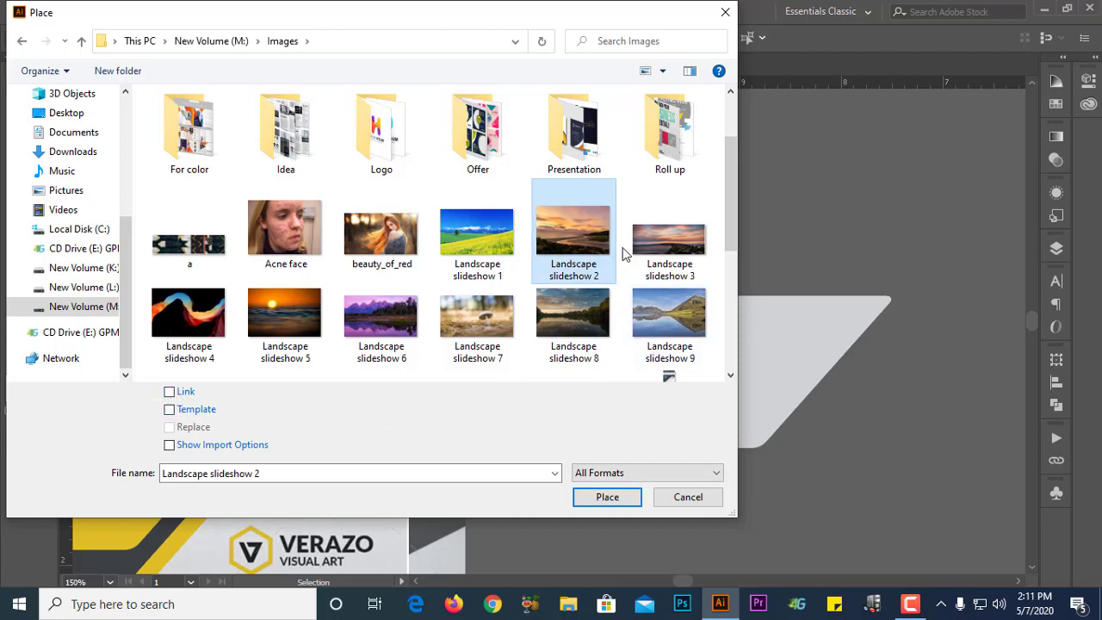
pyautogui.click(171, 392)
pyautogui.click(170, 392)
pyautogui.click(568, 260)
pyautogui.click(603, 499)
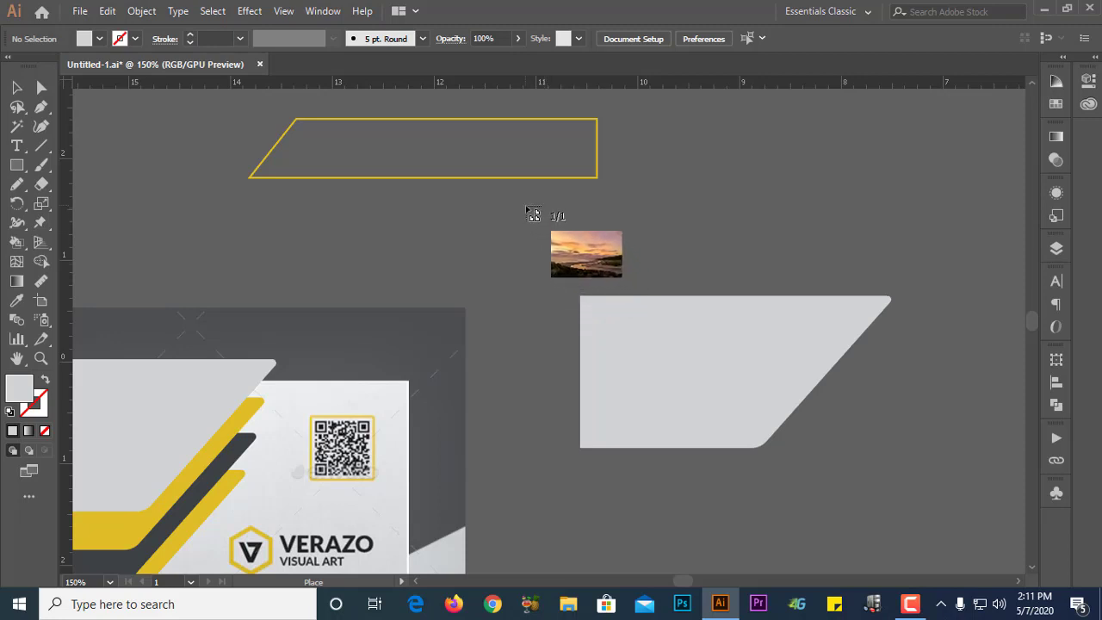
pyautogui.moveTo(524, 207); pyautogui.dragTo(969, 501)
pyautogui.click(470, 251)
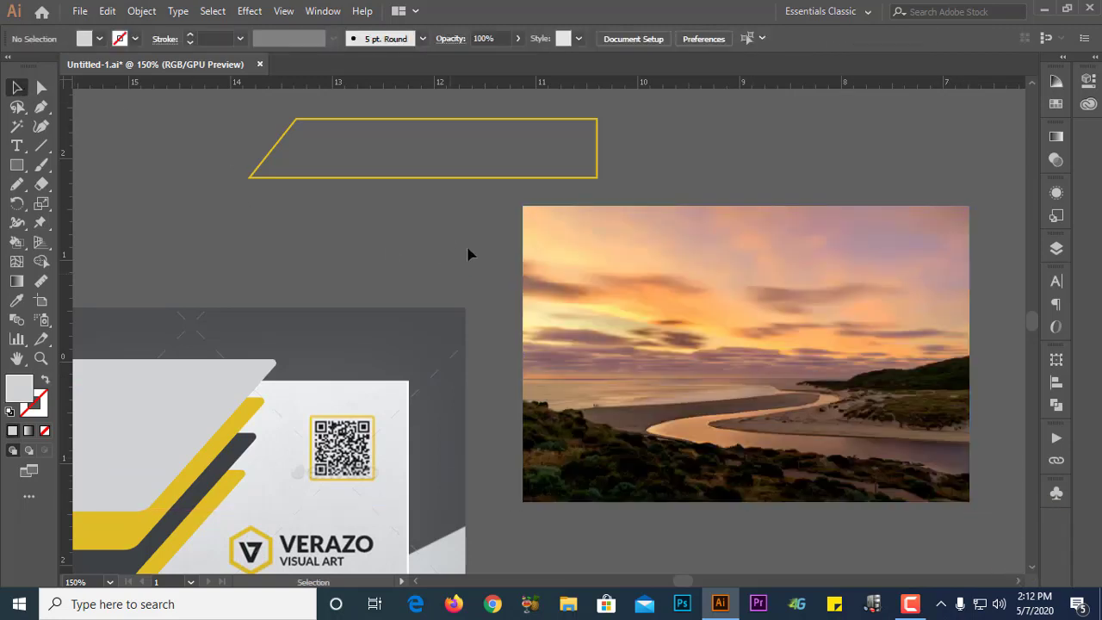
# Step: Shift the landscape image slightly up and left, and send it behind the separate light gray shape
pyautogui.moveTo(822, 343); pyautogui.dragTo(802, 330)
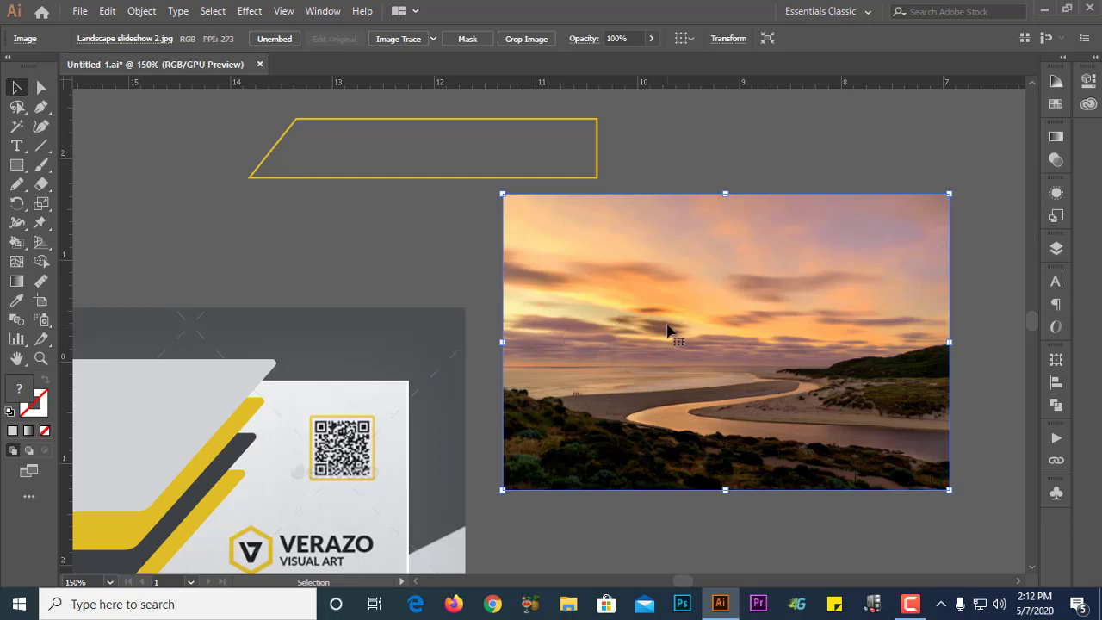
pyautogui.press('a')
pyautogui.hotkey('ctrl', '[')
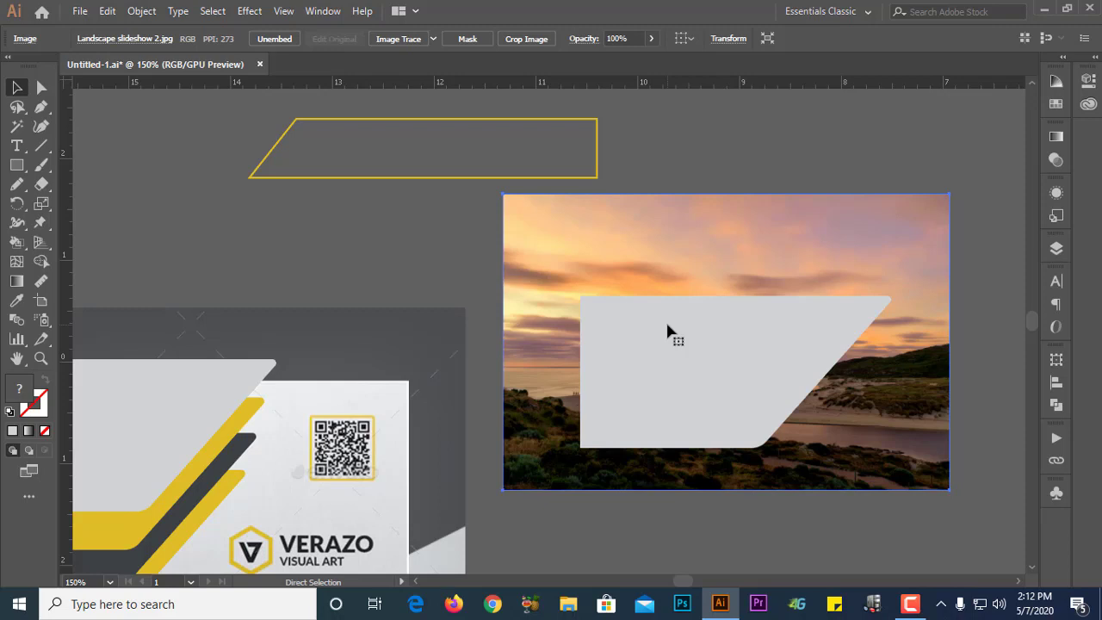
pyautogui.press('v')
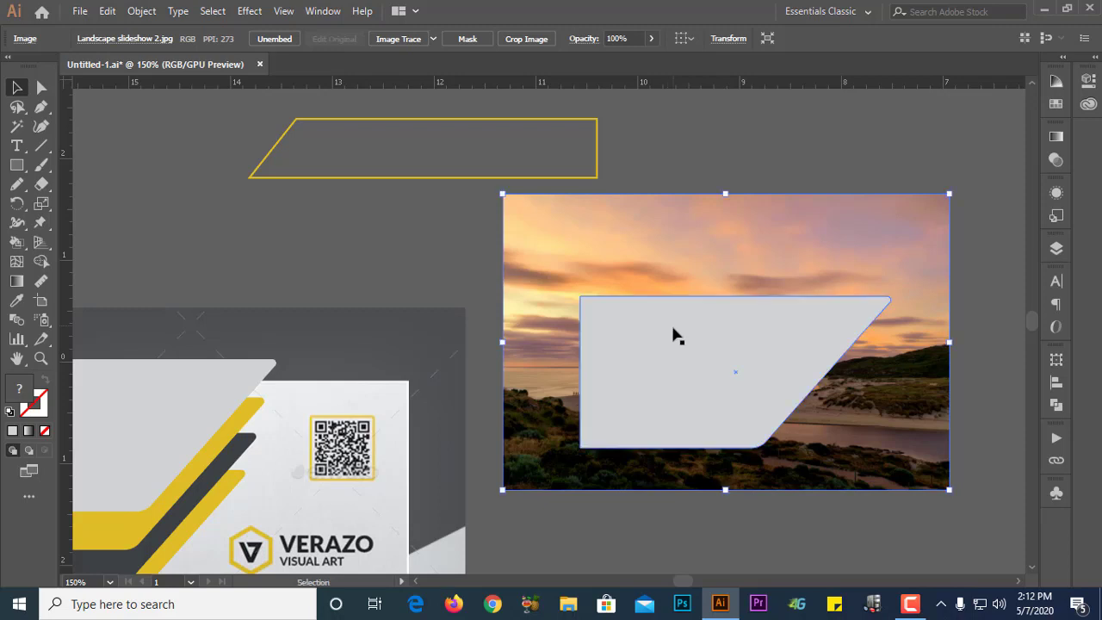
# Step: Nudge the separate light gray shape slightly upward, and use it as a clipping mask for the landscape image
pyautogui.moveTo(734, 382); pyautogui.dragTo(726, 373)
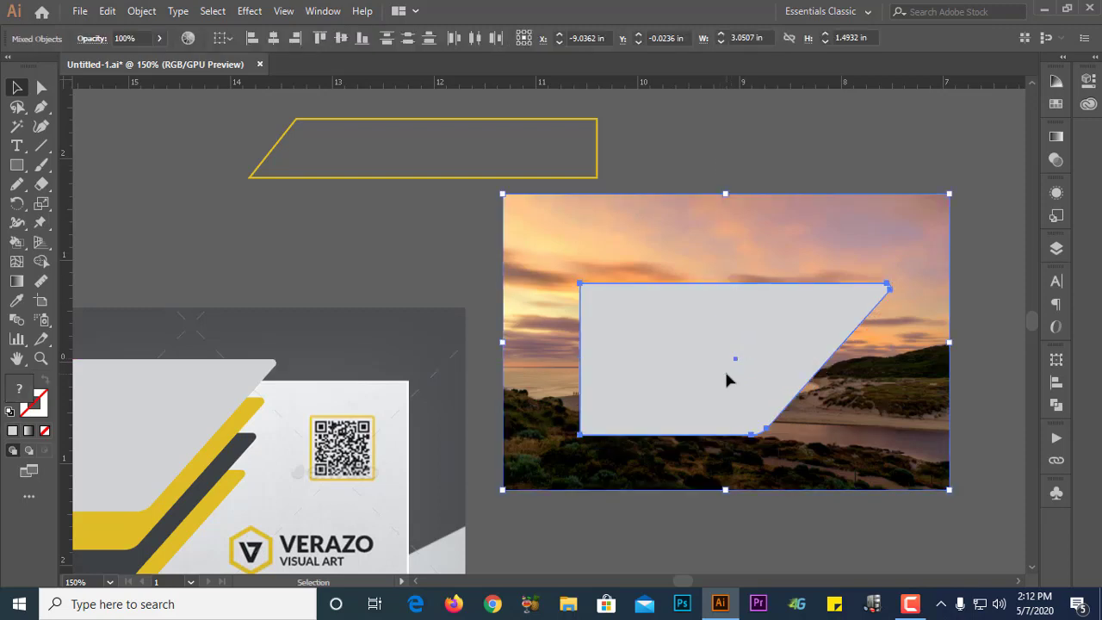
pyautogui.rightClick(701, 322)
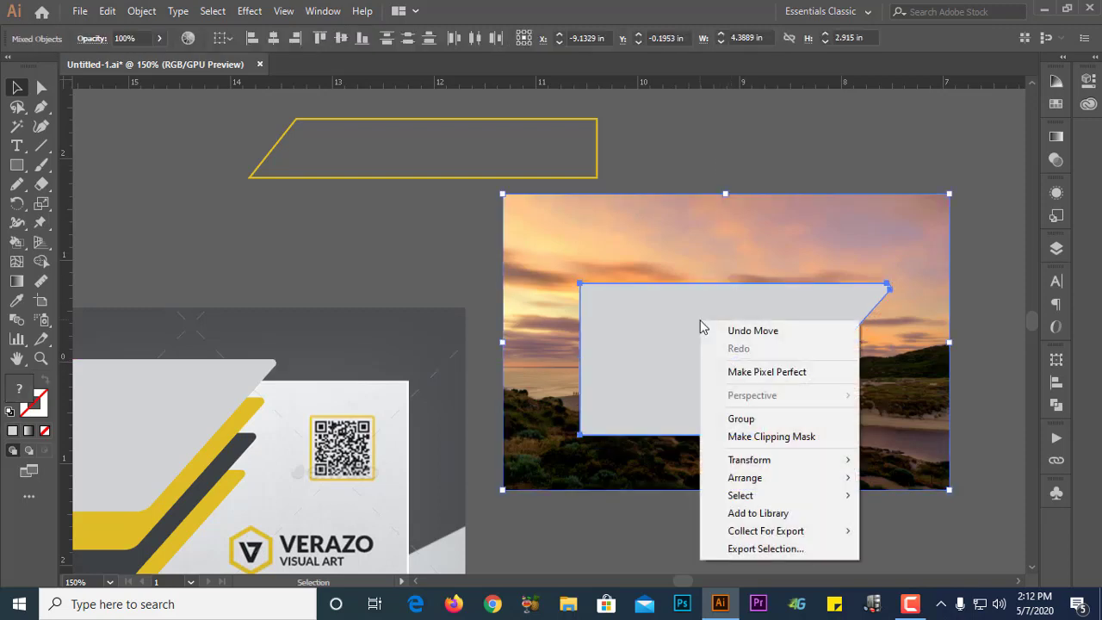
pyautogui.click(782, 437)
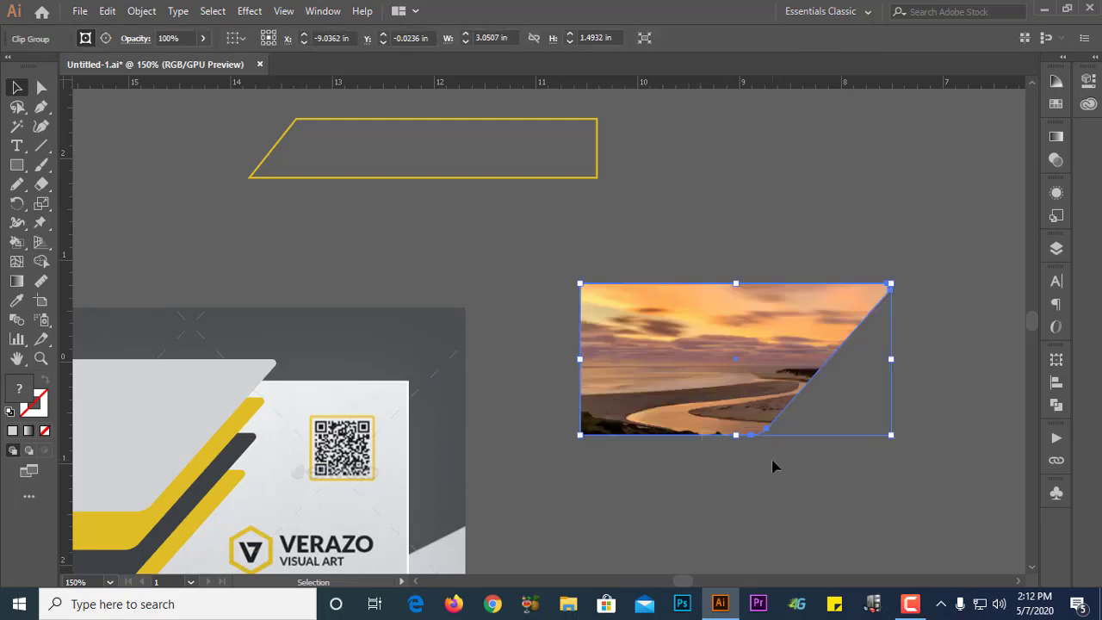
pyautogui.click(774, 465)
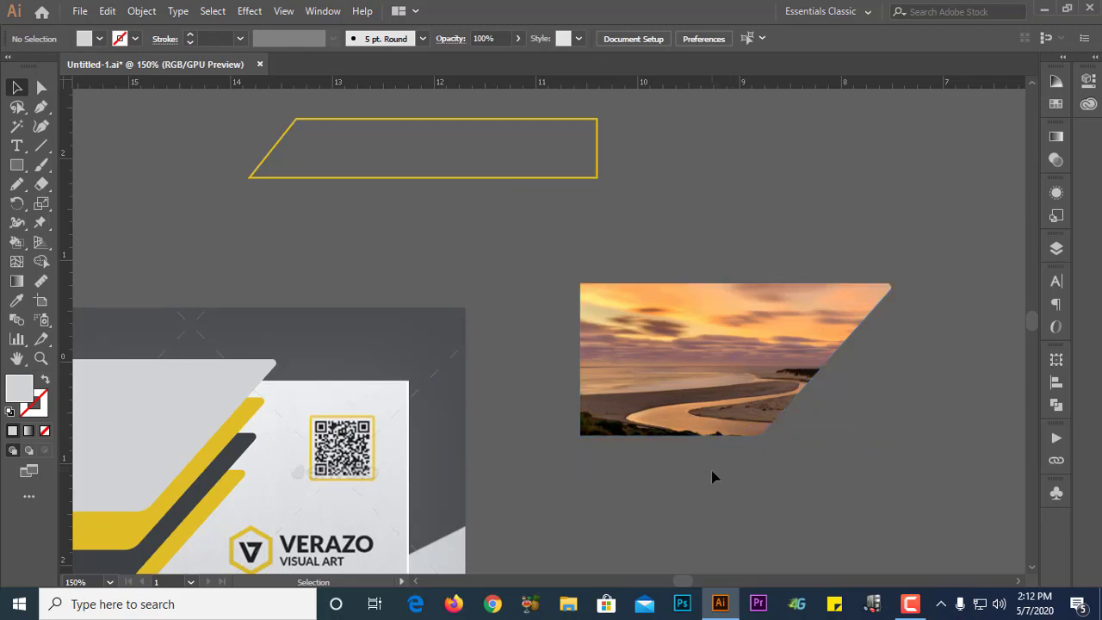
# Step: Shift the landscape image up and left inside its clipping mask without moving the mask shape
pyautogui.press('a')
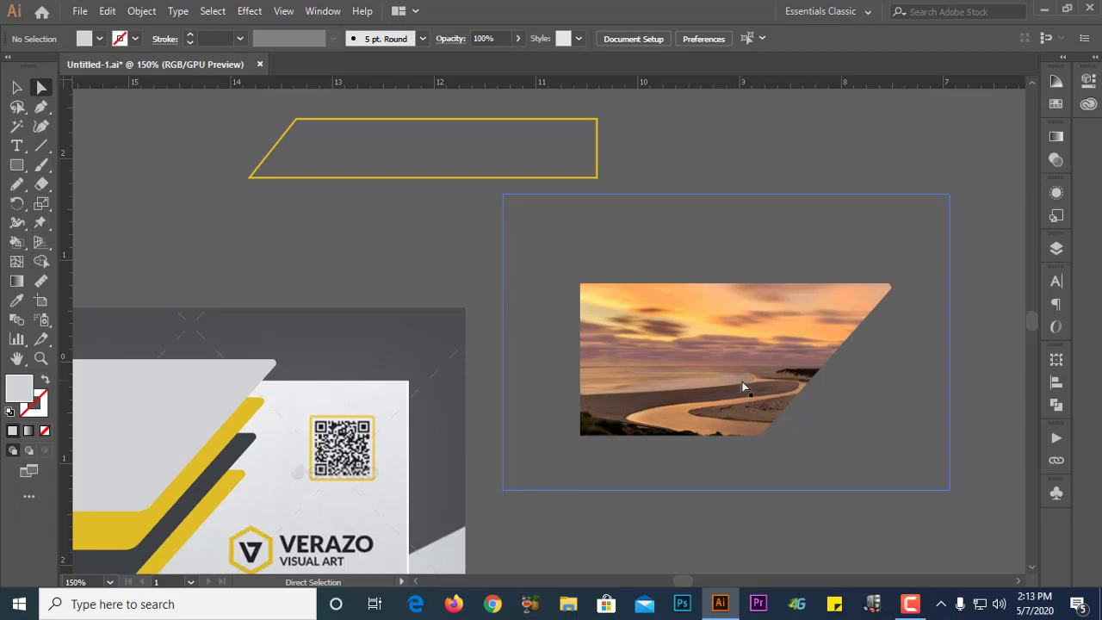
pyautogui.moveTo(749, 380); pyautogui.dragTo(725, 359)
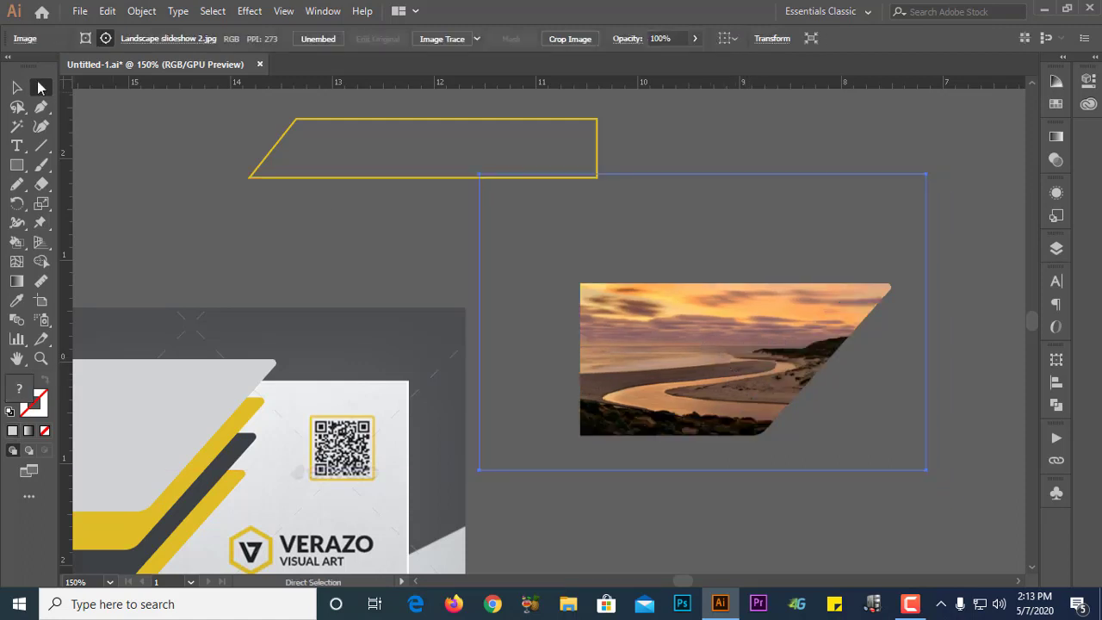
# Step: Move the clipped landscape, together with its mask shape, slightly down on the empty canvas
pyautogui.click(213, 186)
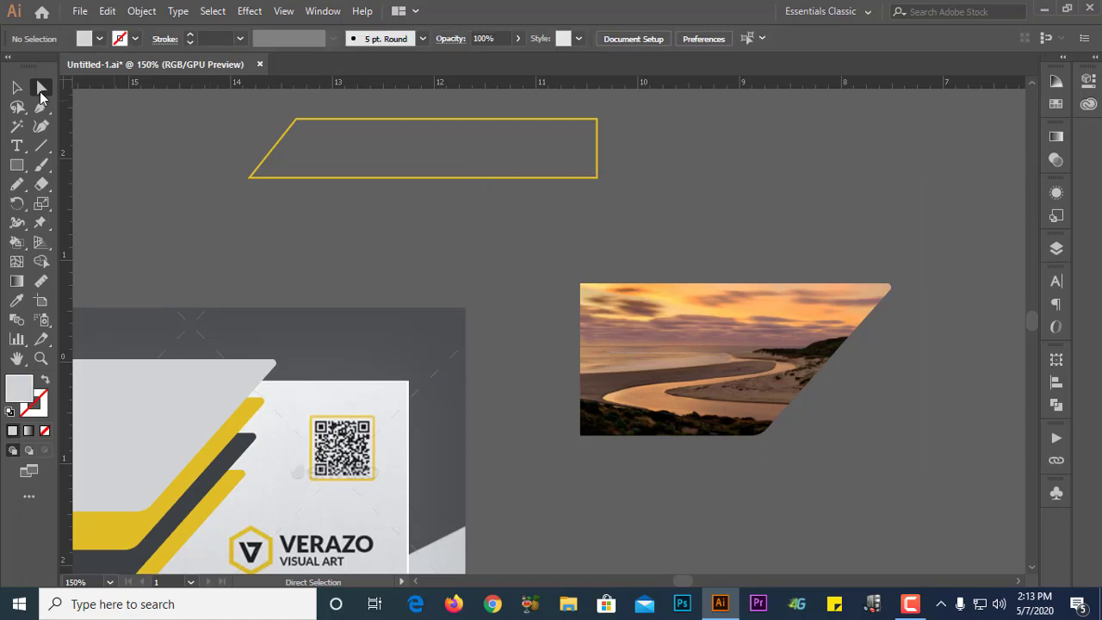
pyautogui.click(15, 88)
pyautogui.moveTo(685, 371); pyautogui.dragTo(717, 355)
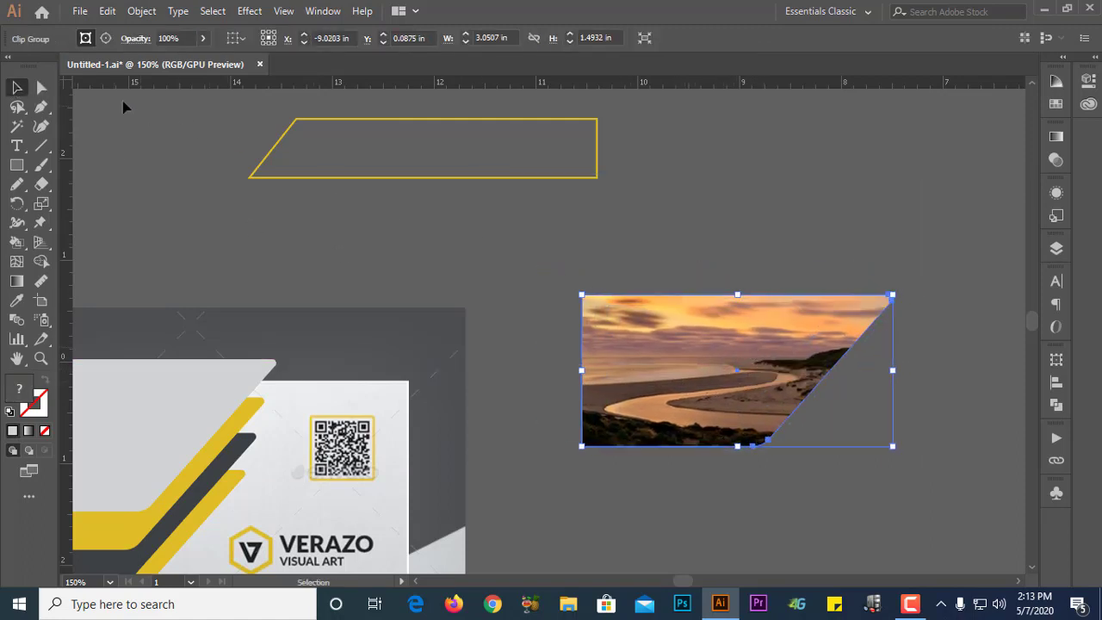
# Step: Reposition the landscape image inside its clipping mask so it fills the whole slanted shape, leaving the mask in place
pyautogui.click(41, 87)
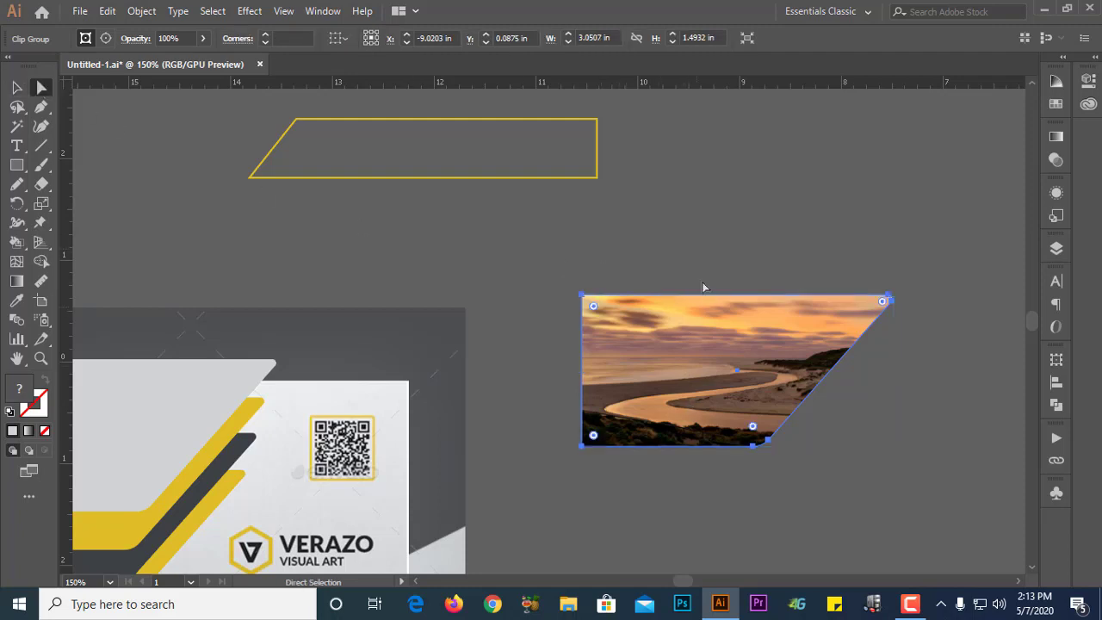
pyautogui.click(428, 249)
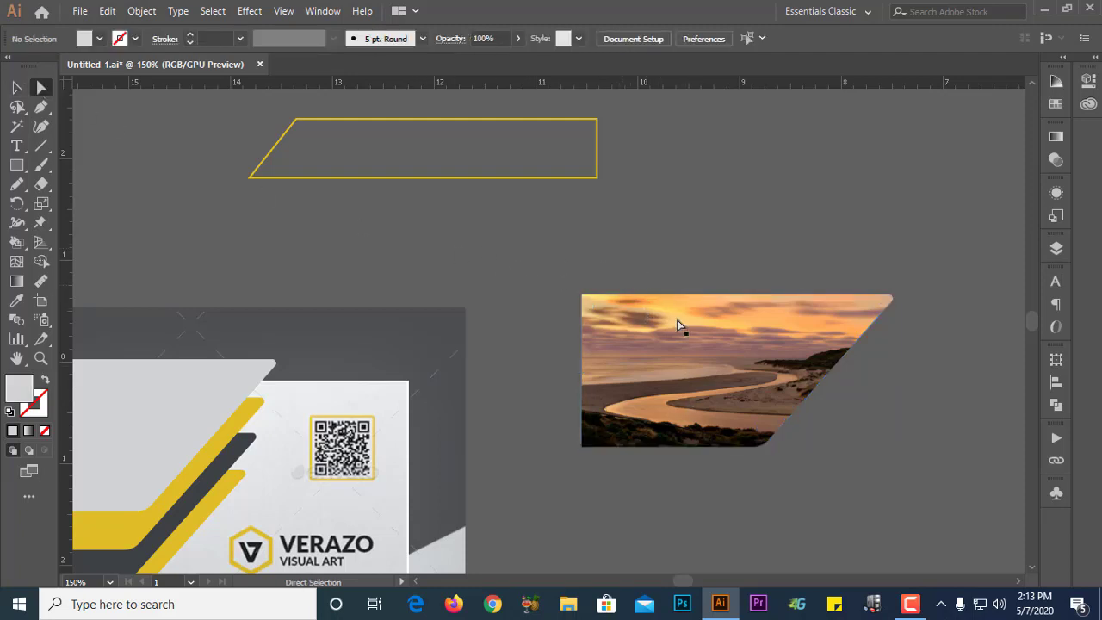
pyautogui.moveTo(725, 343); pyautogui.dragTo(661, 352)
pyautogui.moveTo(742, 361); pyautogui.dragTo(708, 365)
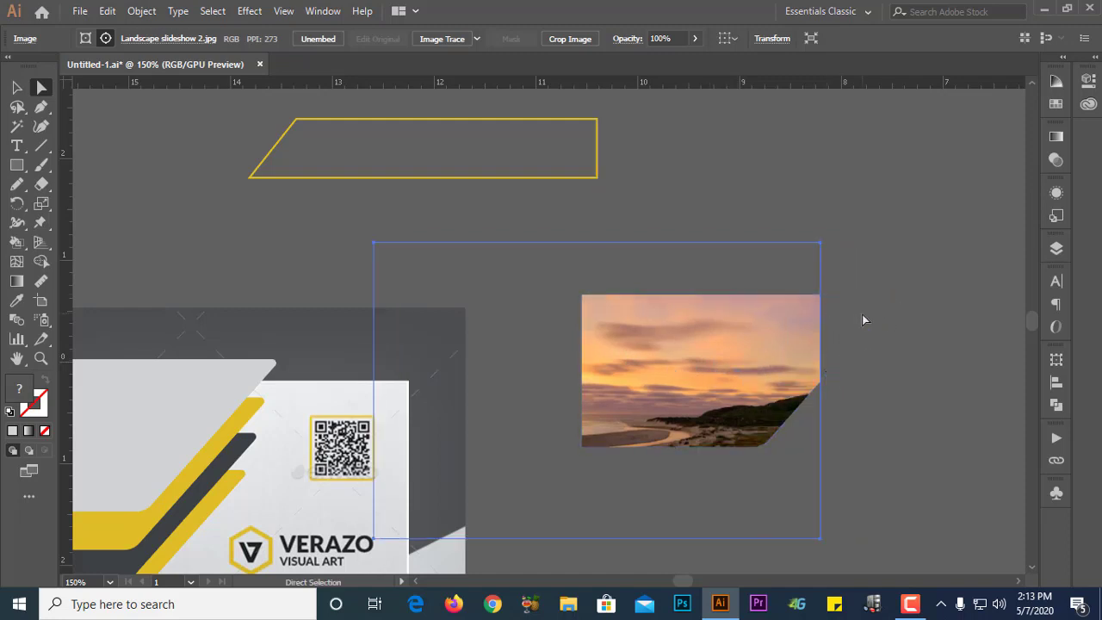
pyautogui.moveTo(819, 385); pyautogui.dragTo(890, 302)
pyautogui.moveTo(652, 359); pyautogui.dragTo(714, 354)
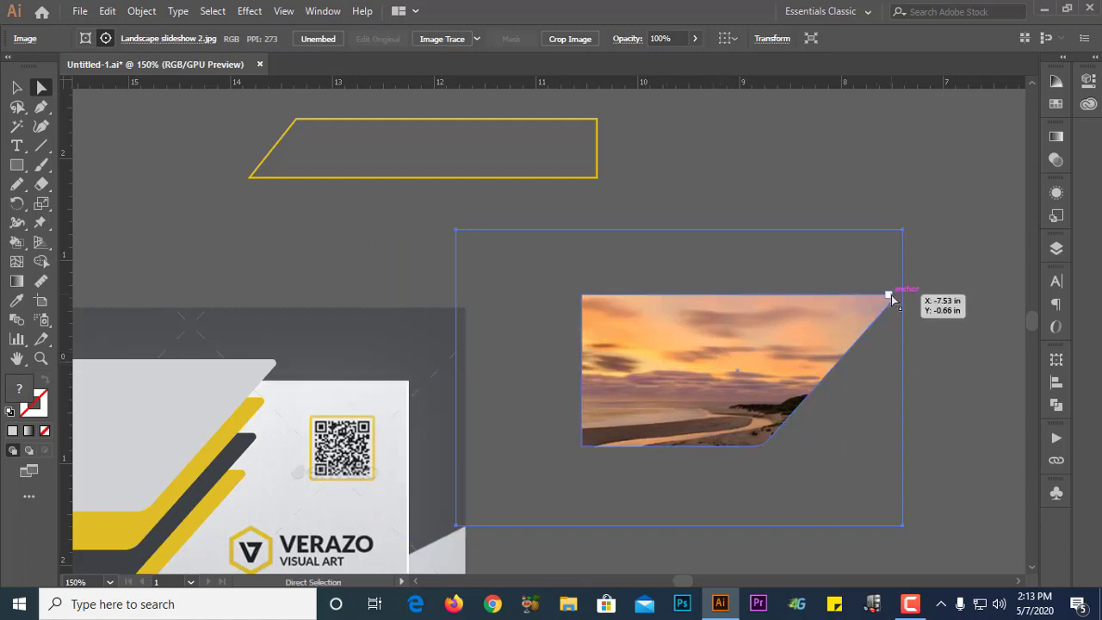
# Step: Scale the landscape image inside its mask down proportionally to about 3.4 in wide, shift it slightly down, and deselect it
pyautogui.press('ctrl')
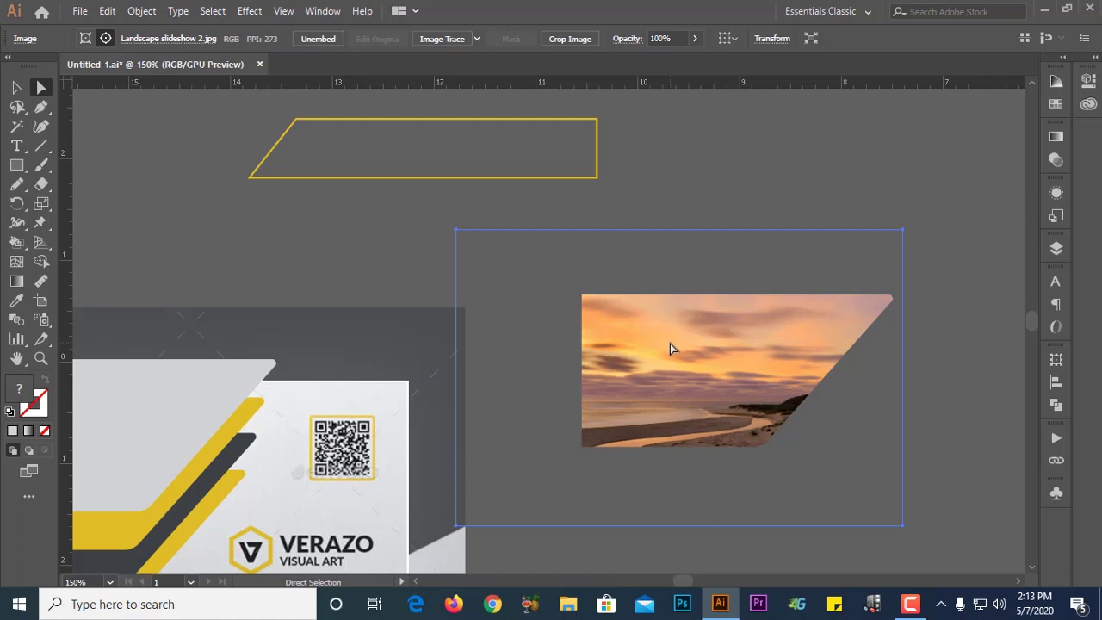
pyautogui.press('ctrl')
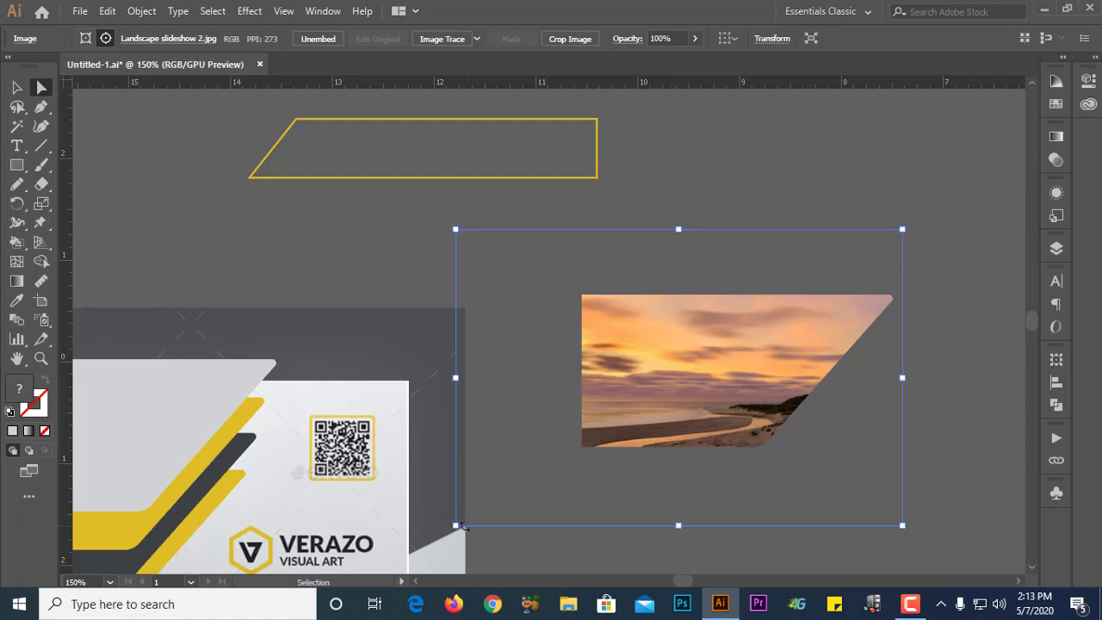
pyautogui.moveTo(457, 527); pyautogui.dragTo(551, 459)
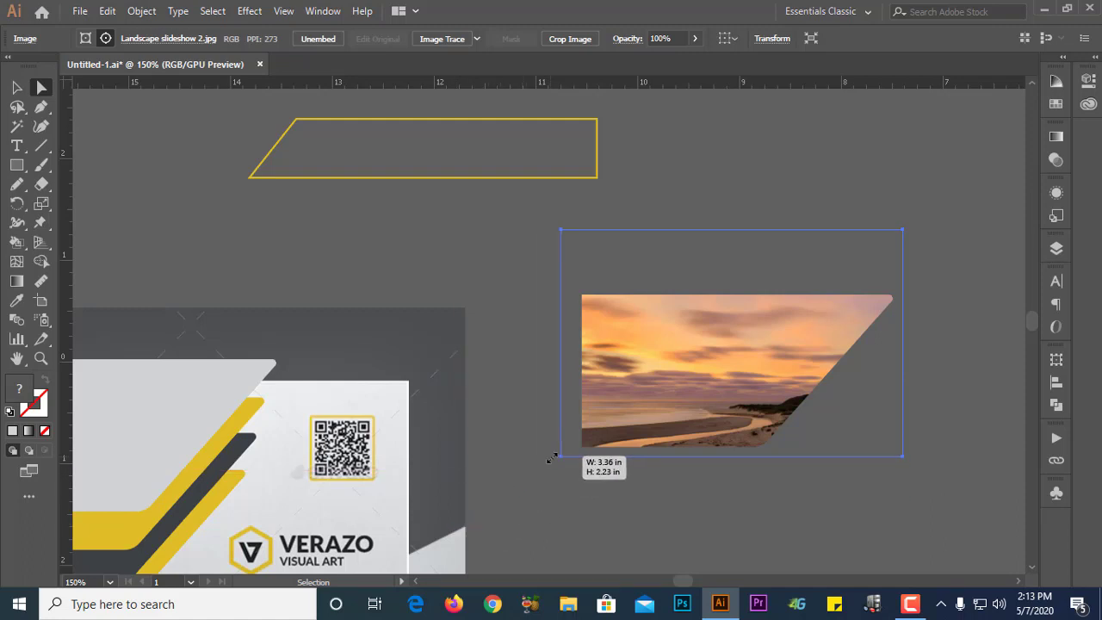
pyautogui.press('alt')
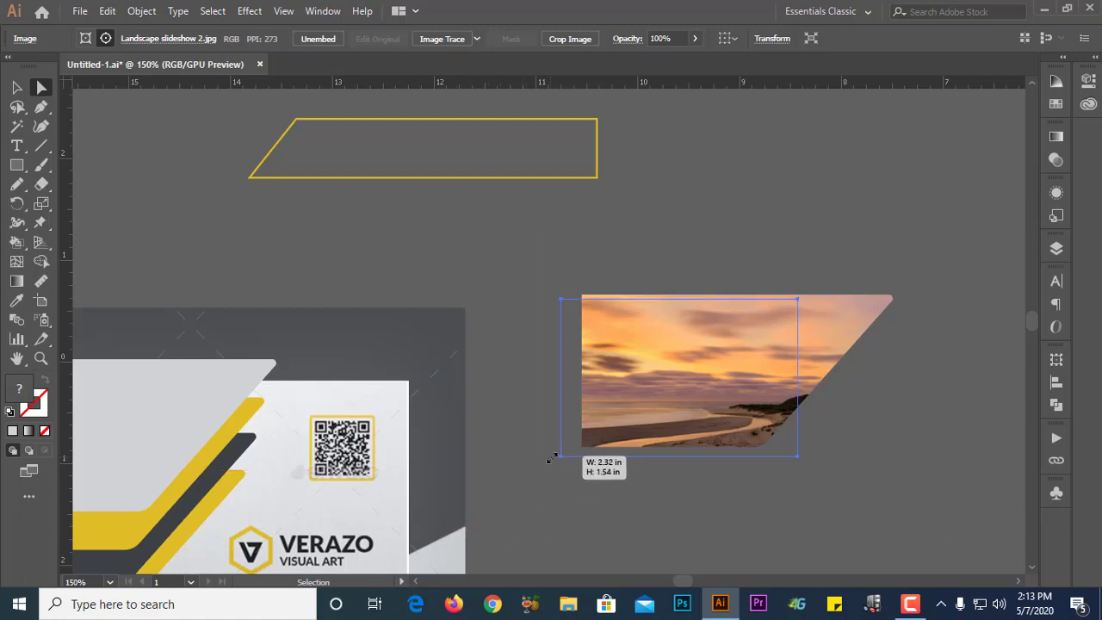
pyautogui.moveTo(552, 459)
pyautogui.mouseDown()
pyautogui.moveTo(568, 450)
pyautogui.moveTo(534, 480)
pyautogui.moveTo(553, 462)
pyautogui.mouseUp()
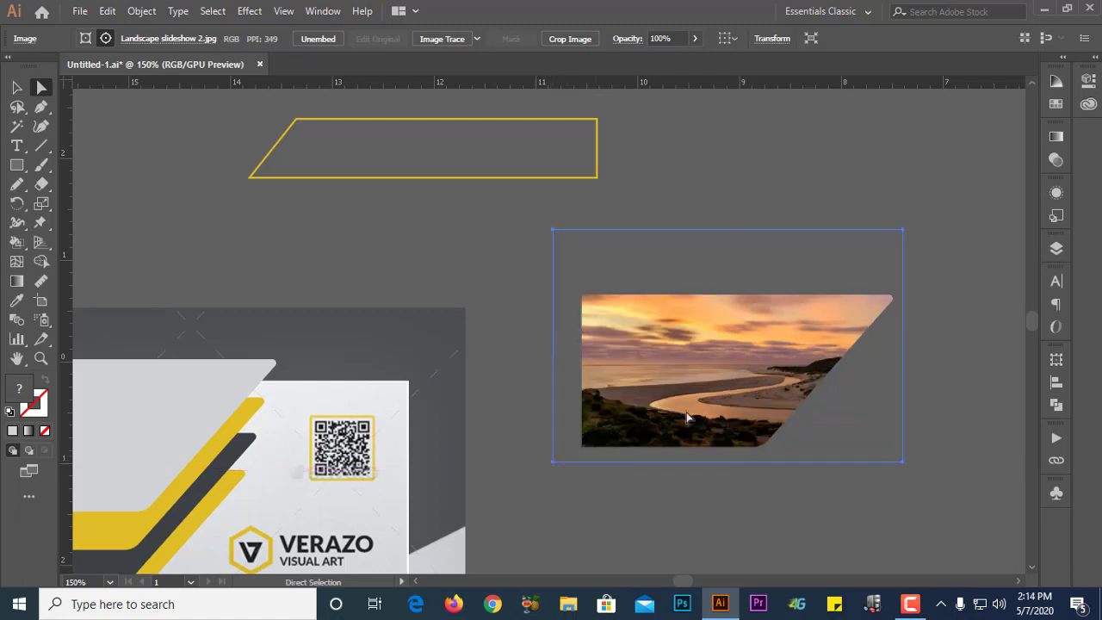
pyautogui.moveTo(770, 377); pyautogui.dragTo(749, 388)
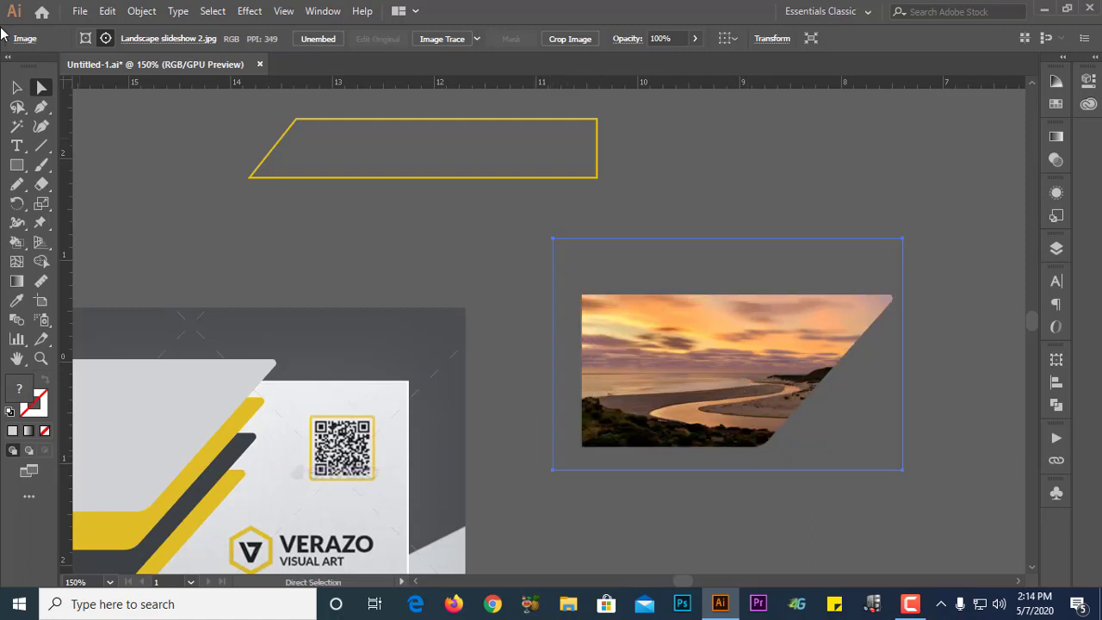
pyautogui.click(16, 87)
pyautogui.click(558, 273)
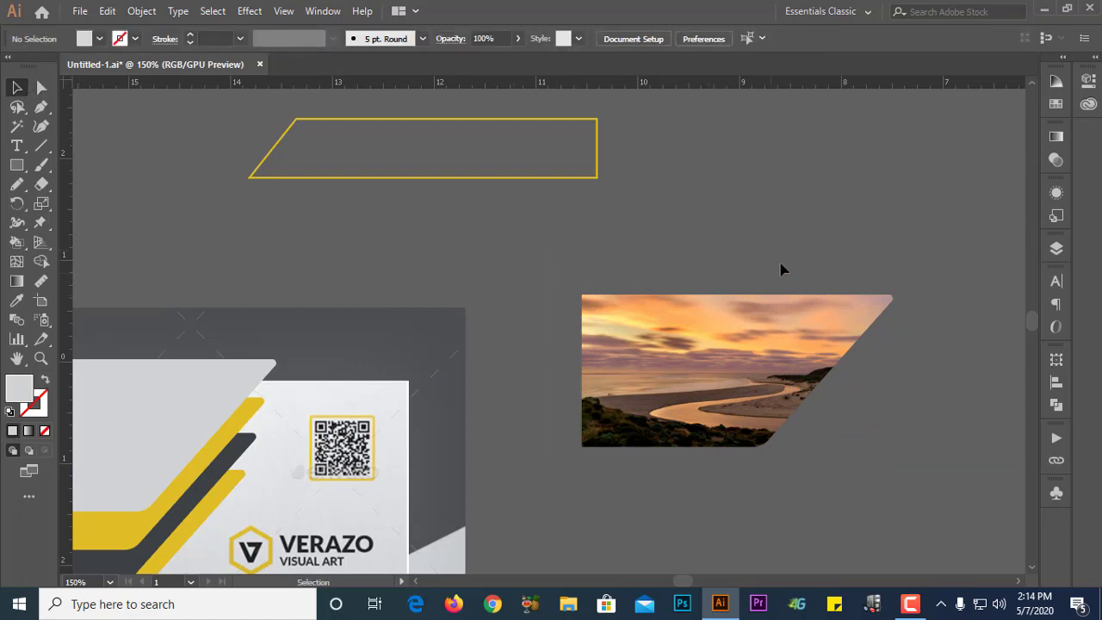
# Step: Move the masked landscape onto the card's light gray top shape, aligning its edges with that shape, and deselect it
pyautogui.scroll(-2, 783, 270)
pyautogui.scroll(-1, 778, 258)
pyautogui.scroll(1, 503, 309)
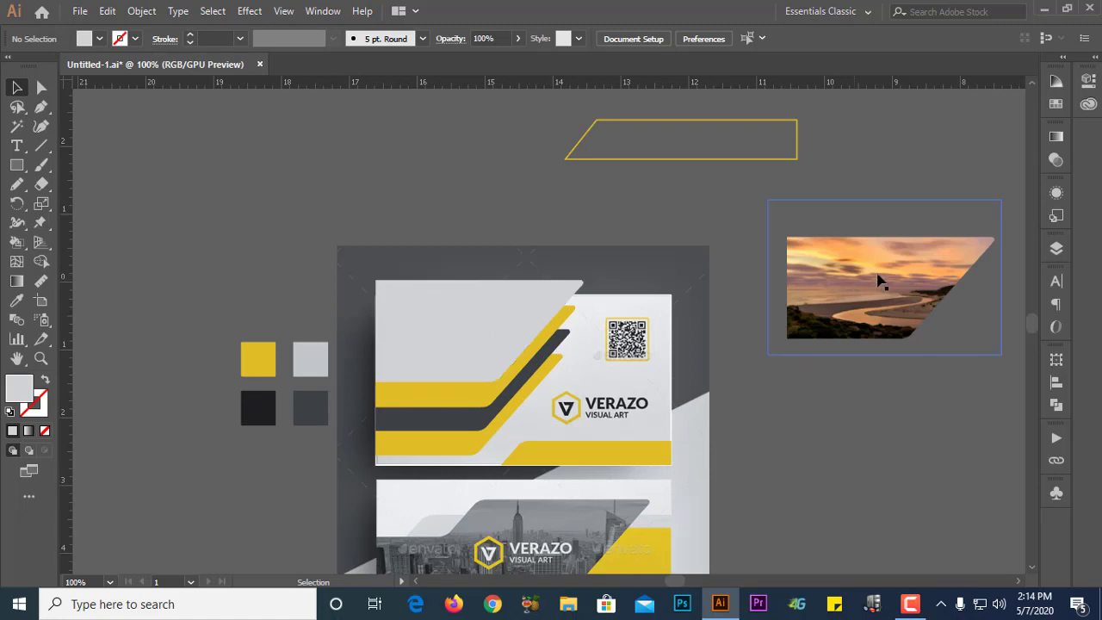
pyautogui.moveTo(833, 270); pyautogui.dragTo(475, 290)
pyautogui.scroll(3, 458, 326)
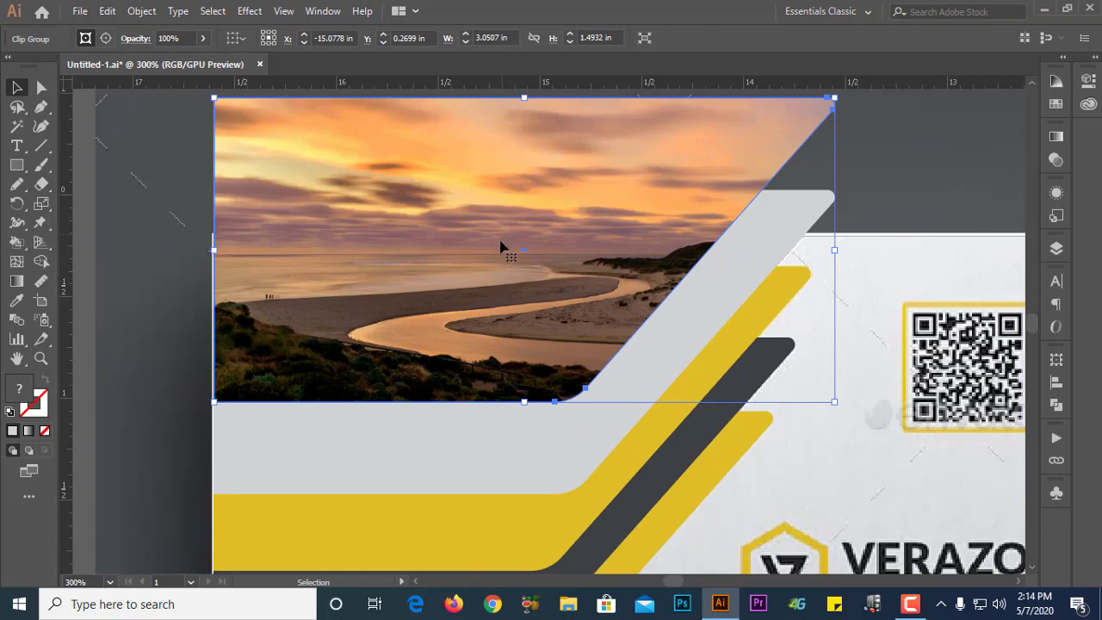
pyautogui.moveTo(479, 314); pyautogui.dragTo(475, 373)
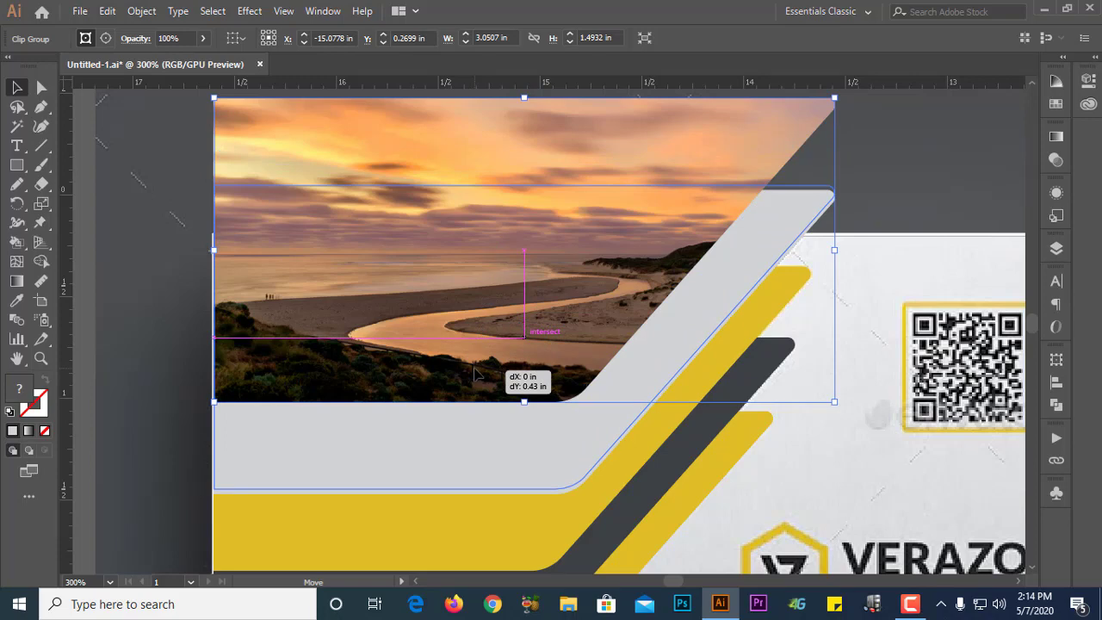
pyautogui.moveTo(474, 374); pyautogui.dragTo(475, 380)
pyautogui.scroll(5, 215, 487)
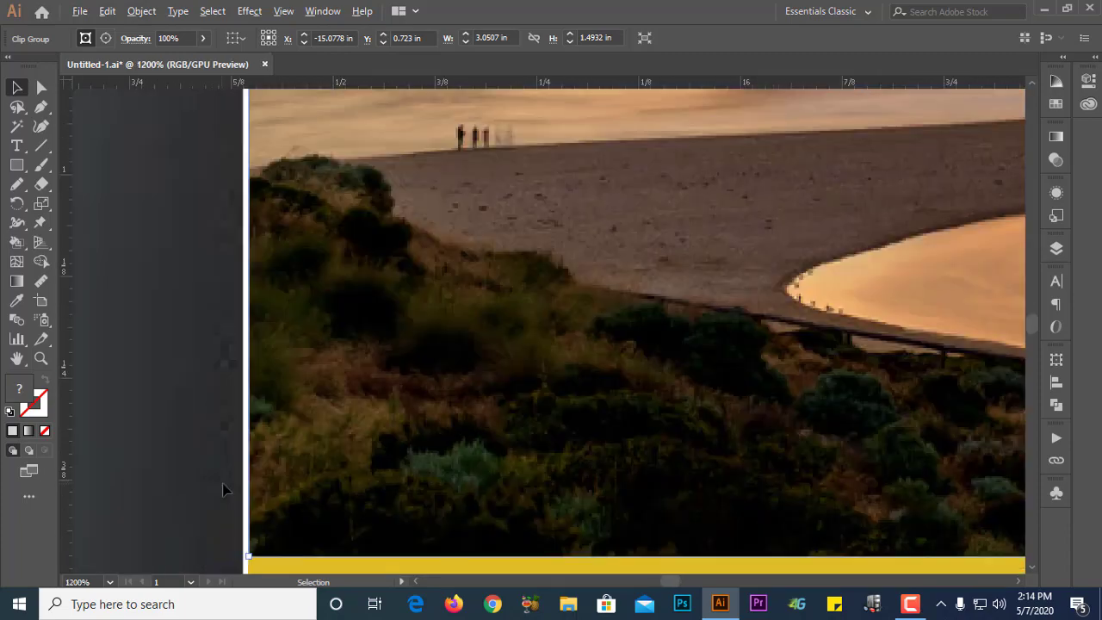
pyautogui.scroll(-3, 226, 436)
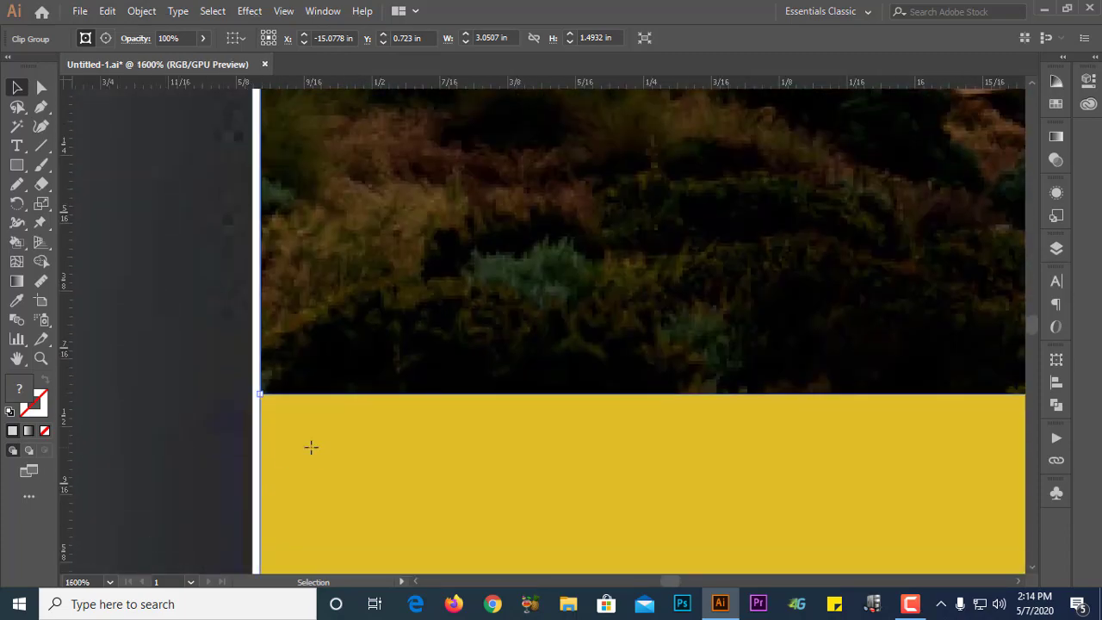
pyautogui.click(310, 446)
pyautogui.scroll(-5, 197, 379)
pyautogui.click(196, 380)
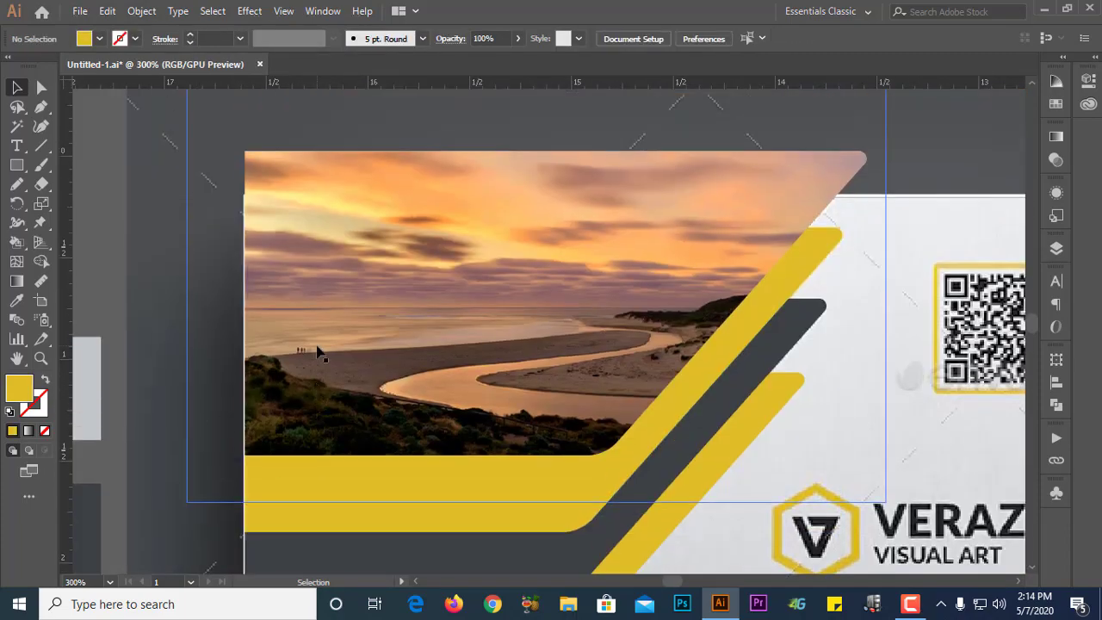
# Step: Try the masked landscape at 51% opacity, and restore it to 100%
pyautogui.scroll(-2, 315, 331)
pyautogui.click(463, 283)
pyautogui.scroll(4, 469, 288)
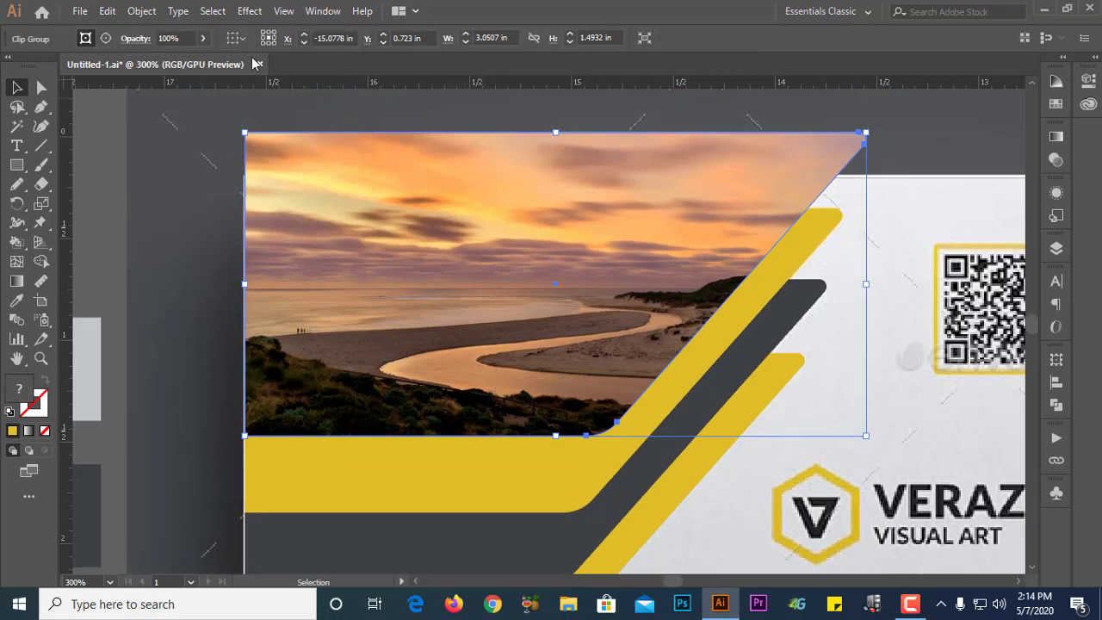
pyautogui.click(204, 38)
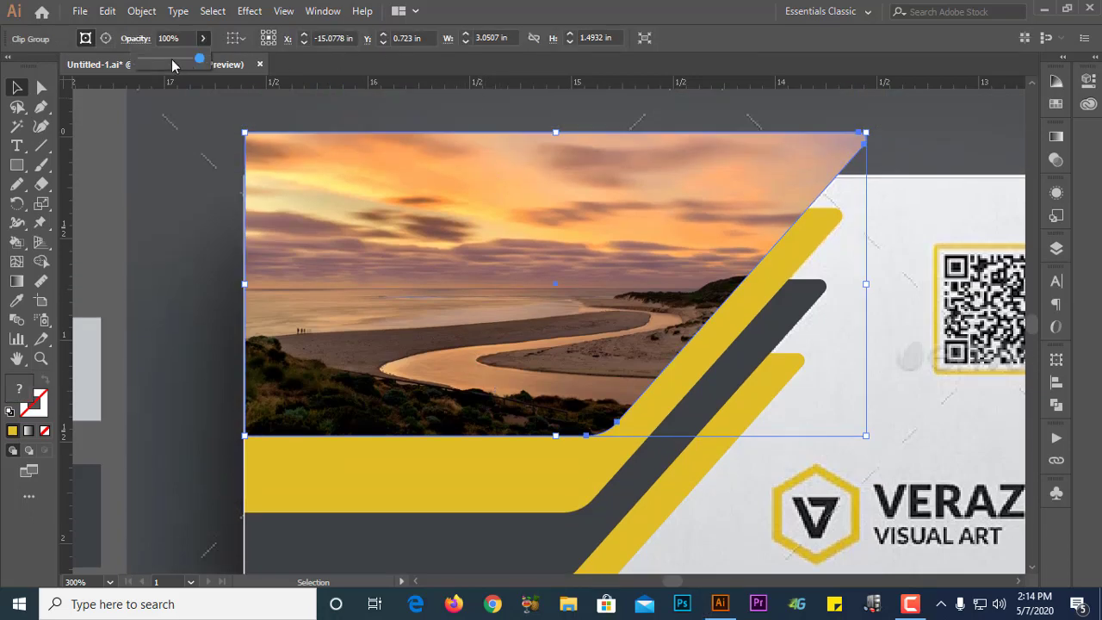
pyautogui.click(172, 59)
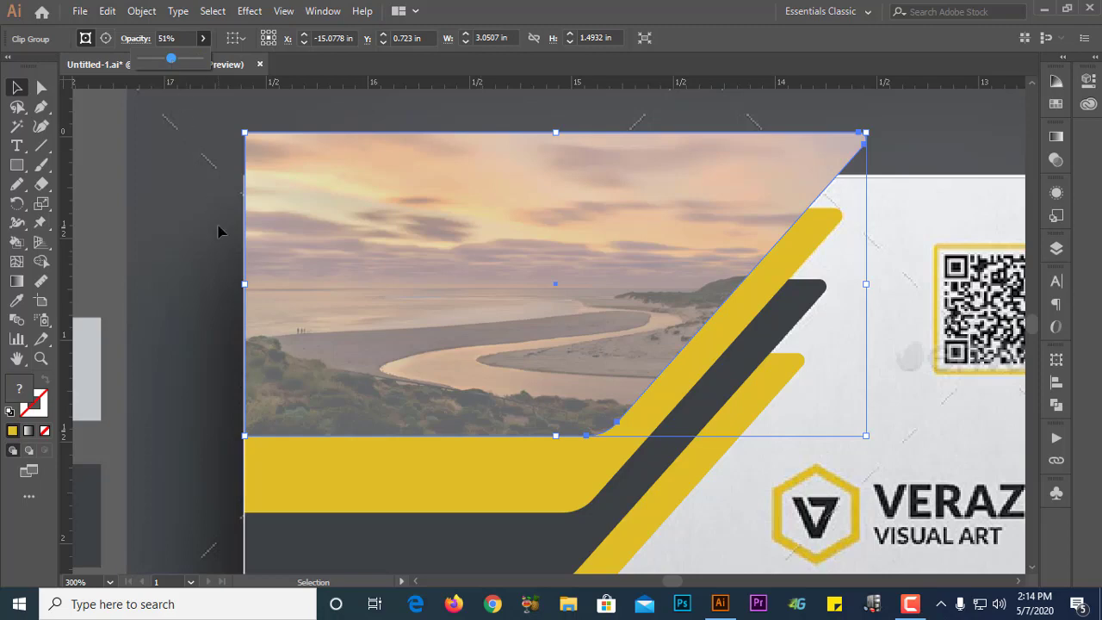
pyautogui.press('a')
pyautogui.moveTo(186, 57); pyautogui.dragTo(235, 60)
pyautogui.click(167, 187)
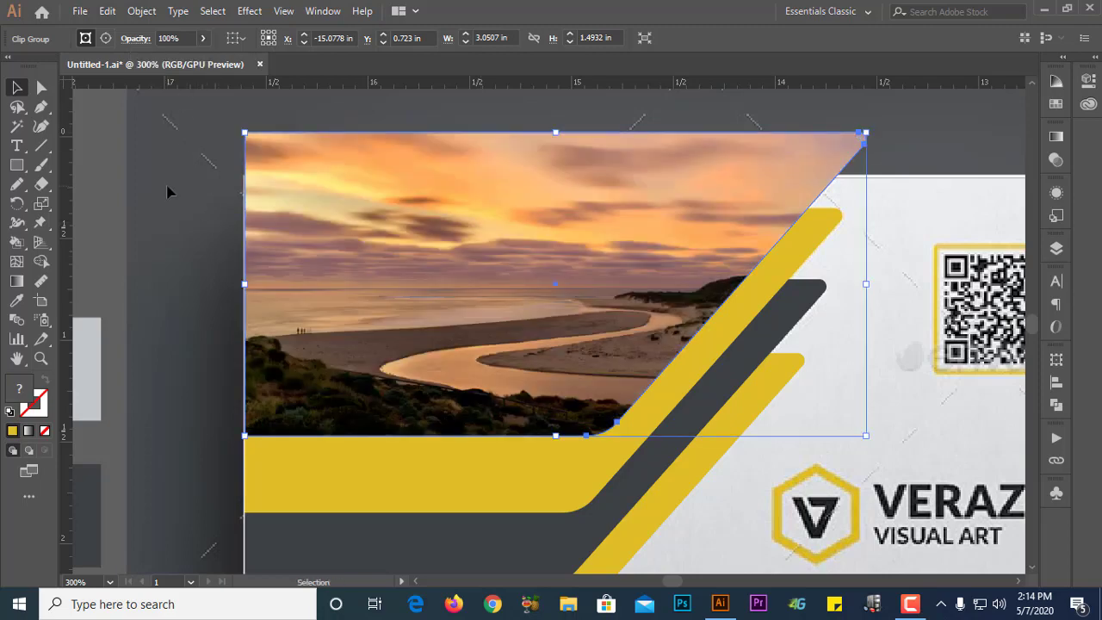
# Step: Try deleting the masked landscape from the card to expose the light gray shape, and undo the deletion
pyautogui.click(357, 329)
pyautogui.press('a')
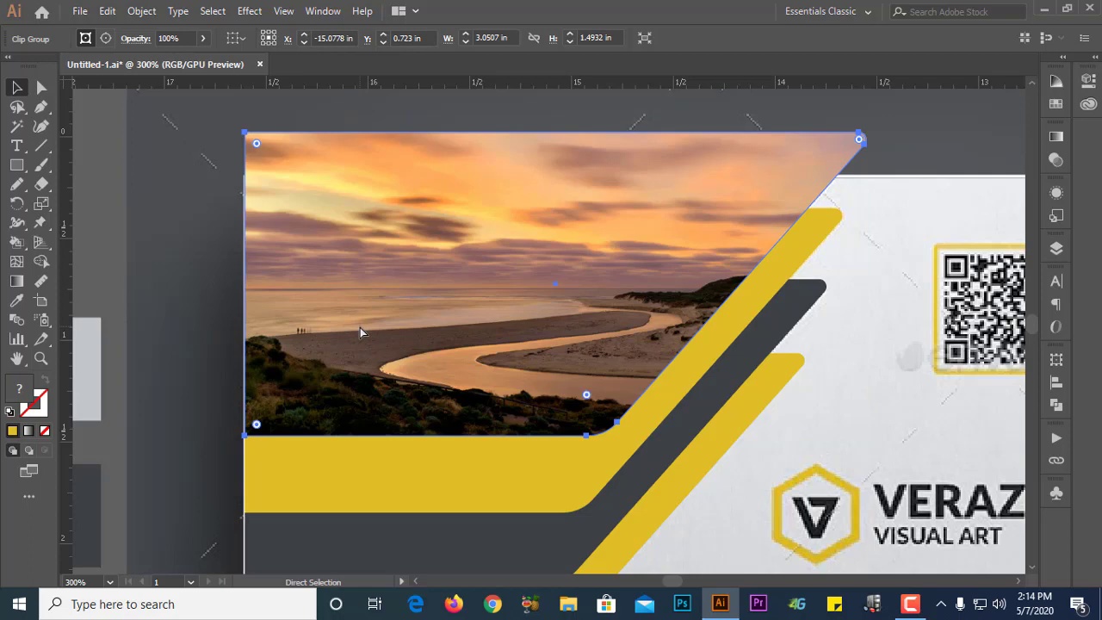
pyautogui.press('v')
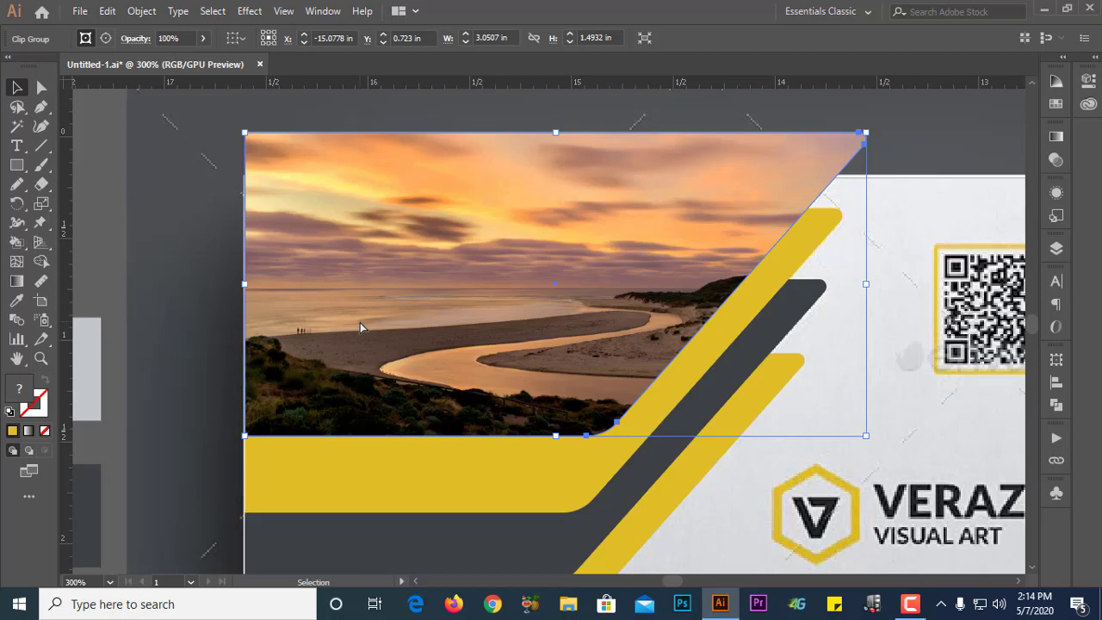
pyautogui.press('a')
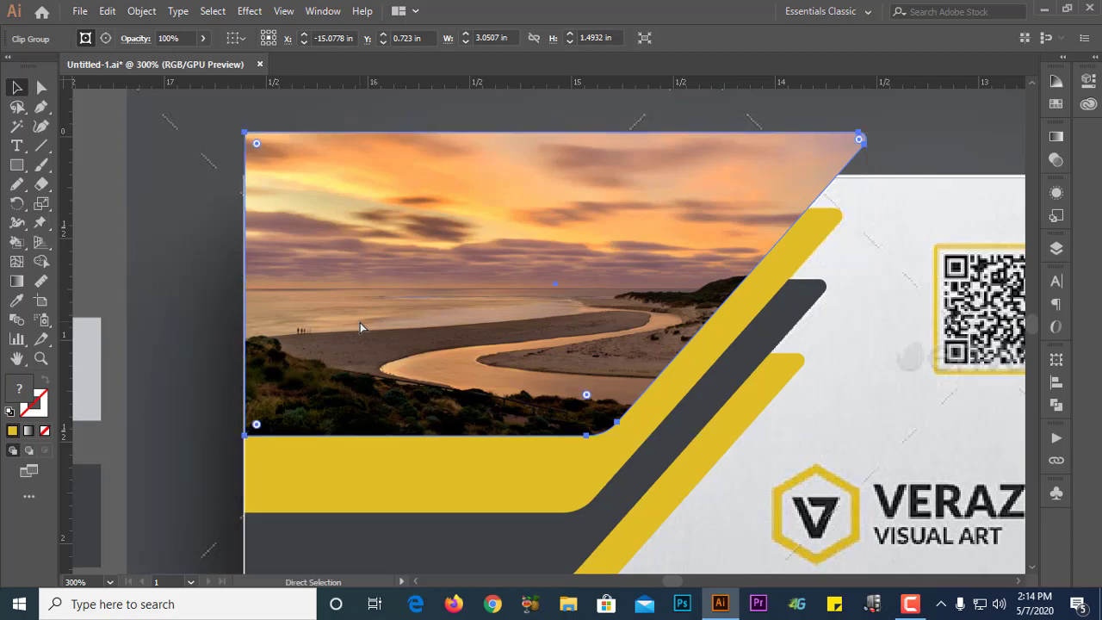
pyautogui.press('Delete')
pyautogui.press('v')
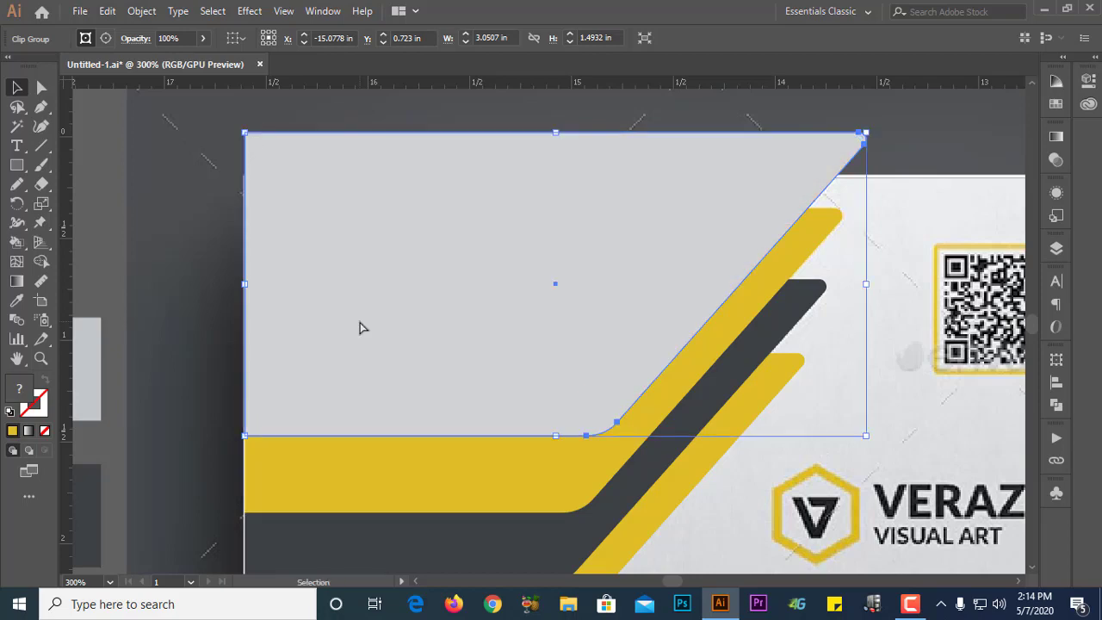
pyautogui.click(187, 229)
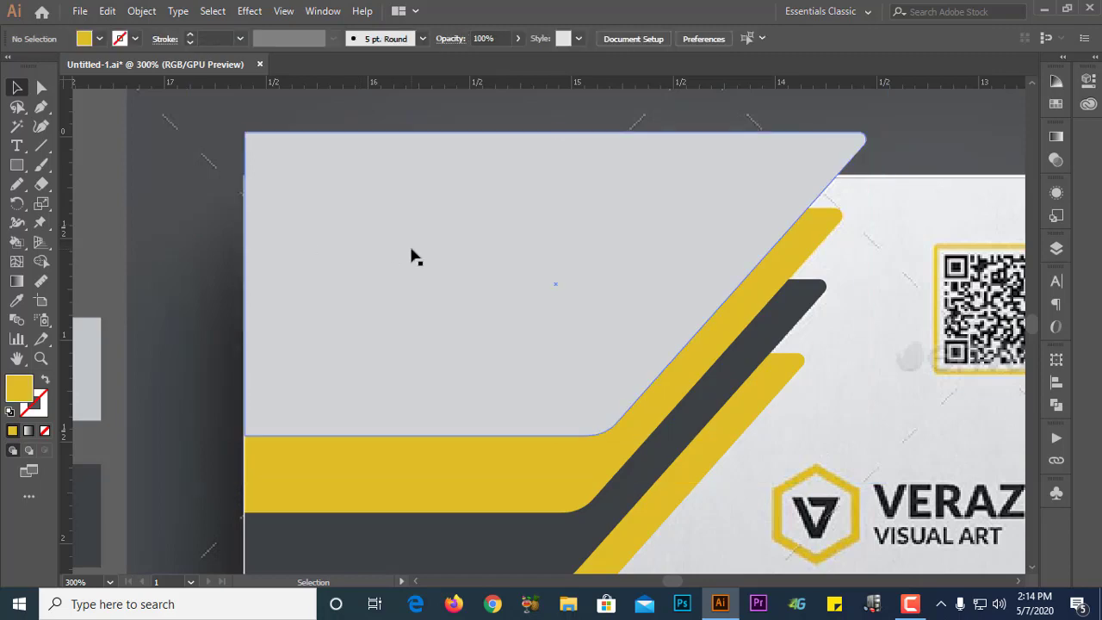
pyautogui.click(411, 249)
pyautogui.hotkey('ctrl', 'z')
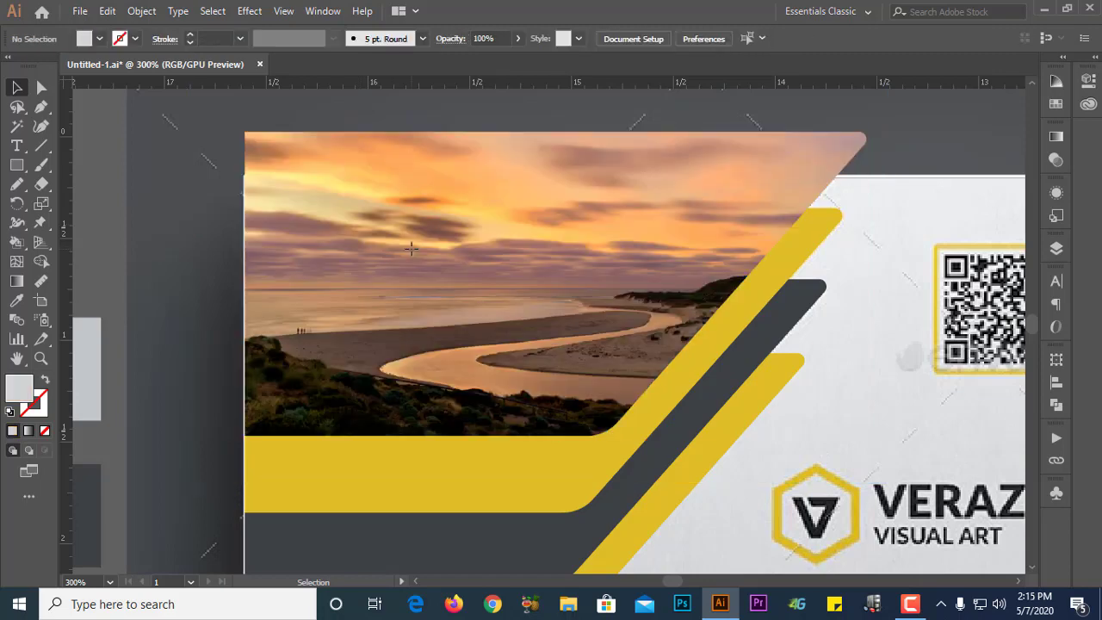
# Step: Check the card's stacked slanted shapes one by one, from the lowest yellow band up to the masked landscape
pyautogui.hotkey('ctrl', '1')
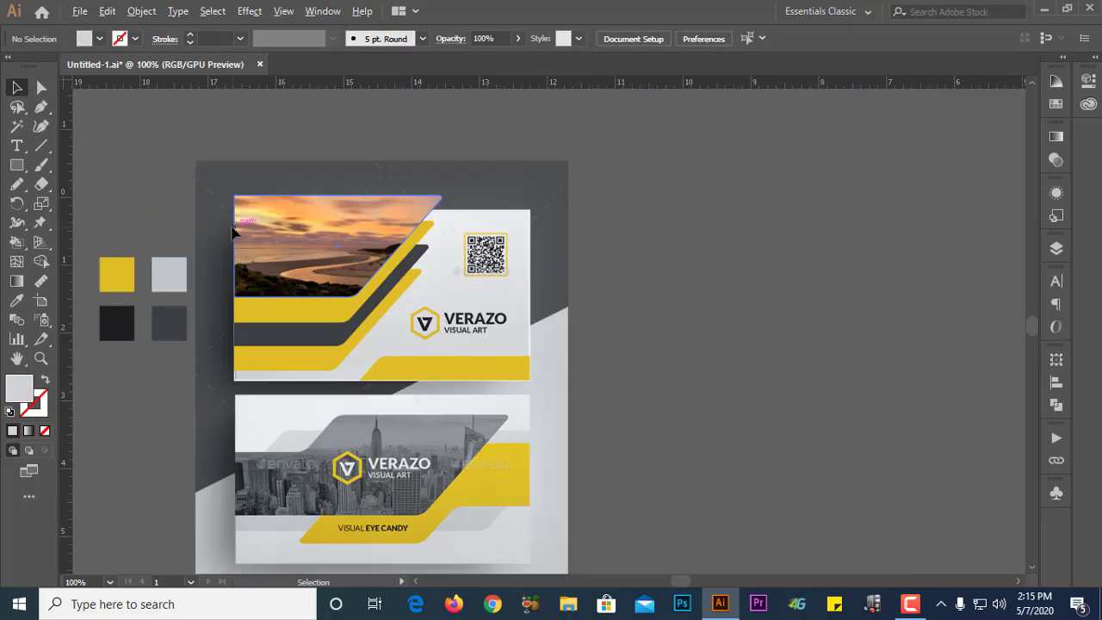
pyautogui.scroll(1, 218, 292)
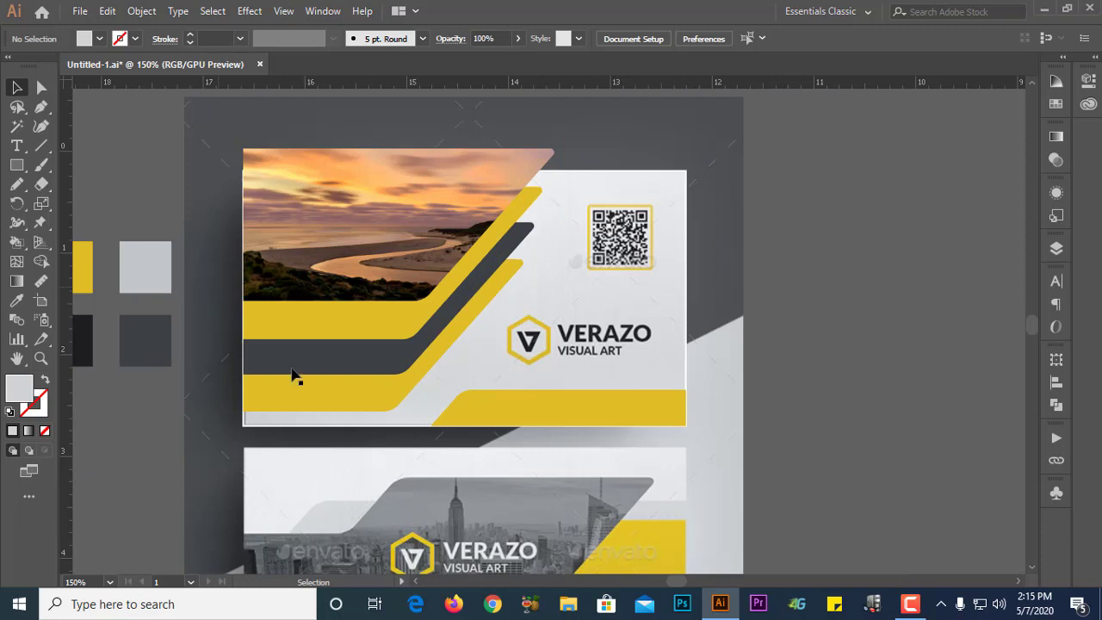
pyautogui.click(494, 410)
pyautogui.click(387, 393)
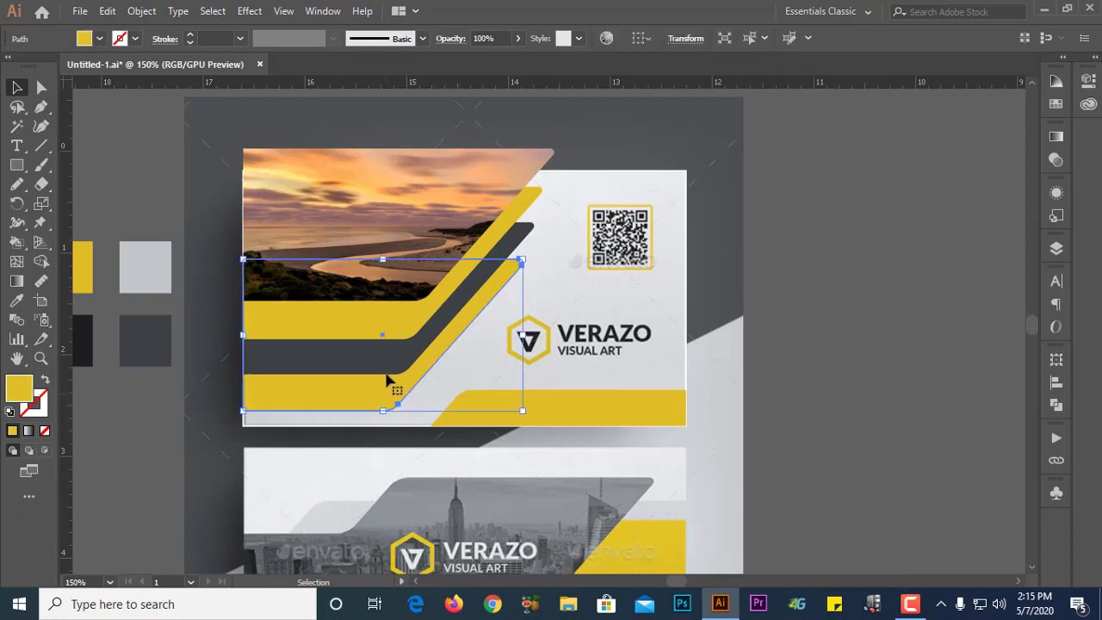
pyautogui.click(384, 354)
pyautogui.click(373, 323)
pyautogui.click(373, 277)
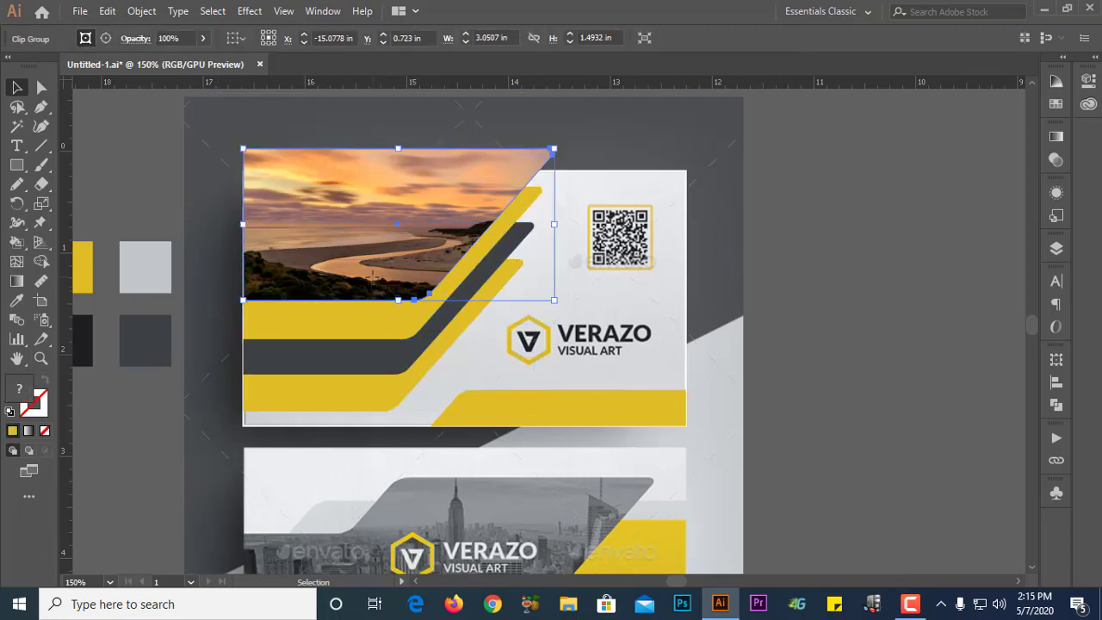
# Step: Draw a square over the reference's QR code, matching the outer edges of its yellow frame
pyautogui.click(681, 305)
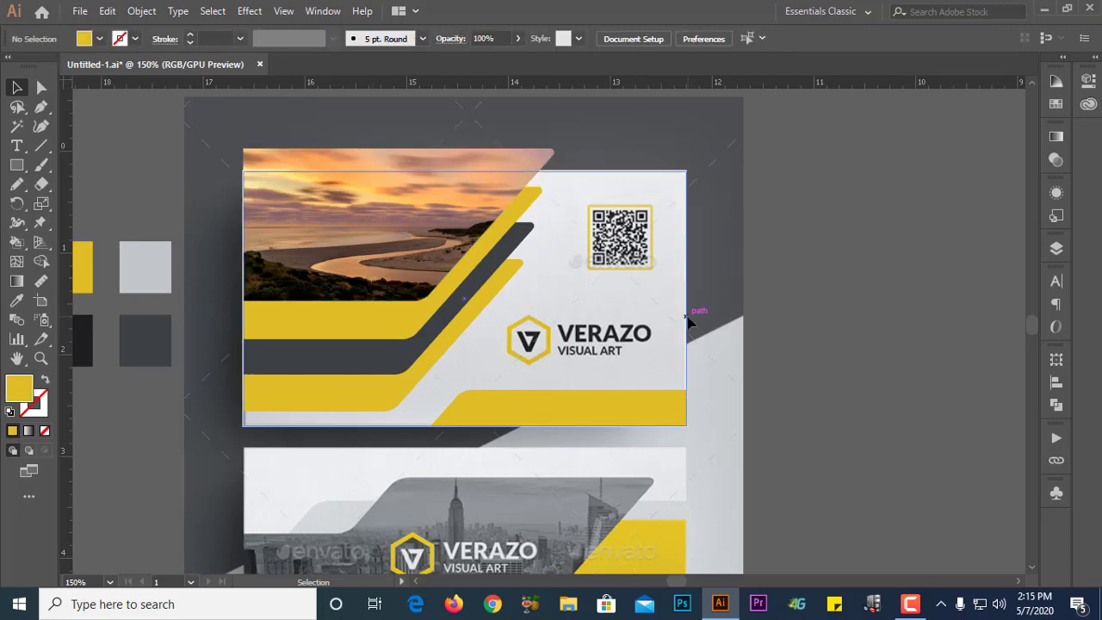
pyautogui.click(686, 315)
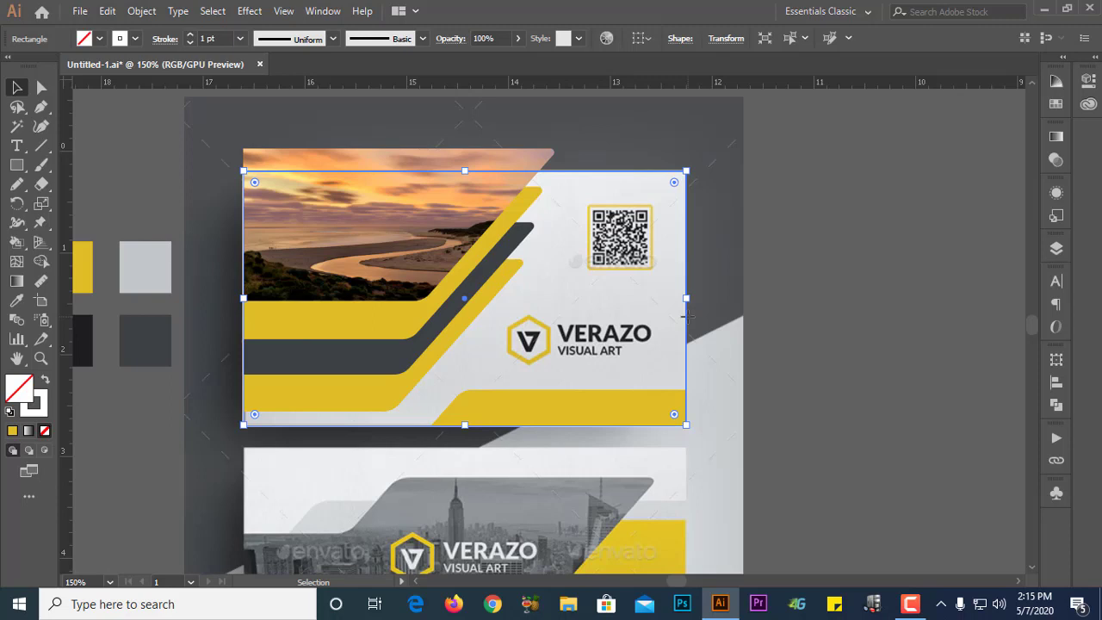
pyautogui.keyDown('alt'); pyautogui.scroll(2, 665, 265); pyautogui.keyUp('alt')
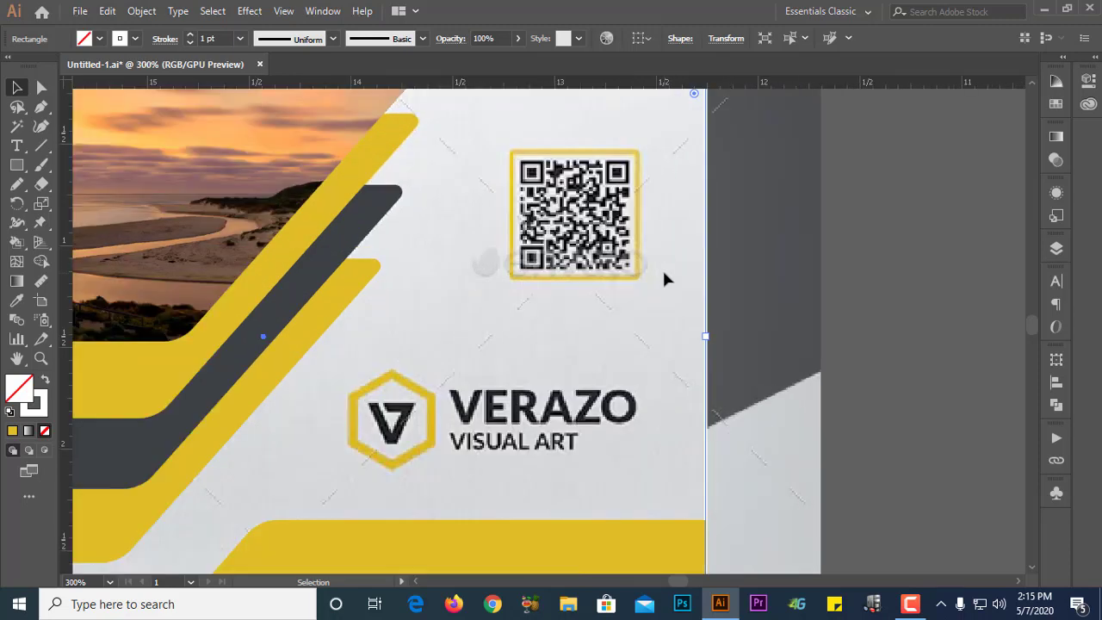
pyautogui.press('m')
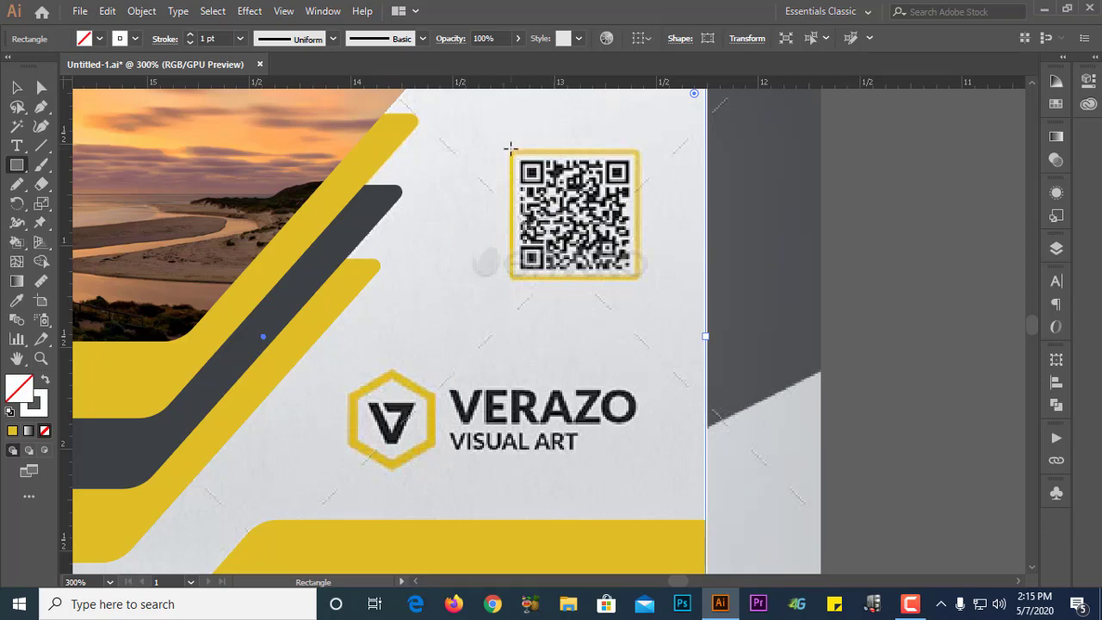
pyautogui.moveTo(512, 153)
pyautogui.mouseDown()
pyautogui.moveTo(611, 262)
pyautogui.moveTo(639, 277)
pyautogui.mouseUp()
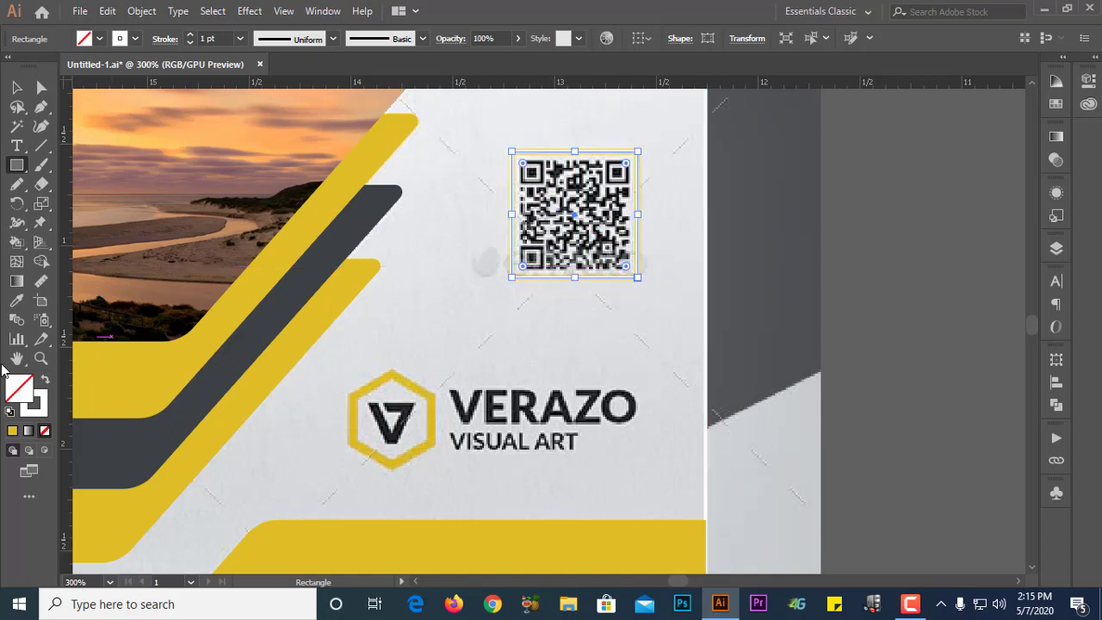
# Step: Give the QR code square a 2 pt yellow DFBE28 outline with no fill, and deselect it
pyautogui.click(12, 431)
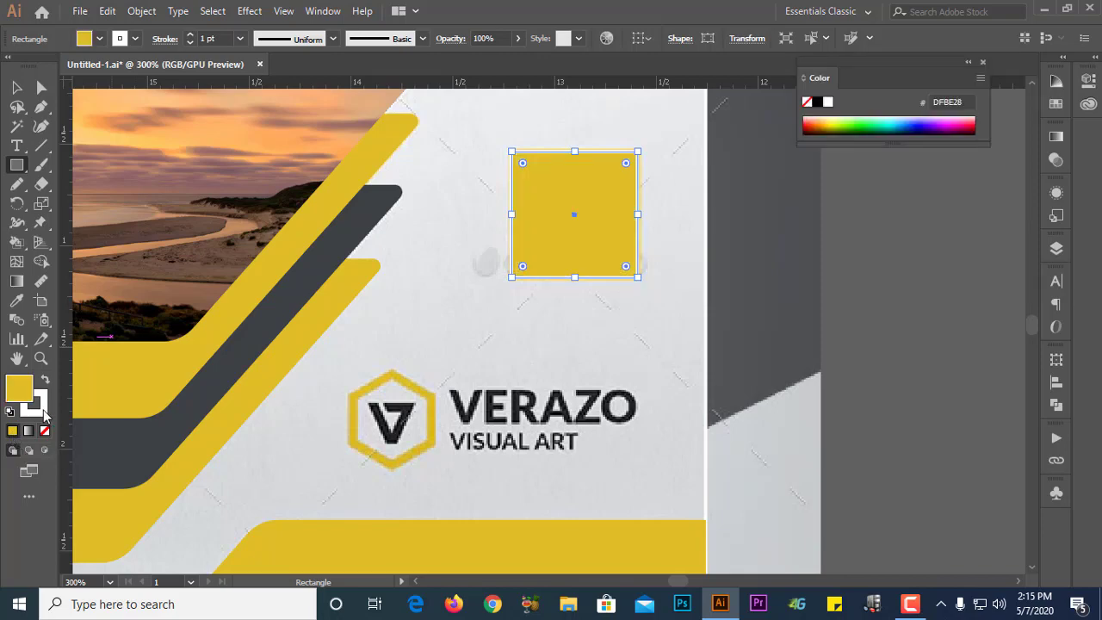
pyautogui.click(130, 37)
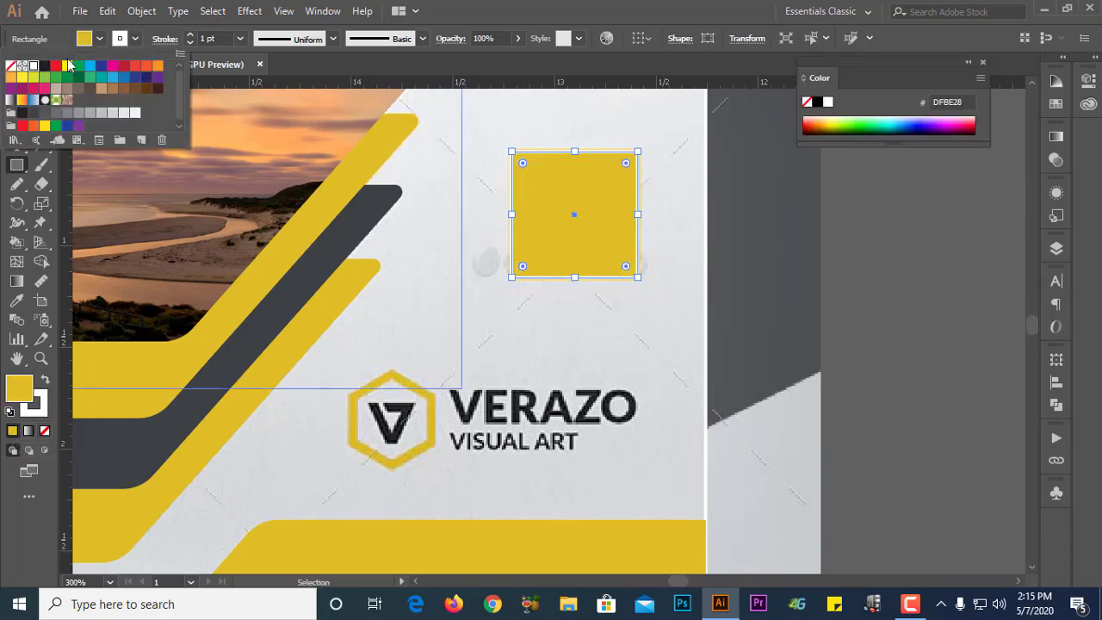
pyautogui.click(11, 66)
pyautogui.click(99, 35)
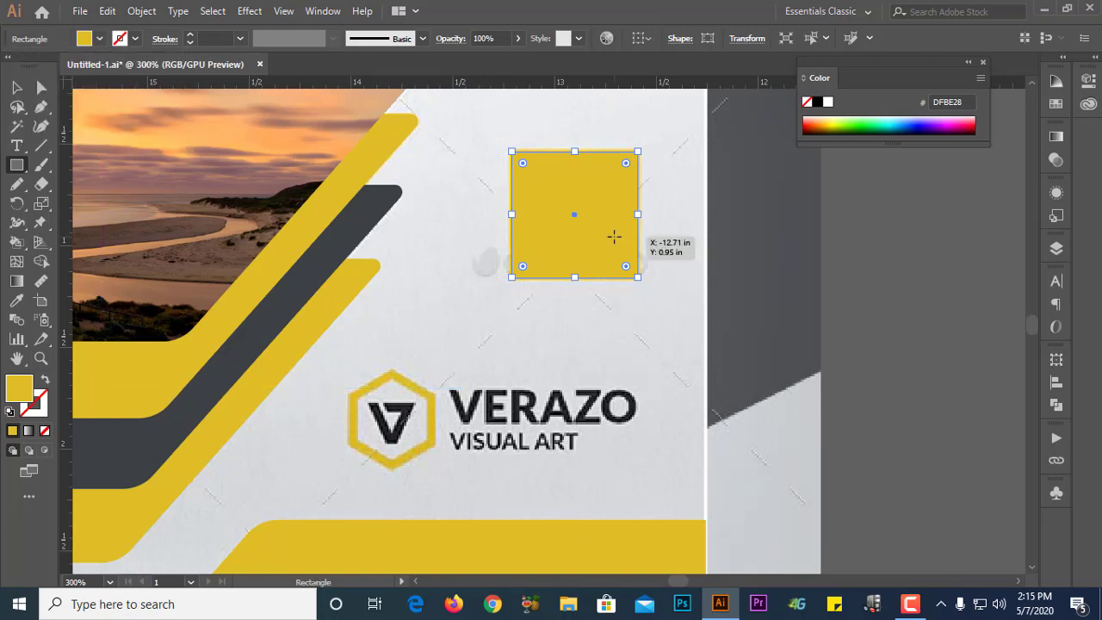
pyautogui.hotkey('shift', 'x')
pyautogui.press('v')
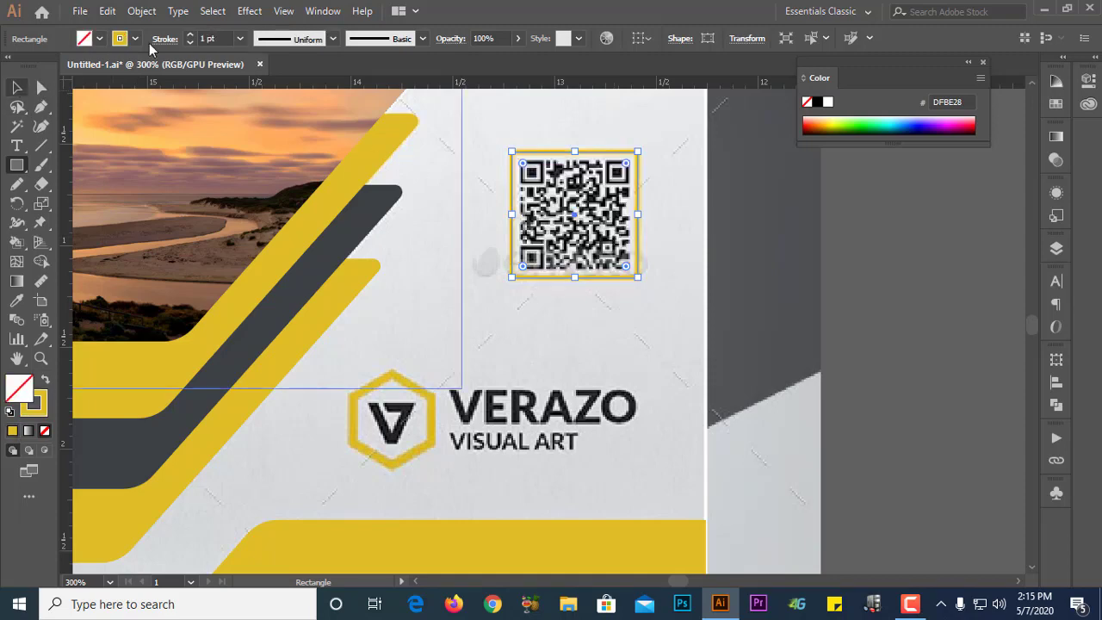
pyautogui.click(189, 34)
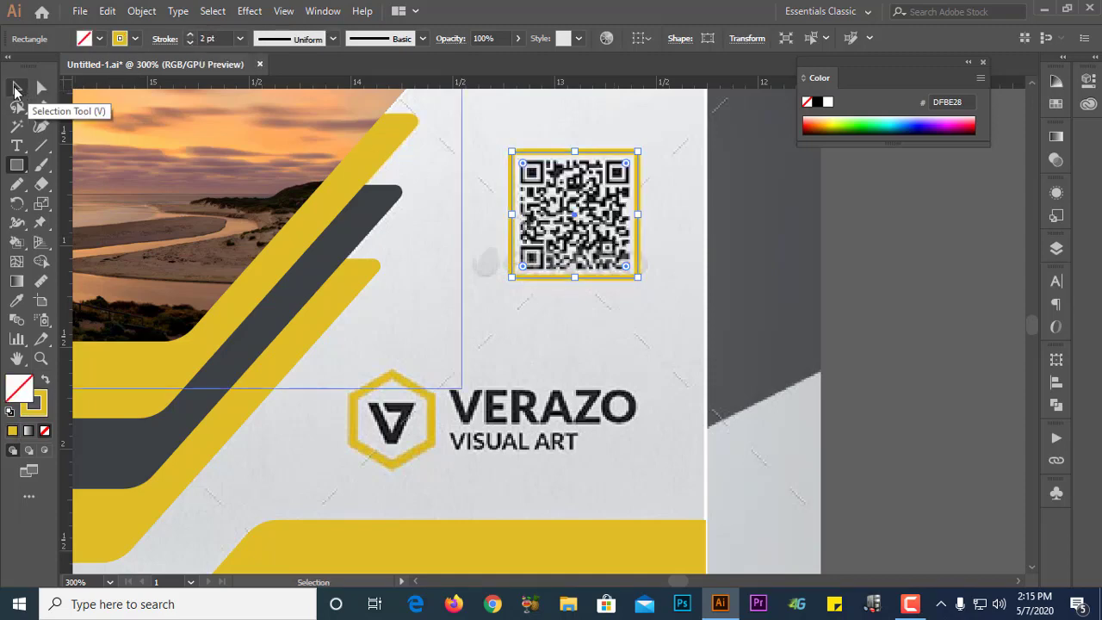
pyautogui.click(15, 88)
pyautogui.scroll(-3, 556, 240)
pyautogui.click(698, 277)
# Step: Swap the card rectangle's fill and stroke so it becomes a solid white background without an outline
pyautogui.scroll(2, 563, 298)
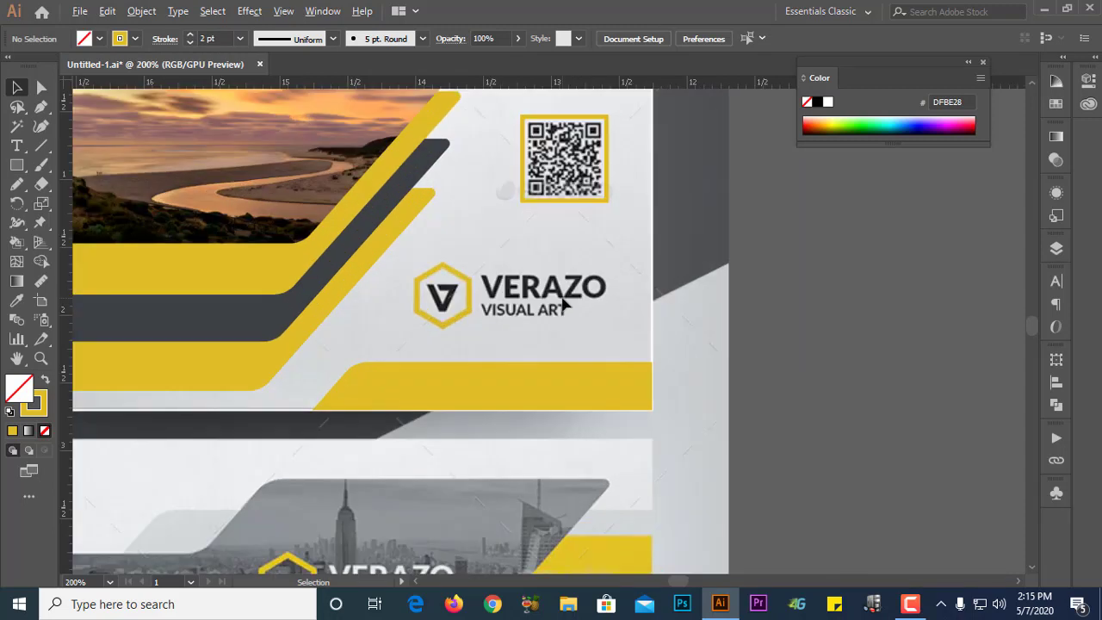
pyautogui.scroll(-1, 563, 298)
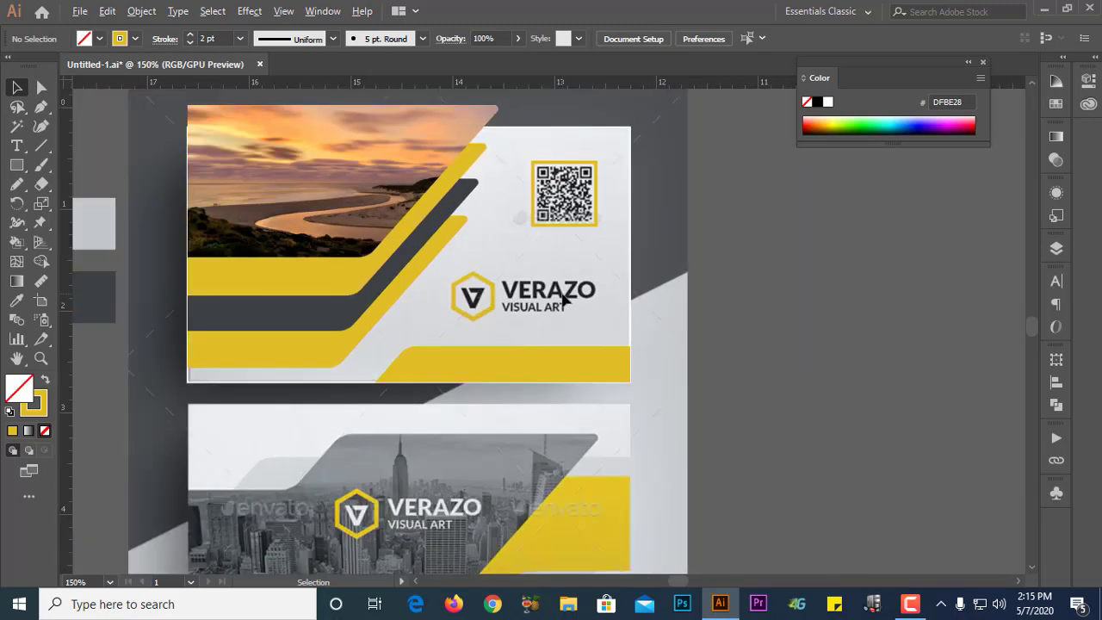
pyautogui.click(484, 368)
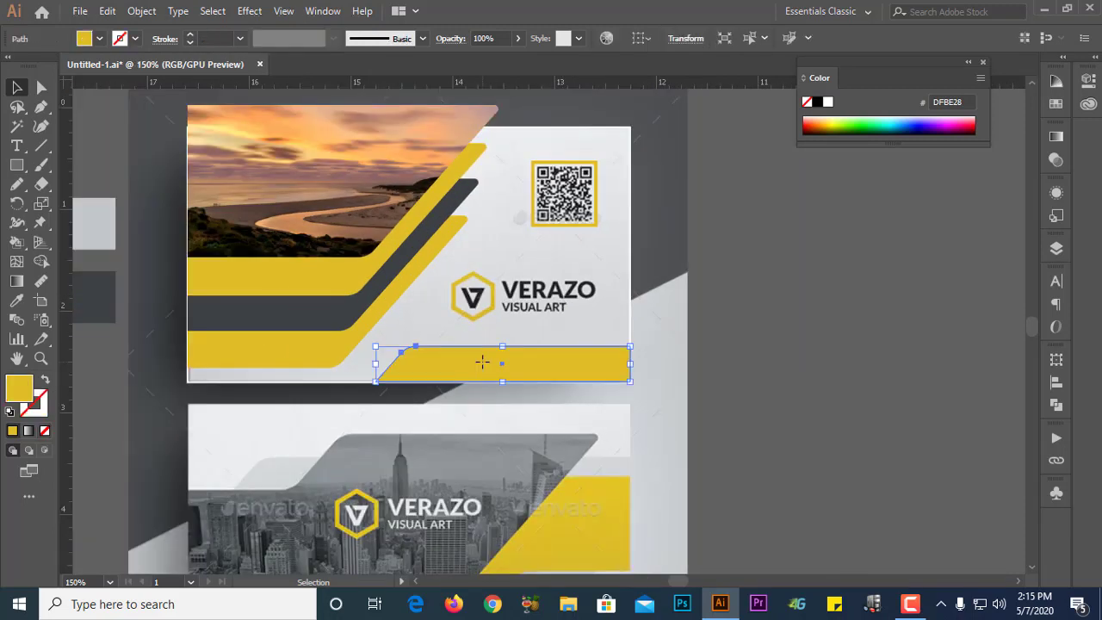
pyautogui.click(629, 306)
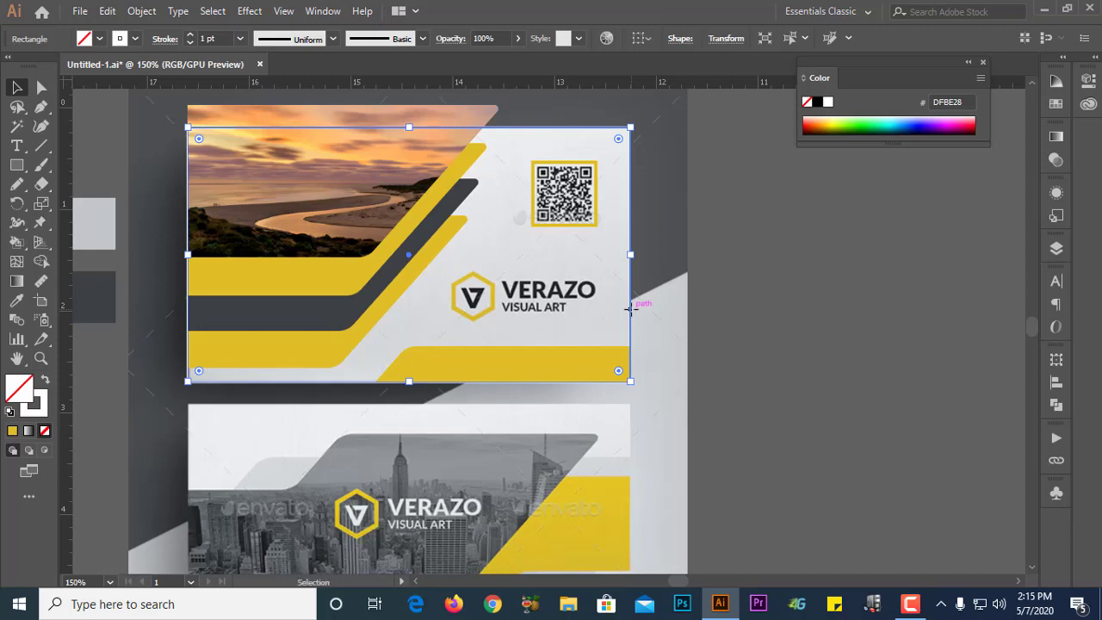
pyautogui.hotkey('shift', 'x')
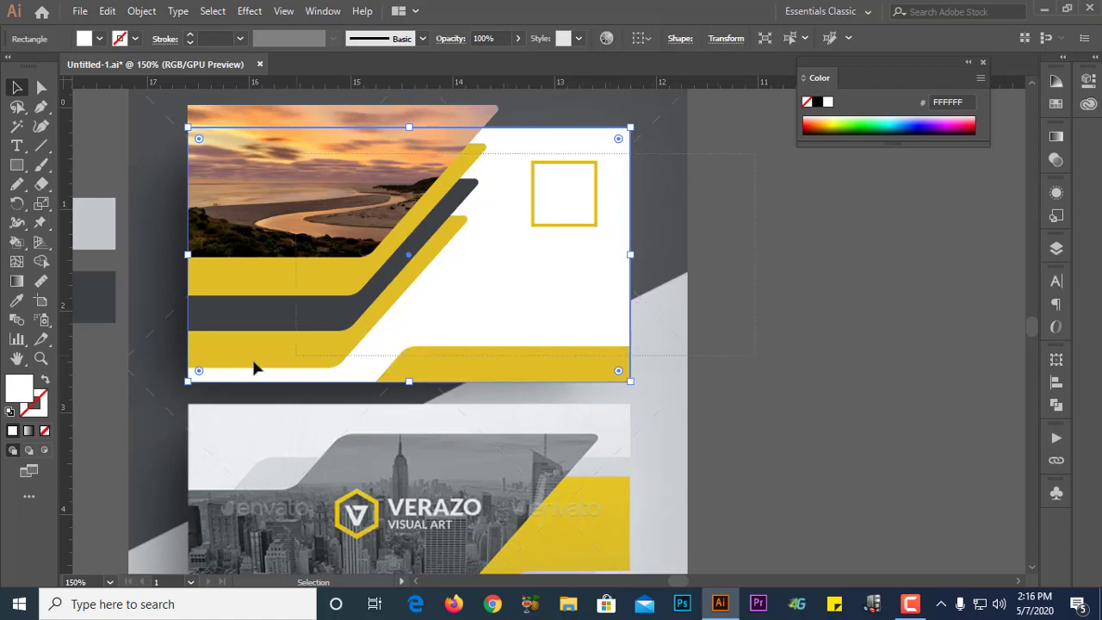
# Step: Select all of the card's shapes and move them together onto the empty canvas to the right of the reference image
pyautogui.hotkey('ctrl', 'a')
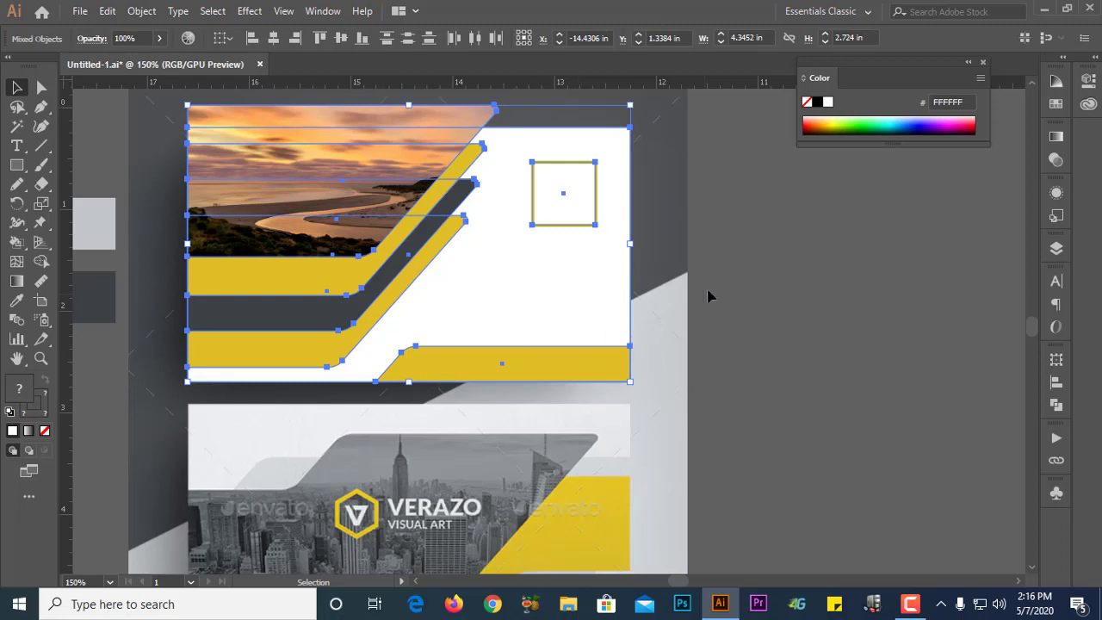
pyautogui.click(732, 272)
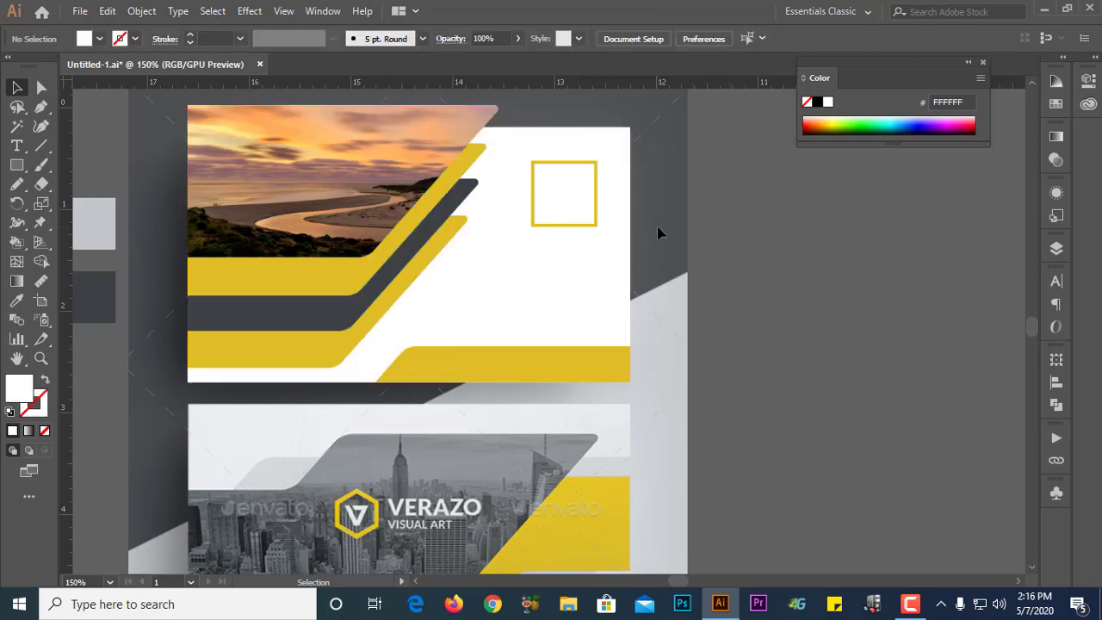
pyautogui.scroll(1, 663, 237)
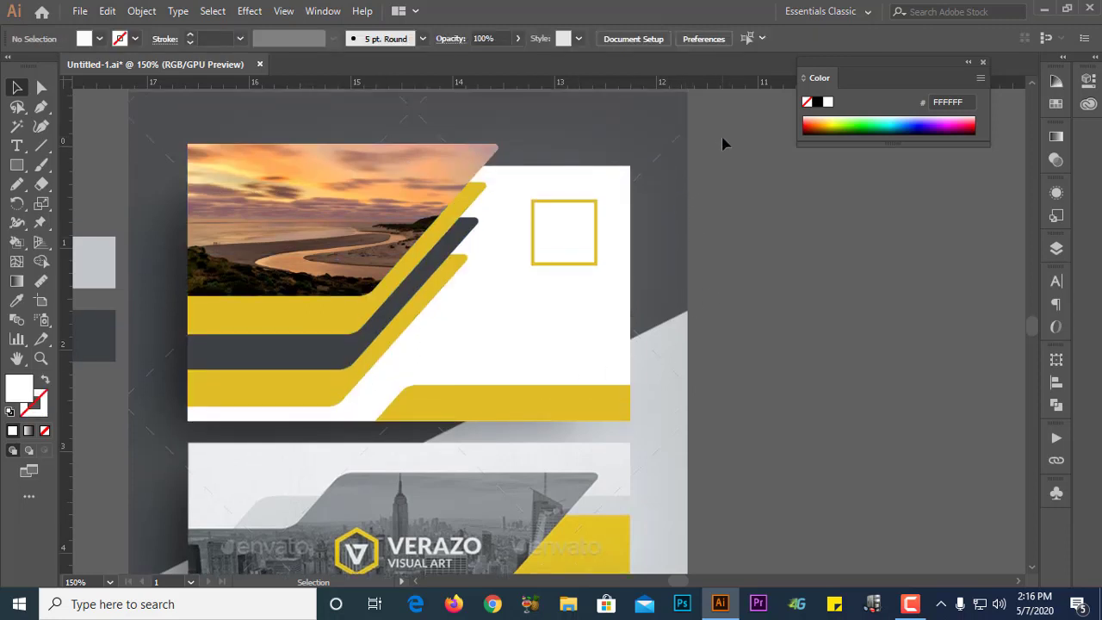
pyautogui.moveTo(659, 208); pyautogui.dragTo(177, 426)
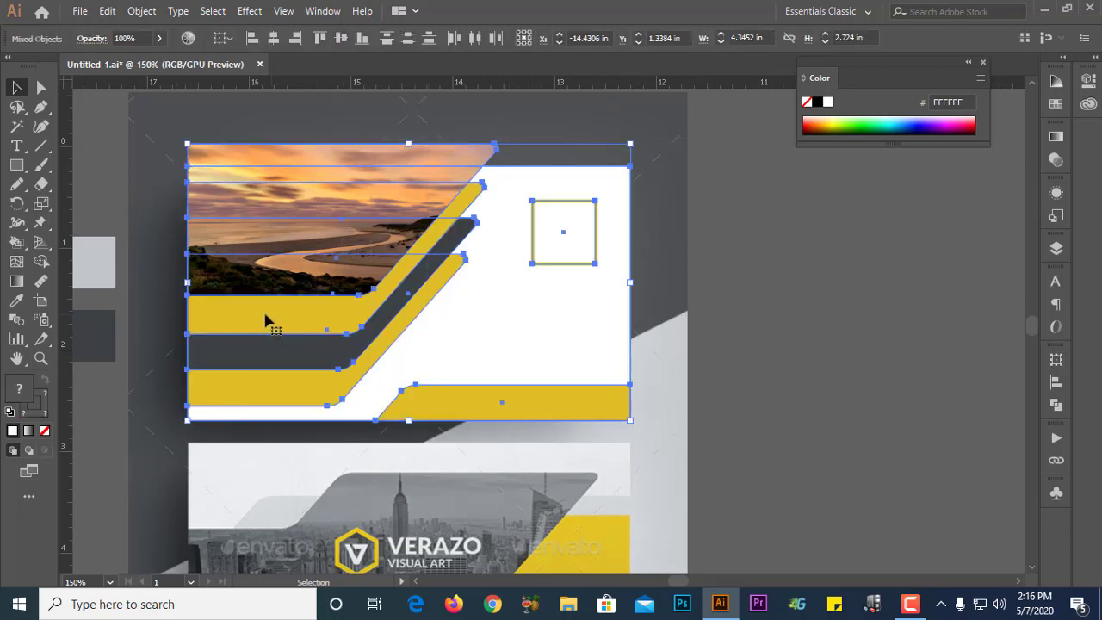
pyautogui.moveTo(320, 323); pyautogui.dragTo(818, 327)
pyautogui.moveTo(813, 451); pyautogui.dragTo(644, 462)
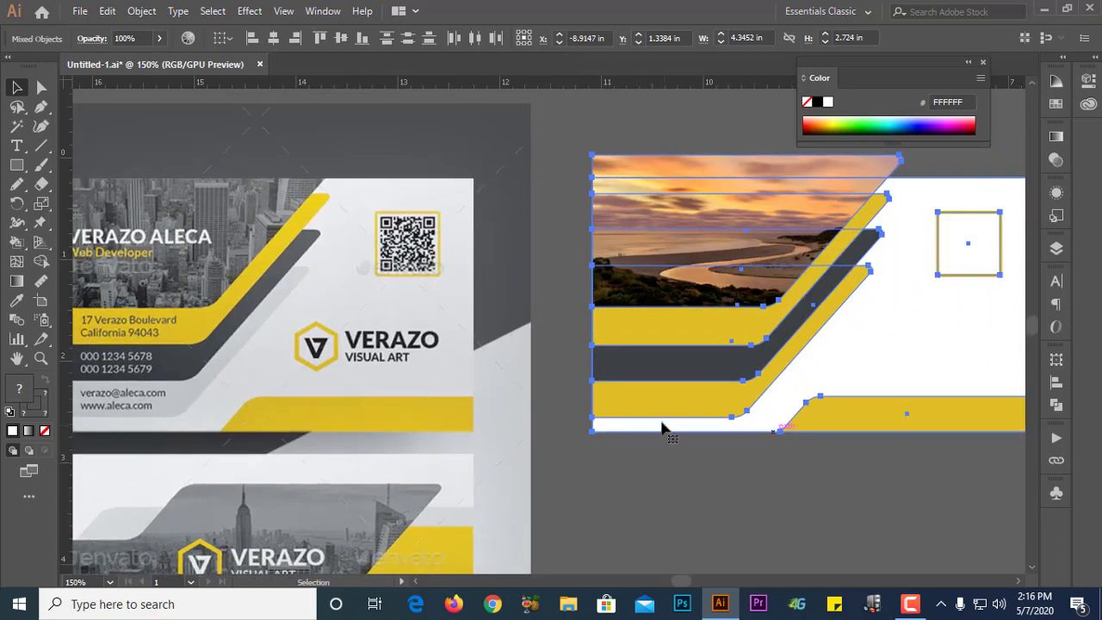
pyautogui.moveTo(660, 423); pyautogui.dragTo(660, 369)
pyautogui.click(650, 427)
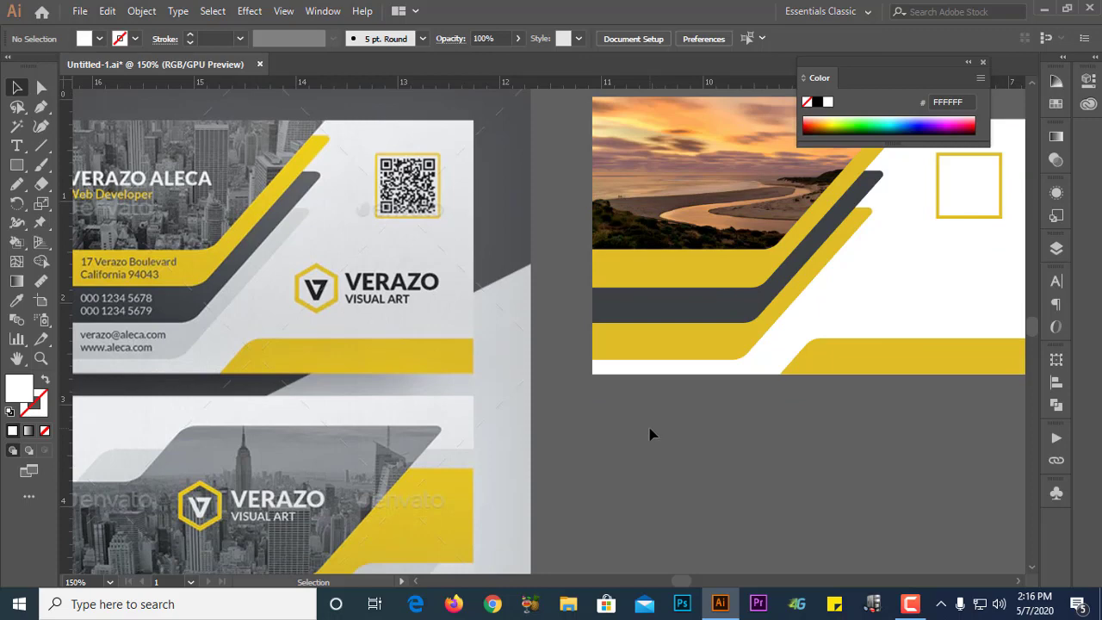
# Step: Compare the rebuilt card's shapes and QR frame with the reference card beside it
pyautogui.moveTo(299, 303); pyautogui.dragTo(338, 305)
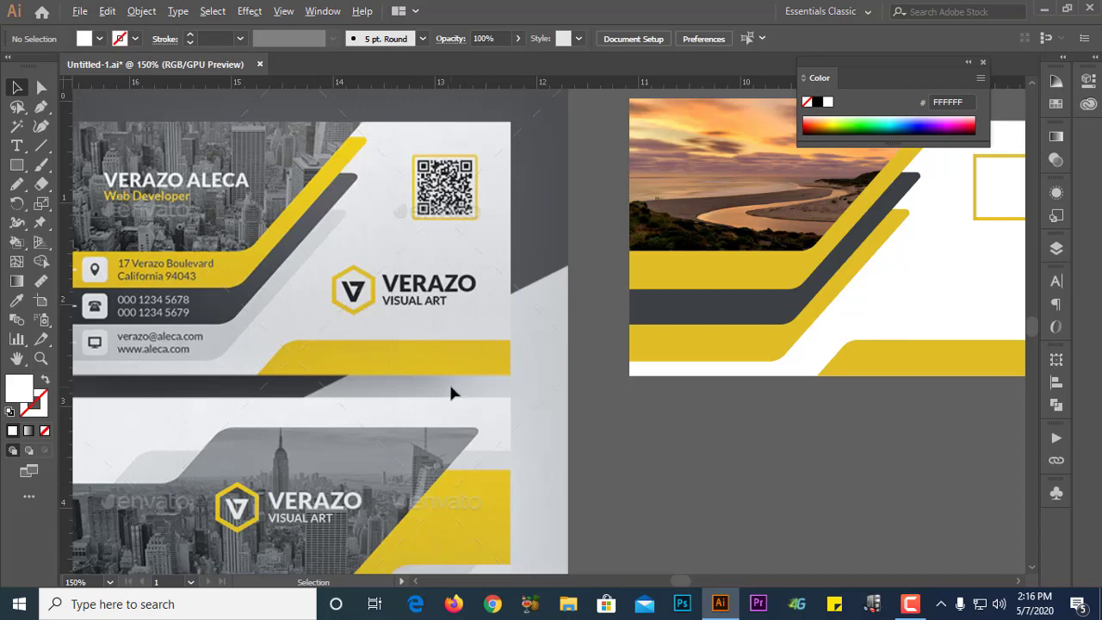
pyautogui.scroll(-1, 449, 382)
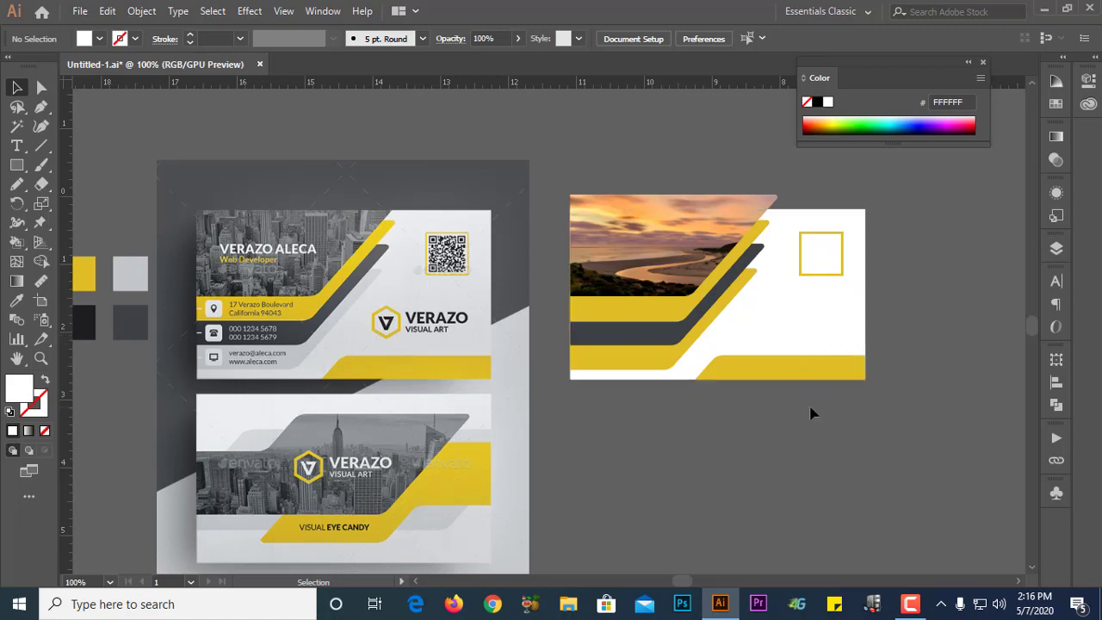
pyautogui.moveTo(813, 416); pyautogui.dragTo(571, 220)
pyautogui.click(715, 457)
pyautogui.keyDown('alt'); pyautogui.scroll(1, 752, 340); pyautogui.keyUp('alt')
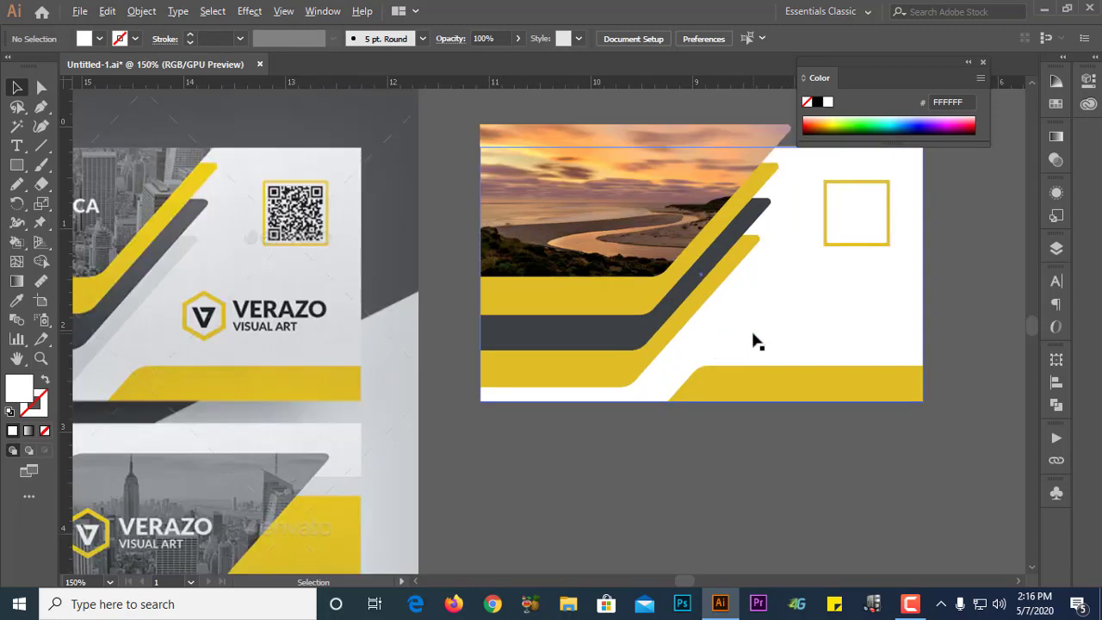
pyautogui.scroll(1, 752, 339)
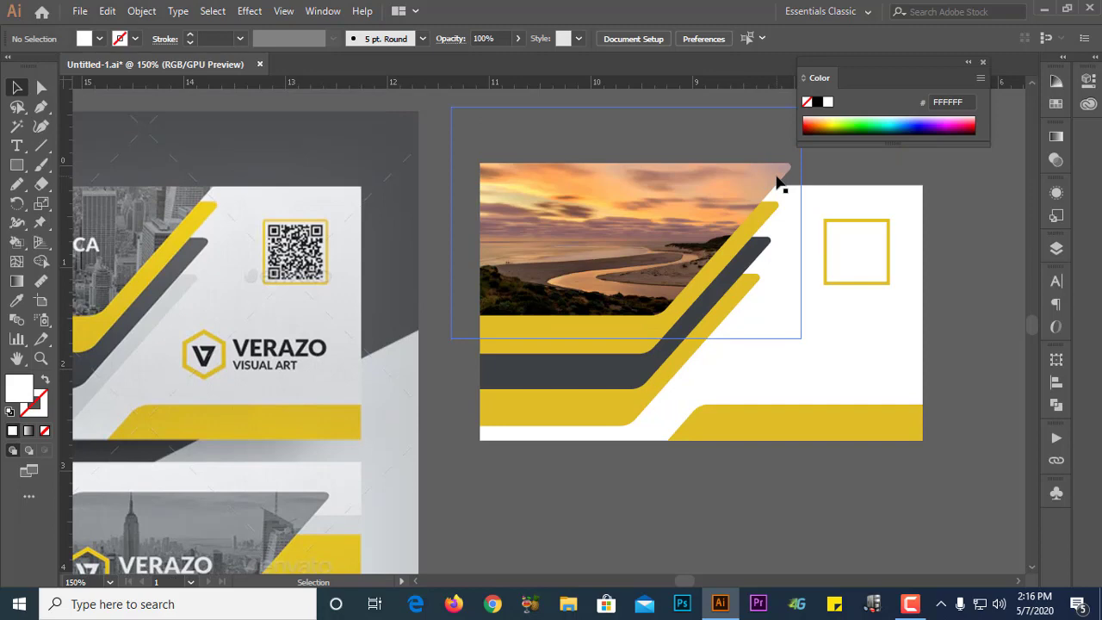
pyautogui.scroll(2, 775, 194)
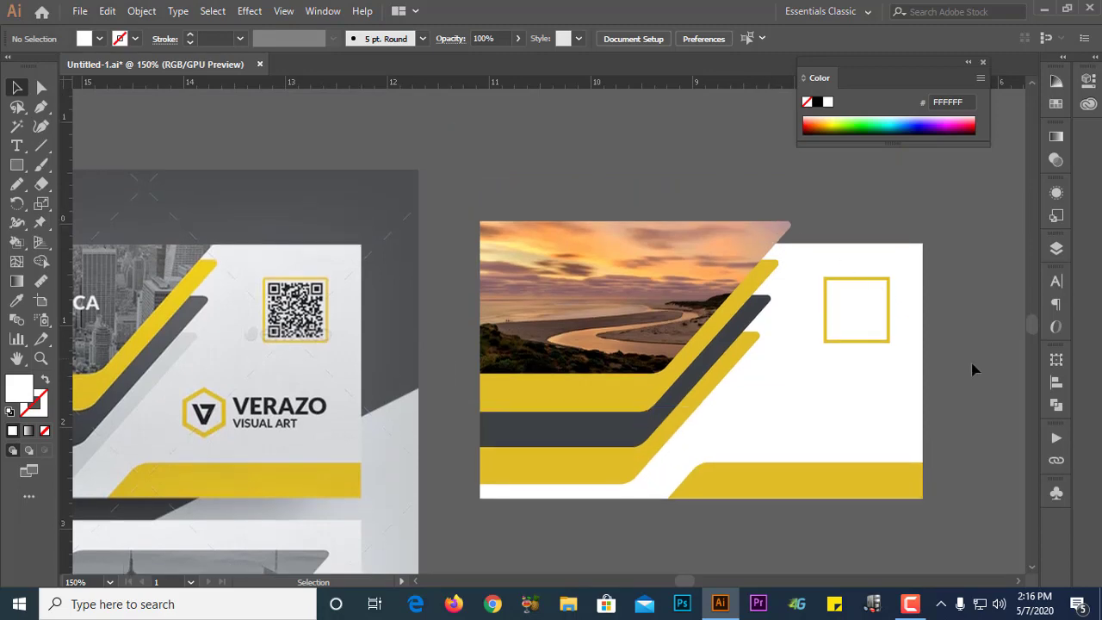
pyautogui.scroll(-2, 974, 327)
# Step: Extend the right end of the yellow bottom bar about 0.1 in past the card's right edge
pyautogui.press('a')
pyautogui.click(806, 400)
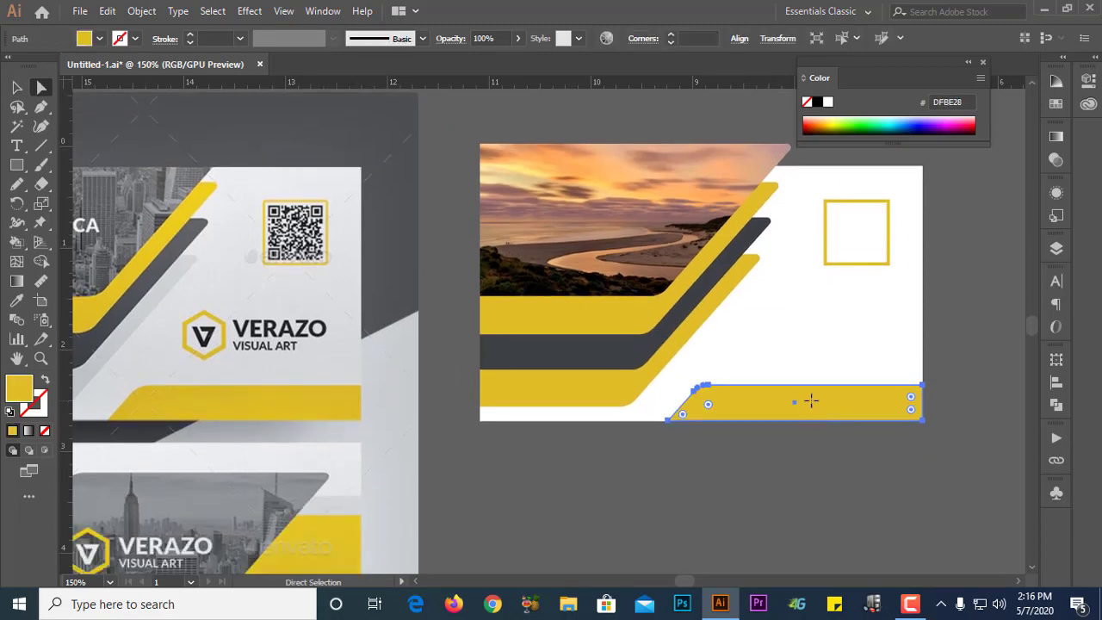
pyautogui.click(898, 439)
pyautogui.click(907, 416)
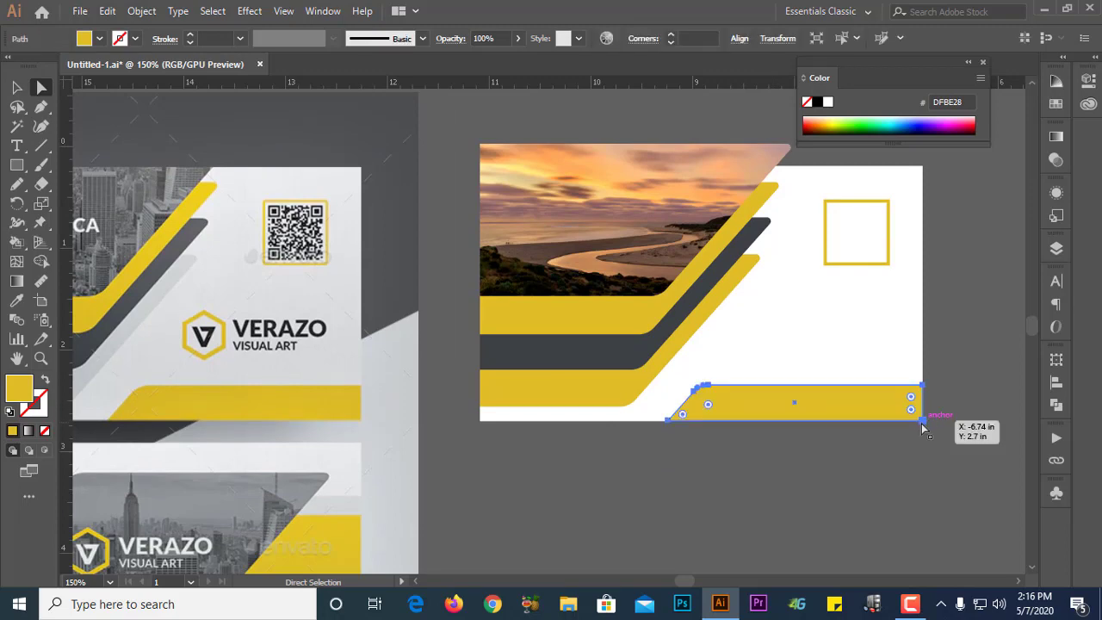
pyautogui.click(922, 421)
pyautogui.moveTo(923, 392); pyautogui.dragTo(934, 393)
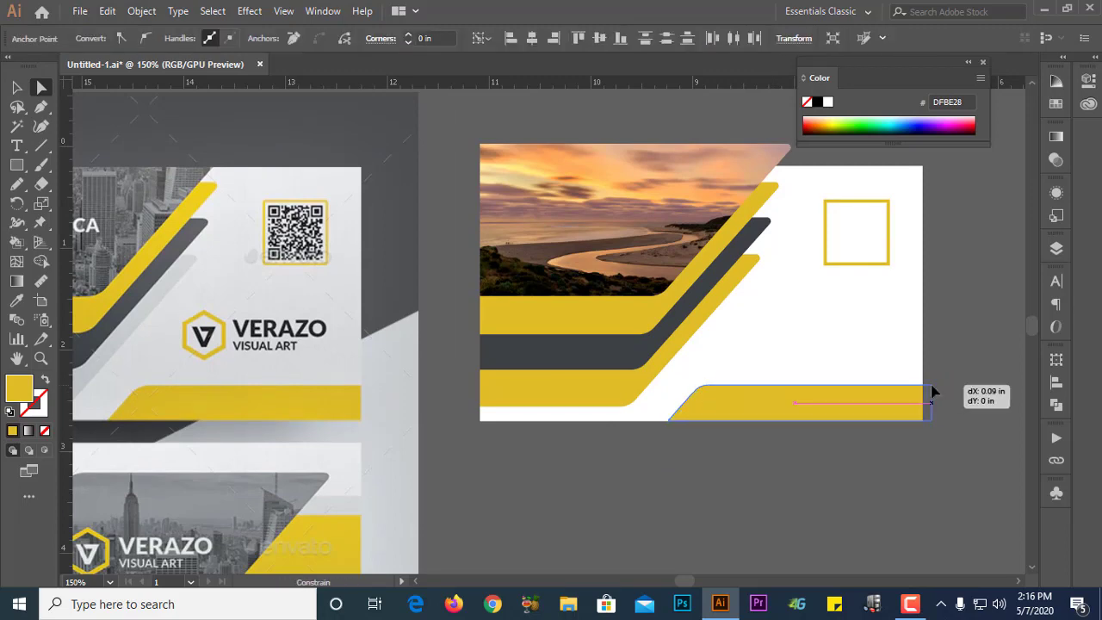
pyautogui.click(915, 343)
# Step: Extend the left end of the lowest slanted yellow band slightly past the card's left edge, and deselect it
pyautogui.click(546, 393)
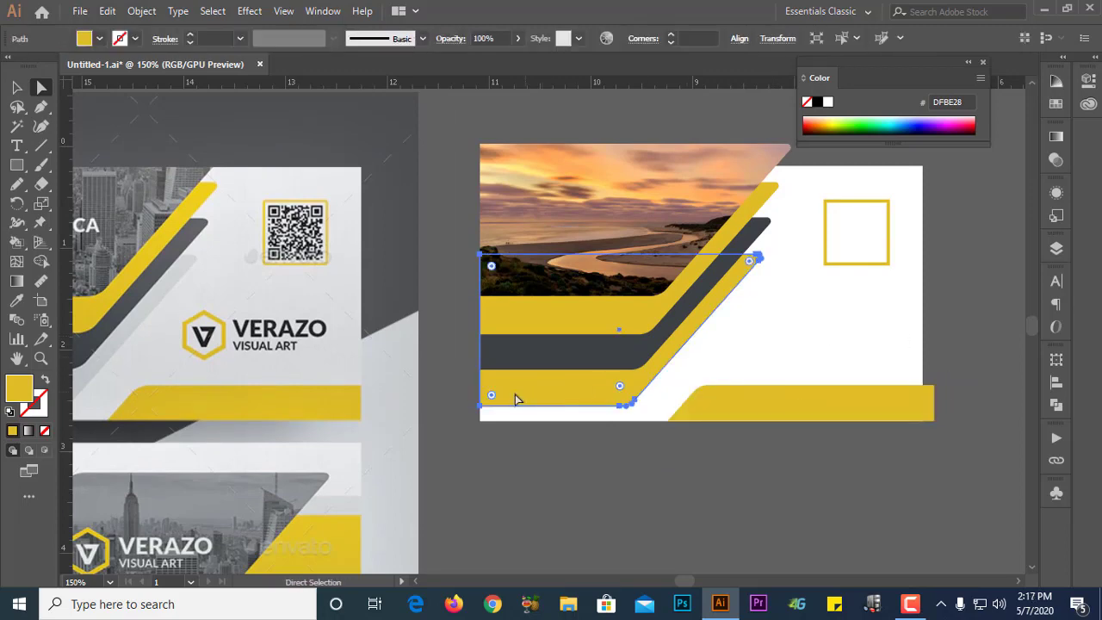
pyautogui.click(481, 406)
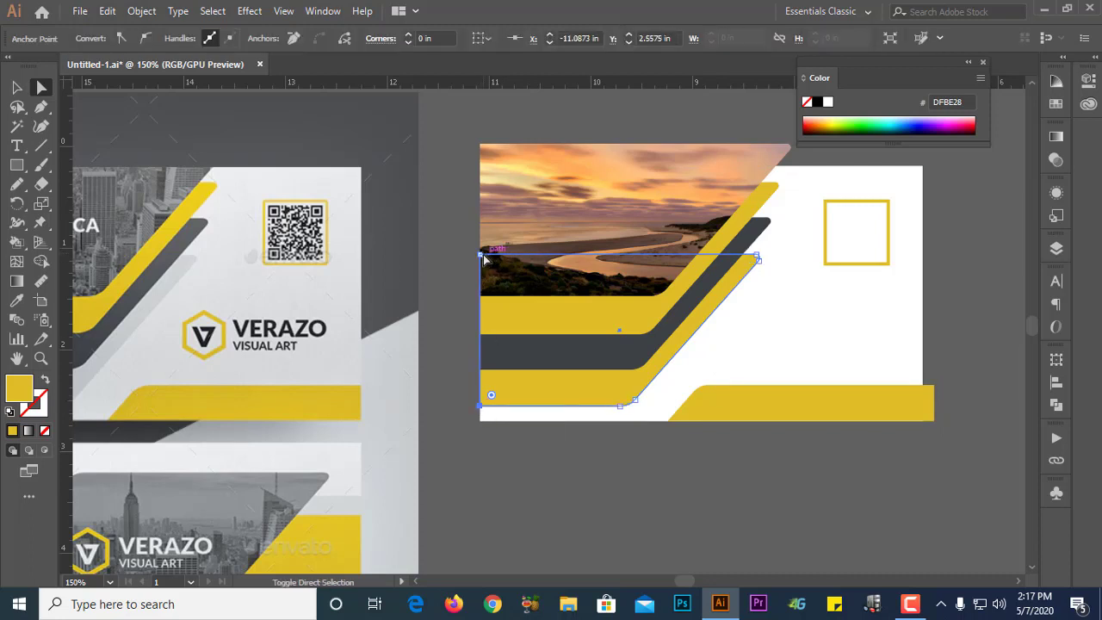
pyautogui.keyDown('shift'); pyautogui.click(480, 255); pyautogui.keyUp('shift')
pyautogui.moveTo(481, 255); pyautogui.dragTo(465, 256)
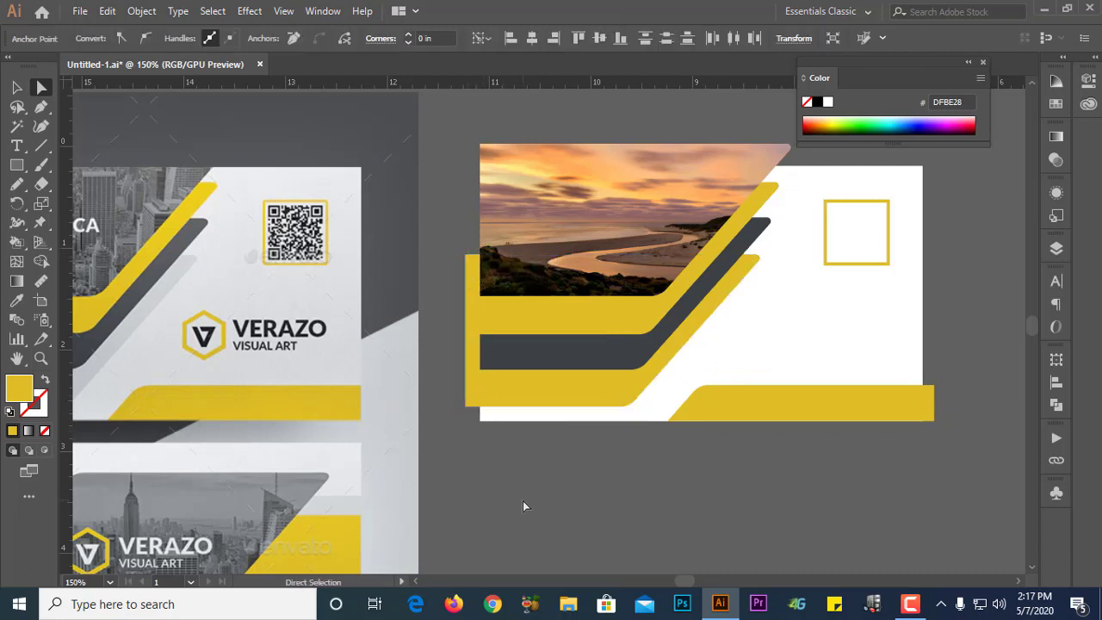
pyautogui.click(524, 506)
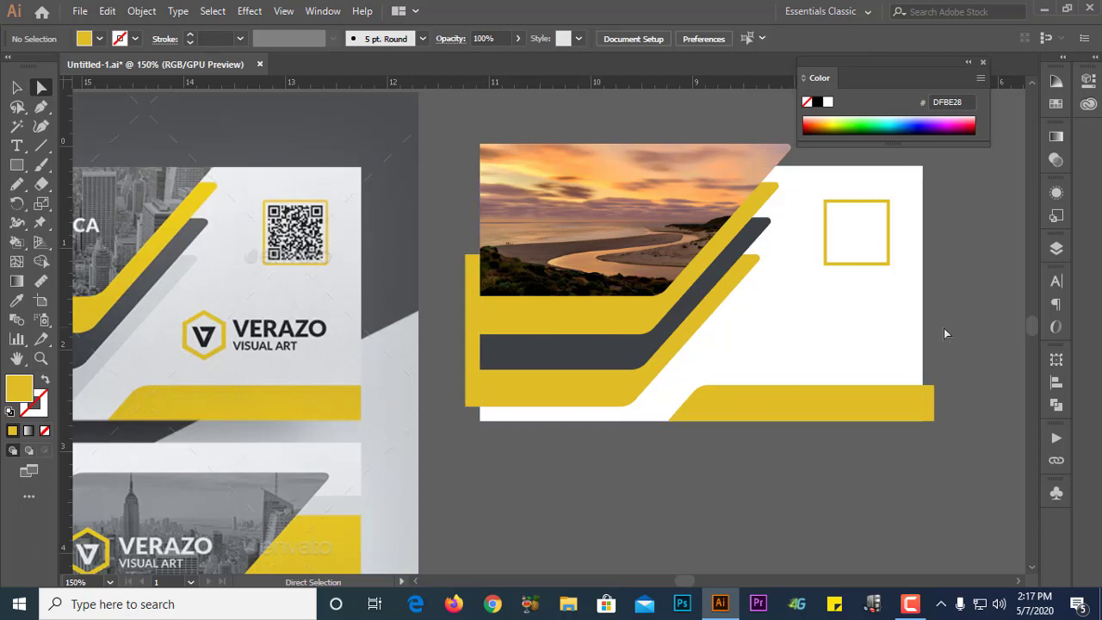
# Step: Duplicate the white card background and place the copy on the empty canvas above the card
pyautogui.click(15, 88)
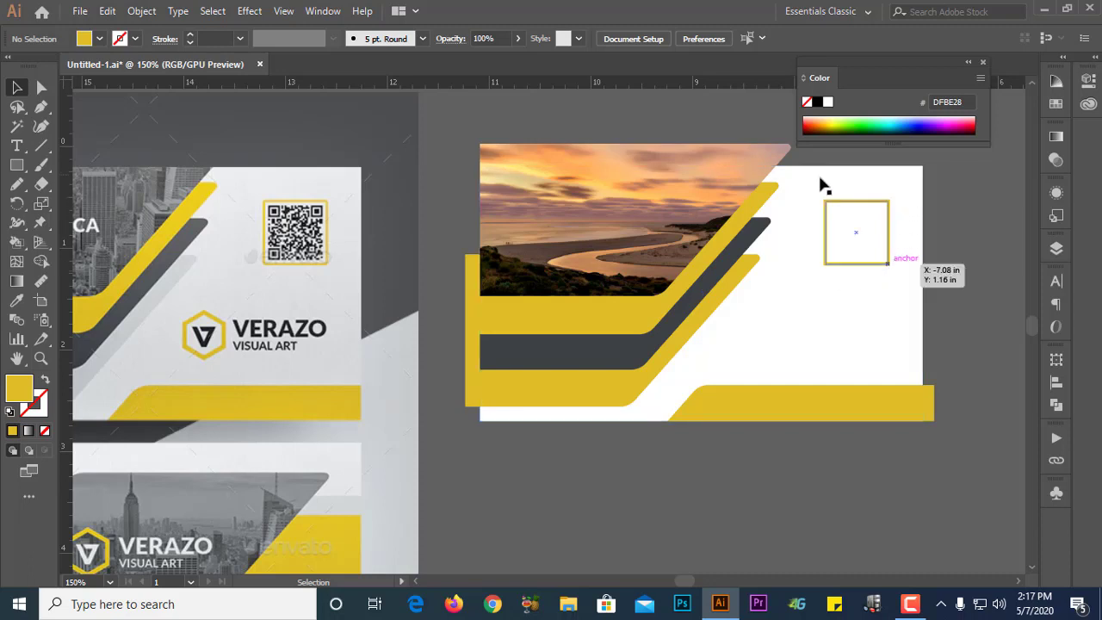
pyautogui.click(793, 295)
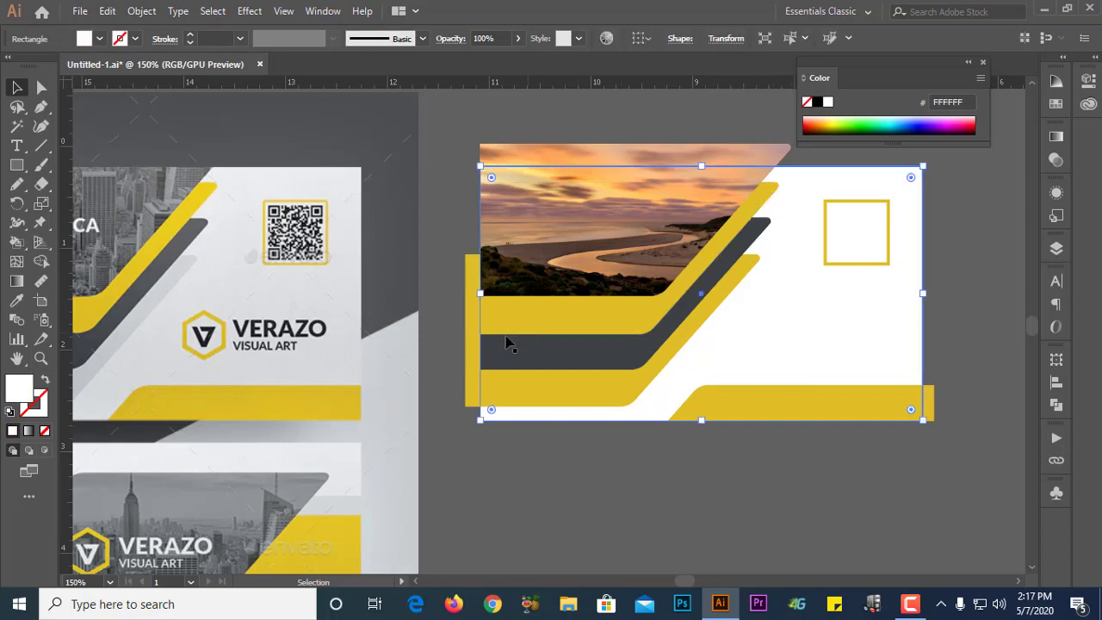
pyautogui.scroll(-1, 506, 343)
pyautogui.scroll(1, 640, 455)
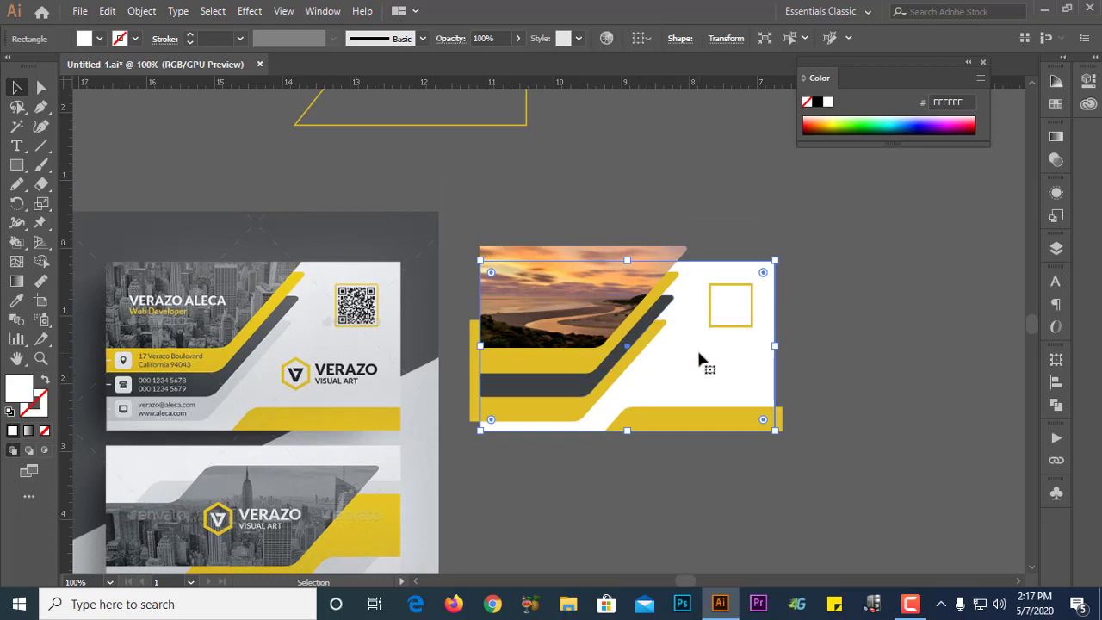
pyautogui.scroll(1, 699, 362)
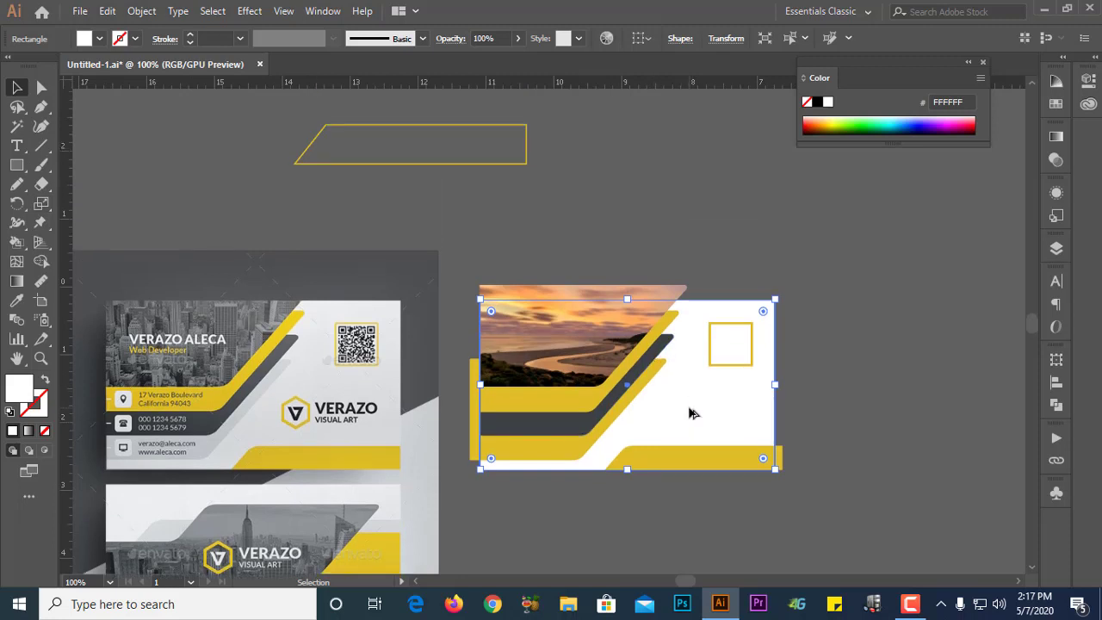
pyautogui.moveTo(692, 410); pyautogui.dragTo(789, 212)
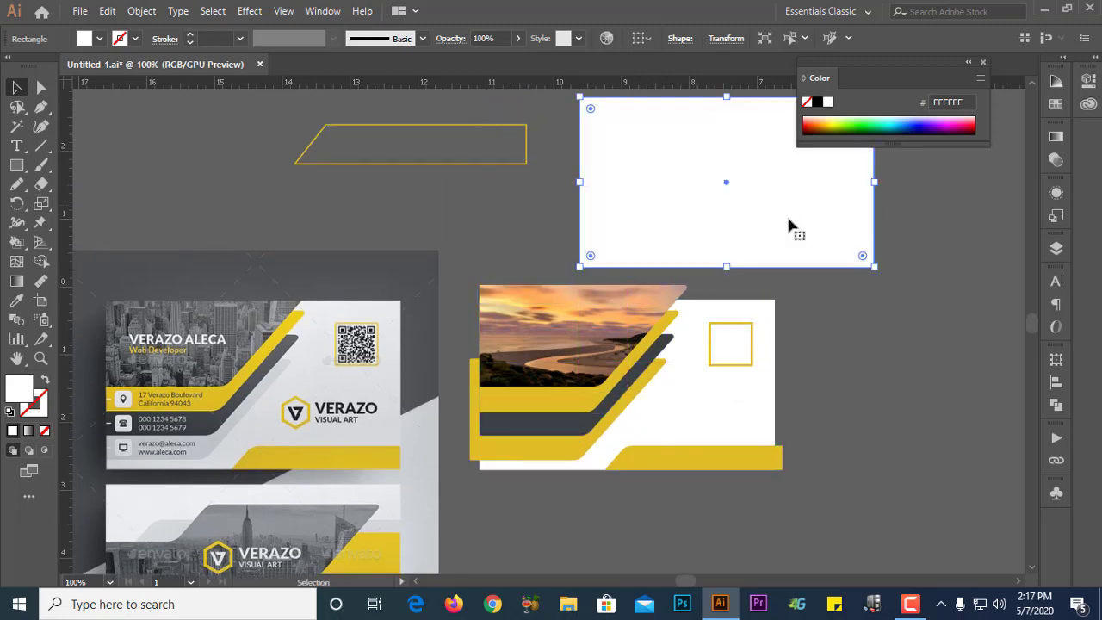
pyautogui.moveTo(771, 517); pyautogui.dragTo(466, 316)
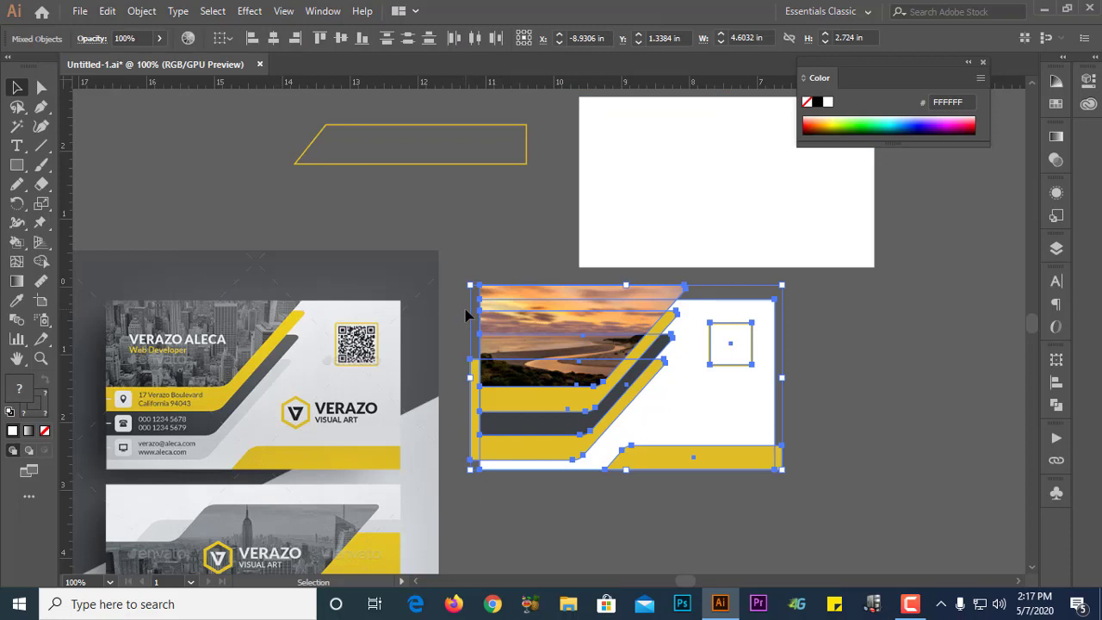
pyautogui.click(823, 350)
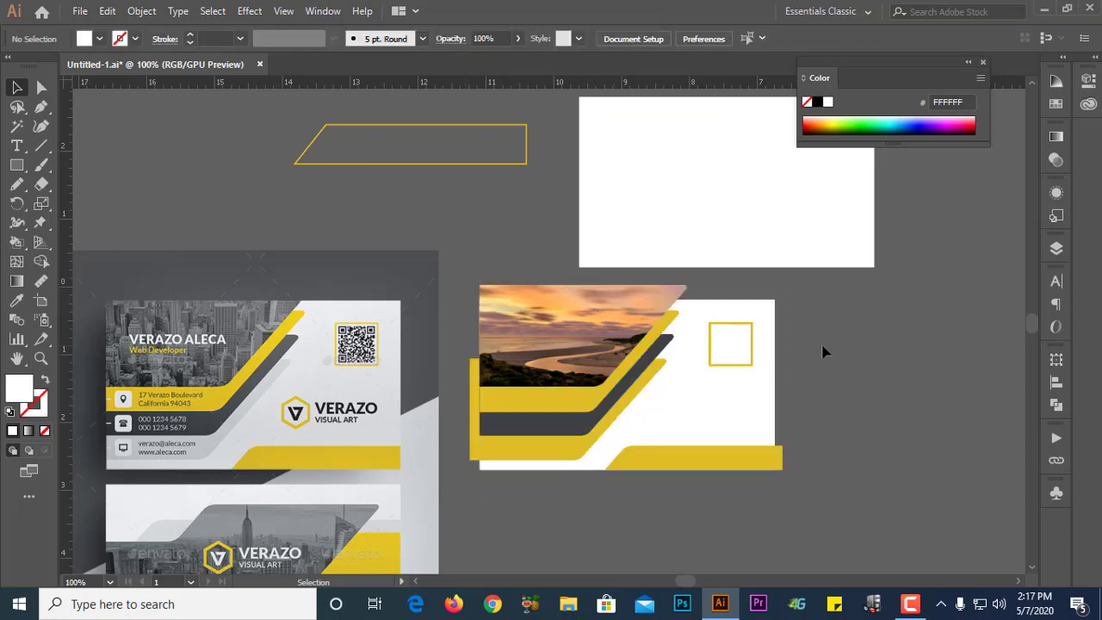
# Step: Move the white rectangle copy over the card and bring it to the front of all the shapes
pyautogui.scroll(-1, 823, 350)
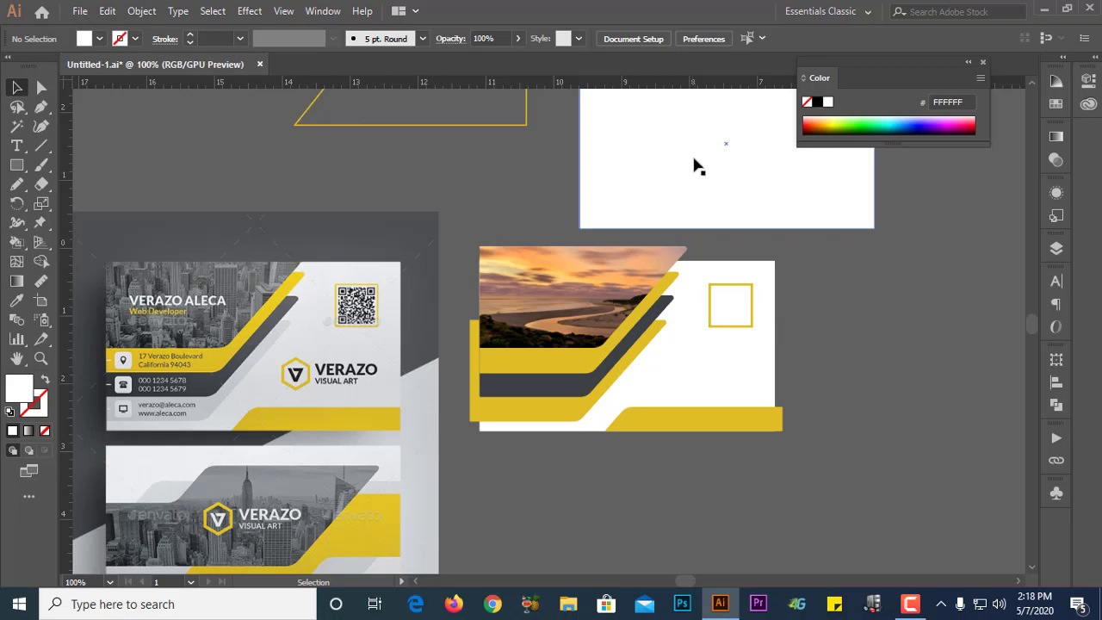
pyautogui.moveTo(701, 154); pyautogui.dragTo(621, 341)
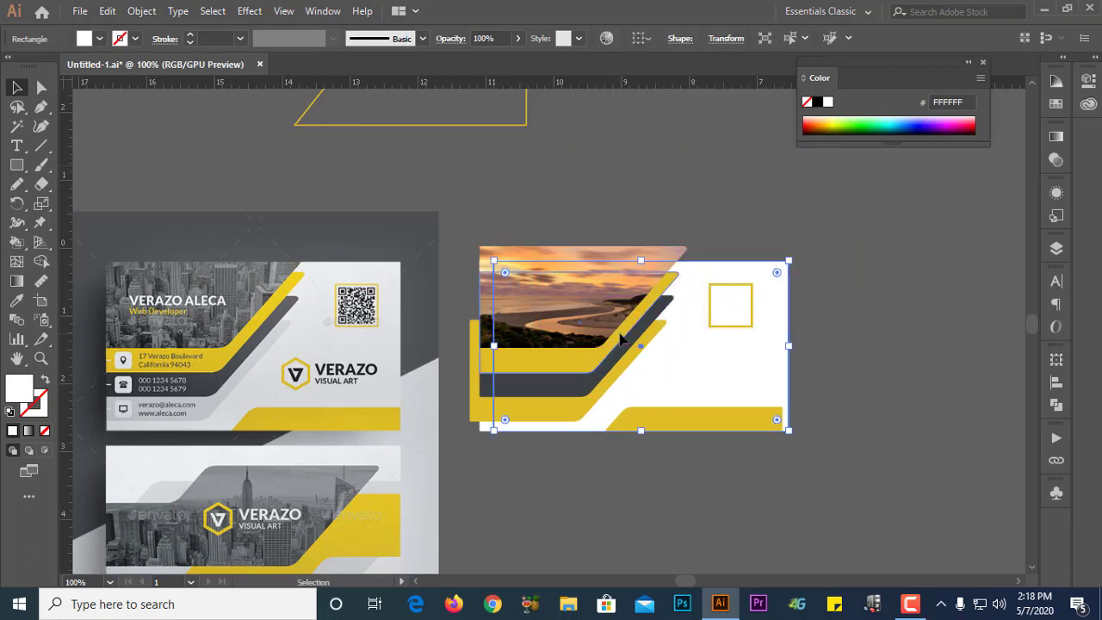
pyautogui.press('a')
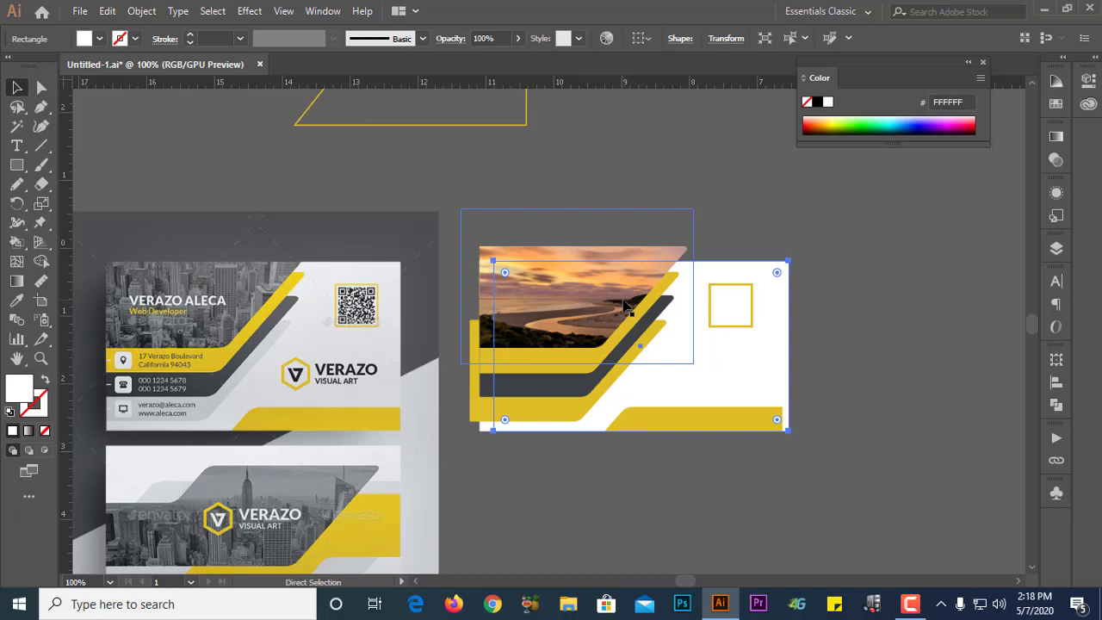
pyautogui.hotkey('ctrl', ']')
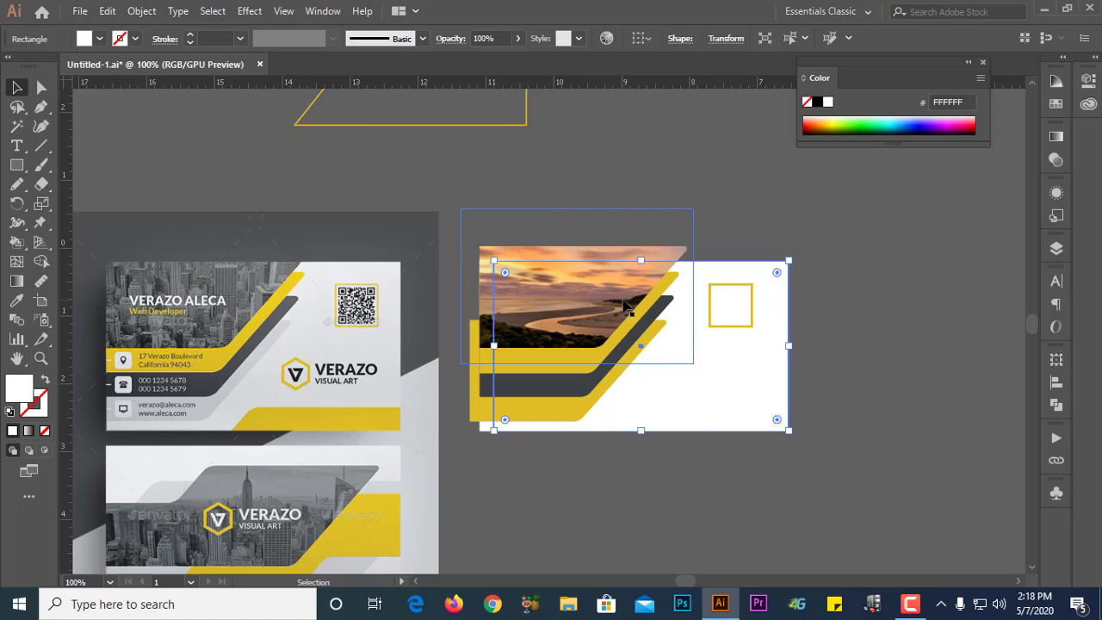
pyautogui.hotkey('ctrl', ']')
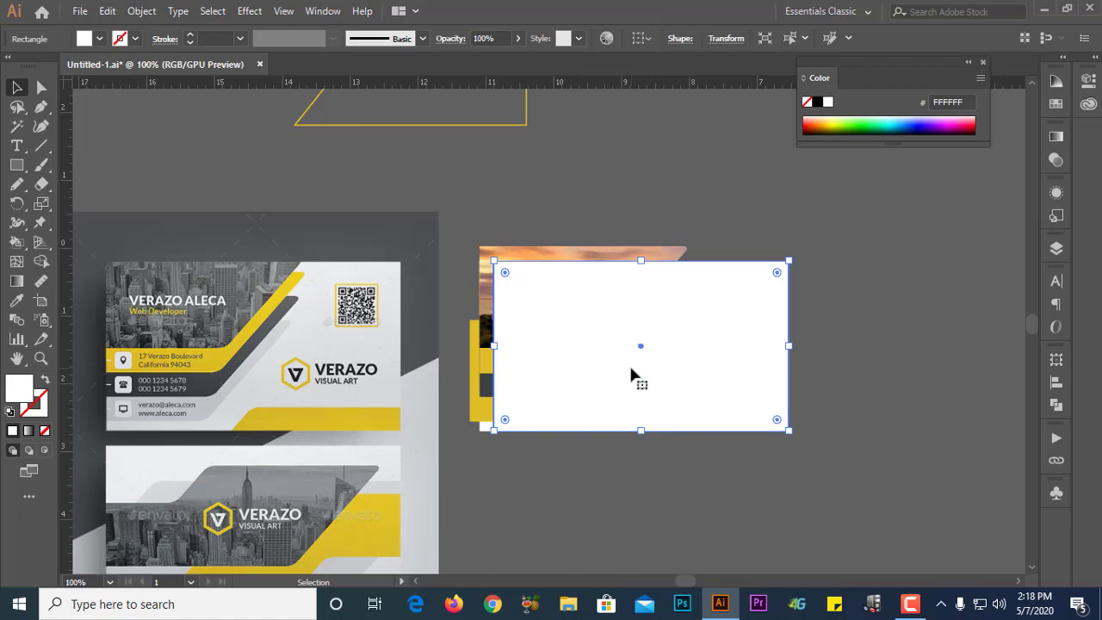
# Step: Align the front white rectangle exactly with the card's original white background, corner to corner
pyautogui.scroll(4, 494, 442)
pyautogui.moveTo(637, 324); pyautogui.dragTo(642, 296)
pyautogui.scroll(-1, 443, 420)
pyautogui.scroll(2, 441, 422)
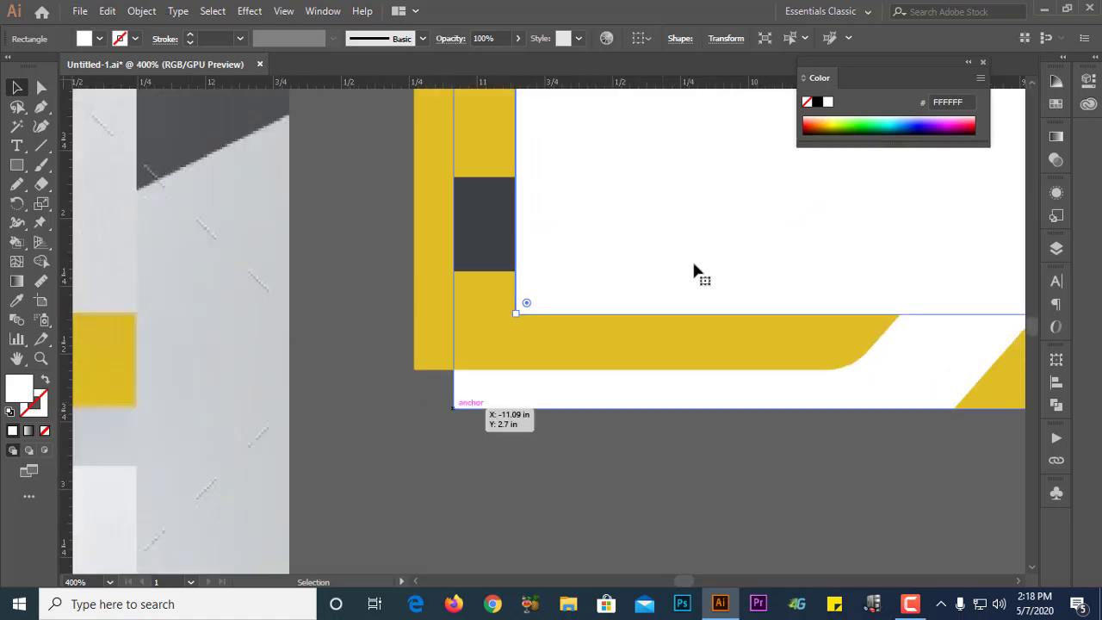
pyautogui.moveTo(732, 252); pyautogui.dragTo(669, 342)
pyautogui.scroll(-2, 480, 340)
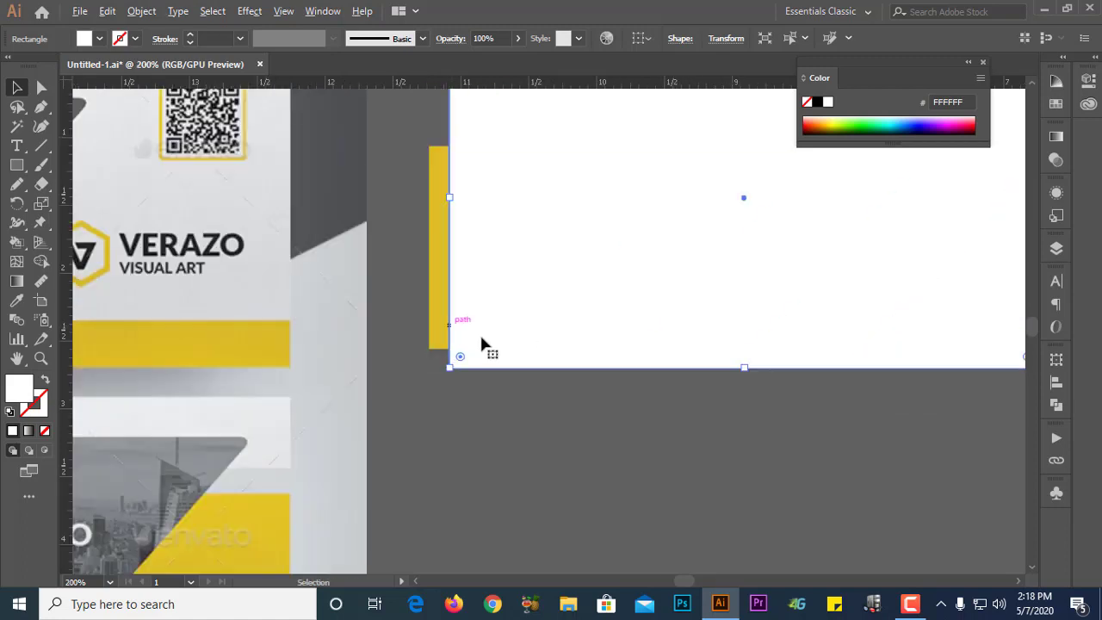
# Step: Slide the front white rectangle aside to reveal the card background beneath, and move it back into alignment
pyautogui.moveTo(481, 339); pyautogui.dragTo(581, 342)
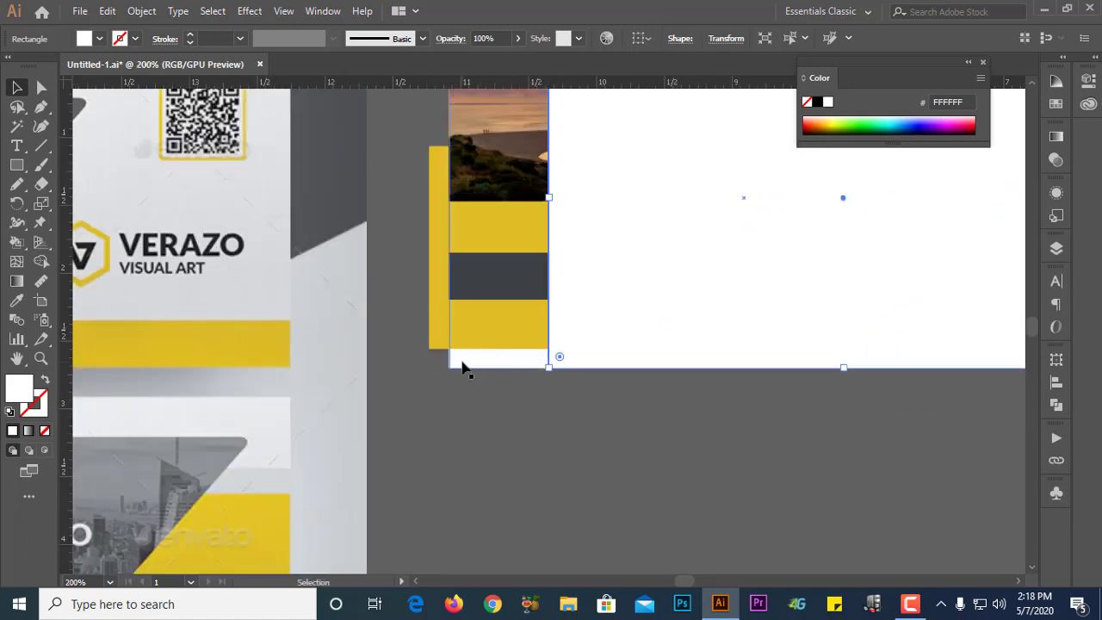
pyautogui.click(482, 344)
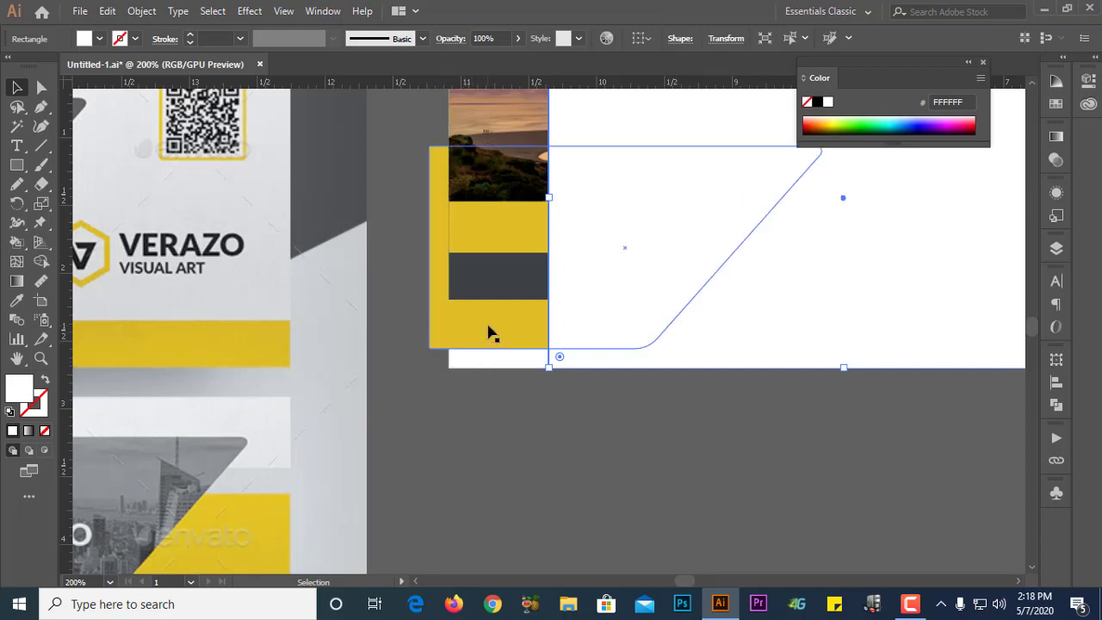
pyautogui.moveTo(665, 339); pyautogui.dragTo(565, 338)
# Step: Select all of the card's shapes with the white rectangle on top, make a clipping mask from them, and deselect
pyautogui.scroll(-5, 509, 351)
pyautogui.scroll(4, 485, 339)
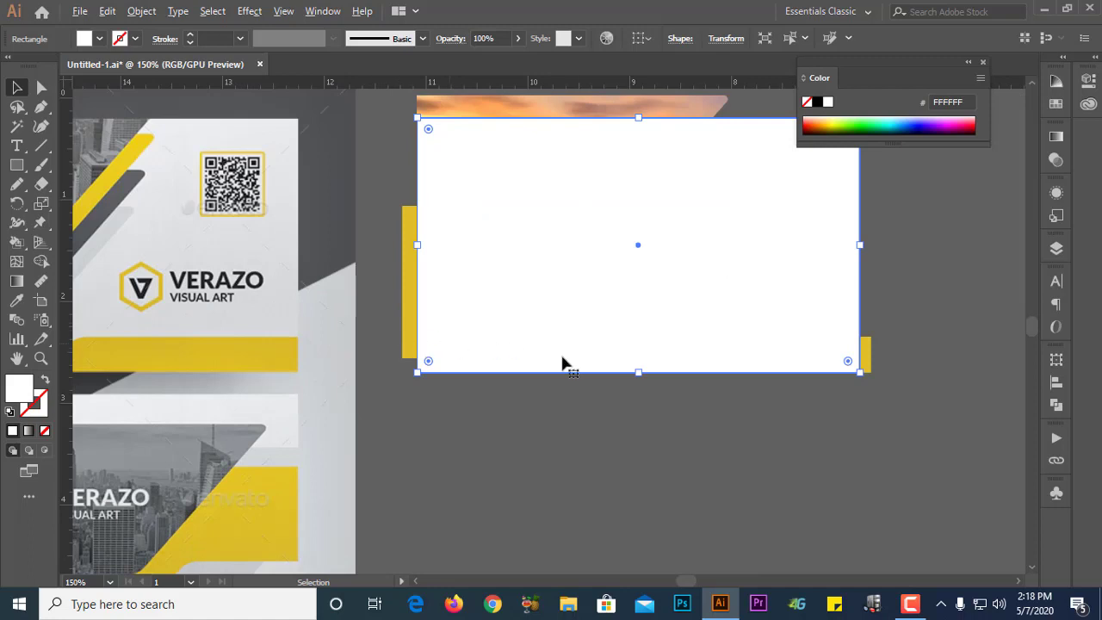
pyautogui.scroll(1, 775, 370)
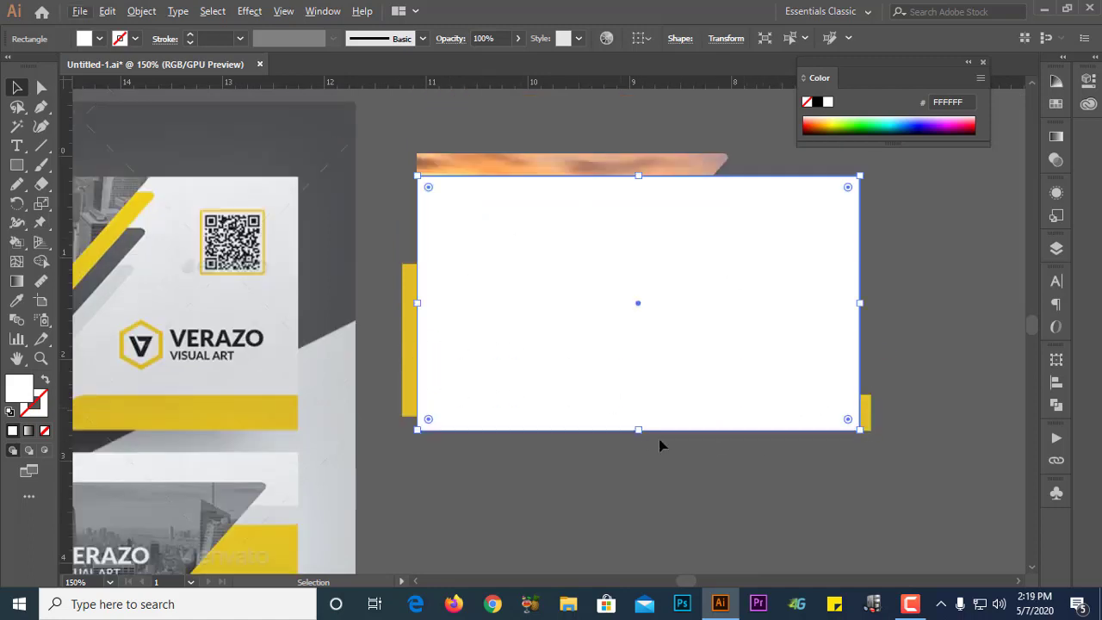
pyautogui.click(775, 472)
pyautogui.moveTo(871, 482); pyautogui.dragTo(393, 159)
pyautogui.rightClick(532, 206)
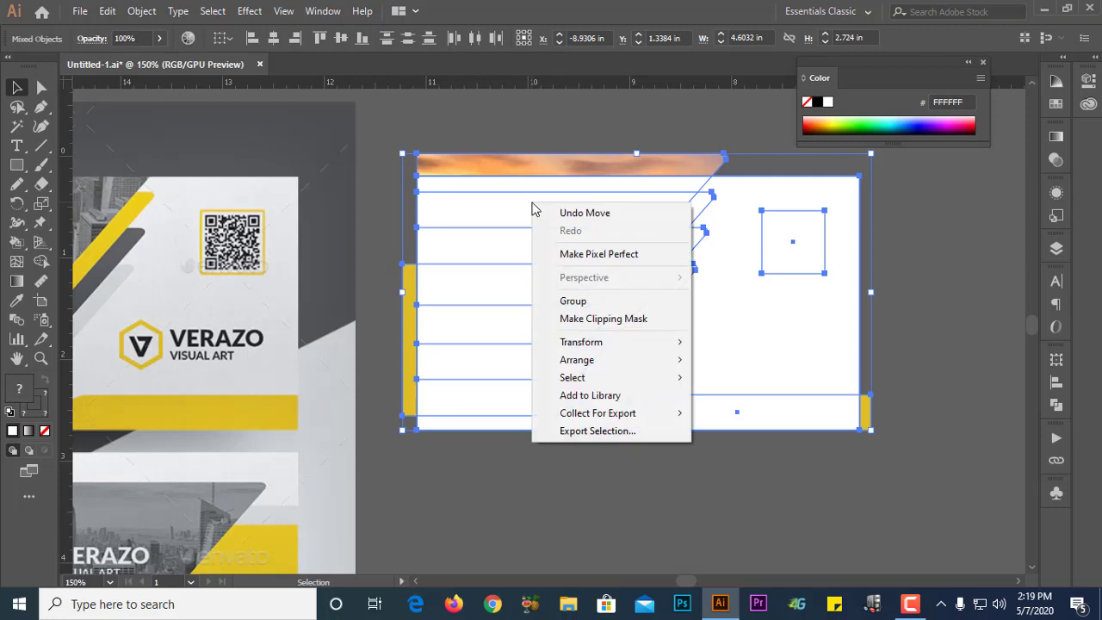
pyautogui.click(603, 320)
pyautogui.click(582, 459)
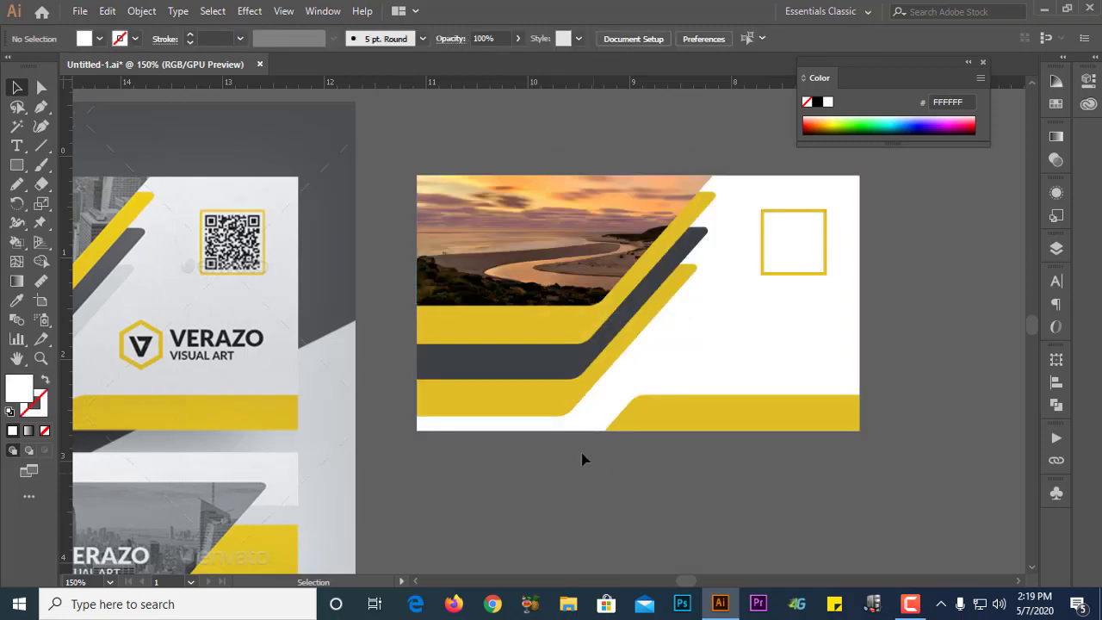
# Step: Directly select the landscape image inside the clipped card and shift it slightly within its slanted mask
pyautogui.scroll(-2, 555, 428)
pyautogui.keyDown('alt'); pyautogui.scroll(-1, 555, 428); pyautogui.keyUp('alt')
pyautogui.scroll(-2, 555, 422)
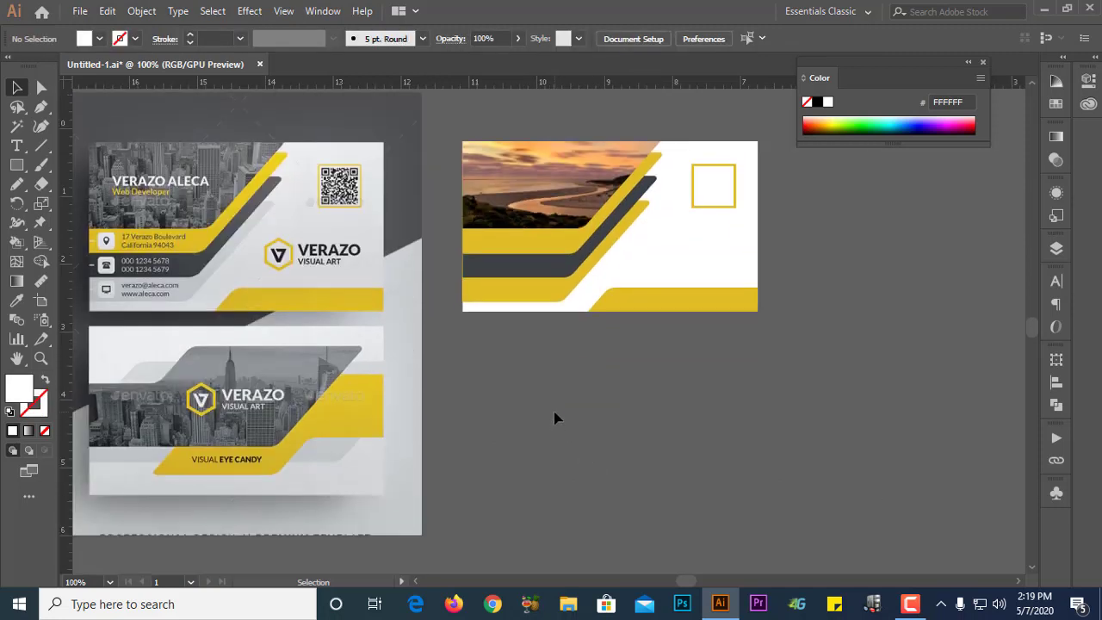
pyautogui.scroll(1, 553, 419)
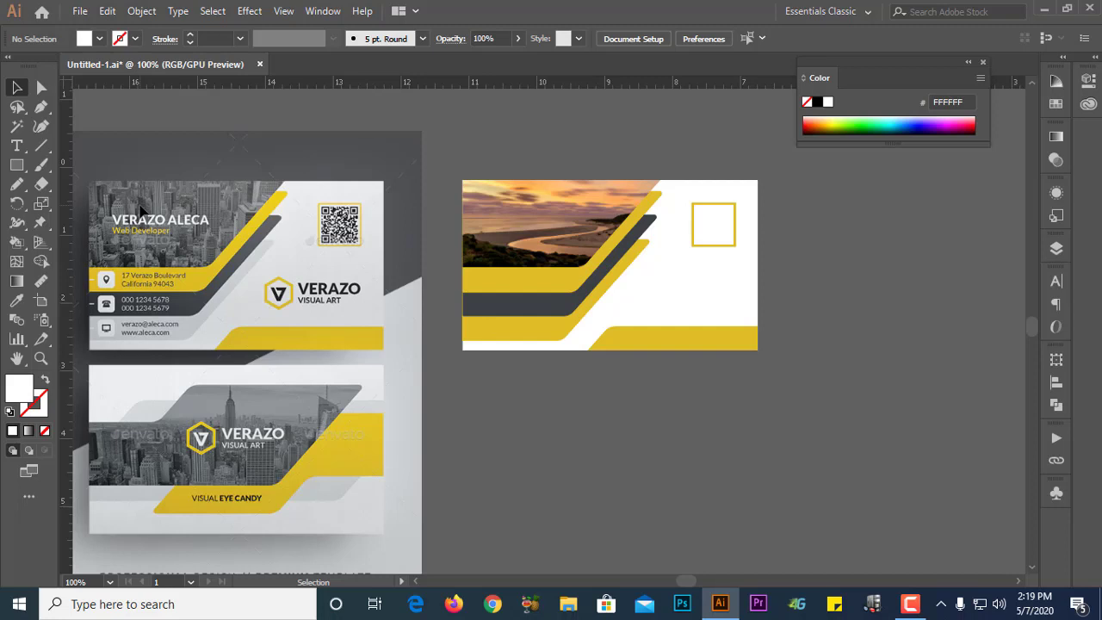
pyautogui.click(37, 83)
pyautogui.click(552, 265)
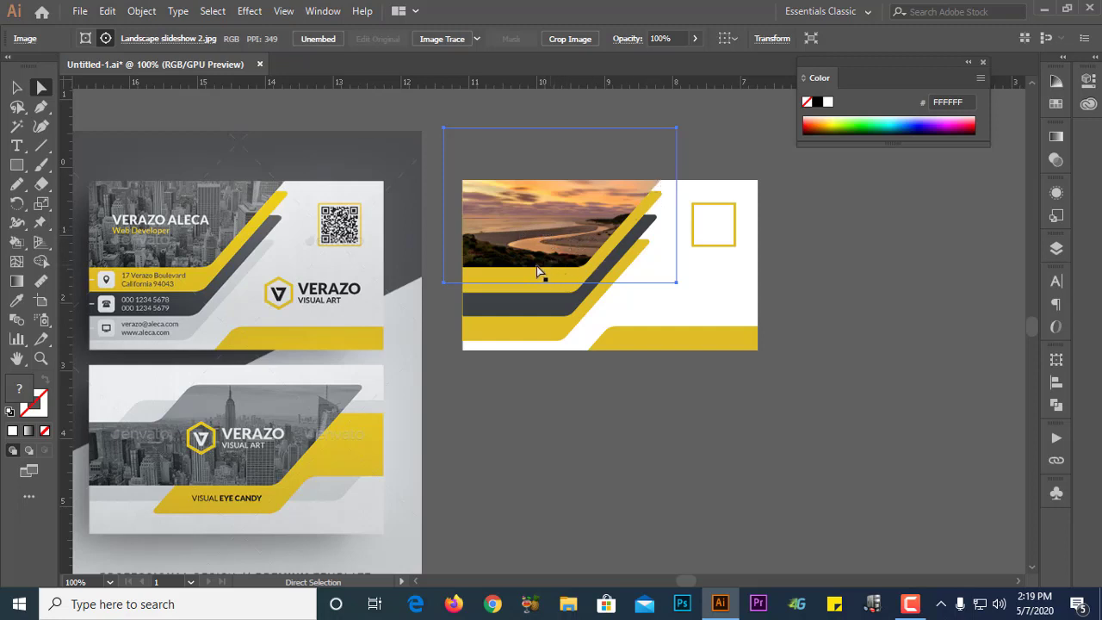
pyautogui.moveTo(546, 234); pyautogui.dragTo(581, 270)
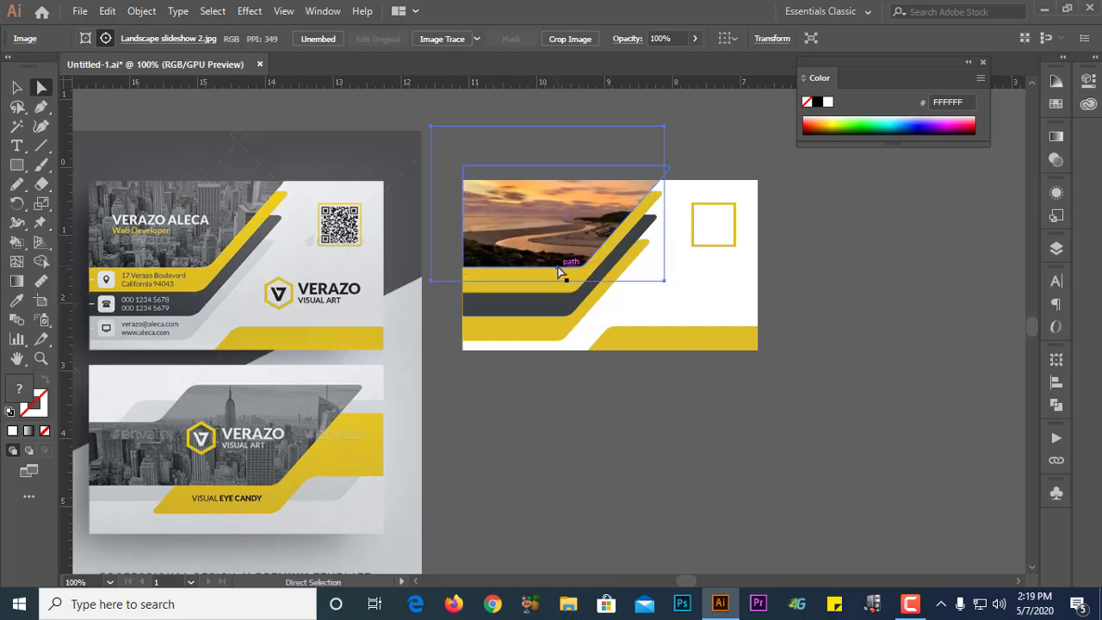
# Step: Try raising the lower edge of the landscape's mask, undo the change, and deselect the mask
pyautogui.click(561, 270)
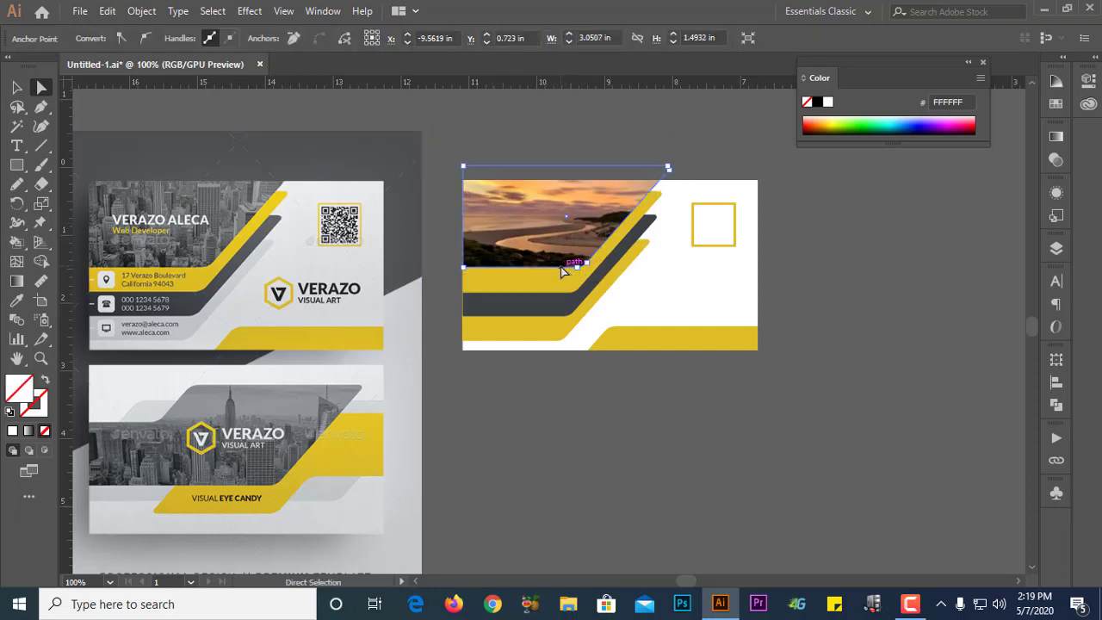
pyautogui.moveTo(561, 271); pyautogui.dragTo(563, 255)
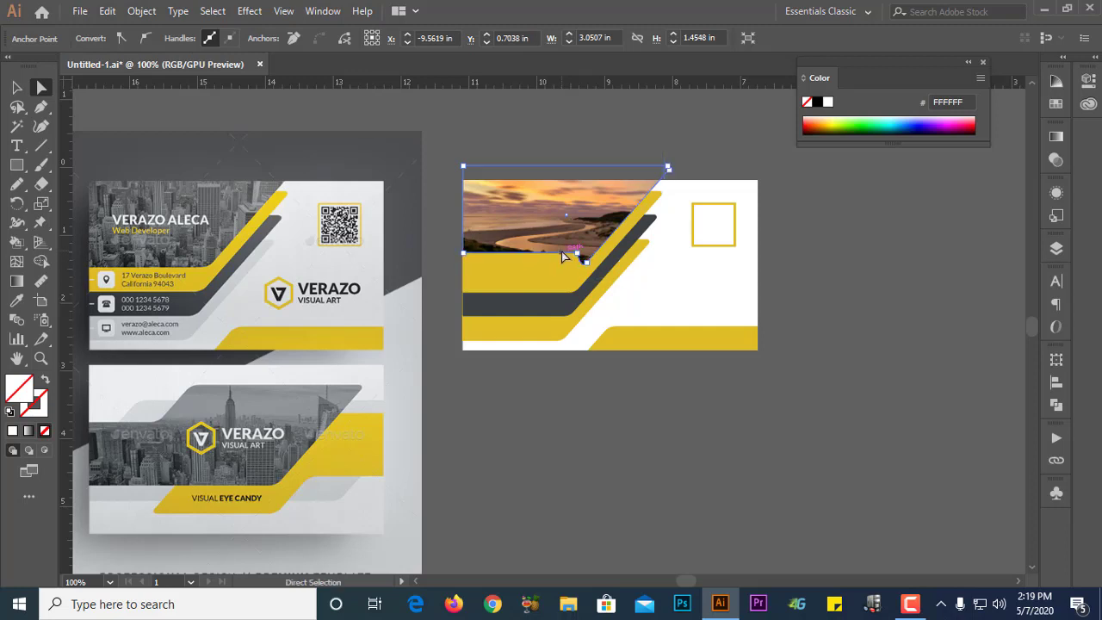
pyautogui.hotkey('ctrl', 'z')
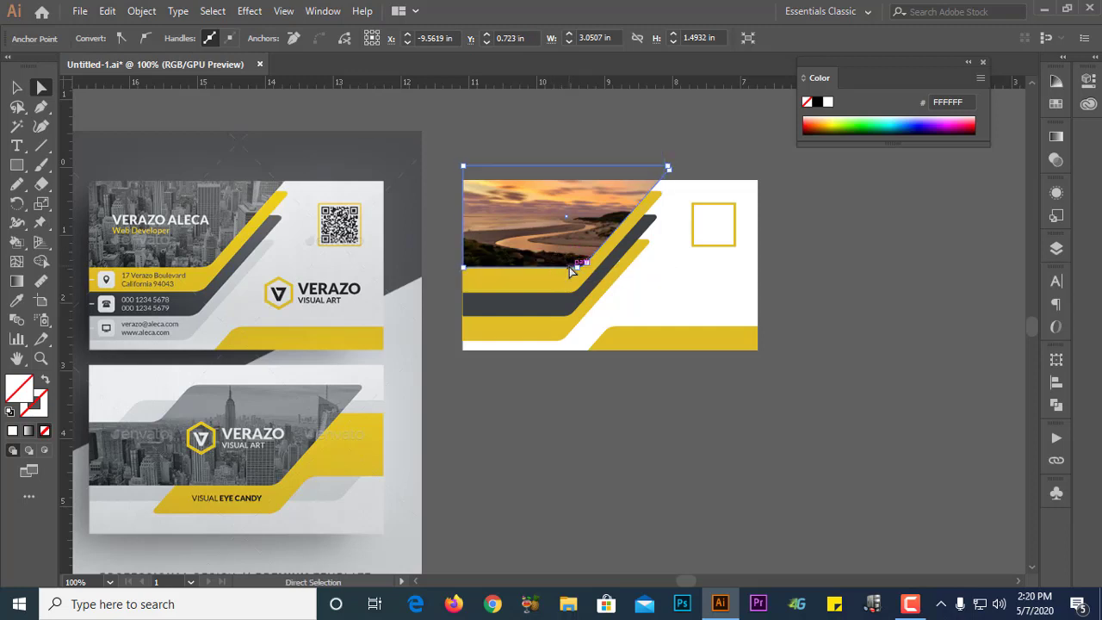
pyautogui.click(577, 267)
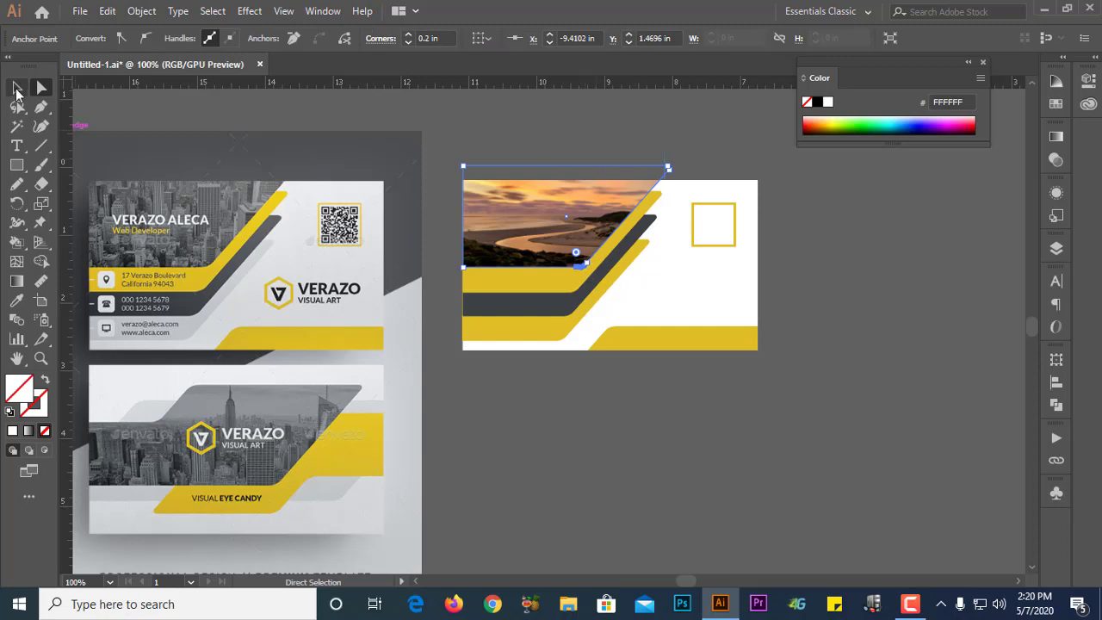
pyautogui.click(16, 90)
pyautogui.click(511, 398)
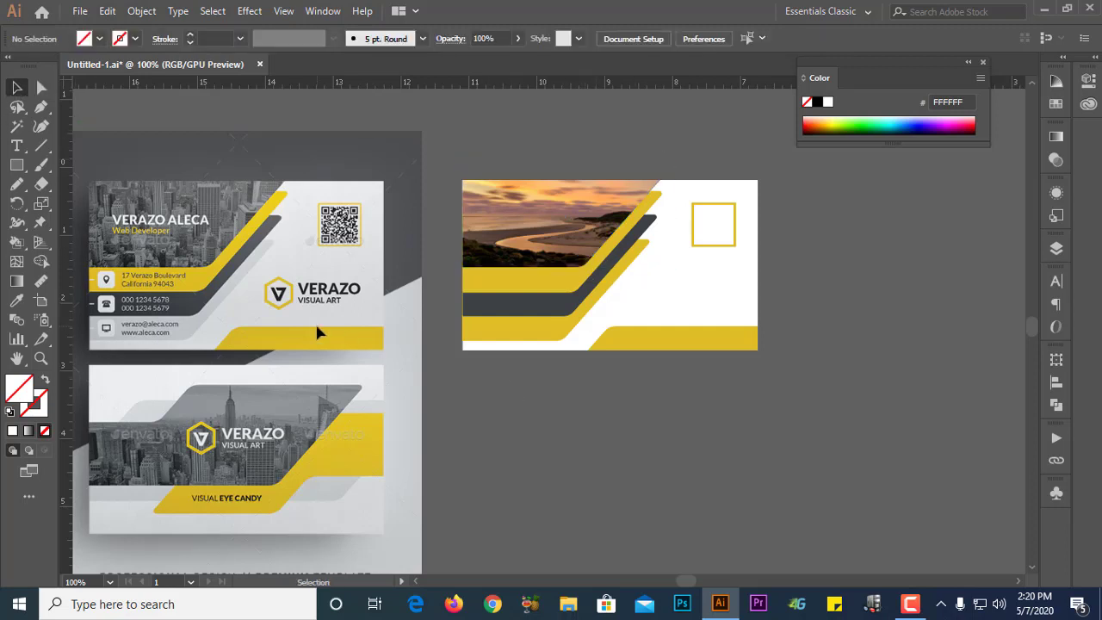
# Step: Draw a wide rectangle below the clipped card and fill it with yellow DABC24 sampled from the reference card's bottom bar
pyautogui.click(17, 166)
pyautogui.moveTo(502, 404); pyautogui.dragTo(676, 465)
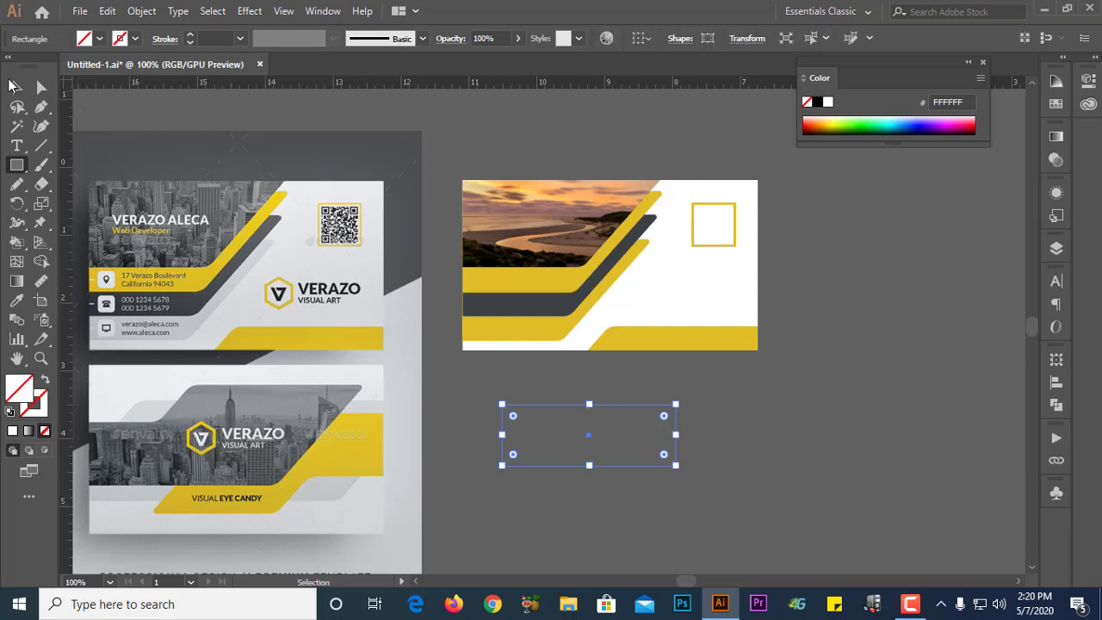
pyautogui.click(16, 300)
pyautogui.click(277, 339)
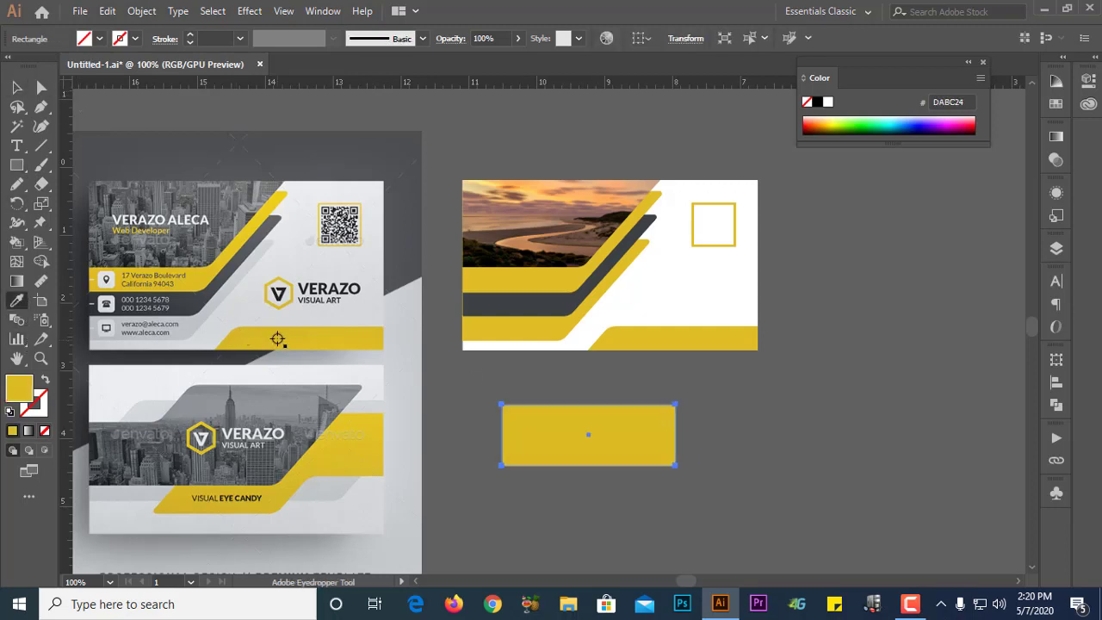
# Step: Reposition the new yellow rectangle slightly lower and further left beneath the card
pyautogui.click(16, 89)
pyautogui.click(542, 350)
pyautogui.click(549, 366)
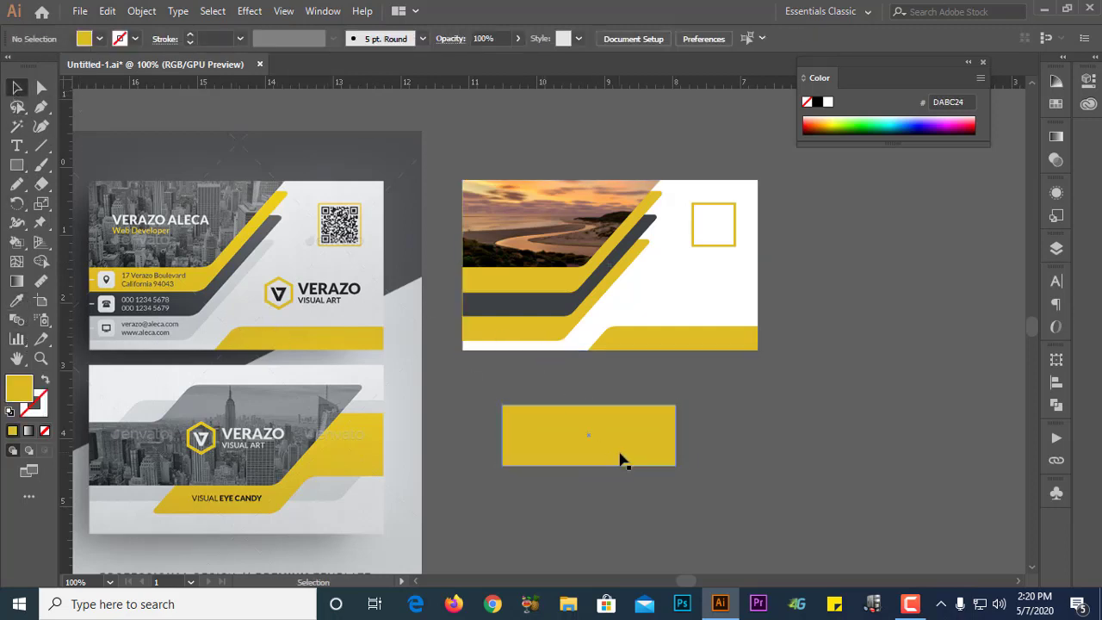
pyautogui.moveTo(651, 442); pyautogui.dragTo(471, 449)
# Step: Try slanting the yellow rectangle by shifting its top edge up and to the right, and undo the change
pyautogui.press('a')
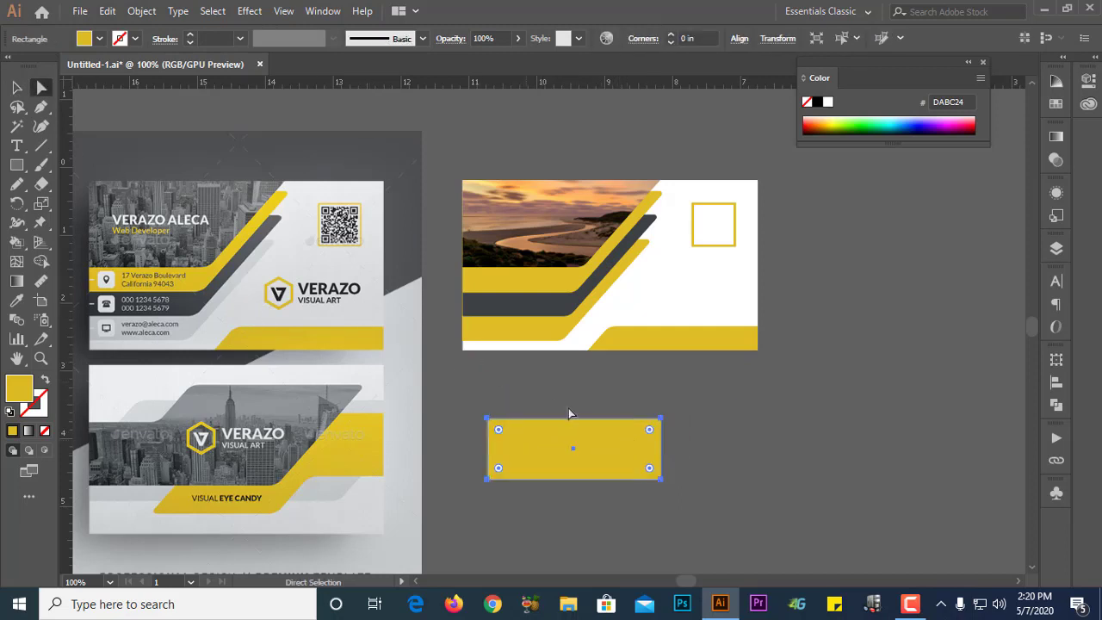
pyautogui.click(664, 438)
pyautogui.moveTo(613, 419); pyautogui.dragTo(632, 401)
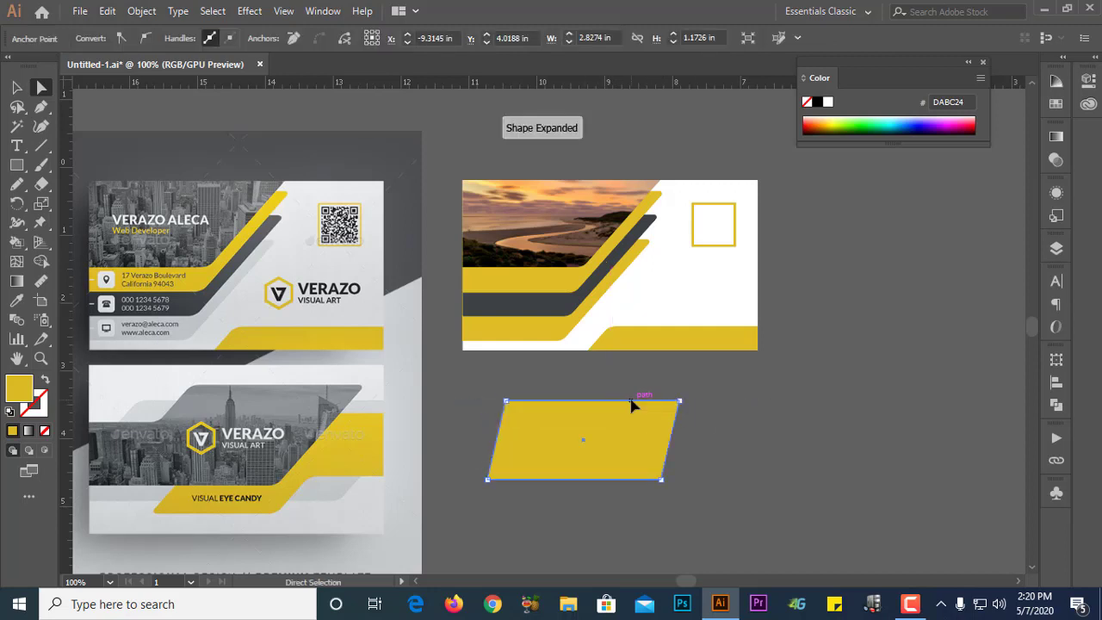
pyautogui.hotkey('ctrl', 'z')
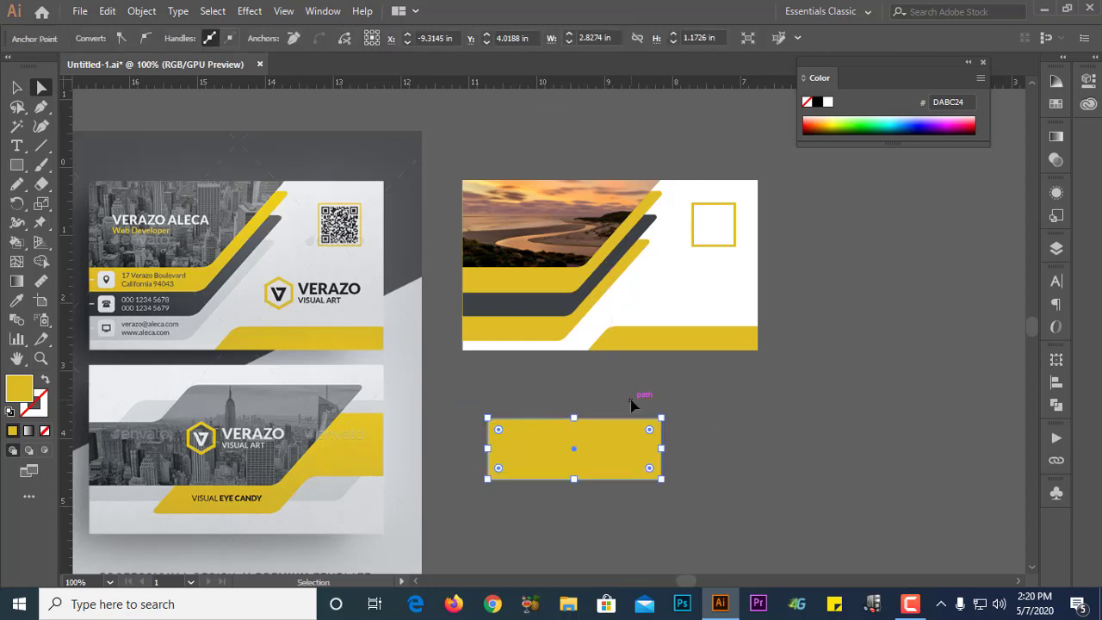
# Step: Delete the yellow rectangle below the card
pyautogui.scroll(1, 617, 275)
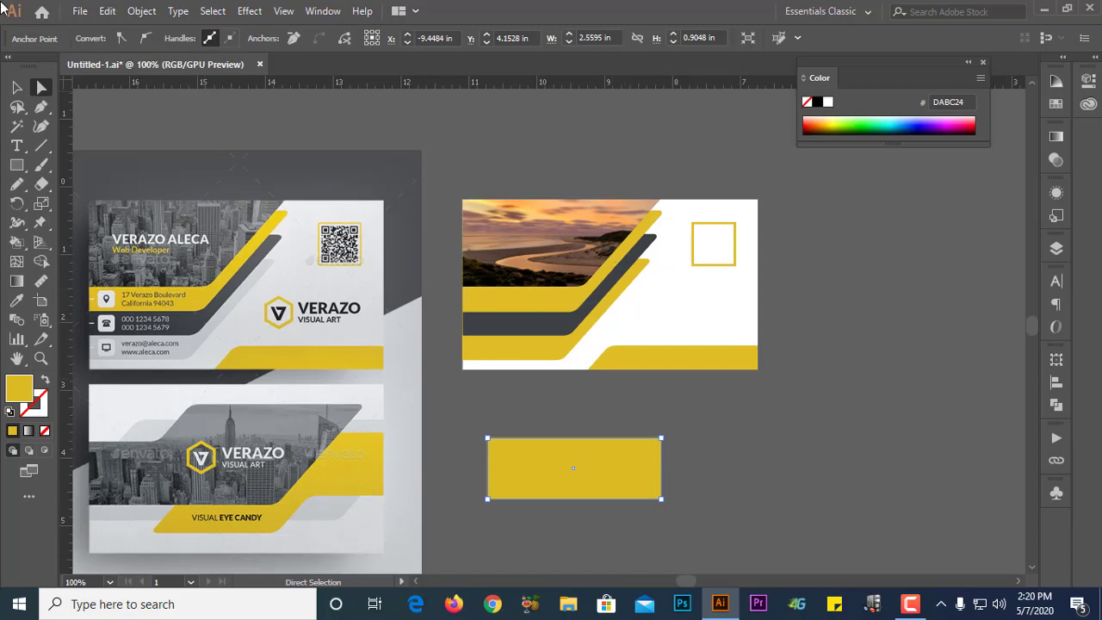
pyautogui.press('v')
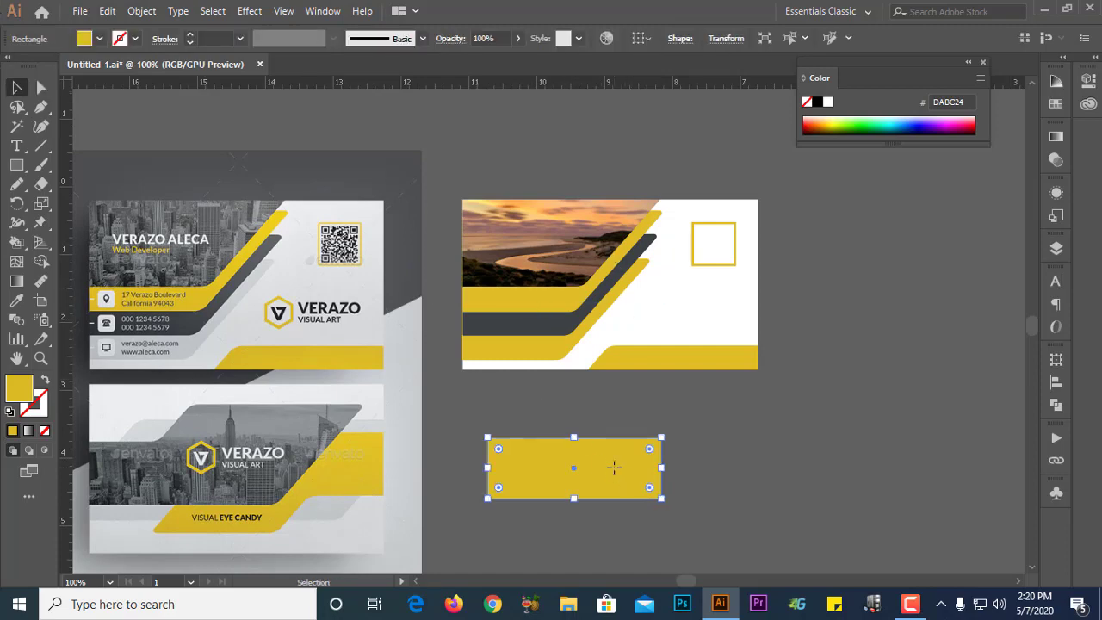
pyautogui.press('Delete')
# Step: Move the clipped card about 1.27 in to the right, away from the reference image
pyautogui.scroll(2, 726, 285)
pyautogui.keyDown('alt'); pyautogui.scroll(2, 672, 329); pyautogui.keyUp('alt')
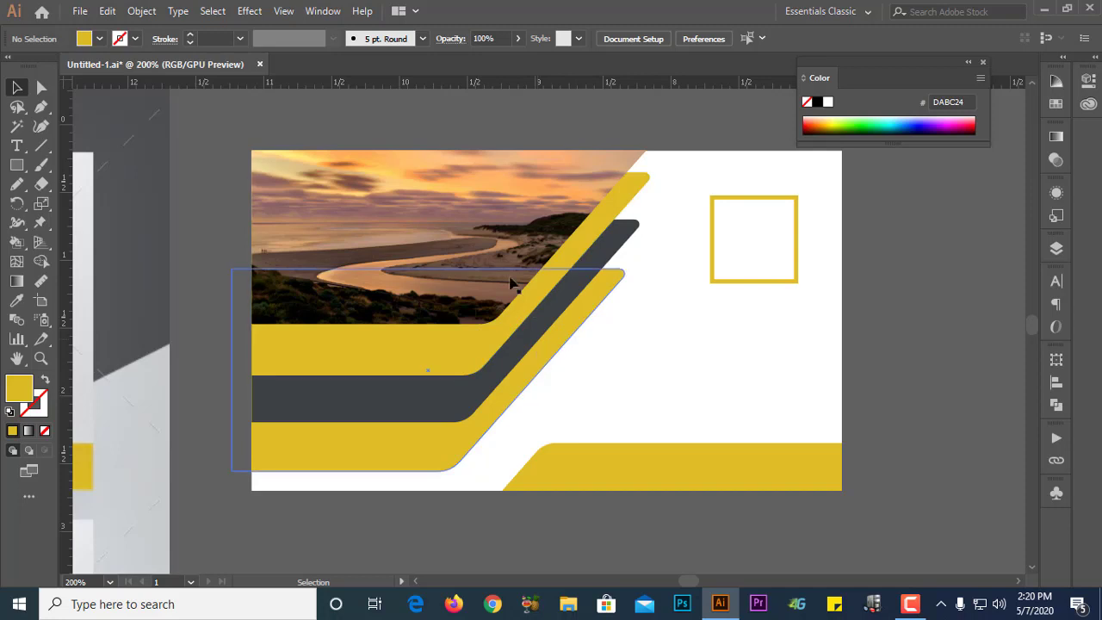
pyautogui.click(416, 251)
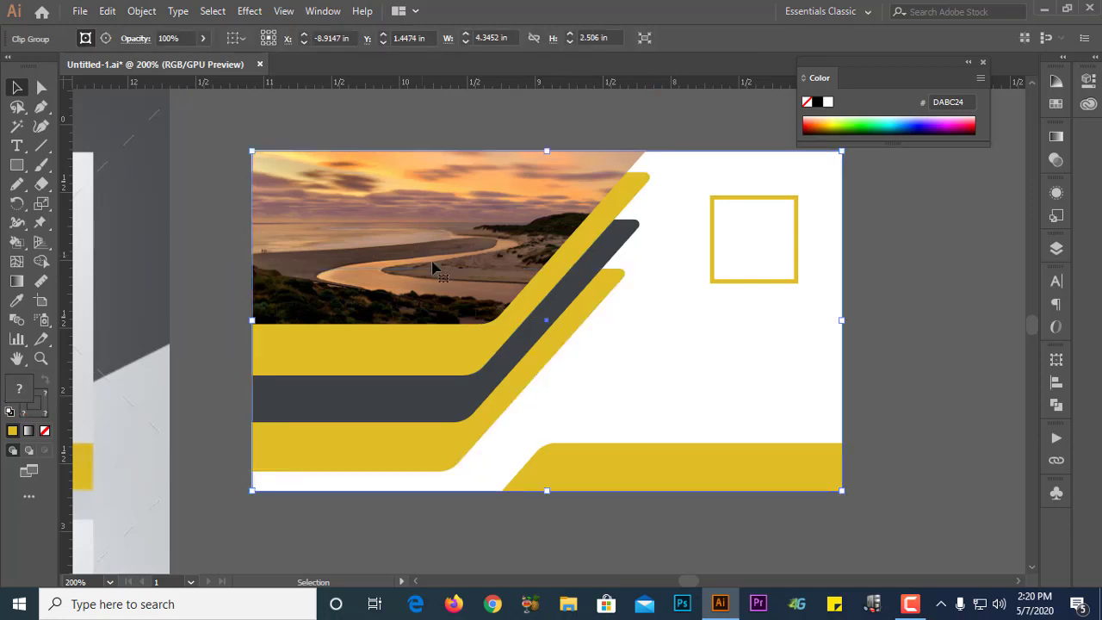
pyautogui.keyDown('alt'); pyautogui.scroll(-2, 444, 250); pyautogui.keyUp('alt')
pyautogui.moveTo(448, 258); pyautogui.dragTo(637, 291)
pyautogui.keyDown('alt'); pyautogui.scroll(1, 666, 275); pyautogui.keyUp('alt')
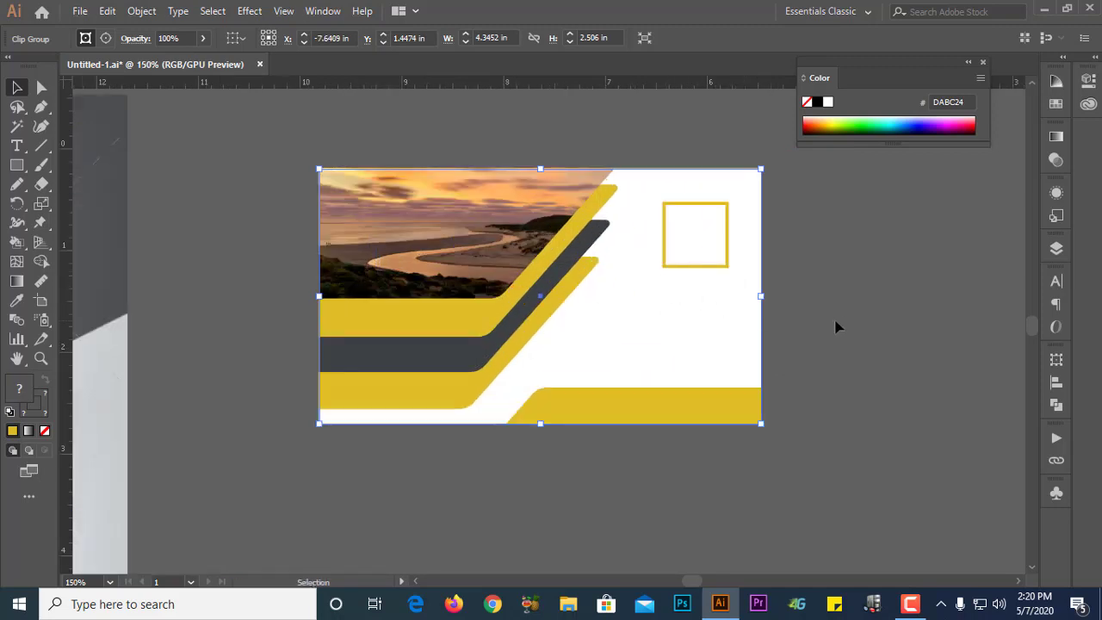
pyautogui.click(835, 328)
pyautogui.click(456, 249)
pyautogui.rightClick(453, 248)
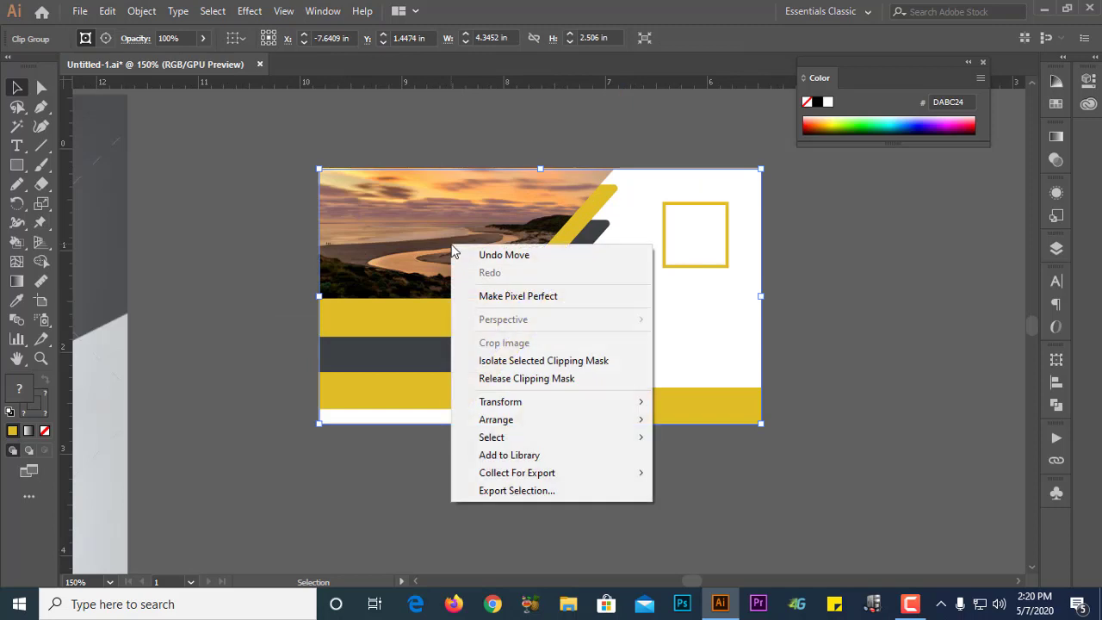
pyautogui.click(195, 272)
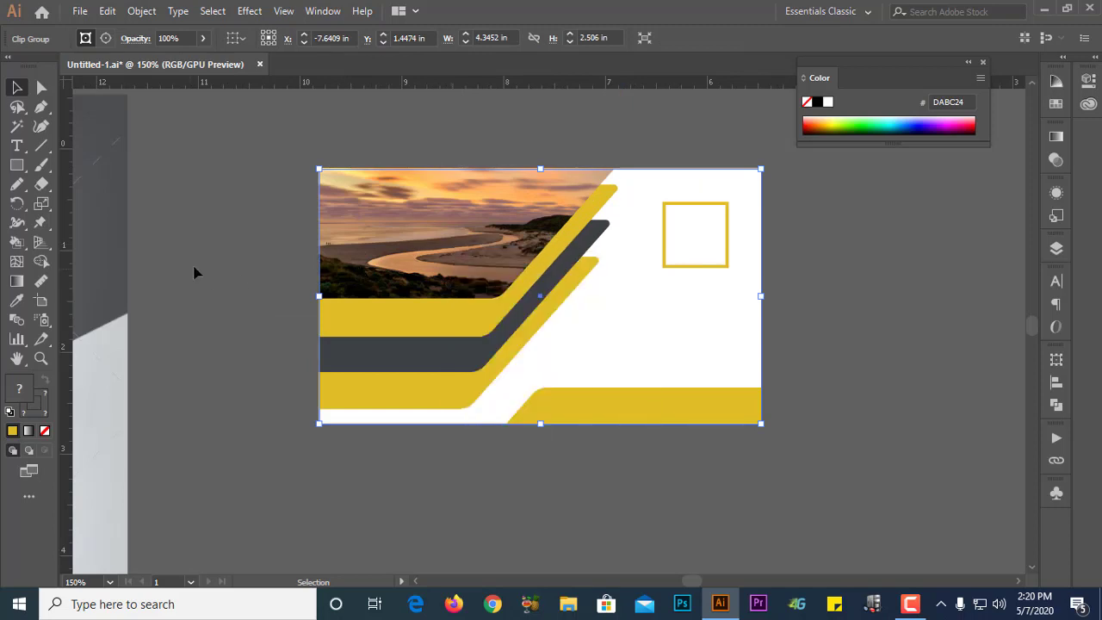
pyautogui.click(431, 265)
pyautogui.rightClick(467, 249)
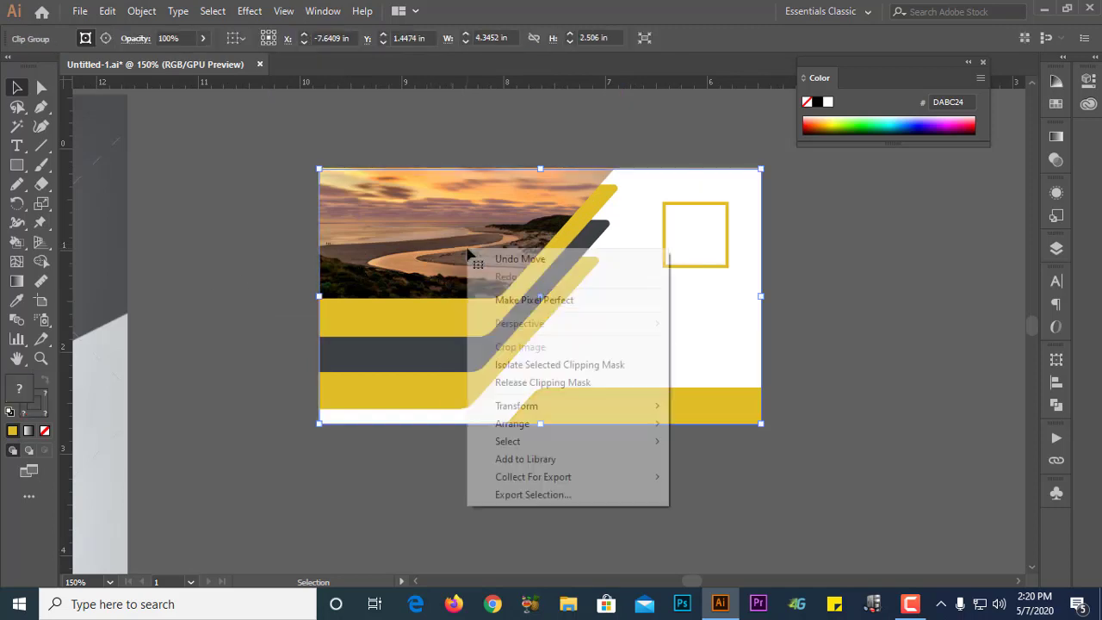
pyautogui.click(540, 371)
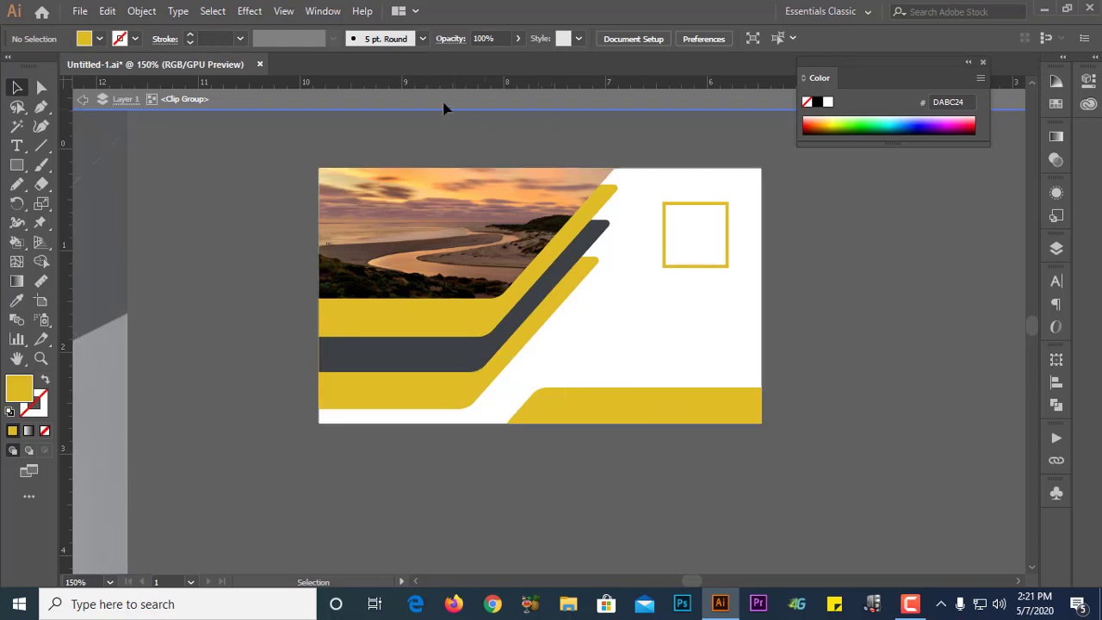
pyautogui.click(447, 107)
# Step: Isolate the card's clipping mask and select its upper yellow, gray, lower yellow and bottom bar shapes one after another
pyautogui.moveTo(266, 98); pyautogui.dragTo(622, 320)
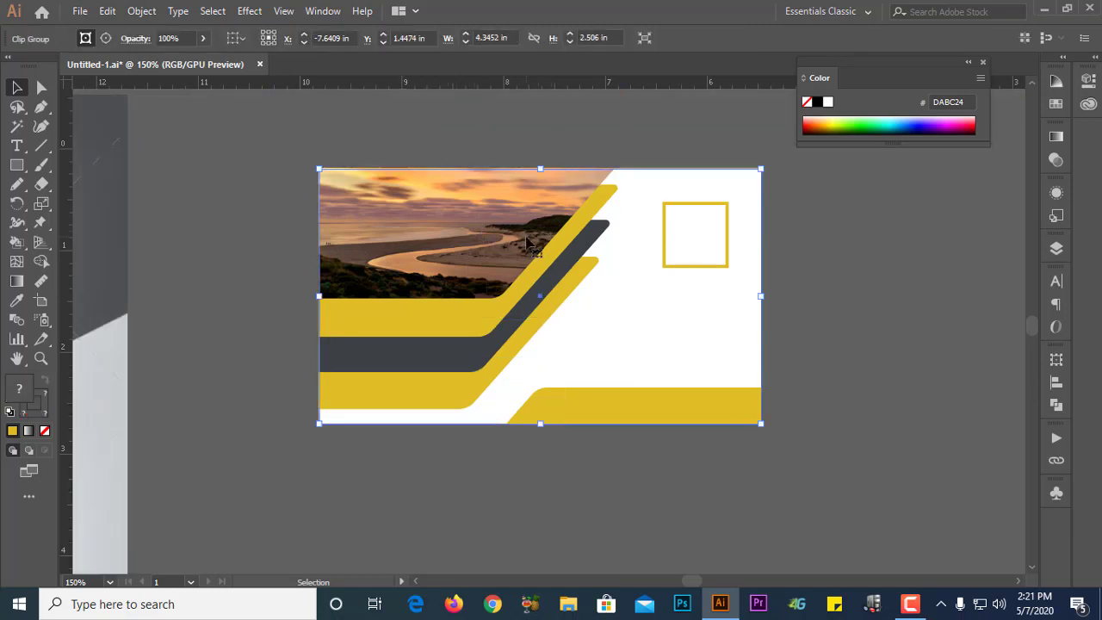
pyautogui.rightClick(528, 239)
pyautogui.click(589, 354)
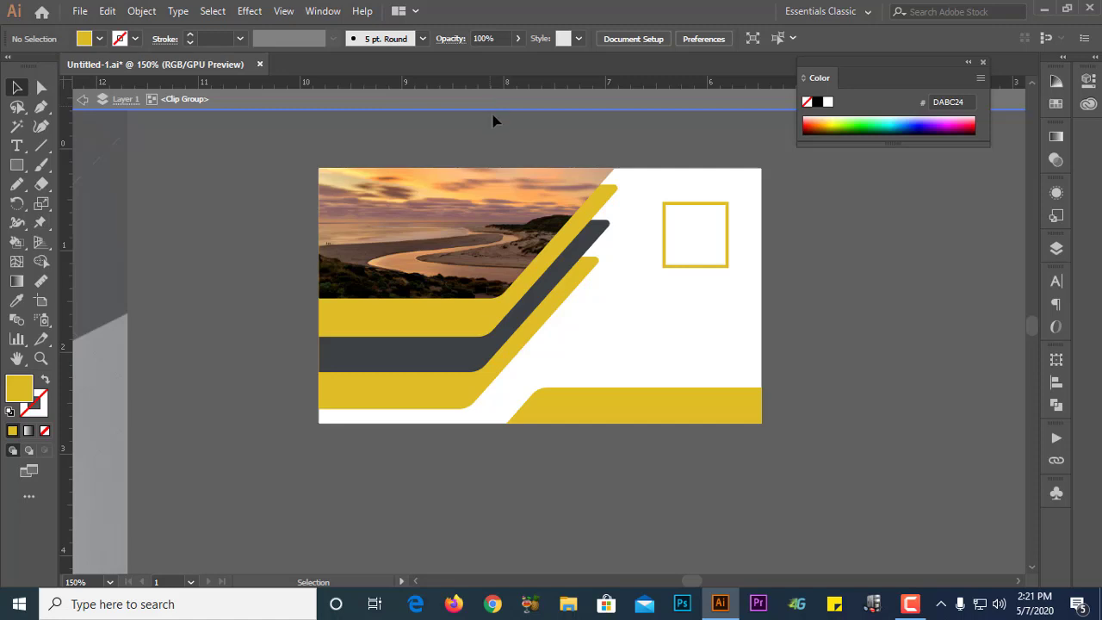
pyautogui.click(457, 318)
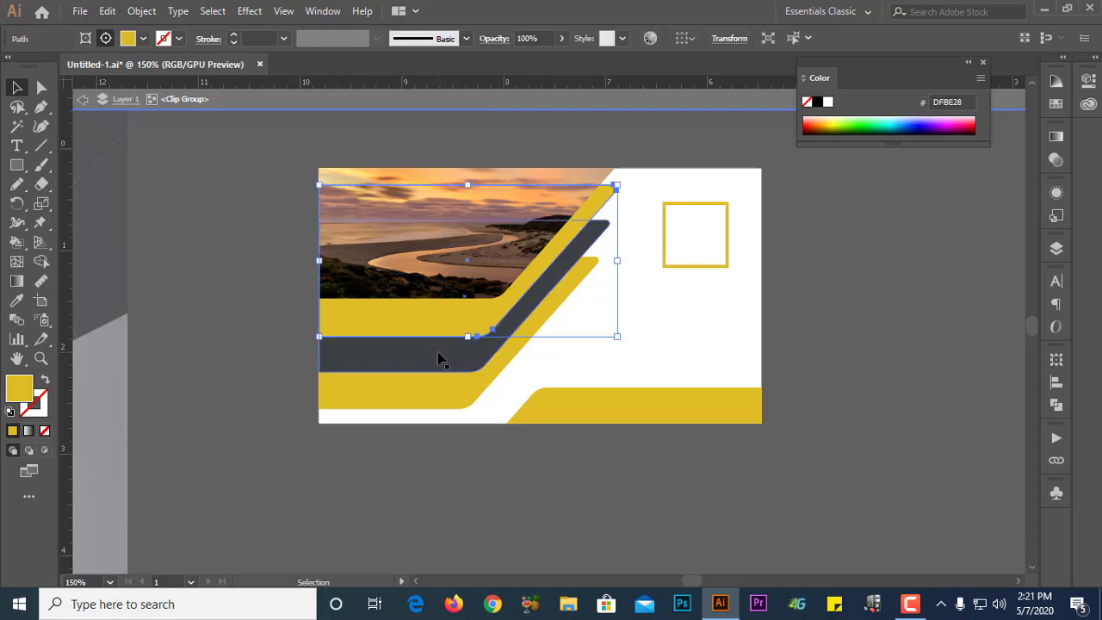
pyautogui.click(437, 351)
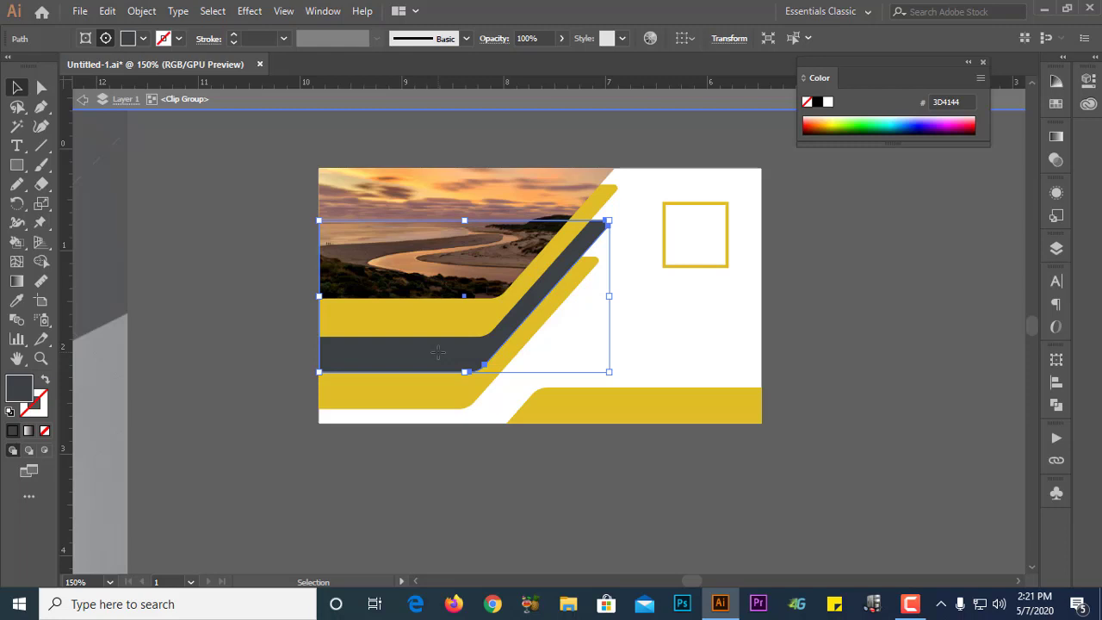
pyautogui.click(431, 391)
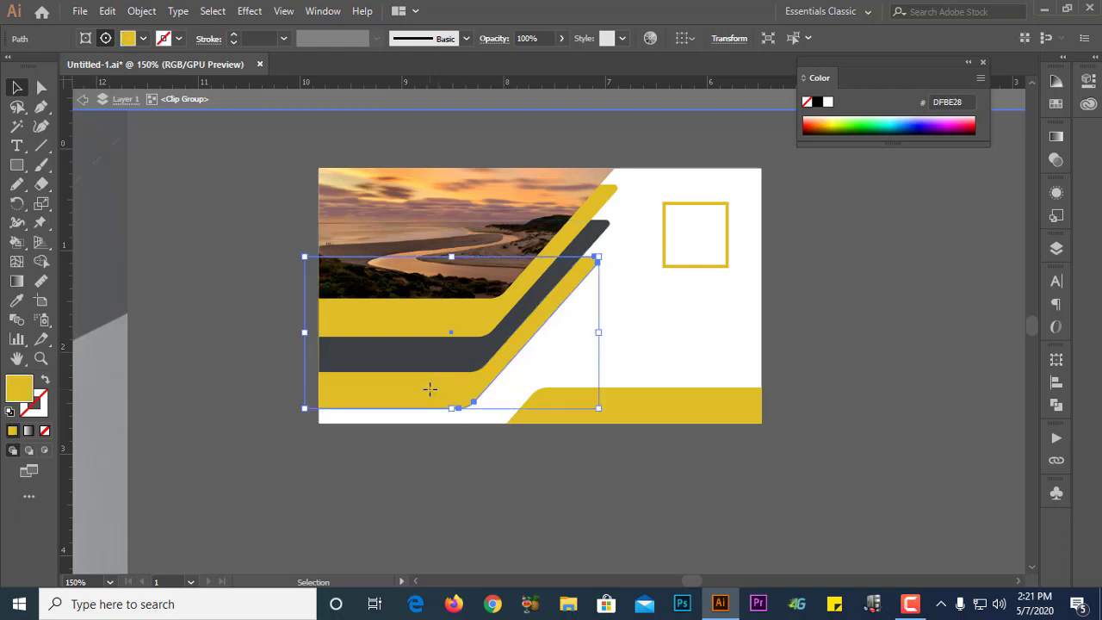
pyautogui.click(680, 388)
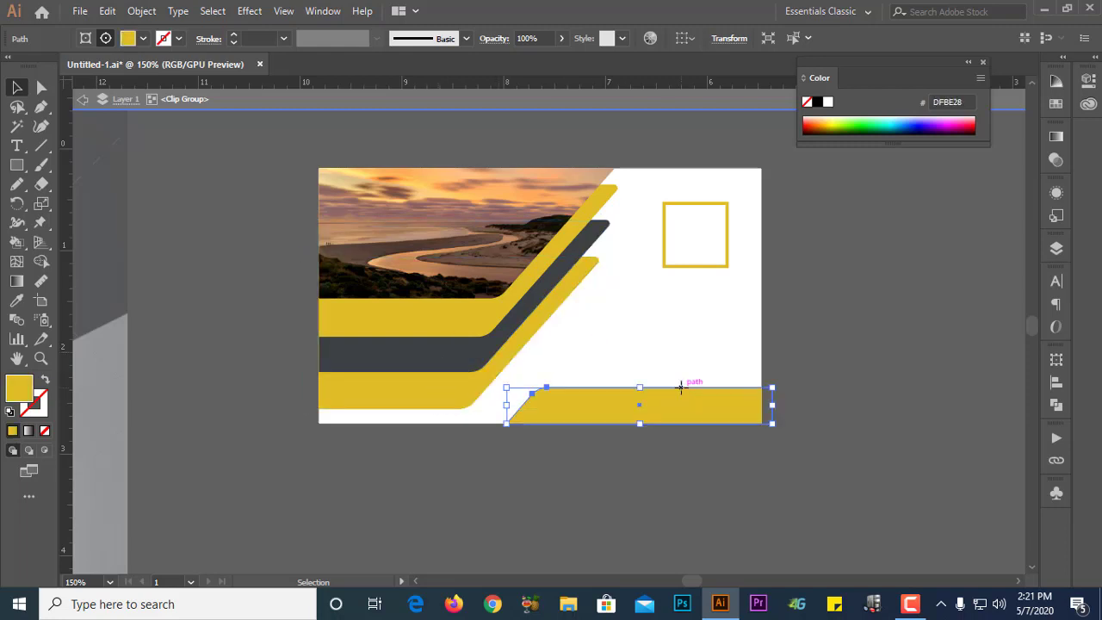
# Step: Isolate the landscape's own clipping mask and shift the image slightly right and down inside it
pyautogui.click(487, 243)
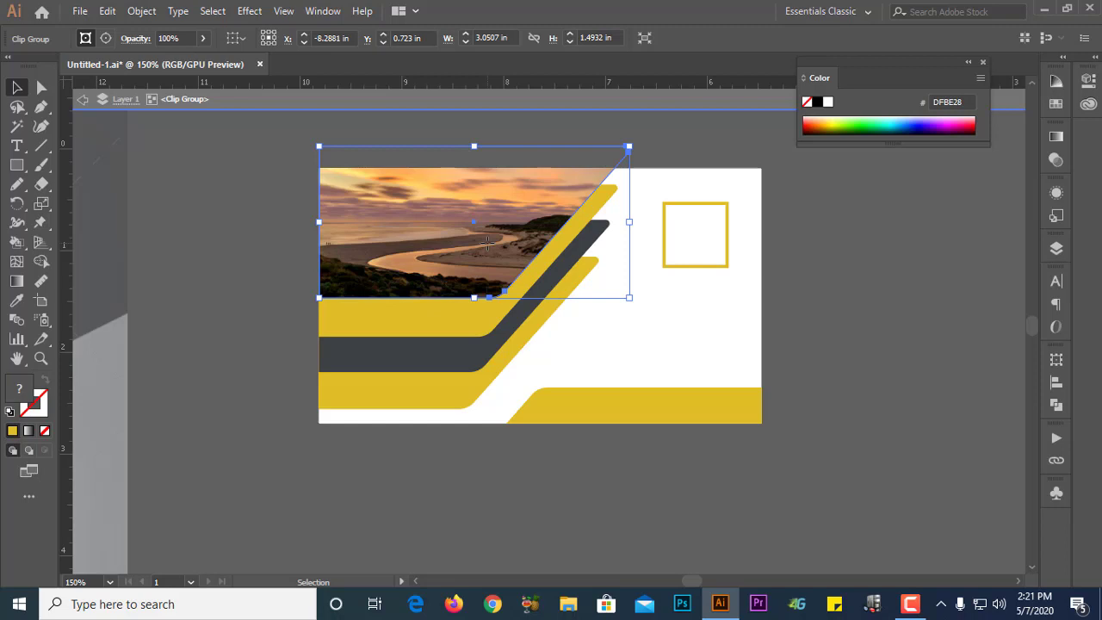
pyautogui.rightClick(419, 226)
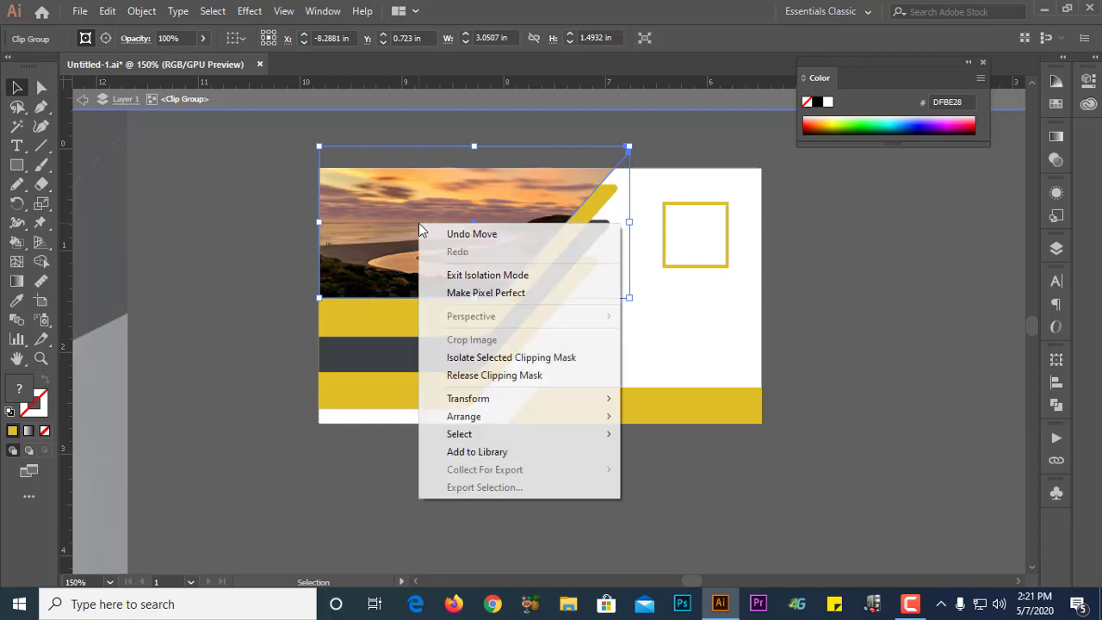
pyautogui.click(495, 359)
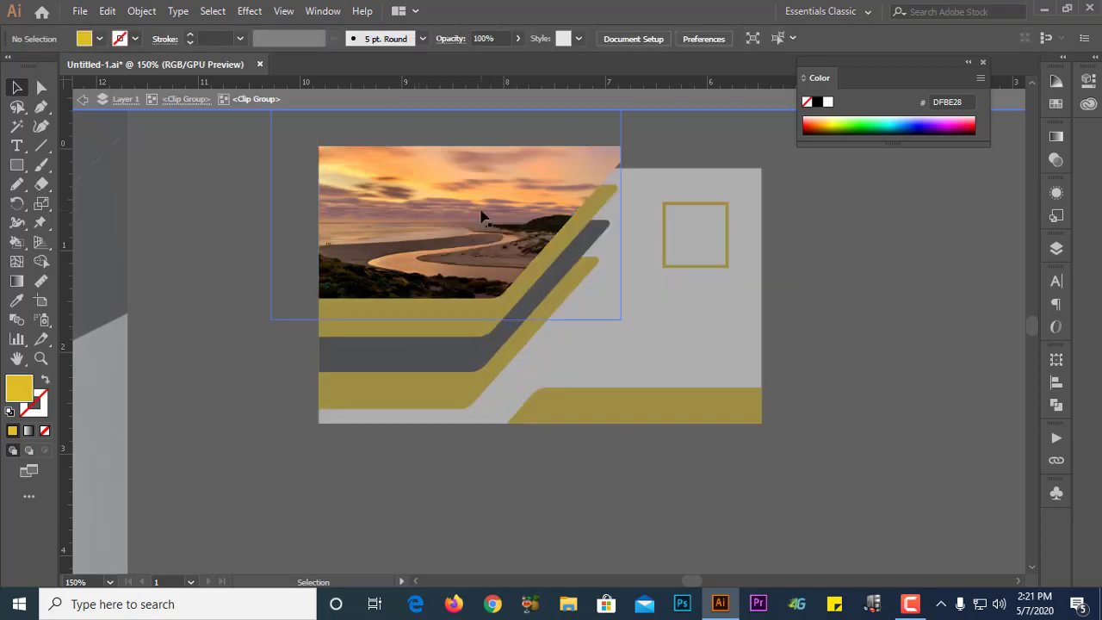
pyautogui.moveTo(465, 226)
pyautogui.mouseDown()
pyautogui.moveTo(523, 229)
pyautogui.moveTo(430, 229)
pyautogui.moveTo(463, 234)
pyautogui.mouseUp()
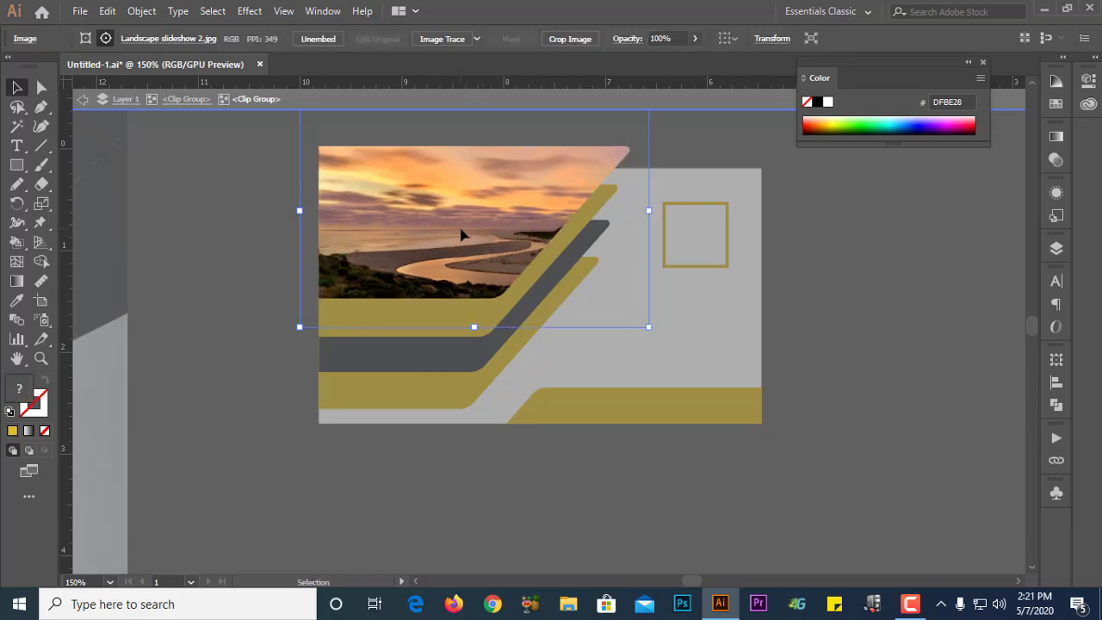
# Step: Isolate the landscape image, nudge it five increments to the right, and exit isolation mode with nothing selected
pyautogui.rightClick(462, 236)
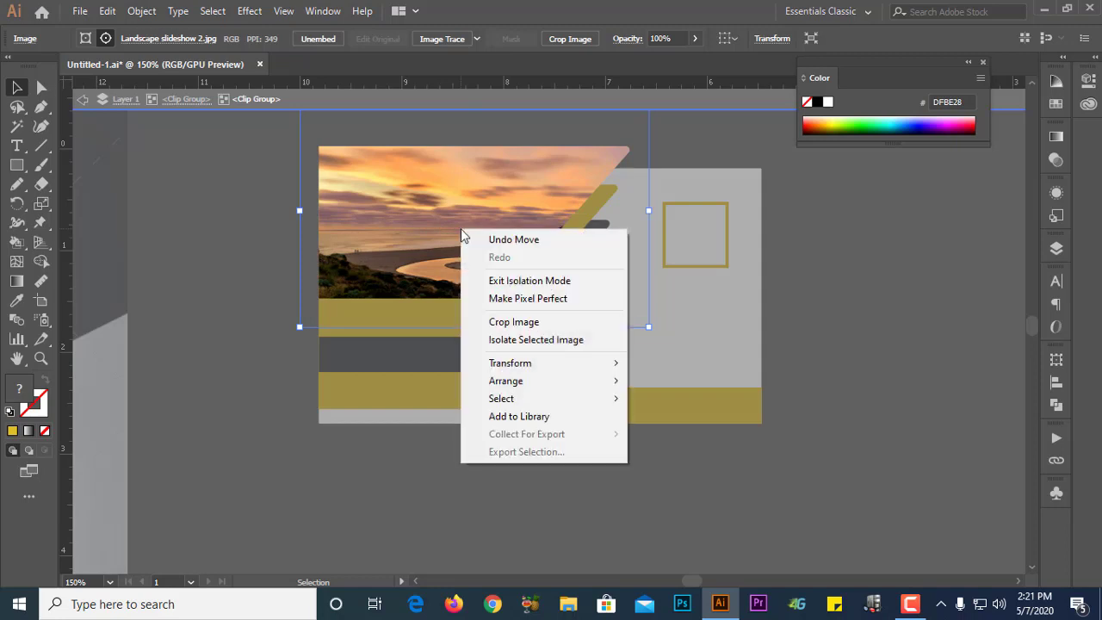
pyautogui.click(540, 343)
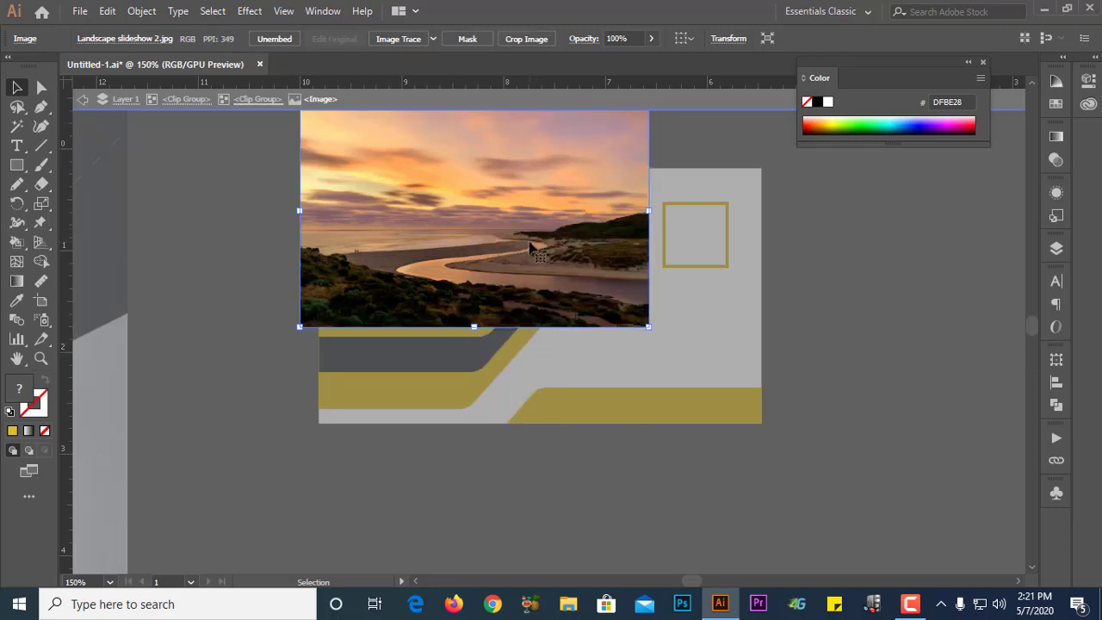
pyautogui.press('Right')
pyautogui.press('Right')
pyautogui.press('Right')
pyautogui.press('Right')
pyautogui.press('Right')
pyautogui.click(547, 100)
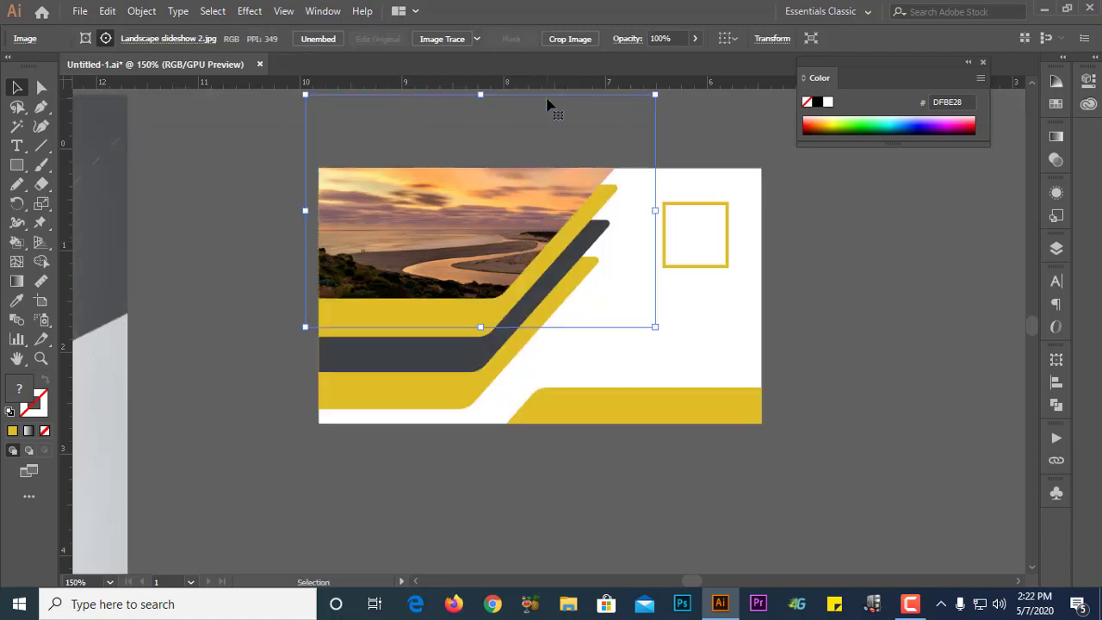
pyautogui.click(893, 321)
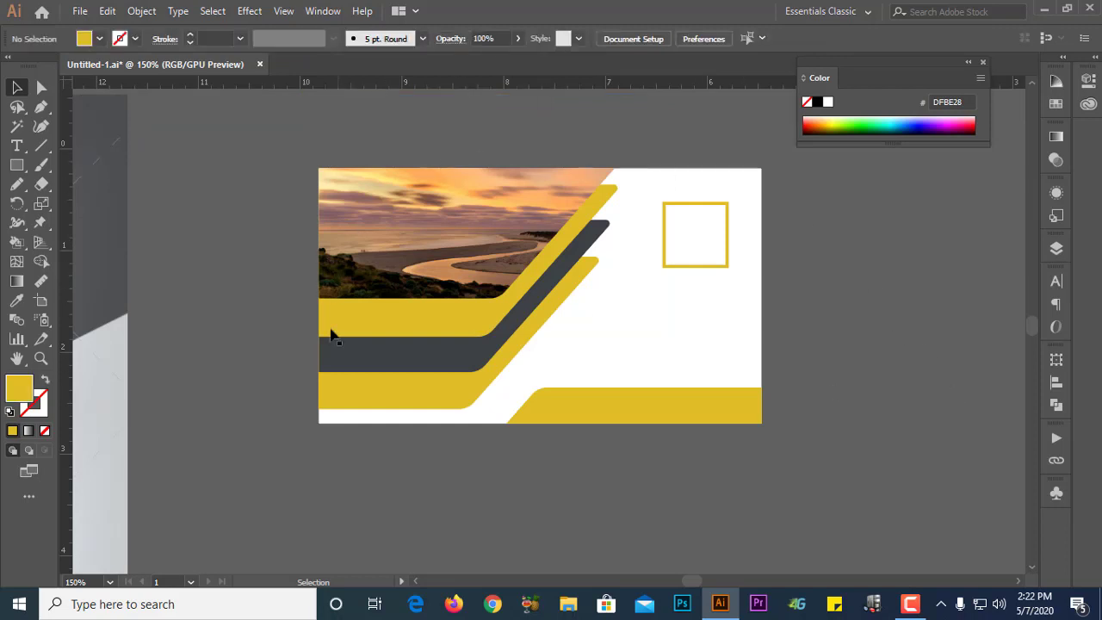
# Step: Move the whole clipped card about 0.23 in down and 0.03 in left, and deselect it
pyautogui.click(493, 295)
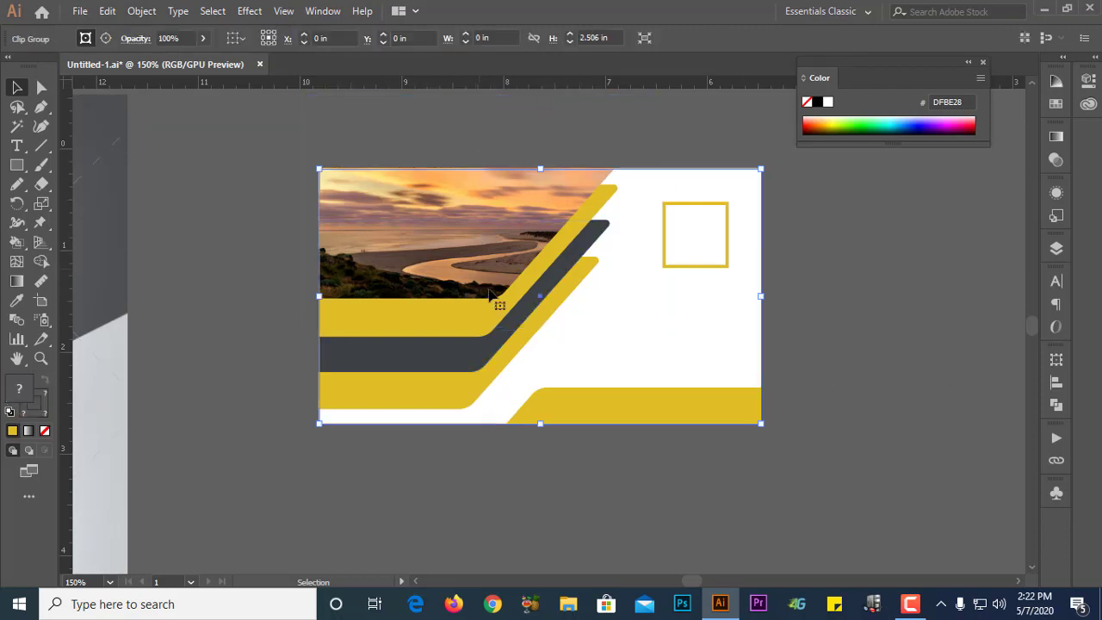
pyautogui.moveTo(495, 288)
pyautogui.mouseDown()
pyautogui.moveTo(649, 297)
pyautogui.moveTo(473, 288)
pyautogui.mouseUp()
pyautogui.scroll(-2, 473, 293)
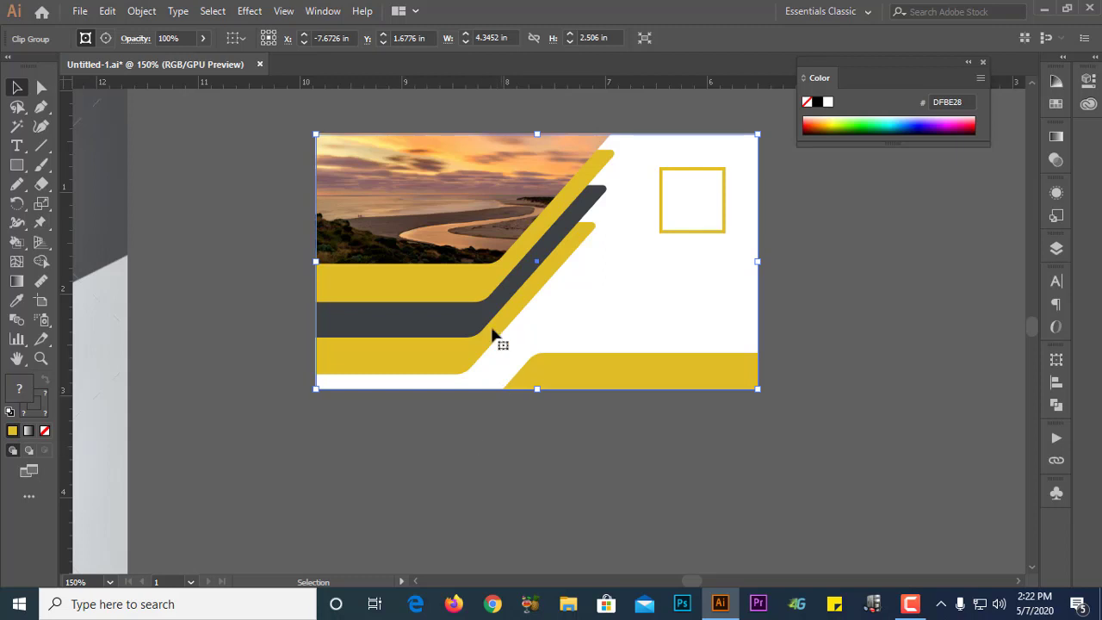
pyautogui.click(428, 408)
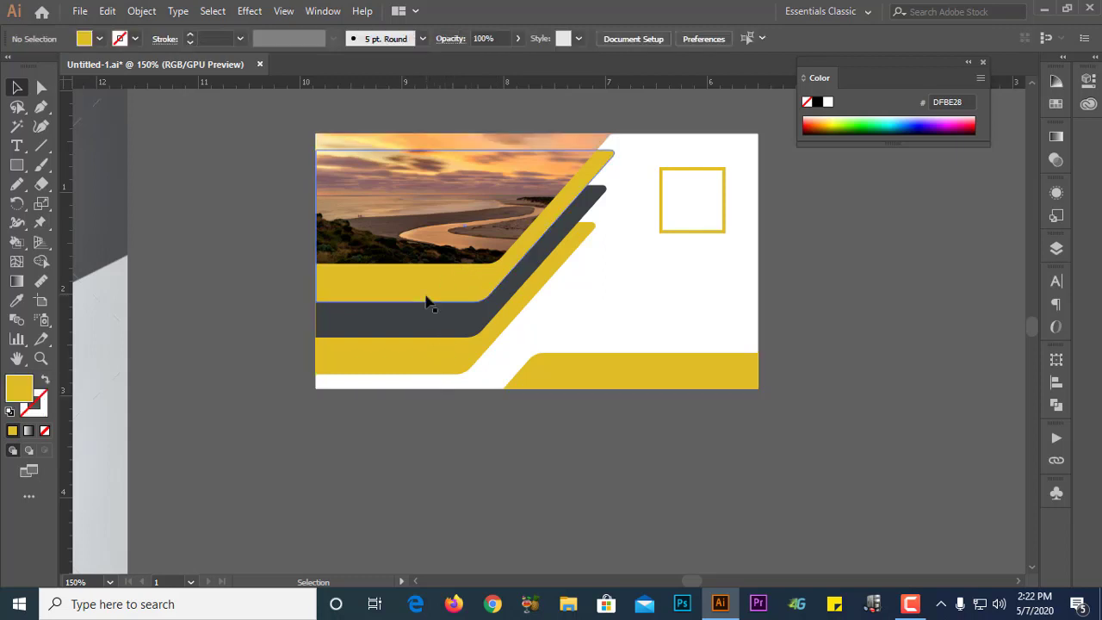
# Step: Try moving the upper yellow band to the right inside the isolated card, undo the move, and exit isolation mode
pyautogui.scroll(3, 428, 302)
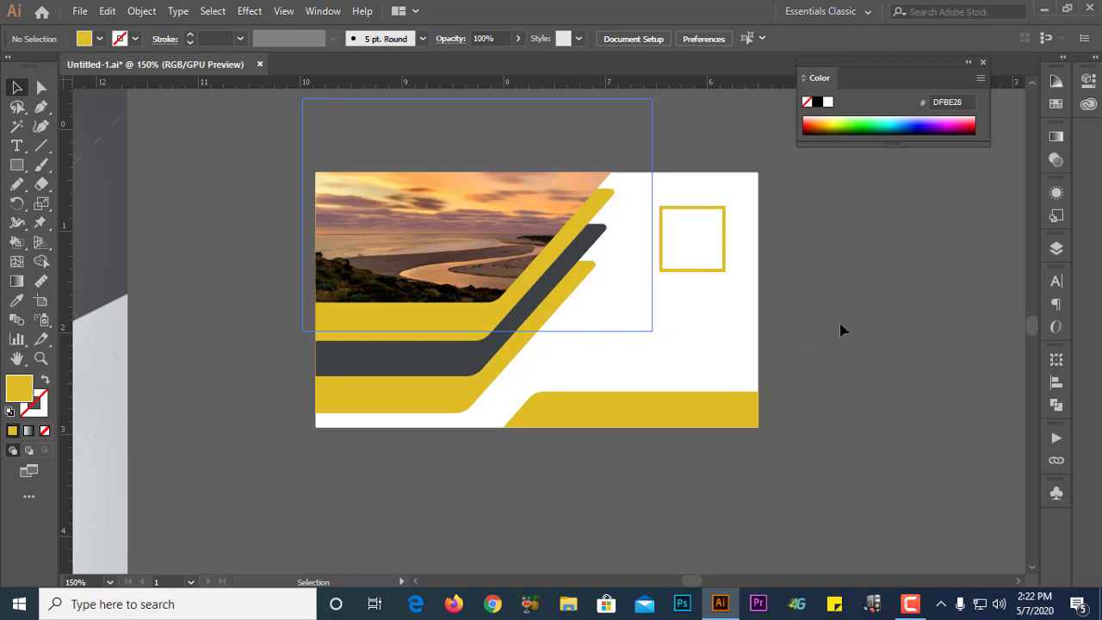
pyautogui.click(460, 294)
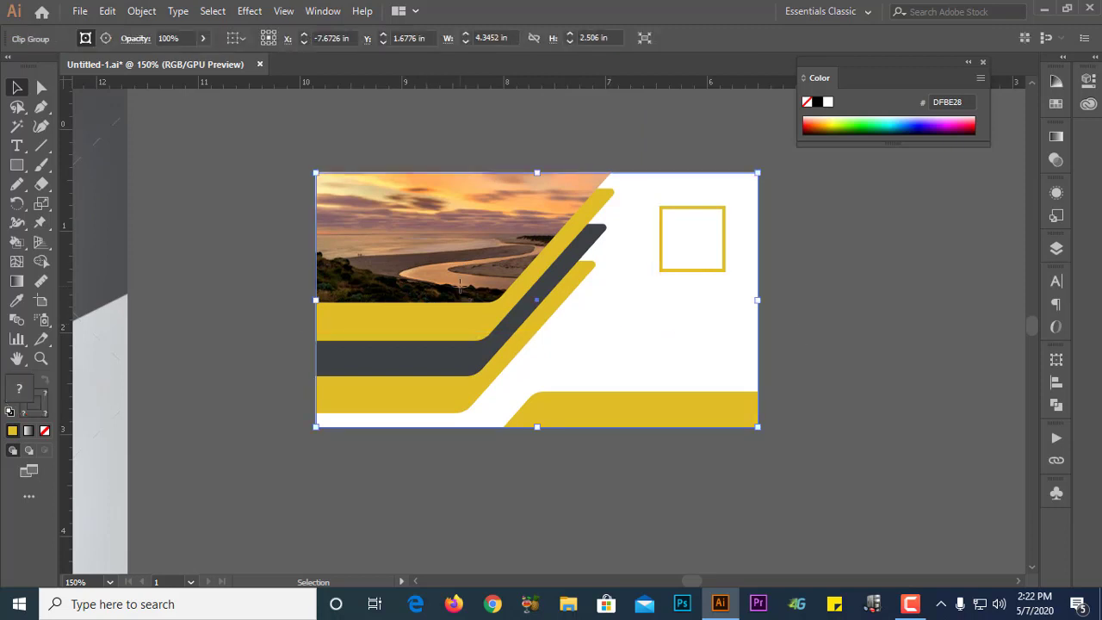
pyautogui.doubleClick(434, 331)
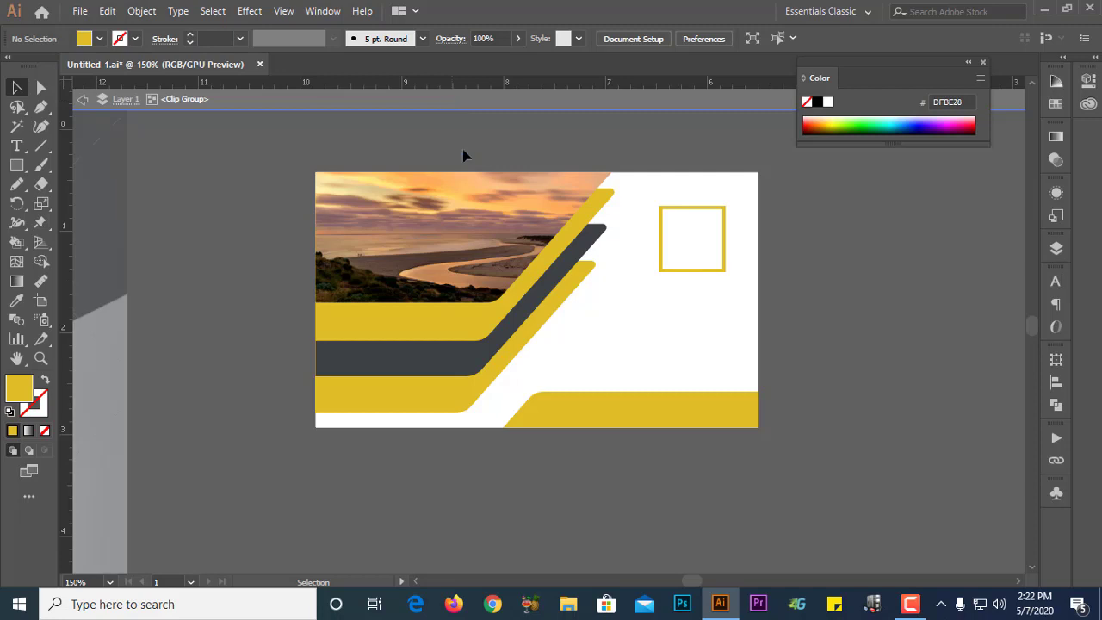
pyautogui.click(487, 269)
pyautogui.click(458, 319)
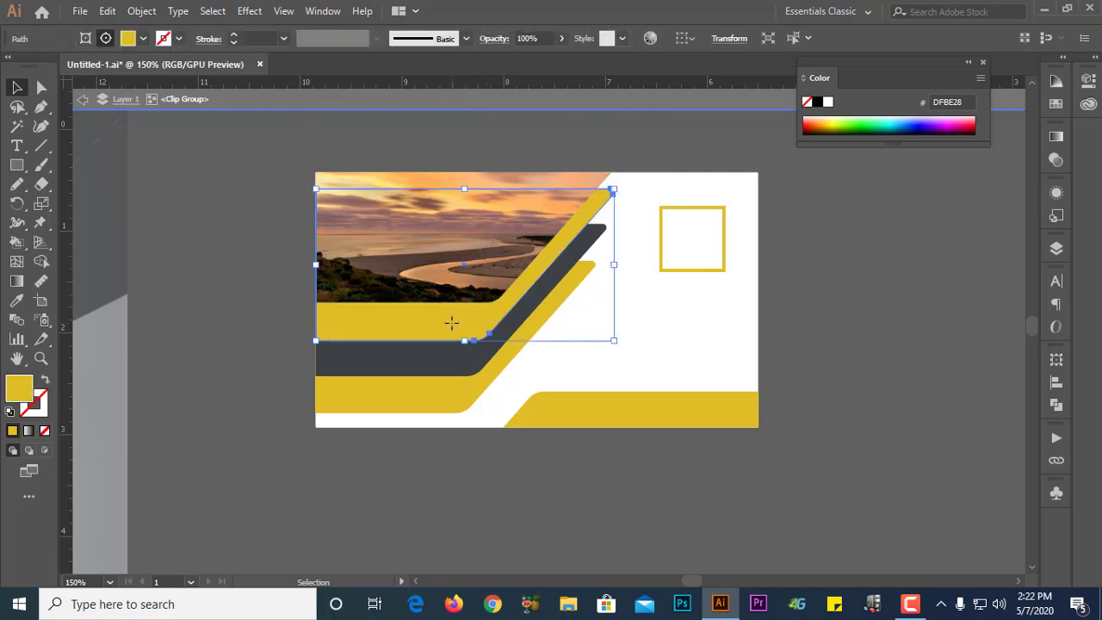
pyautogui.moveTo(406, 327); pyautogui.dragTo(479, 333)
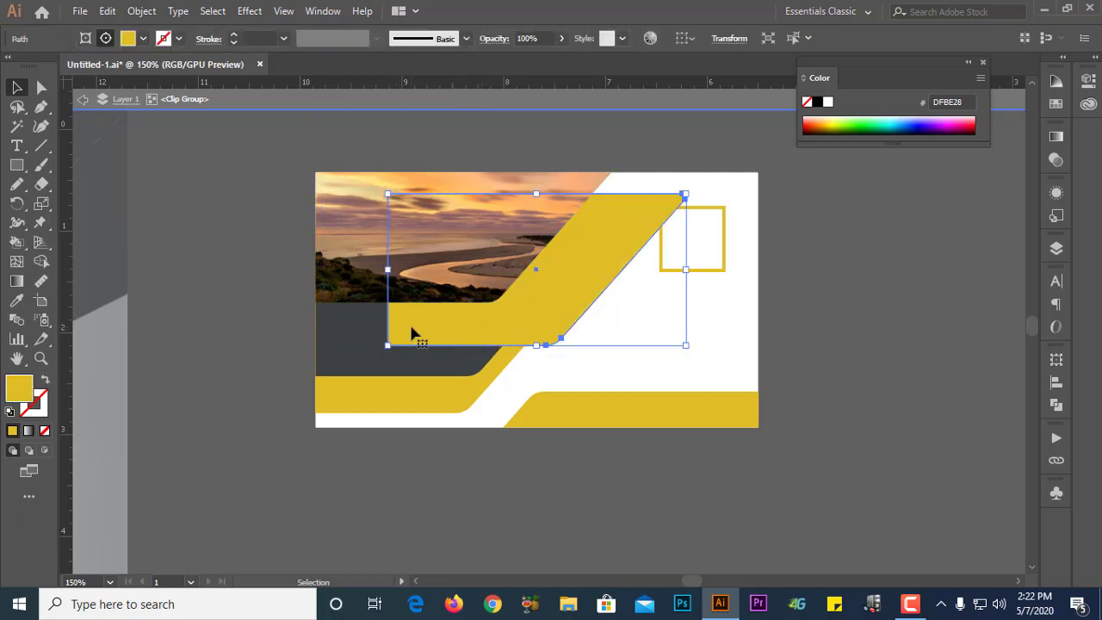
pyautogui.hotkey('ctrl', 'z')
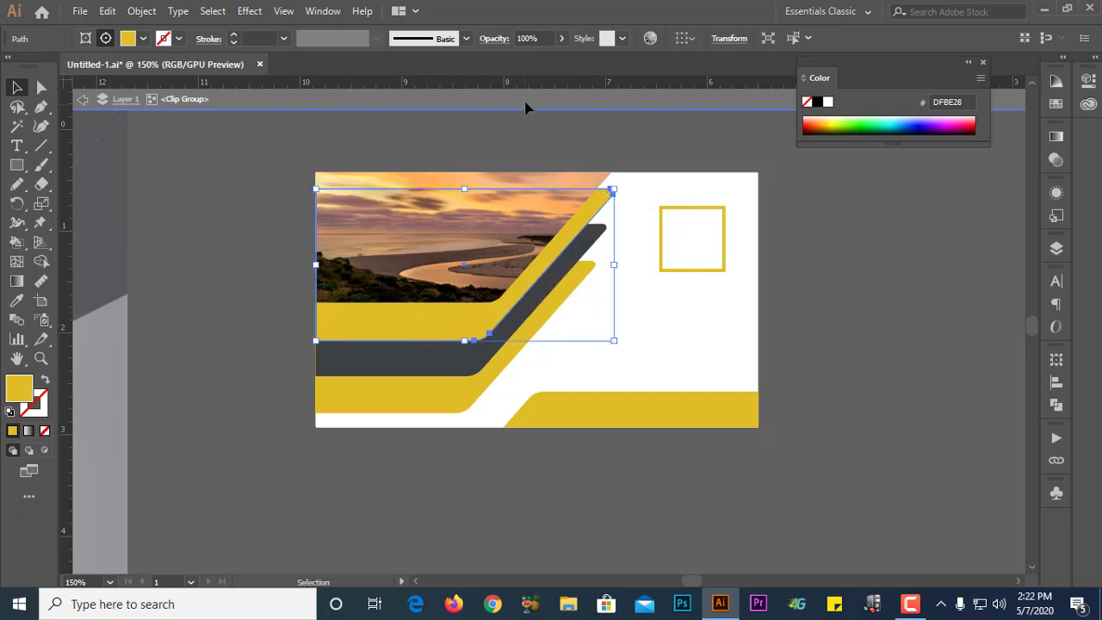
pyautogui.click(528, 107)
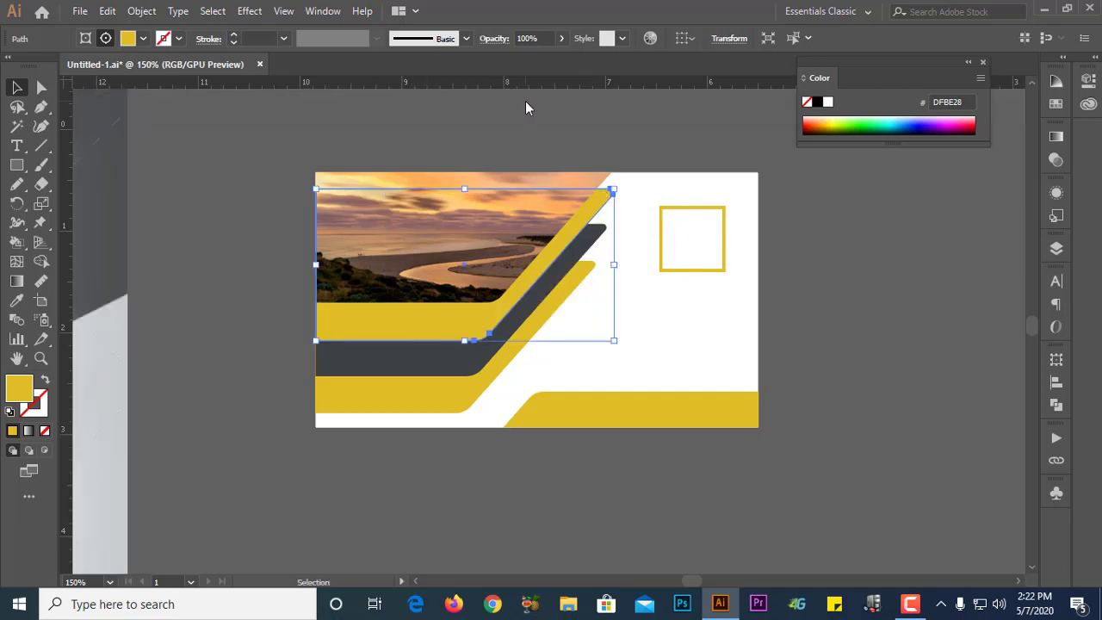
pyautogui.click(544, 138)
pyautogui.scroll(-3, 586, 225)
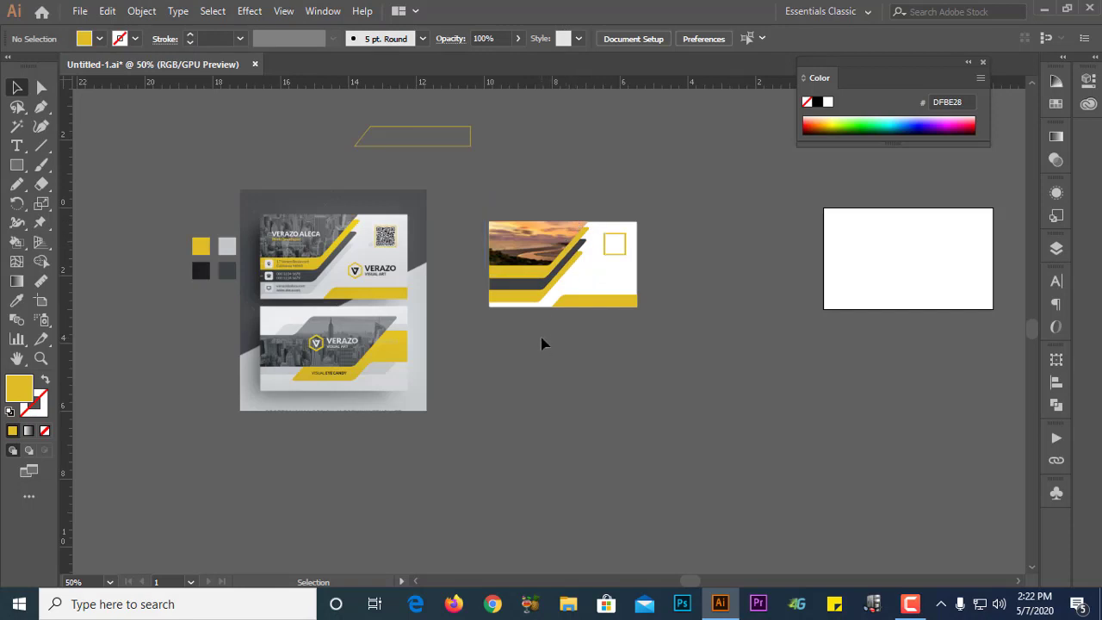
pyautogui.scroll(1, 548, 276)
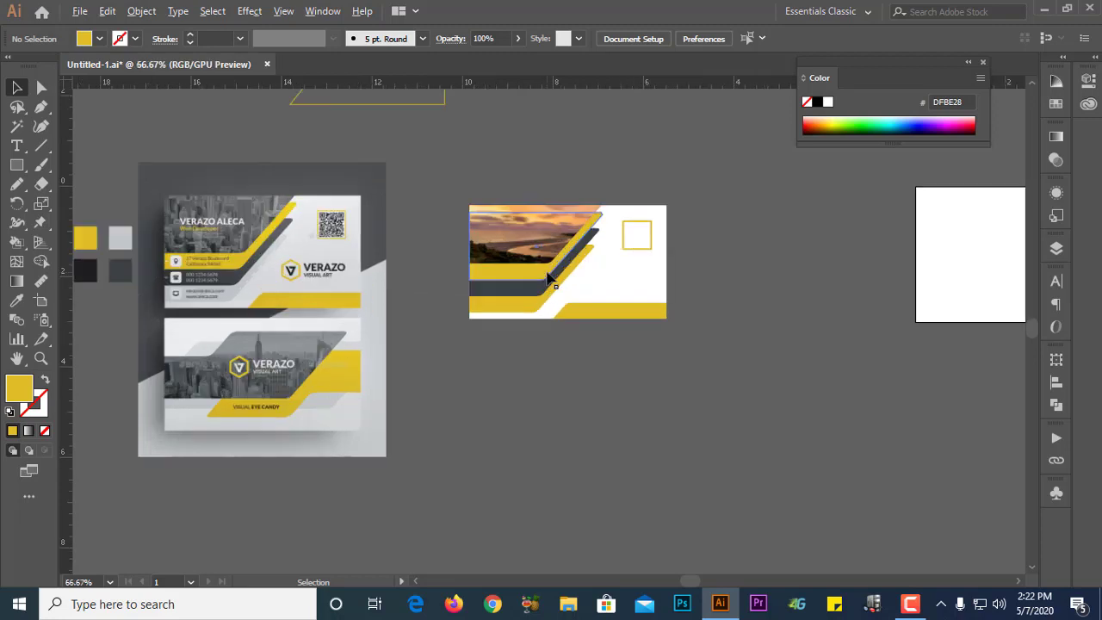
# Step: Add a placeholder "Lorem ipsum" text object just below the finished card
pyautogui.scroll(1, 549, 275)
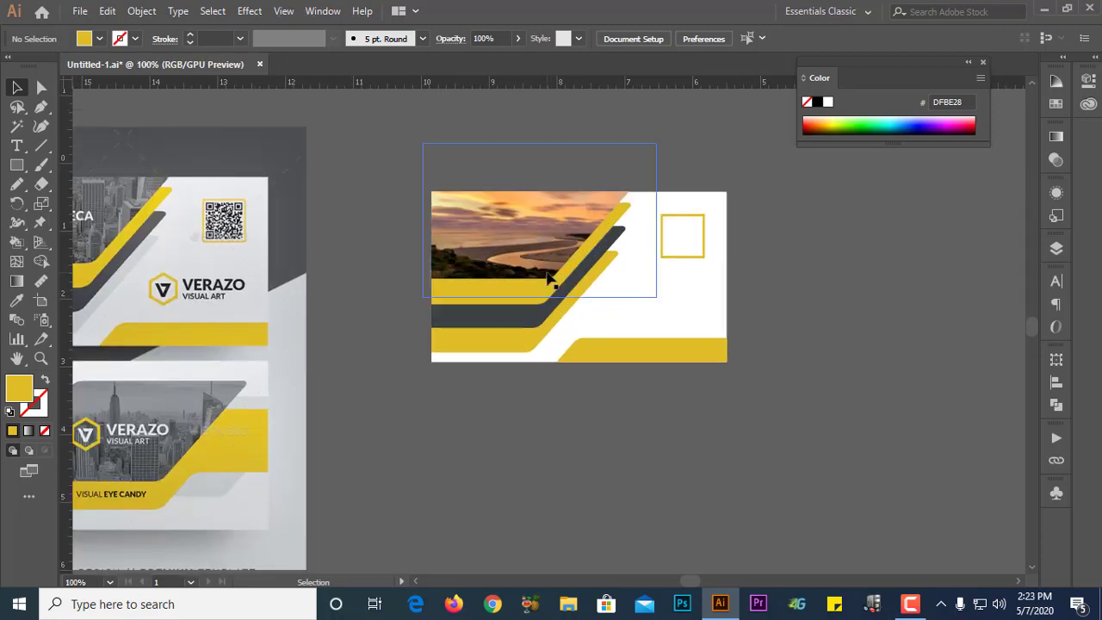
pyautogui.moveTo(548, 277); pyautogui.dragTo(717, 304)
pyautogui.click(689, 439)
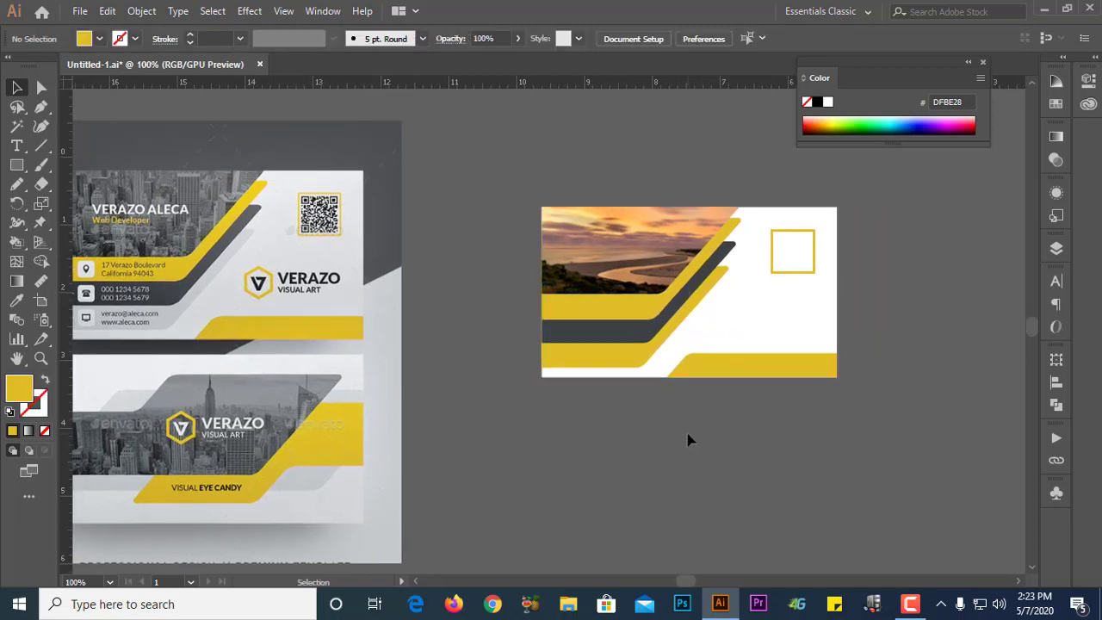
pyautogui.moveTo(560, 326); pyautogui.dragTo(461, 285)
pyautogui.moveTo(362, 317); pyautogui.dragTo(525, 321)
pyautogui.click(434, 324)
pyautogui.click(24, 144)
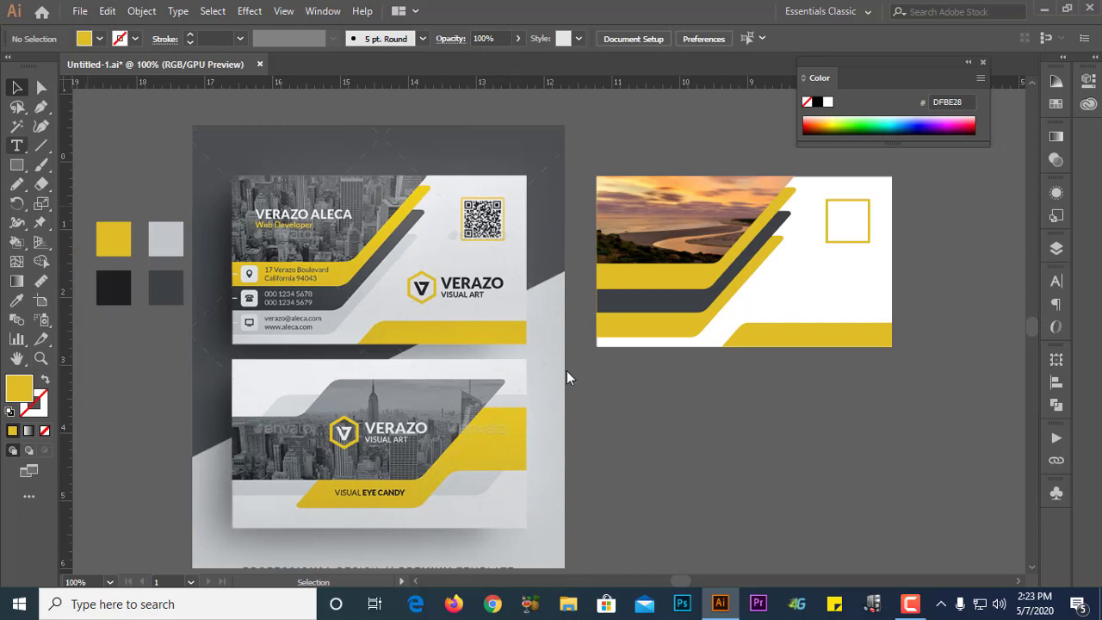
pyautogui.click(629, 379)
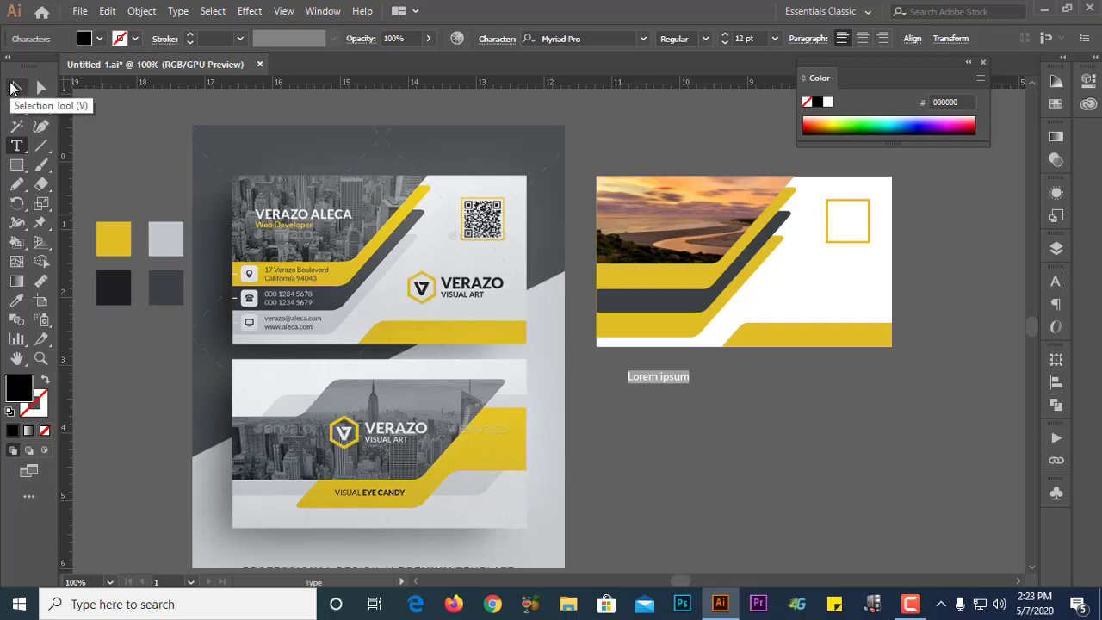
pyautogui.click(15, 87)
pyautogui.click(689, 406)
pyautogui.click(659, 377)
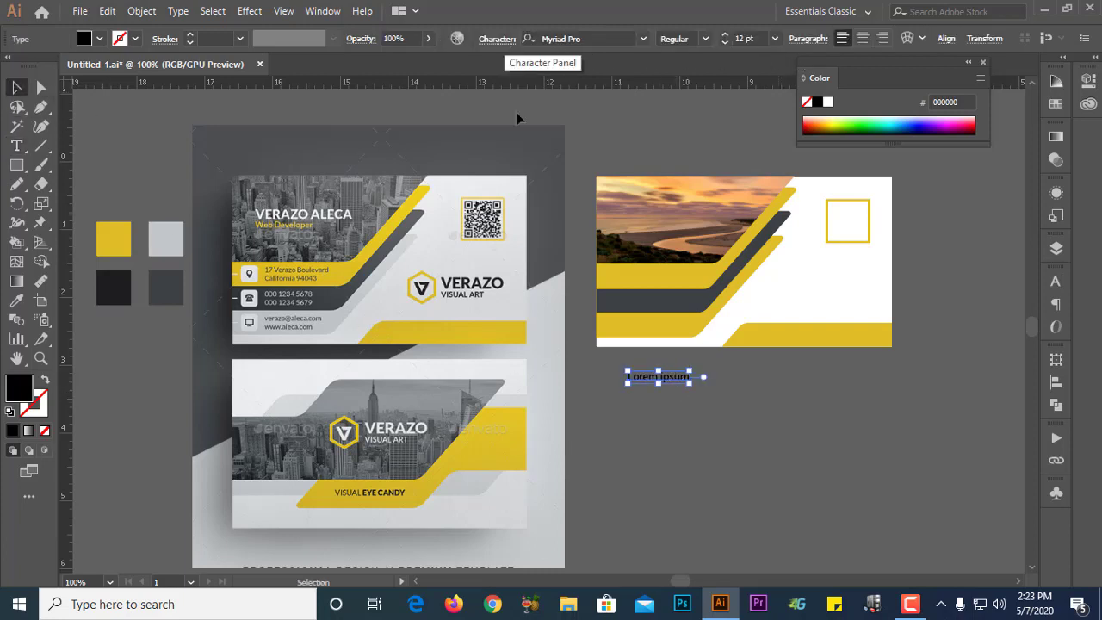
pyautogui.click(497, 45)
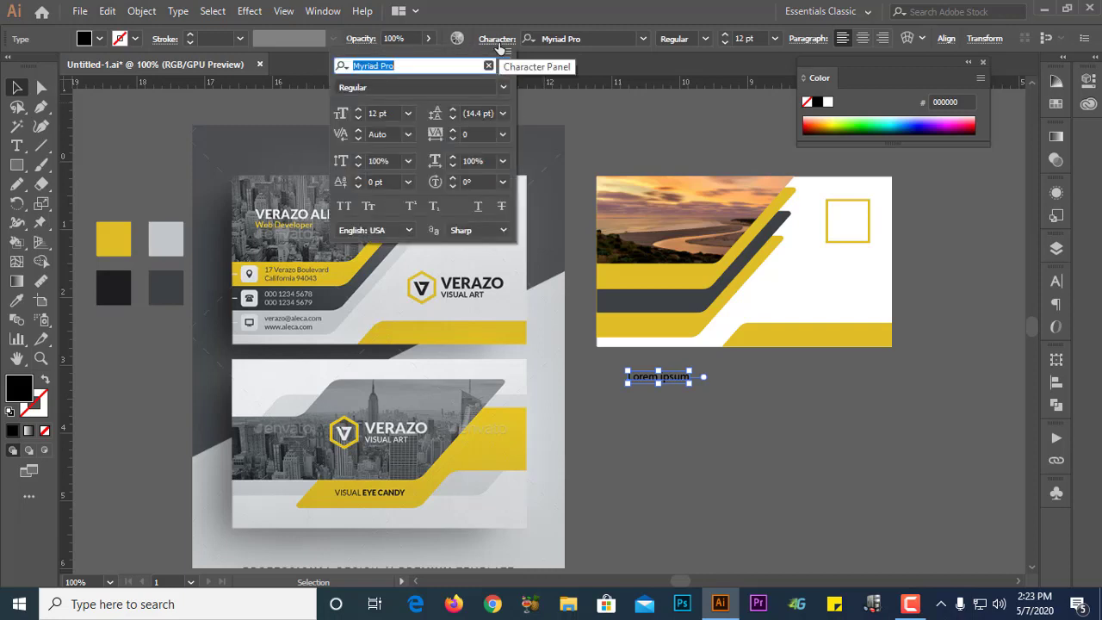
pyautogui.click(658, 396)
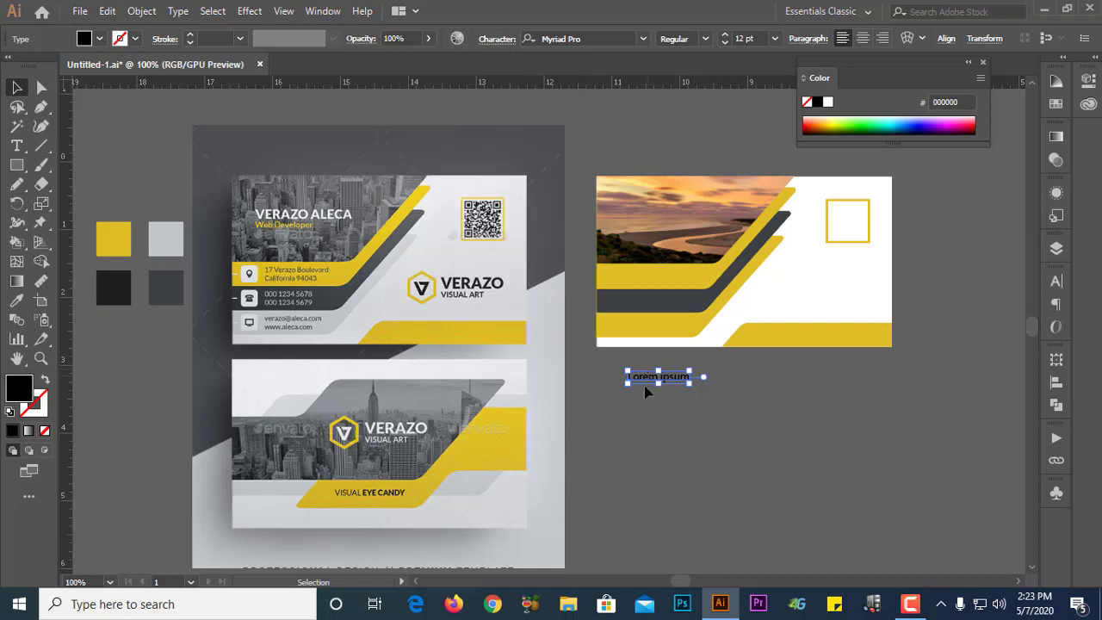
pyautogui.doubleClick(646, 379)
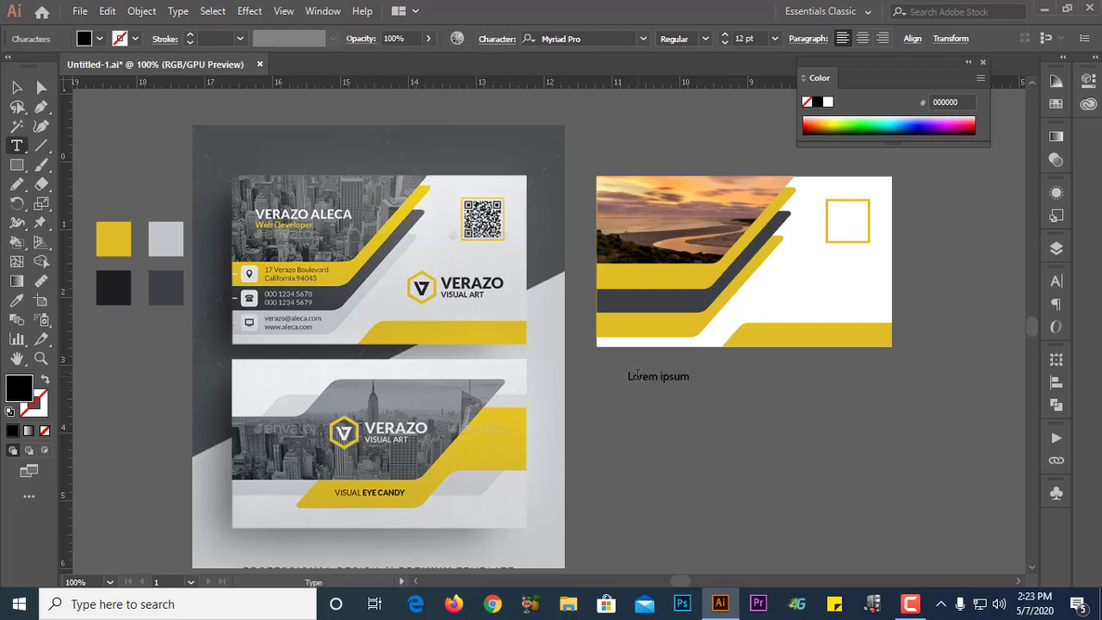
pyautogui.press('Escape')
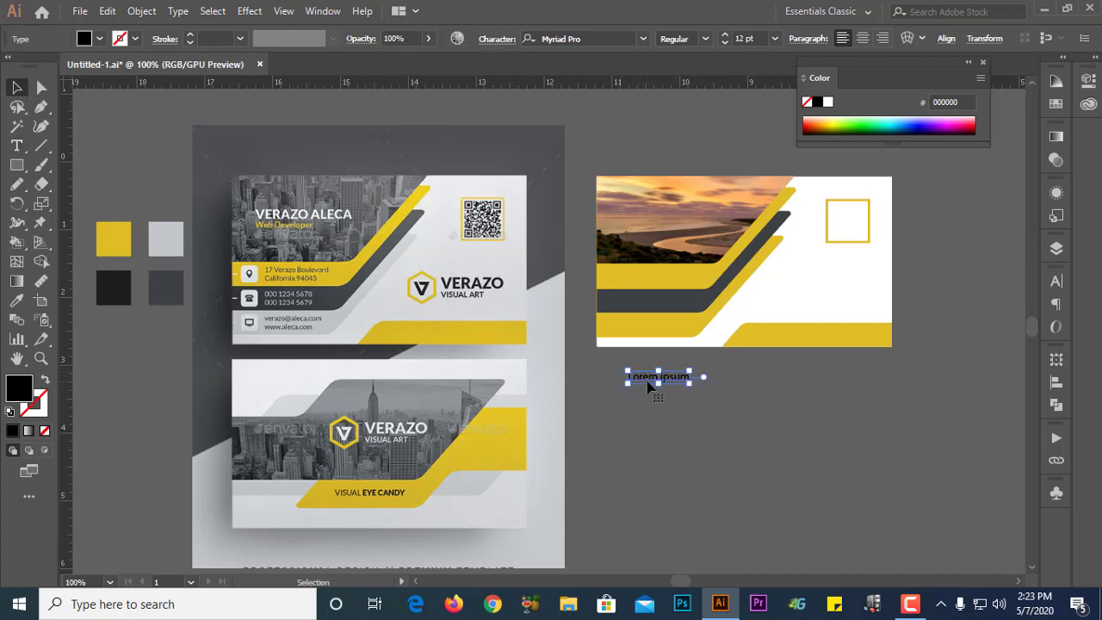
pyautogui.hotkey('ctrl', 'a')
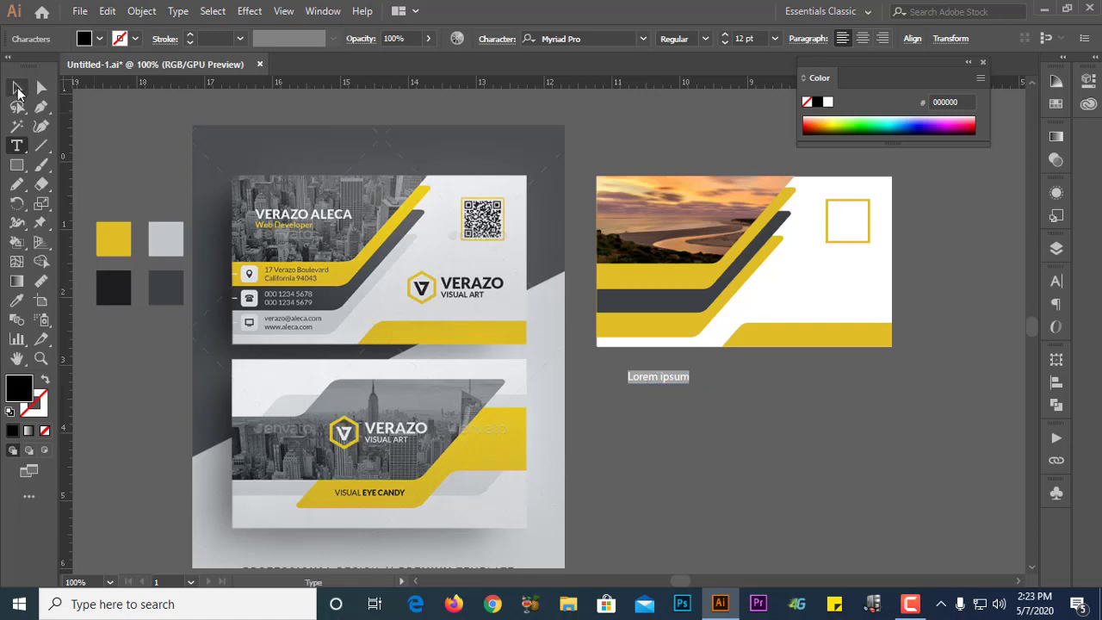
# Step: Exit text editing, reselect the placeholder text as an object, and format it in All Caps
pyautogui.click(17, 89)
pyautogui.click(746, 452)
pyautogui.click(673, 387)
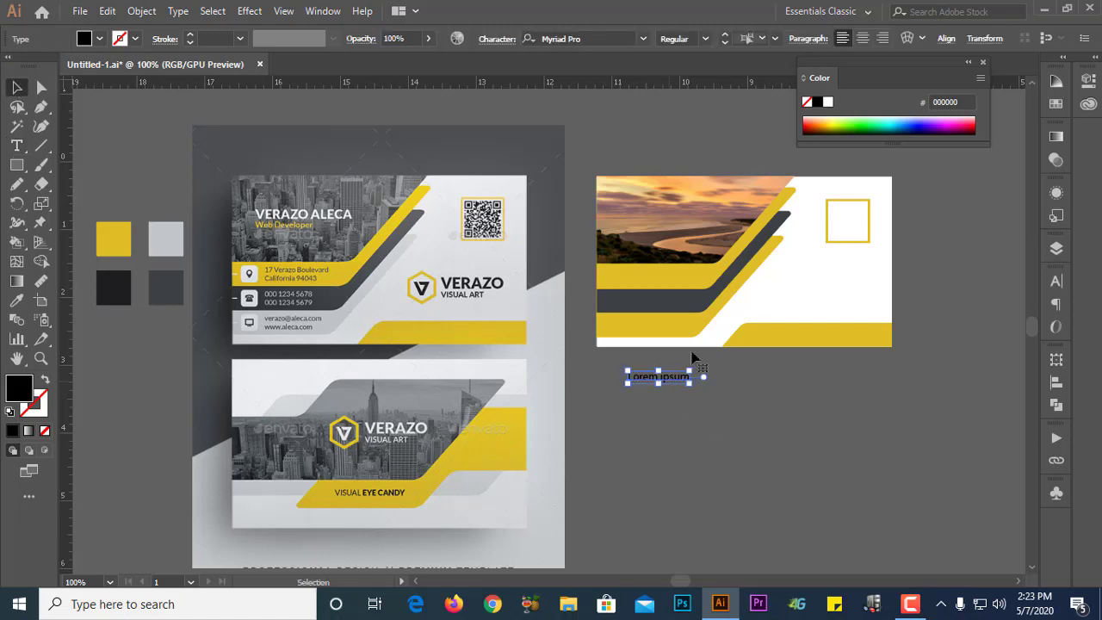
pyautogui.click(499, 40)
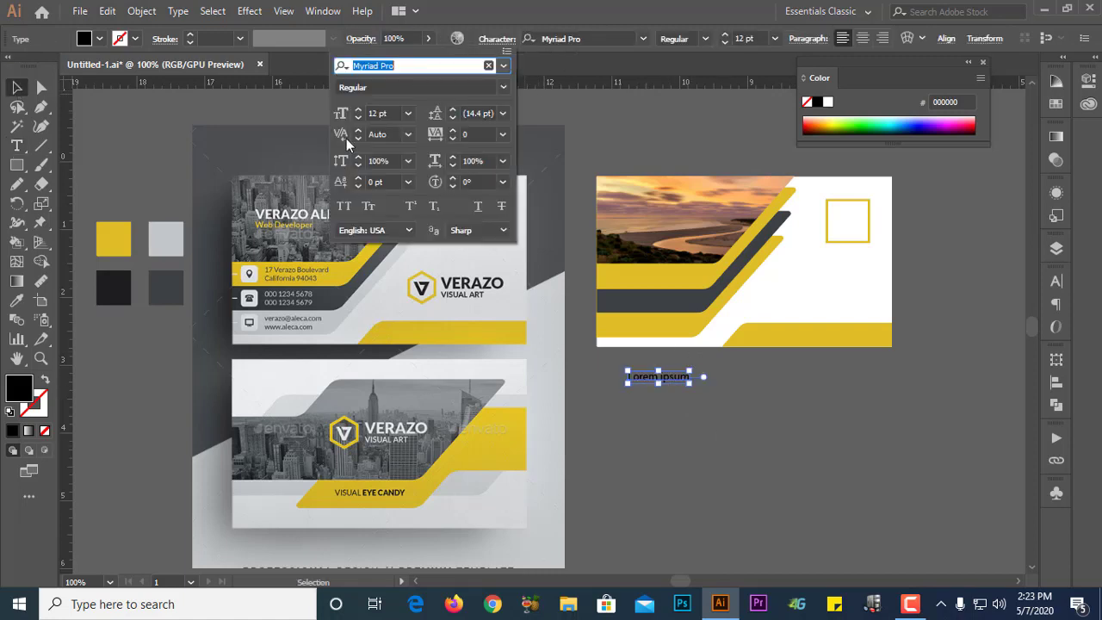
pyautogui.click(343, 206)
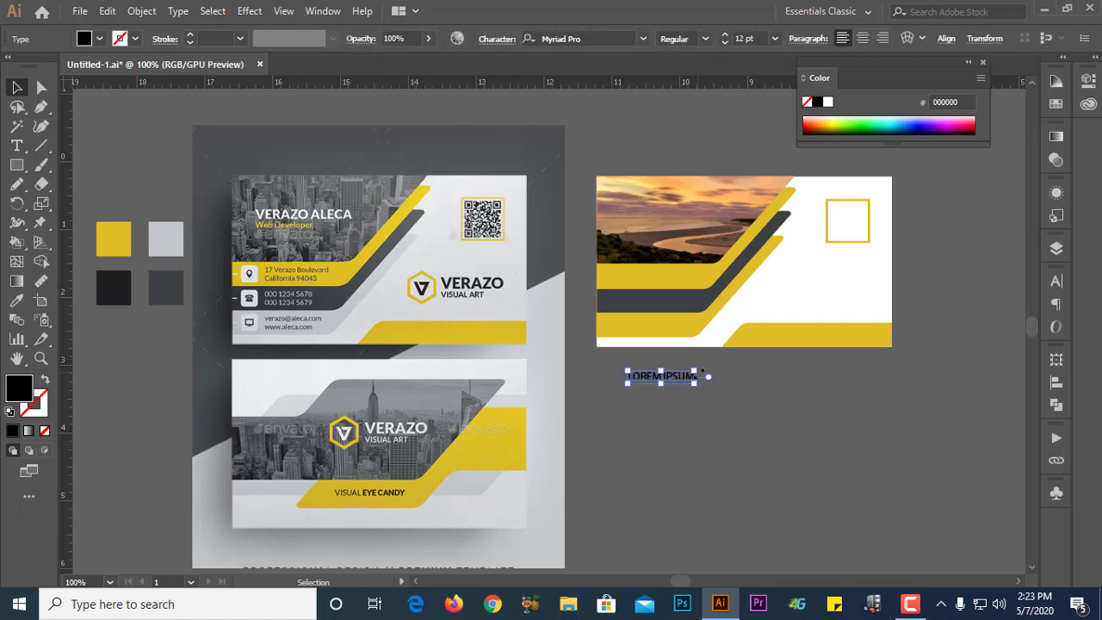
# Step: Enlarge the placeholder text, place it over the landscape, and set its font size to 22 pt
pyautogui.moveTo(696, 369); pyautogui.dragTo(719, 212)
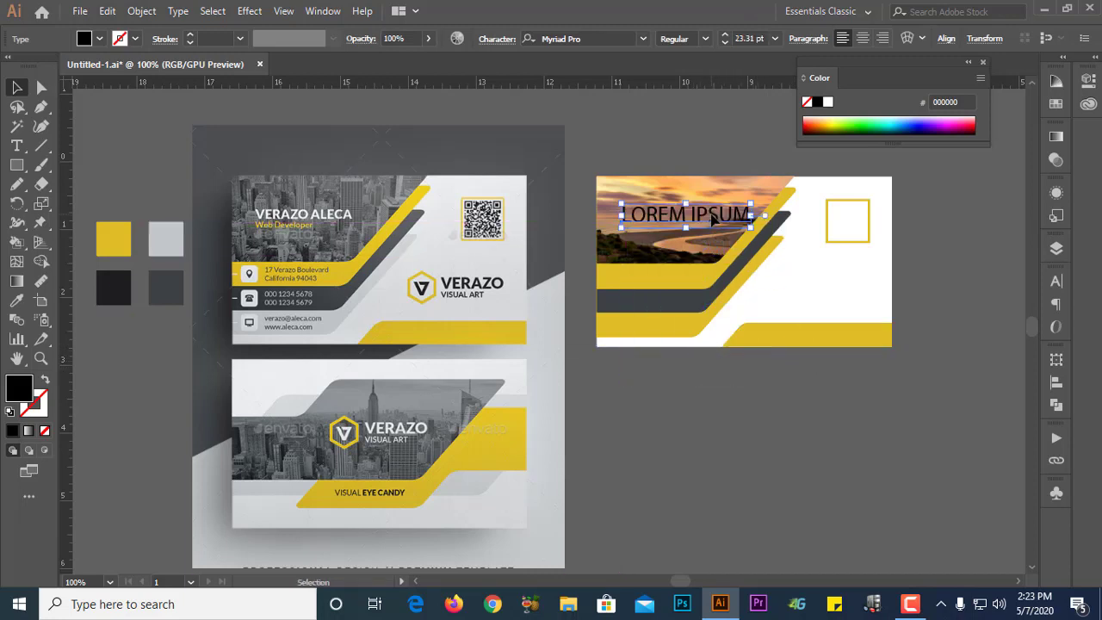
pyautogui.click(725, 42)
pyautogui.click(725, 42)
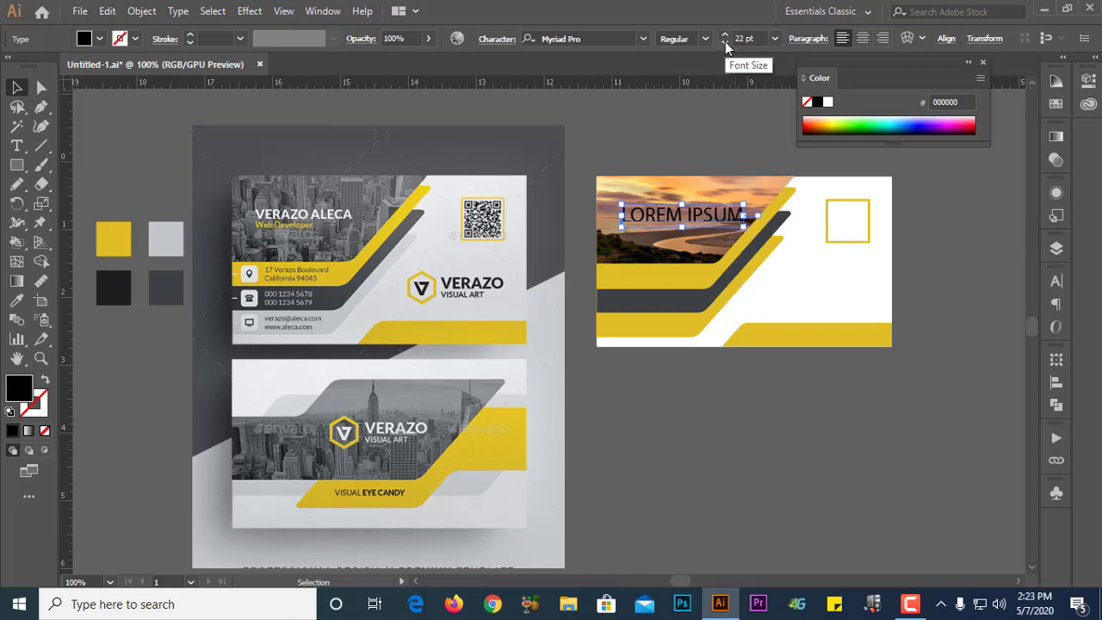
# Step: Fill the placeholder text with white (FFFFFF) and move it off the landscape to just below the card
pyautogui.click(100, 39)
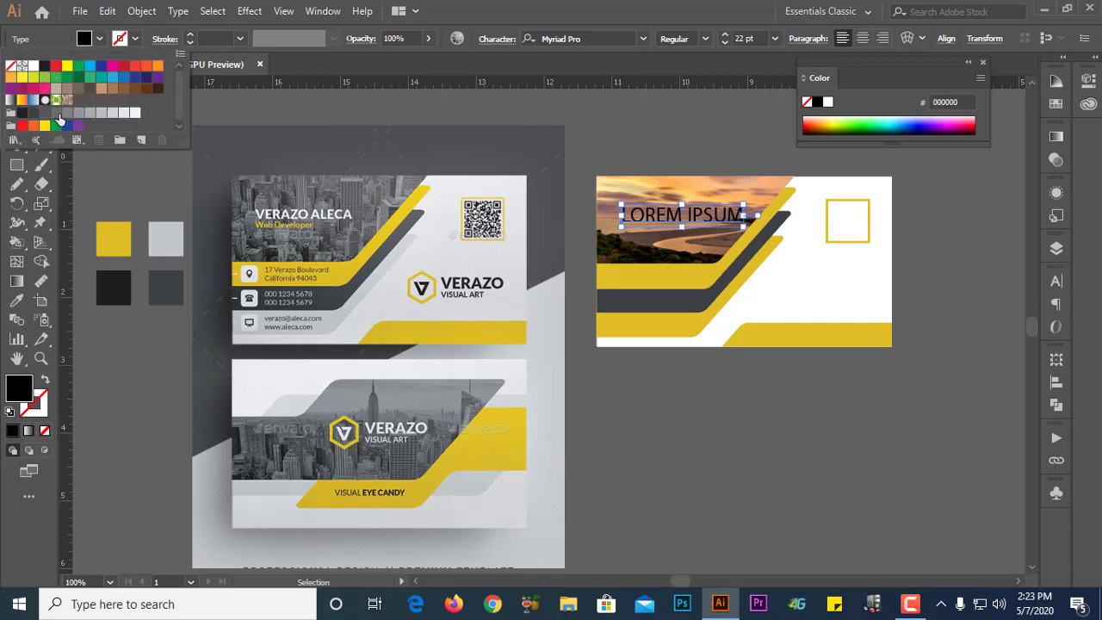
pyautogui.click(33, 66)
pyautogui.click(33, 66)
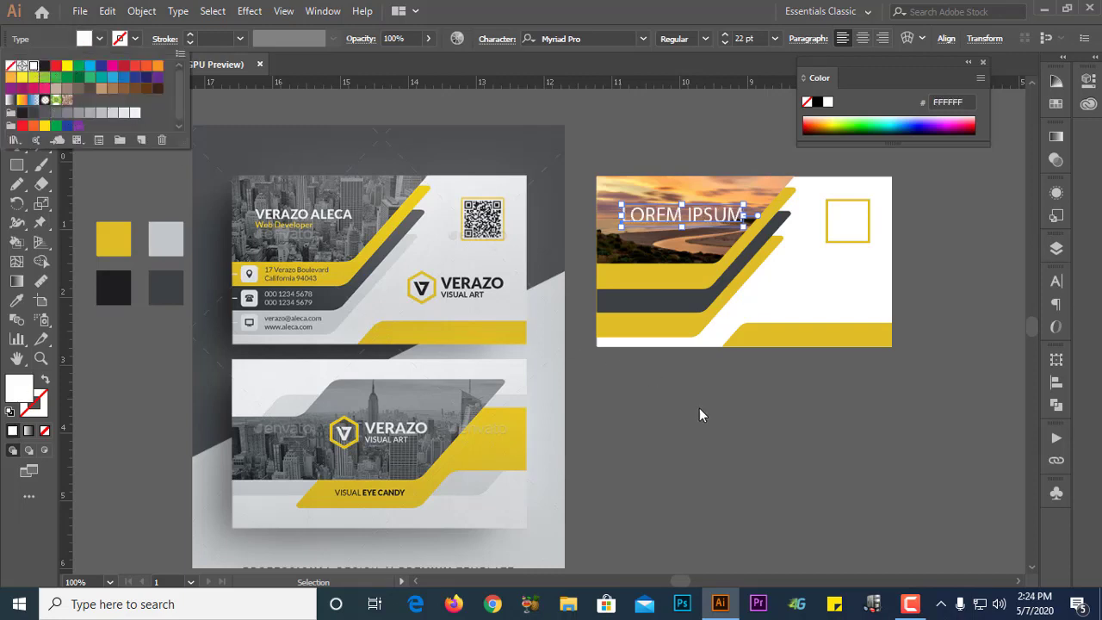
pyautogui.click(703, 410)
pyautogui.moveTo(689, 220); pyautogui.dragTo(686, 392)
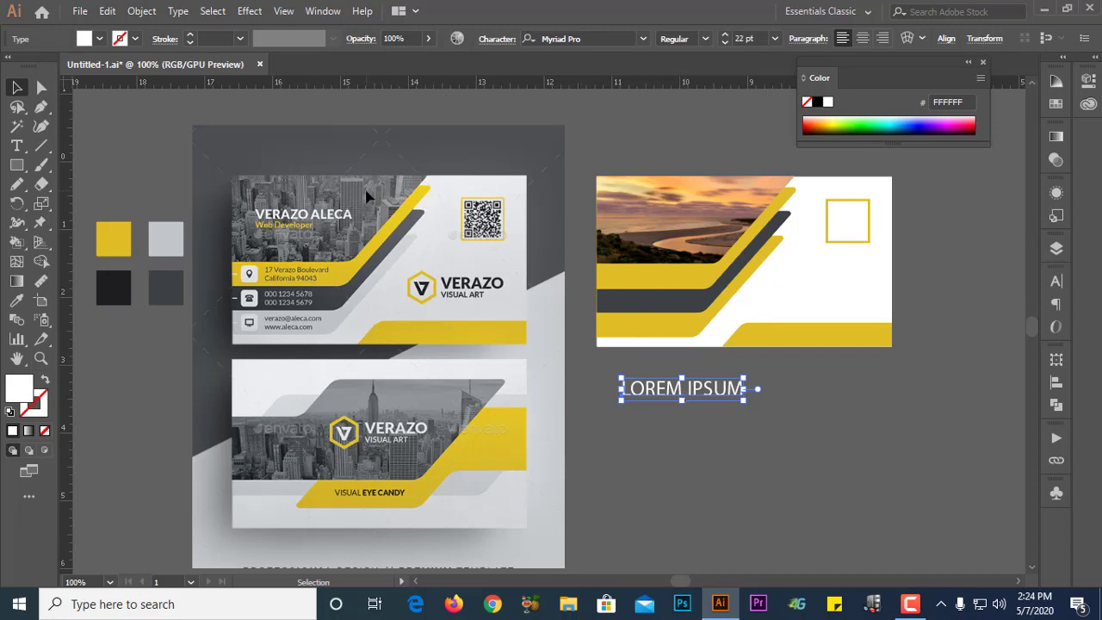
# Step: Duplicate the whole clipped card to the right of the original, and deselect the copy
pyautogui.scroll(3, 765, 205)
pyautogui.scroll(1, 562, 238)
pyautogui.scroll(-1, 549, 230)
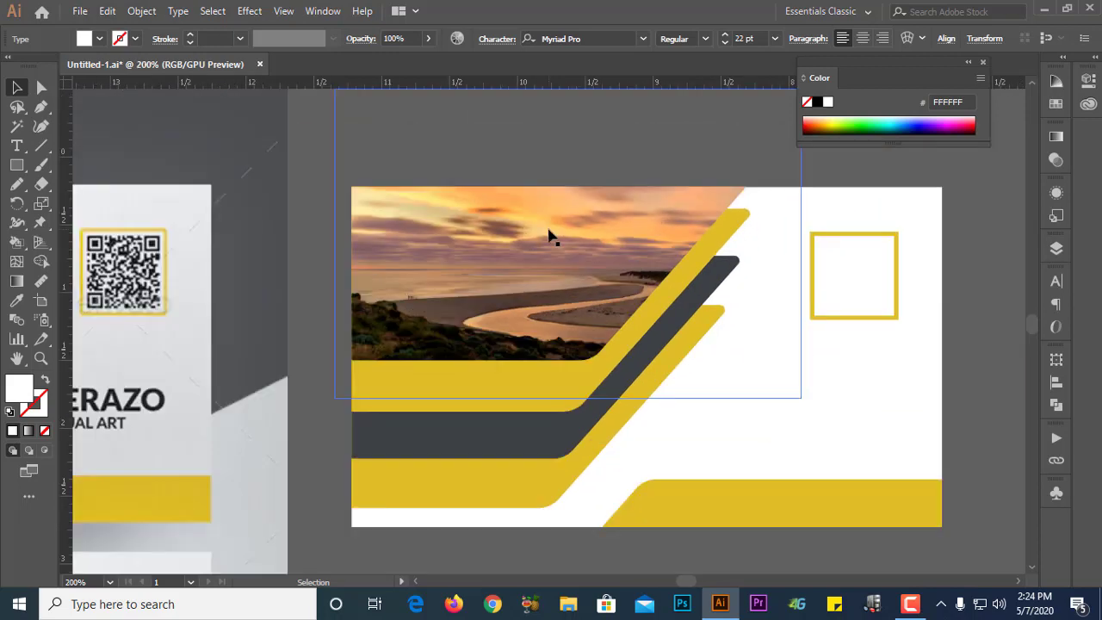
pyautogui.scroll(-1, 549, 234)
pyautogui.scroll(-2, 445, 277)
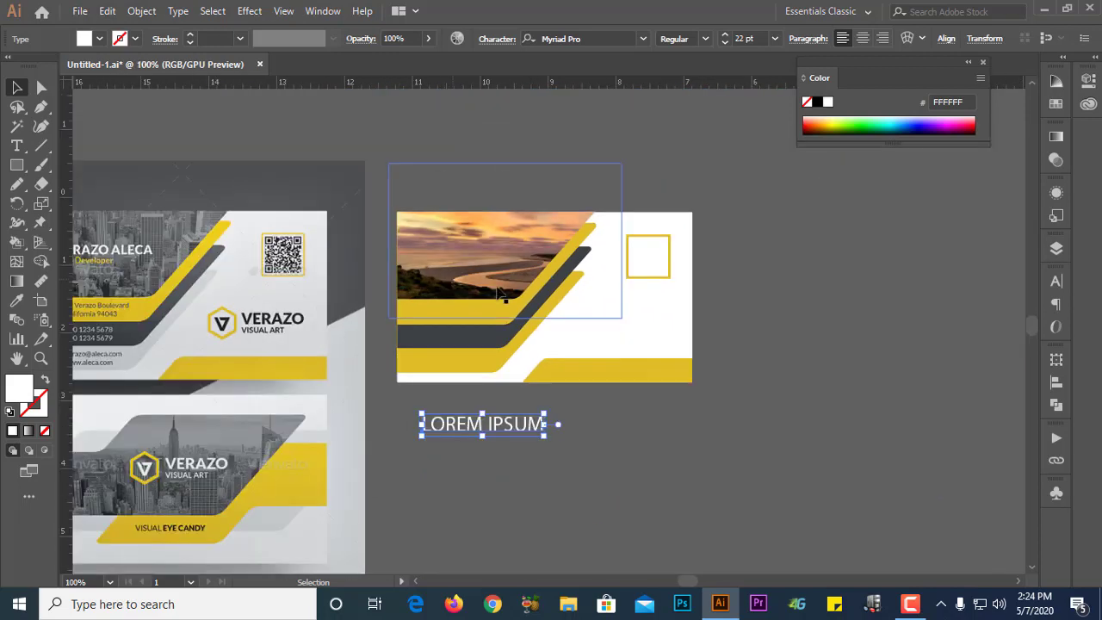
pyautogui.scroll(-1, 502, 296)
pyautogui.moveTo(485, 289); pyautogui.dragTo(708, 289)
pyautogui.click(729, 399)
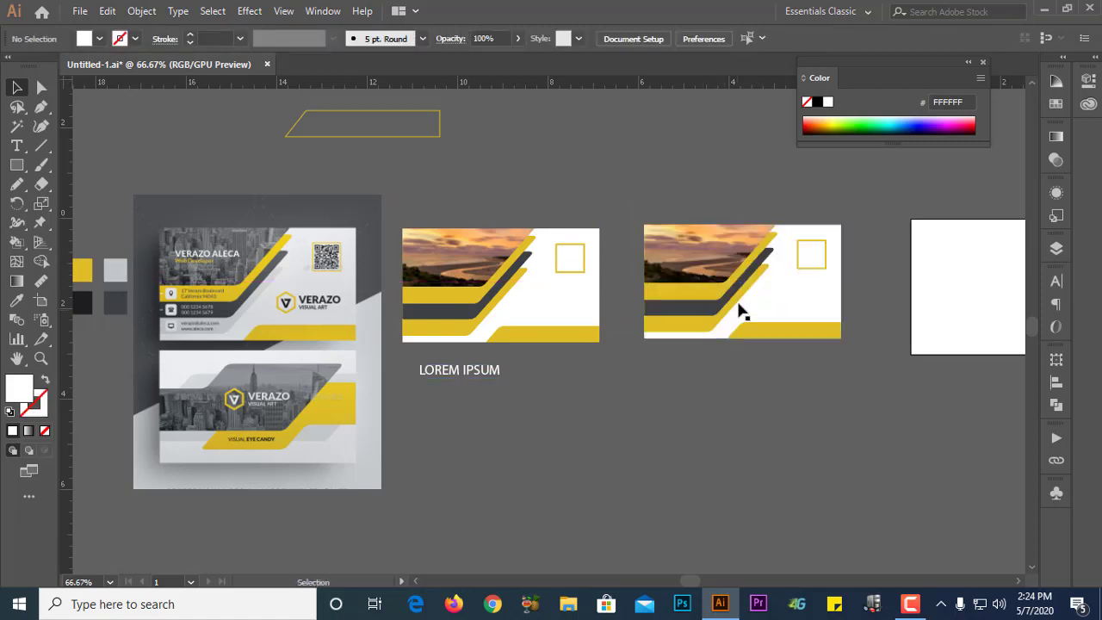
# Step: Move the duplicate card below and slightly to the right of the original, beneath the placeholder text
pyautogui.hscroll(4, 748, 411)
pyautogui.scroll(-2, 583, 405)
pyautogui.moveTo(578, 245); pyautogui.dragTo(448, 414)
pyautogui.scroll(2, 301, 449)
pyautogui.moveTo(687, 350); pyautogui.dragTo(487, 352)
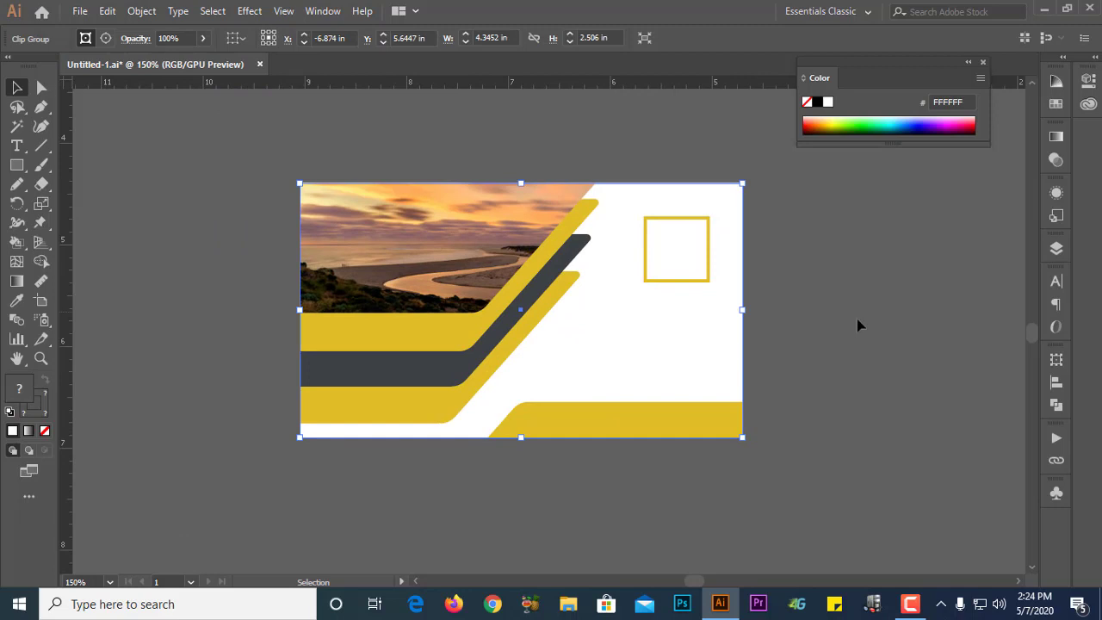
# Step: Release the duplicate card's clipping mask and delete the leftover rectangle without fill or stroke
pyautogui.rightClick(507, 298)
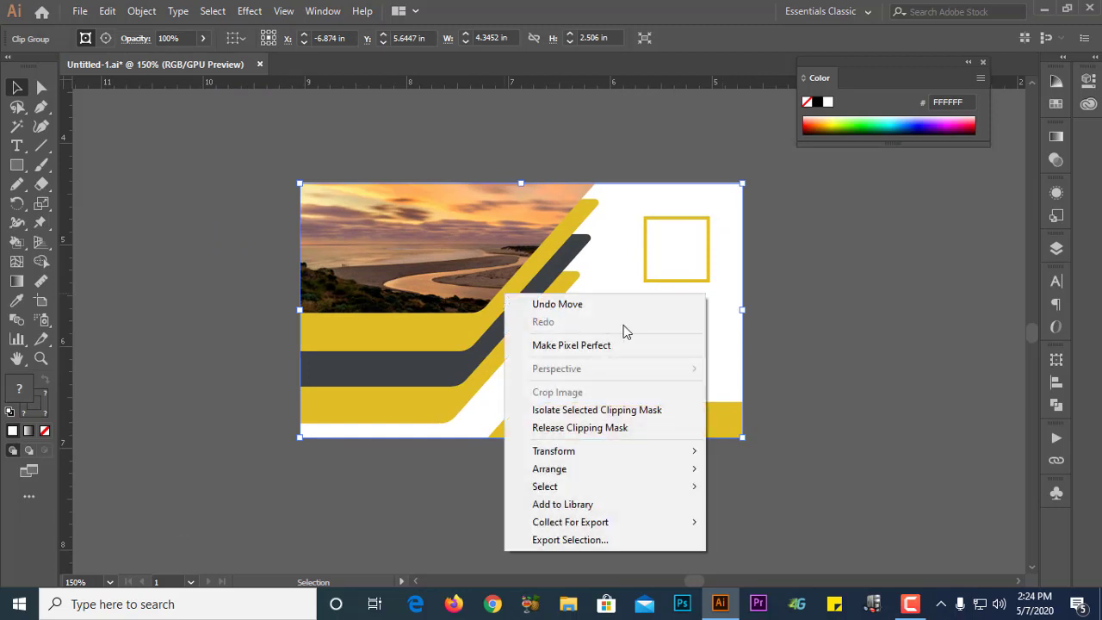
pyautogui.click(614, 428)
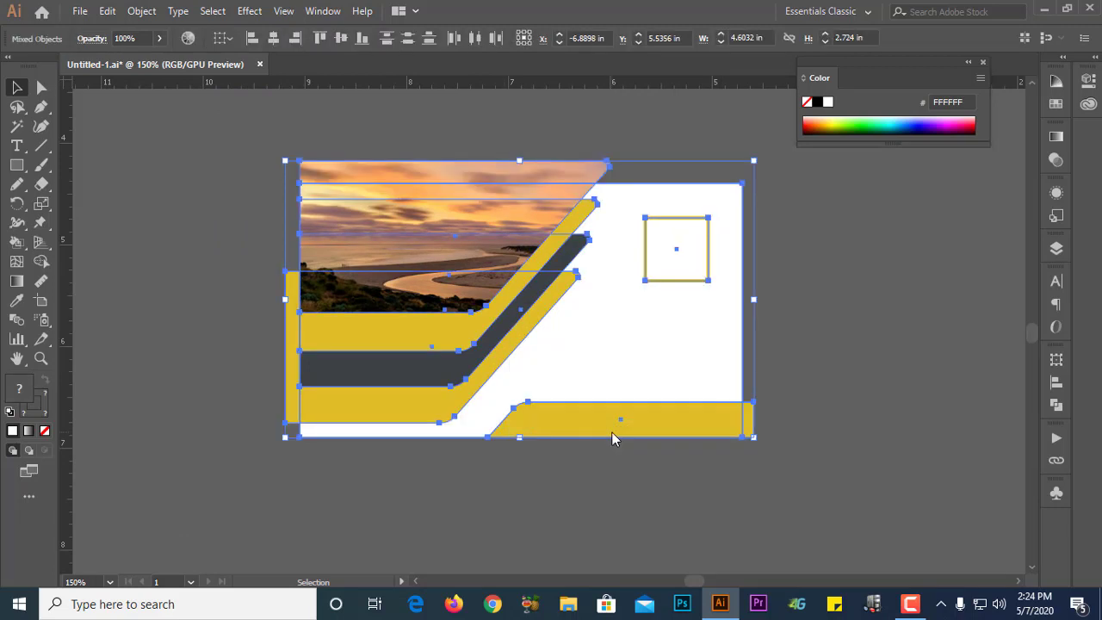
pyautogui.click(608, 488)
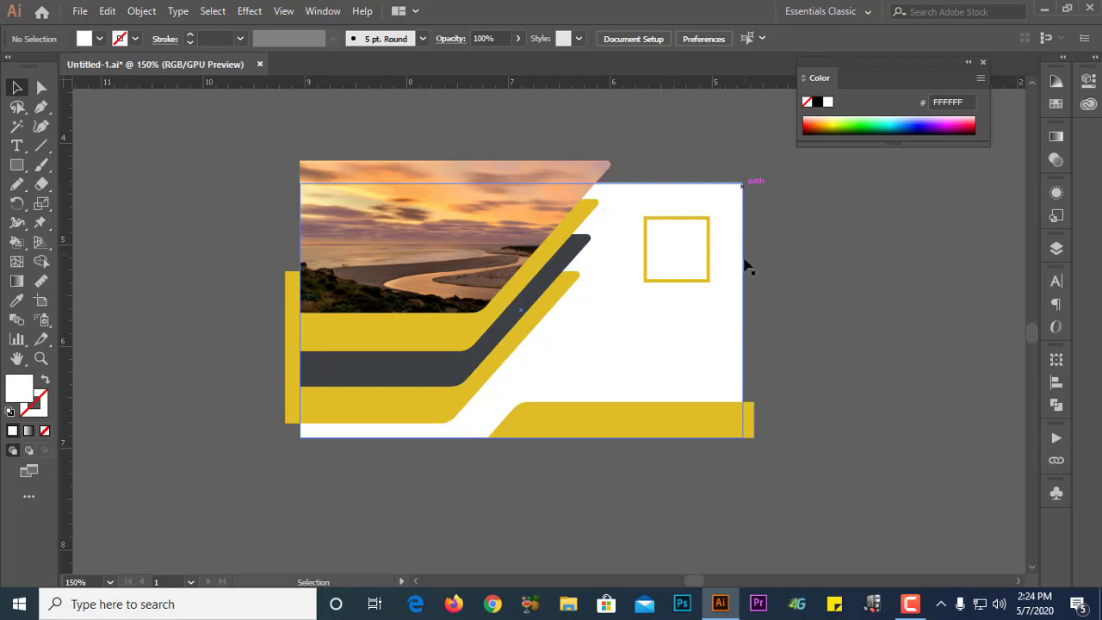
pyautogui.click(555, 183)
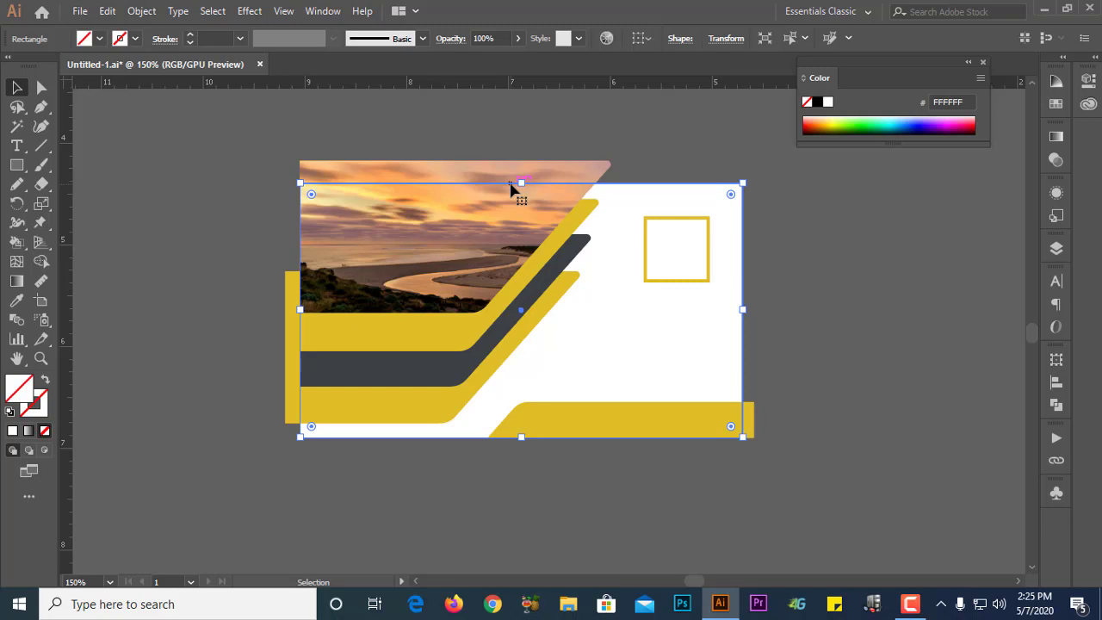
pyautogui.press('Delete')
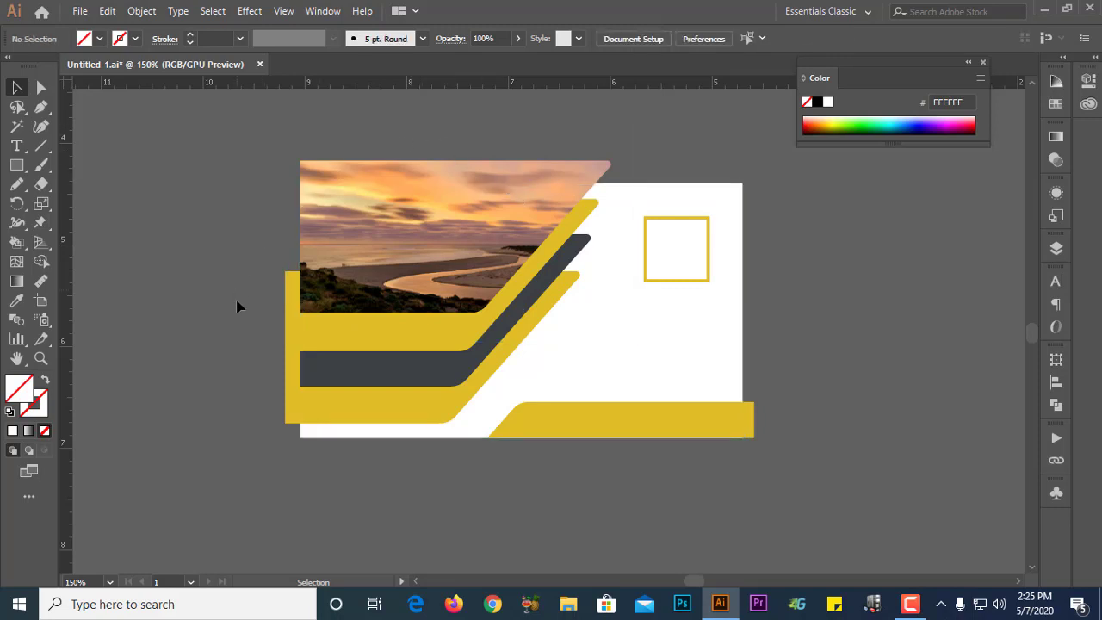
# Step: Select the clipped landscape on the duplicate card and compare it with the back side of the reference card
pyautogui.click(406, 278)
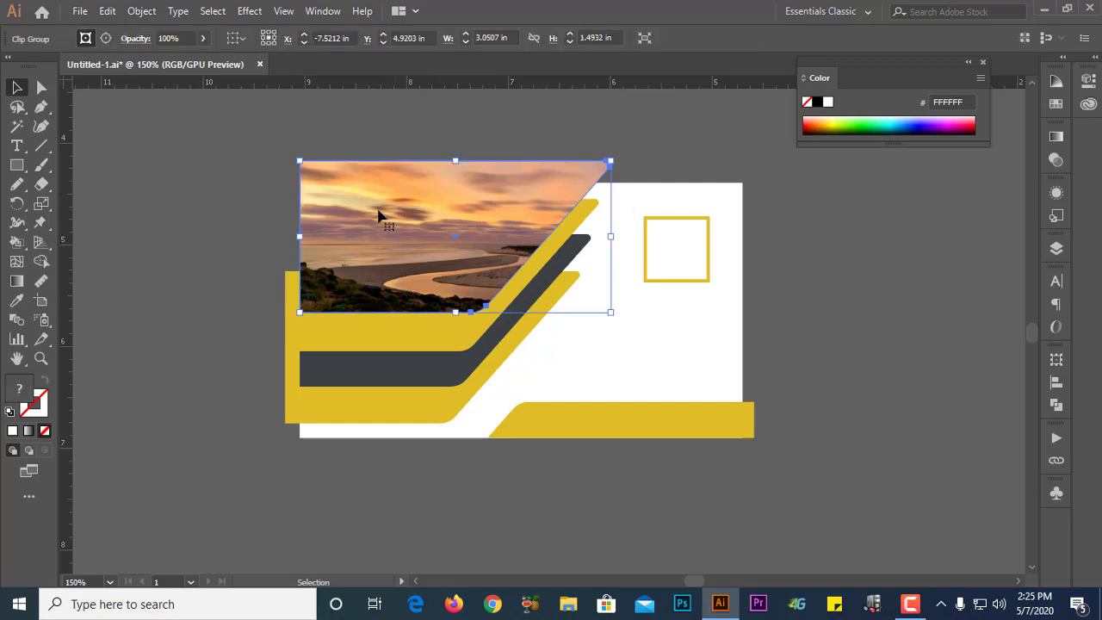
pyautogui.keyDown('alt'); pyautogui.scroll(-1, 558, 303); pyautogui.keyUp('alt')
pyautogui.moveTo(412, 286); pyautogui.dragTo(611, 358)
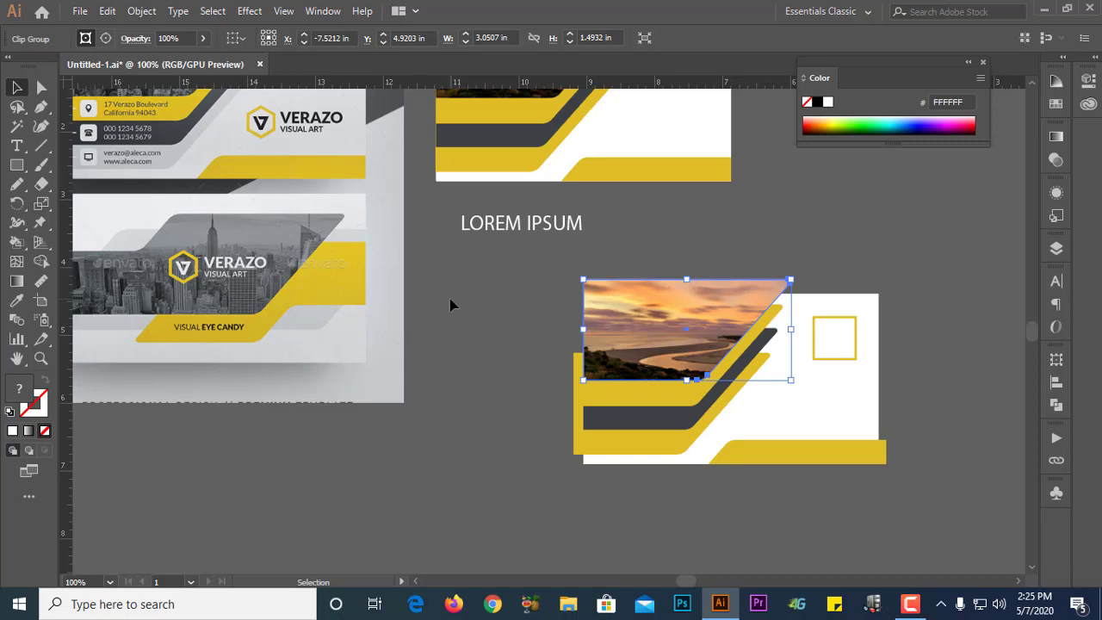
pyautogui.moveTo(405, 320); pyautogui.dragTo(397, 362)
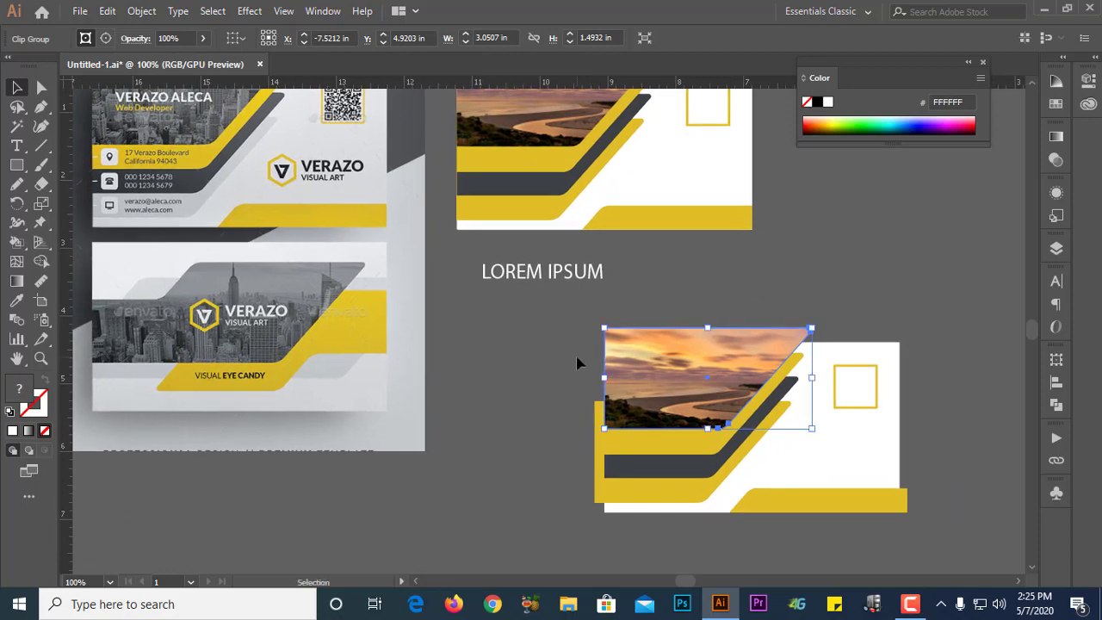
pyautogui.moveTo(531, 371); pyautogui.dragTo(571, 390)
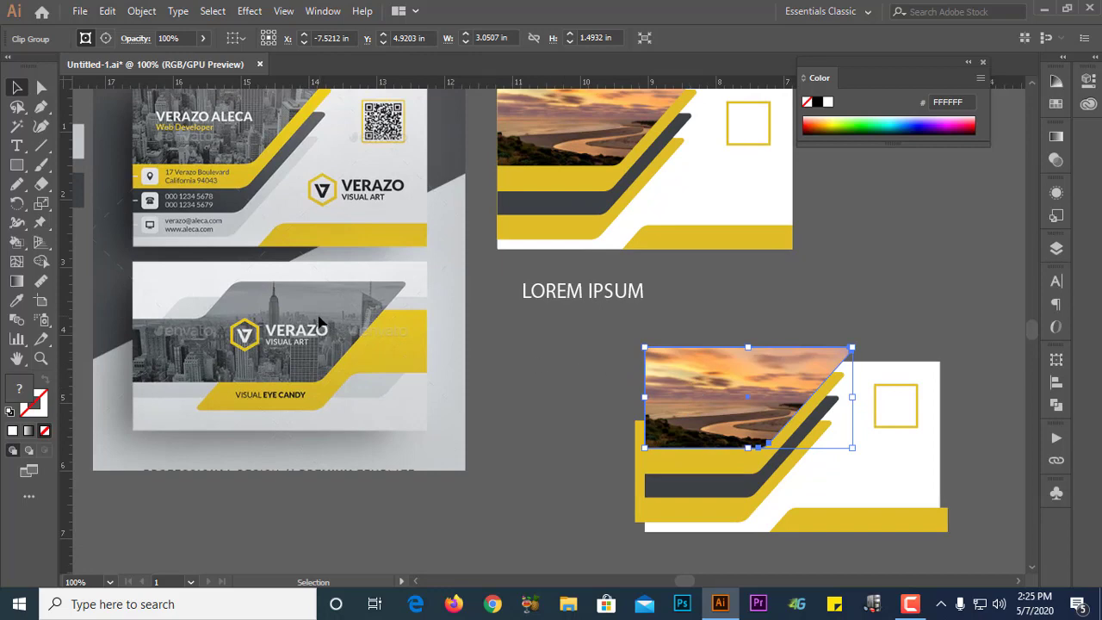
pyautogui.scroll(1, 326, 326)
pyautogui.moveTo(791, 455); pyautogui.dragTo(551, 388)
pyautogui.scroll(1, 527, 353)
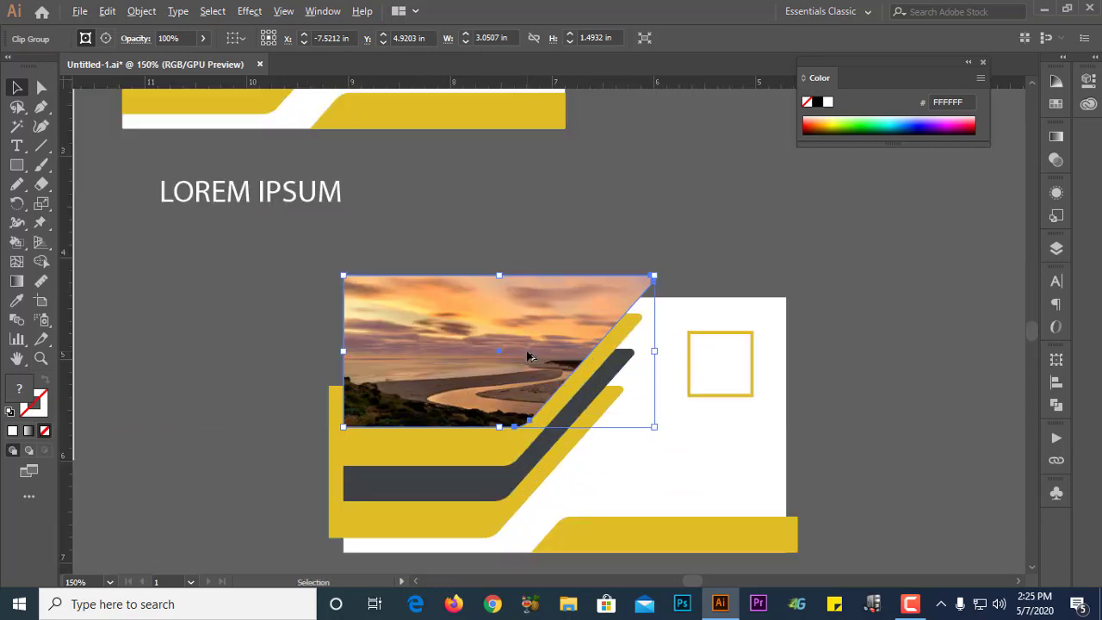
pyautogui.scroll(-2, 297, 320)
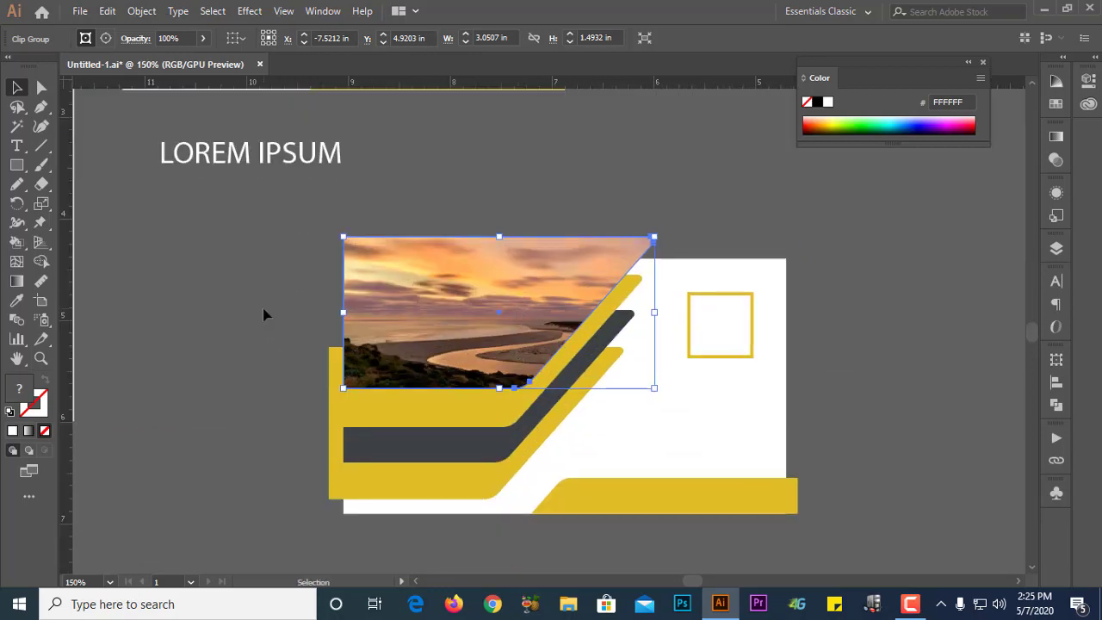
pyautogui.click(916, 610)
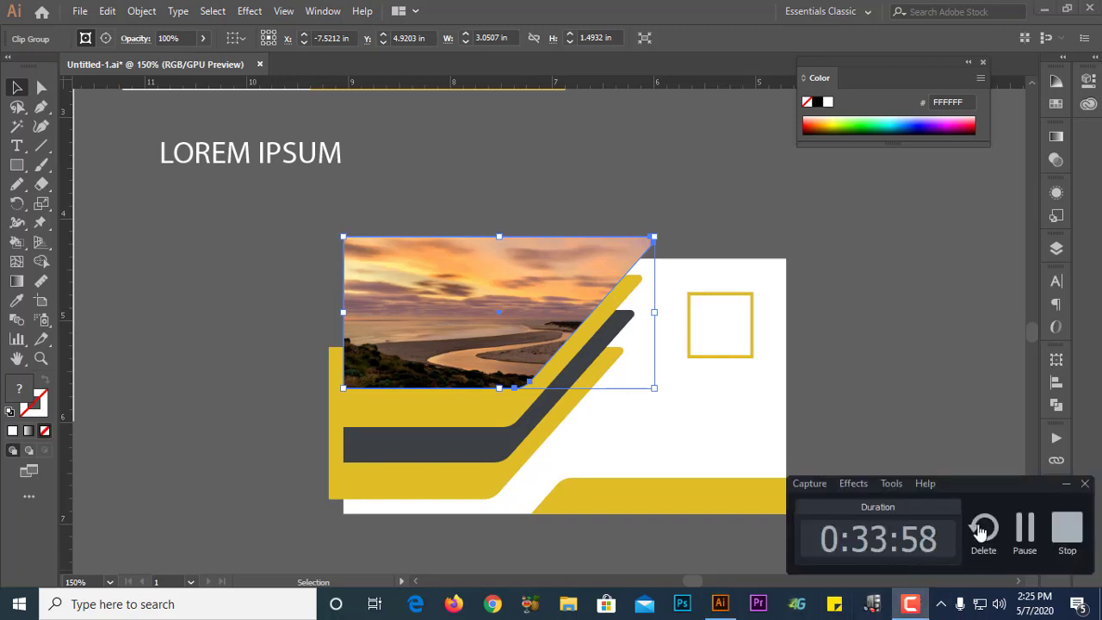
pyautogui.click(915, 610)
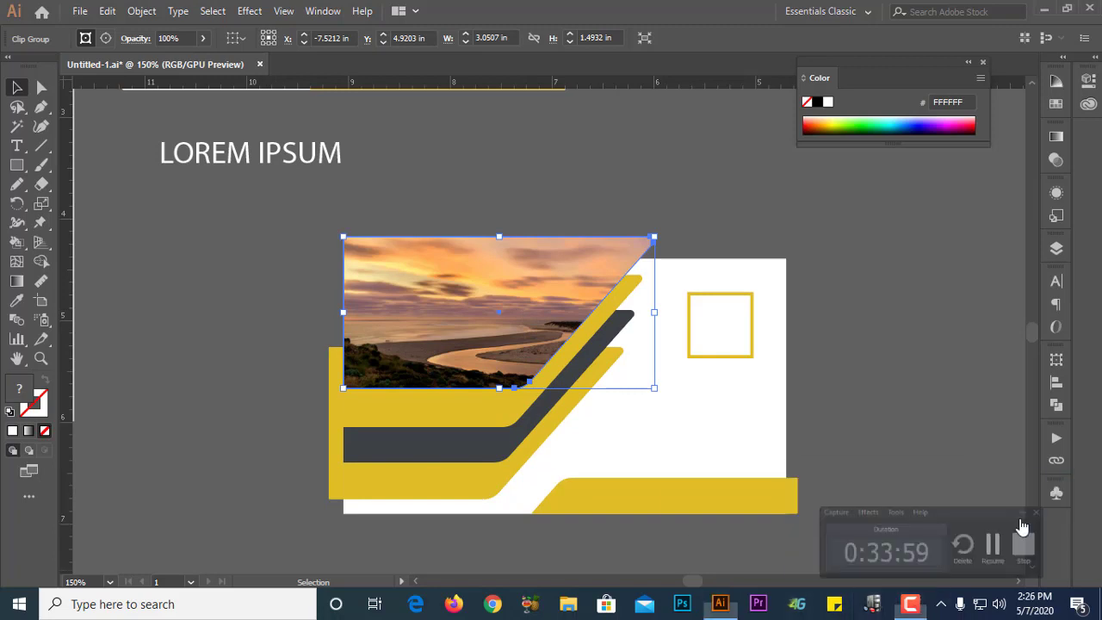
pyautogui.click(910, 606)
pyautogui.click(910, 606)
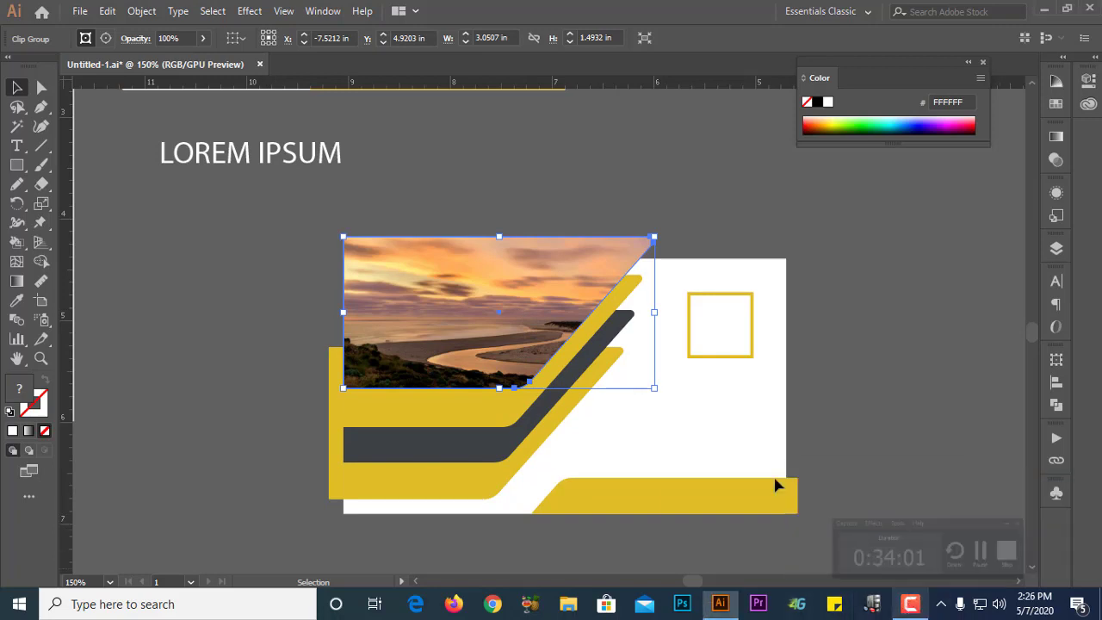
pyautogui.click(266, 333)
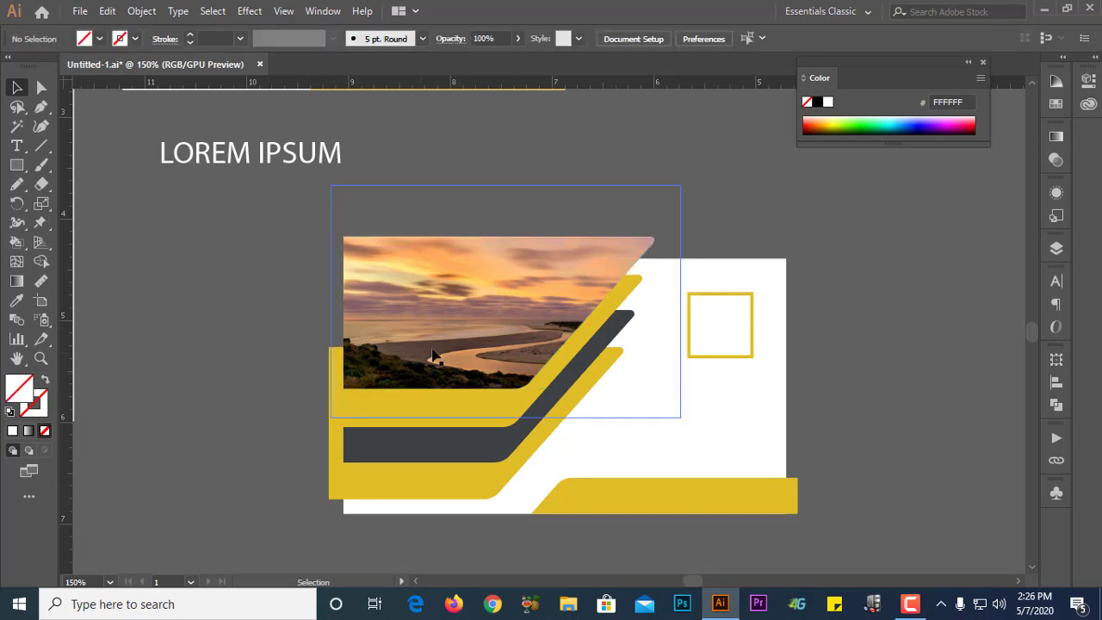
# Step: Duplicate the dark grey slanted shape up over the landscape photo and bring the copy in front of the photo
pyautogui.scroll(1, 484, 398)
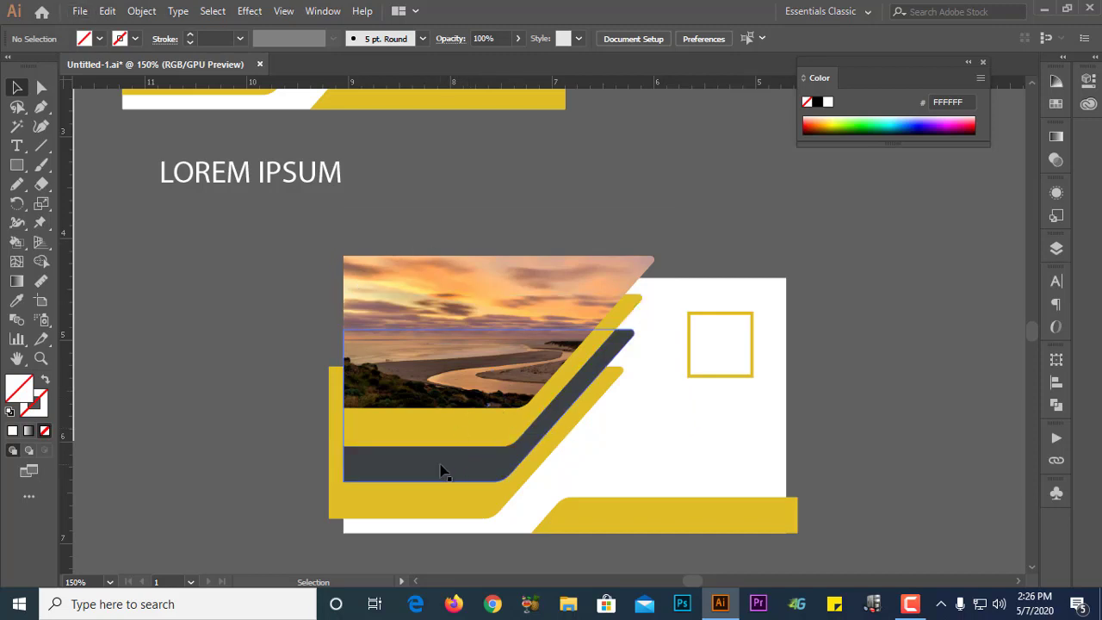
pyautogui.moveTo(447, 469); pyautogui.dragTo(551, 323)
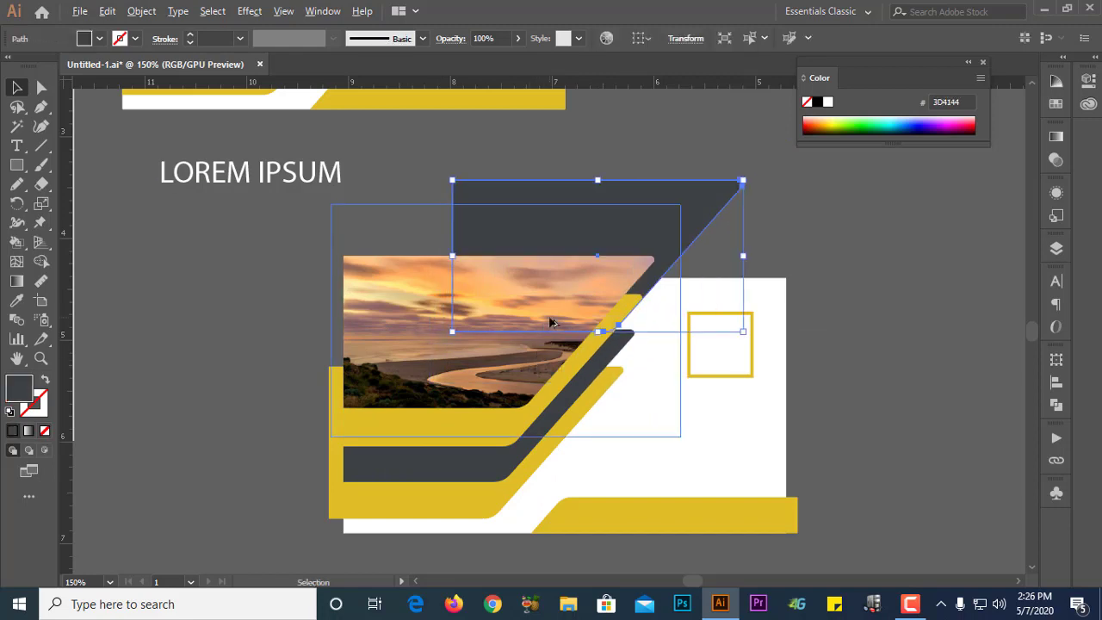
pyautogui.scroll(1, 551, 323)
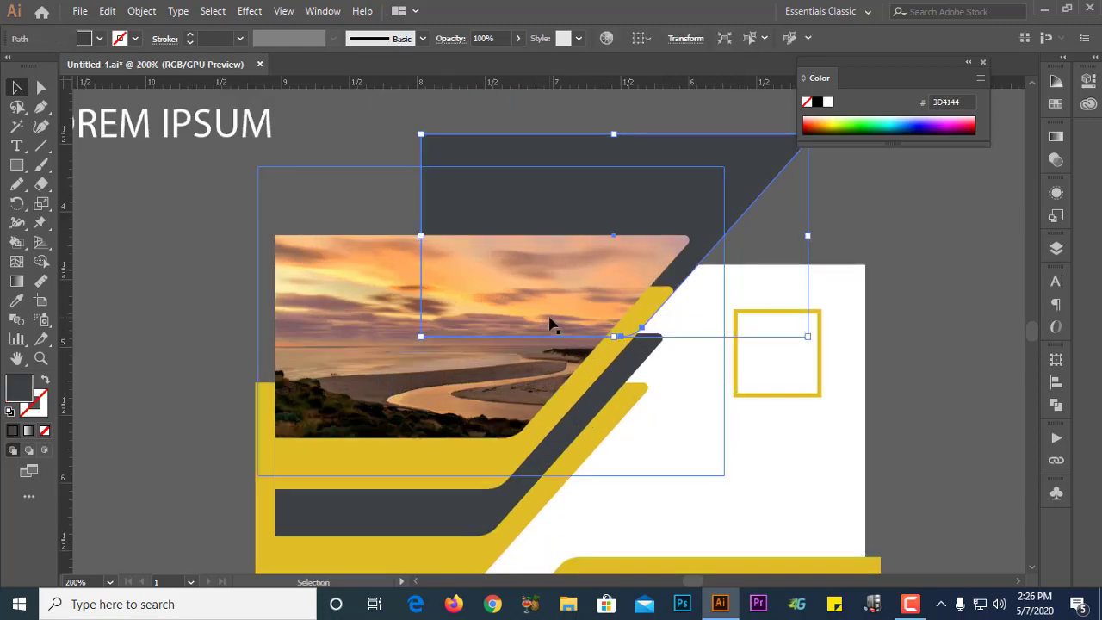
pyautogui.press('a')
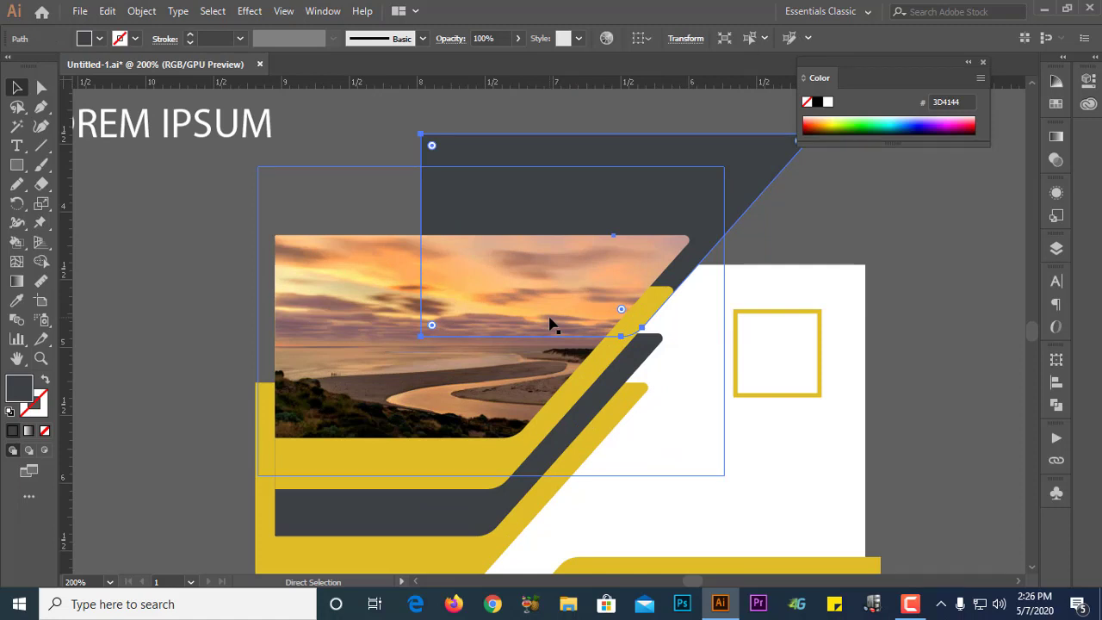
pyautogui.hotkey('ctrl', ']')
pyautogui.hotkey('ctrl', ']')
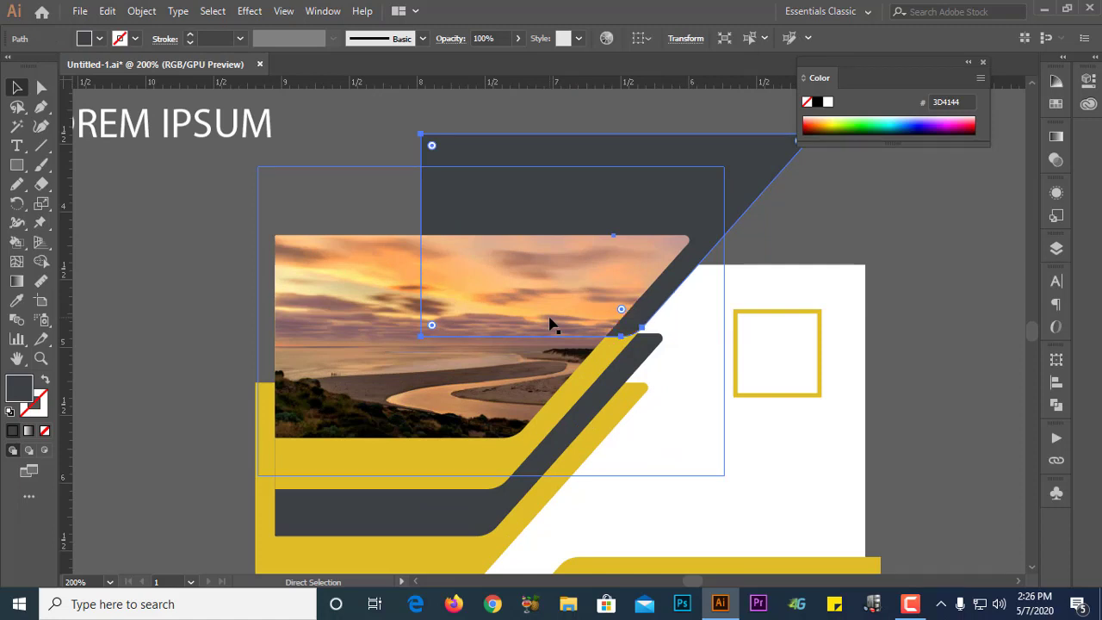
pyautogui.press('v')
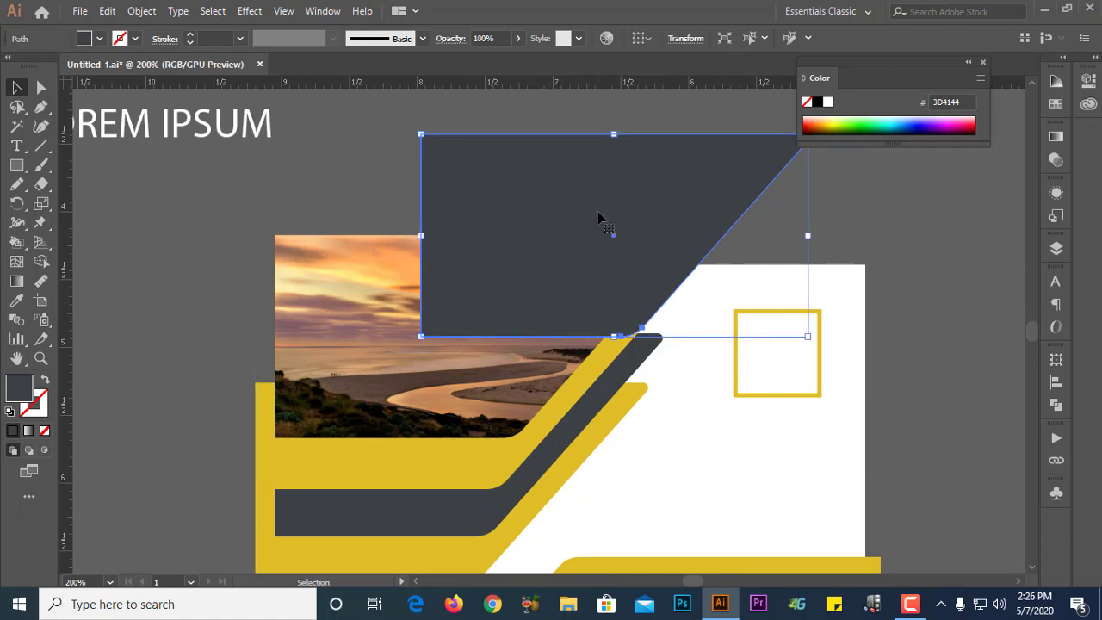
# Step: Move the dark grey copy over the photo so its top, bottom and slanted edges line up with the photo's
pyautogui.moveTo(568, 229); pyautogui.dragTo(415, 317)
pyautogui.moveTo(567, 269); pyautogui.dragTo(605, 273)
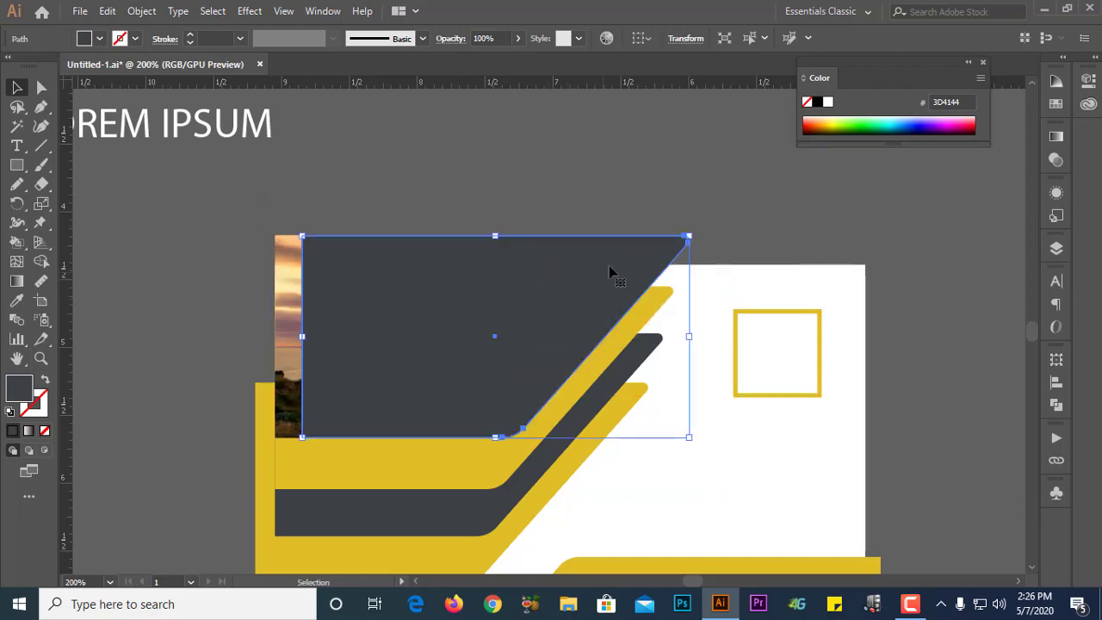
pyautogui.scroll(6, 680, 239)
pyautogui.scroll(-6, 679, 239)
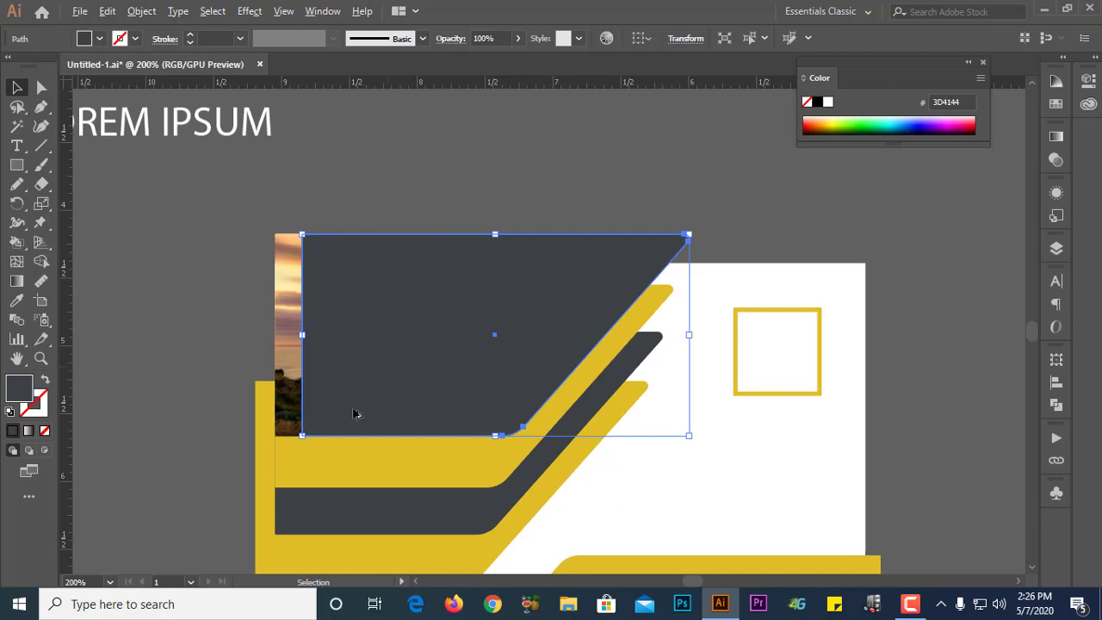
# Step: Extend the dark grey copy's vertical edge outward to the photo's straight edge by moving its two corner anchor points
pyautogui.scroll(1, 246, 457)
pyautogui.press('a')
pyautogui.click(247, 457)
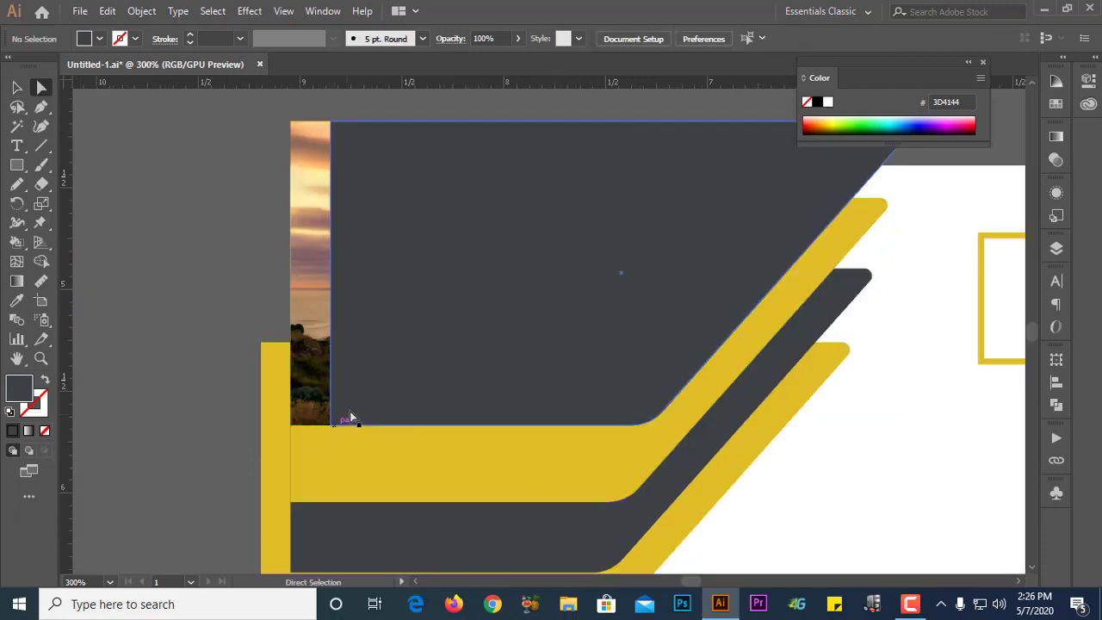
pyautogui.scroll(-1, 353, 405)
pyautogui.click(339, 222)
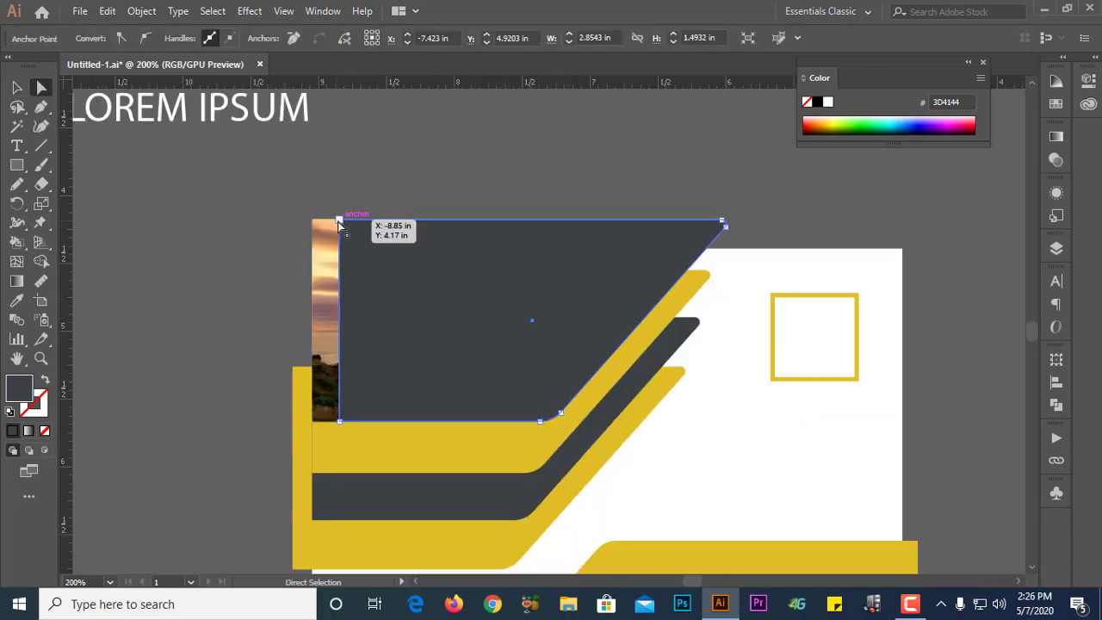
pyautogui.keyDown('shift'); pyautogui.click(340, 422); pyautogui.keyUp('shift')
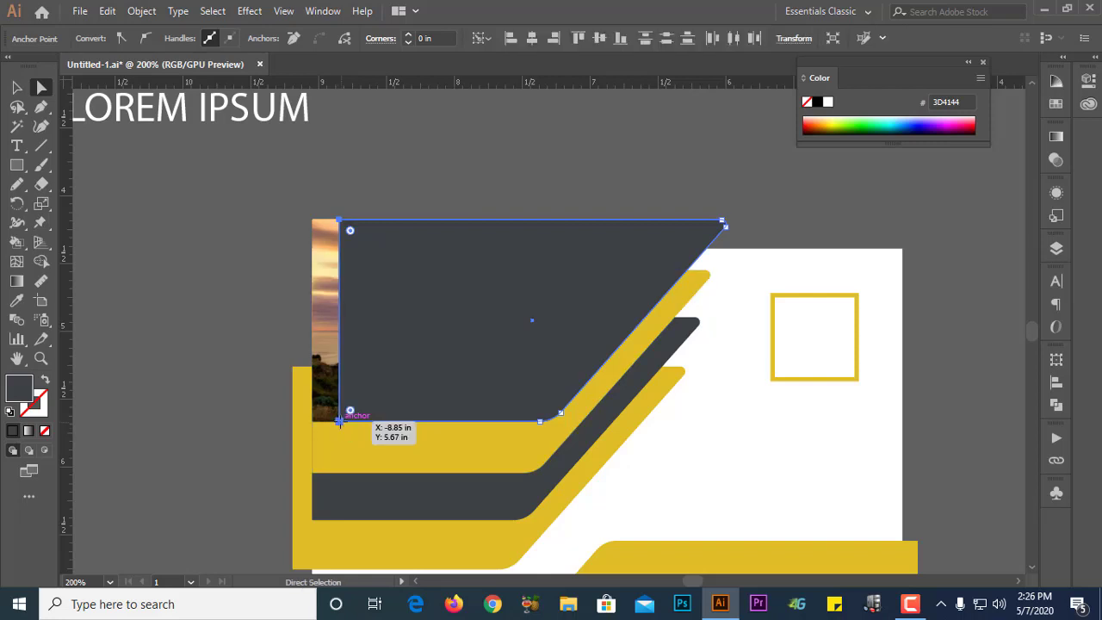
pyautogui.moveTo(339, 422); pyautogui.dragTo(311, 424)
pyautogui.click(207, 344)
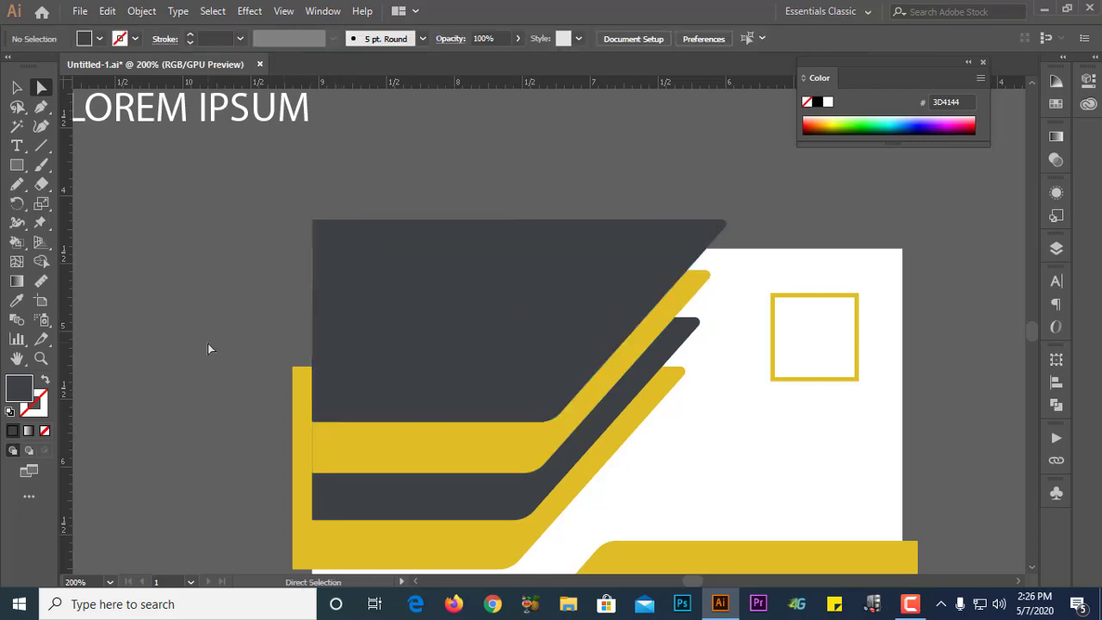
# Step: Lower the opacity of the dark grey shape covering the photo to 29%
pyautogui.scroll(1, 217, 347)
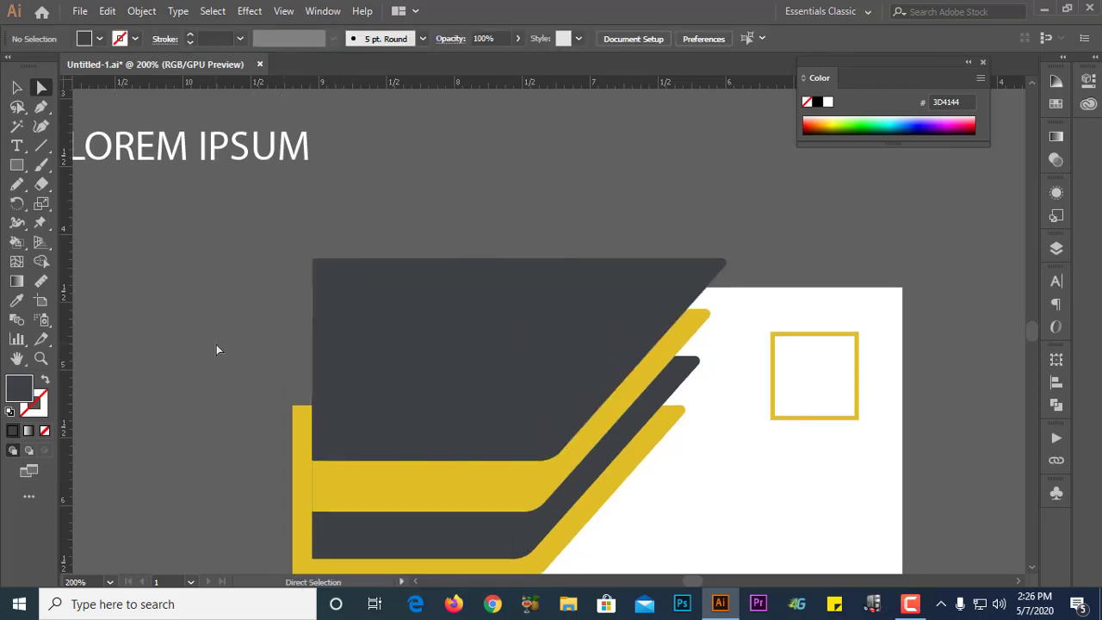
pyautogui.click(401, 327)
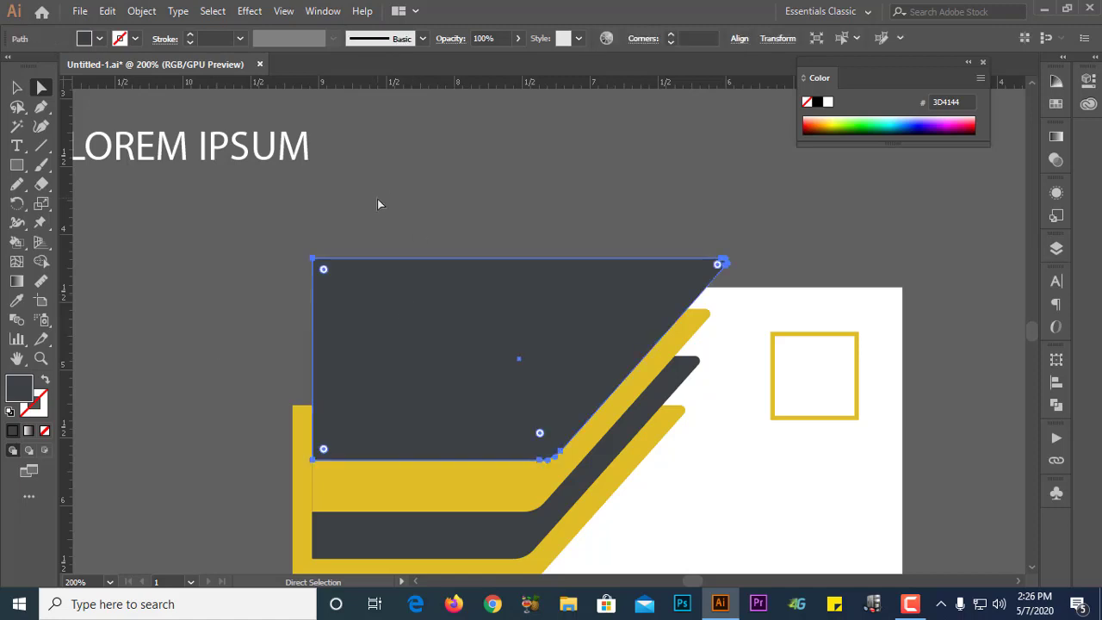
pyautogui.click(517, 38)
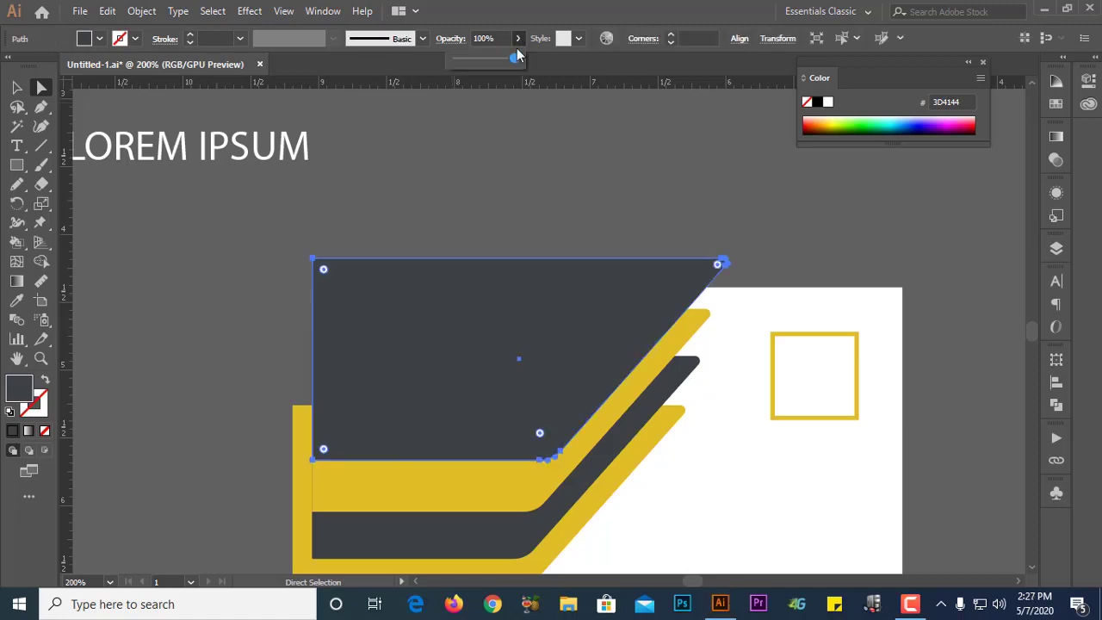
pyautogui.moveTo(476, 57); pyautogui.dragTo(482, 60)
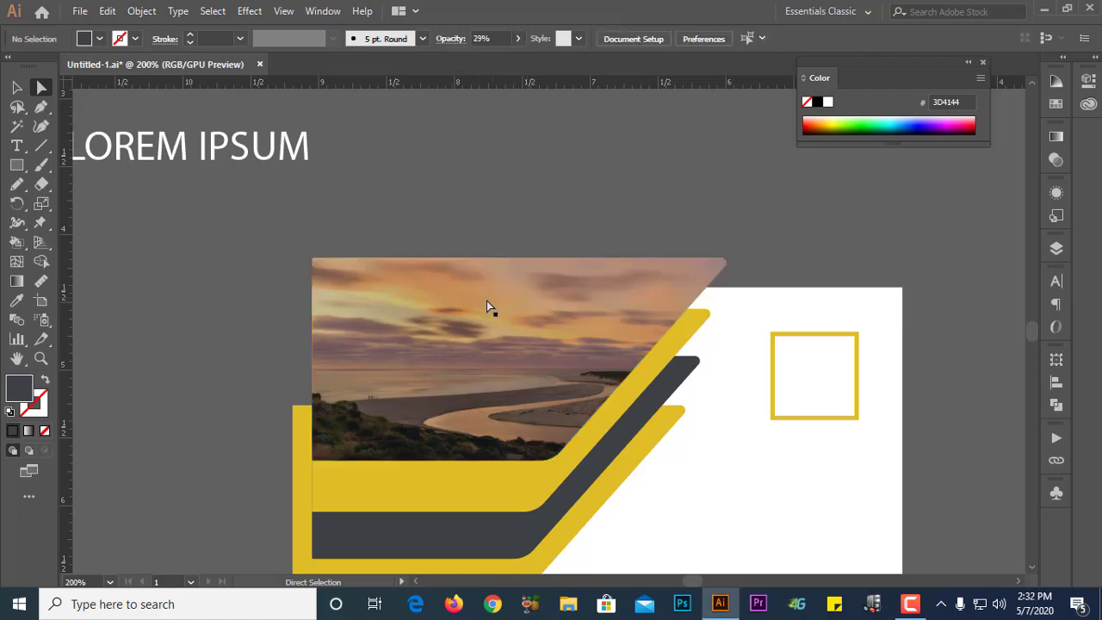
# Step: Duplicate the semi-transparent overlay and place the copy over the card's white area, overlapping the yellow-outlined square
pyautogui.click(486, 299)
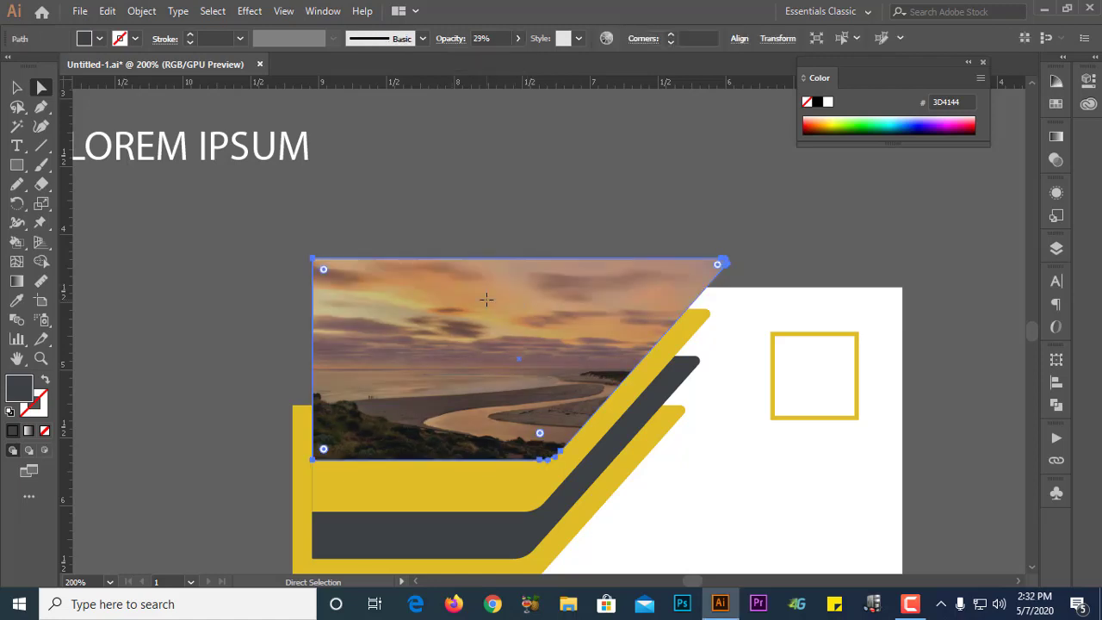
pyautogui.moveTo(534, 322); pyautogui.dragTo(855, 353)
pyautogui.scroll(-2, 801, 348)
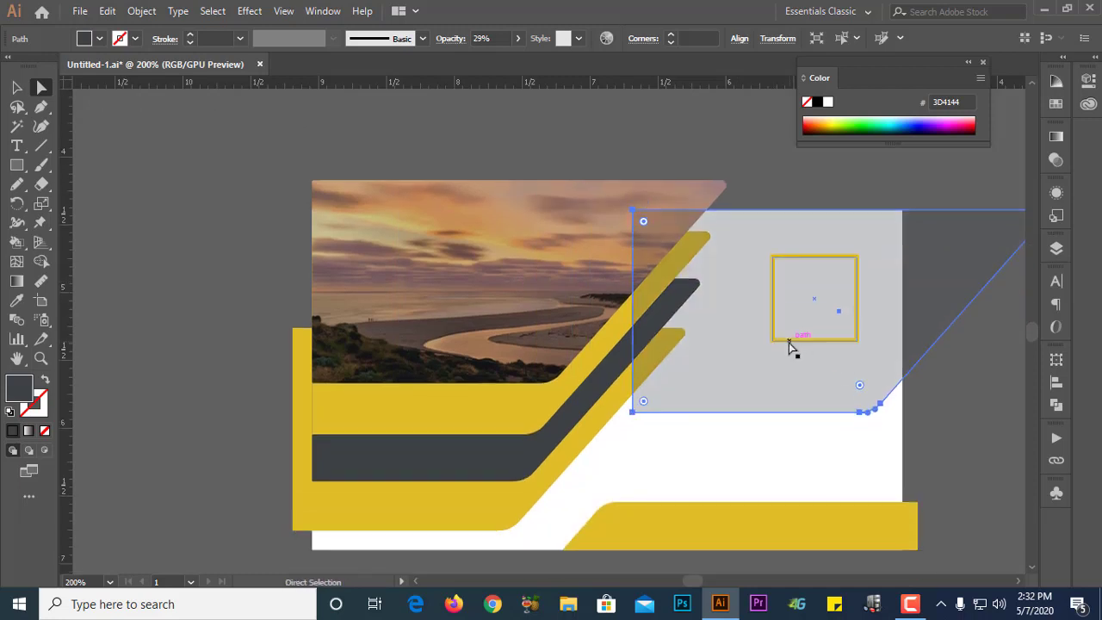
pyautogui.moveTo(686, 322); pyautogui.dragTo(767, 394)
pyautogui.click(935, 248)
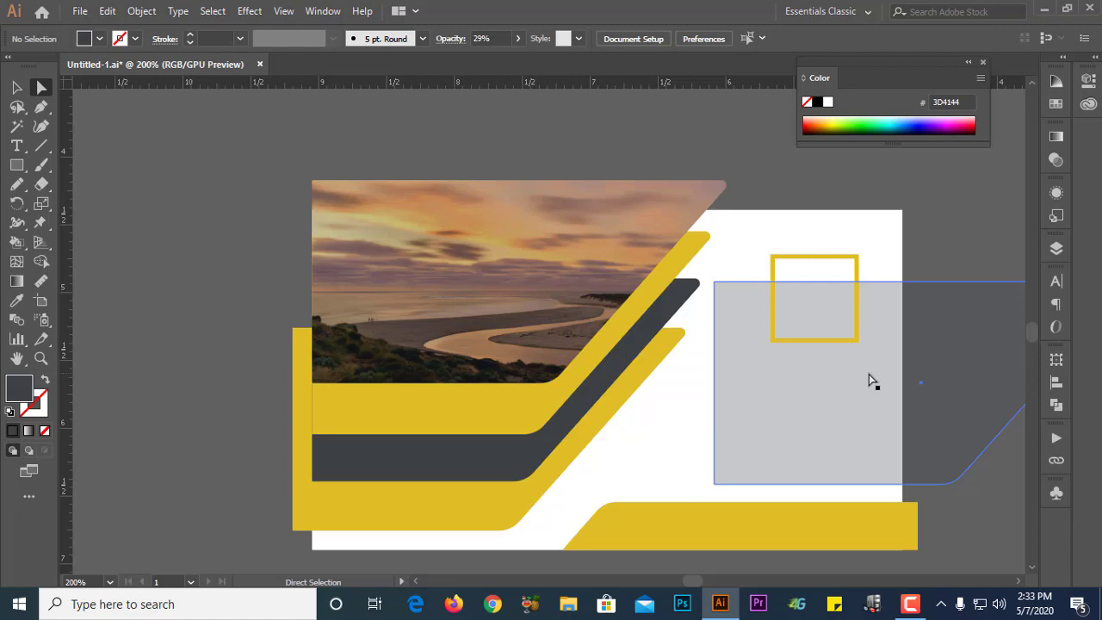
# Step: Set the opacity of the dark overlay on the photo to 30%
pyautogui.click(508, 259)
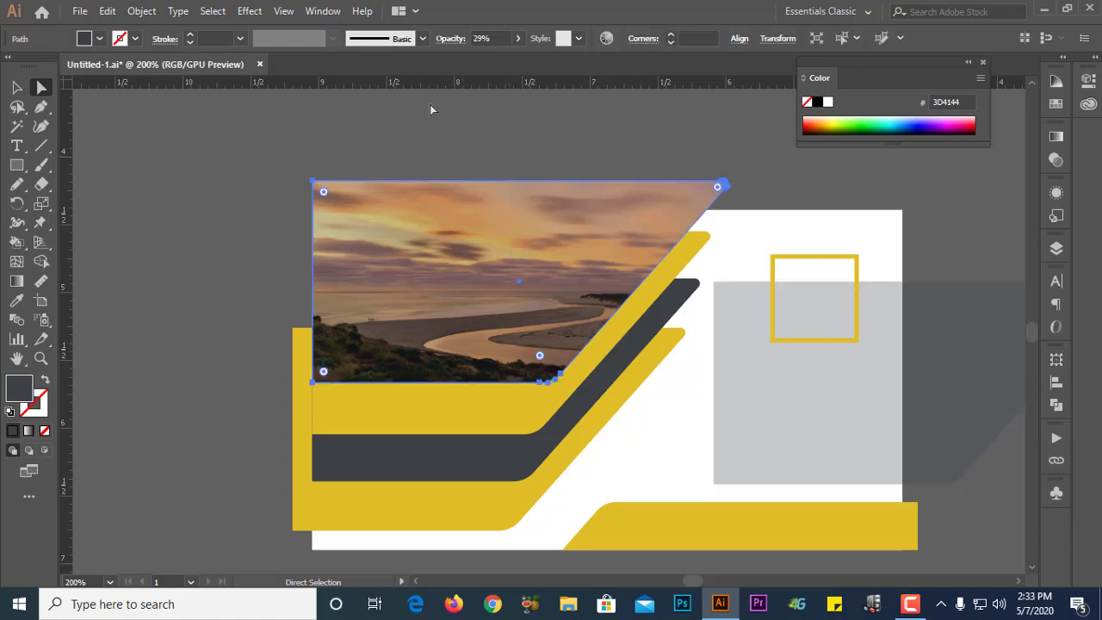
pyautogui.click(450, 38)
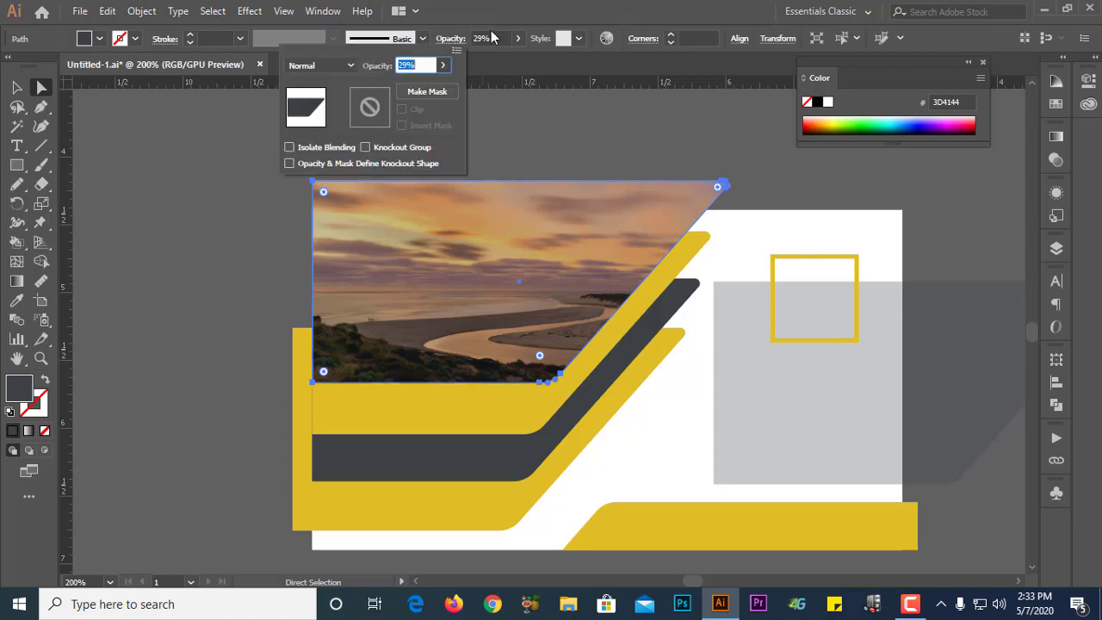
pyautogui.click(492, 38)
pyautogui.moveTo(506, 37); pyautogui.dragTo(461, 37)
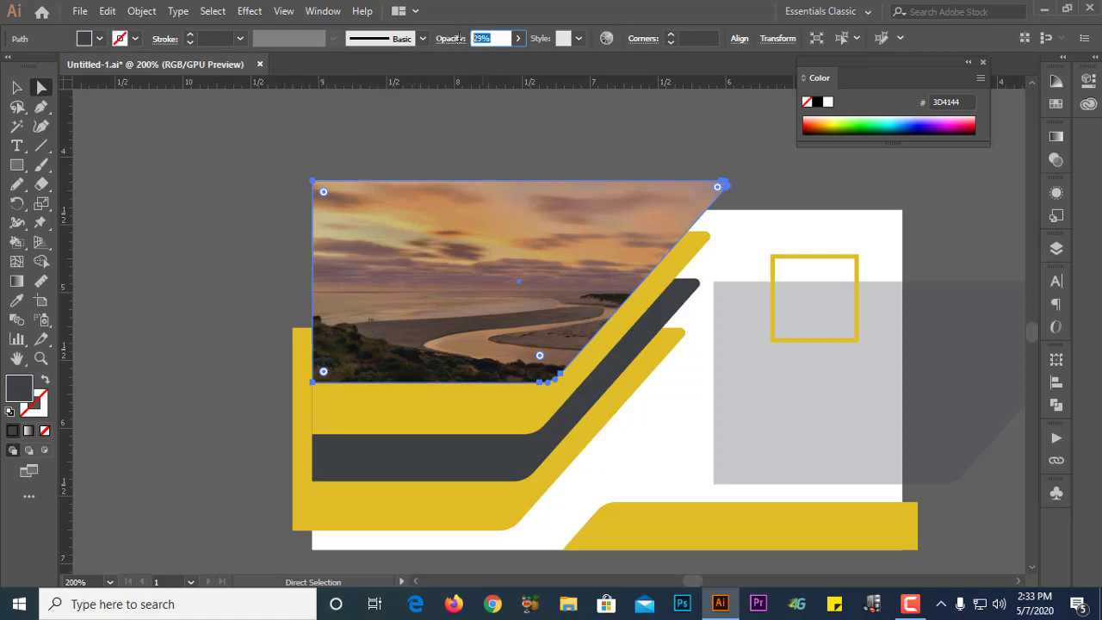
pyautogui.write('30')
# Step: Try the Multiply blending mode on the photo's dark overlay, and switch it back to Normal
pyautogui.click(456, 40)
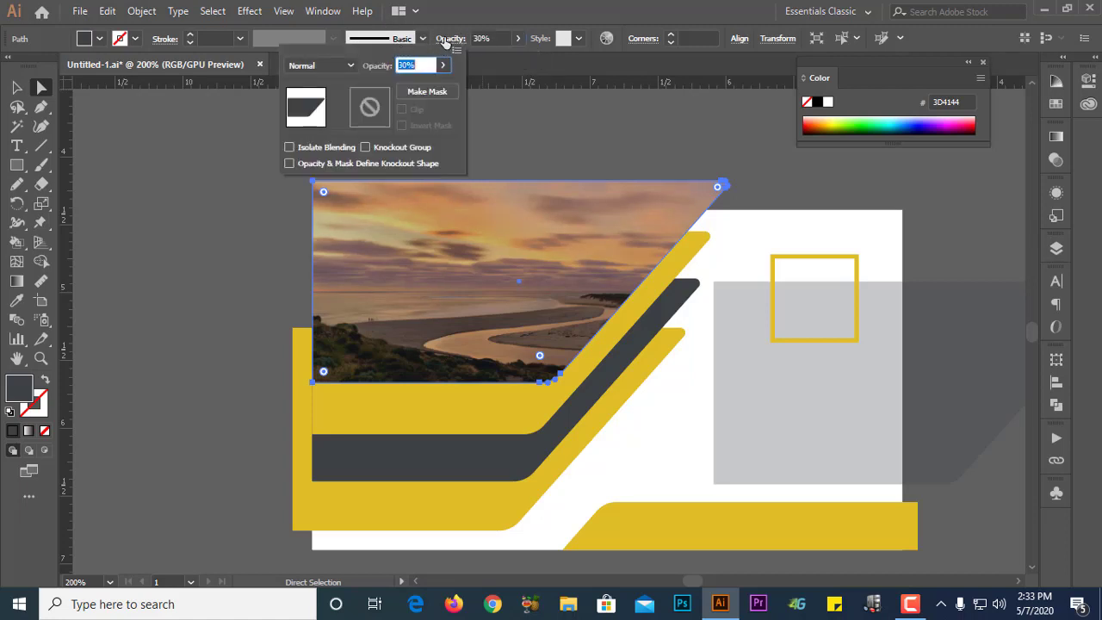
pyautogui.click(448, 40)
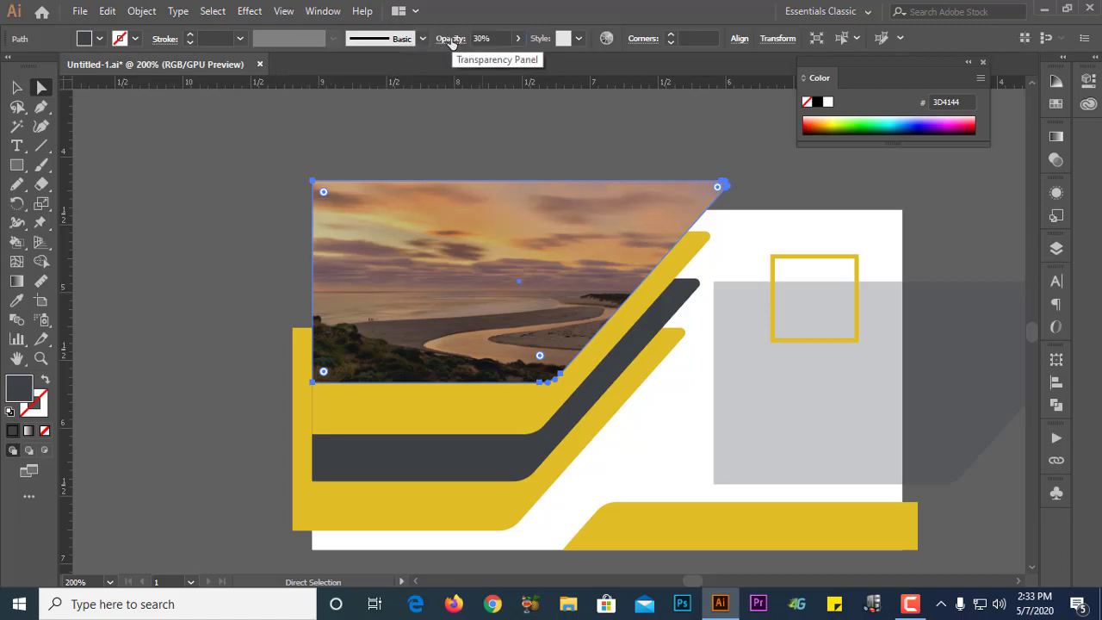
pyautogui.click(449, 39)
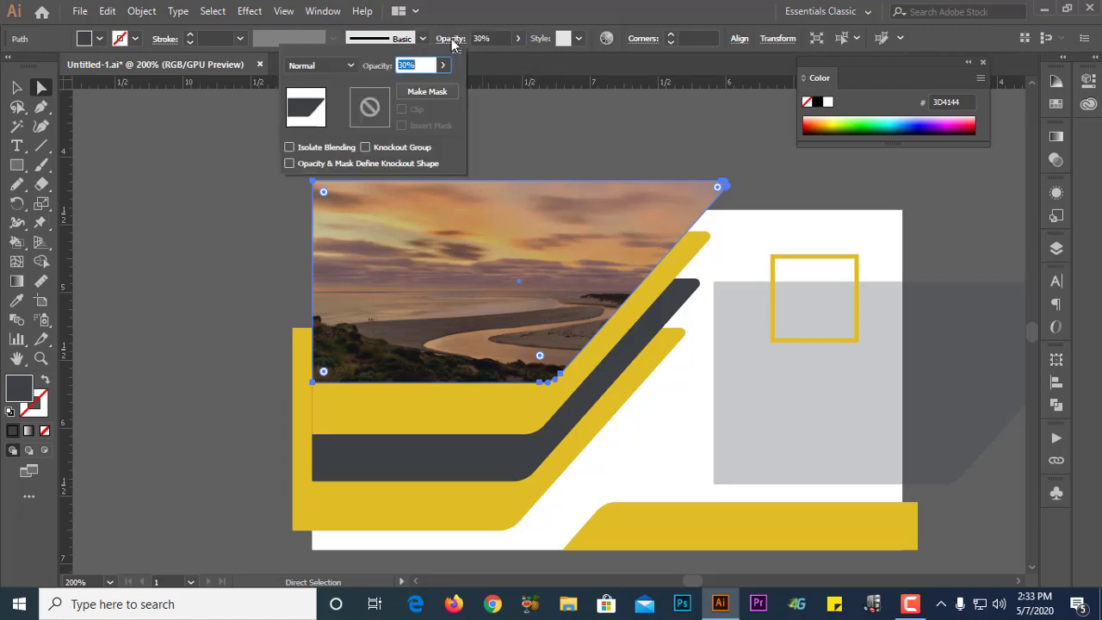
pyautogui.click(347, 67)
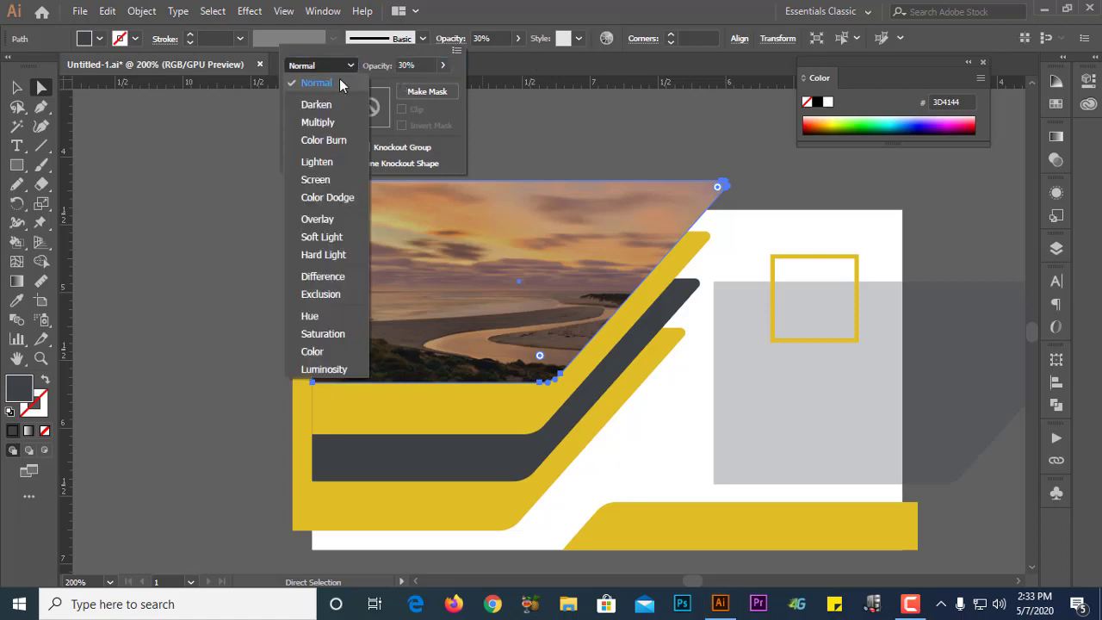
pyautogui.click(318, 123)
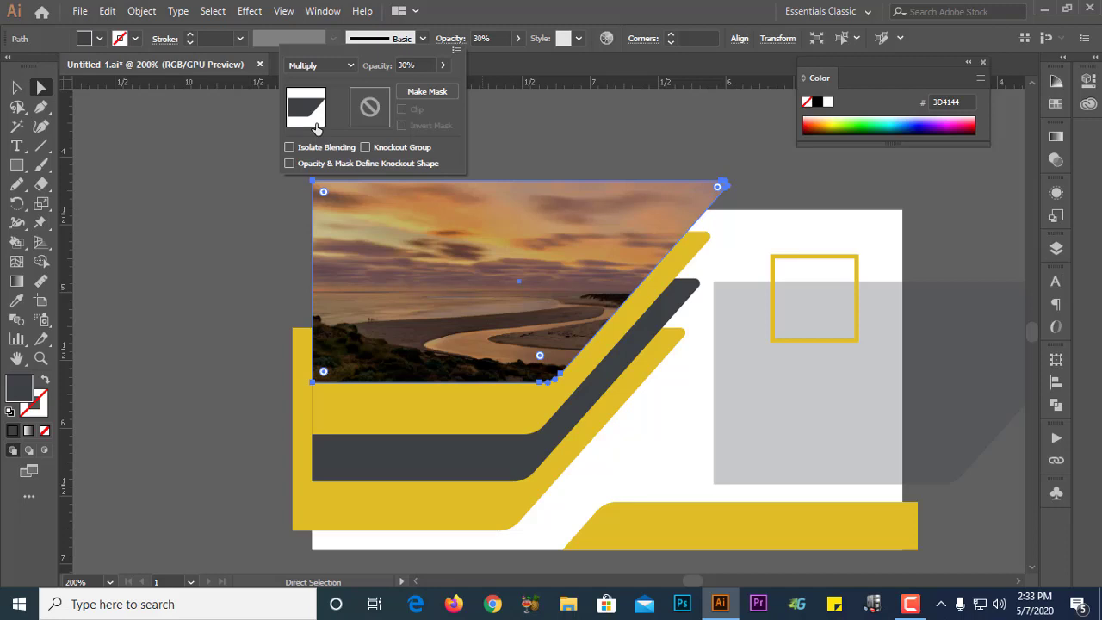
pyautogui.click(350, 66)
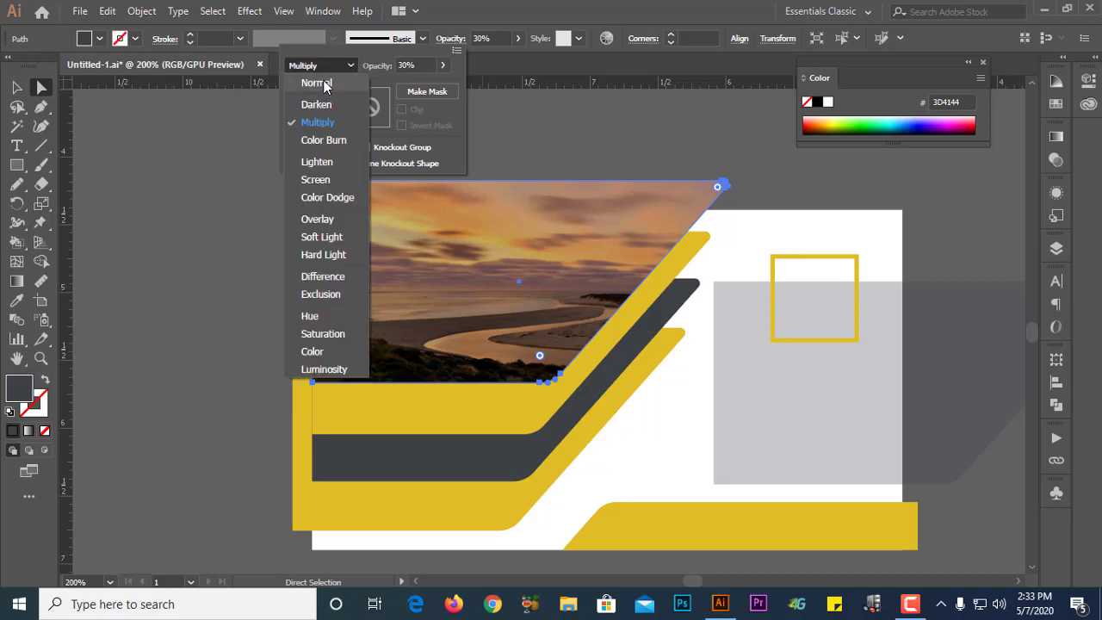
pyautogui.click(326, 83)
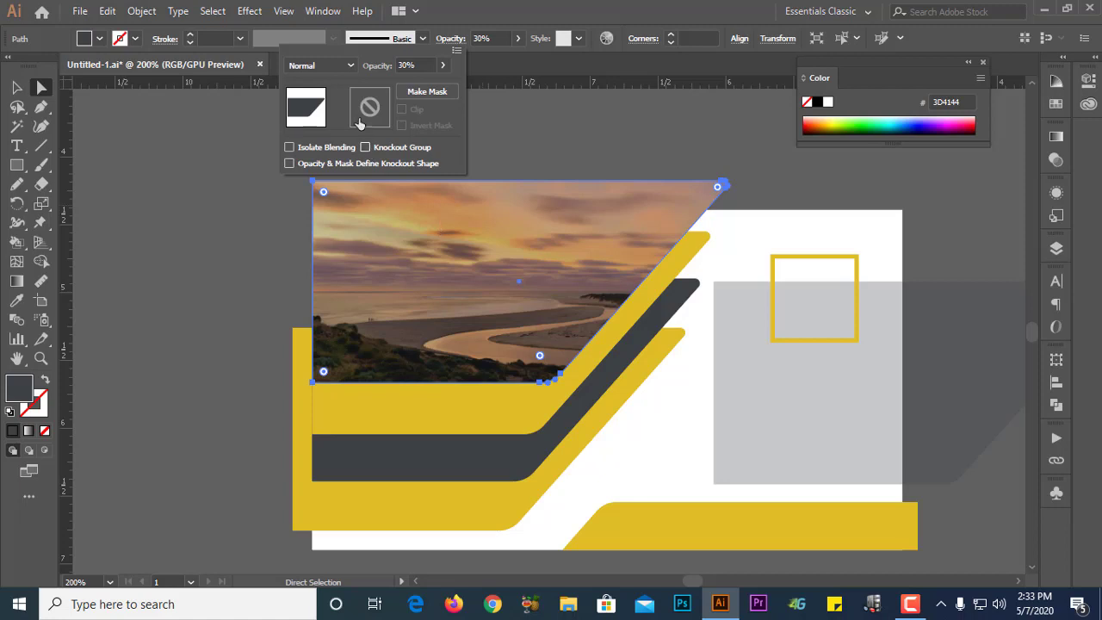
# Step: Try the Multiply blending mode on the photo's dark overlay, shift the overlay sideways to compare, and undo the shift
pyautogui.click(319, 65)
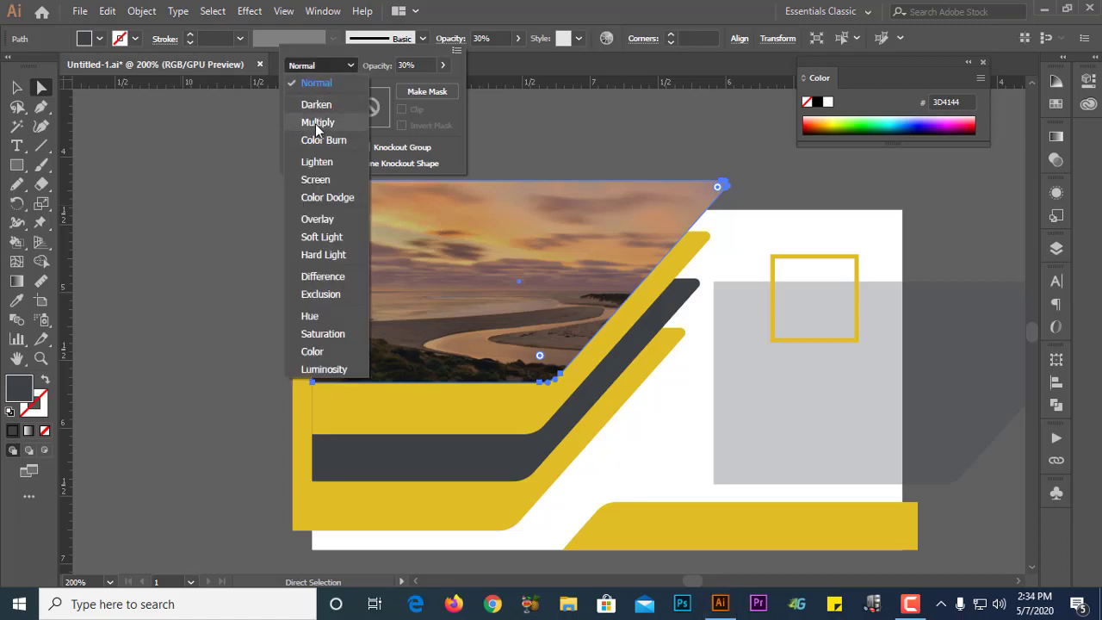
pyautogui.click(318, 123)
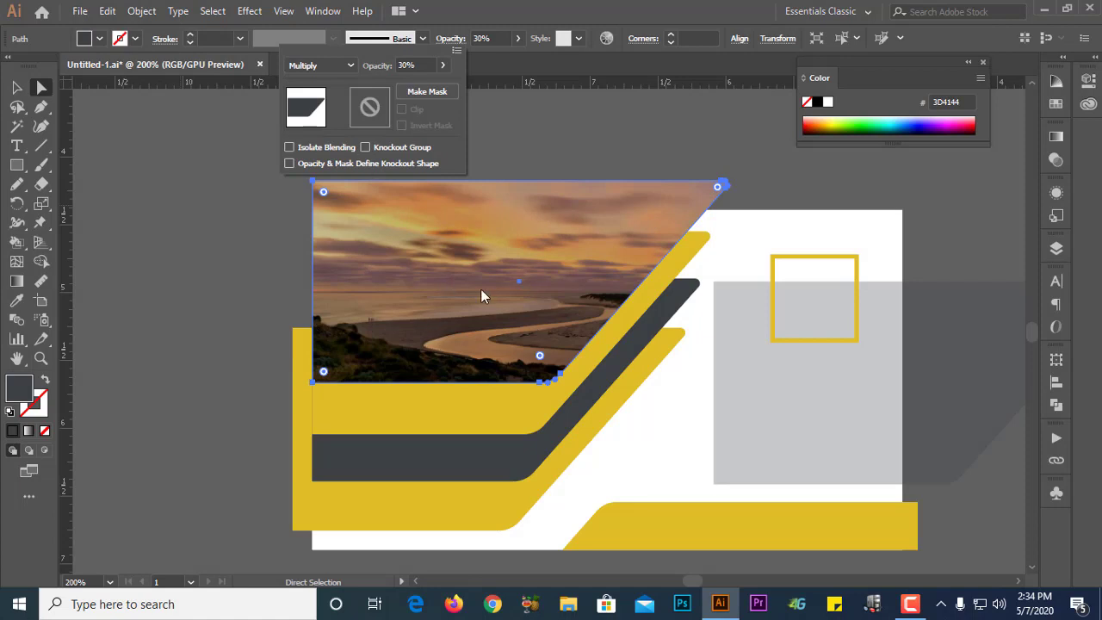
pyautogui.moveTo(569, 260); pyautogui.dragTo(524, 256)
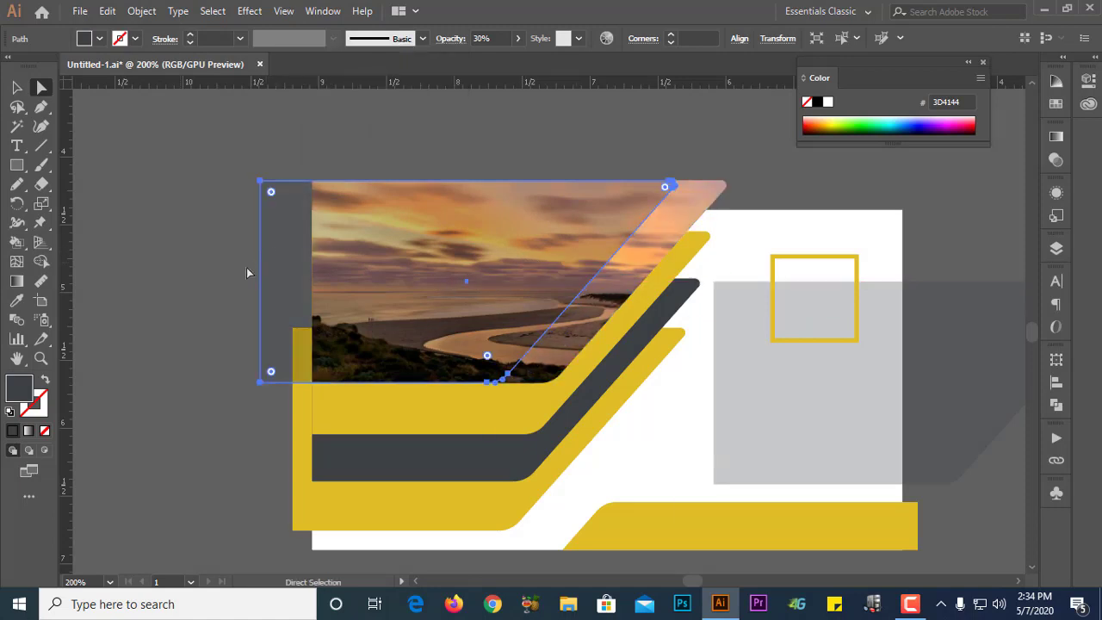
pyautogui.click(204, 307)
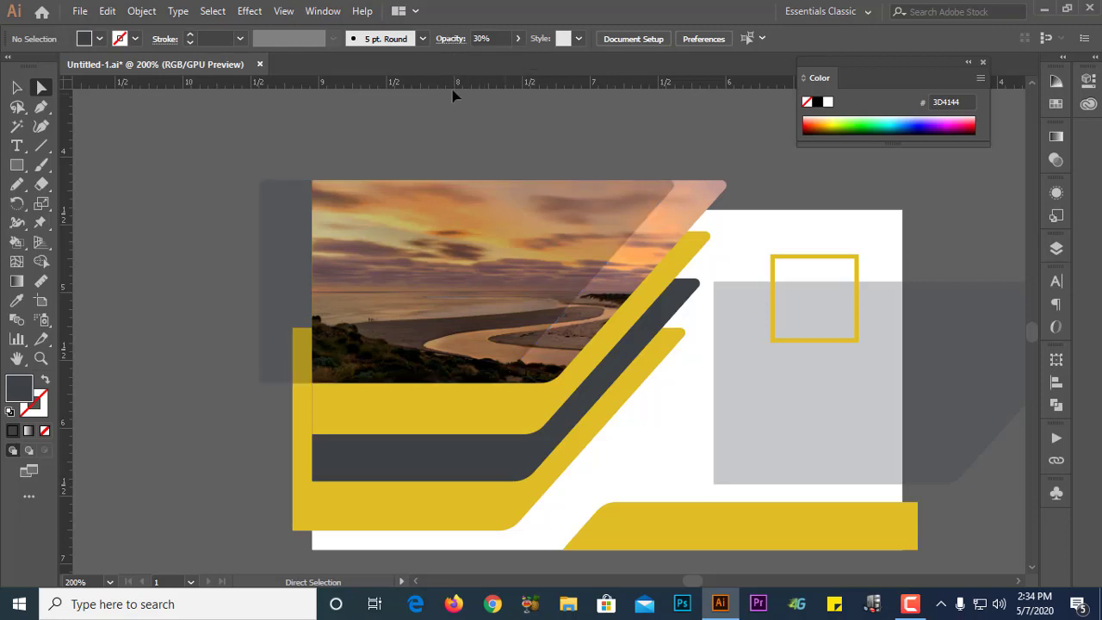
pyautogui.hotkey('ctrl', 'z')
# Step: Switch the photo overlay's blending mode to Normal for comparison, and set it back to Multiply
pyautogui.click(446, 43)
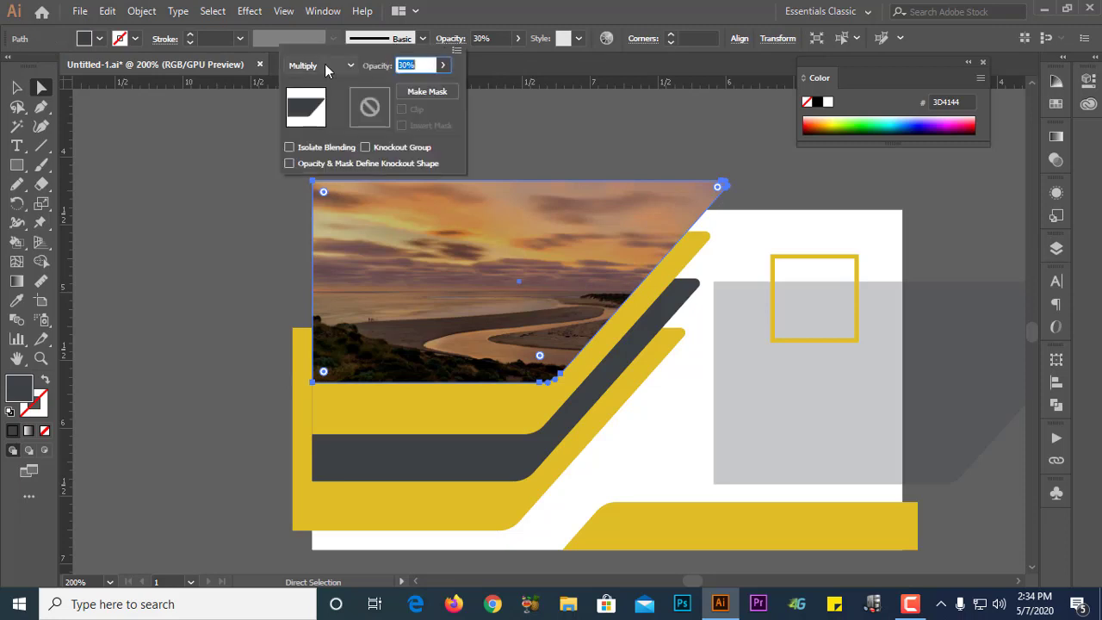
pyautogui.click(323, 65)
pyautogui.click(322, 82)
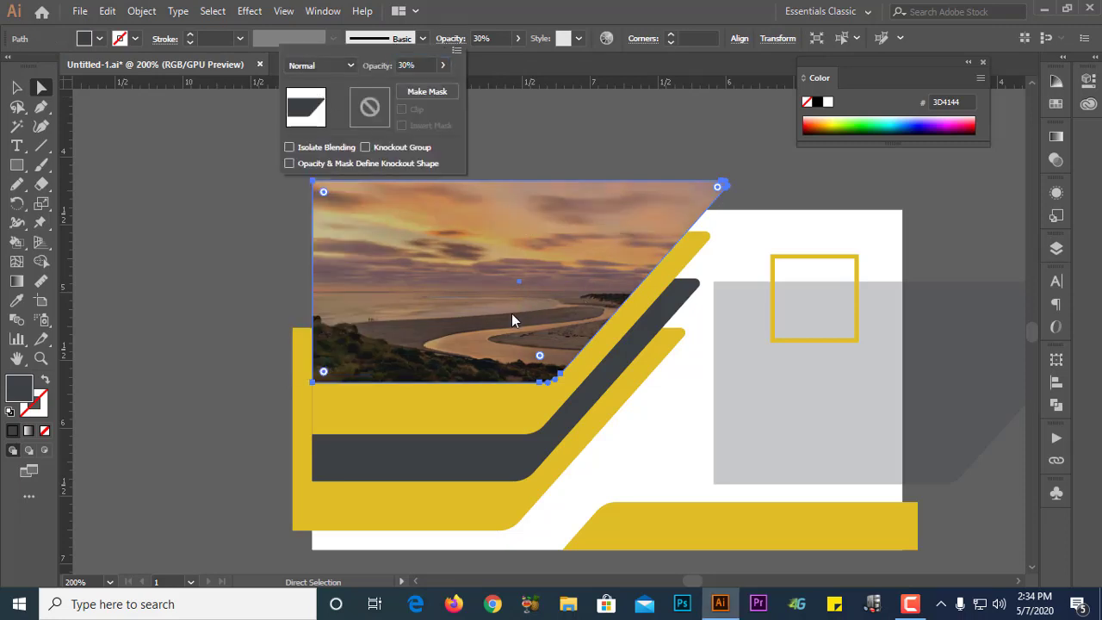
pyautogui.click(333, 64)
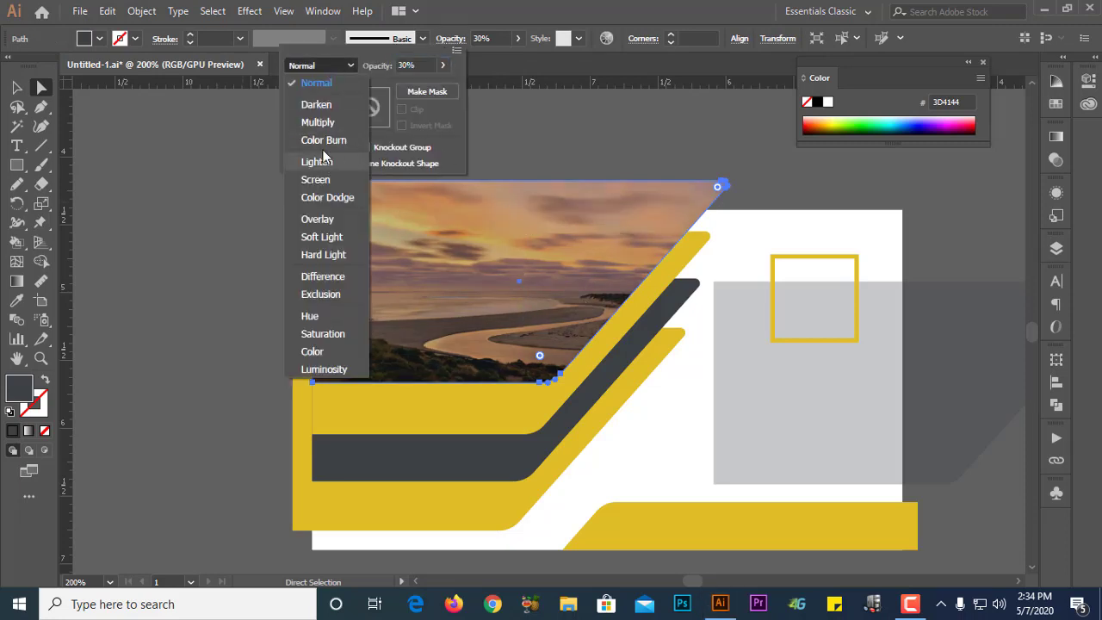
pyautogui.click(324, 126)
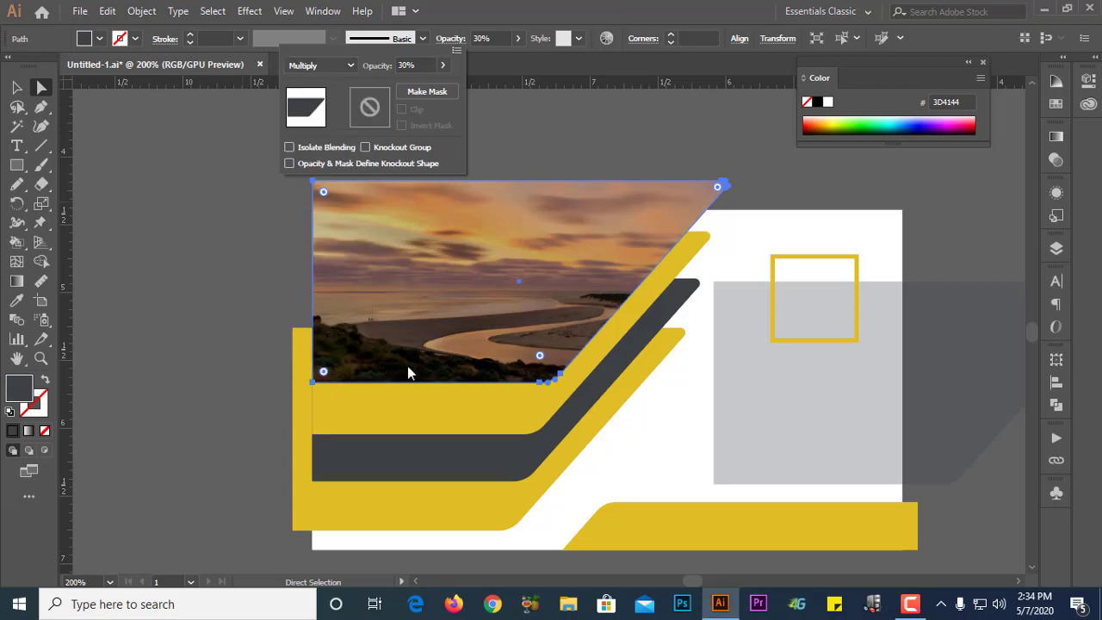
pyautogui.click(569, 152)
# Step: Delete the duplicate semi-transparent overlay from the white area of the card
pyautogui.scroll(-1, 556, 244)
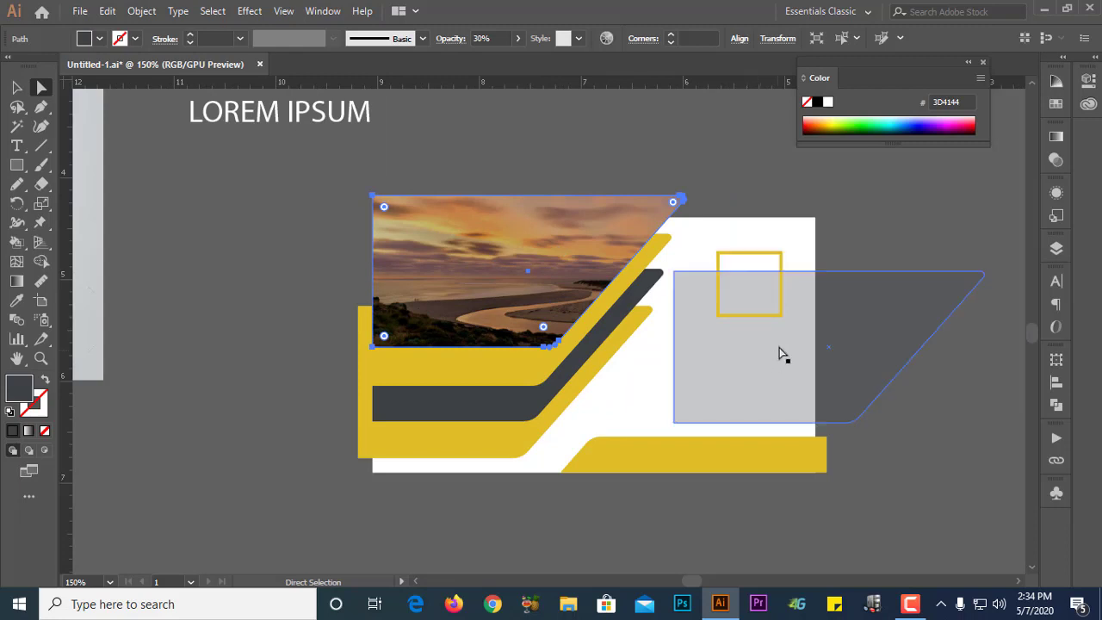
pyautogui.click(779, 349)
pyautogui.press('Delete')
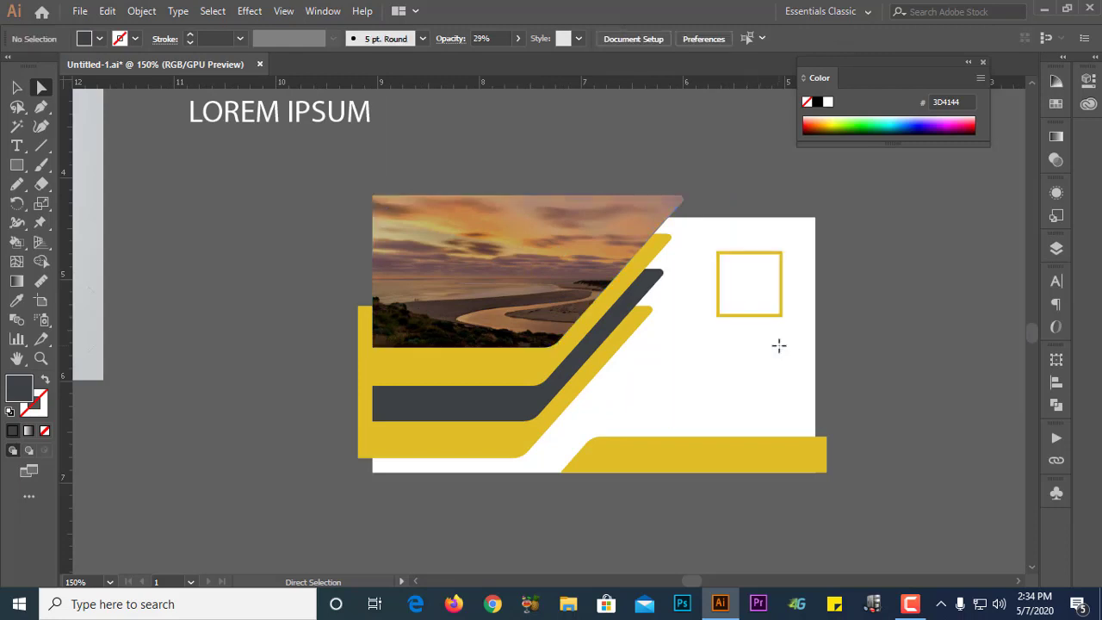
# Step: Duplicate the white card rectangle, bring the copy to the front, and align it exactly over the original card
pyautogui.click(16, 89)
pyautogui.click(708, 239)
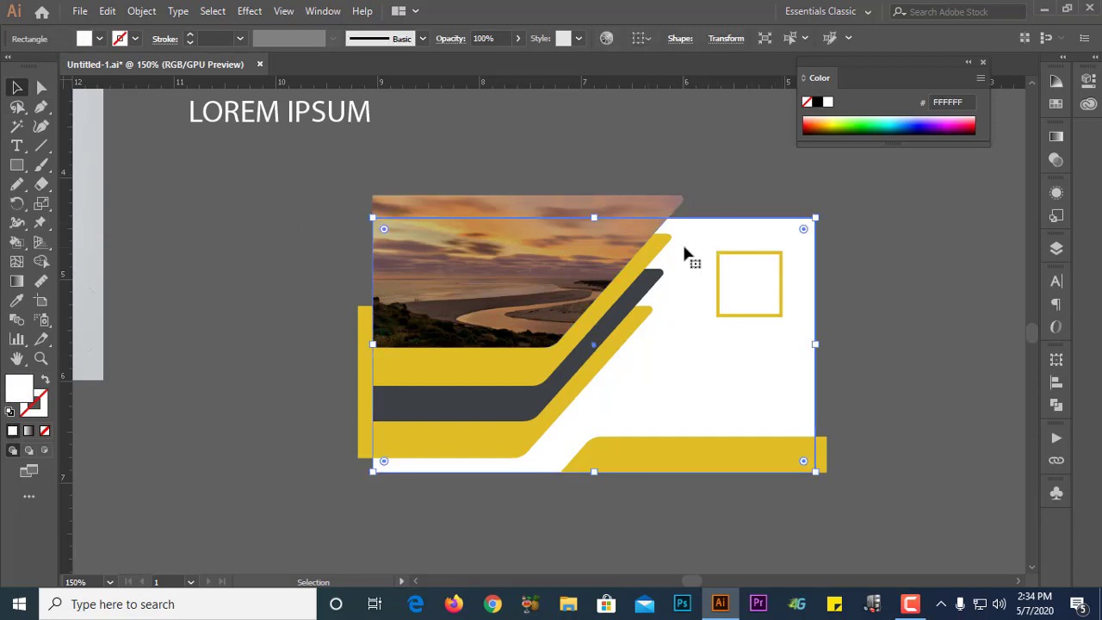
pyautogui.scroll(-2, 692, 295)
pyautogui.scroll(2, 689, 297)
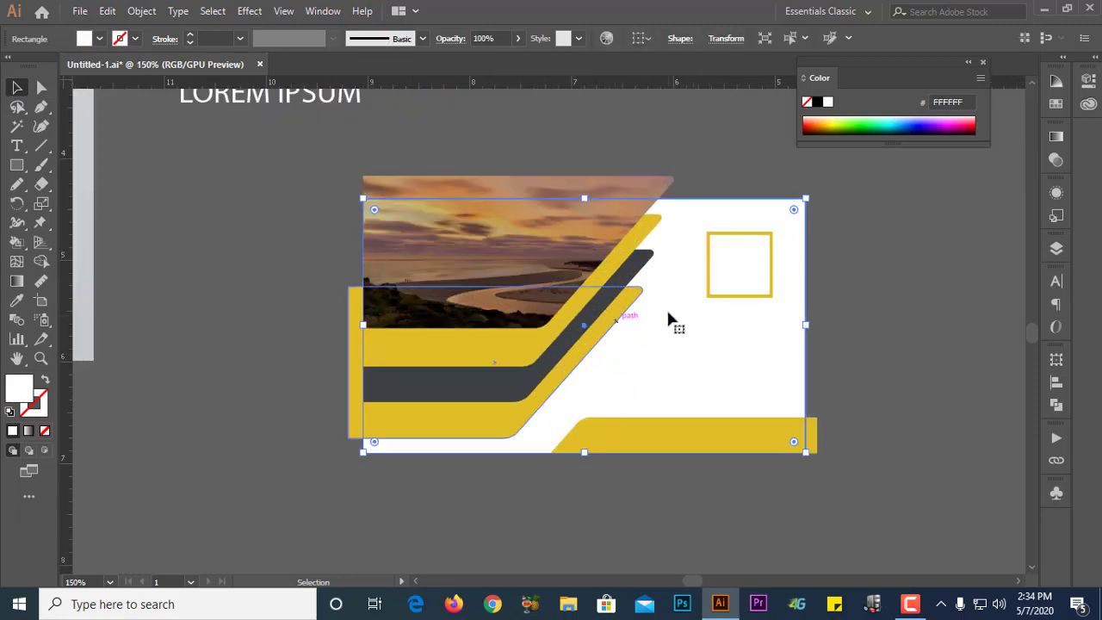
pyautogui.scroll(-1, 668, 320)
pyautogui.moveTo(675, 327); pyautogui.dragTo(698, 327)
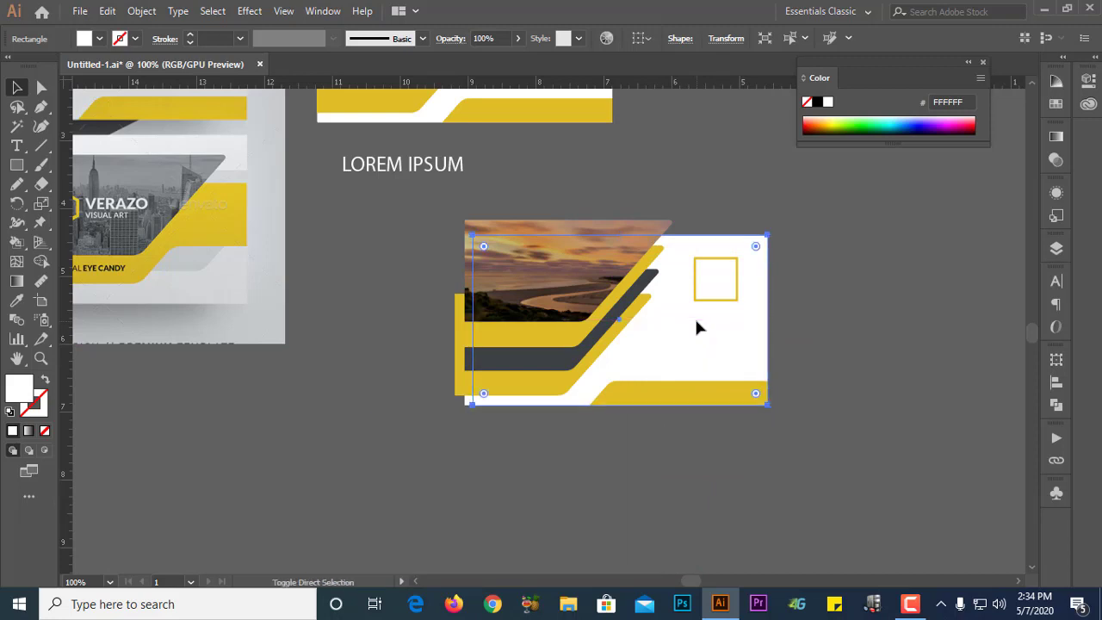
pyautogui.scroll(5, 453, 413)
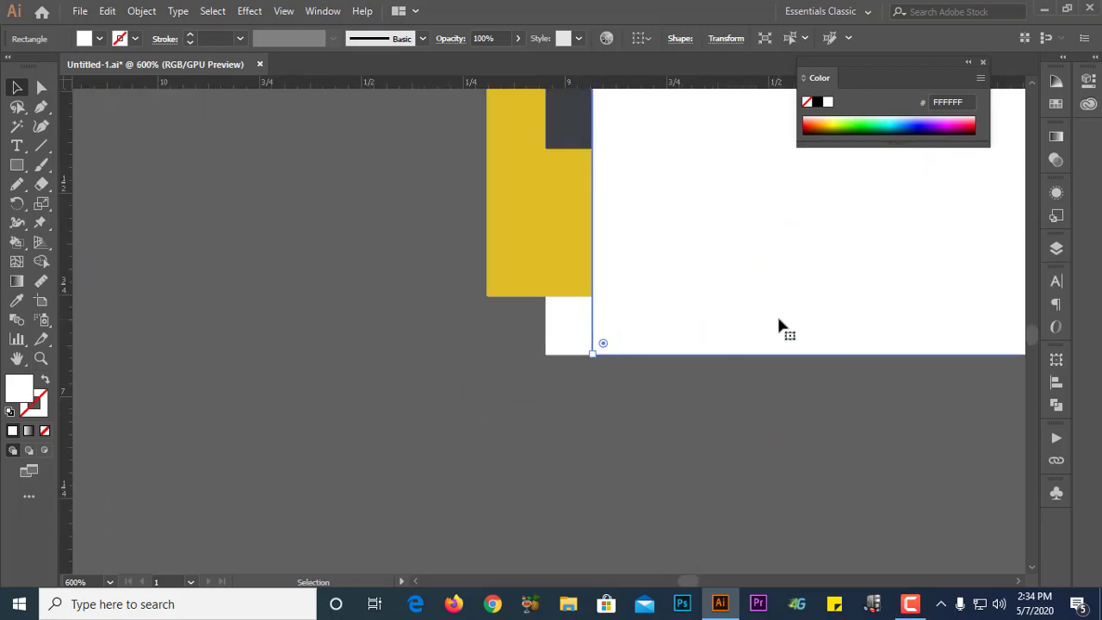
pyautogui.moveTo(777, 326); pyautogui.dragTo(732, 319)
pyautogui.scroll(-4, 569, 371)
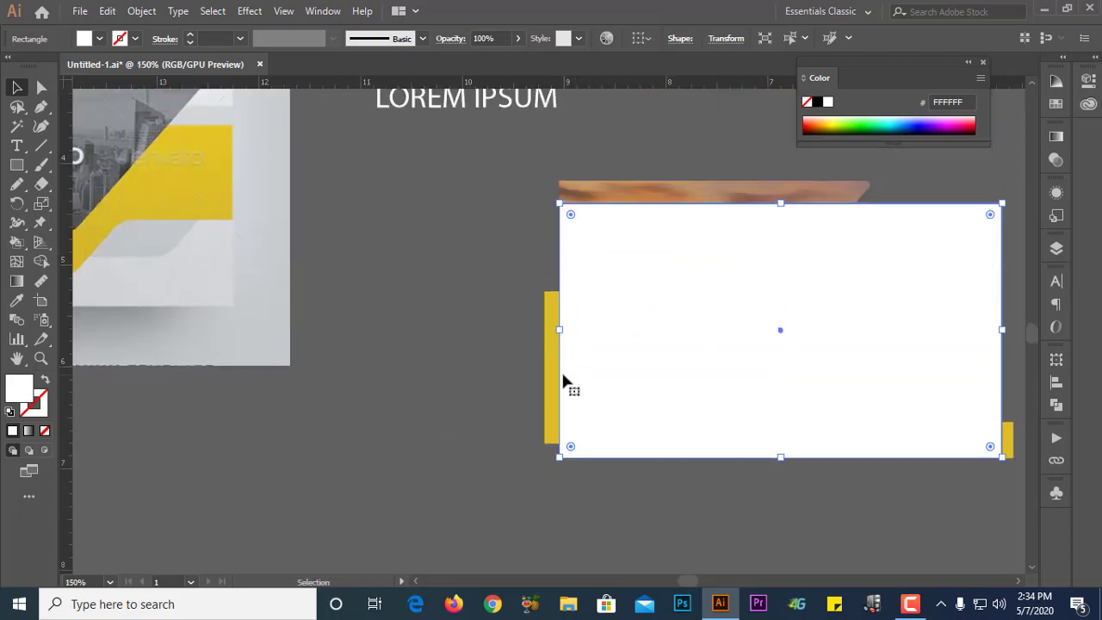
# Step: Make a clipping mask from all the card artwork, using the front white rectangle as the mask, and deselect it
pyautogui.moveTo(496, 215); pyautogui.dragTo(1012, 491)
pyautogui.rightClick(861, 313)
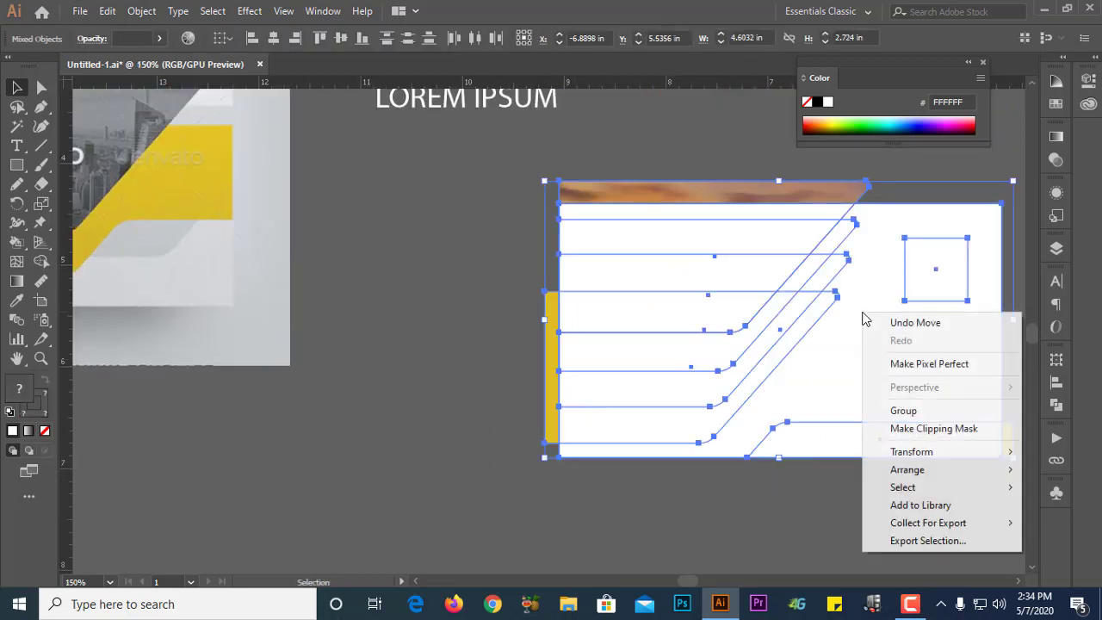
pyautogui.click(924, 429)
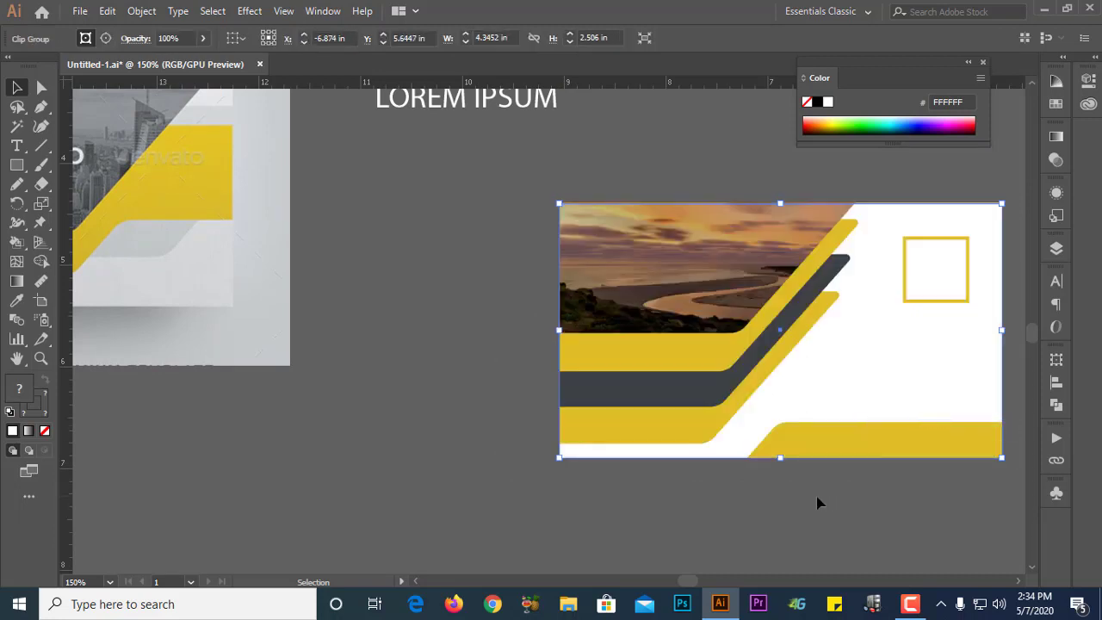
pyautogui.click(516, 342)
pyautogui.scroll(-2, 516, 342)
pyautogui.scroll(1, 613, 451)
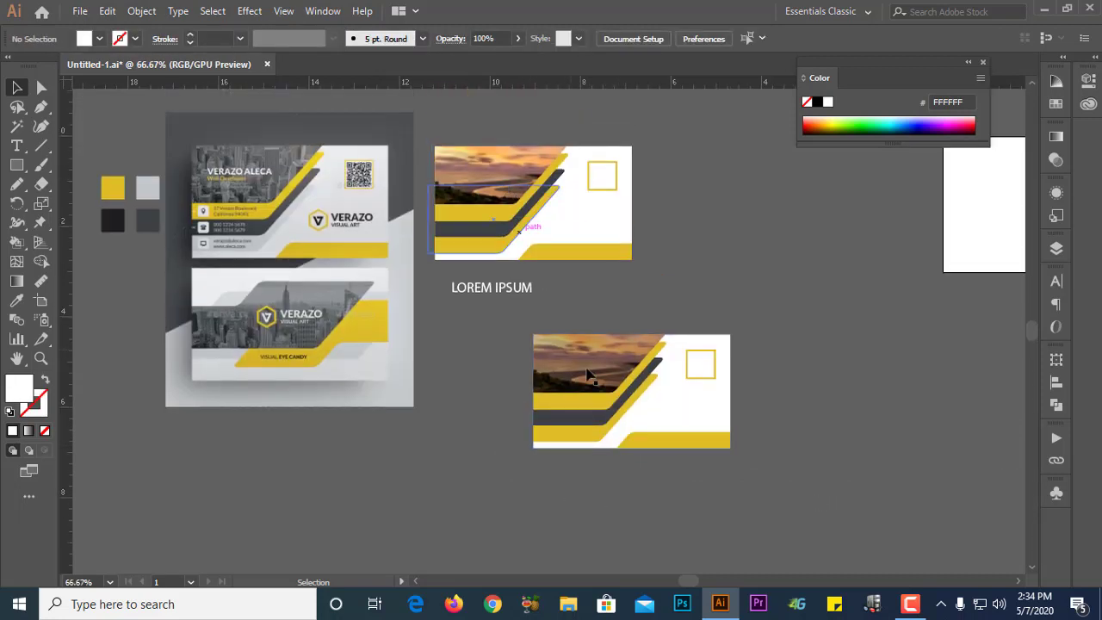
pyautogui.press('a')
pyautogui.click(620, 360)
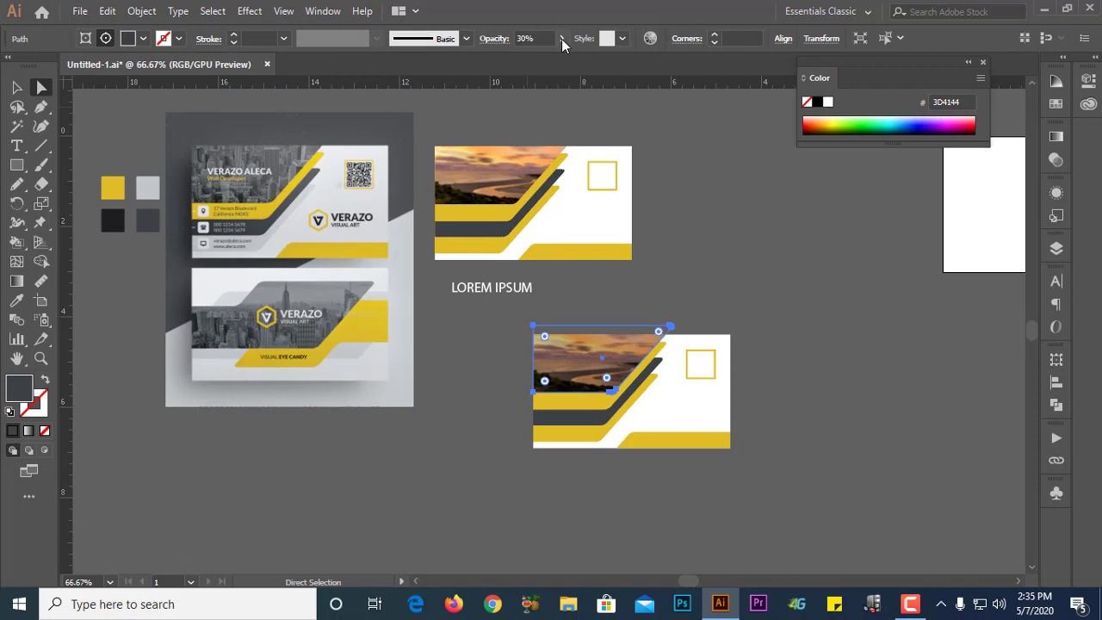
pyautogui.click(562, 39)
pyautogui.click(727, 233)
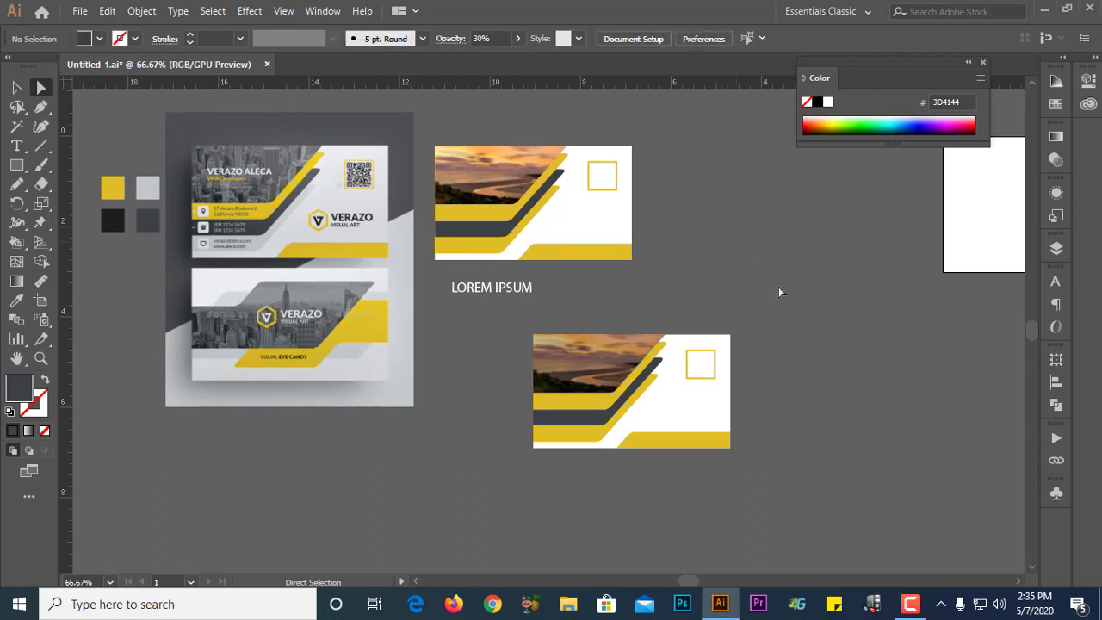
pyautogui.click(603, 365)
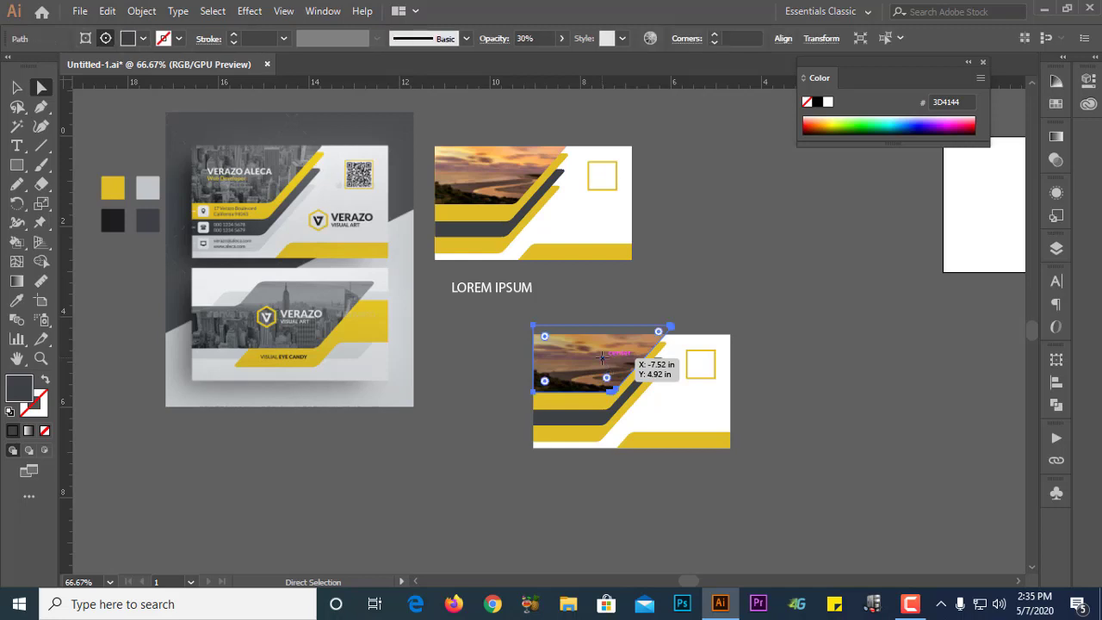
pyautogui.click(669, 264)
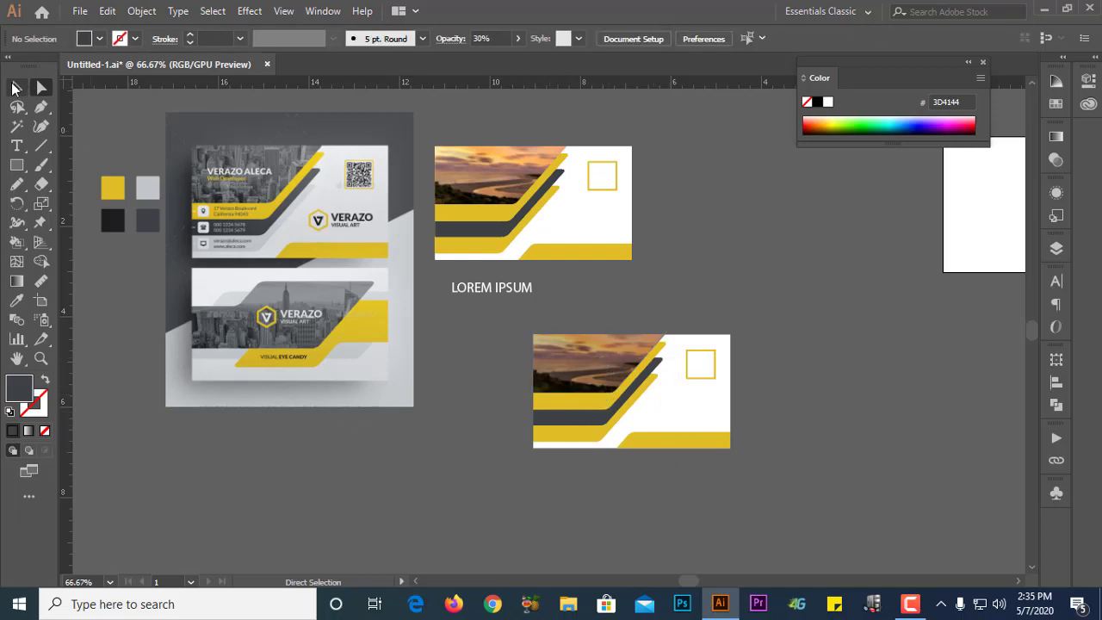
pyautogui.click(12, 87)
pyautogui.click(605, 376)
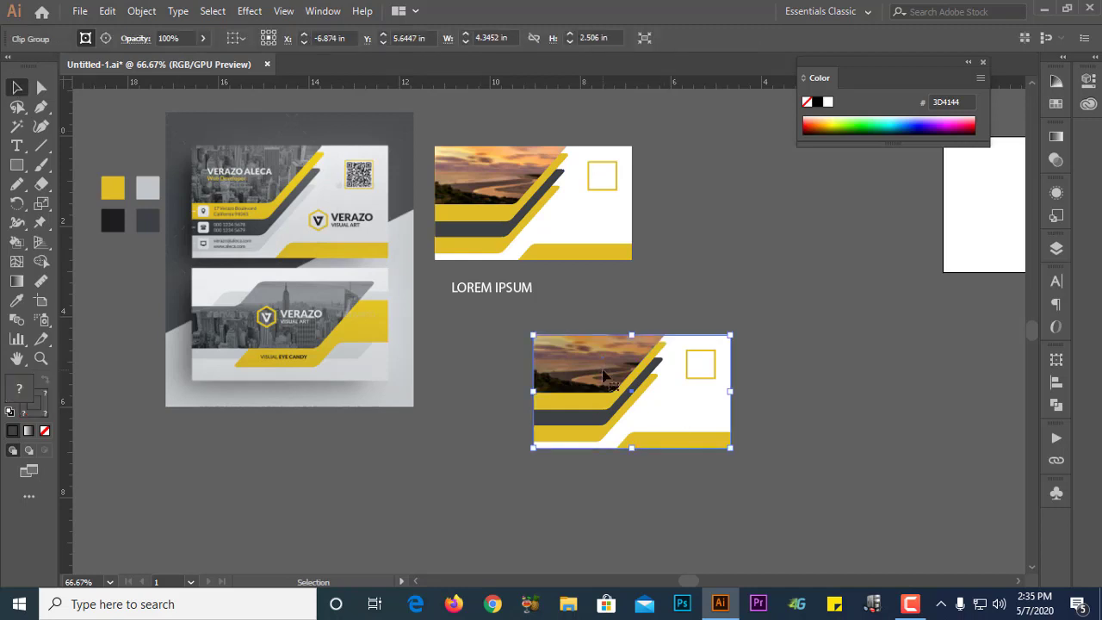
pyautogui.doubleClick(604, 375)
pyautogui.click(603, 384)
pyautogui.doubleClick(644, 293)
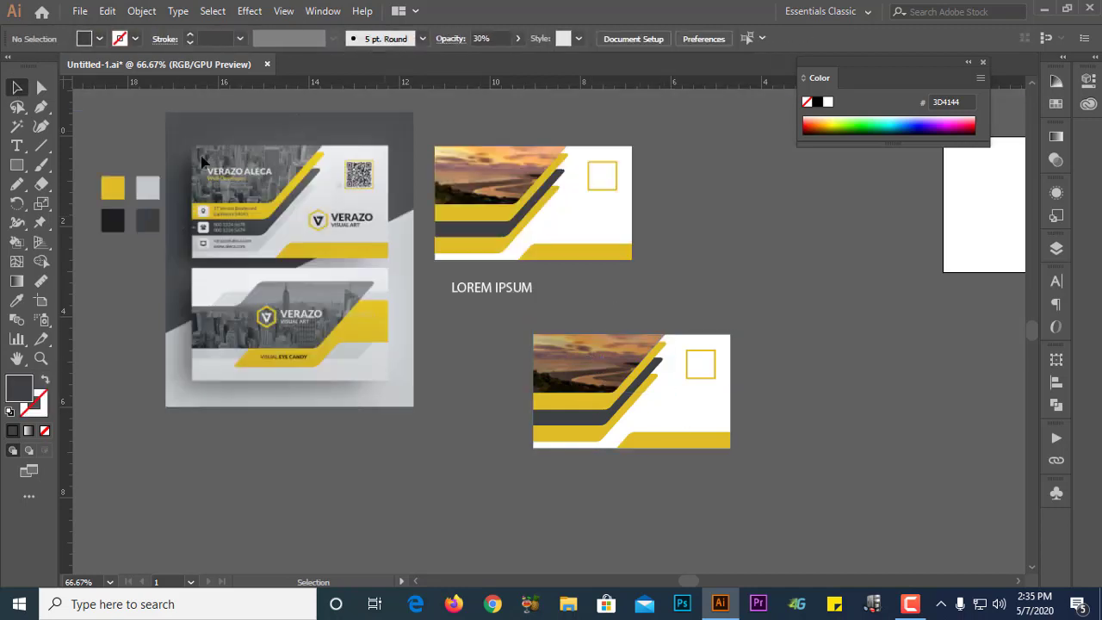
# Step: Set the opacity of the dark overlay on the photo inside the clipped card to 50%
pyautogui.click(41, 87)
pyautogui.scroll(1, 592, 408)
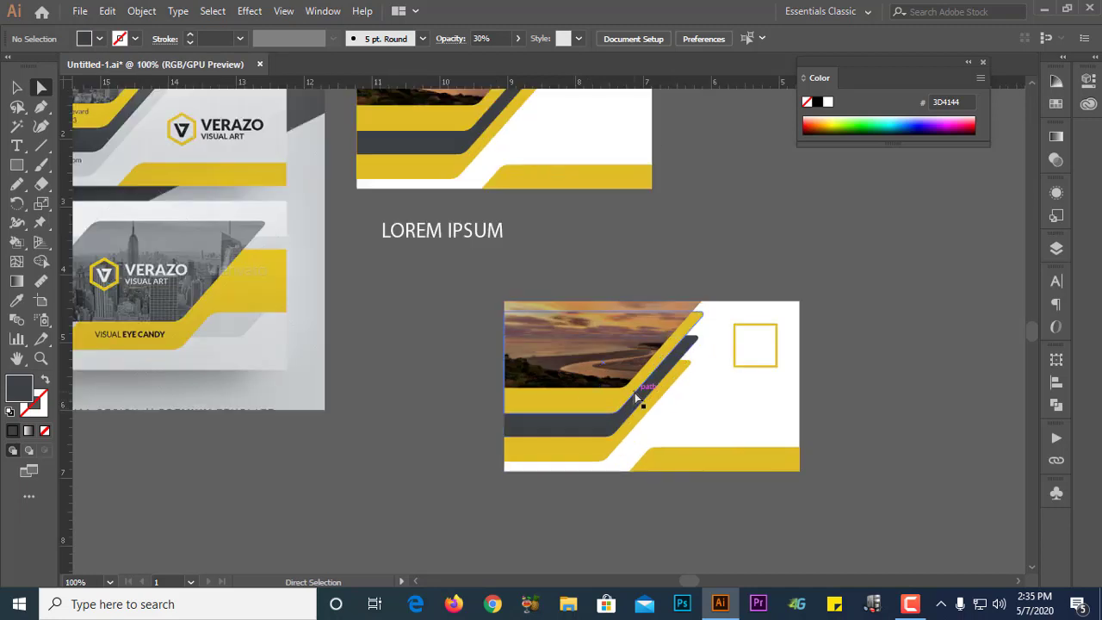
pyautogui.click(591, 338)
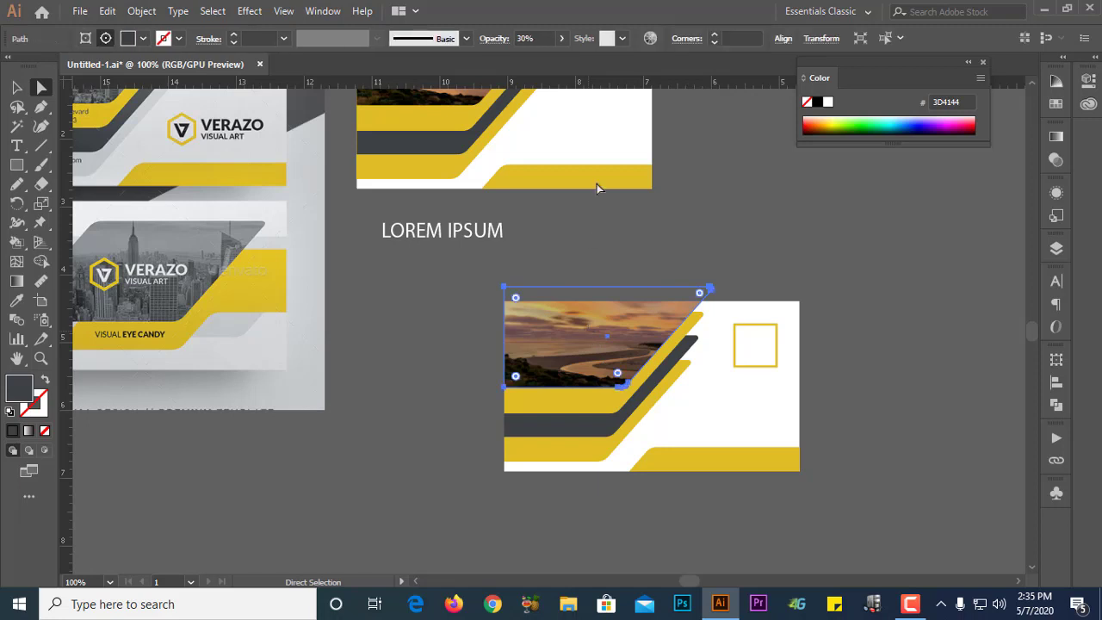
pyautogui.click(562, 38)
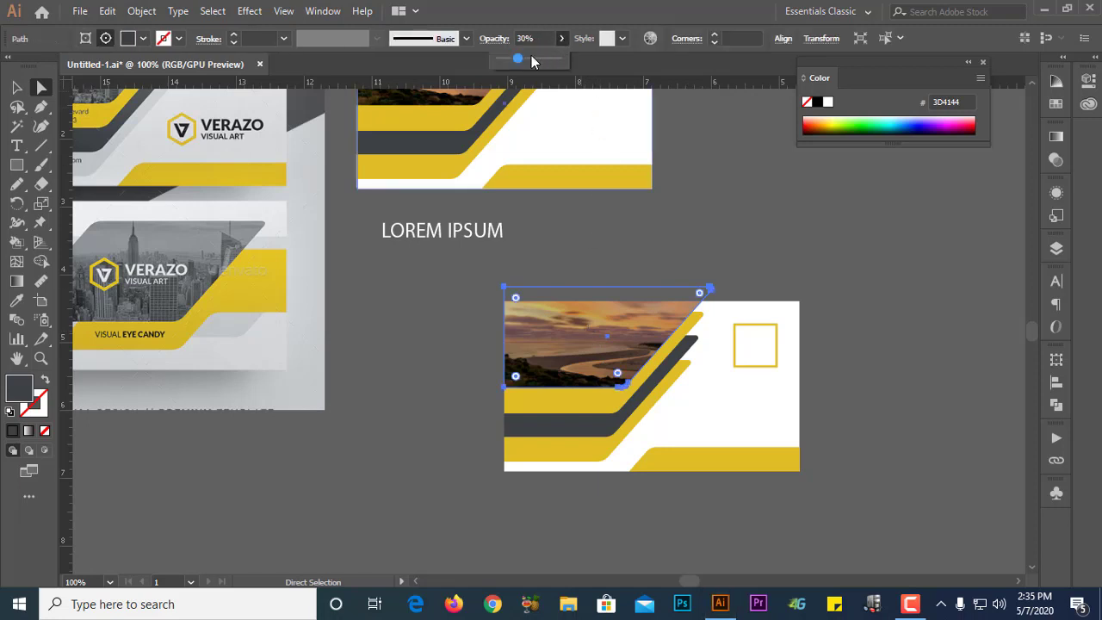
pyautogui.click(532, 59)
pyautogui.write('50')
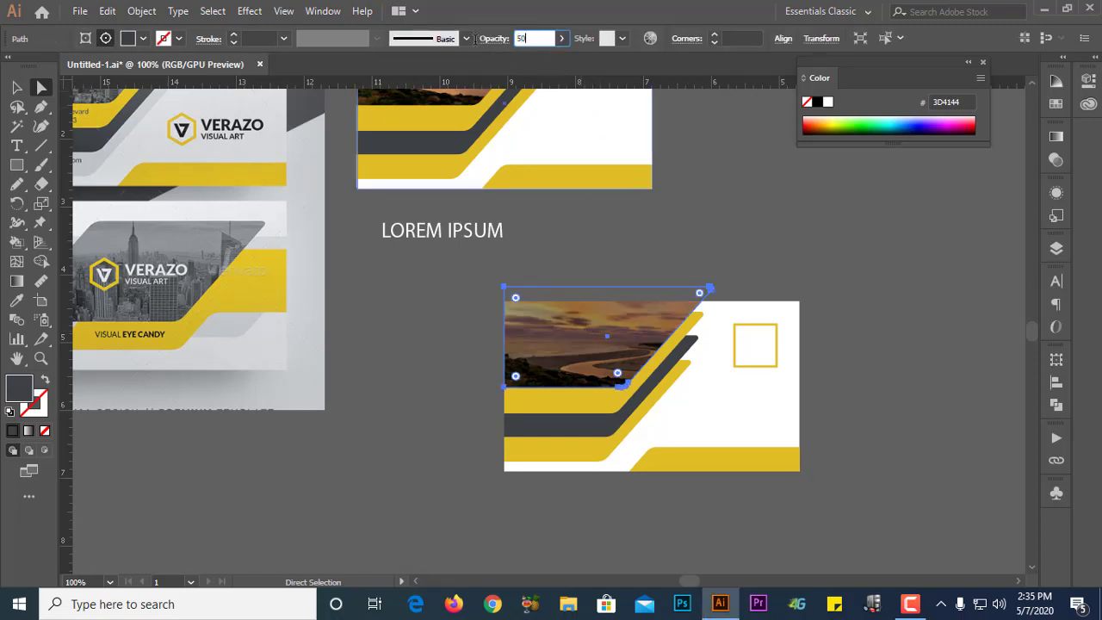
pyautogui.press('Return')
pyautogui.click(686, 241)
# Step: Compare the clipped card with the earlier card version and the reference business card design
pyautogui.scroll(-2, 687, 242)
pyautogui.scroll(2, 690, 266)
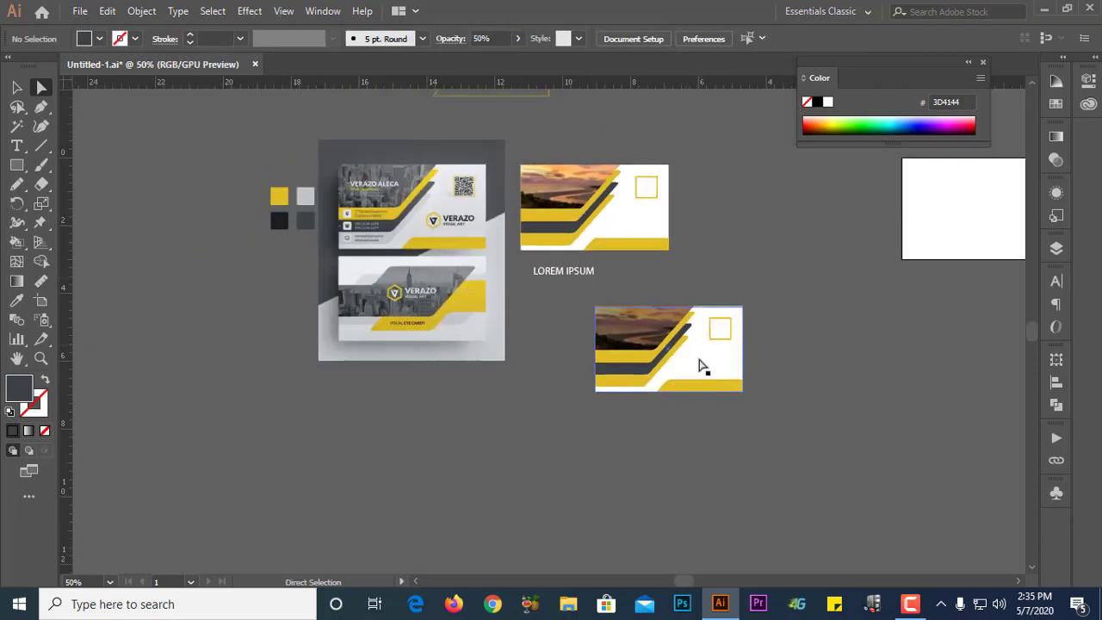
pyautogui.scroll(1, 657, 399)
pyautogui.scroll(2, 657, 400)
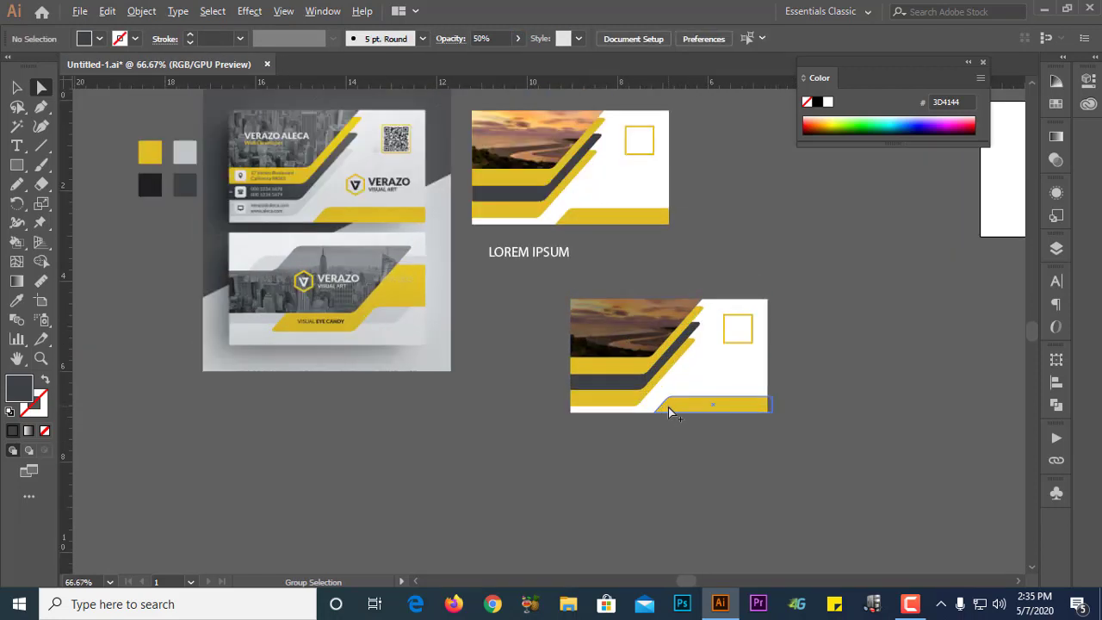
pyautogui.press('v')
pyautogui.click(551, 412)
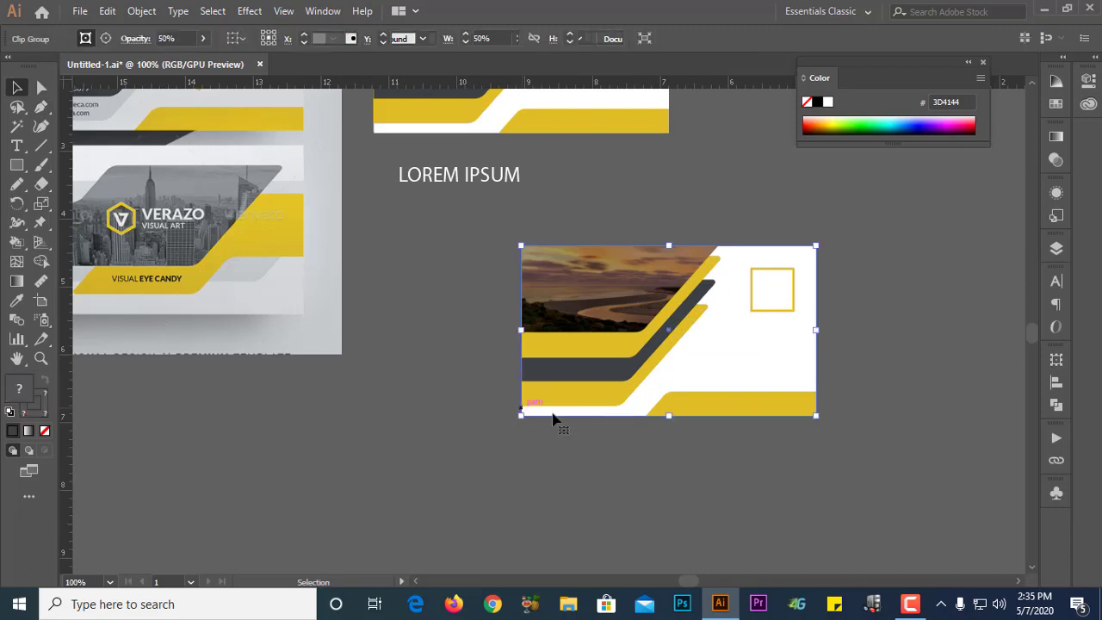
pyautogui.moveTo(734, 424); pyautogui.dragTo(649, 430)
pyautogui.click(753, 459)
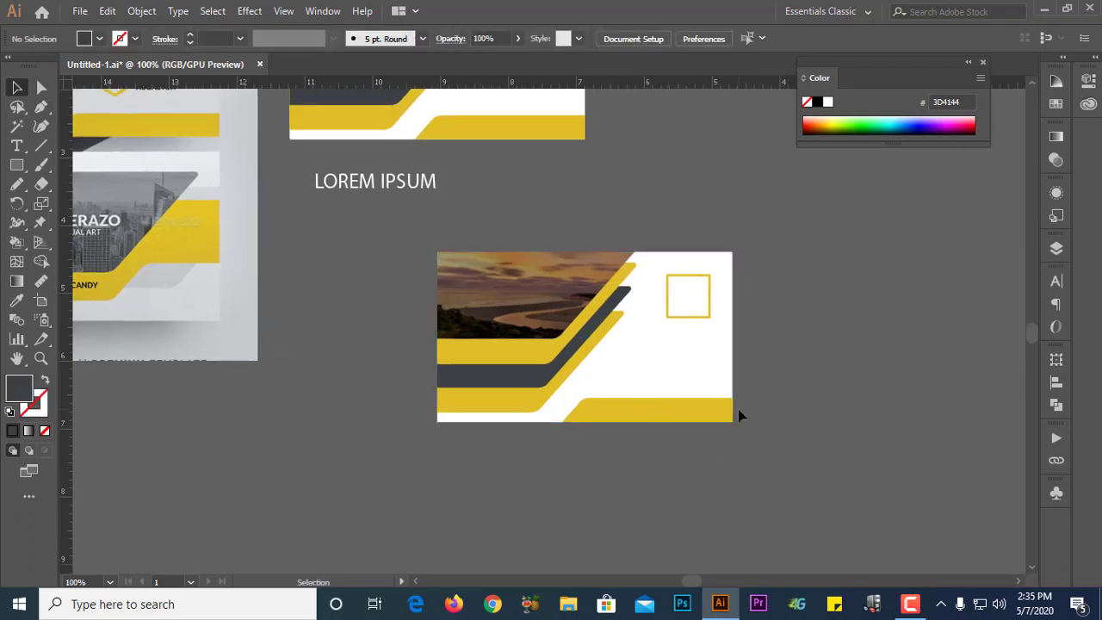
pyautogui.scroll(2, 739, 415)
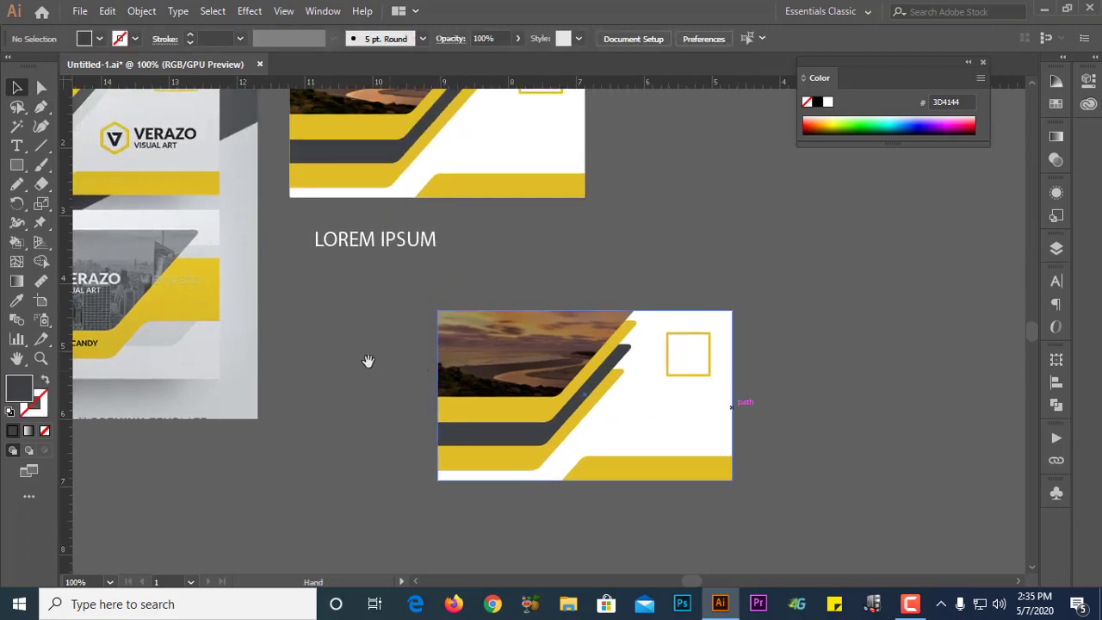
pyautogui.moveTo(366, 361); pyautogui.dragTo(623, 405)
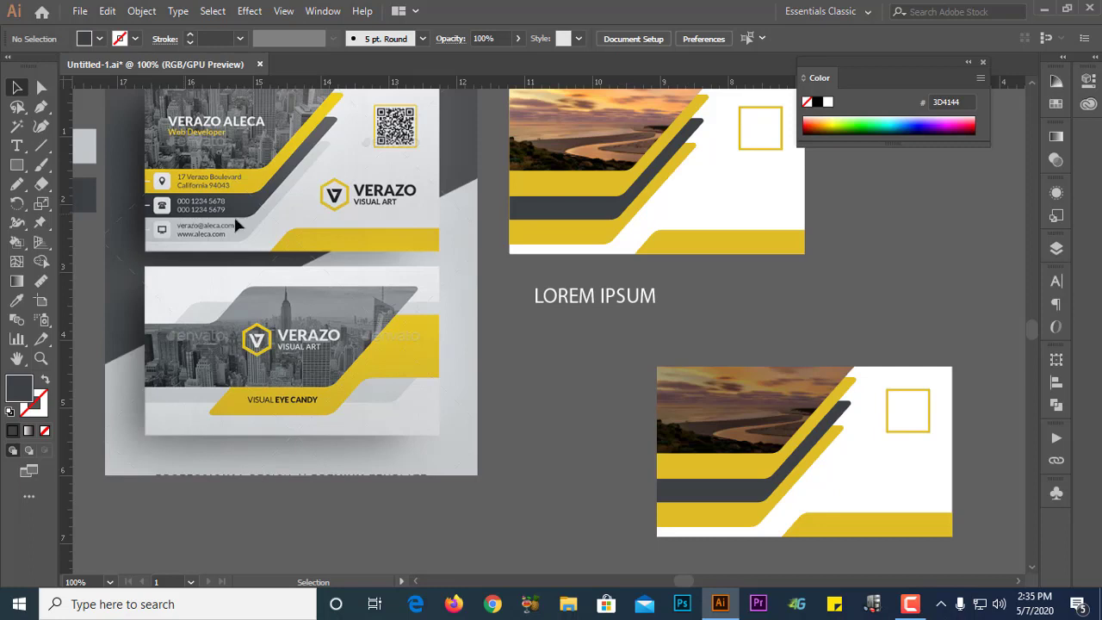
pyautogui.moveTo(716, 430); pyautogui.dragTo(600, 426)
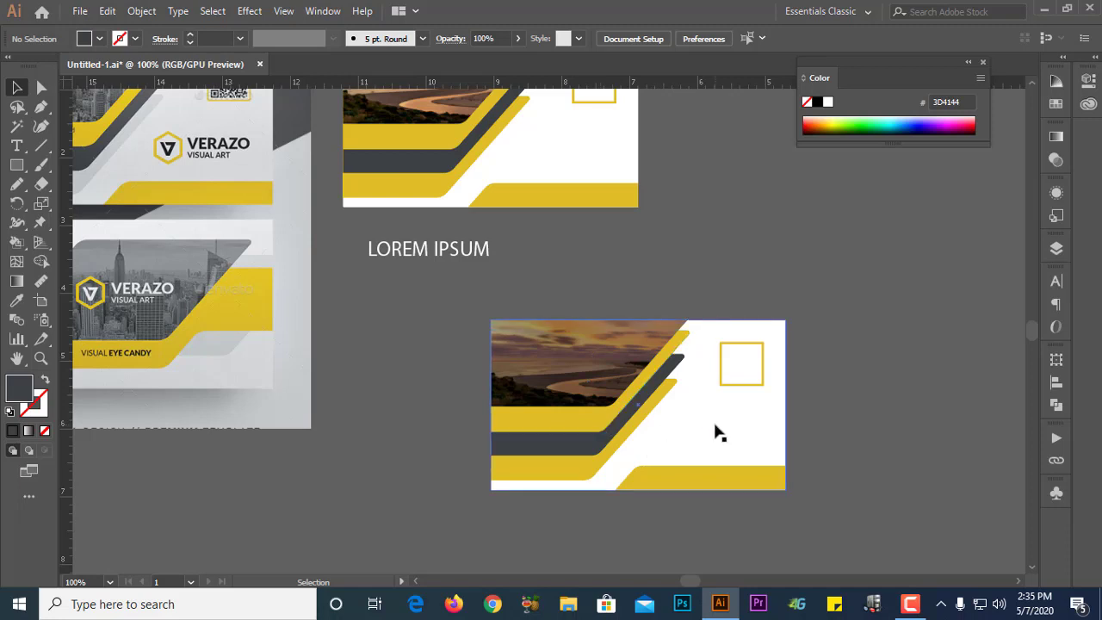
pyautogui.scroll(1, 753, 437)
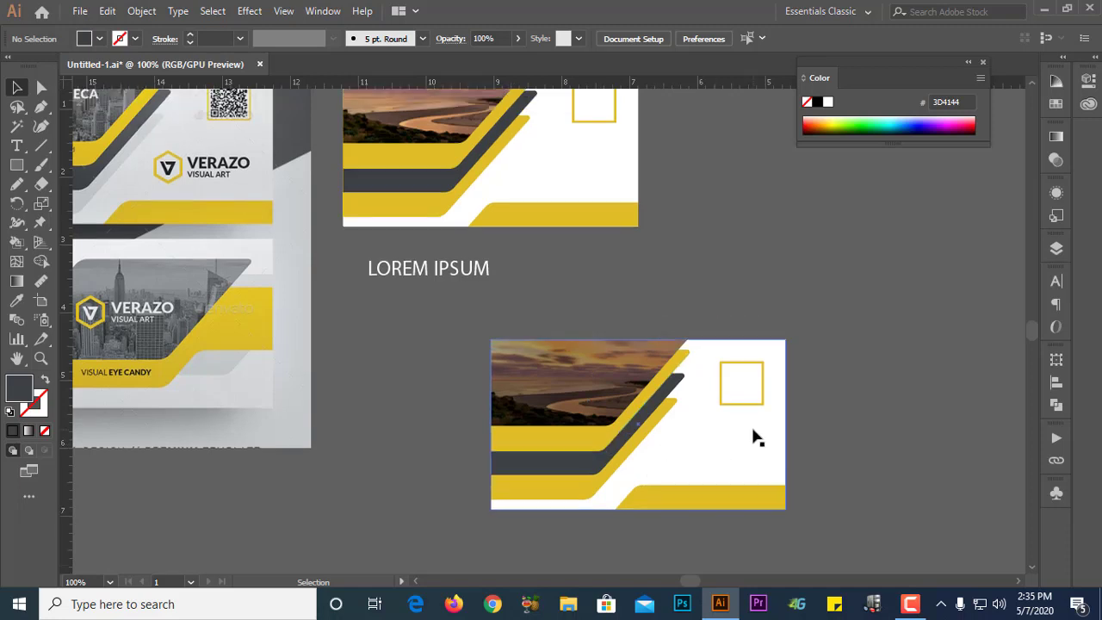
pyautogui.scroll(-1, 753, 437)
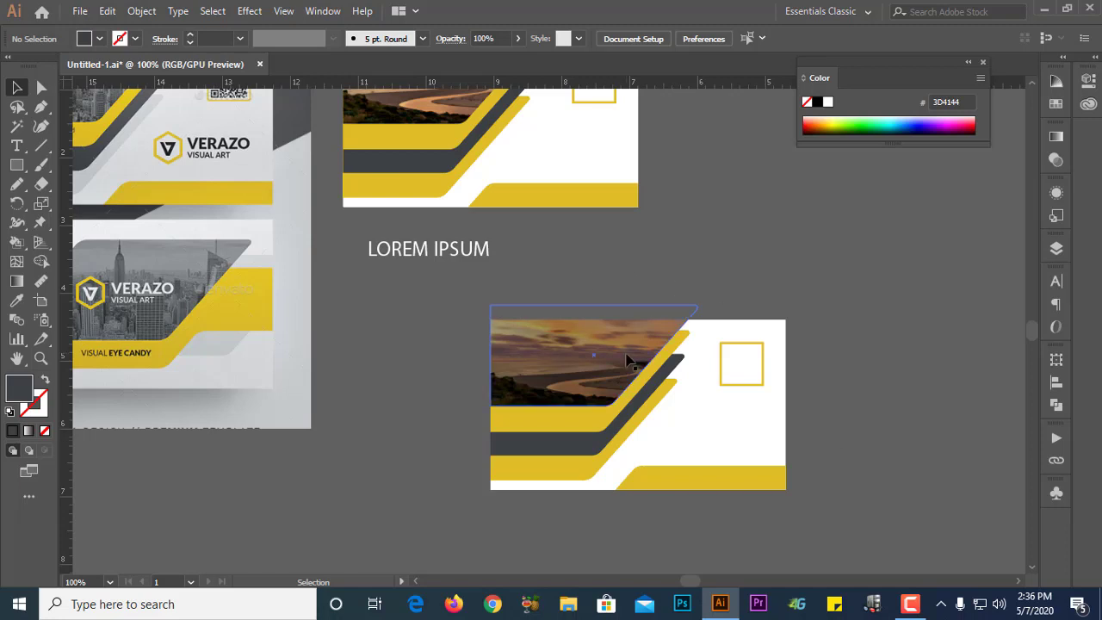
pyautogui.click(683, 607)
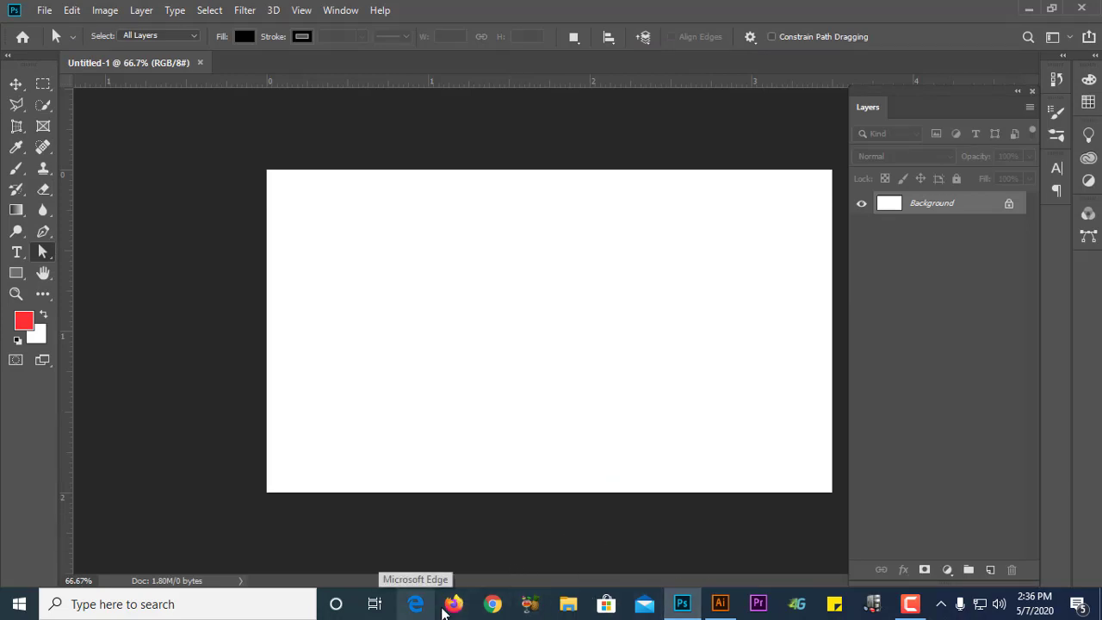
pyautogui.click(720, 603)
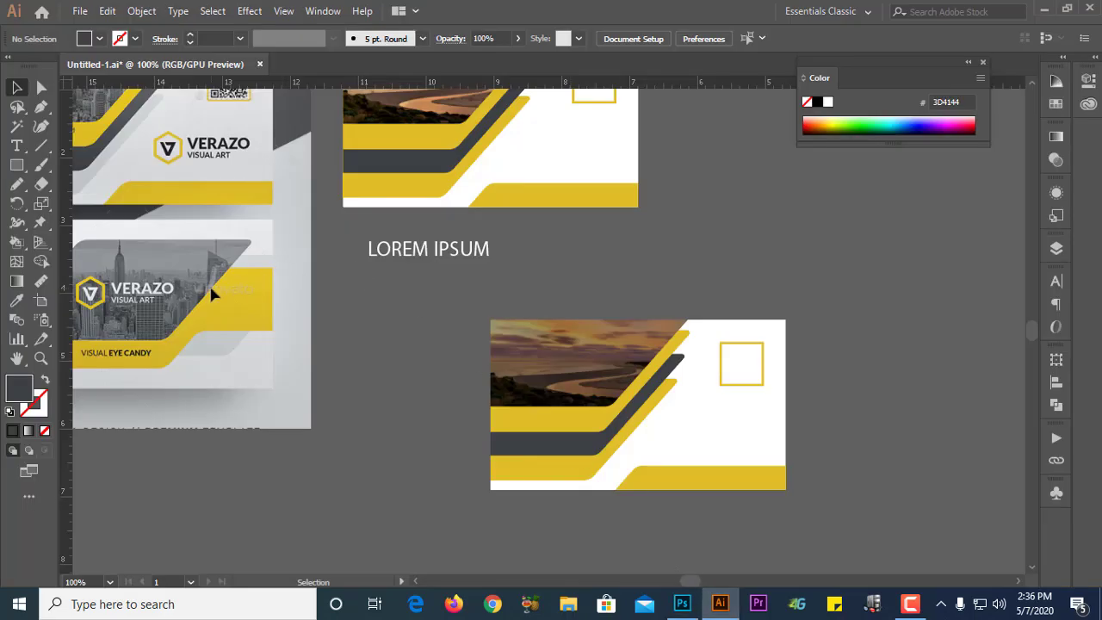
# Step: Unlock the reference business card image, place it from Illustrator into the blank Photoshop document, and accept the placement
pyautogui.moveTo(371, 349); pyautogui.dragTo(590, 406)
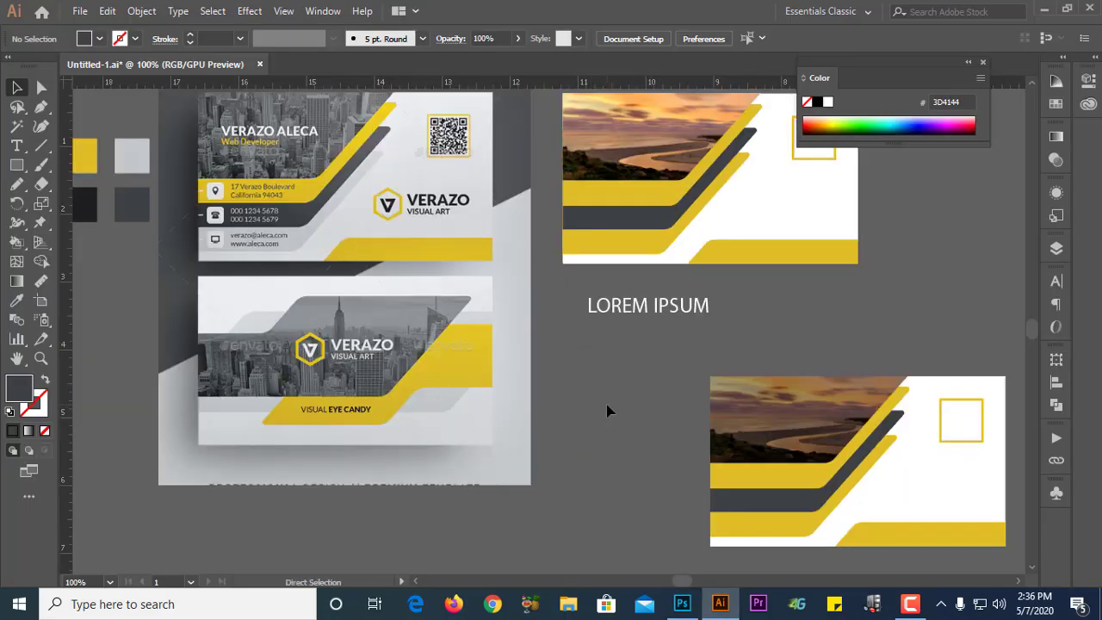
pyautogui.hotkey('ctrl', 'alt', '2')
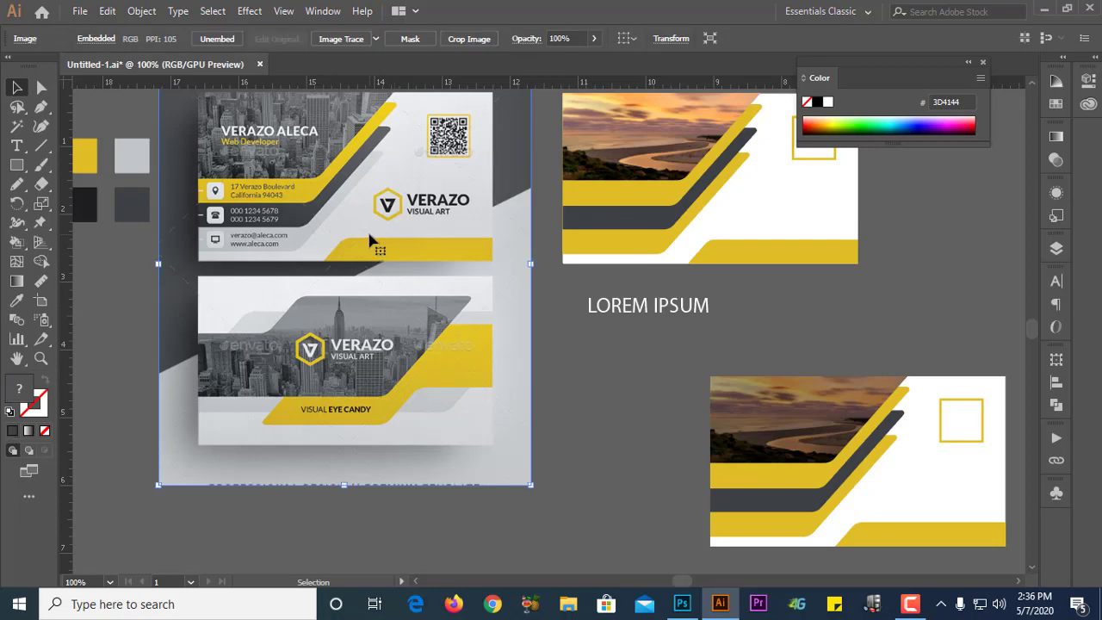
pyautogui.moveTo(370, 241); pyautogui.dragTo(663, 537)
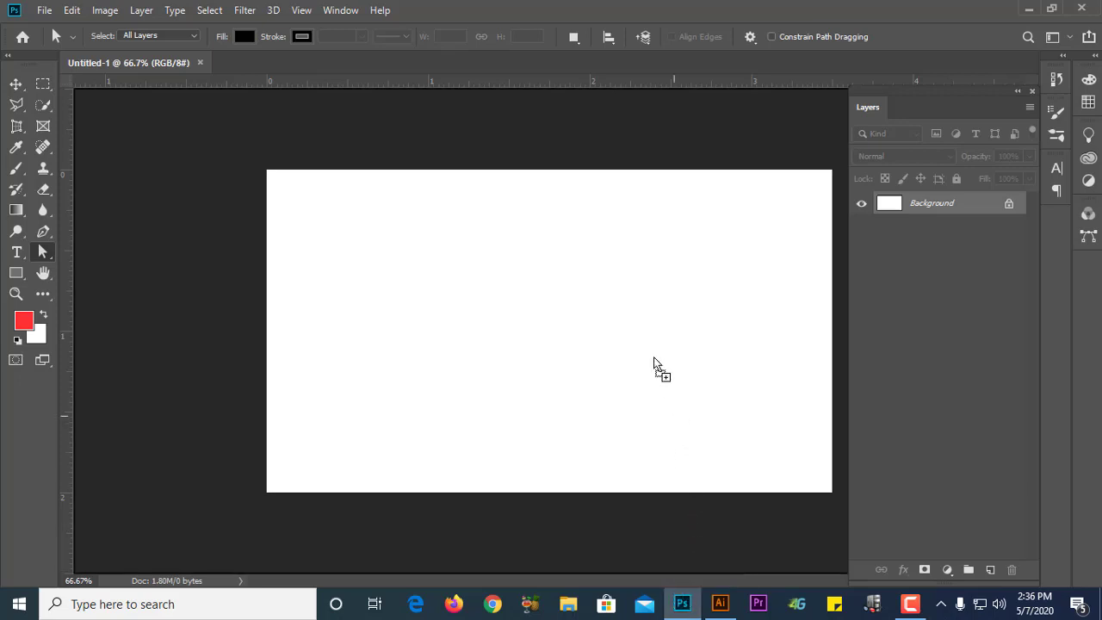
pyautogui.moveTo(544, 319); pyautogui.dragTo(549, 322)
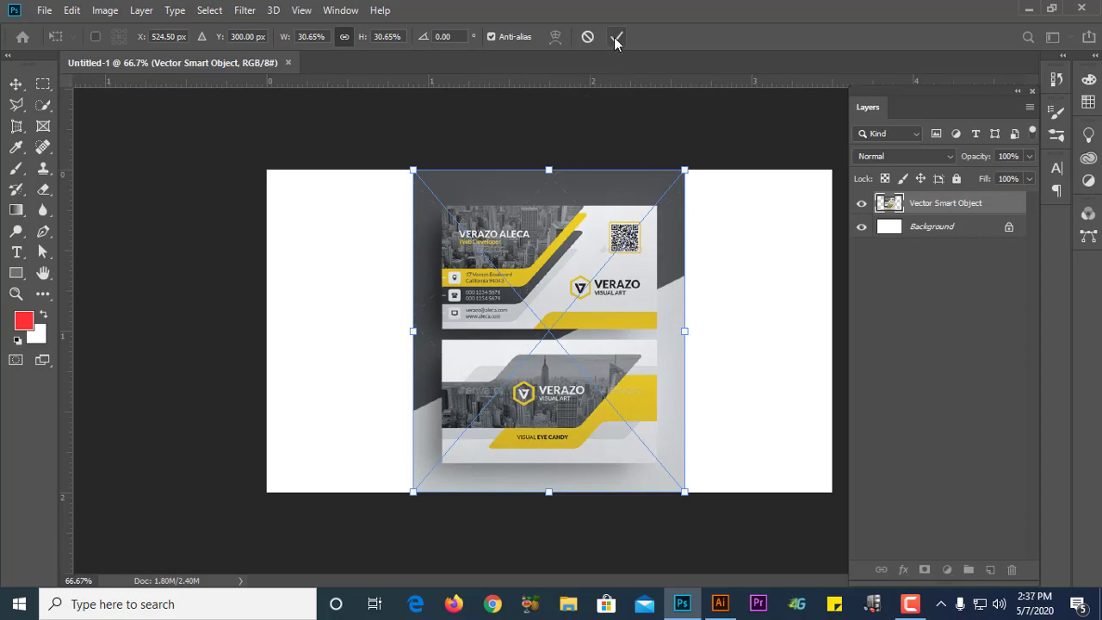
pyautogui.press('a')
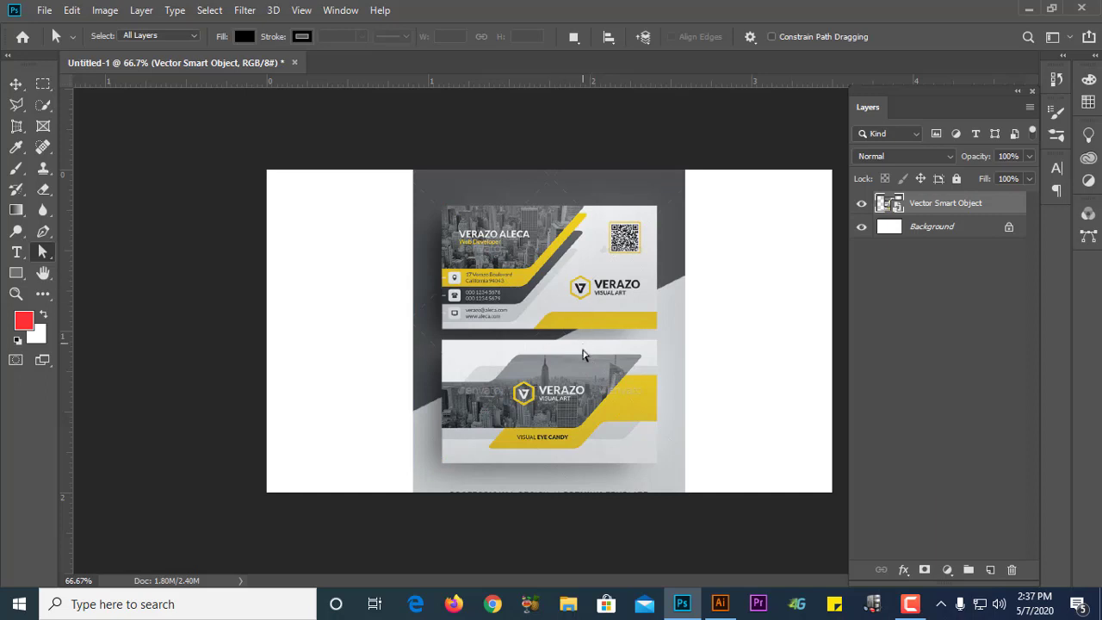
# Step: Move the placed reference image toward the lower right of the white canvas, leaving empty space on its left
pyautogui.click(460, 356)
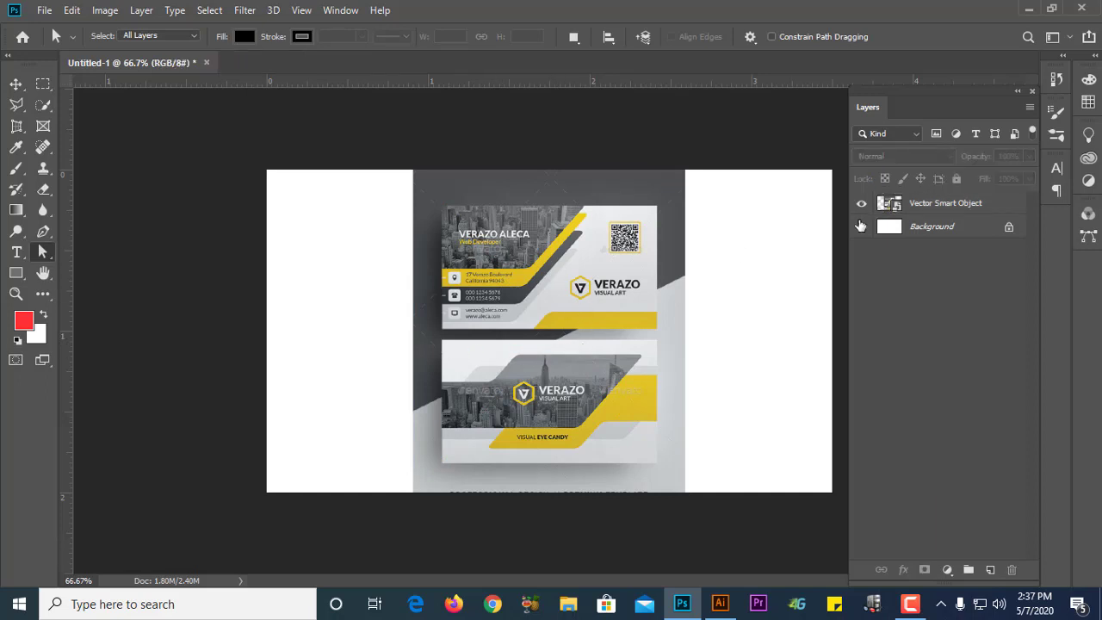
pyautogui.click(18, 87)
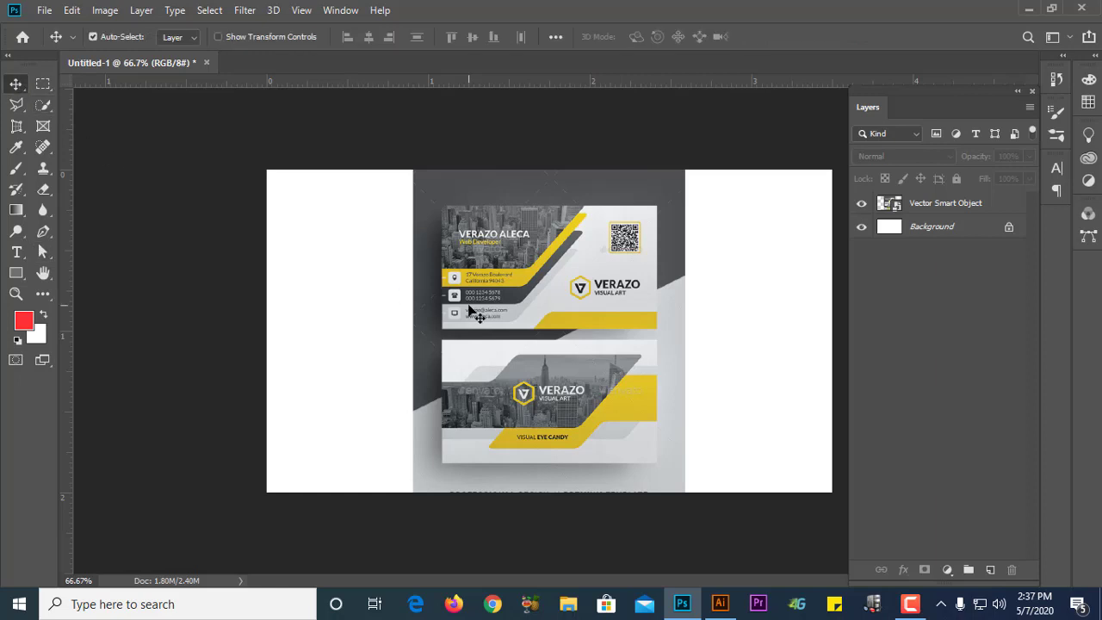
pyautogui.moveTo(567, 314); pyautogui.dragTo(642, 378)
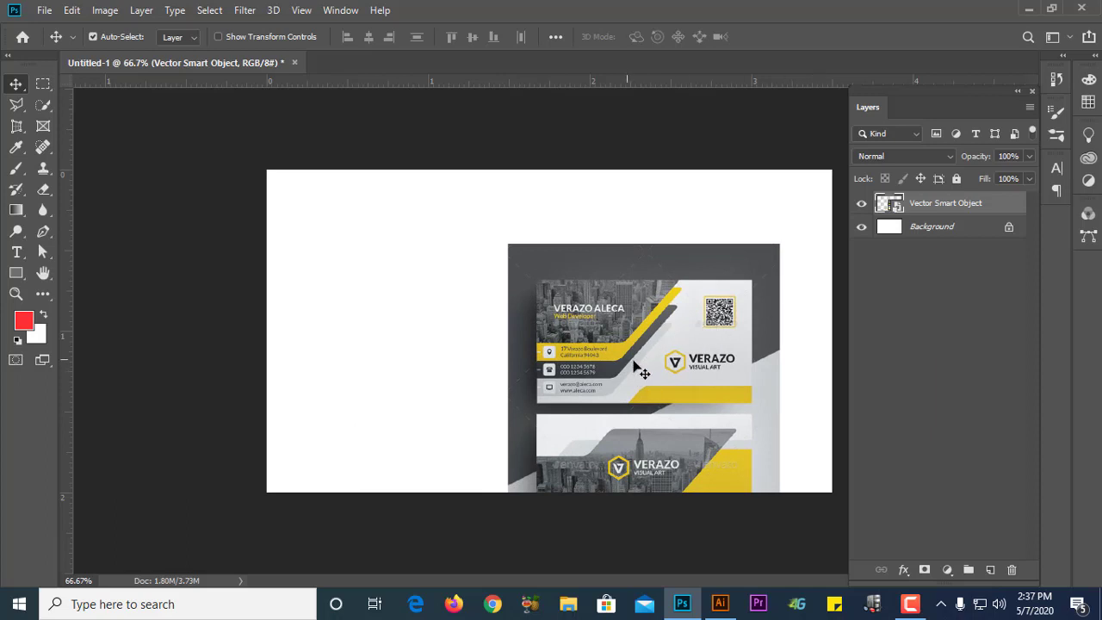
pyautogui.moveTo(679, 290); pyautogui.dragTo(636, 246)
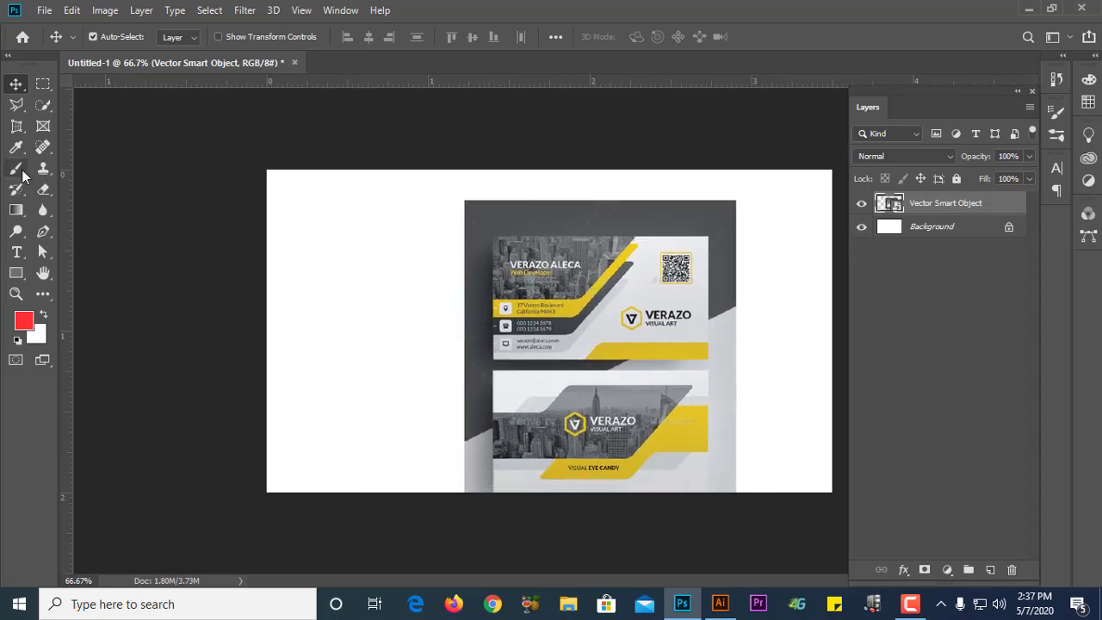
# Step: Scale the reference image proportionally to about 46.5% and reposition it on the canvas so the front card shows fully
pyautogui.click(16, 274)
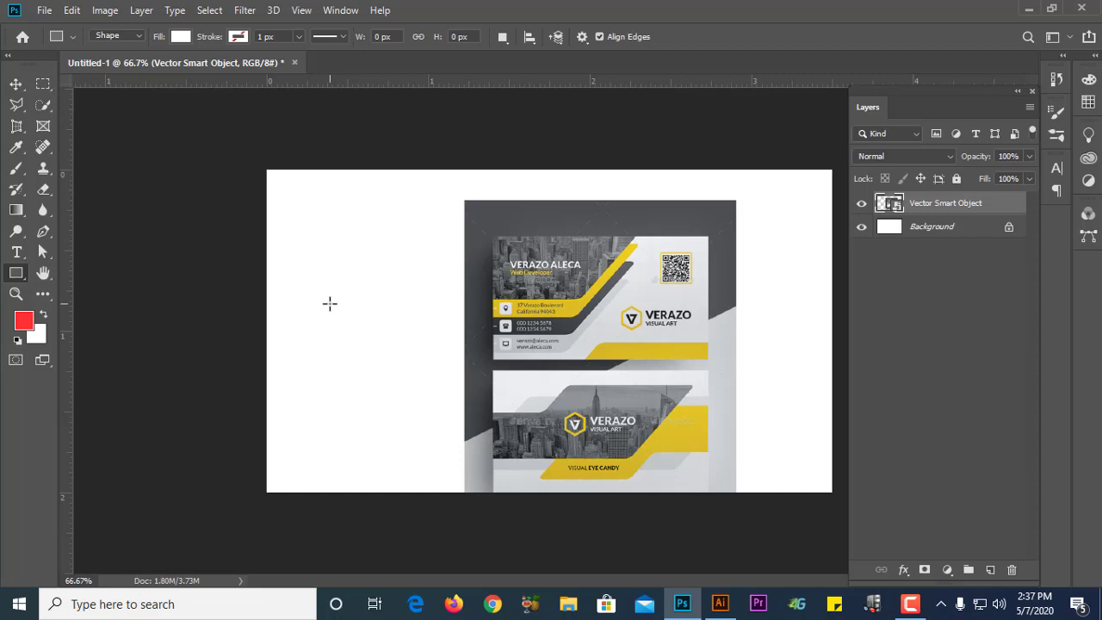
pyautogui.scroll(4, 618, 325)
pyautogui.scroll(-3, 619, 325)
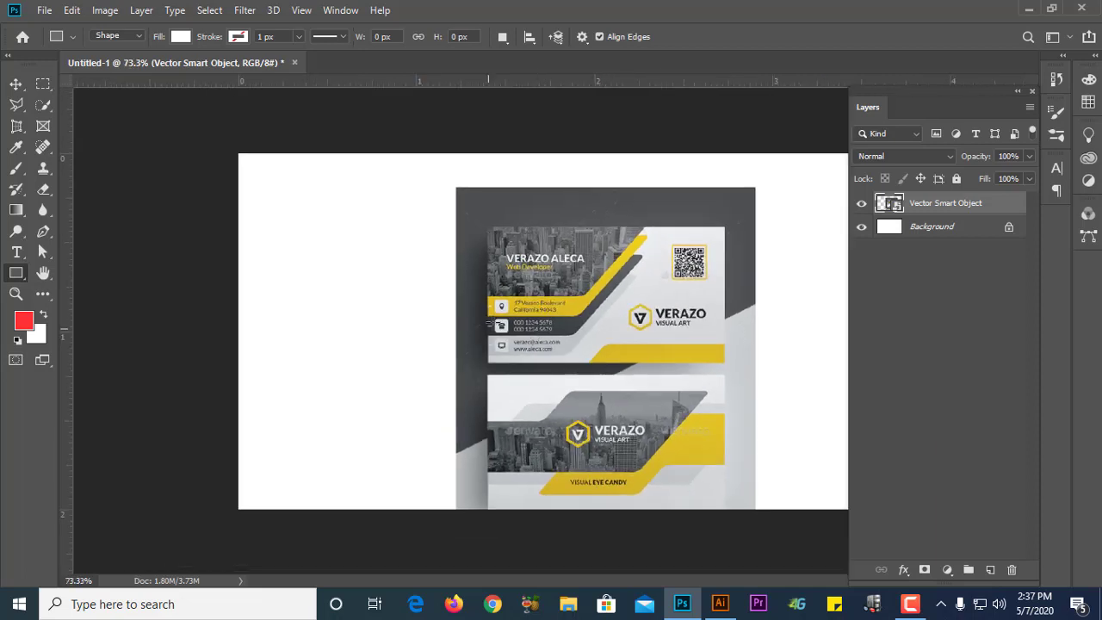
pyautogui.click(16, 83)
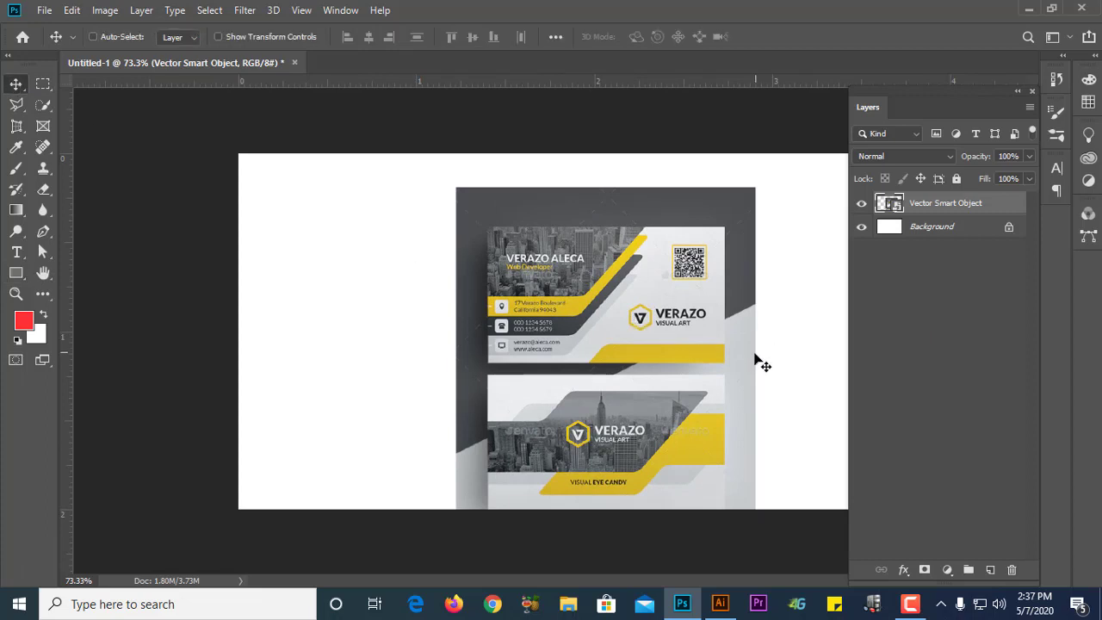
pyautogui.hotkey('ctrl', 't')
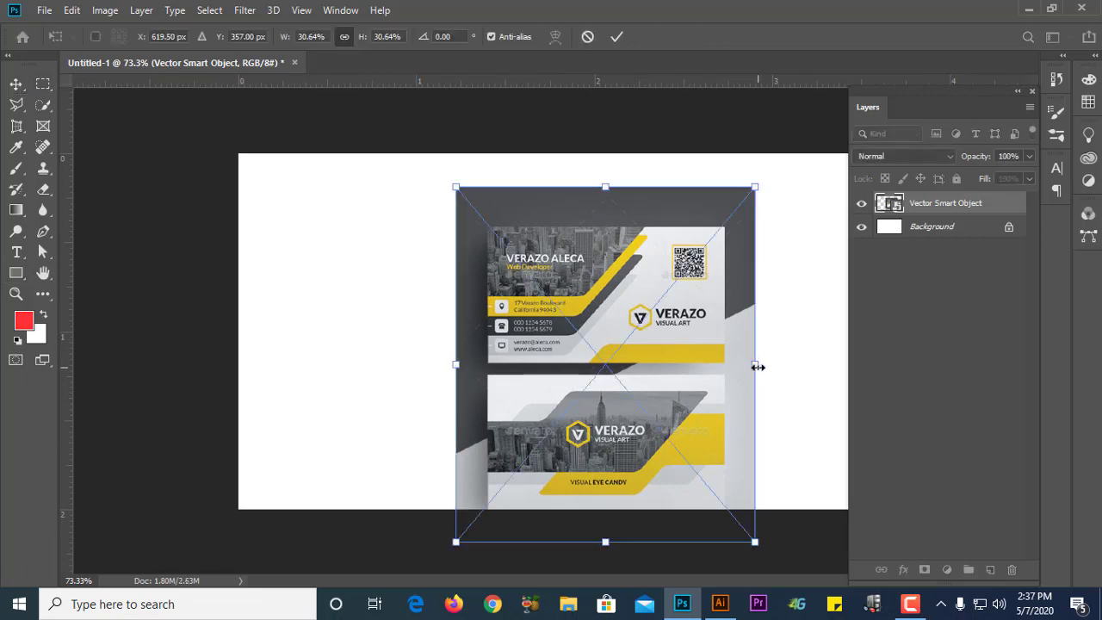
pyautogui.moveTo(757, 367); pyautogui.dragTo(834, 365)
pyautogui.moveTo(689, 337); pyautogui.dragTo(714, 383)
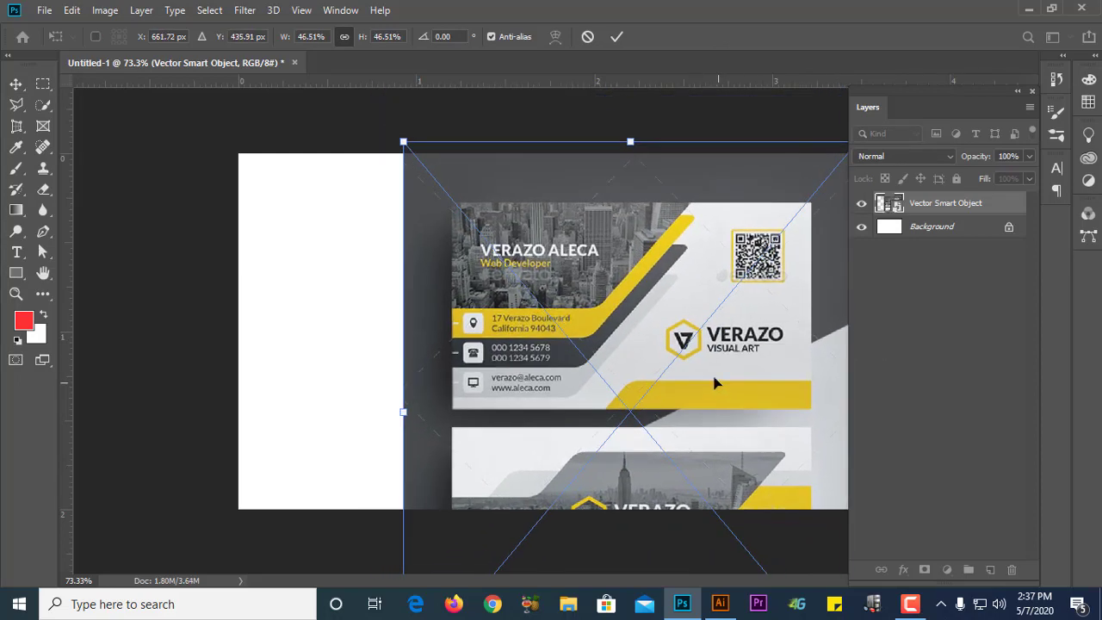
pyautogui.press('Return')
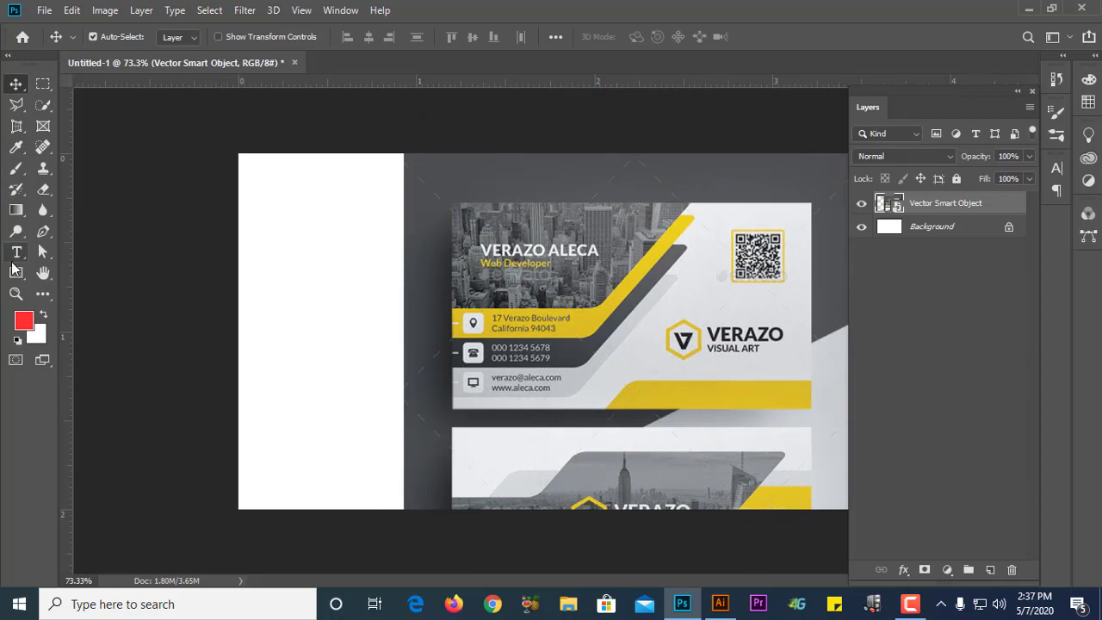
# Step: Draw a rectangle about 129 by 74 px on the white area beside the reference image
pyautogui.click(16, 272)
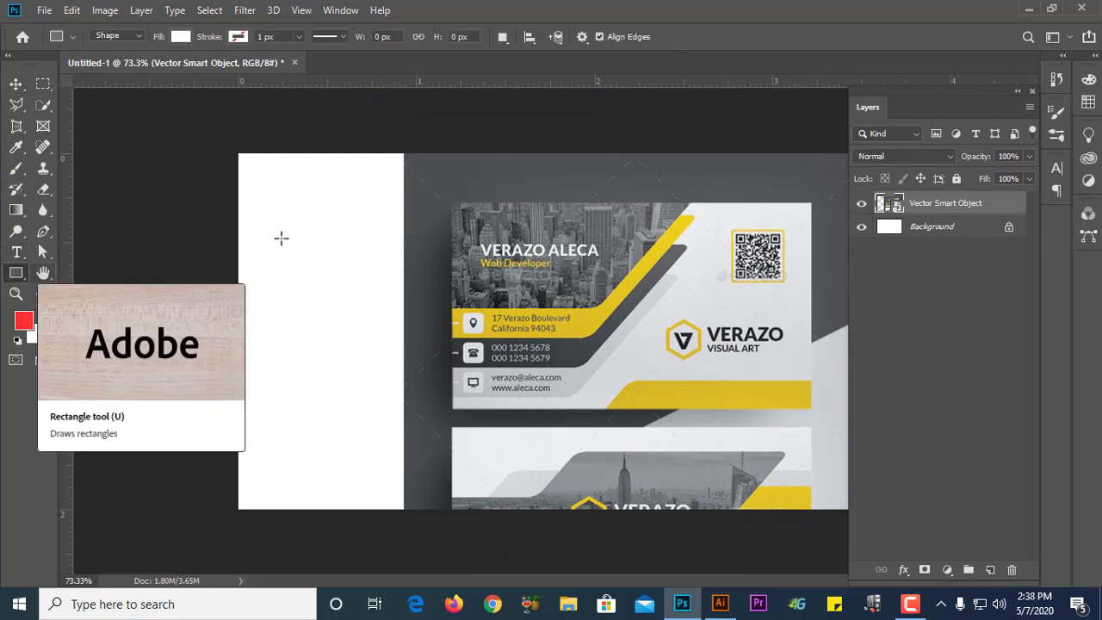
pyautogui.moveTo(268, 198); pyautogui.dragTo(345, 242)
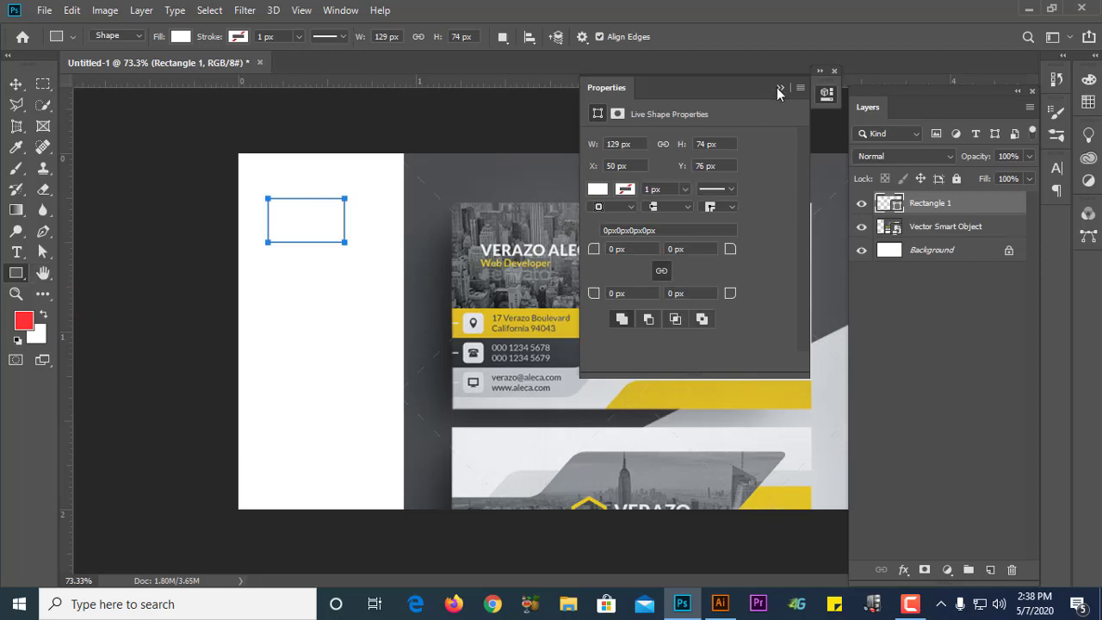
pyautogui.click(779, 90)
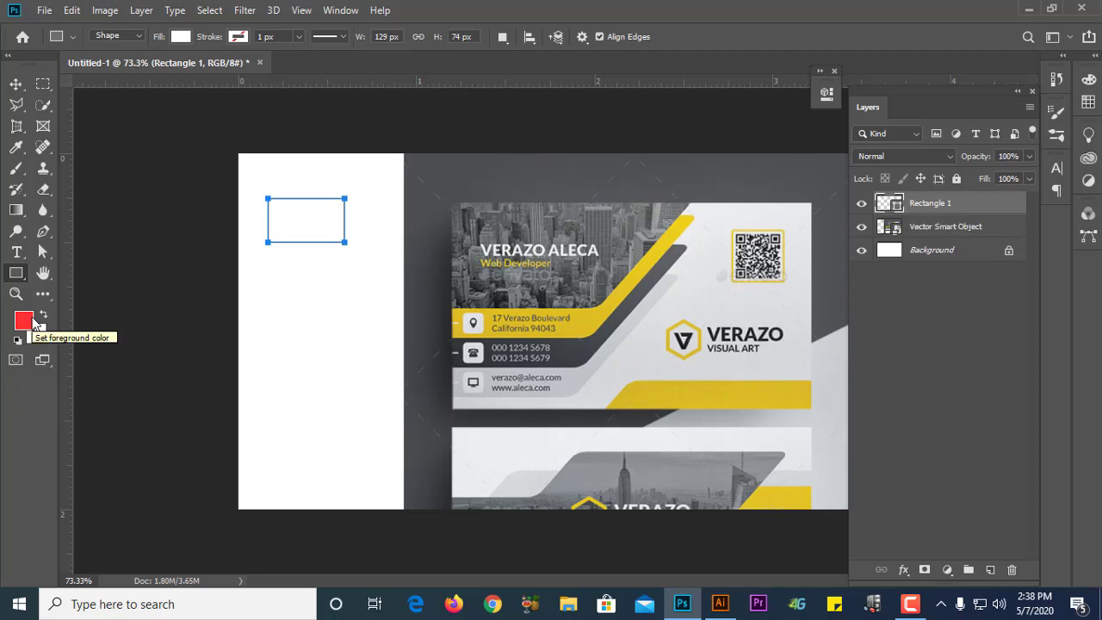
# Step: Fill the rectangle with the yellow sampled from the reference card's diagonal band
pyautogui.doubleClick(896, 208)
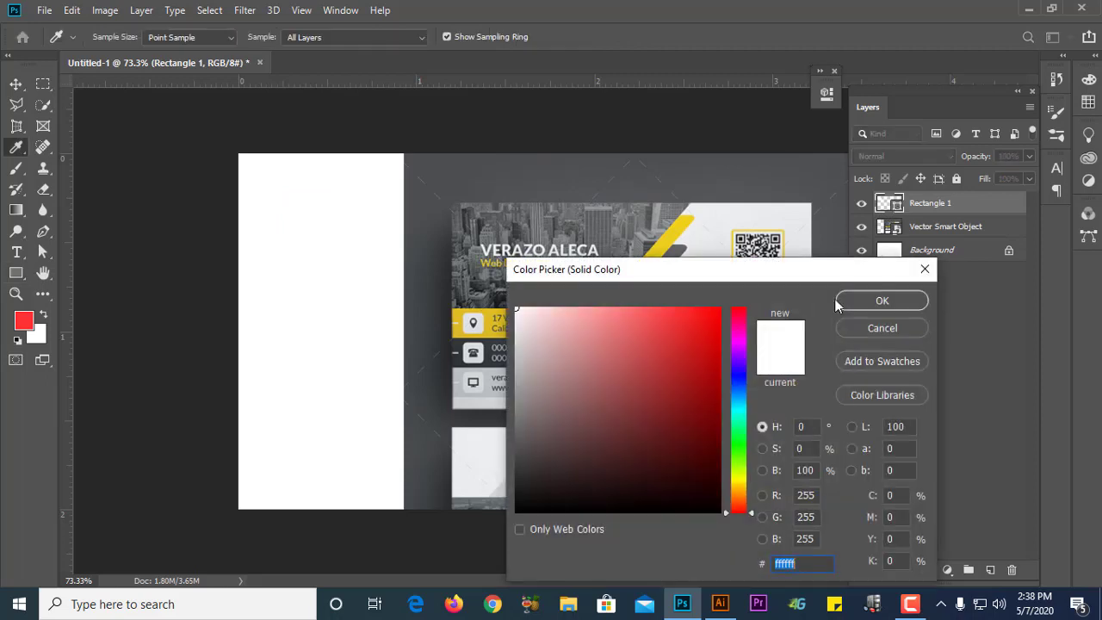
pyautogui.moveTo(682, 268); pyautogui.dragTo(689, 405)
pyautogui.click(593, 319)
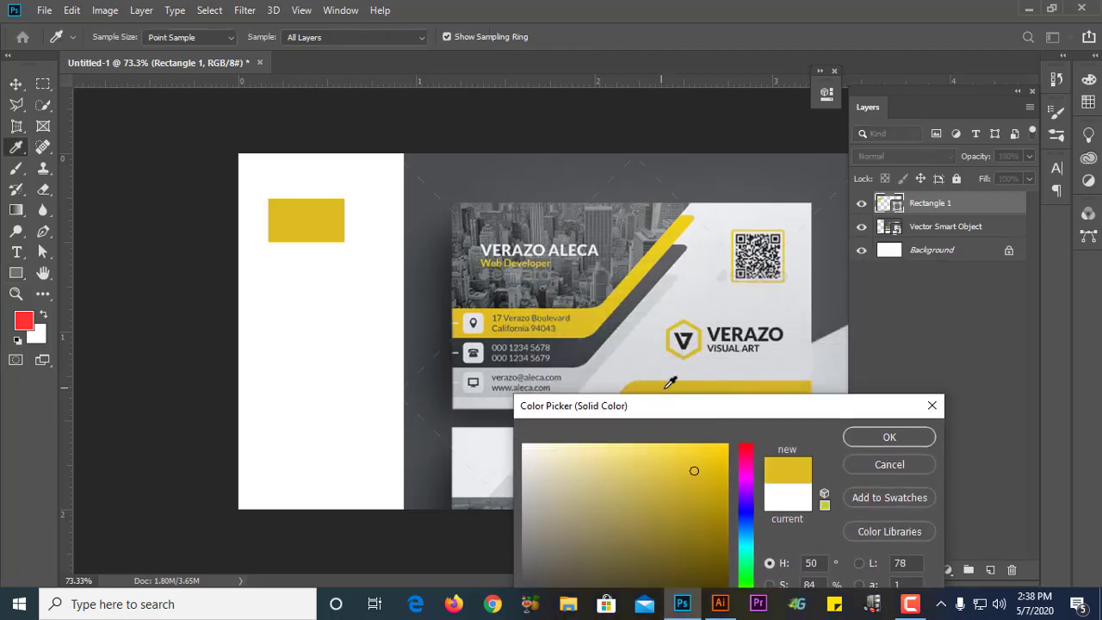
pyautogui.click(887, 438)
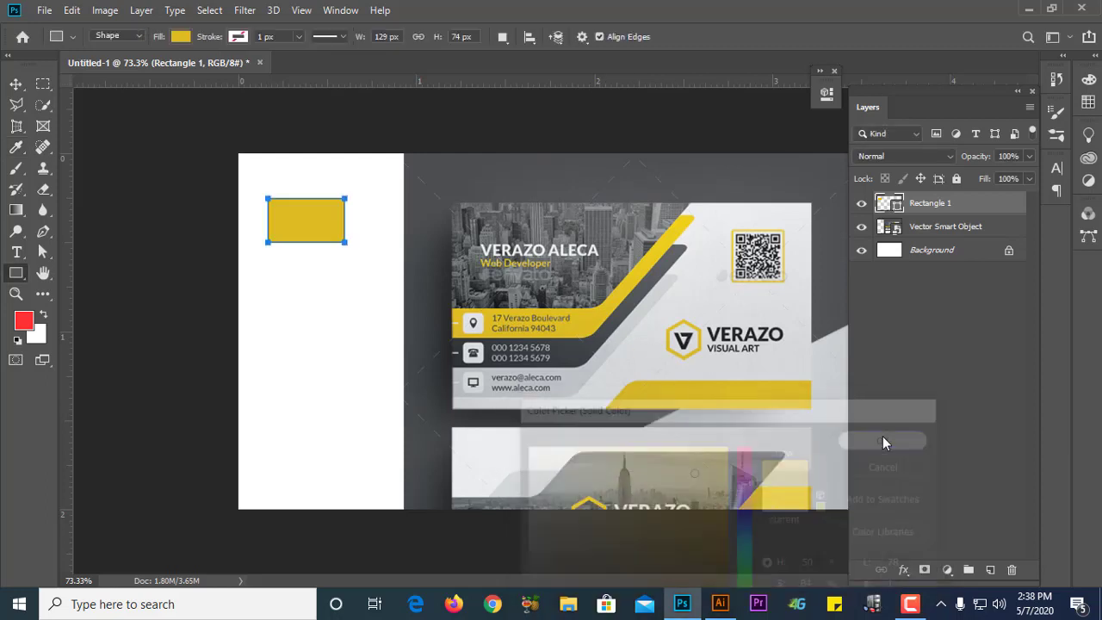
# Step: Duplicate the yellow rectangle twice below itself and fill the middle copy with the dark grey sampled from the card's dark band
pyautogui.click(16, 84)
pyautogui.moveTo(342, 216); pyautogui.dragTo(321, 369)
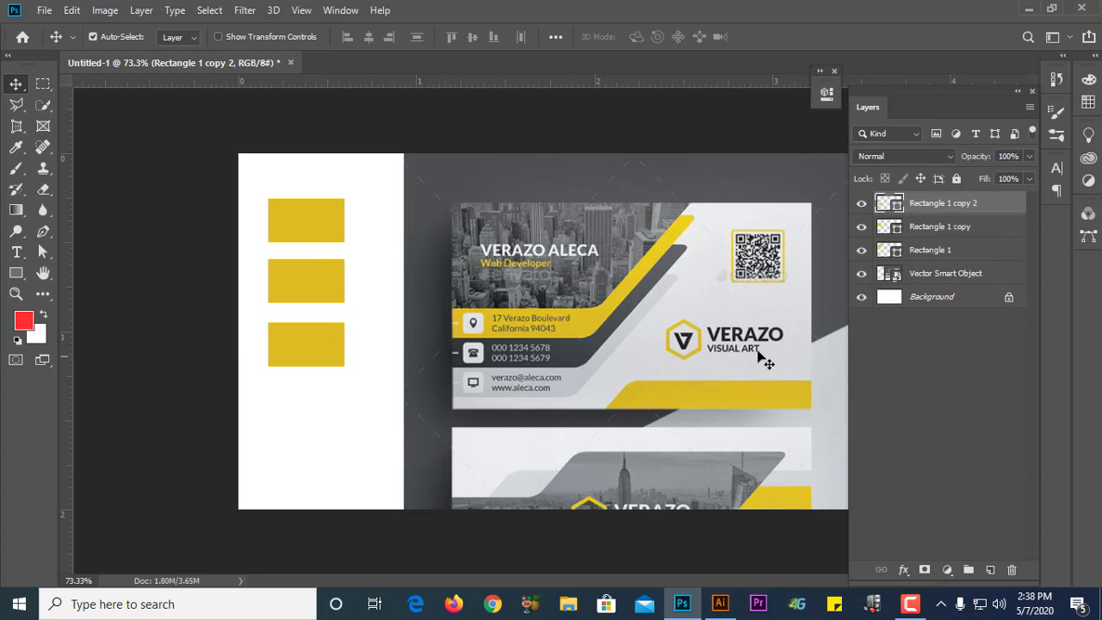
pyautogui.click(316, 274)
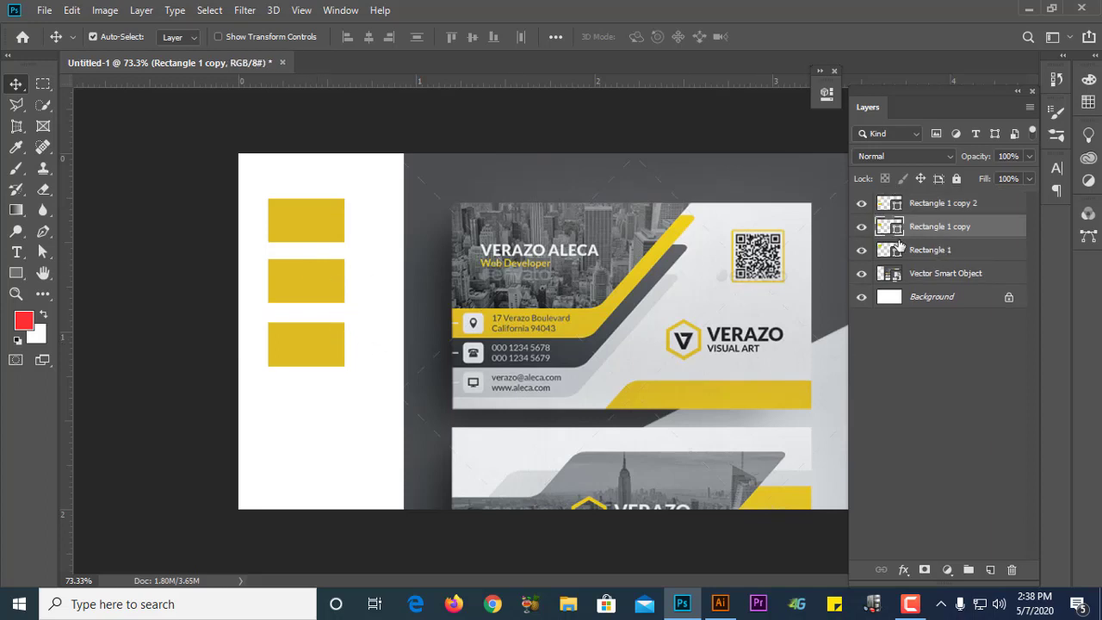
pyautogui.doubleClick(896, 231)
pyautogui.moveTo(714, 276); pyautogui.dragTo(694, 410)
pyautogui.click(579, 348)
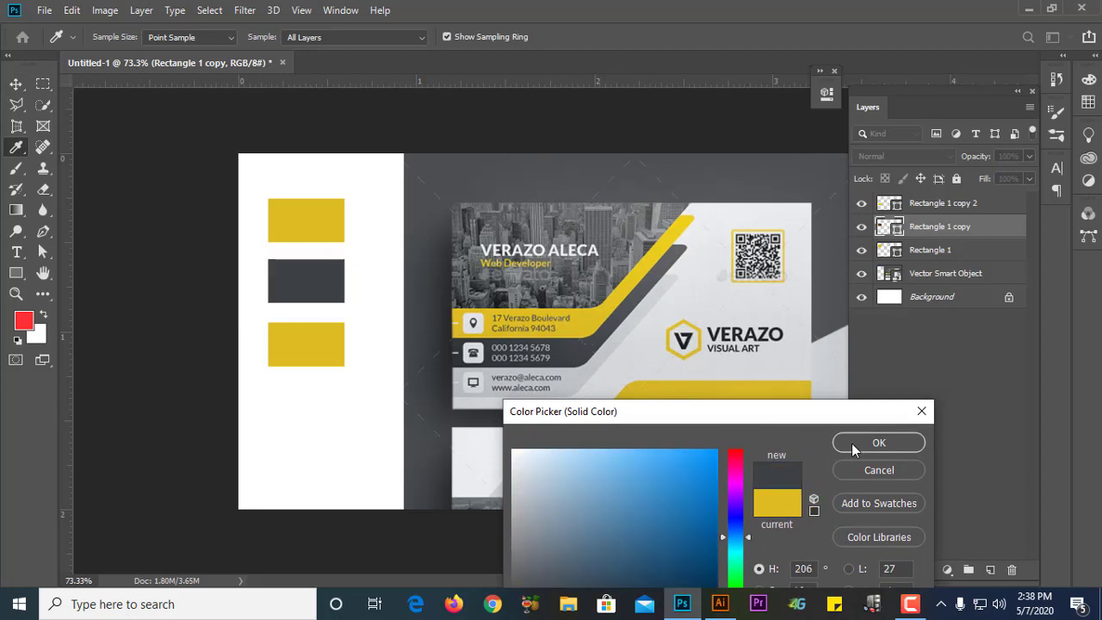
pyautogui.click(879, 443)
# Step: Fill the lowest rectangle with the light grey c2c6c9 sampled from the reference card's grey band
pyautogui.click(323, 348)
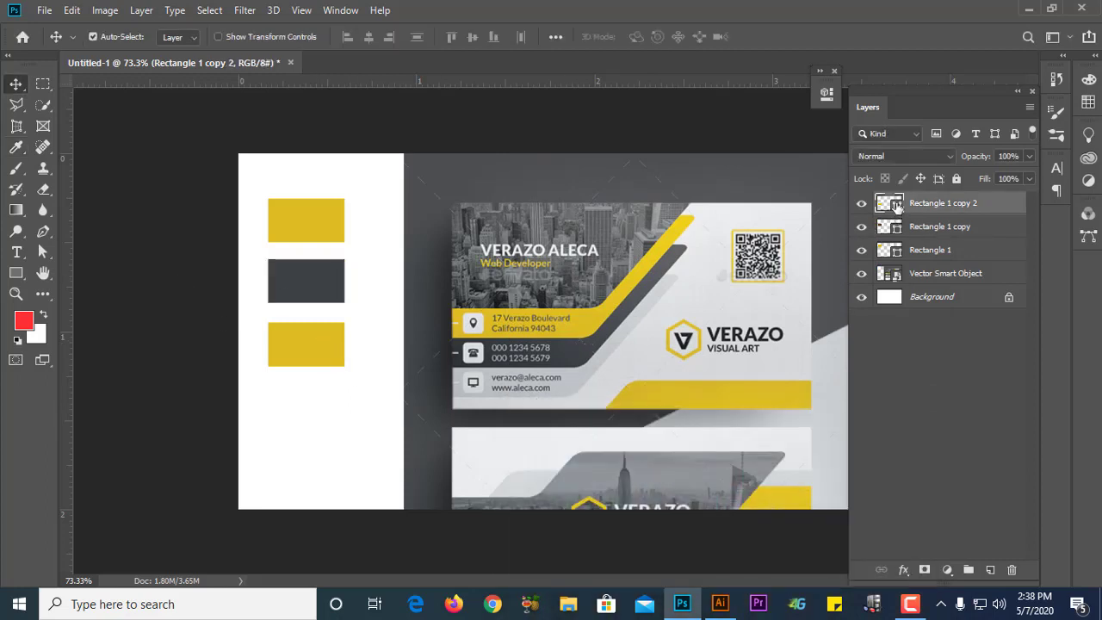
pyautogui.doubleClick(889, 203)
pyautogui.click(494, 372)
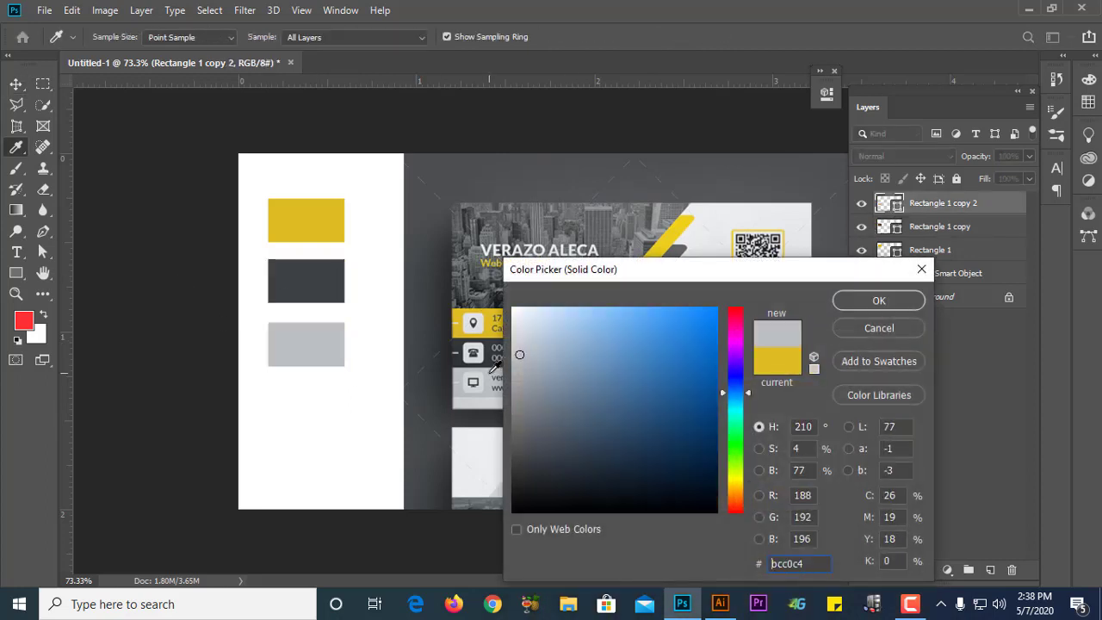
pyautogui.moveTo(694, 269); pyautogui.dragTo(871, 295)
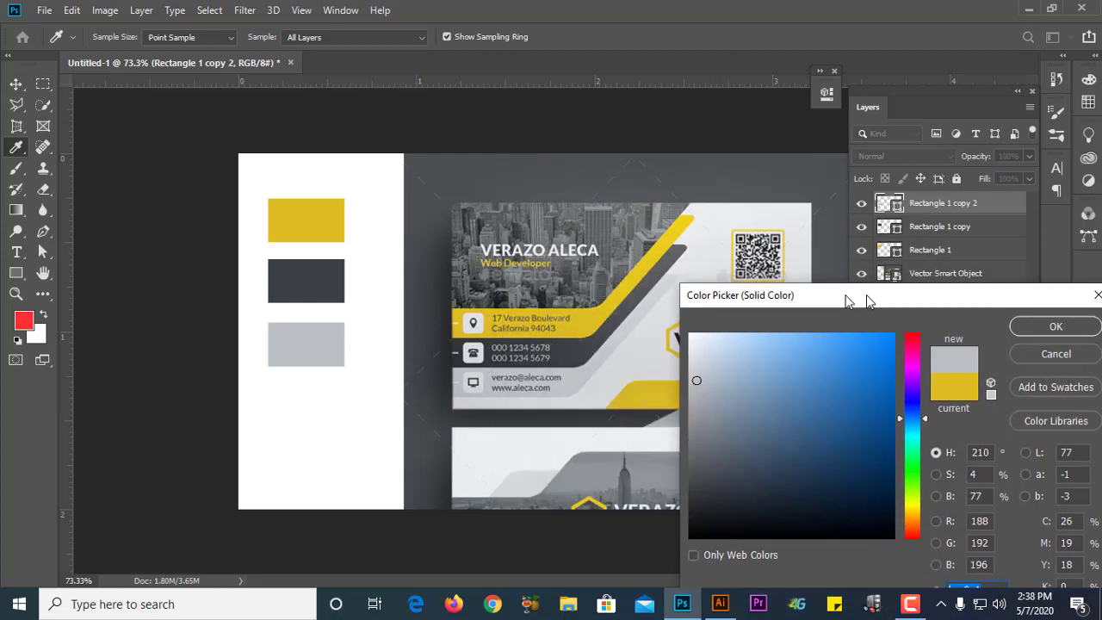
pyautogui.click(583, 372)
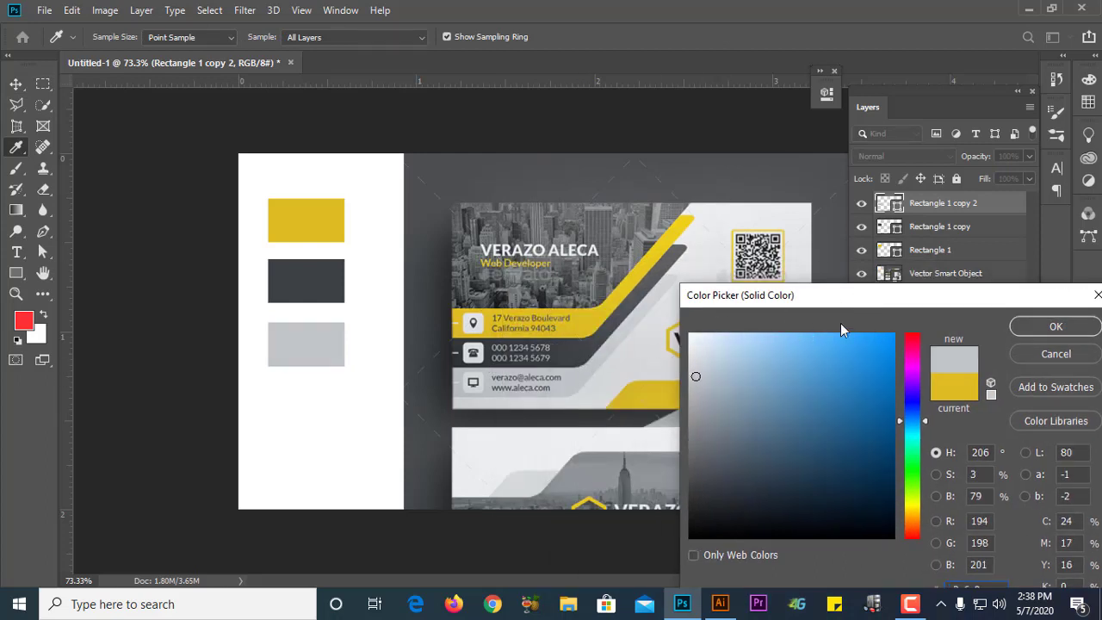
pyautogui.click(1022, 334)
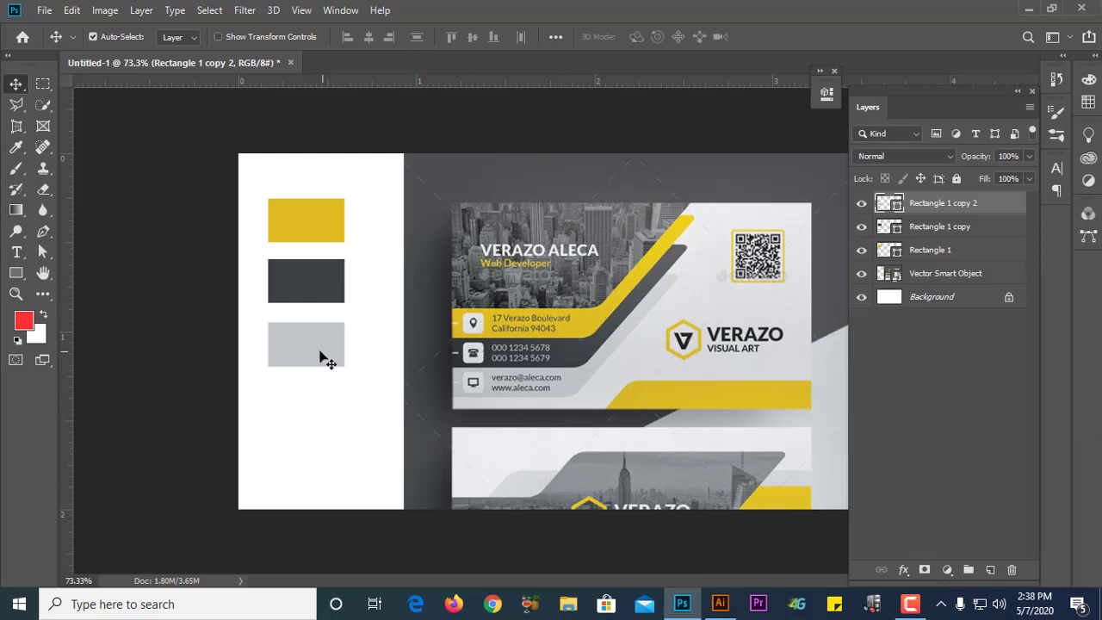
# Step: Duplicate the light grey swatch below itself and fill the copy with the near-black 1e1d20 sampled from the reference card's logo
pyautogui.moveTo(312, 366); pyautogui.dragTo(313, 438)
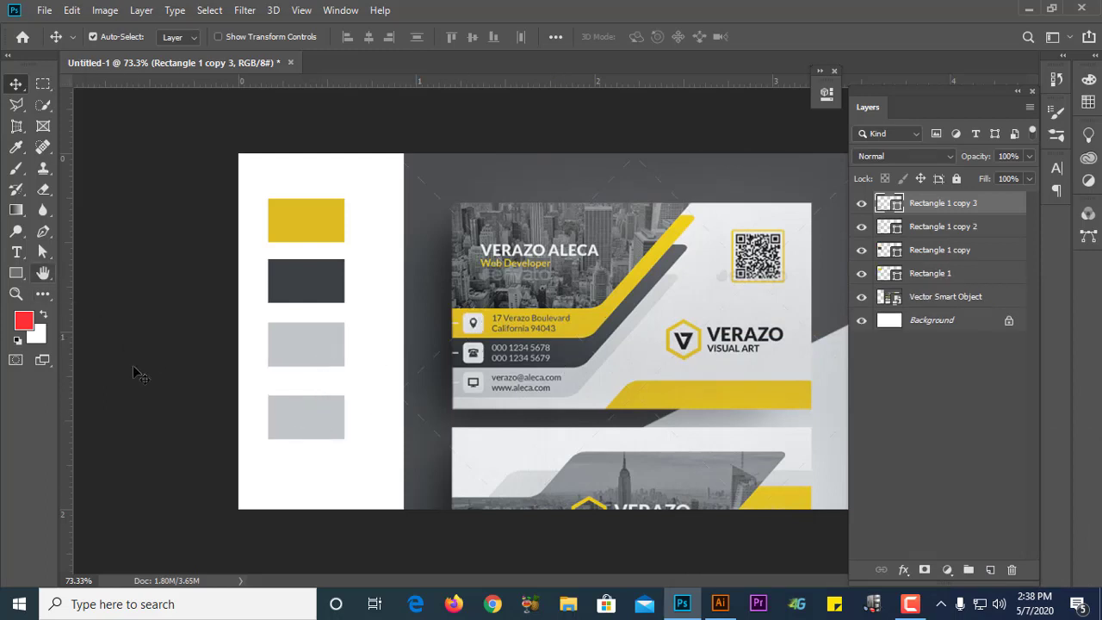
pyautogui.doubleClick(889, 204)
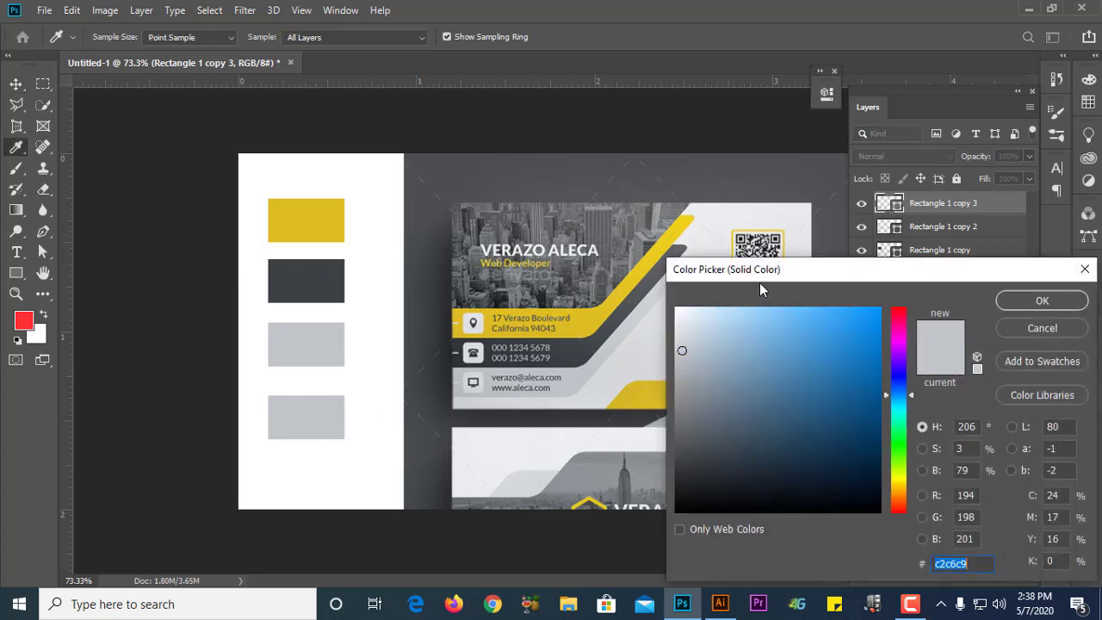
pyautogui.moveTo(759, 282); pyautogui.dragTo(891, 294)
pyautogui.click(687, 340)
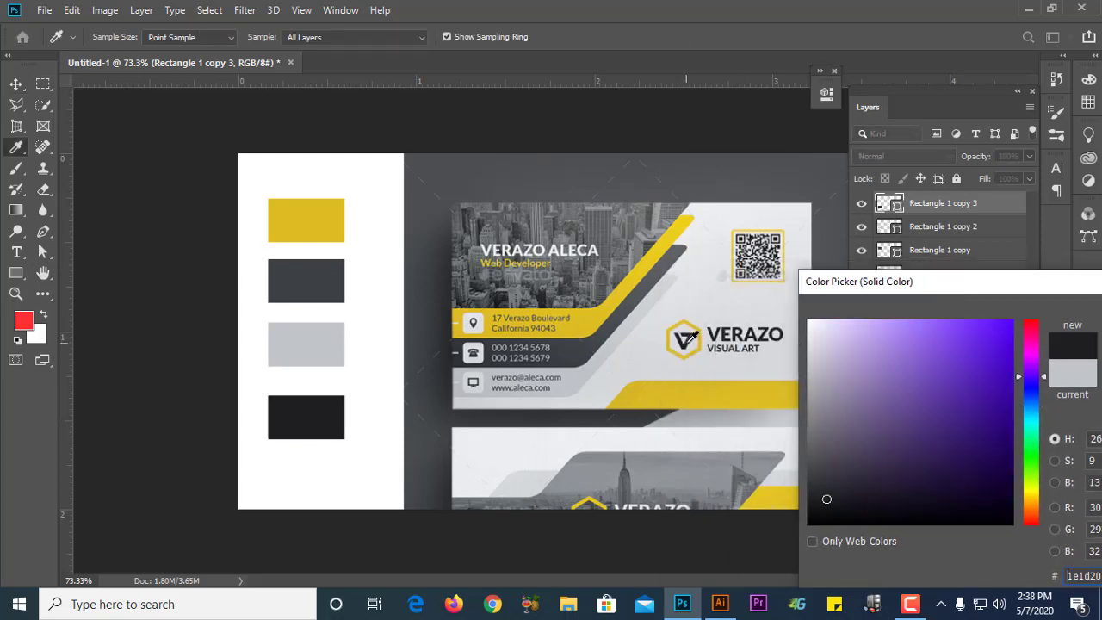
pyautogui.moveTo(1068, 287); pyautogui.dragTo(711, 260)
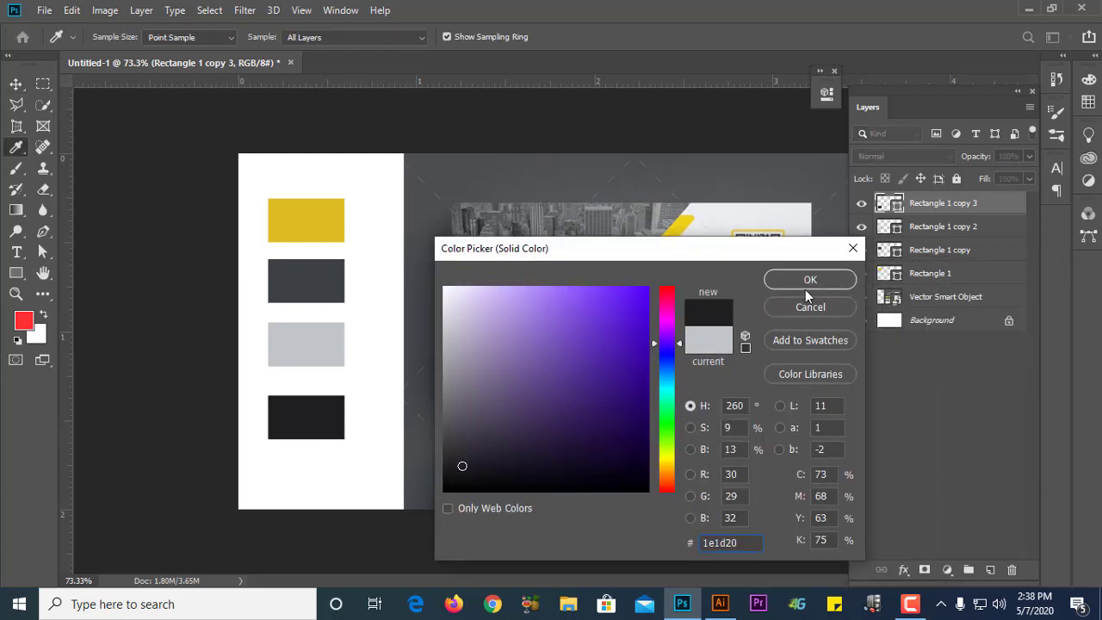
pyautogui.click(801, 282)
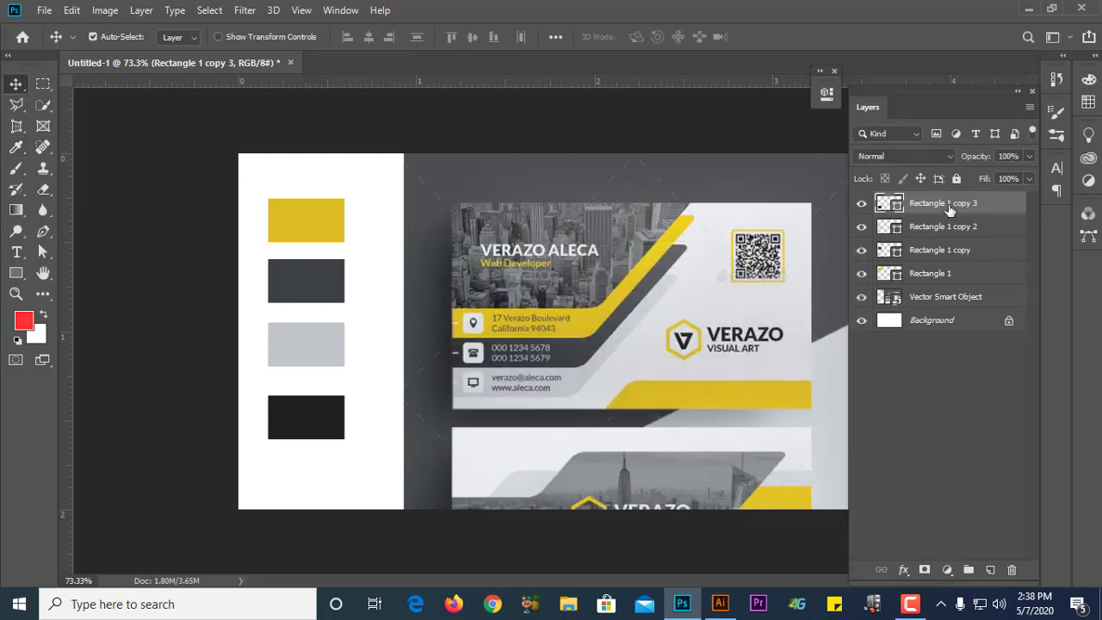
# Step: Group the four colour swatch layers into a group named Color and lock the group
pyautogui.keyDown('shift'); pyautogui.click(946, 274); pyautogui.keyUp('shift')
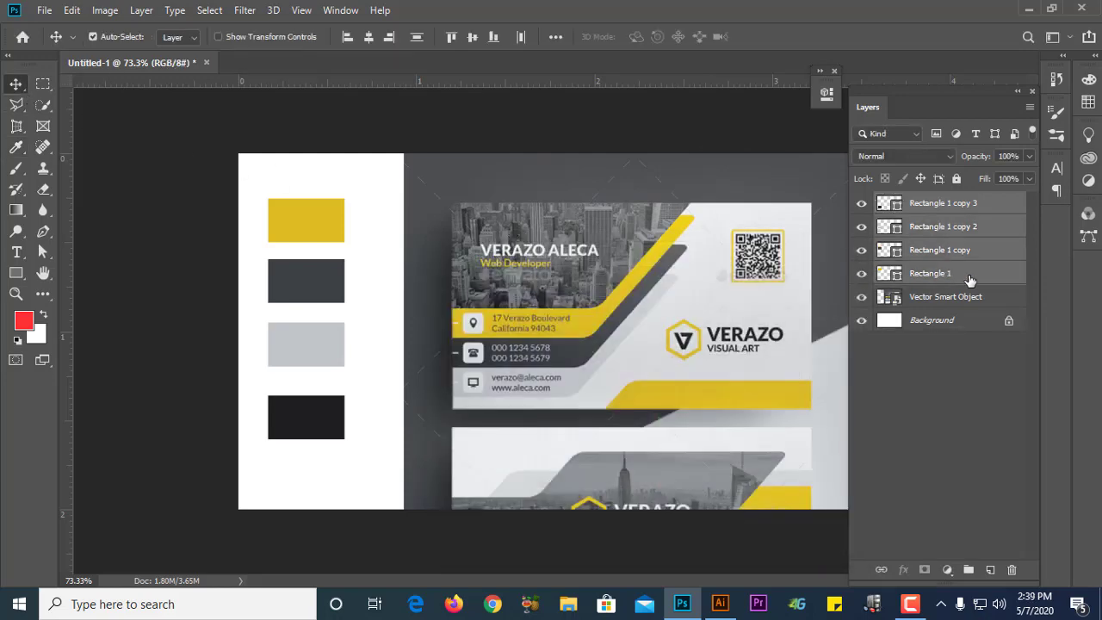
pyautogui.rightClick(970, 274)
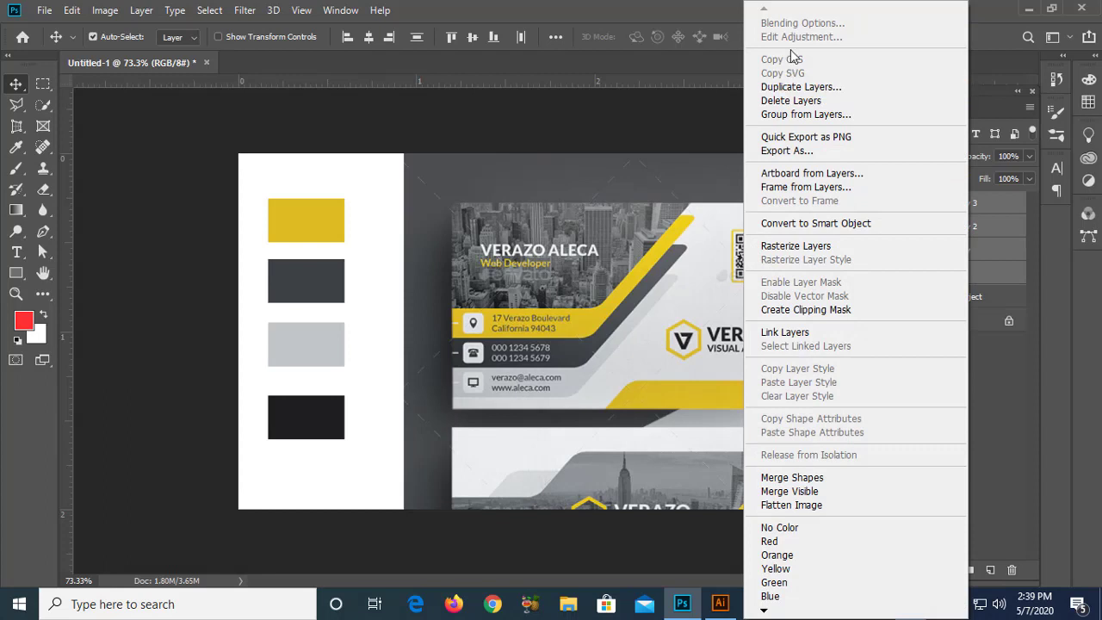
pyautogui.click(793, 114)
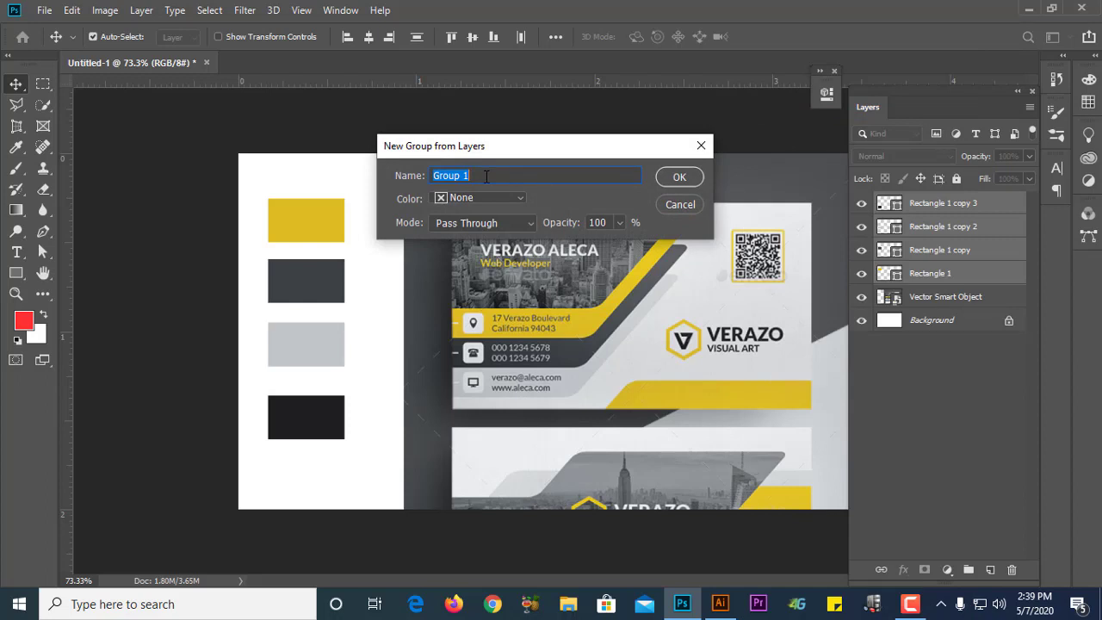
pyautogui.write('Color')
pyautogui.click(687, 180)
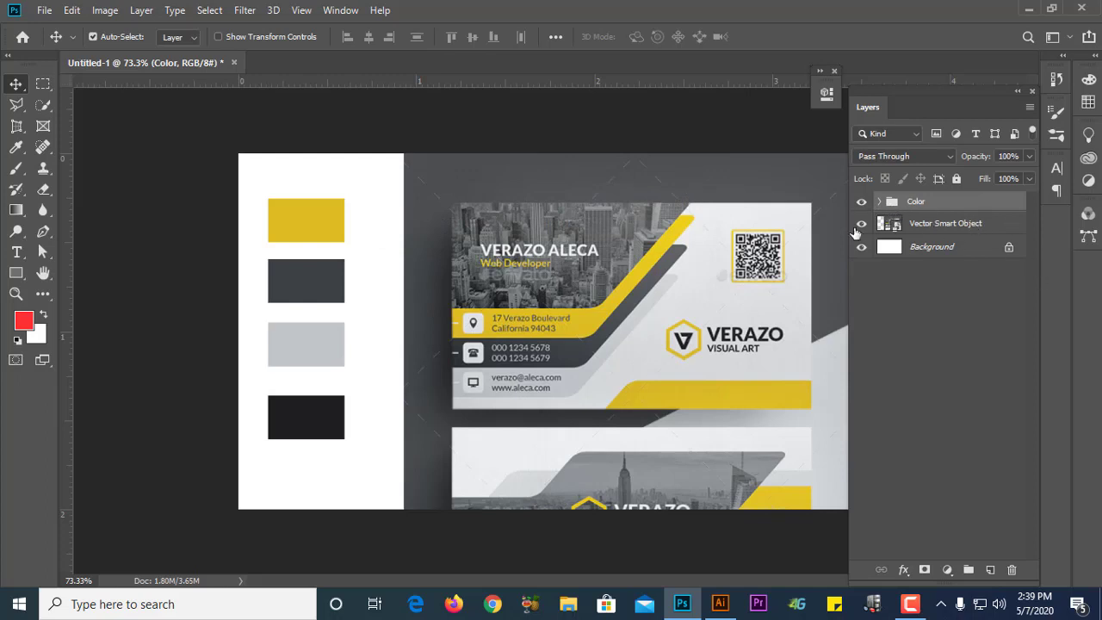
pyautogui.click(955, 178)
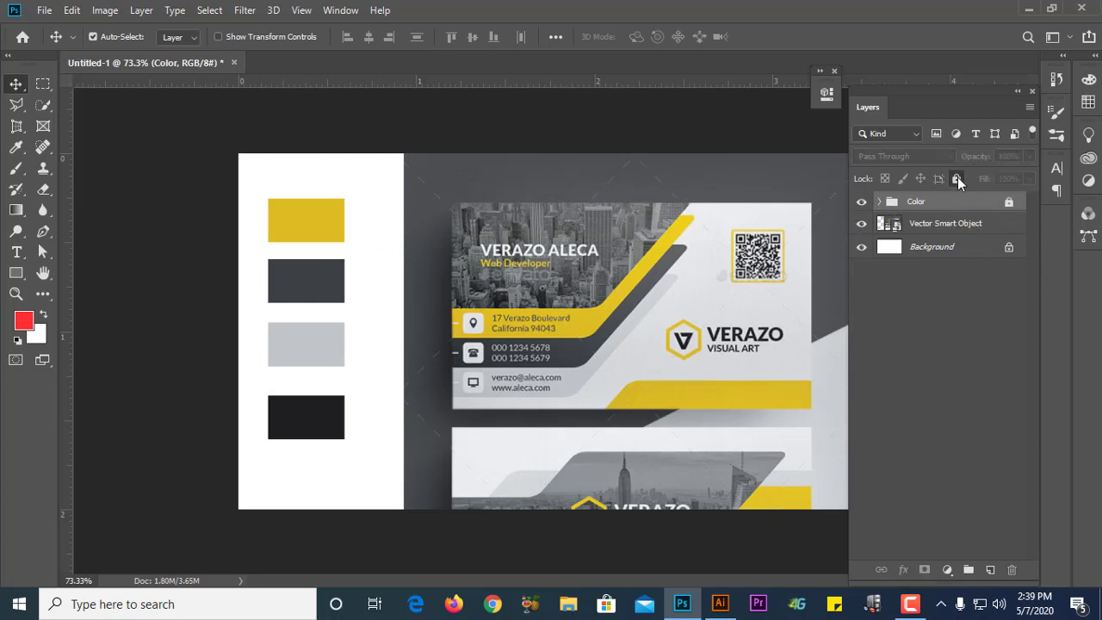
pyautogui.click(303, 282)
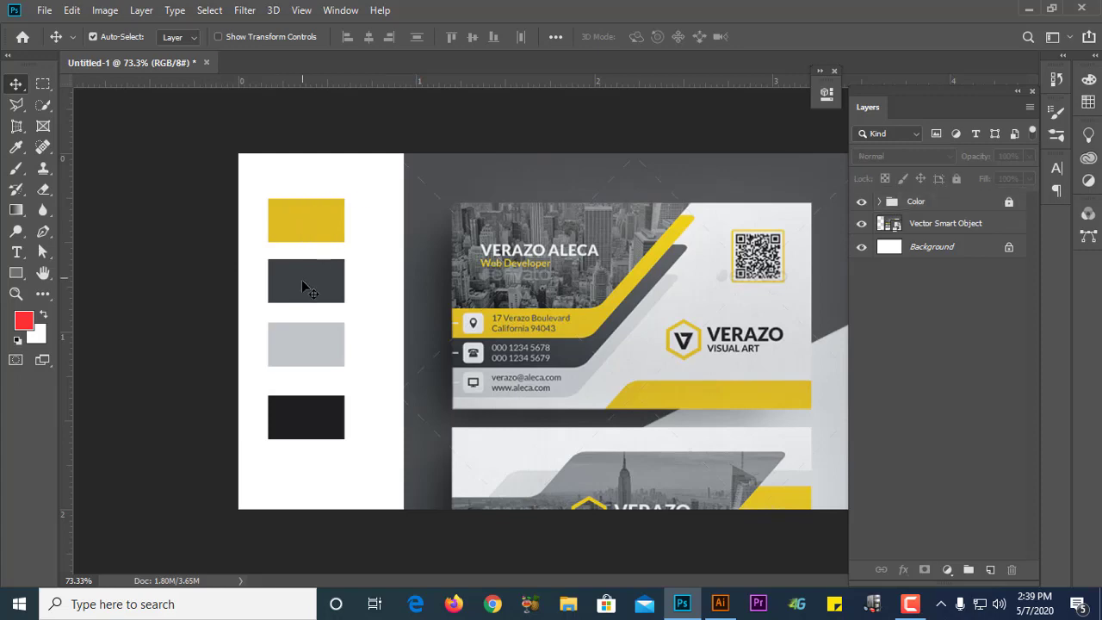
pyautogui.click(24, 322)
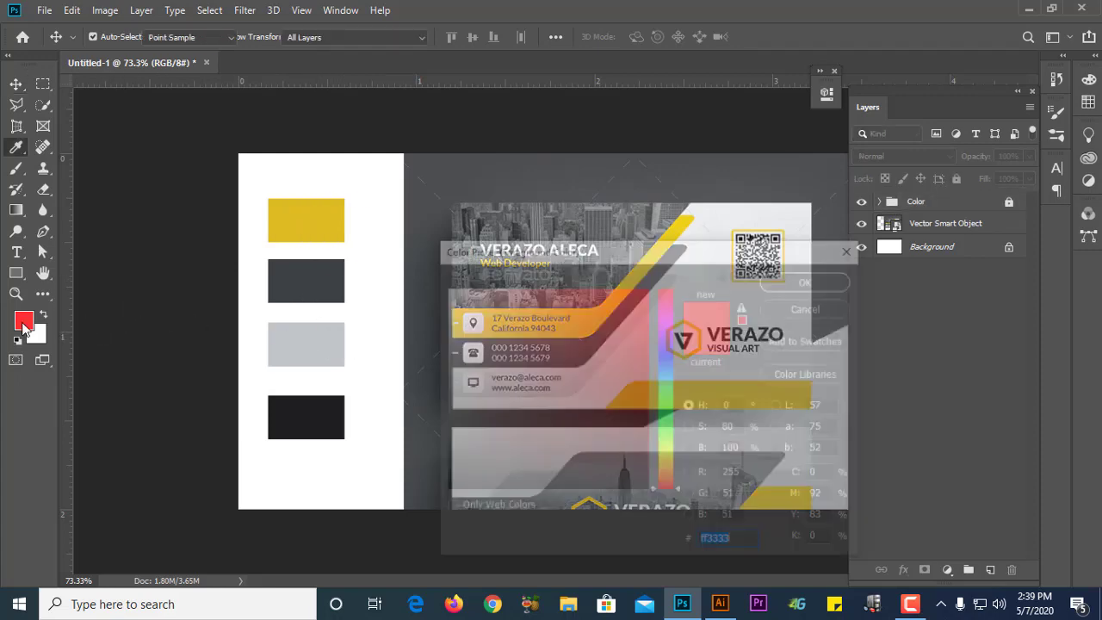
pyautogui.click(325, 221)
pyautogui.click(792, 306)
pyautogui.press('v')
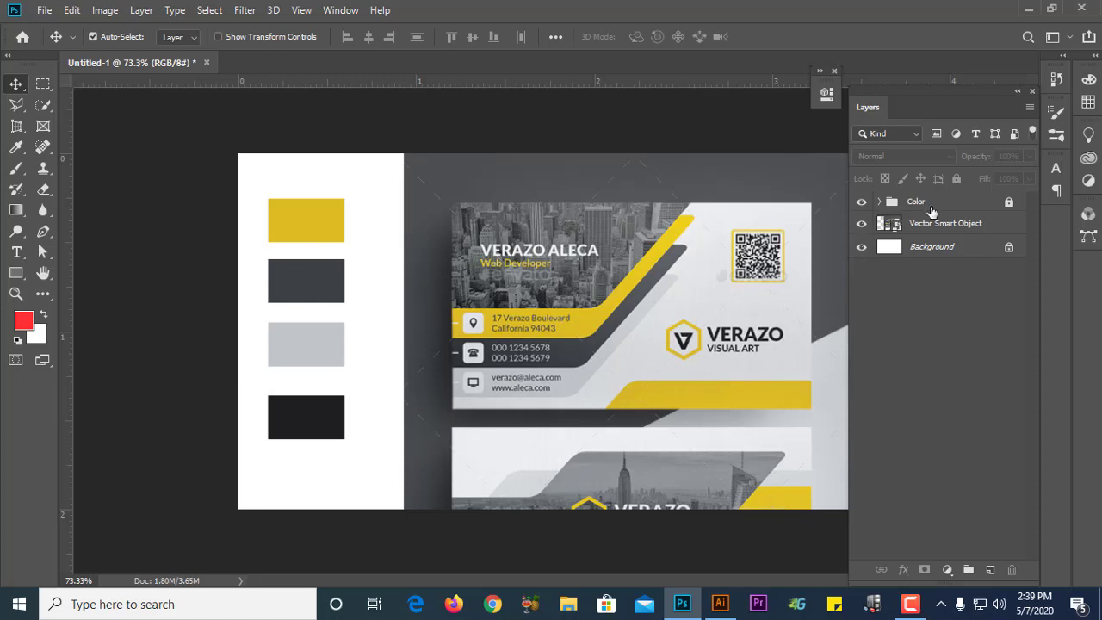
# Step: Move the Vector Smart Object reference layer above the Color group and select it
pyautogui.moveTo(940, 229); pyautogui.dragTo(937, 197)
pyautogui.click(941, 252)
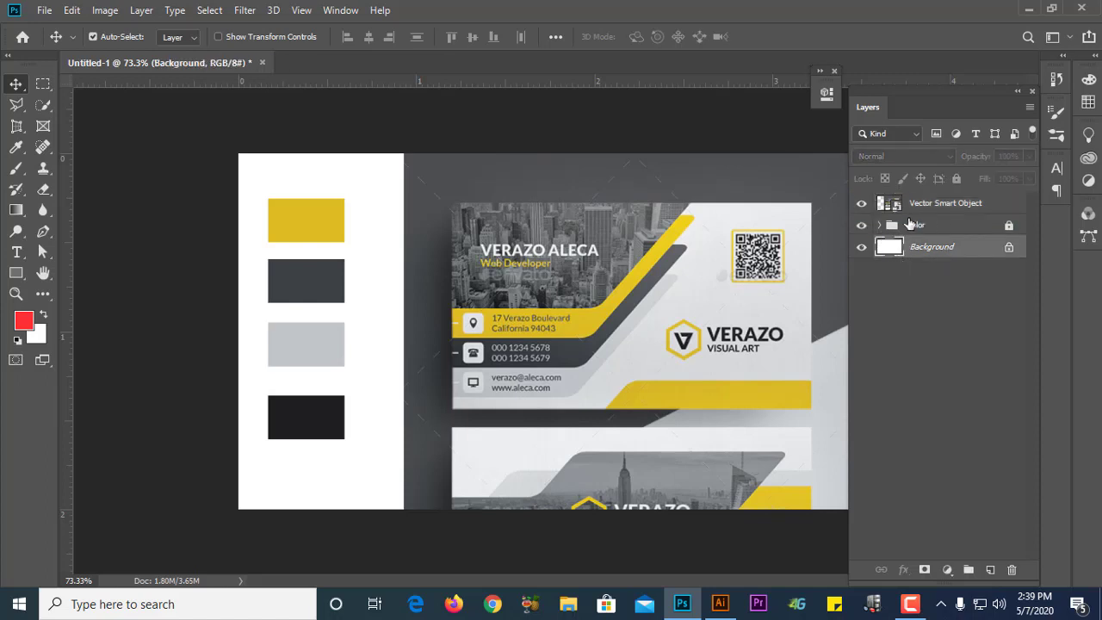
pyautogui.click(917, 211)
# Step: Draw a white rectangle about 607 by 346 px covering the upper business card in the reference image
pyautogui.click(16, 272)
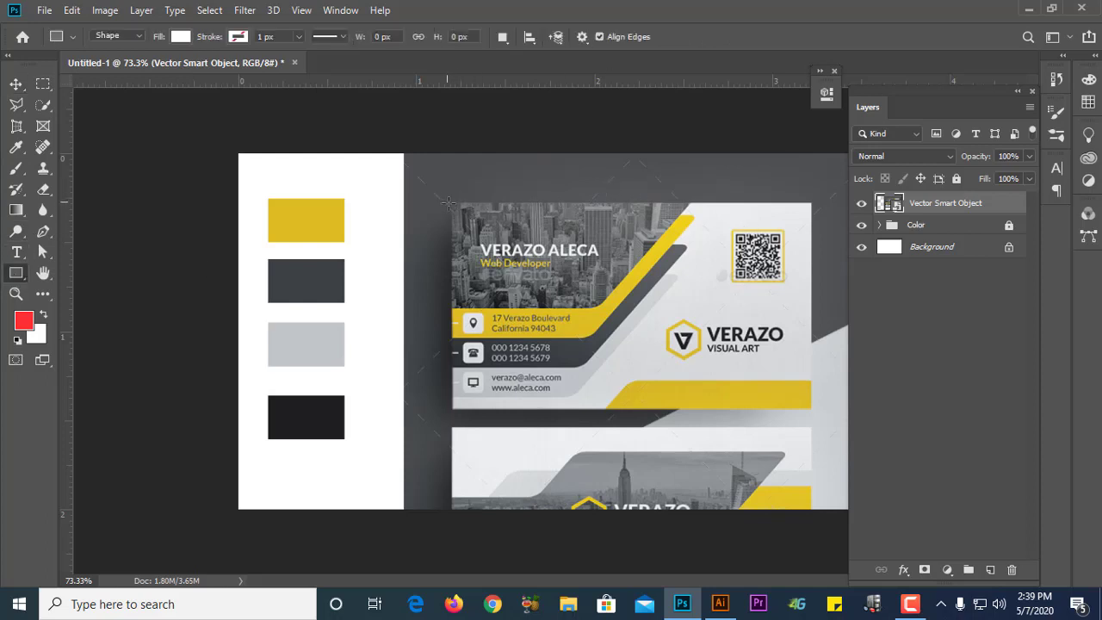
pyautogui.moveTo(451, 204); pyautogui.dragTo(810, 407)
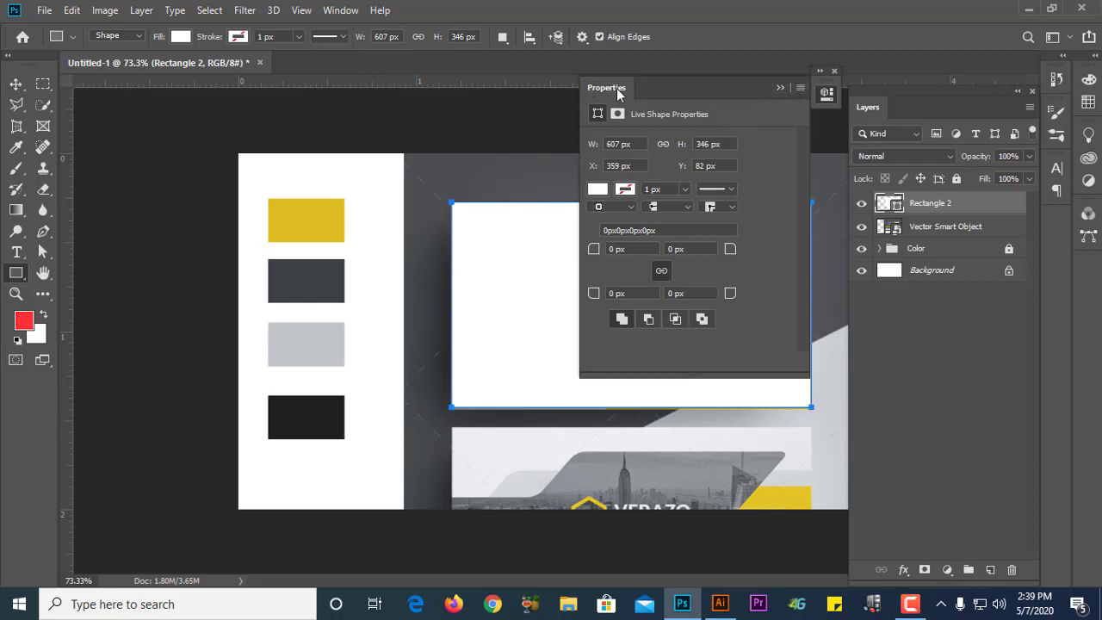
pyautogui.click(781, 88)
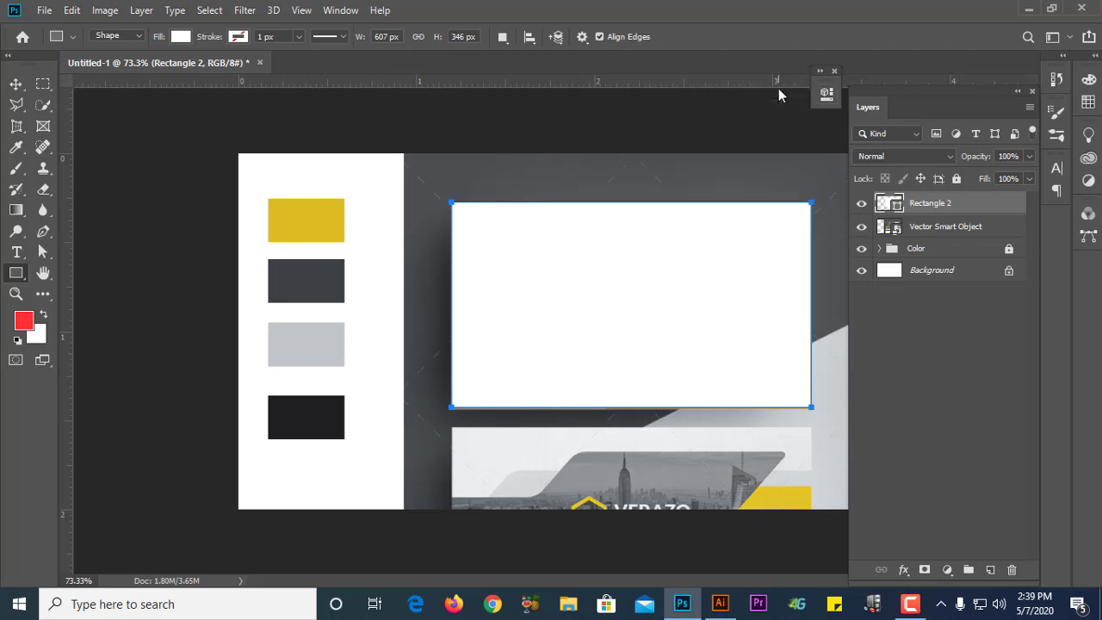
# Step: Hide the card-sized rectangle and draw a rectangle about 352 by 49 px over the yellow strip at the upper card's lower edge
pyautogui.click(862, 204)
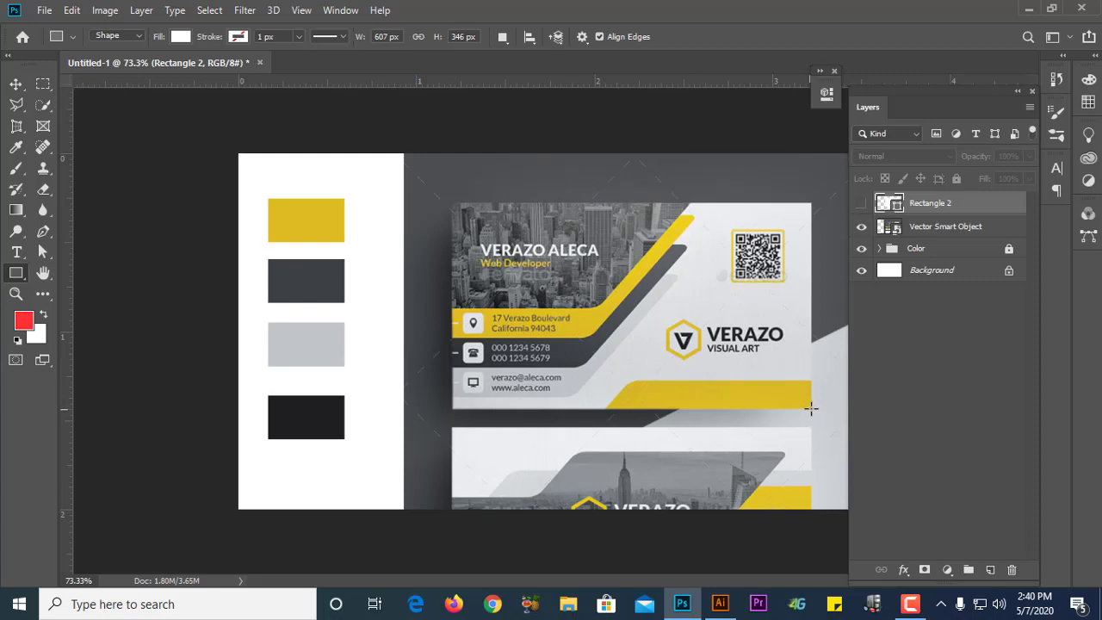
pyautogui.moveTo(810, 410); pyautogui.dragTo(603, 381)
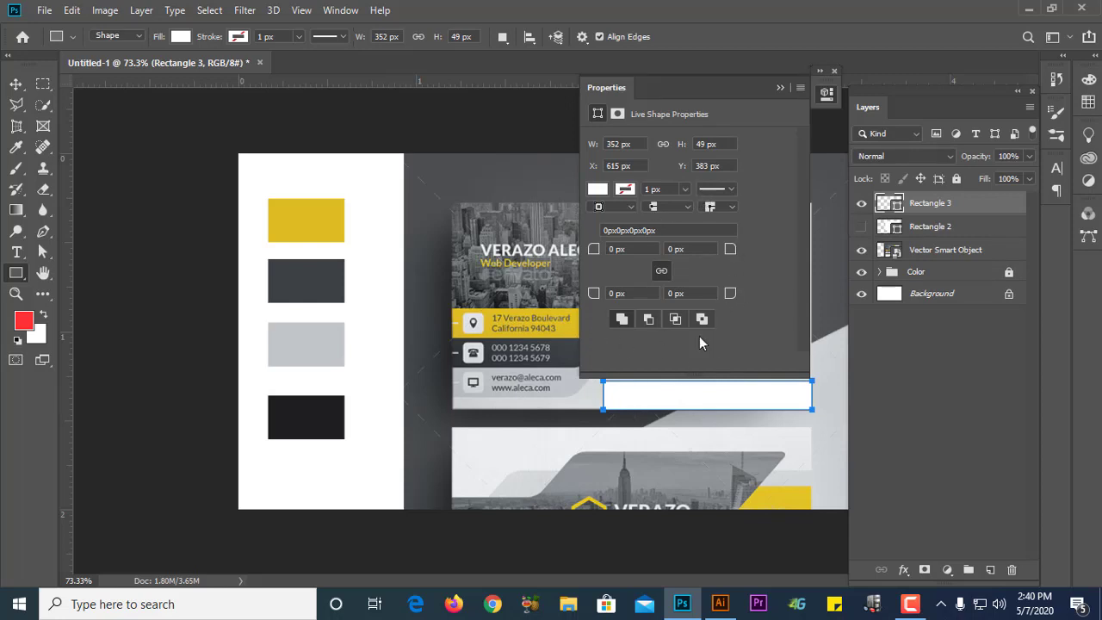
# Step: Try to slant the left end of the strip rectangle by moving its upper-left corner point inward
pyautogui.scroll(2, 667, 379)
pyautogui.scroll(2, 702, 413)
pyautogui.scroll(-2, 603, 409)
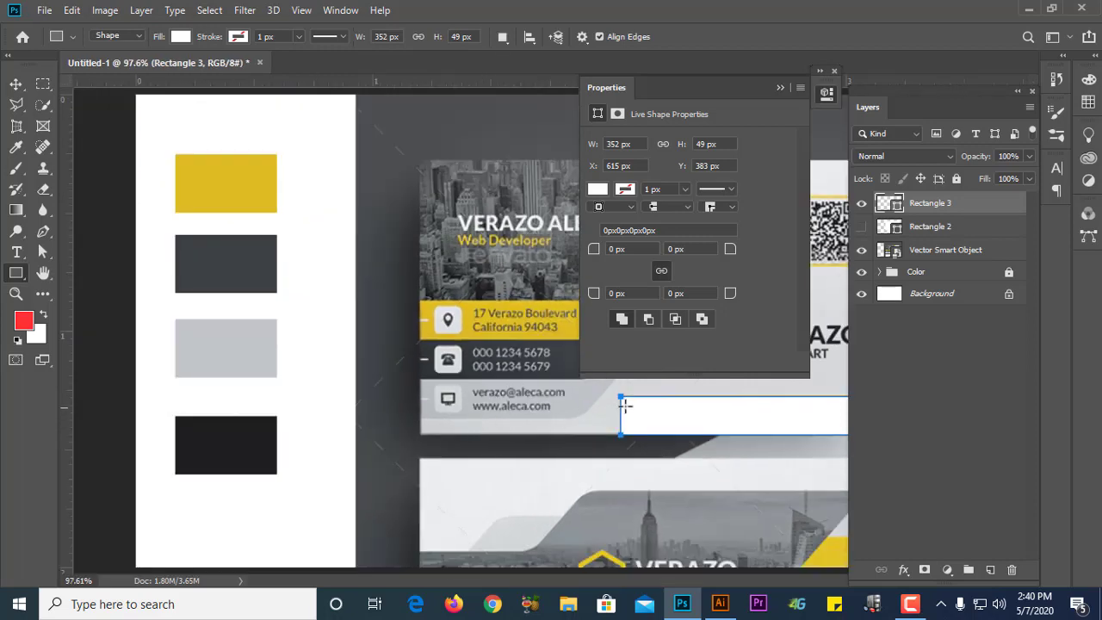
pyautogui.press('a')
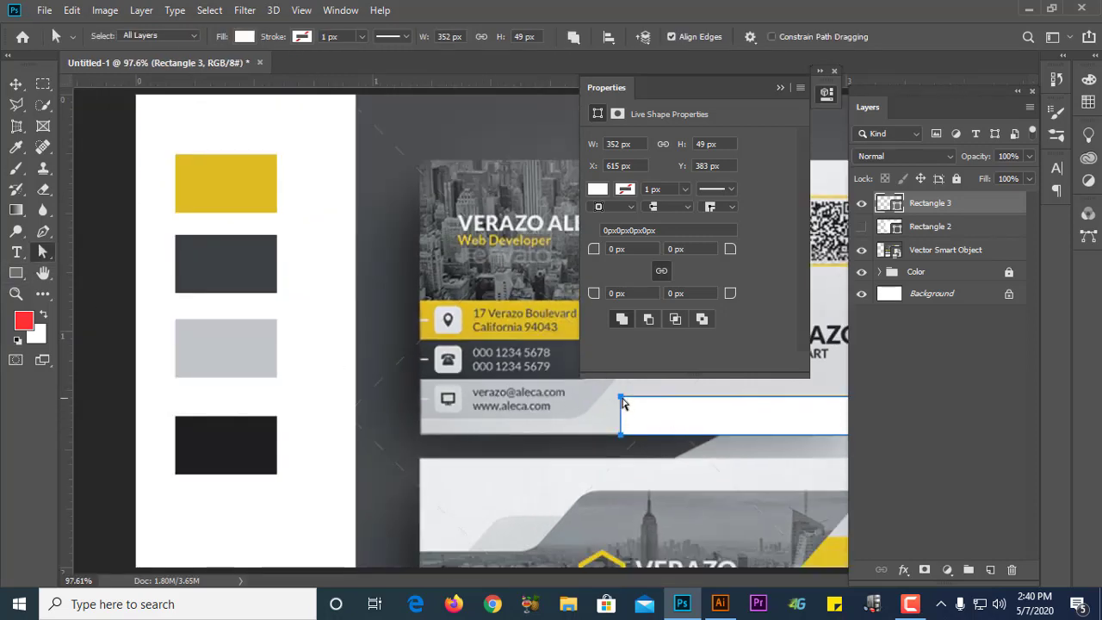
pyautogui.moveTo(621, 399); pyautogui.dragTo(652, 399)
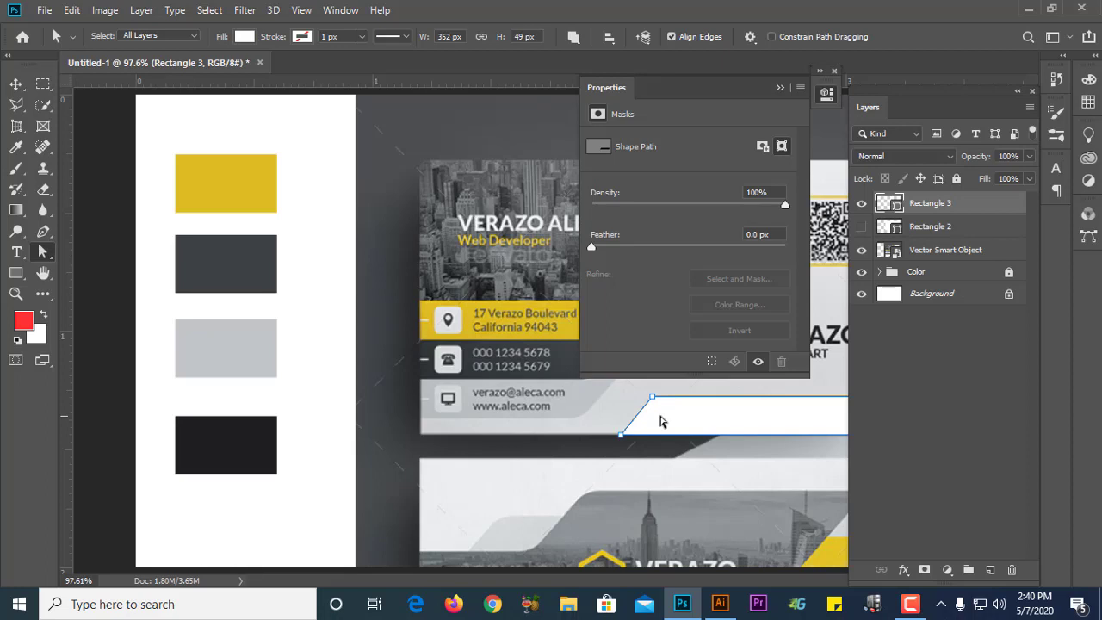
# Step: Turn on Constrain Path Dragging and set the path display thickness to 3 px
pyautogui.click(771, 37)
pyautogui.click(751, 38)
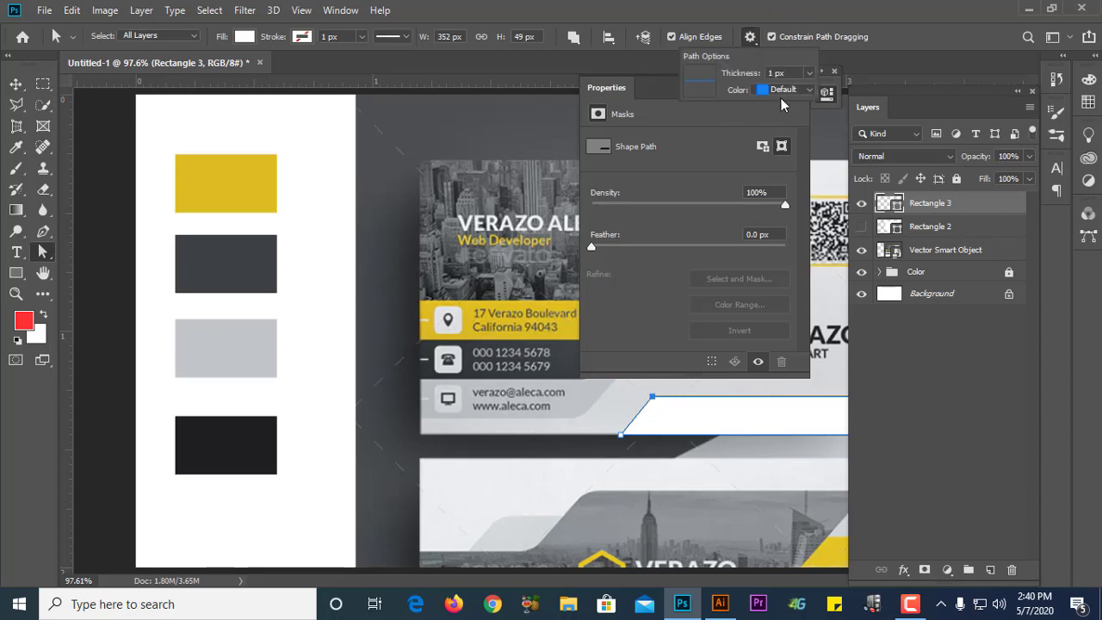
pyautogui.click(810, 75)
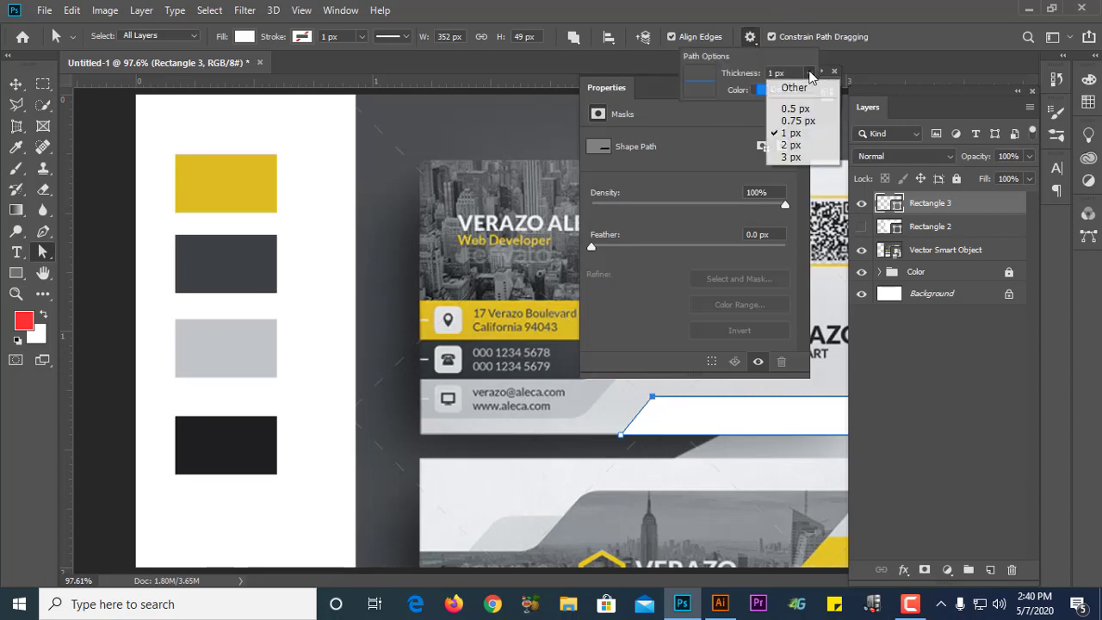
pyautogui.click(789, 157)
pyautogui.click(806, 76)
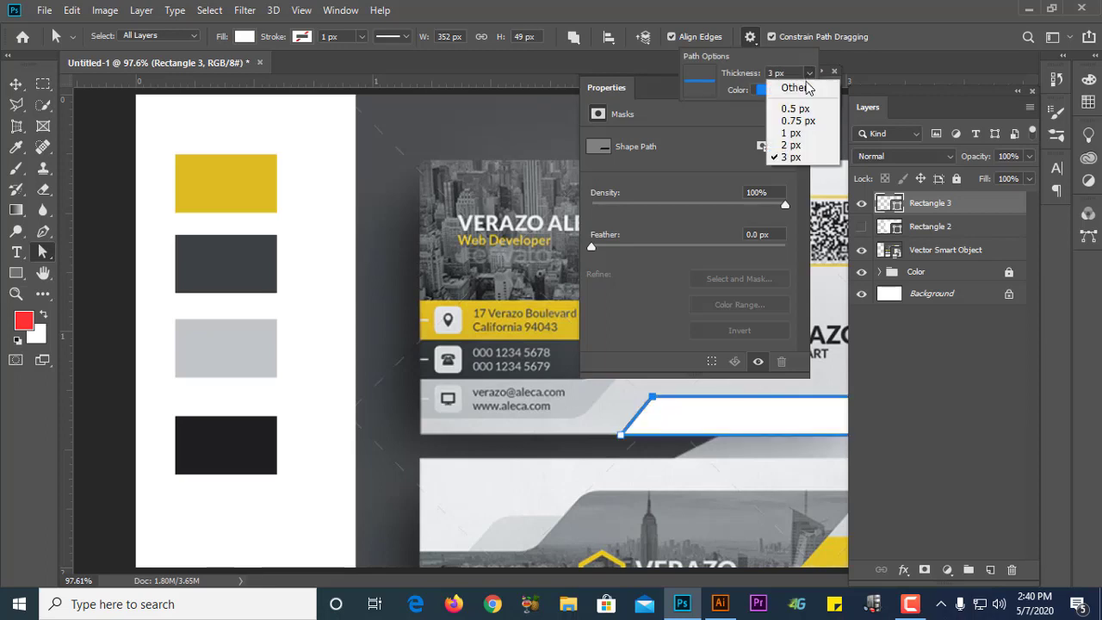
pyautogui.click(801, 90)
pyautogui.click(810, 74)
pyautogui.click(827, 62)
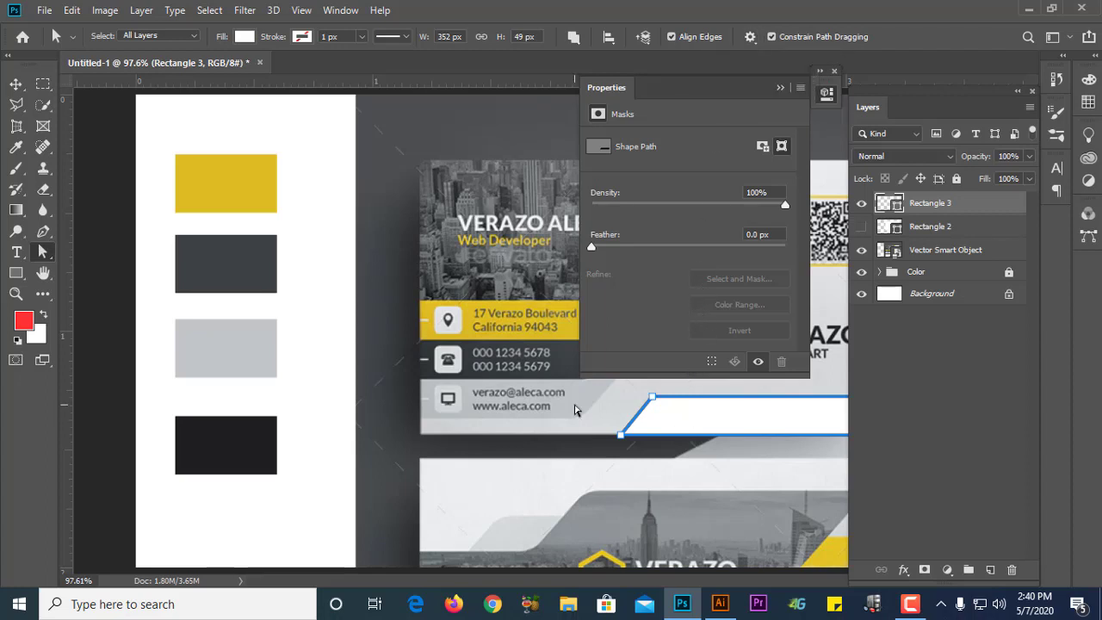
# Step: Reselect the strip rectangle and set the path display thickness to 1 px
pyautogui.click(586, 401)
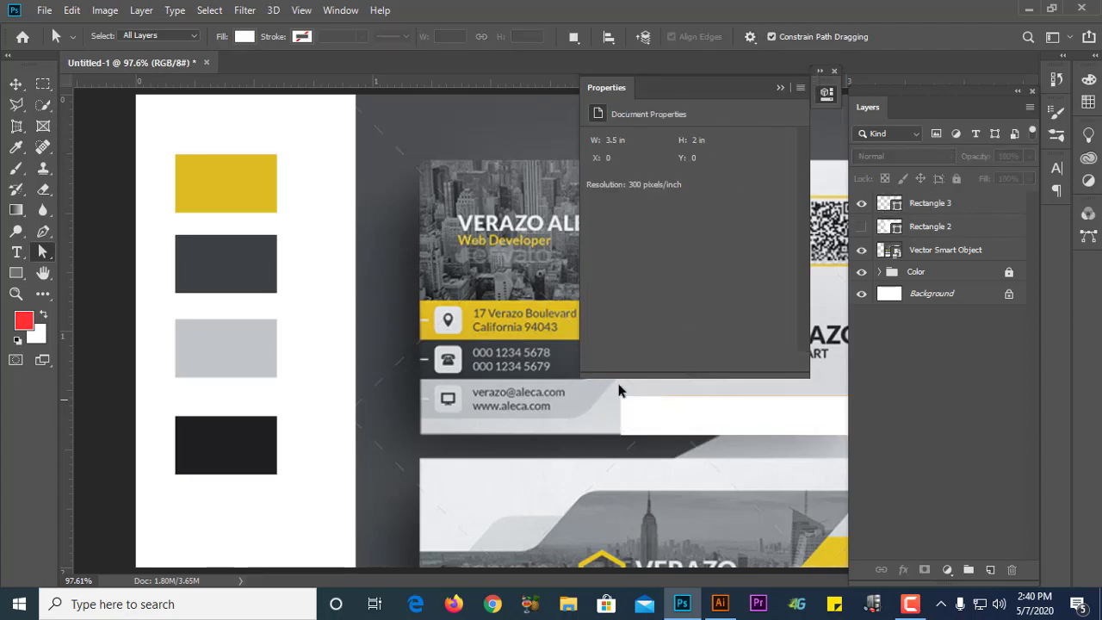
pyautogui.click(677, 405)
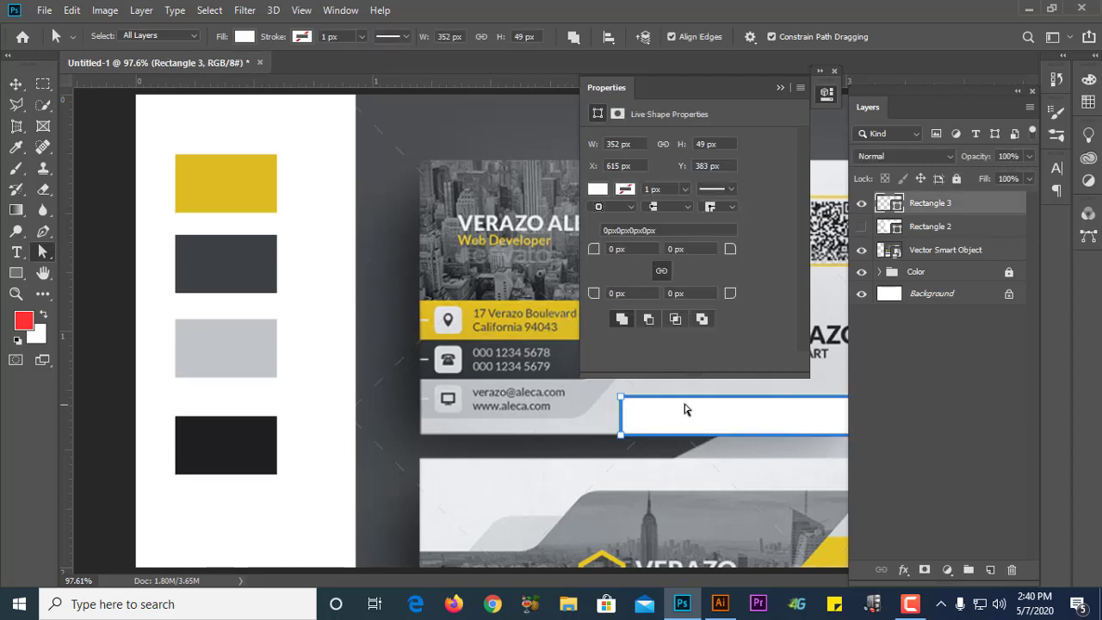
pyautogui.click(751, 37)
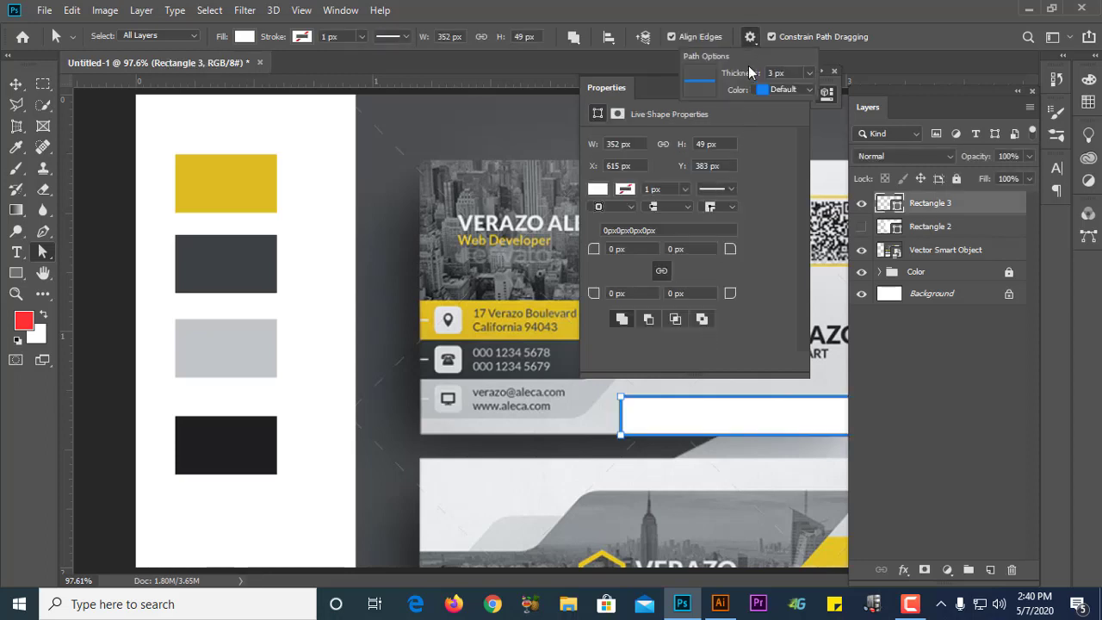
pyautogui.click(807, 73)
pyautogui.click(793, 134)
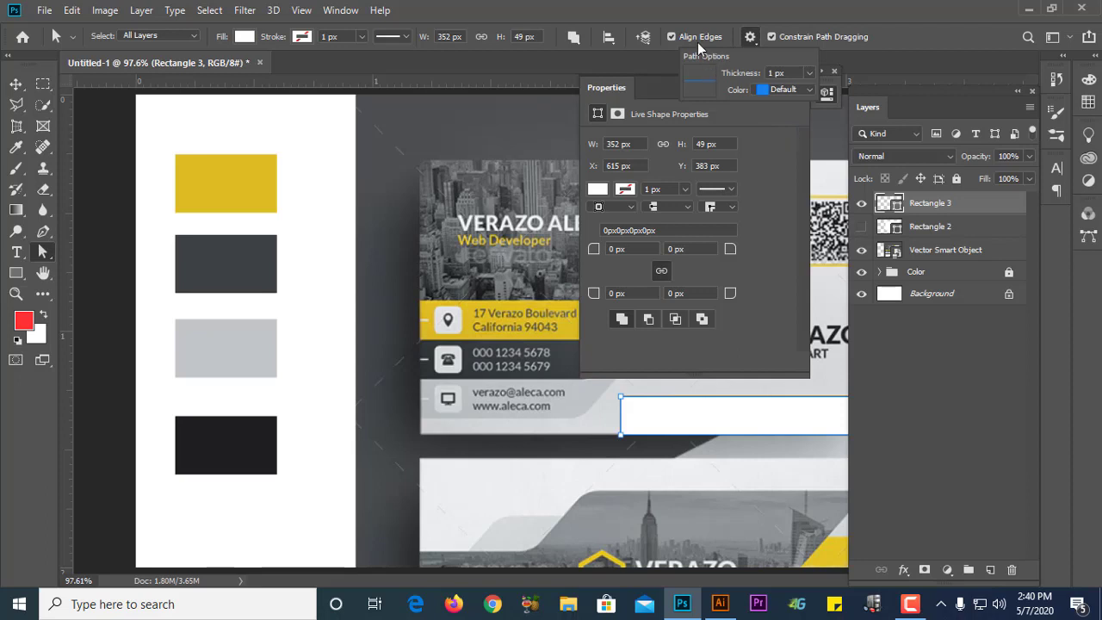
pyautogui.click(644, 37)
pyautogui.click(613, 41)
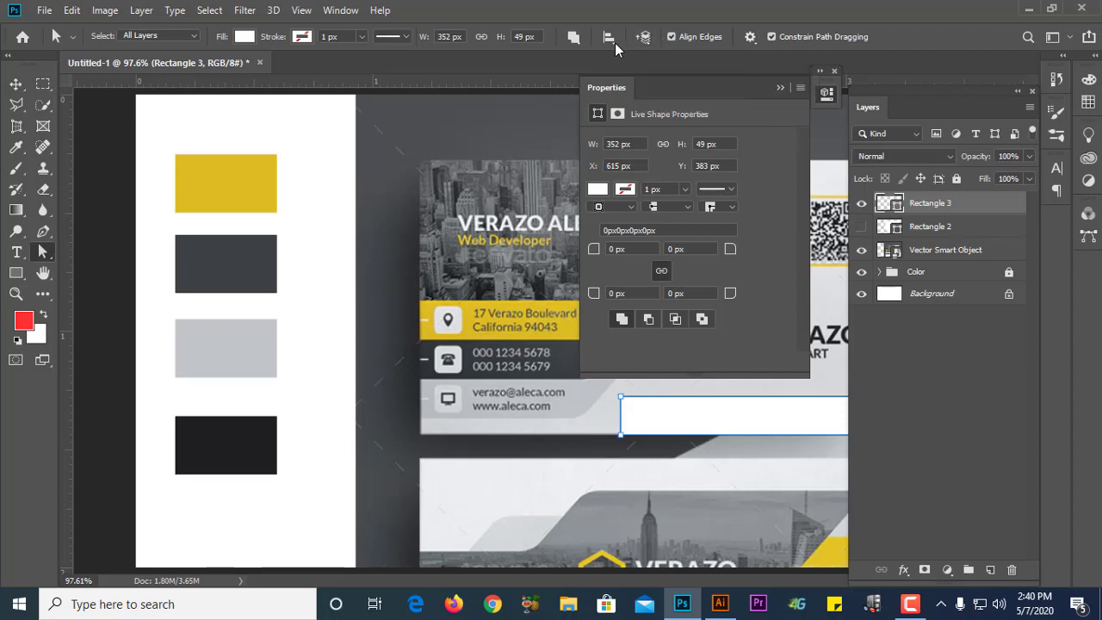
pyautogui.click(611, 41)
pyautogui.click(577, 40)
pyautogui.click(573, 39)
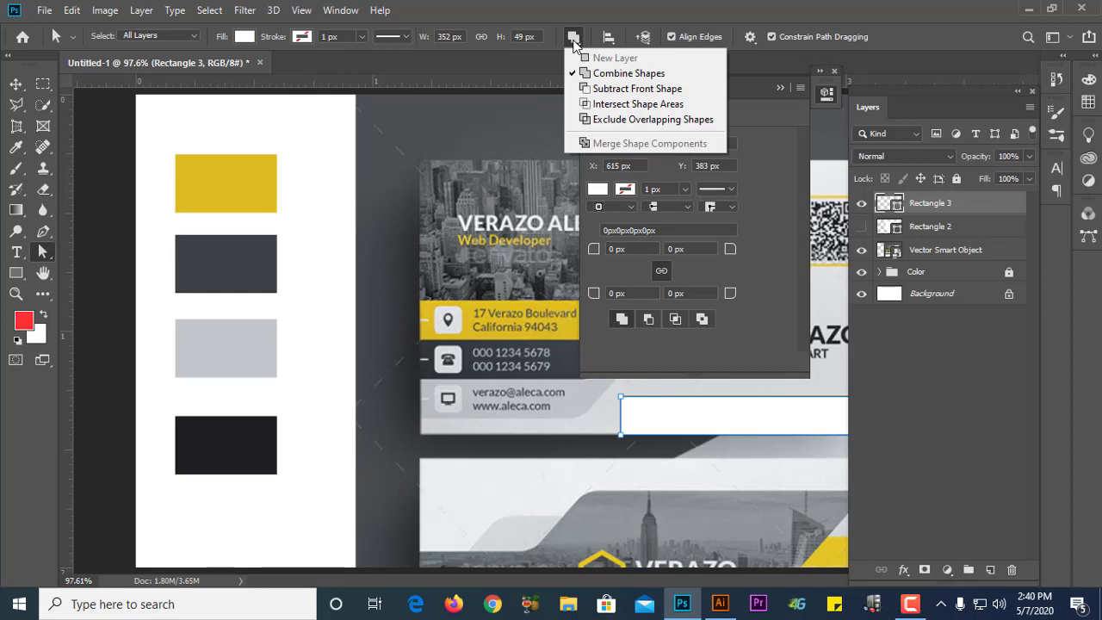
pyautogui.click(574, 39)
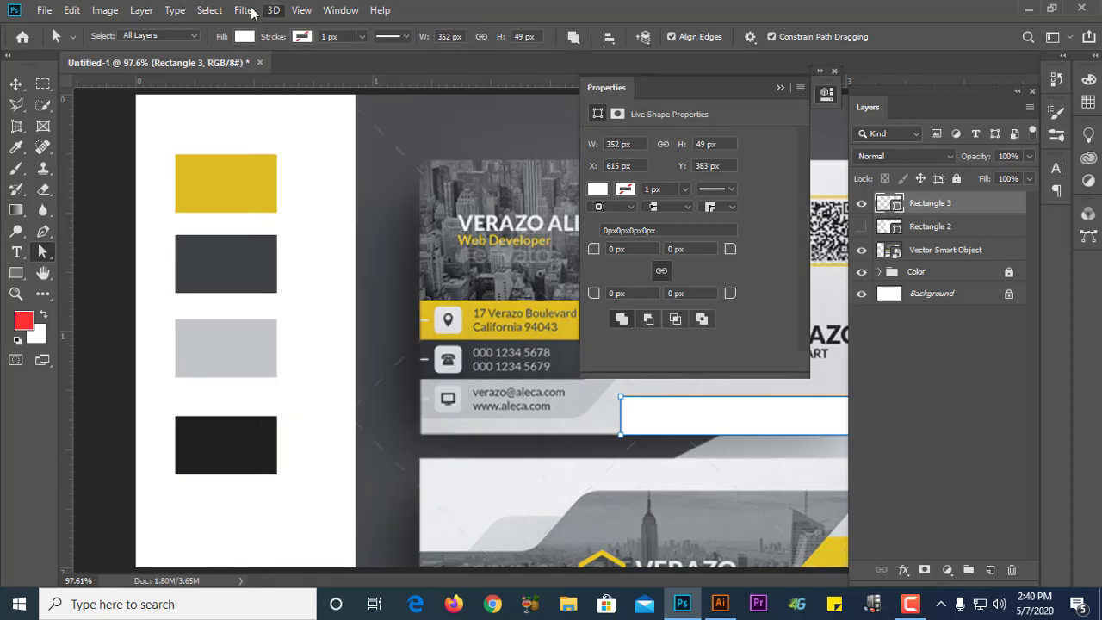
pyautogui.click(247, 10)
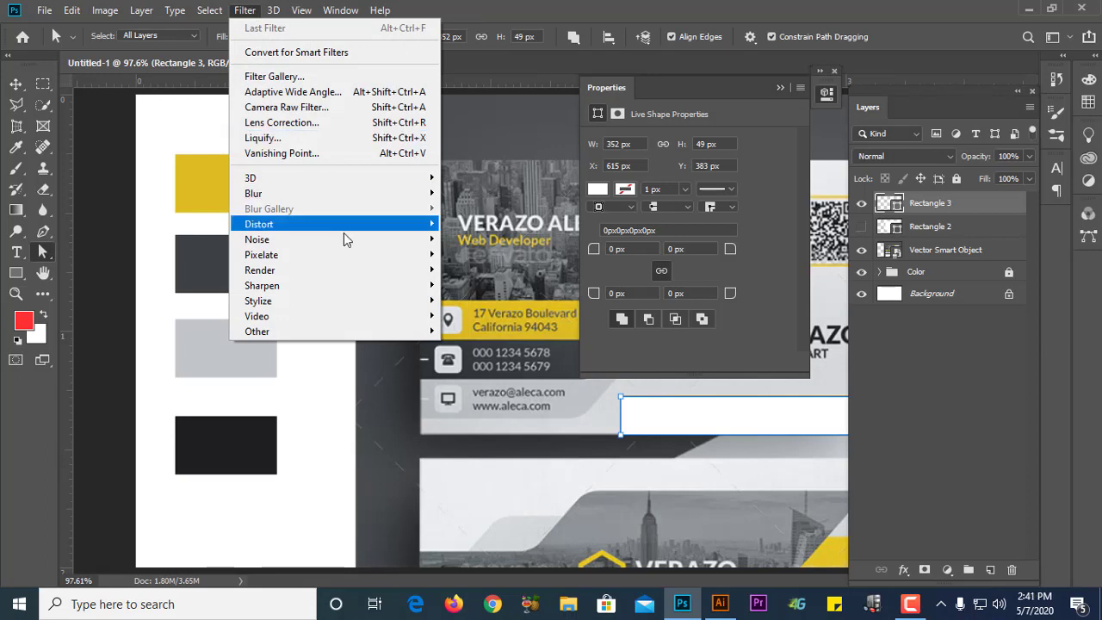
pyautogui.moveTo(381, 288)
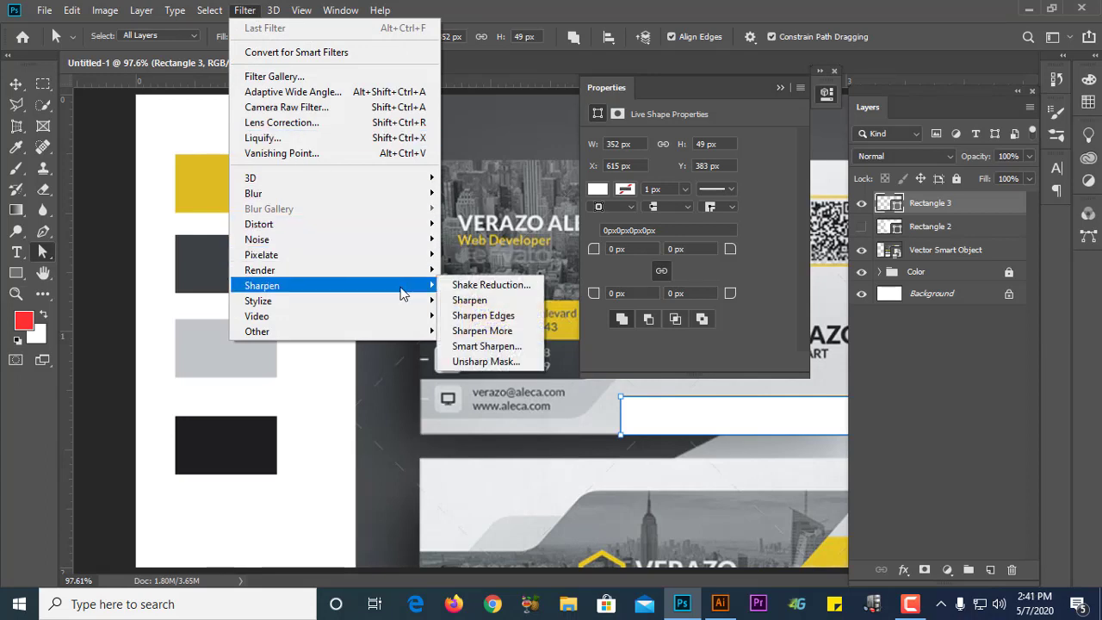
pyautogui.moveTo(206, 7)
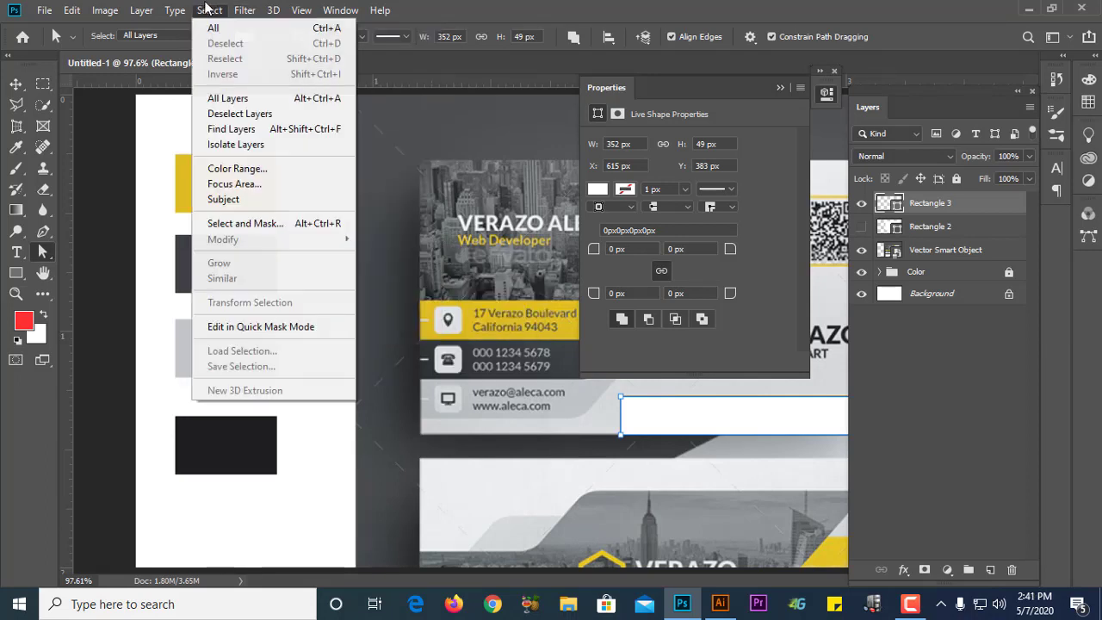
pyautogui.moveTo(72, 12)
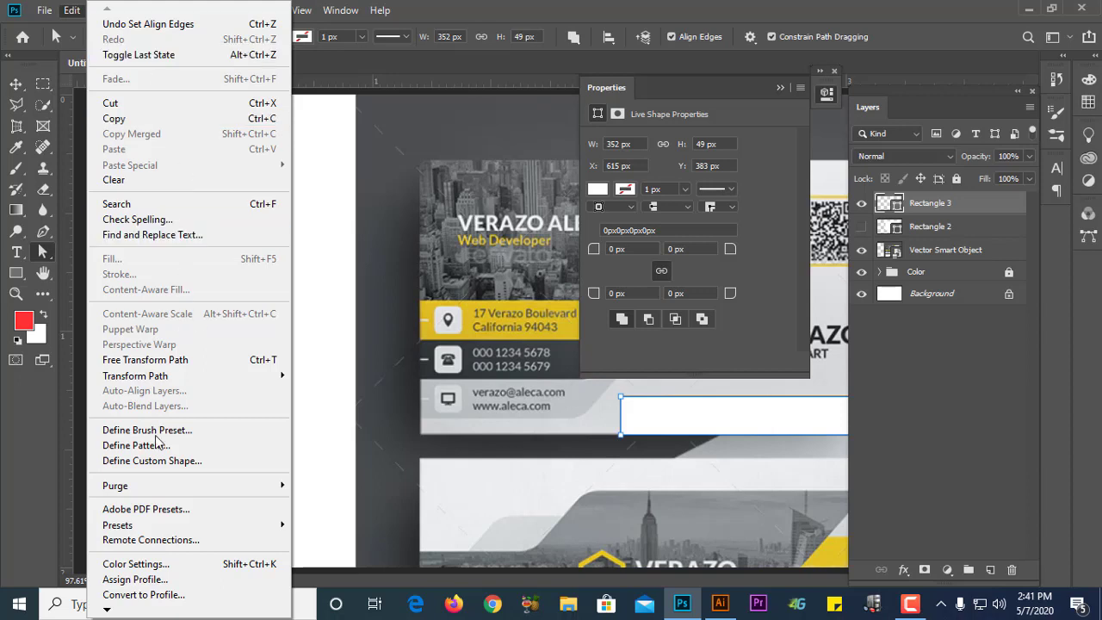
pyautogui.click(506, 461)
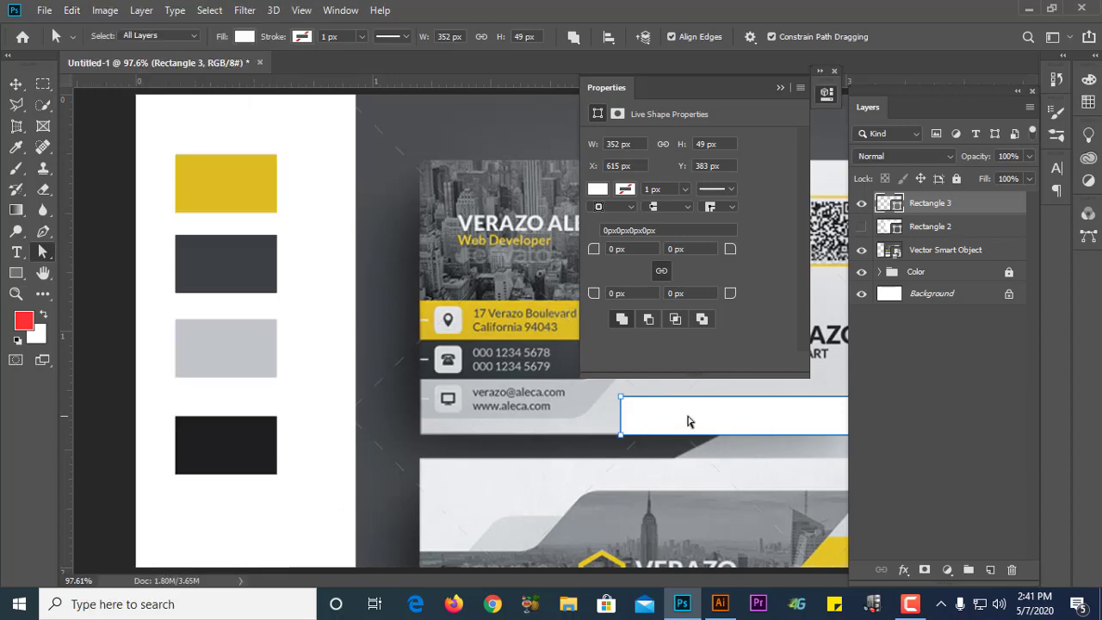
# Step: Slant the strip rectangle's left end by moving its upper-left corner point inward, and turn off layer filtering
pyautogui.moveTo(621, 397); pyautogui.dragTo(651, 401)
pyautogui.doubleClick(652, 399)
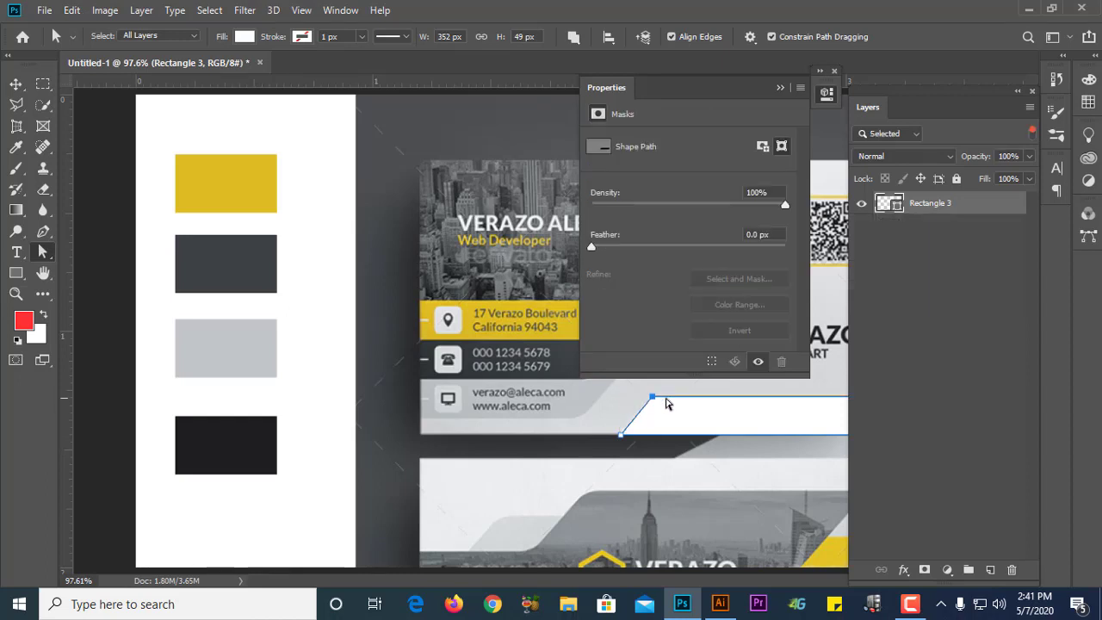
pyautogui.moveTo(651, 398)
pyautogui.mouseDown()
pyautogui.moveTo(676, 397)
pyautogui.moveTo(660, 398)
pyautogui.mouseUp()
pyautogui.click(591, 397)
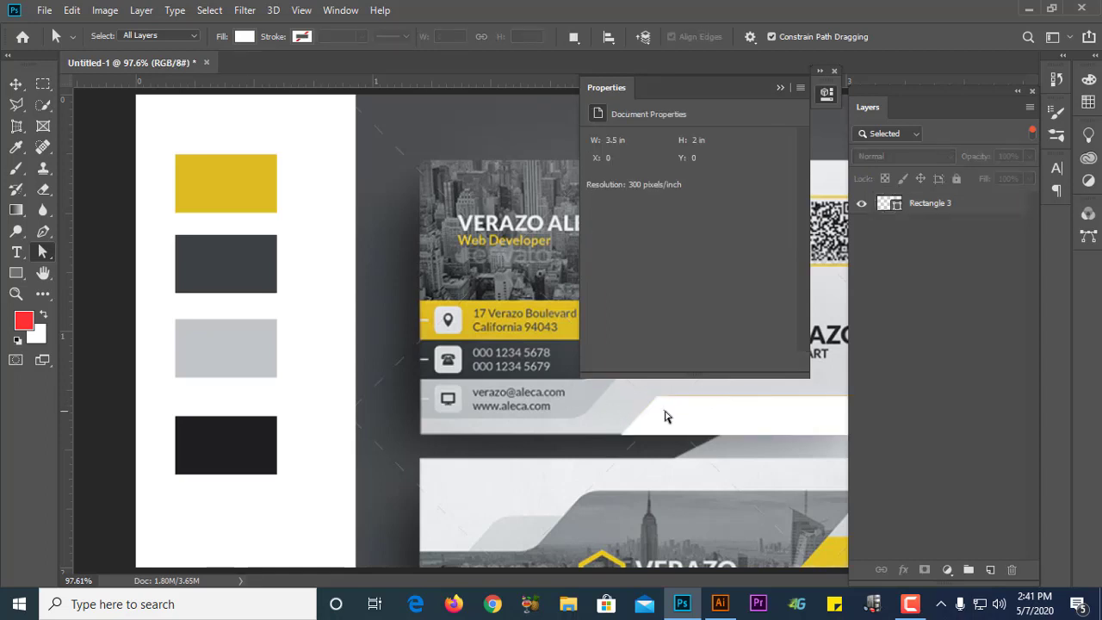
pyautogui.click(664, 410)
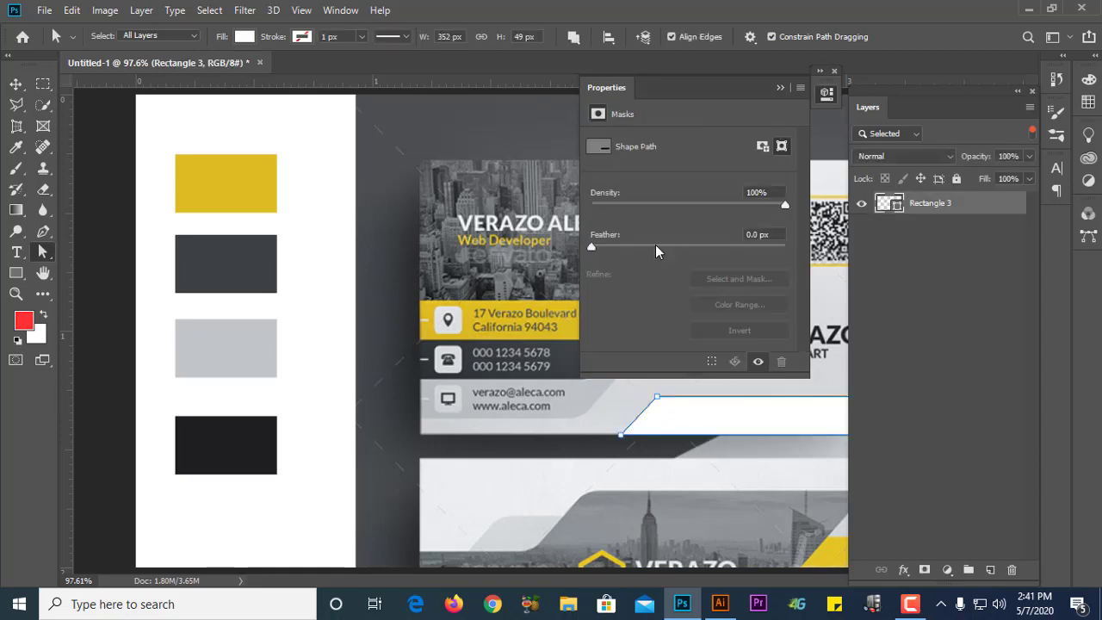
pyautogui.click(1031, 131)
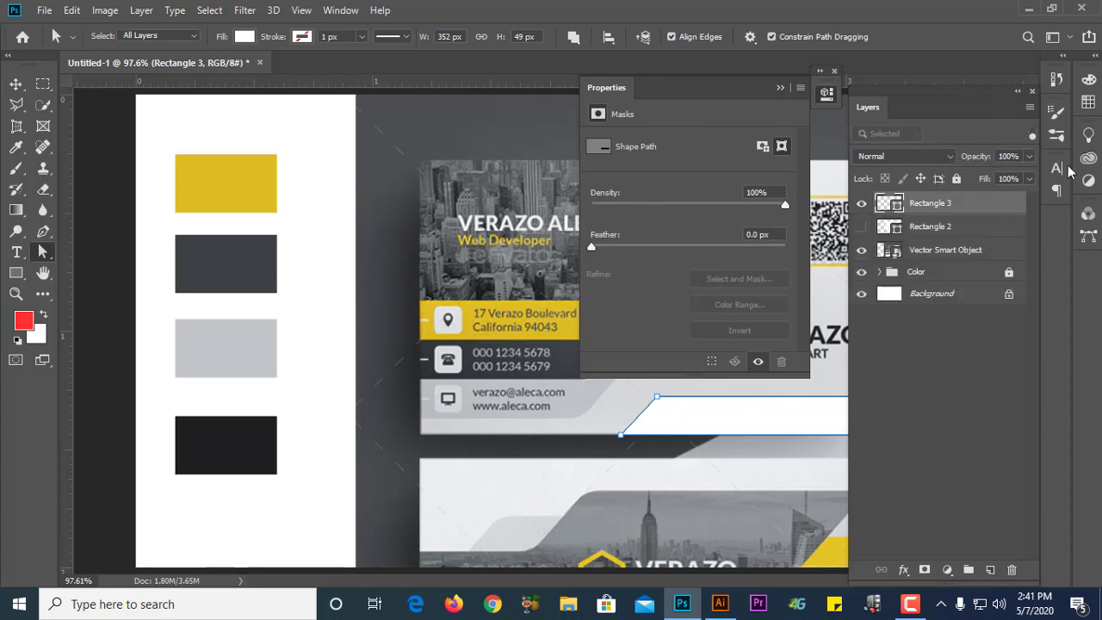
# Step: Try adding a layer mask to the strip rectangle, and undo it
pyautogui.click(1087, 235)
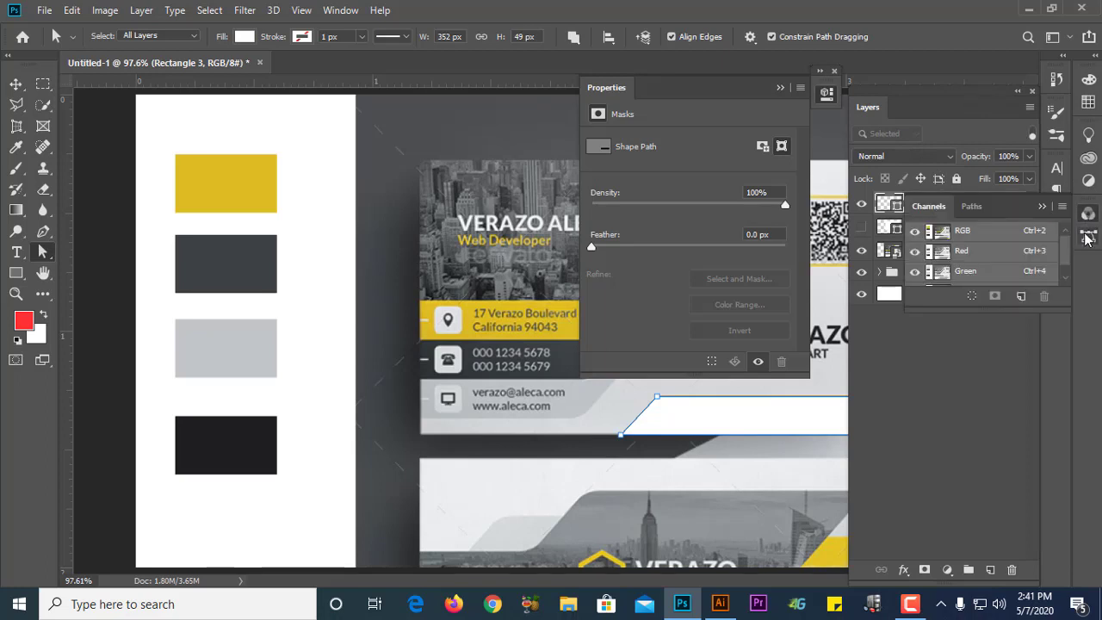
pyautogui.click(1087, 239)
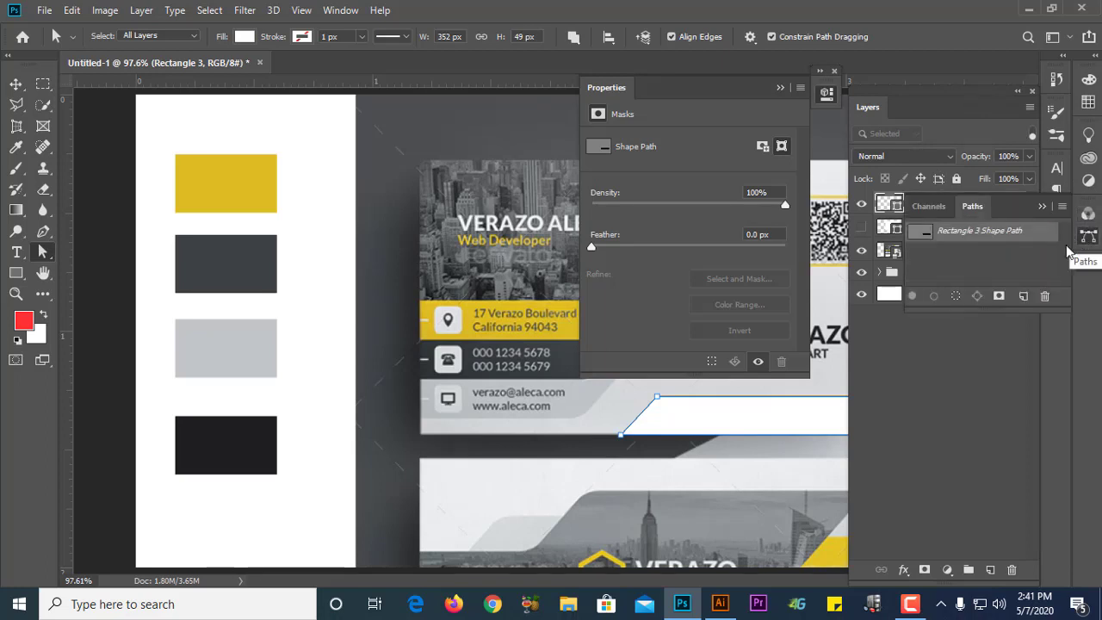
pyautogui.click(997, 296)
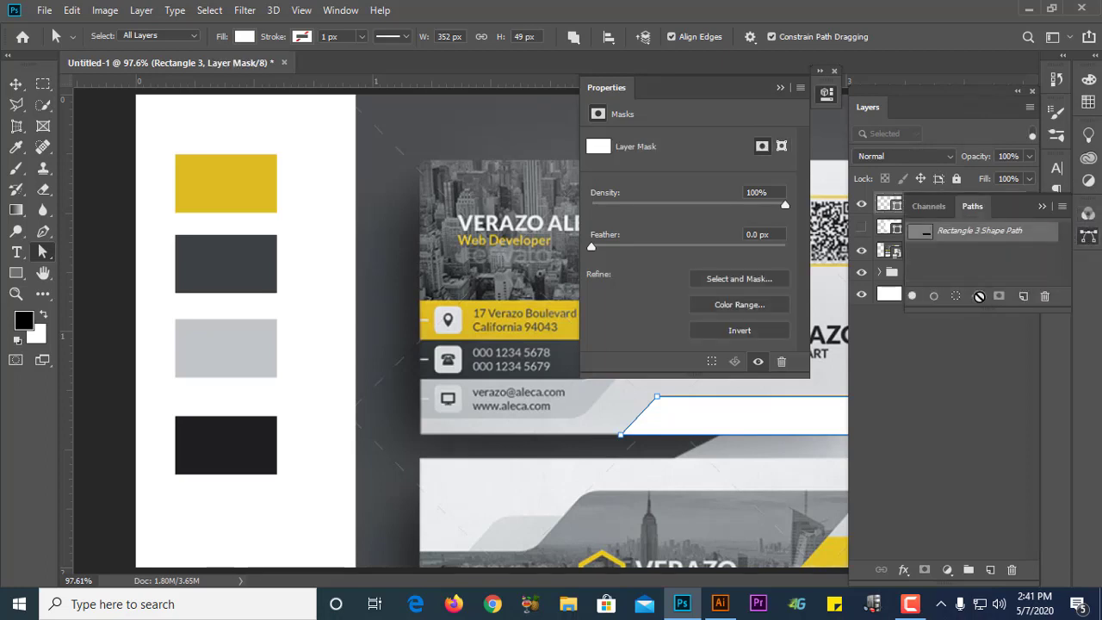
pyautogui.hotkey('ctrl', 'z')
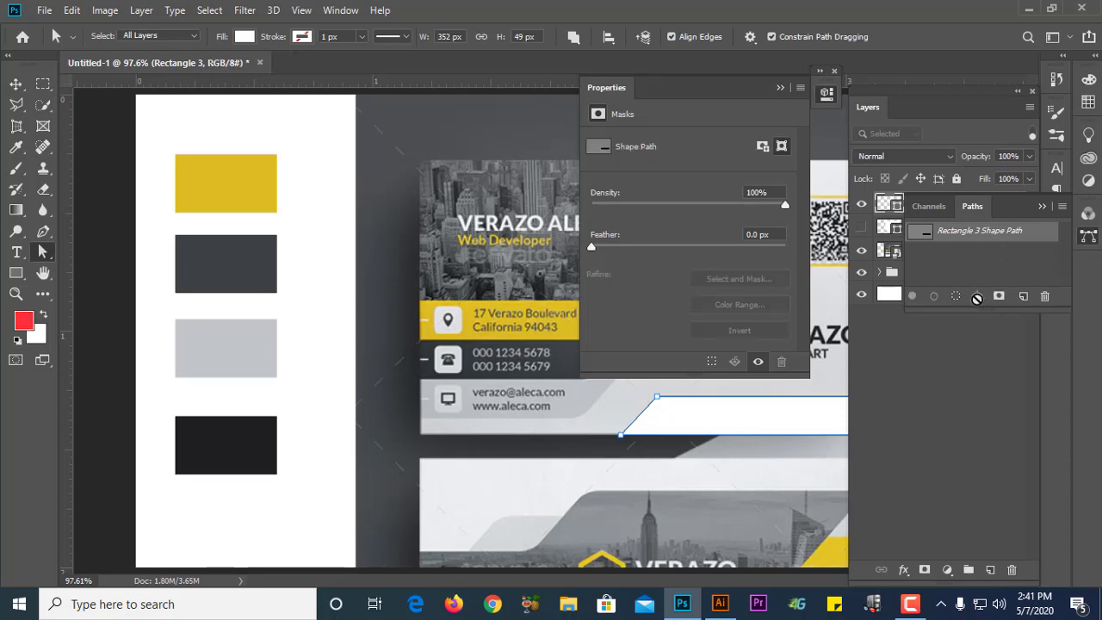
pyautogui.click(1088, 234)
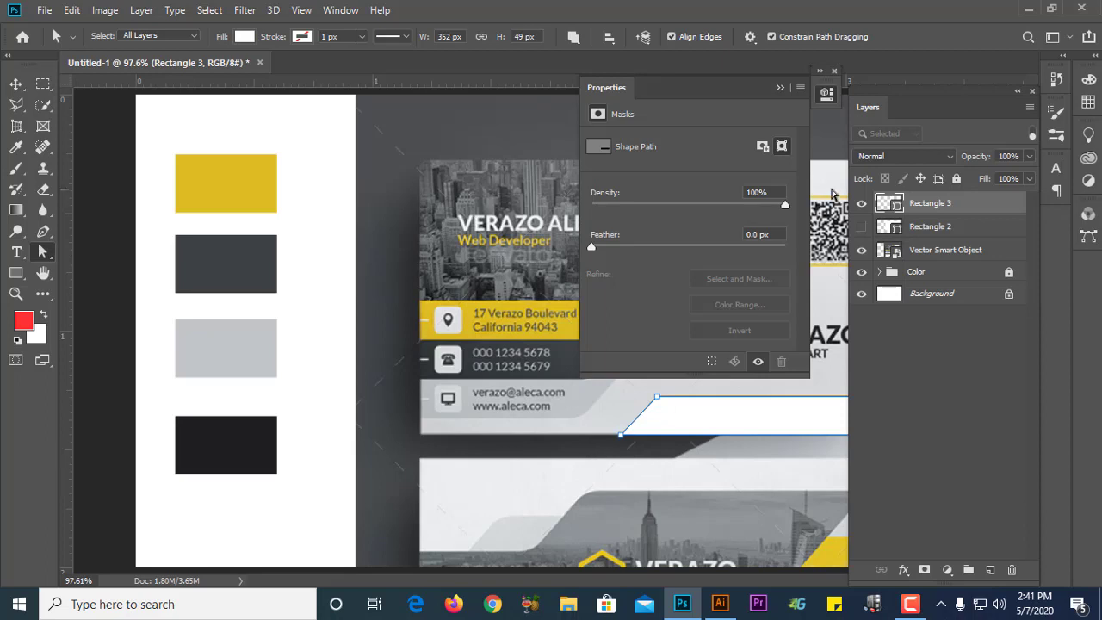
# Step: Collapse the floating Properties panel and dock it with the other collapsed panels
pyautogui.click(822, 90)
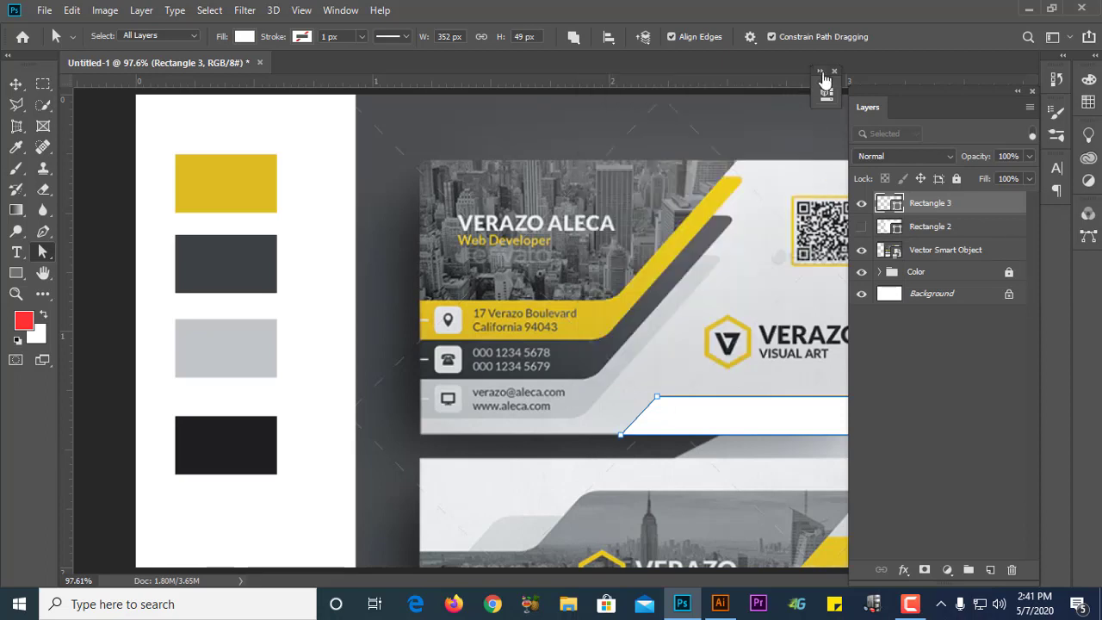
pyautogui.click(825, 76)
pyautogui.moveTo(912, 84); pyautogui.dragTo(1057, 222)
# Step: Delete the slanted strip rectangle over the upper card's yellow strip
pyautogui.scroll(1, 668, 323)
pyautogui.moveTo(670, 322); pyautogui.dragTo(549, 285)
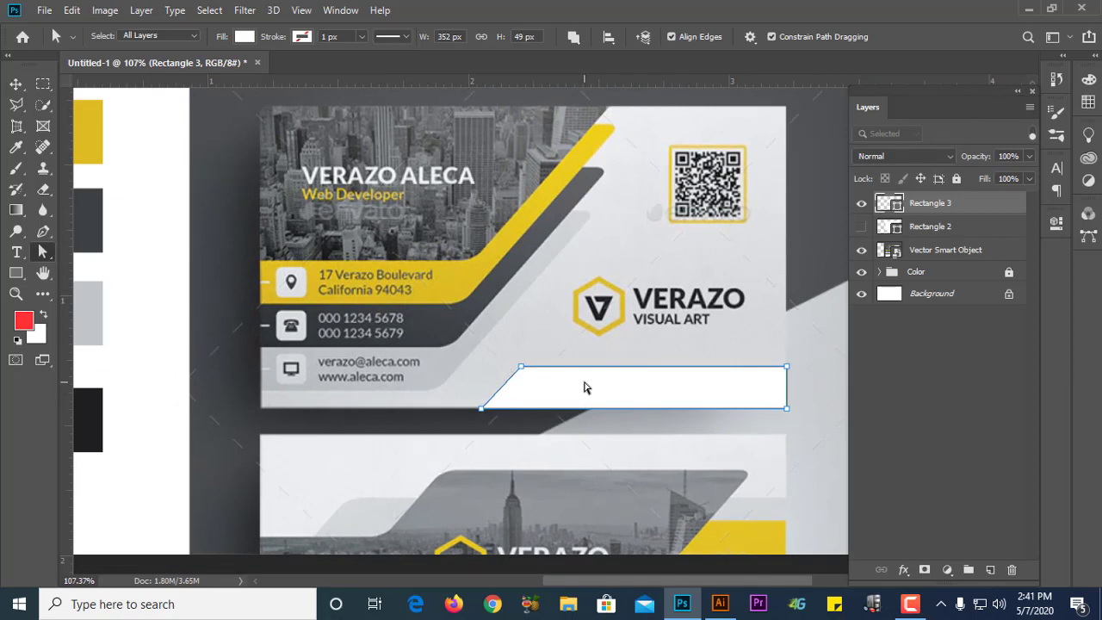
pyautogui.press('Delete')
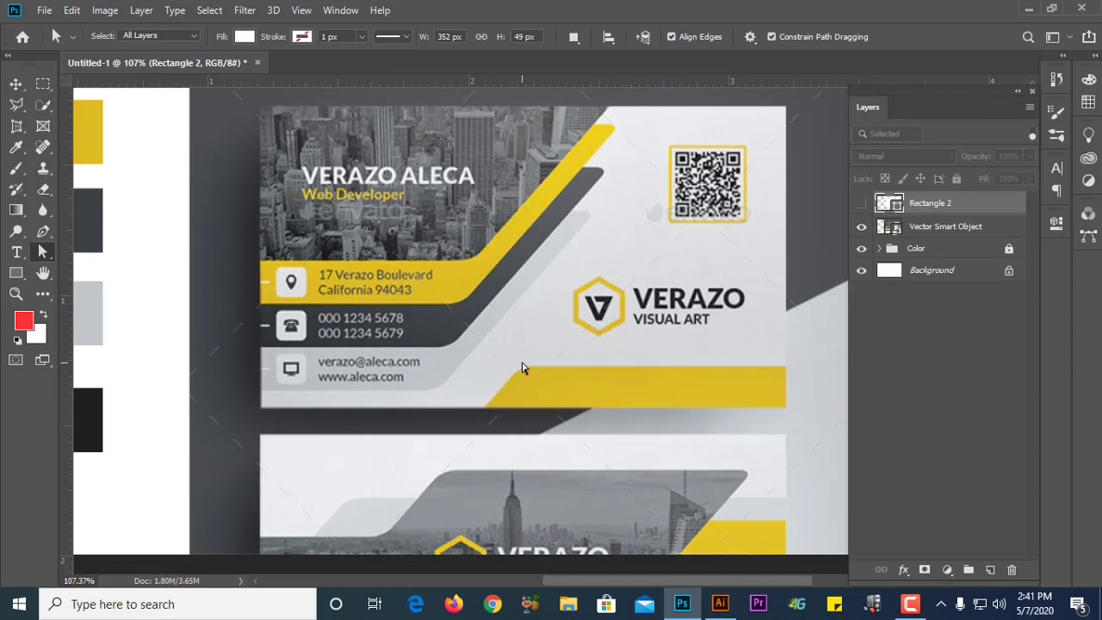
# Step: Draw a rounded rectangle about 367 by 46 px with a 10 px radius over the upper card's yellow strip
pyautogui.click(16, 273)
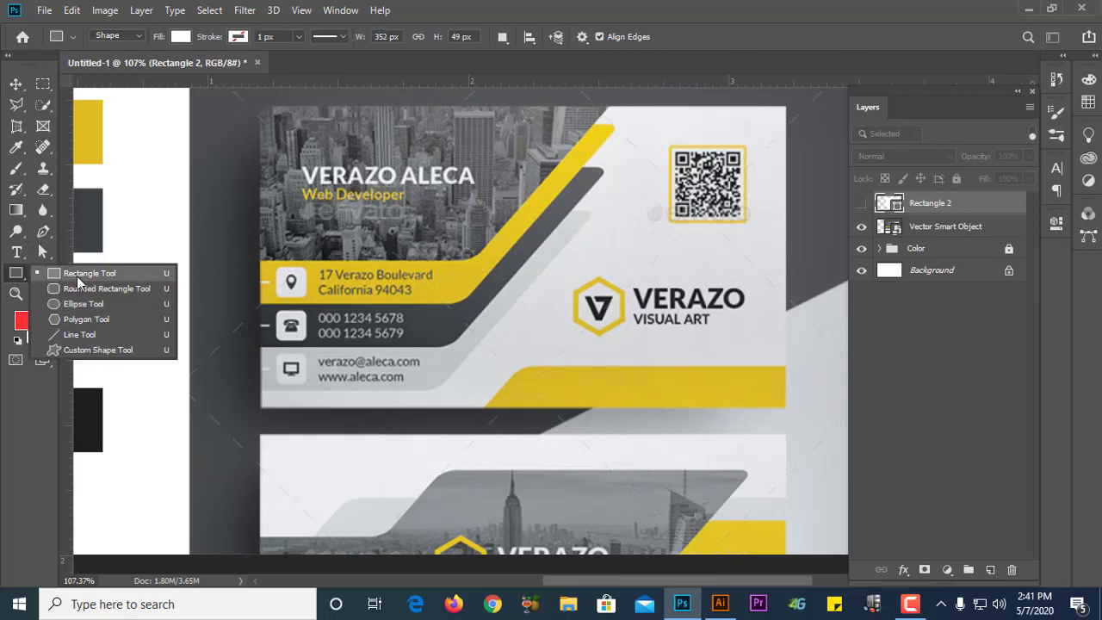
pyautogui.click(77, 269)
pyautogui.click(19, 277)
pyautogui.click(55, 287)
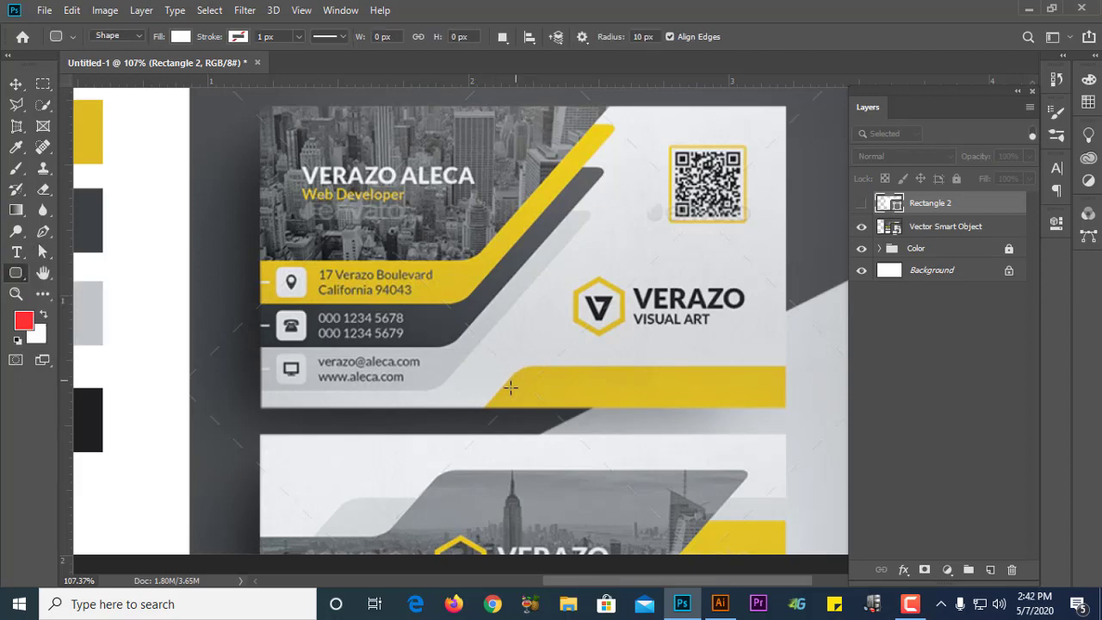
pyautogui.moveTo(483, 406); pyautogui.dragTo(801, 368)
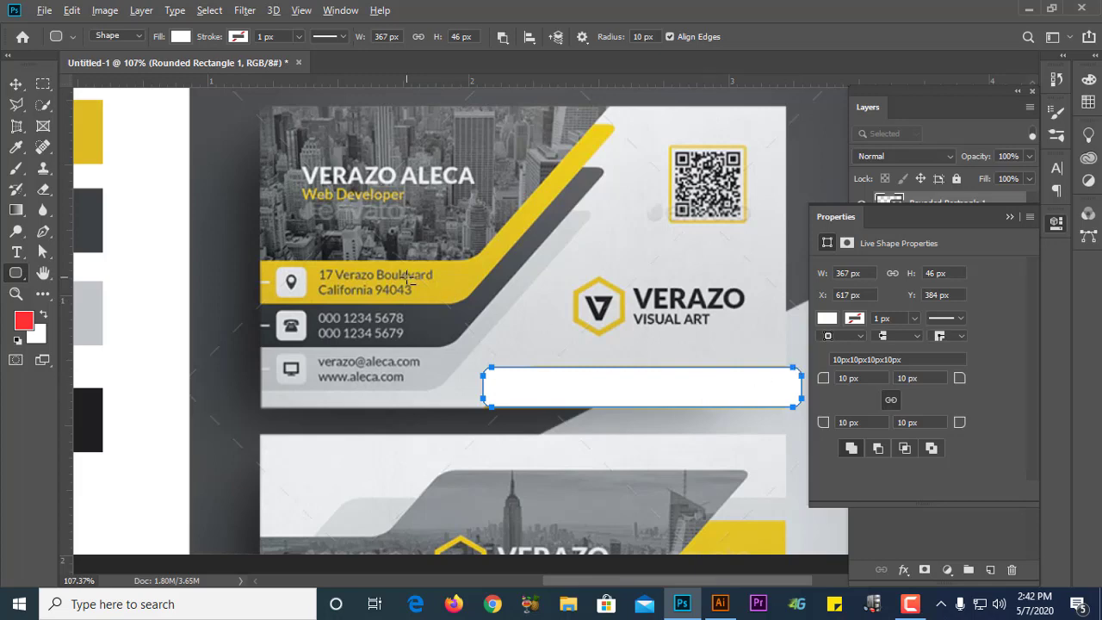
# Step: Shift the rounded rectangle about 3 px to the right with the Move tool
pyautogui.scroll(-5, 409, 278)
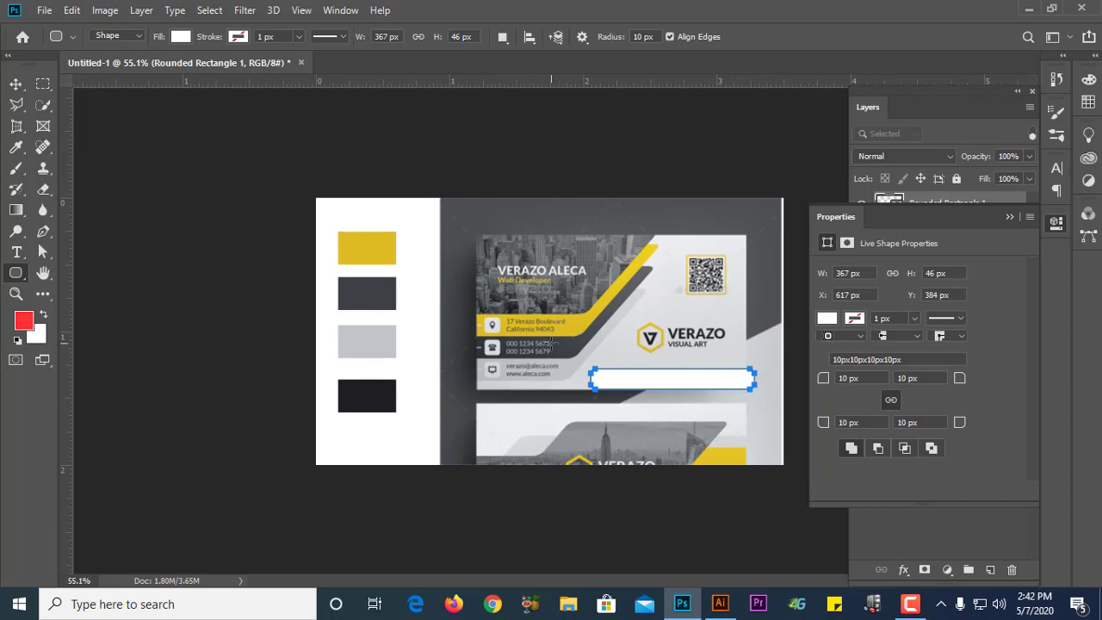
pyautogui.scroll(1, 719, 386)
pyautogui.scroll(-1, 565, 389)
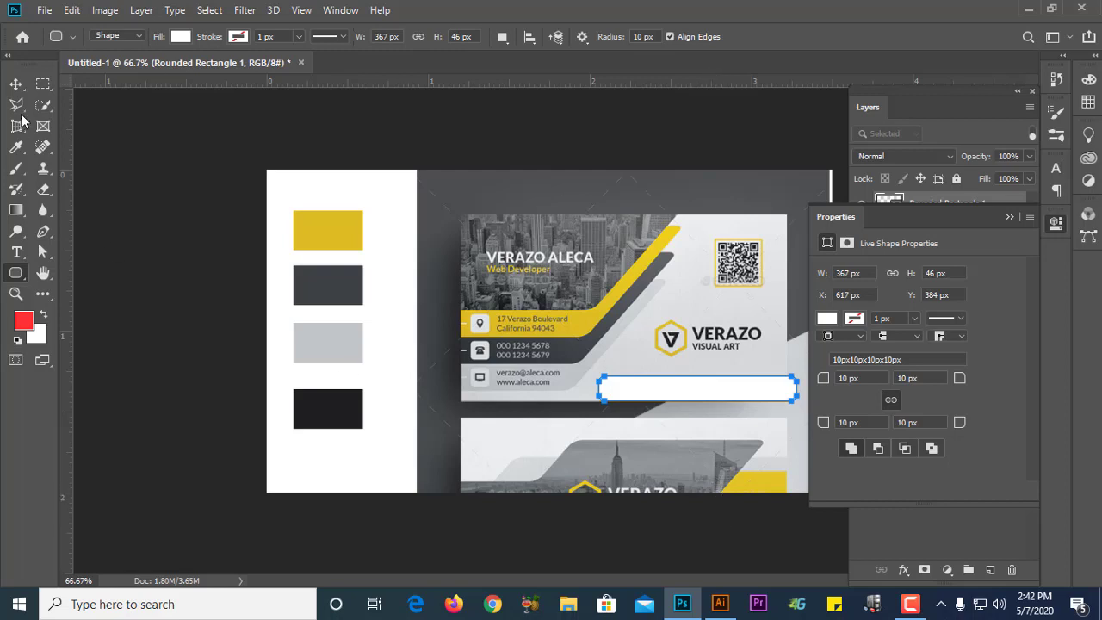
pyautogui.click(15, 83)
pyautogui.moveTo(667, 383); pyautogui.dragTo(676, 420)
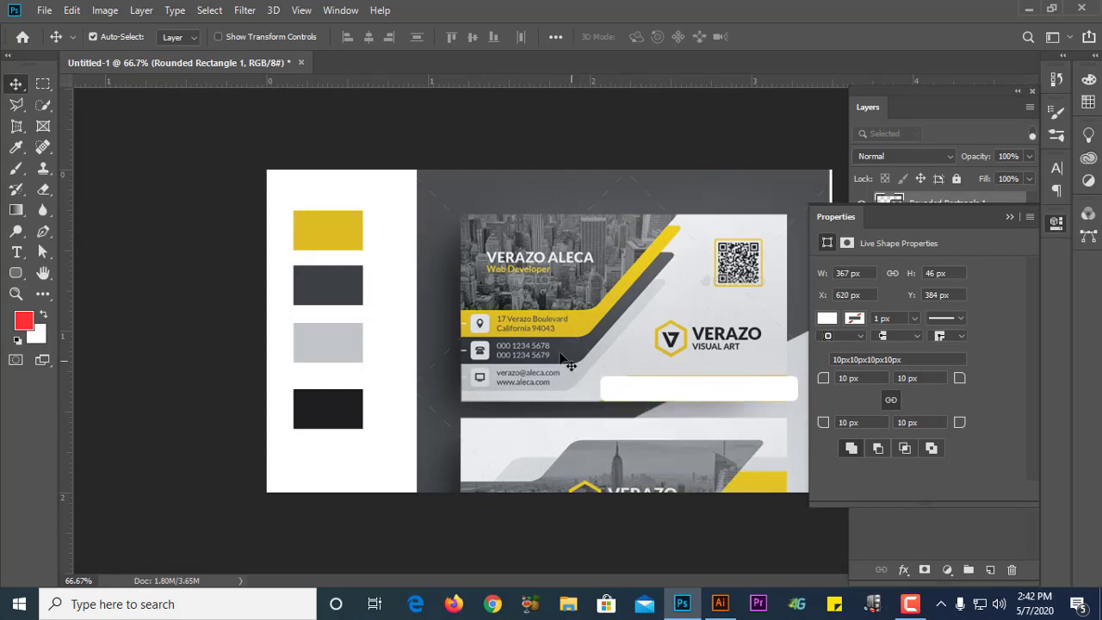
# Step: Enlarge the placed reference image to about 80.73% and position it so its upper card fills the canvas
pyautogui.click(608, 308)
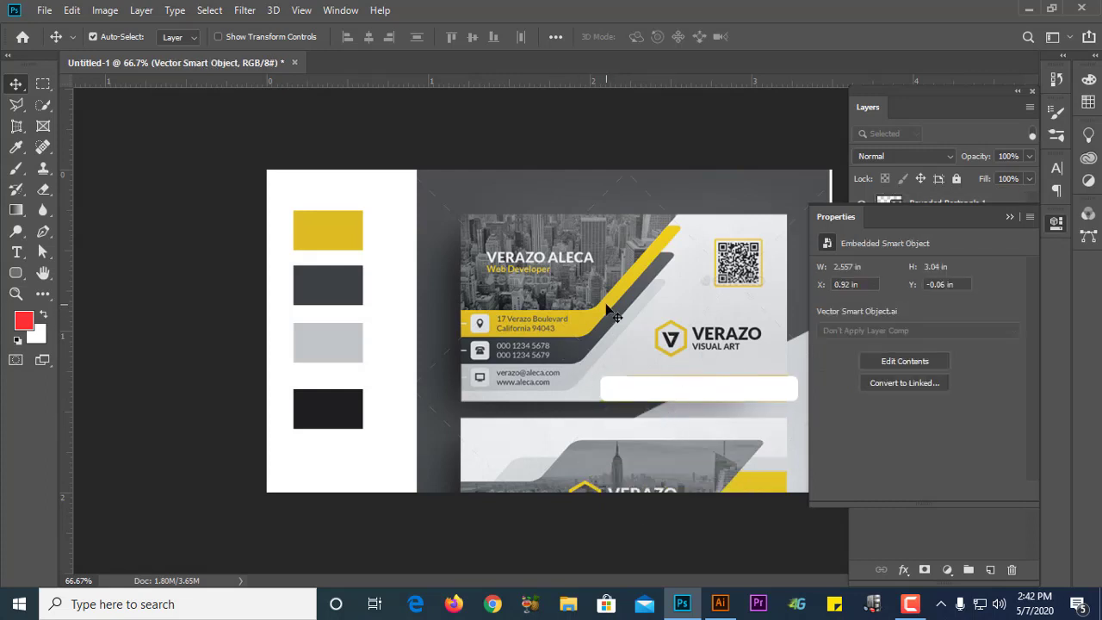
pyautogui.click(1009, 217)
pyautogui.press('ctrl')
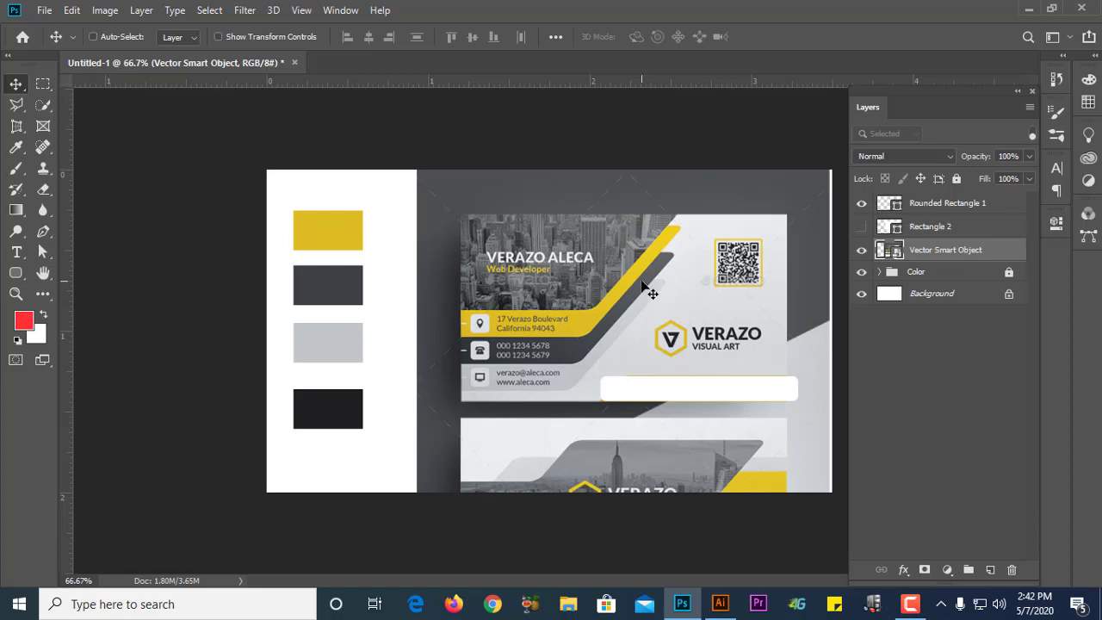
pyautogui.hotkey('ctrl', 't')
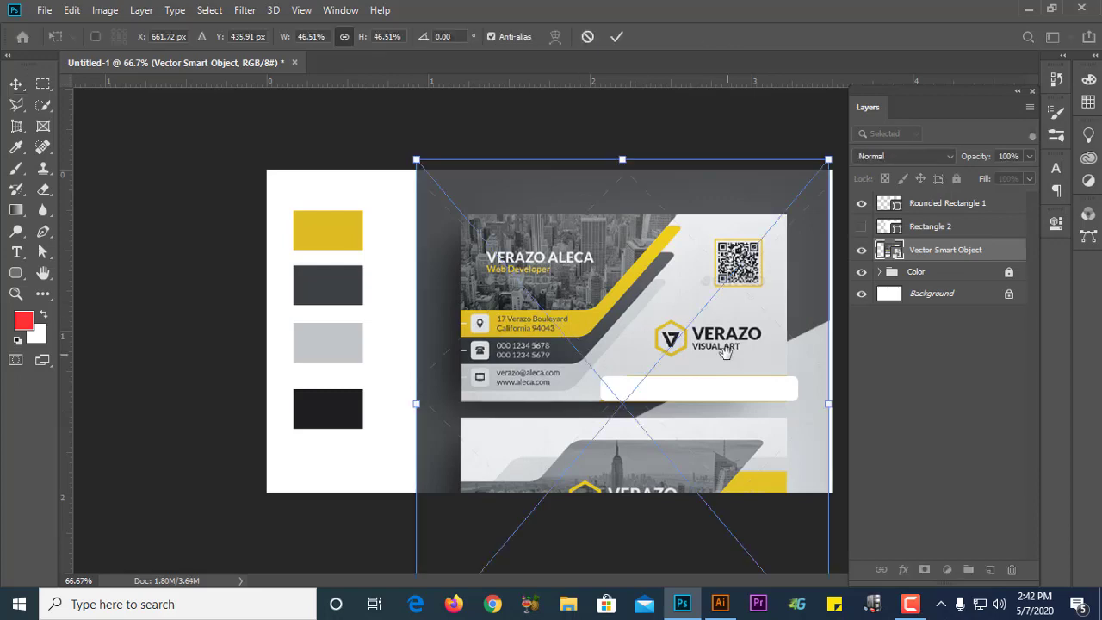
pyautogui.moveTo(829, 408); pyautogui.dragTo(981, 408)
pyautogui.moveTo(678, 302); pyautogui.dragTo(652, 350)
pyautogui.moveTo(666, 398); pyautogui.dragTo(650, 463)
pyautogui.hotkey('ctrl', 'z')
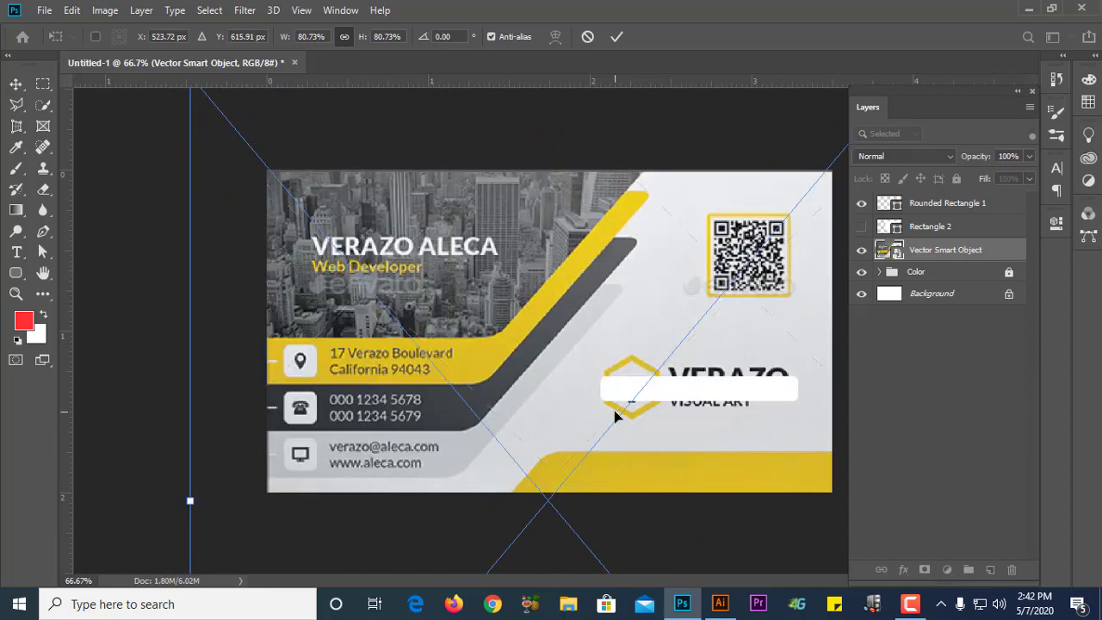
pyautogui.press('Return')
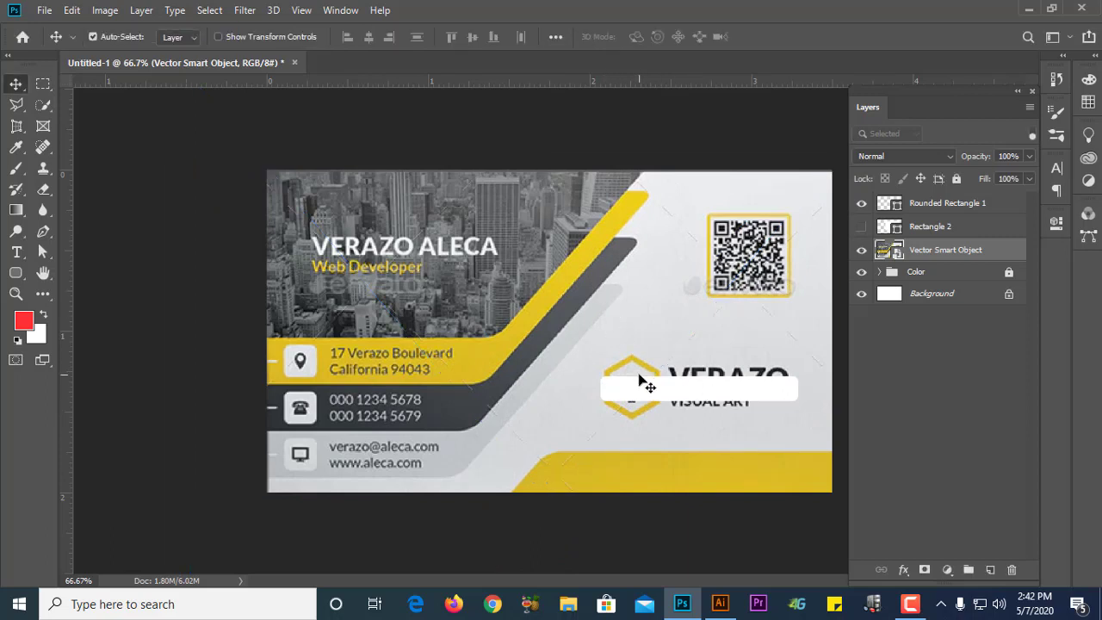
# Step: Move the rounded rectangle onto the enlarged yellow strip and stretch it to about 178% width and 246% height, past the card's edges
pyautogui.moveTo(694, 392); pyautogui.dragTo(650, 465)
pyautogui.hotkey('ctrl', 't')
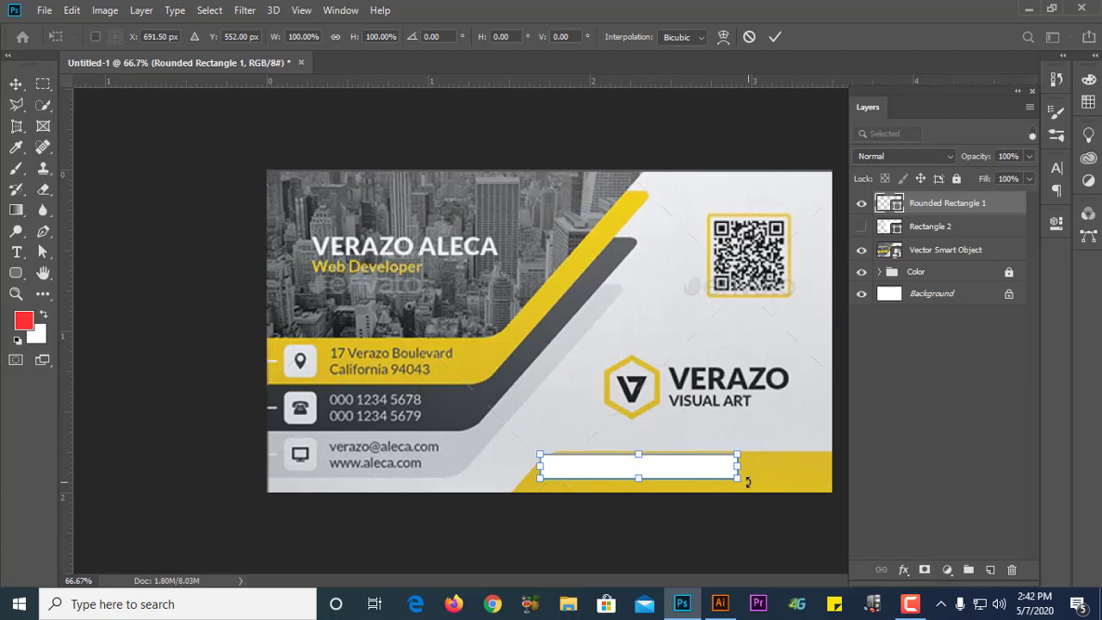
pyautogui.moveTo(747, 482); pyautogui.dragTo(849, 515)
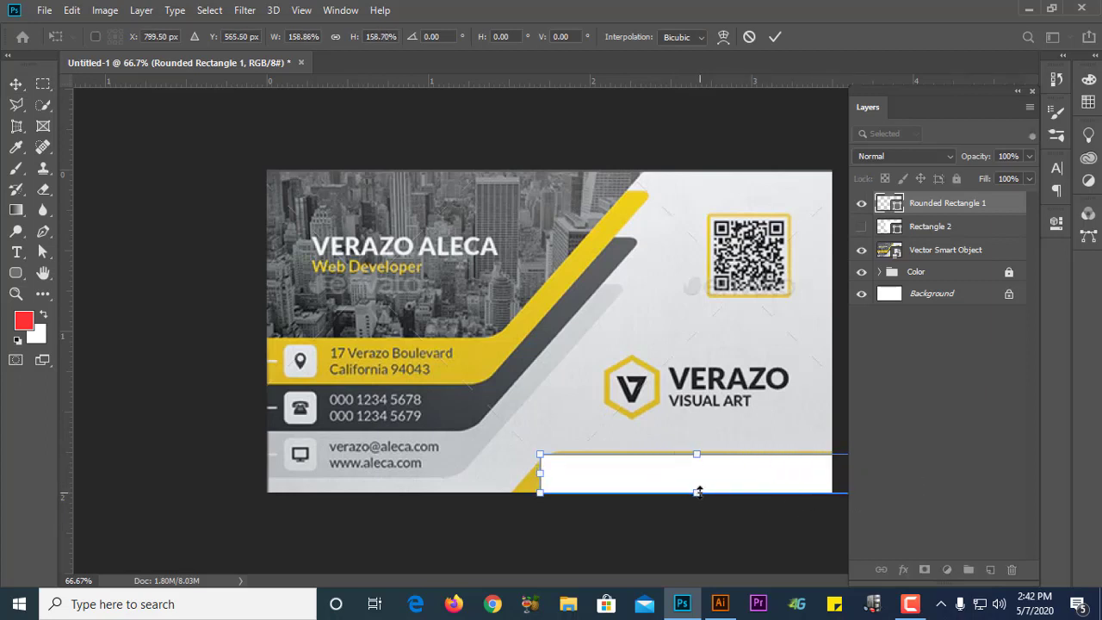
pyautogui.moveTo(698, 492); pyautogui.dragTo(696, 510)
pyautogui.moveTo(653, 477); pyautogui.dragTo(625, 474)
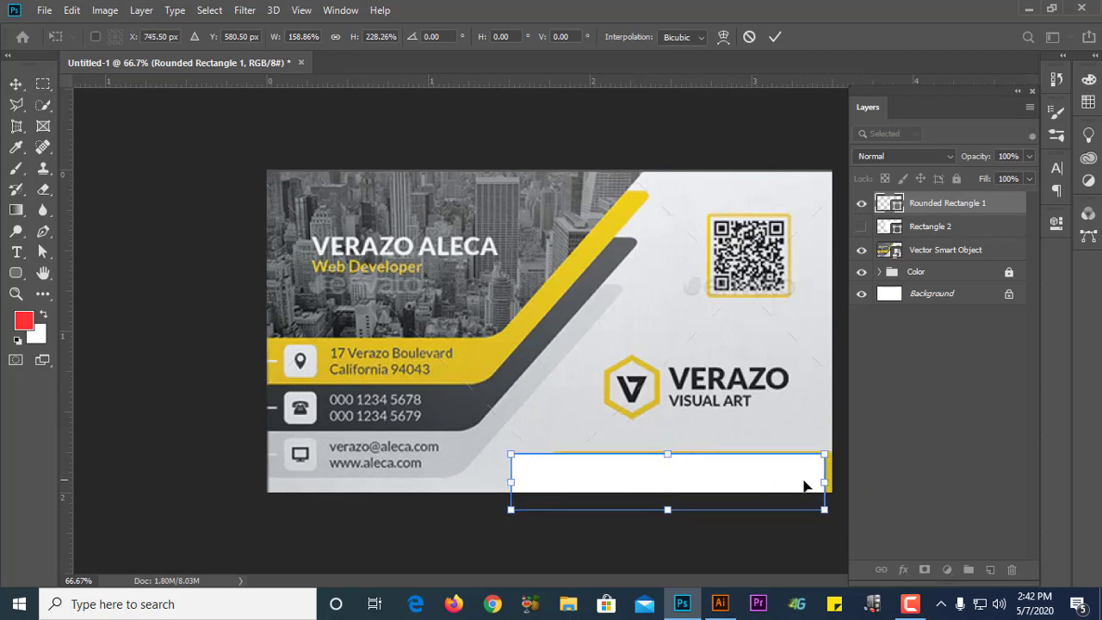
pyautogui.moveTo(823, 481); pyautogui.dragTo(863, 481)
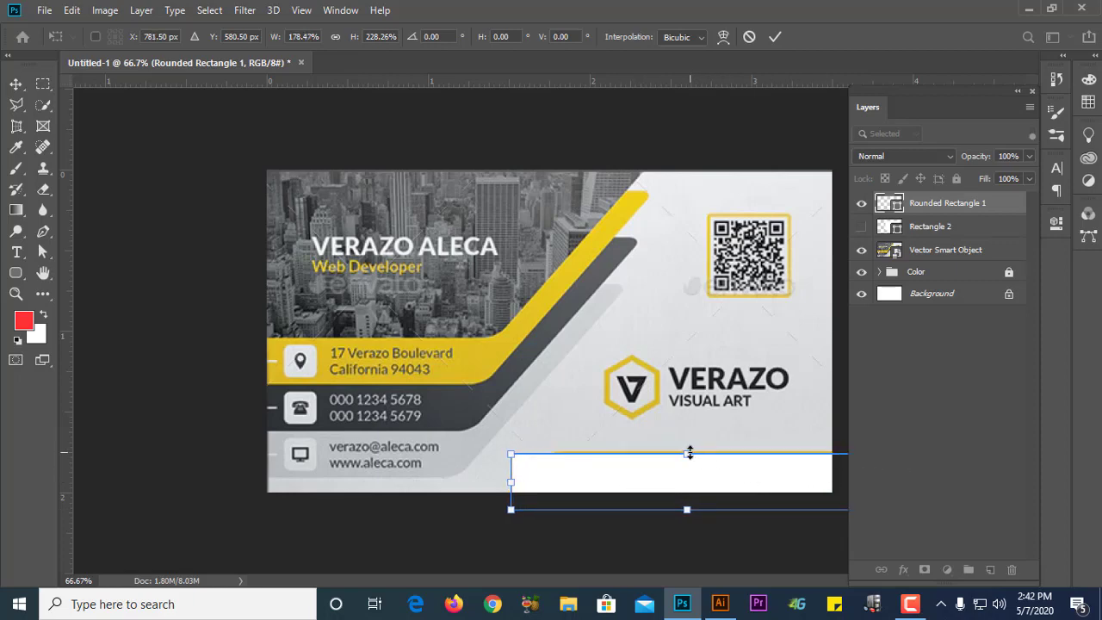
pyautogui.moveTo(690, 451); pyautogui.dragTo(692, 445)
pyautogui.scroll(3, 473, 463)
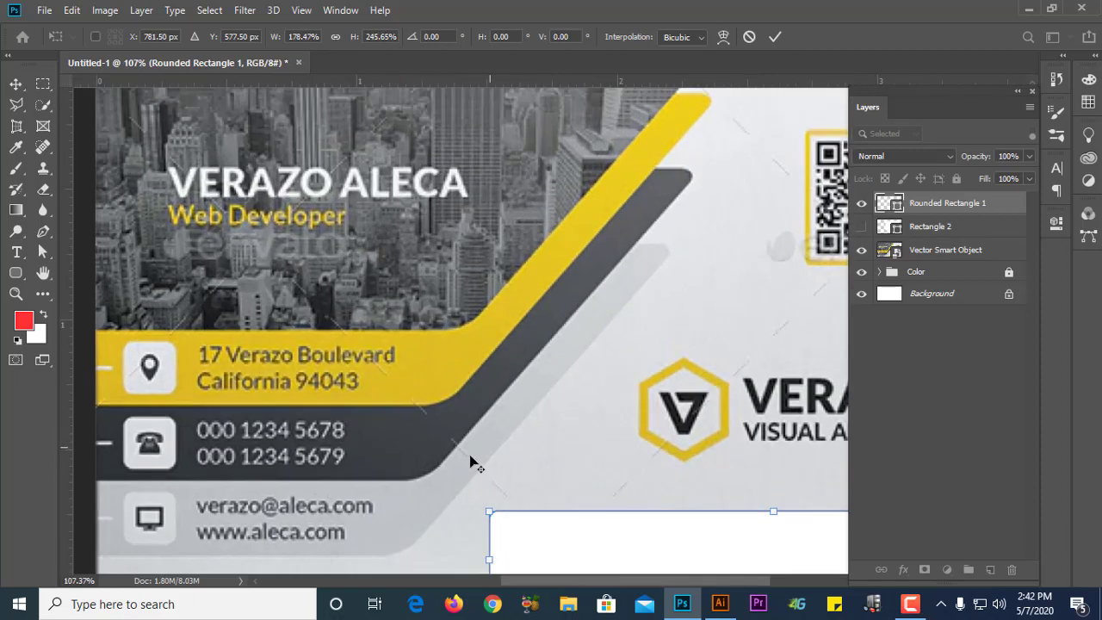
pyautogui.scroll(-3, 482, 438)
pyautogui.press('Return')
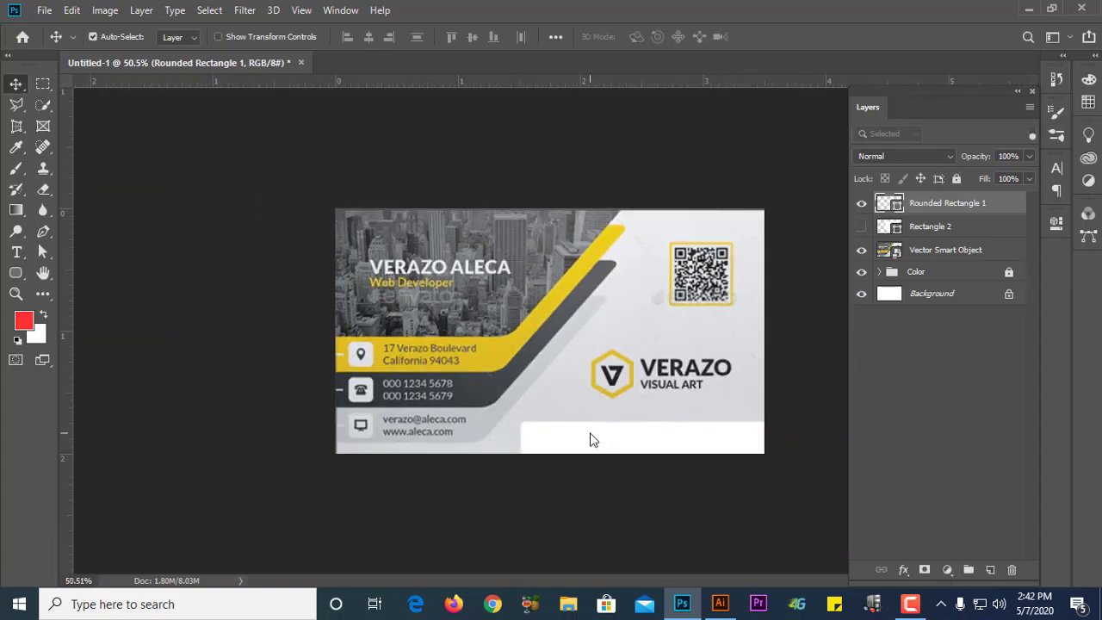
pyautogui.scroll(1, 578, 442)
pyautogui.scroll(-2, 532, 477)
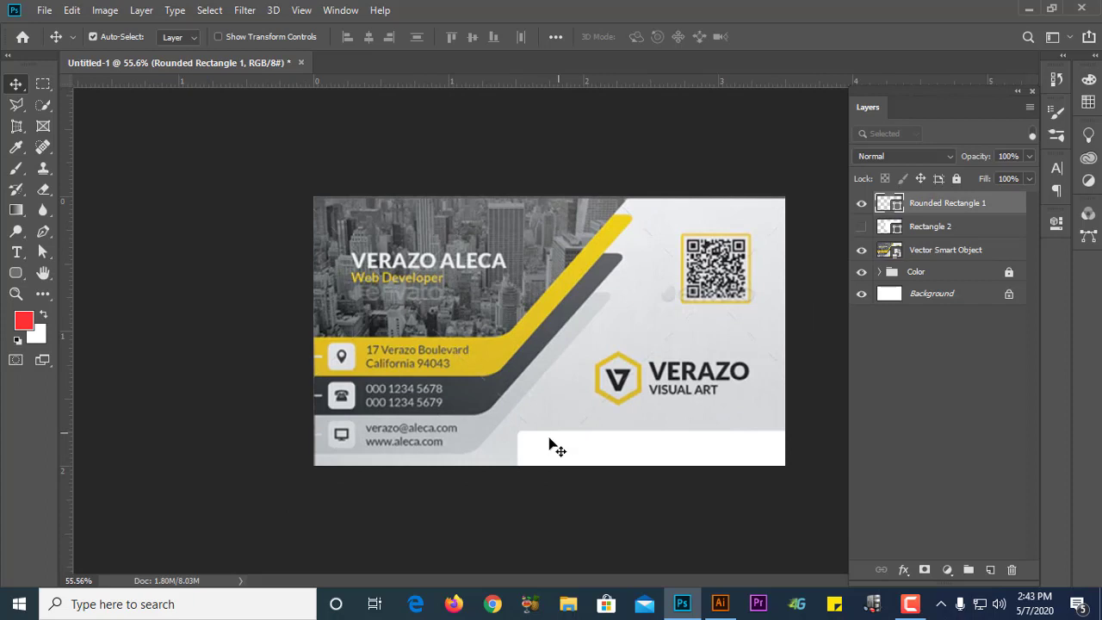
pyautogui.hotkey('ctrl', 't')
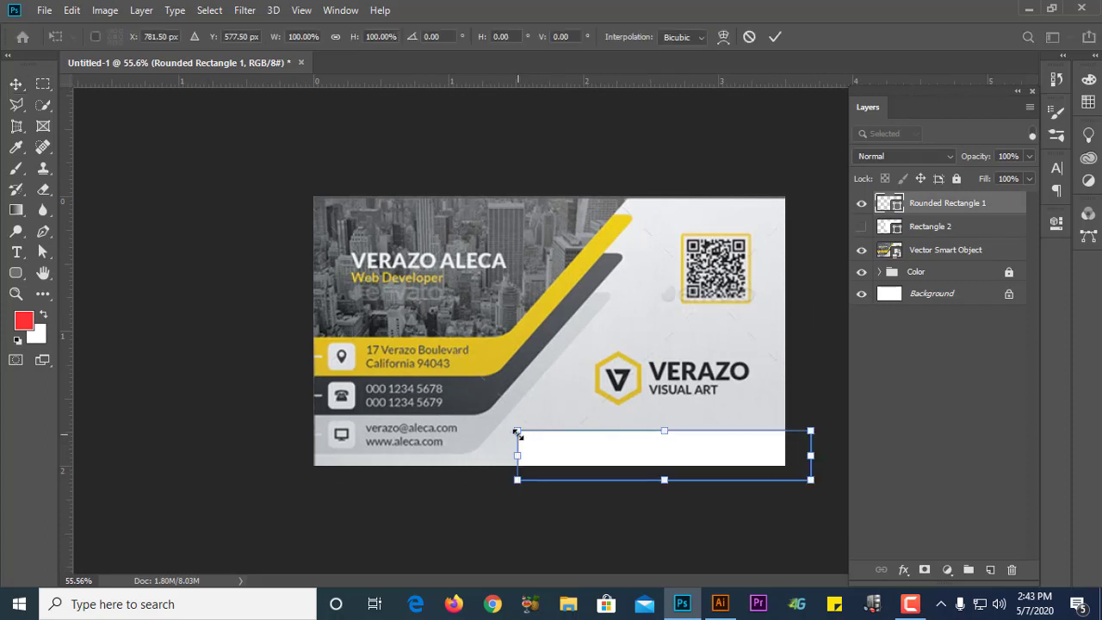
pyautogui.rightClick(516, 430)
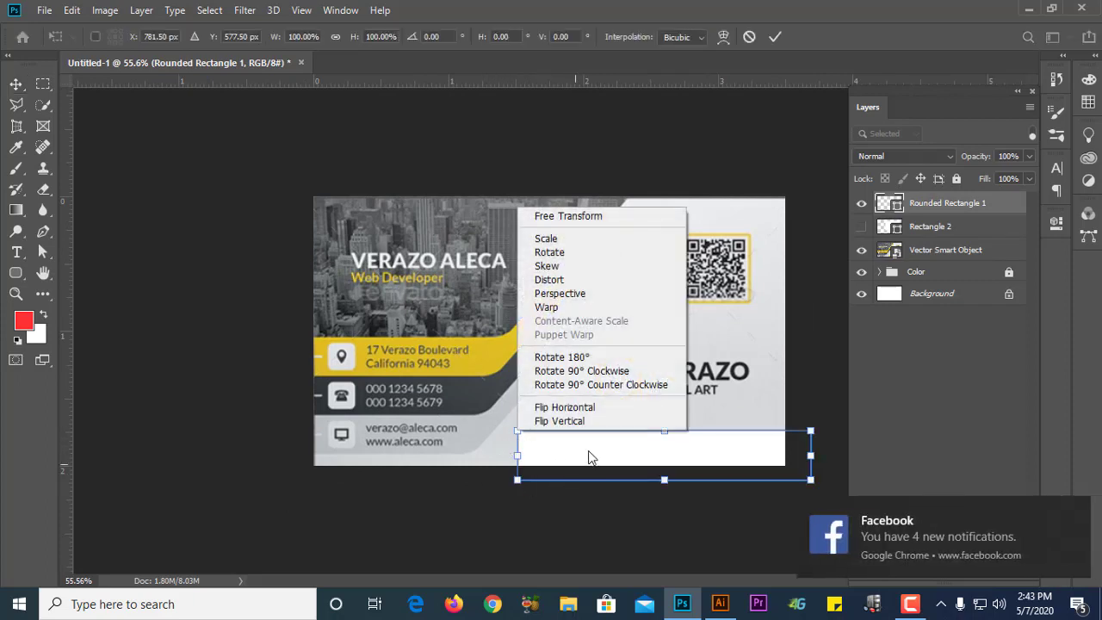
pyautogui.click(693, 457)
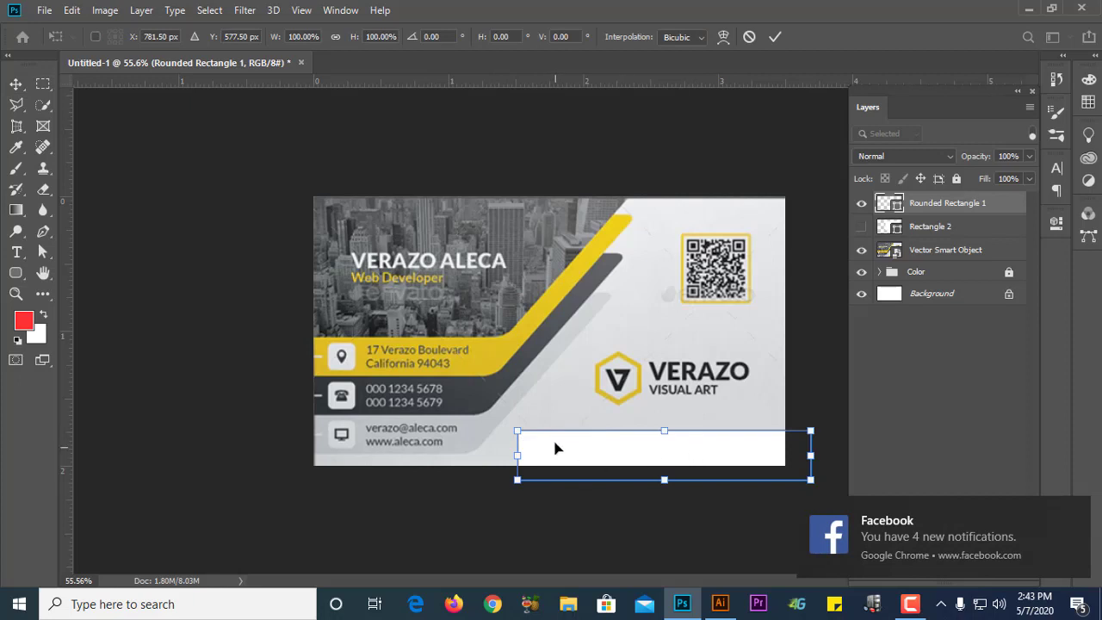
pyautogui.press('Return')
# Step: Try to slant the rounded rectangle's left side by moving its upper-left corner anchors right along the yellow strip with Direct Selection
pyautogui.press('a')
pyautogui.hotkey('ctrl', '+')
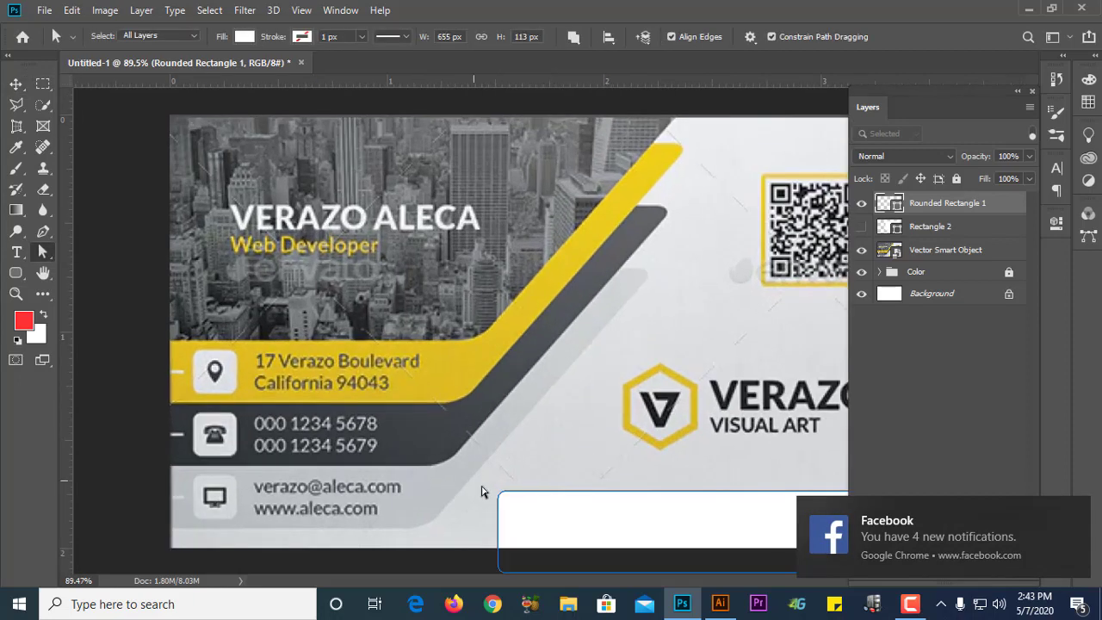
pyautogui.click(504, 487)
pyautogui.click(505, 495)
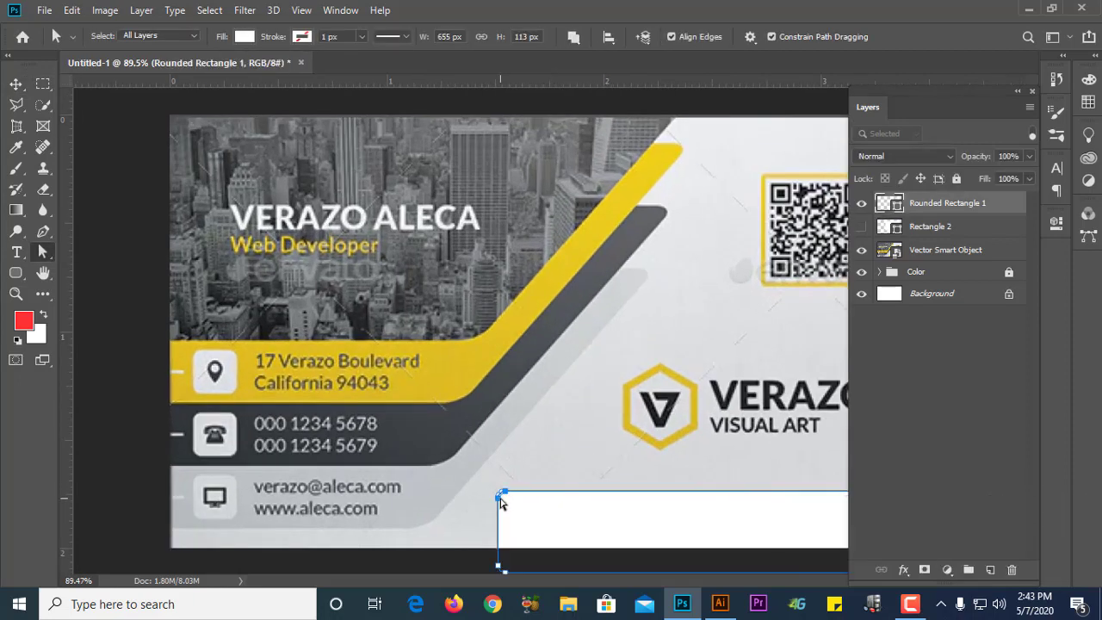
pyautogui.scroll(7, 506, 506)
pyautogui.scroll(-6, 433, 418)
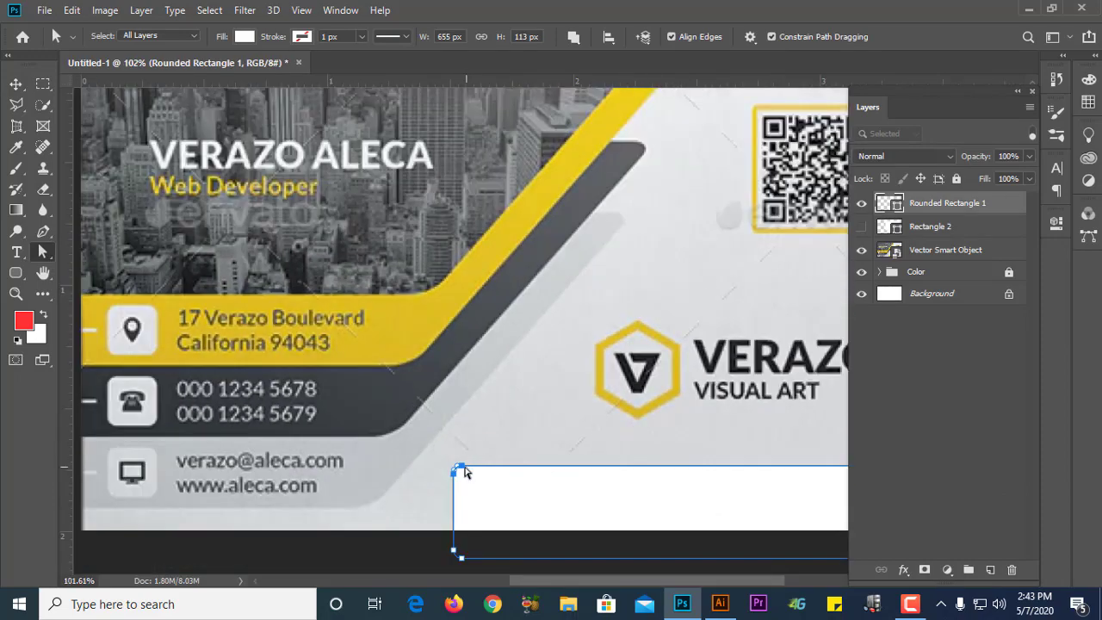
pyautogui.moveTo(461, 470); pyautogui.dragTo(528, 466)
pyautogui.scroll(5, 528, 466)
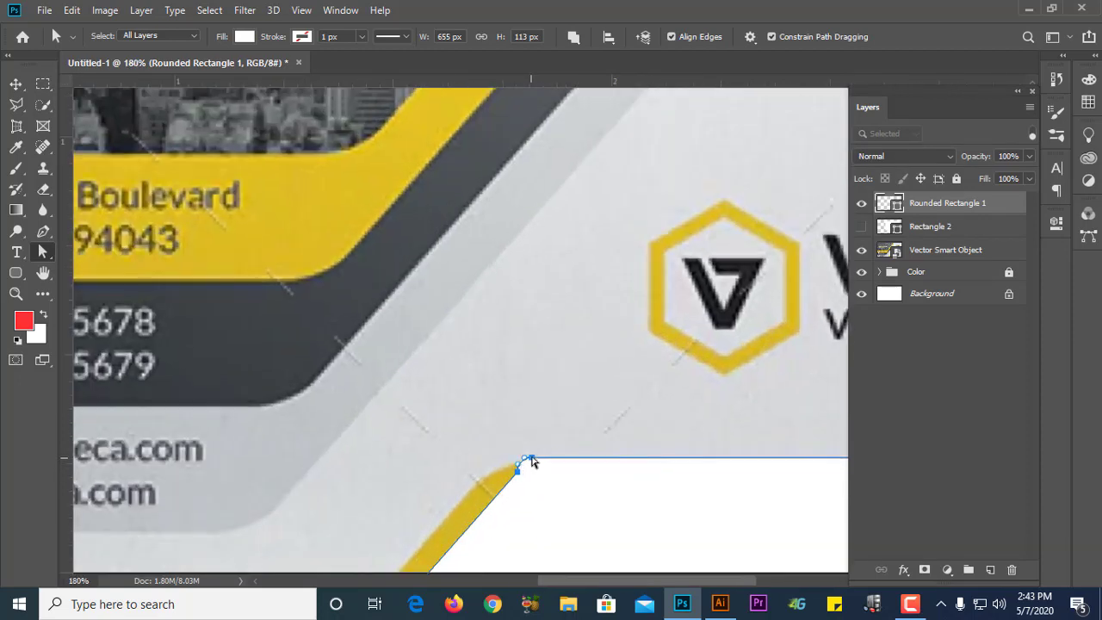
# Step: Try to smooth the rounded rectangle's upper-left corner curve by adjusting its individual anchors and direction handles
pyautogui.scroll(8, 522, 472)
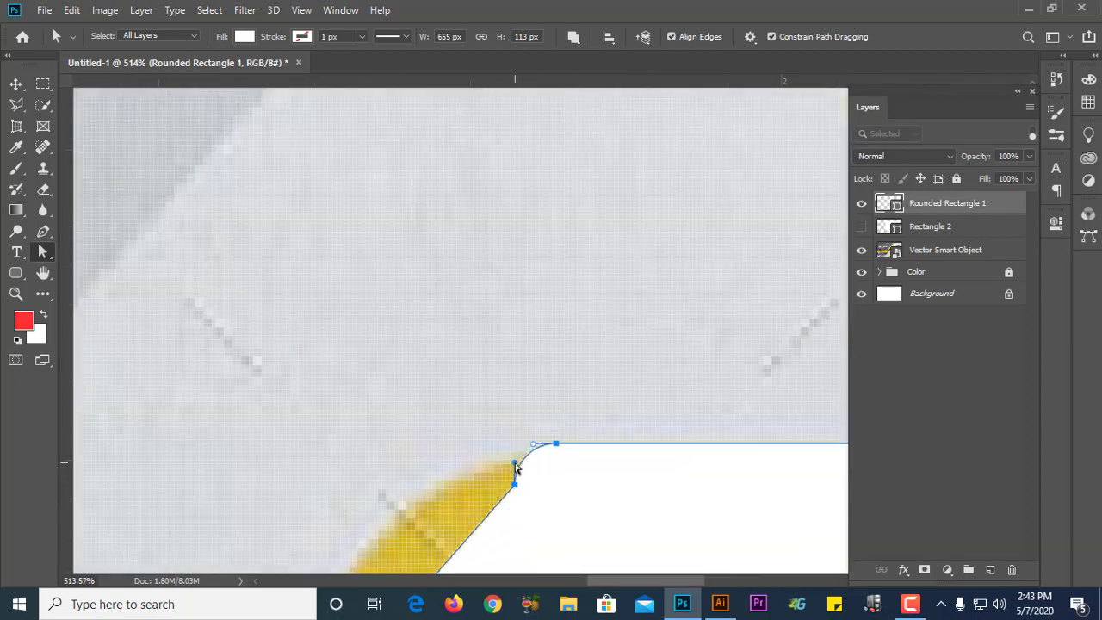
pyautogui.click(522, 468)
pyautogui.moveTo(523, 467); pyautogui.dragTo(582, 447)
pyautogui.hotkey('ctrl', 'z')
pyautogui.doubleClick(558, 447)
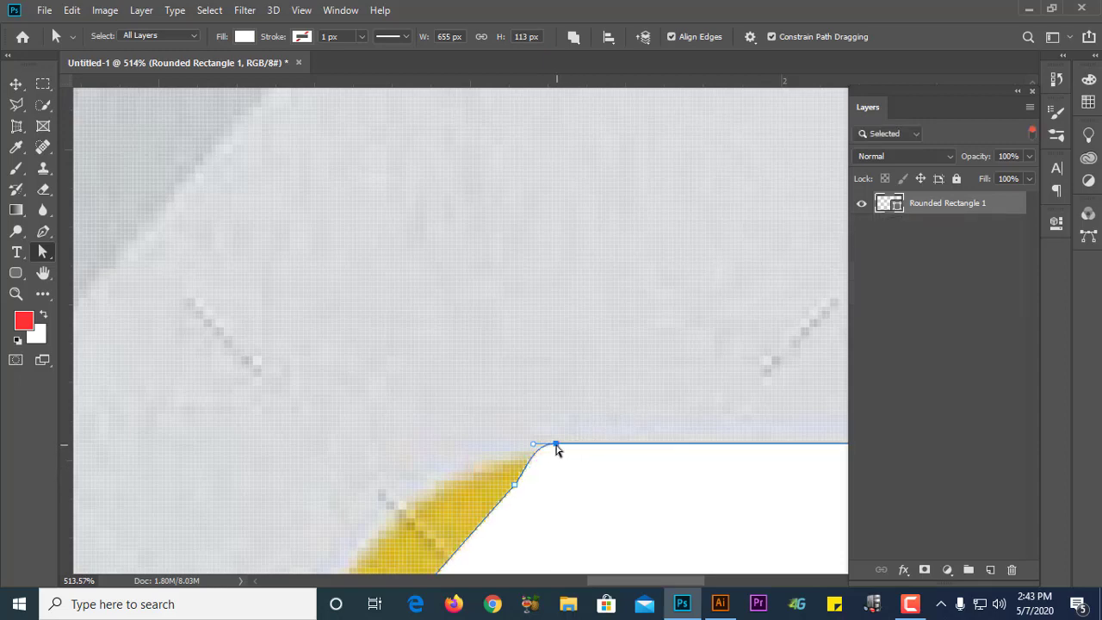
pyautogui.moveTo(556, 446); pyautogui.dragTo(574, 446)
pyautogui.scroll(-5, 500, 362)
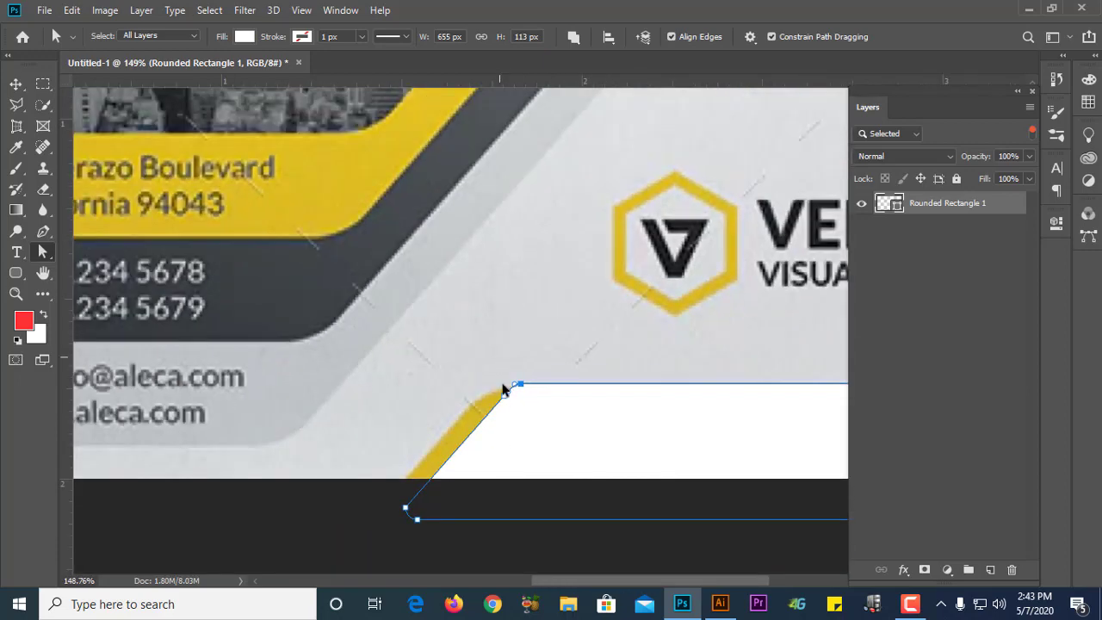
# Step: Delete the rounded rectangle covering the yellow strip at the card's bottom edge
pyautogui.click(360, 505)
pyautogui.scroll(-3, 516, 407)
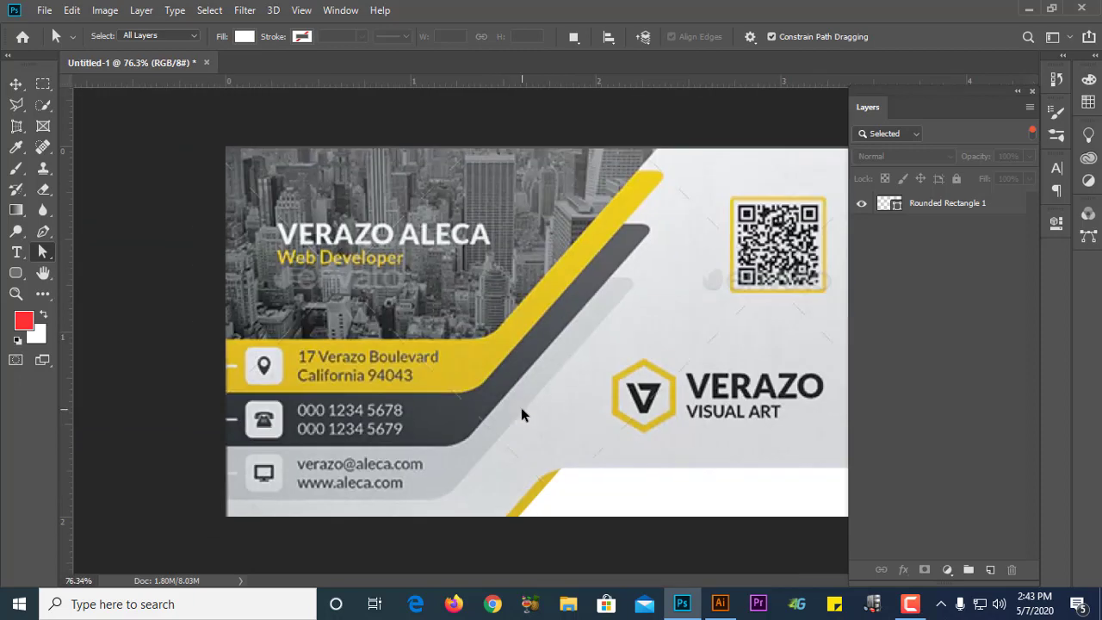
pyautogui.click(566, 493)
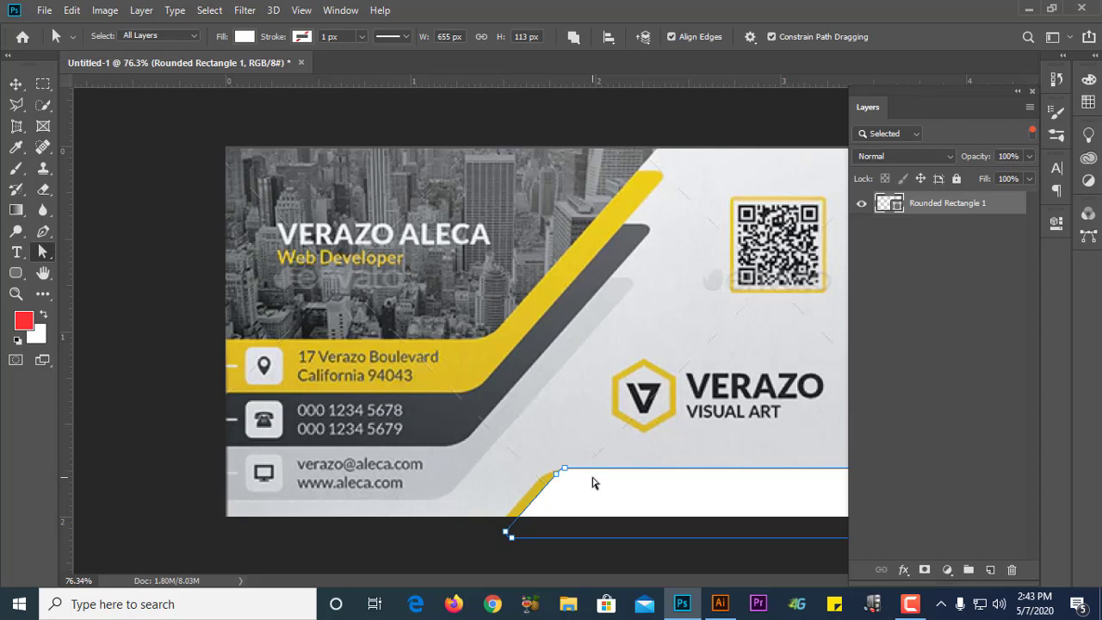
pyautogui.press('Delete')
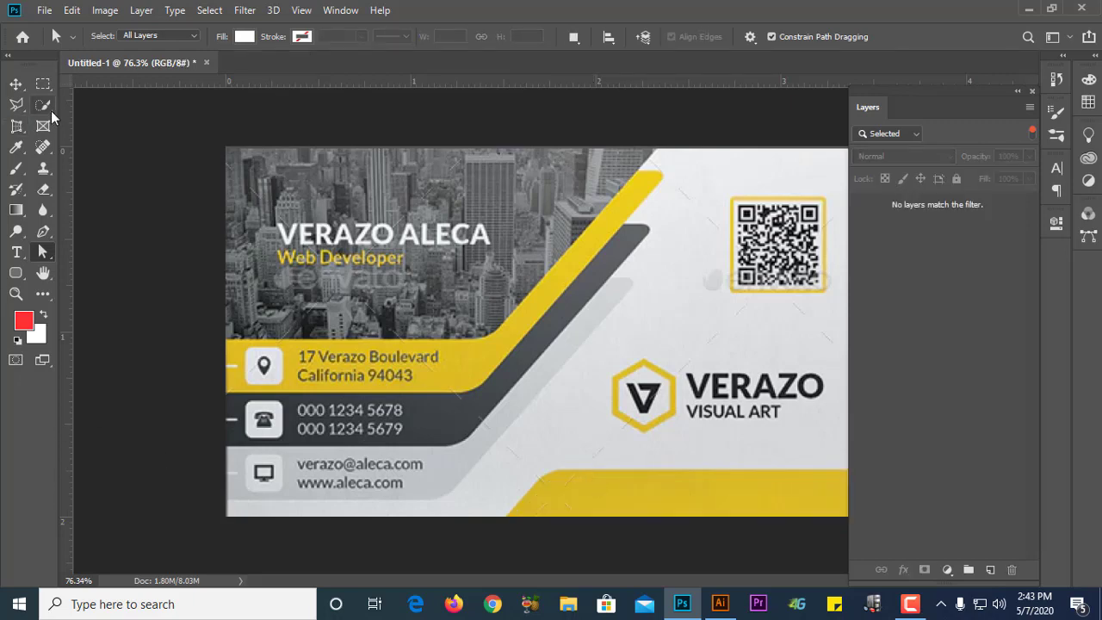
# Step: Set up the Pen tool in Shape mode with a yellow fill
pyautogui.click(43, 231)
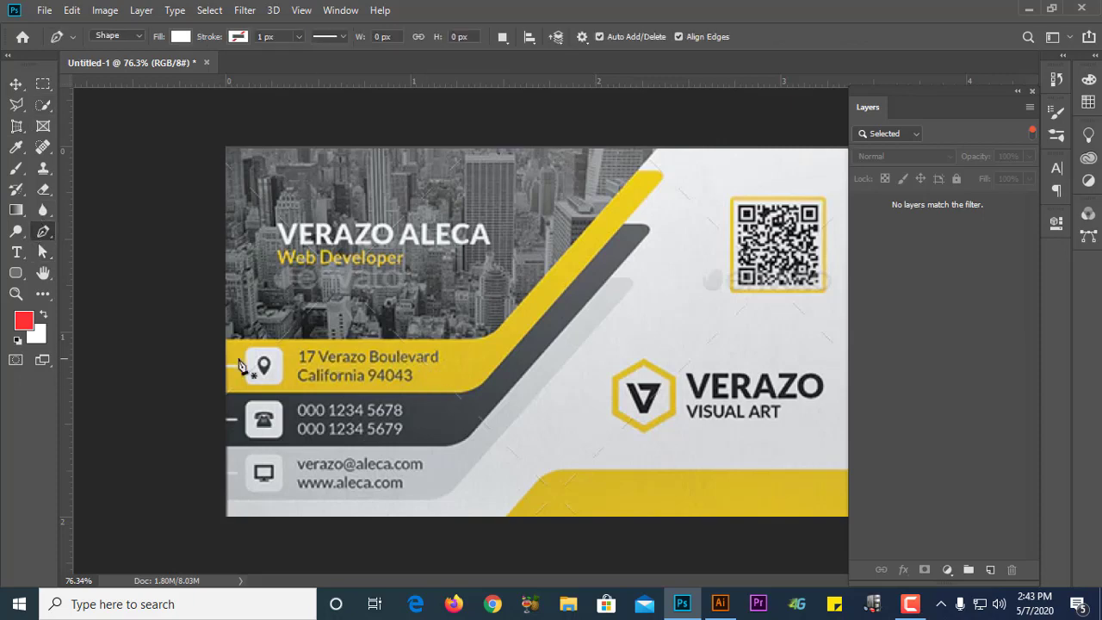
pyautogui.click(114, 35)
pyautogui.click(115, 50)
pyautogui.click(181, 39)
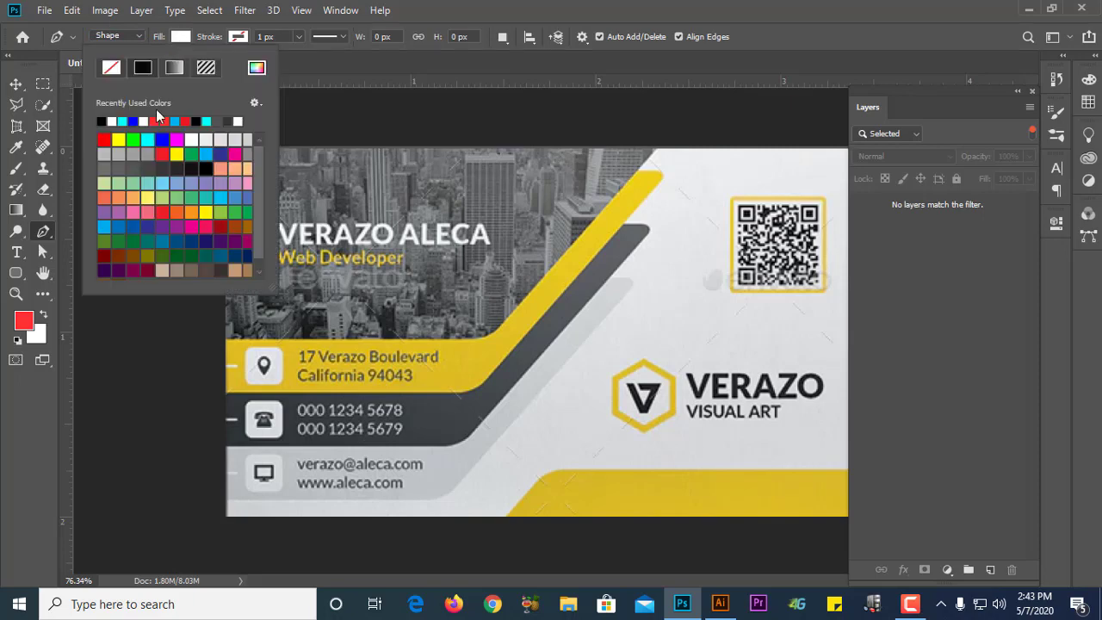
pyautogui.doubleClick(177, 154)
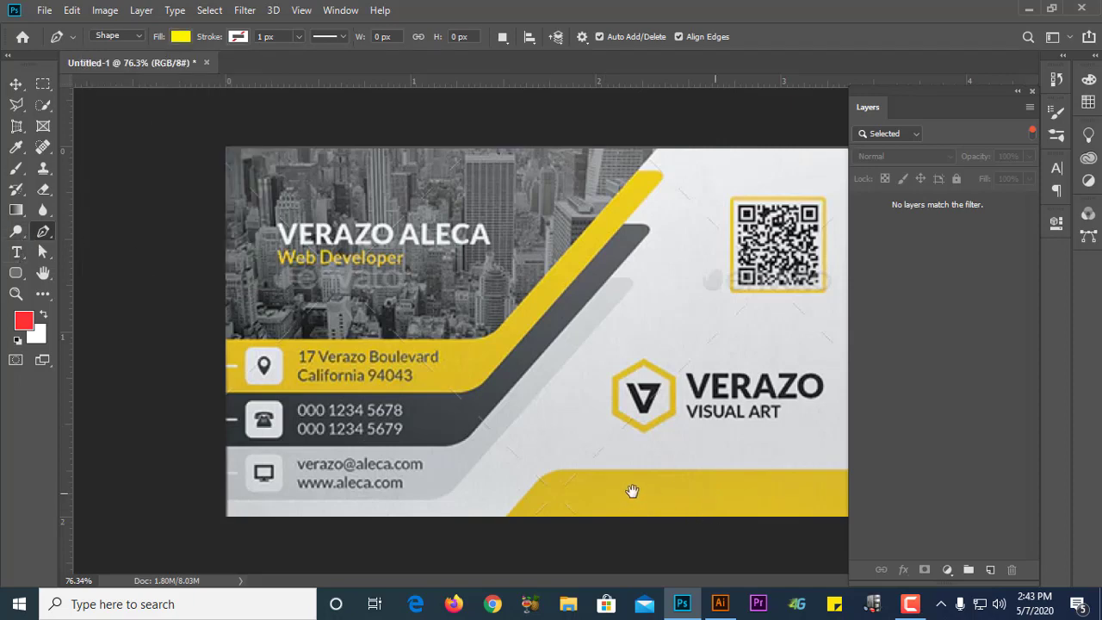
# Step: Trace the slanted left edge and curved upper-left corner of the bottom yellow strip with the Pen tool
pyautogui.click(501, 522)
pyautogui.scroll(2, 534, 512)
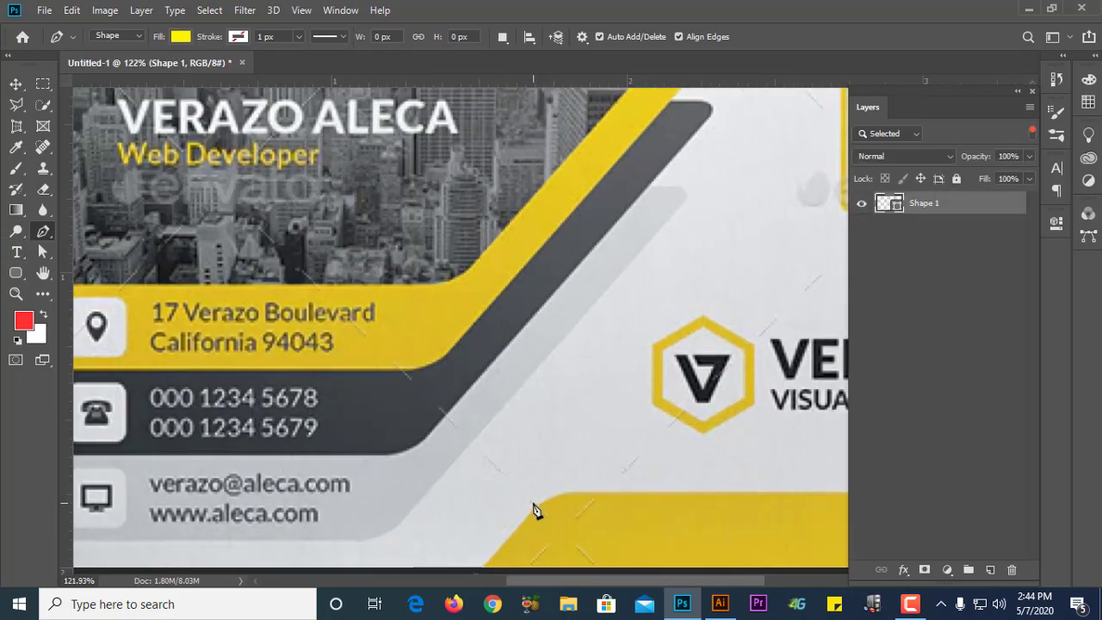
pyautogui.scroll(-2, 541, 511)
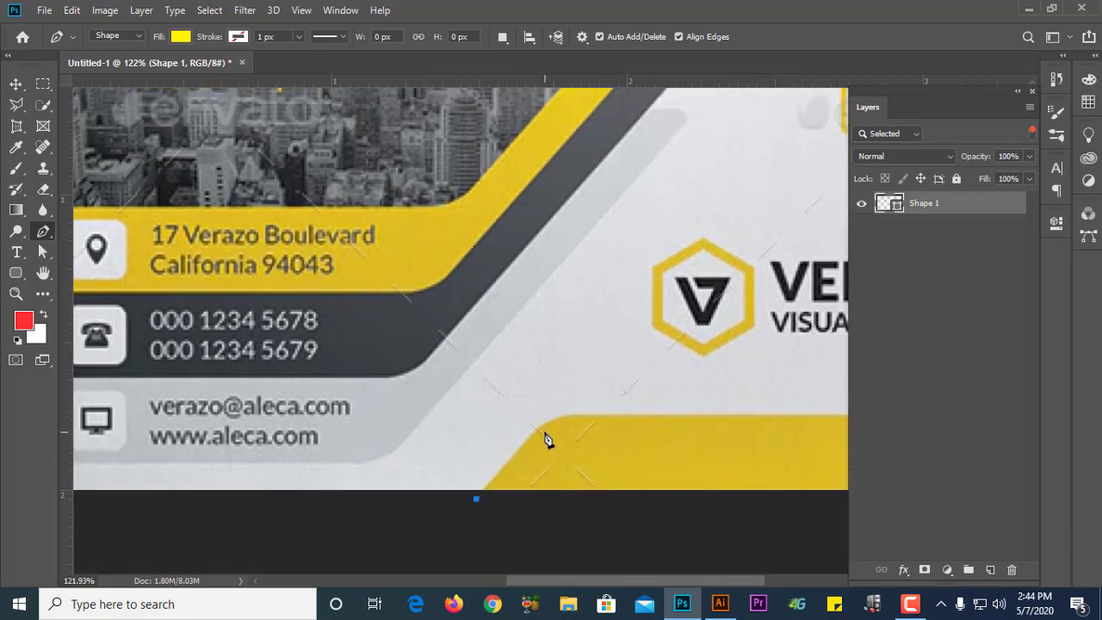
pyautogui.moveTo(526, 441); pyautogui.dragTo(547, 417)
pyautogui.moveTo(667, 435); pyautogui.dragTo(460, 428)
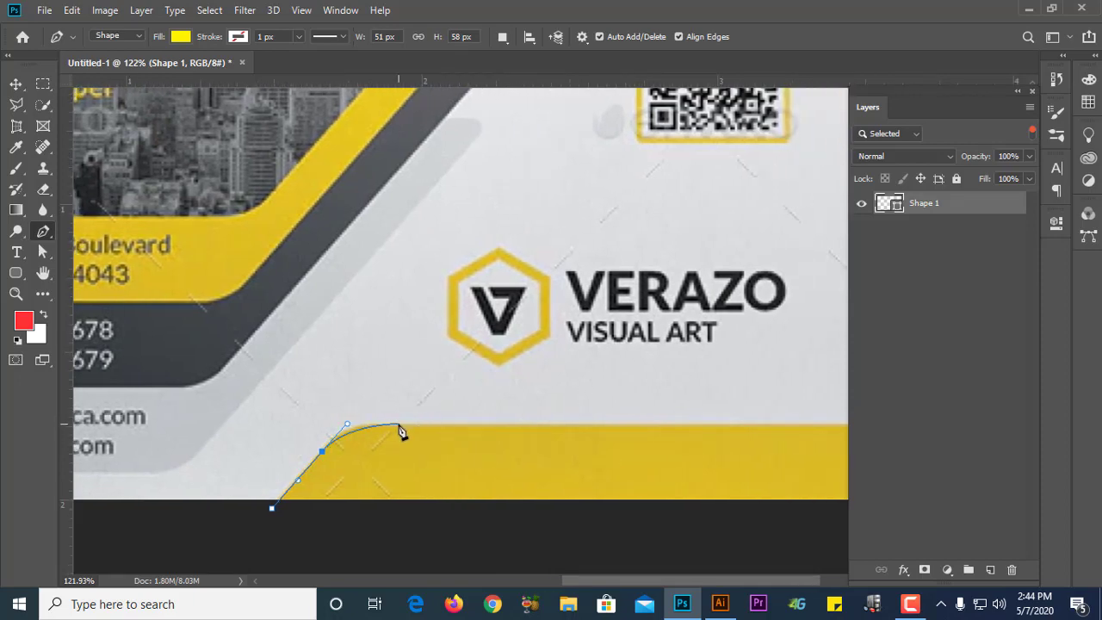
pyautogui.moveTo(398, 427); pyautogui.dragTo(441, 425)
# Step: Dock the floating Layers panel beside the canvas
pyautogui.scroll(-3, 440, 426)
pyautogui.moveTo(175, 353); pyautogui.dragTo(352, 426)
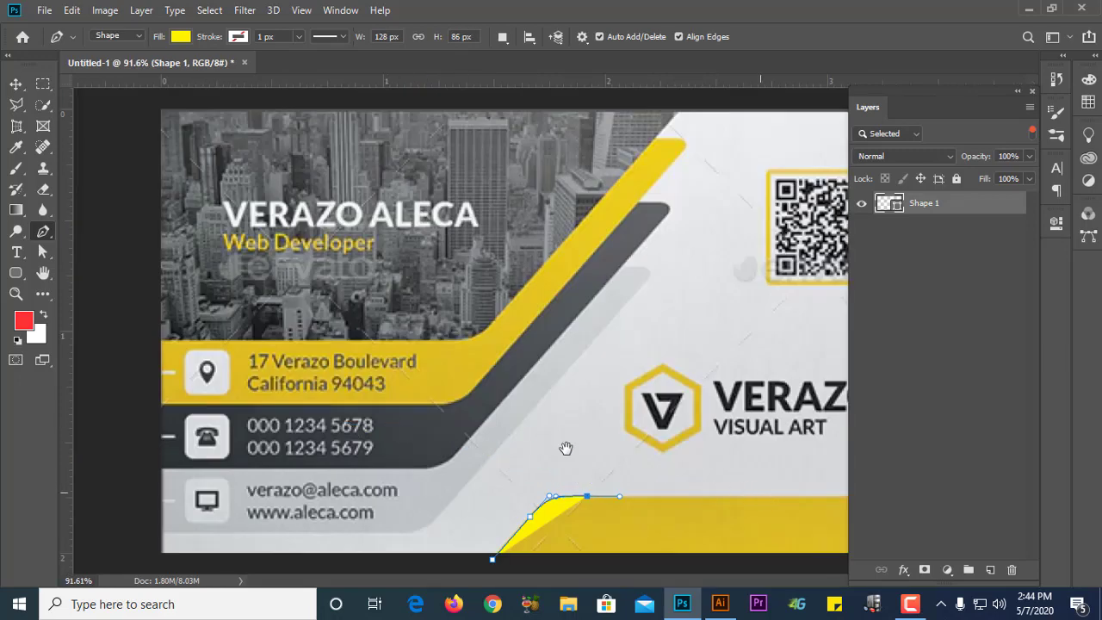
pyautogui.scroll(1, 581, 464)
pyautogui.scroll(1, 581, 464)
pyautogui.moveTo(696, 464); pyautogui.dragTo(580, 445)
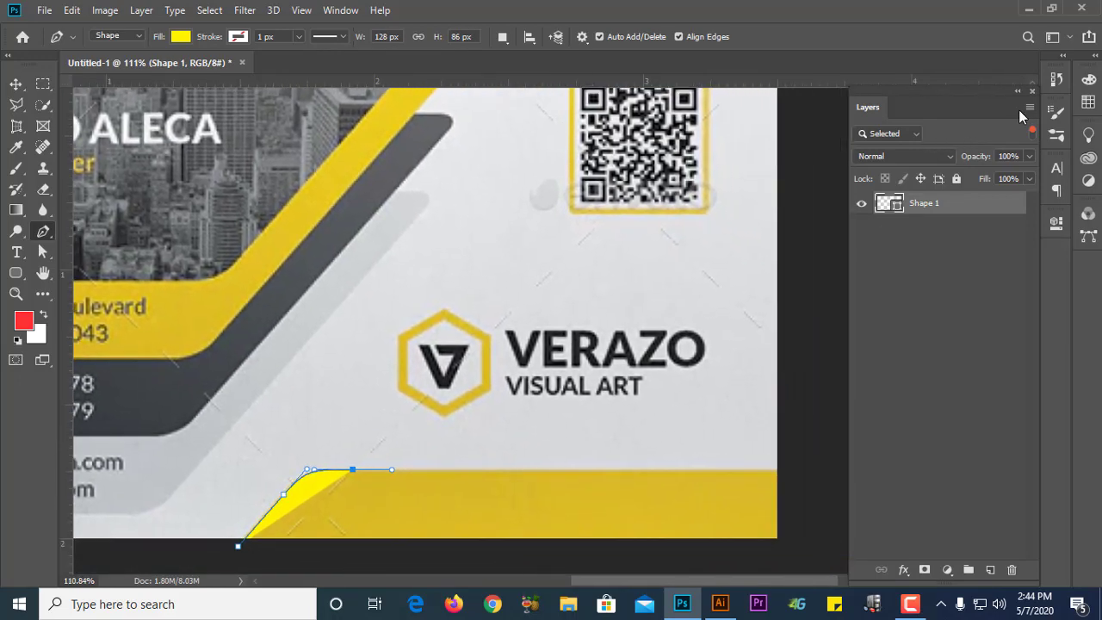
pyautogui.moveTo(1025, 102); pyautogui.dragTo(1033, 71)
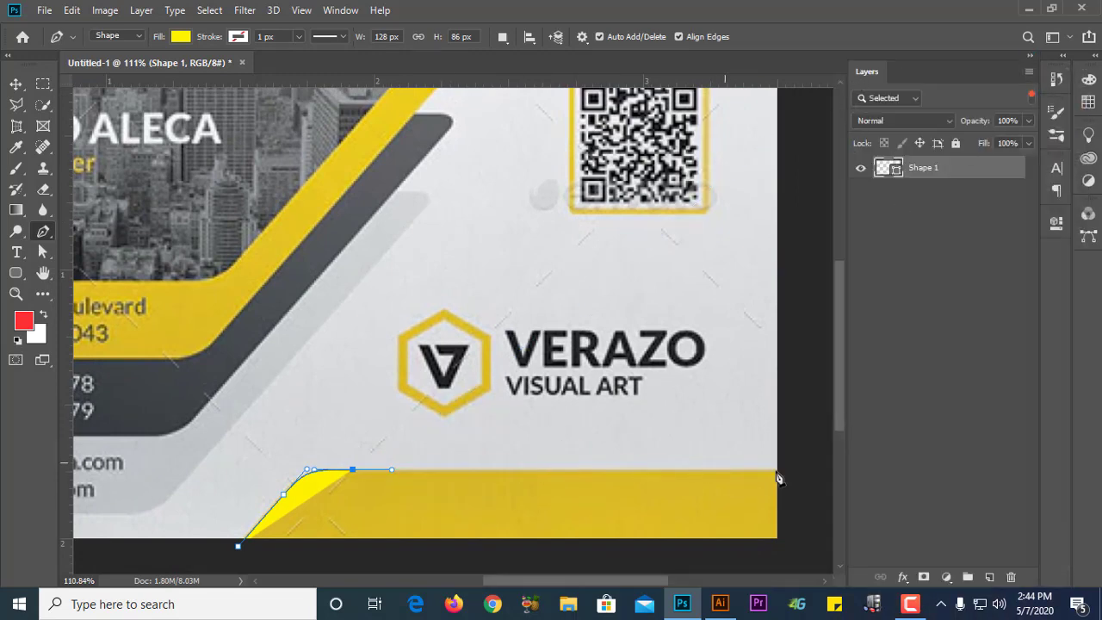
# Step: Extend the yellow strip shape past the card's right and bottom edges and close its path at about 623 by 95 px
pyautogui.click(795, 469)
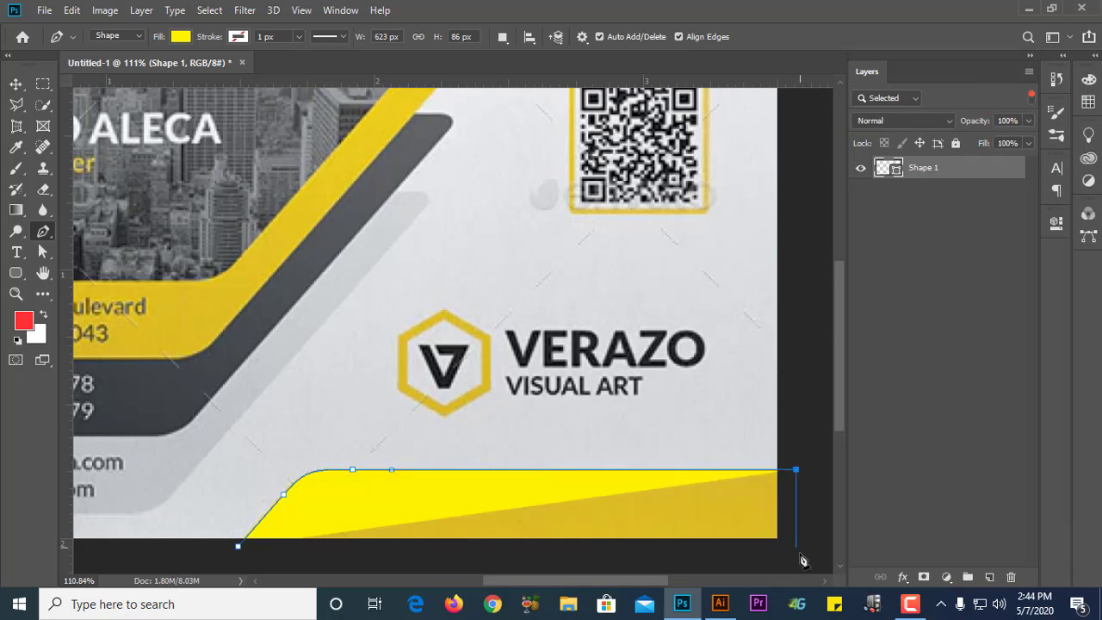
pyautogui.click(796, 553)
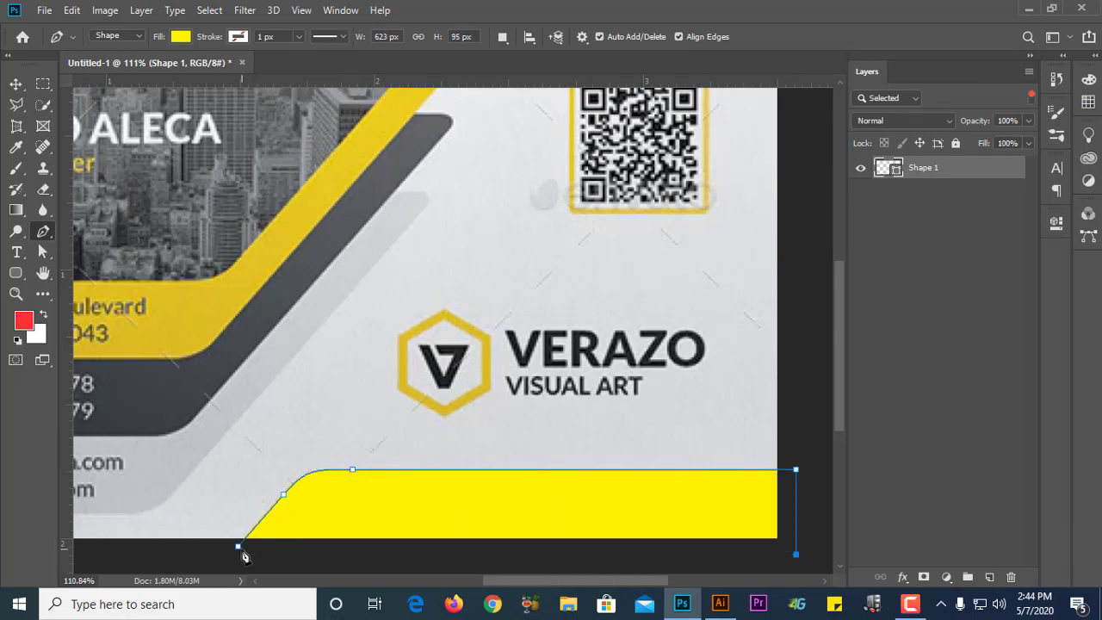
pyautogui.click(240, 548)
pyautogui.scroll(-1, 737, 413)
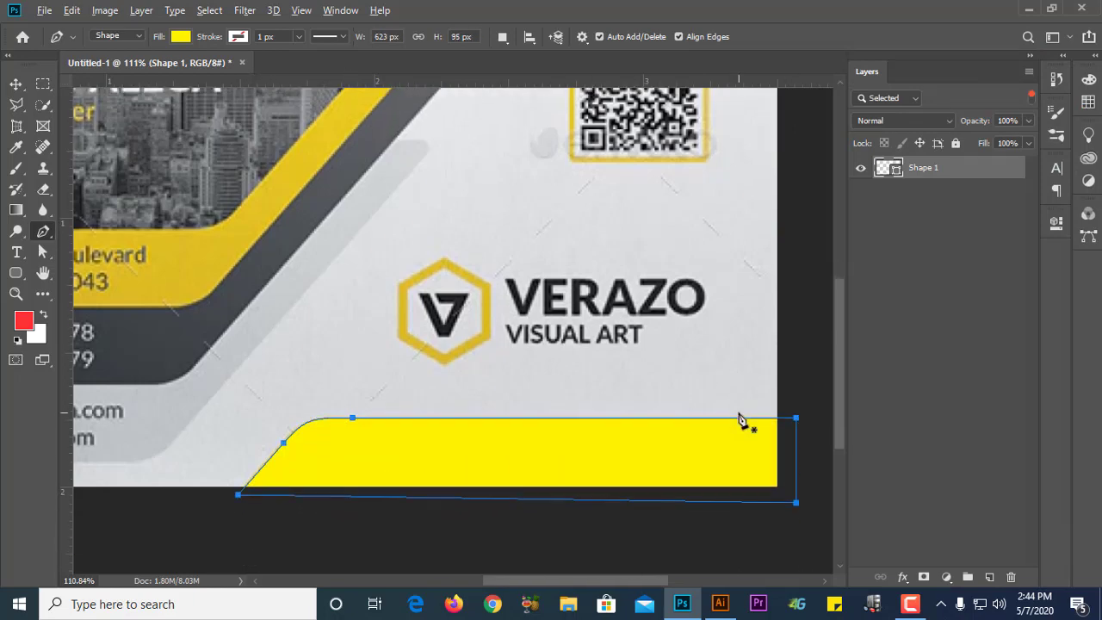
pyautogui.scroll(-3, 741, 414)
pyautogui.press('a')
pyautogui.scroll(-2, 800, 418)
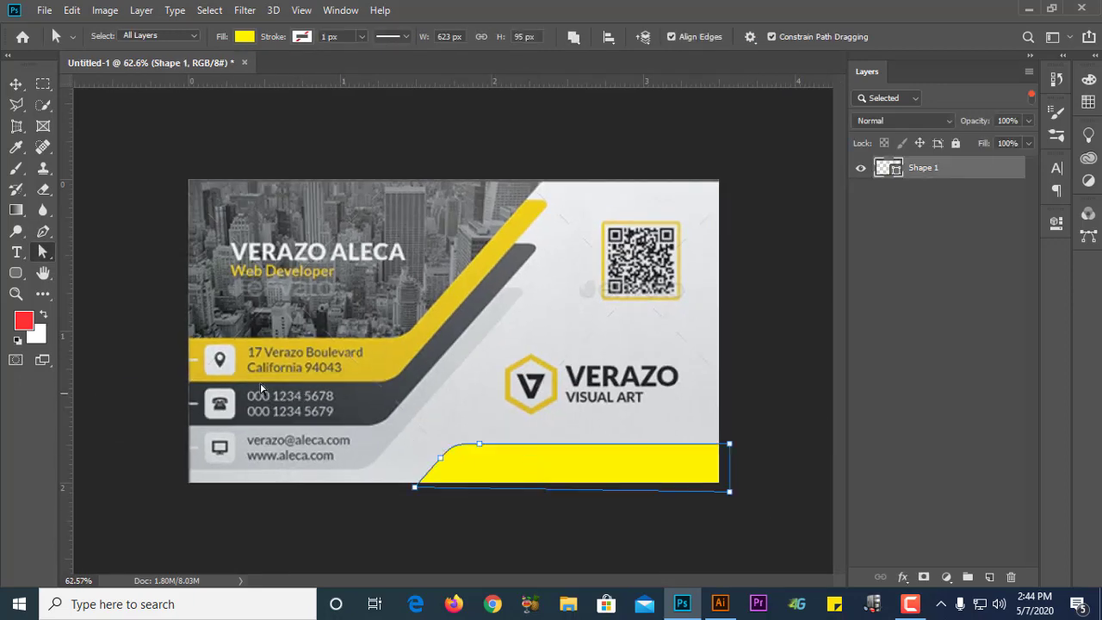
# Step: Start a second Pen shape along the light grey band's lower edge and curve it around the bend onto the slanted part
pyautogui.click(43, 231)
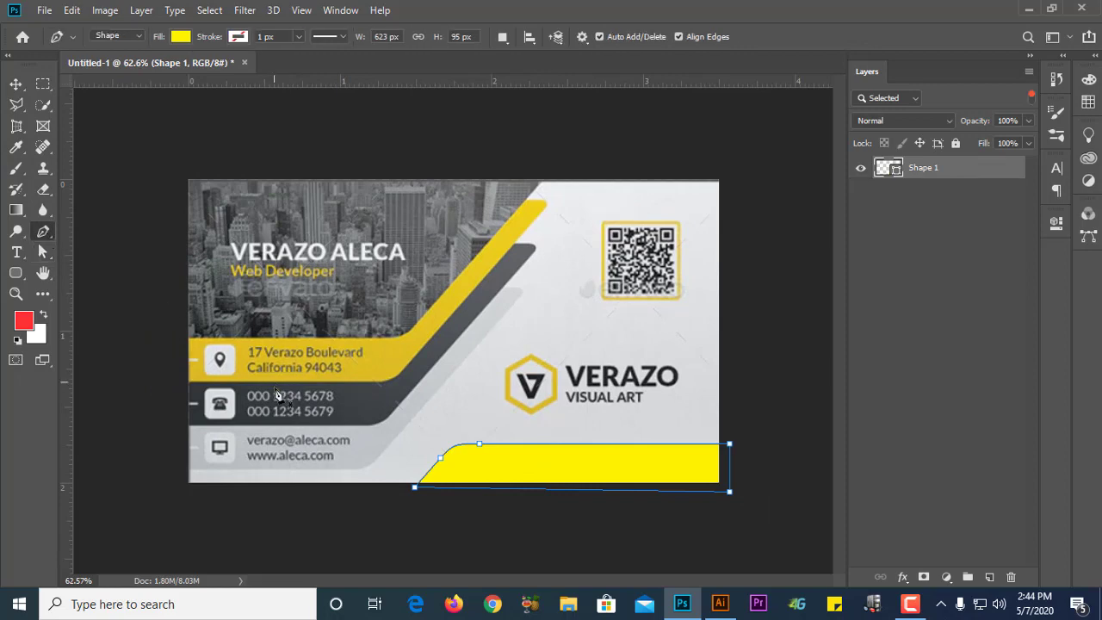
pyautogui.scroll(1, 207, 474)
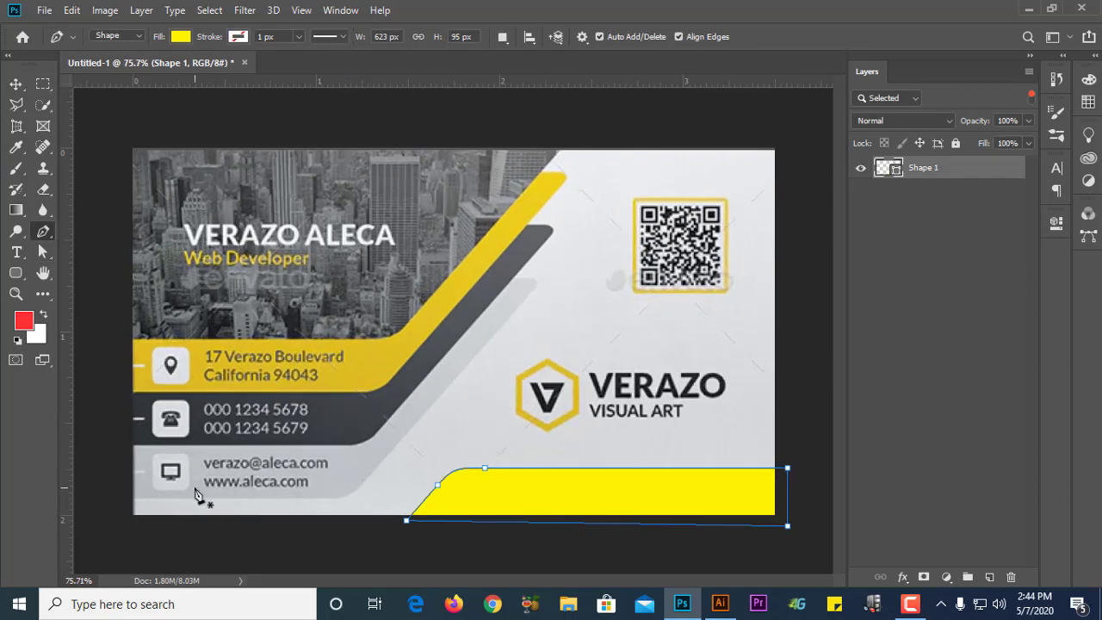
pyautogui.click(128, 497)
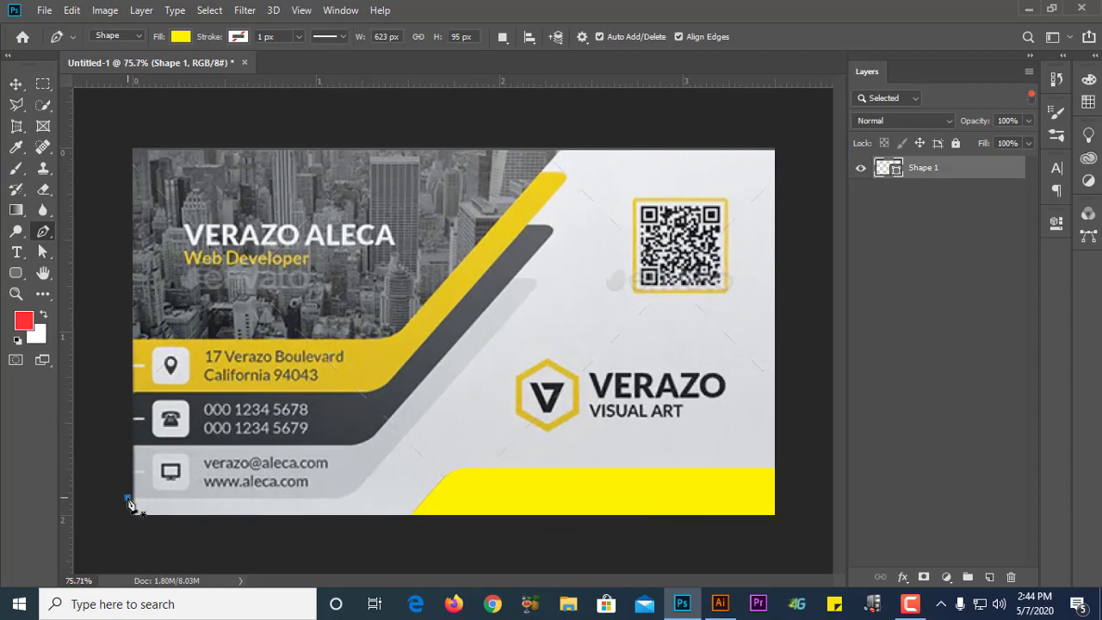
pyautogui.moveTo(330, 498); pyautogui.dragTo(351, 498)
pyautogui.moveTo(379, 464); pyautogui.dragTo(408, 433)
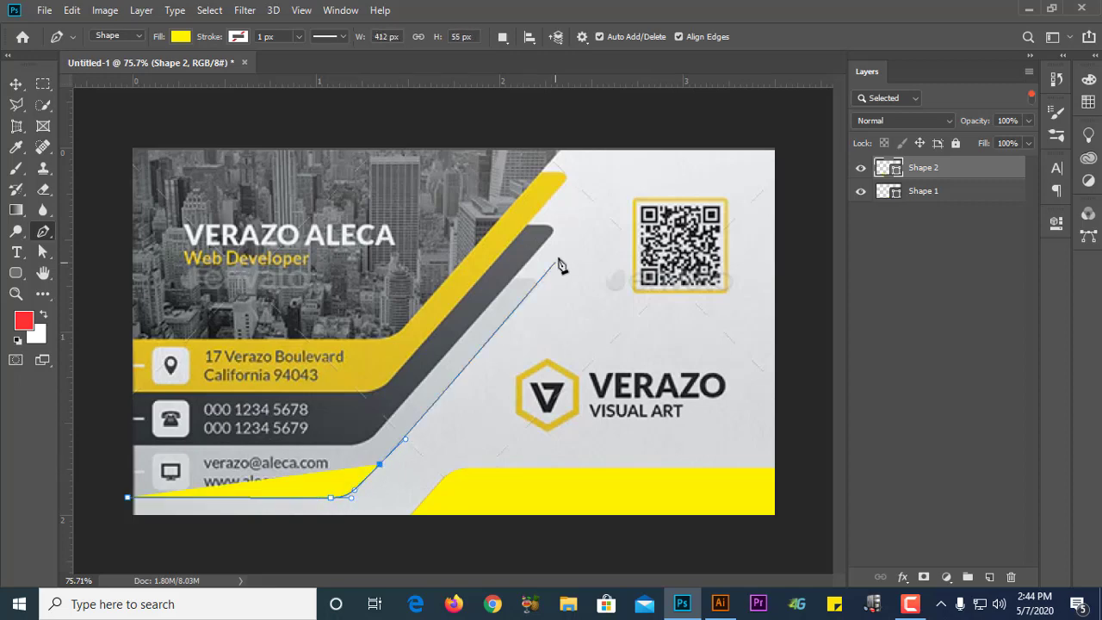
pyautogui.scroll(3, 538, 291)
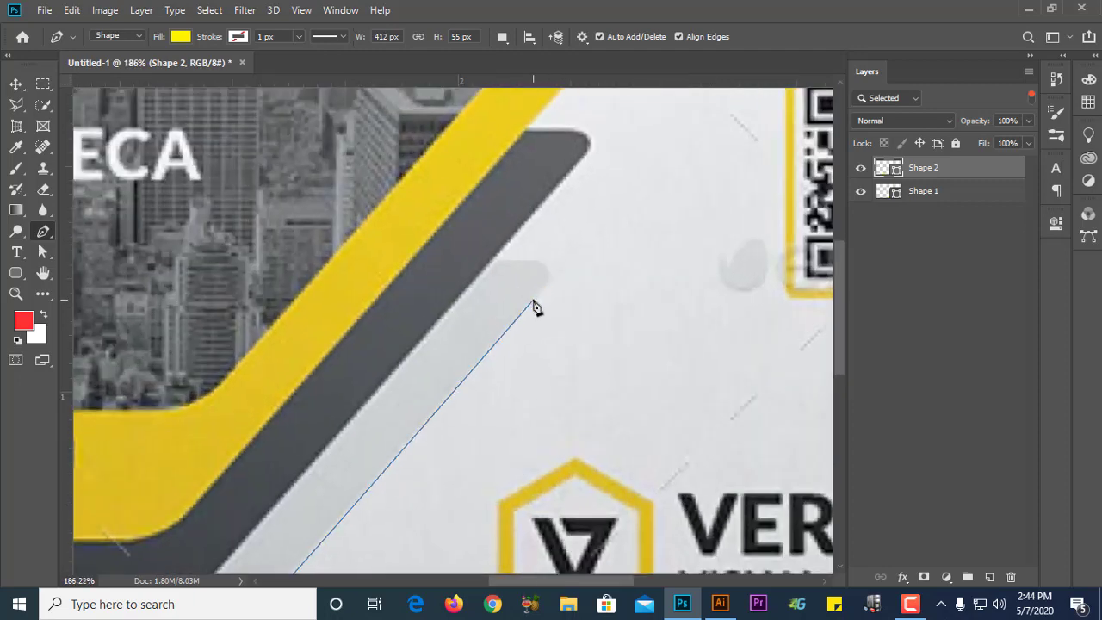
pyautogui.moveTo(529, 301); pyautogui.dragTo(475, 260)
pyautogui.hotkey('ctrl', 'z')
pyautogui.hotkey('ctrl', 'z')
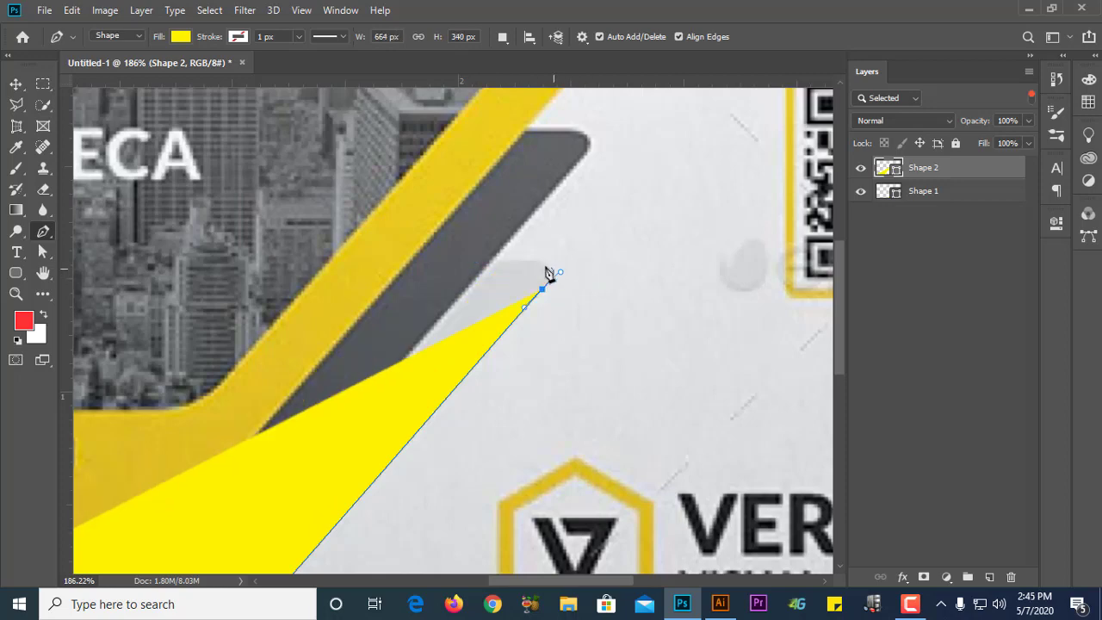
pyautogui.hotkey('ctrl', 'z')
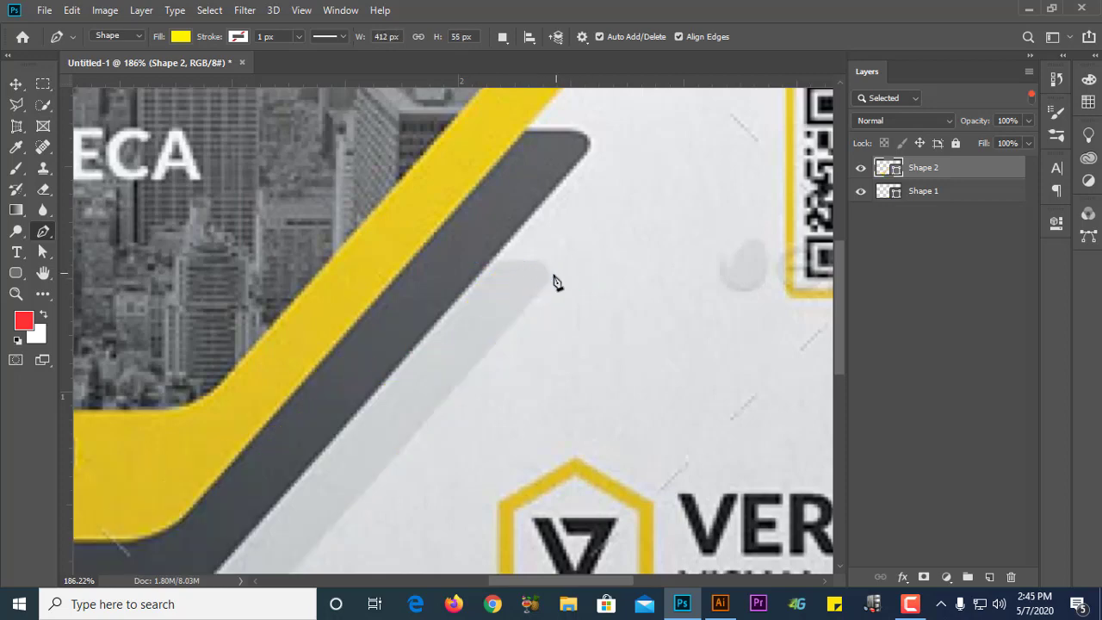
# Step: Continue the Pen path around the rounded upper tip of the light grey band and along its short top edge
pyautogui.moveTo(544, 286)
pyautogui.mouseDown()
pyautogui.moveTo(557, 262)
pyautogui.moveTo(558, 273)
pyautogui.mouseUp()
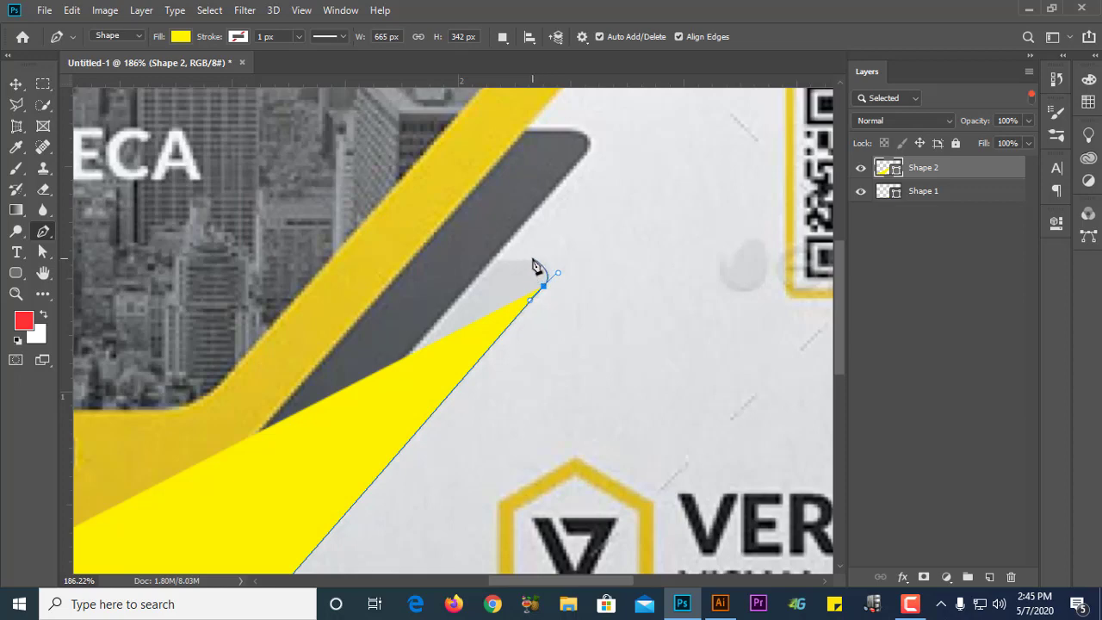
pyautogui.moveTo(534, 258); pyautogui.dragTo(516, 260)
pyautogui.scroll(-3, 671, 312)
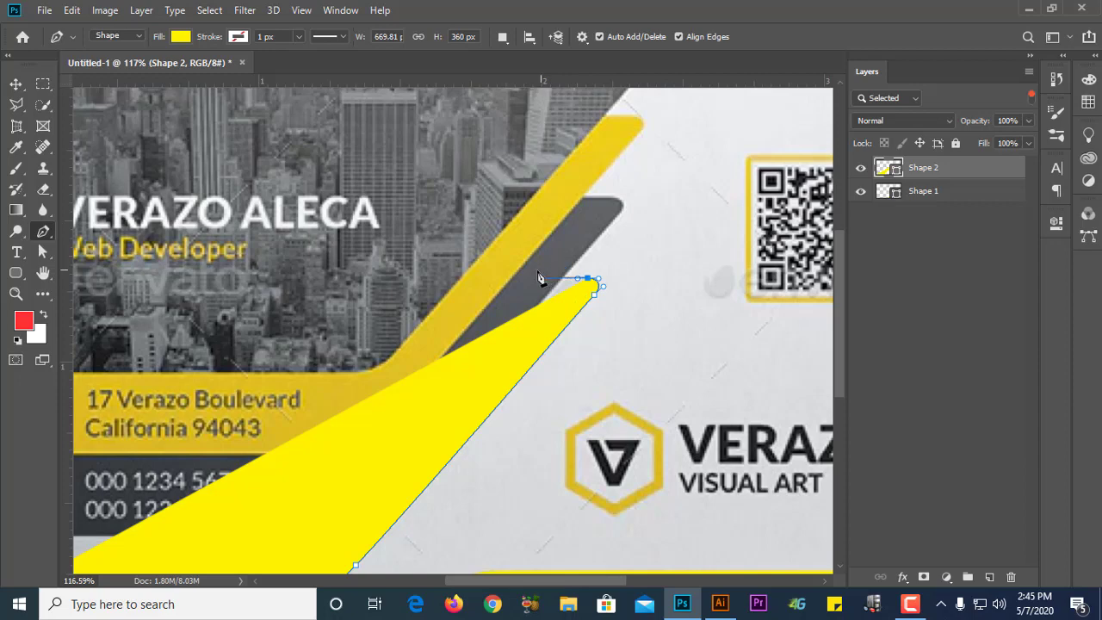
pyautogui.scroll(-2, 623, 312)
pyautogui.scroll(-1, 390, 390)
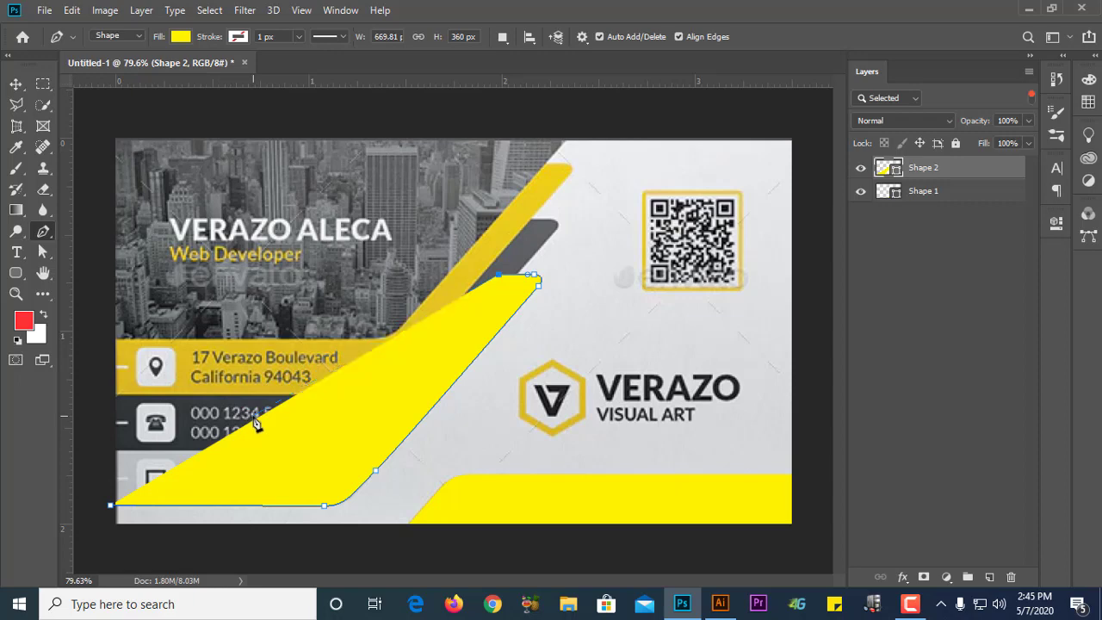
# Step: Run the band's path back across the dark strip to just past the card's left edge and close it
pyautogui.moveTo(309, 416); pyautogui.dragTo(222, 419)
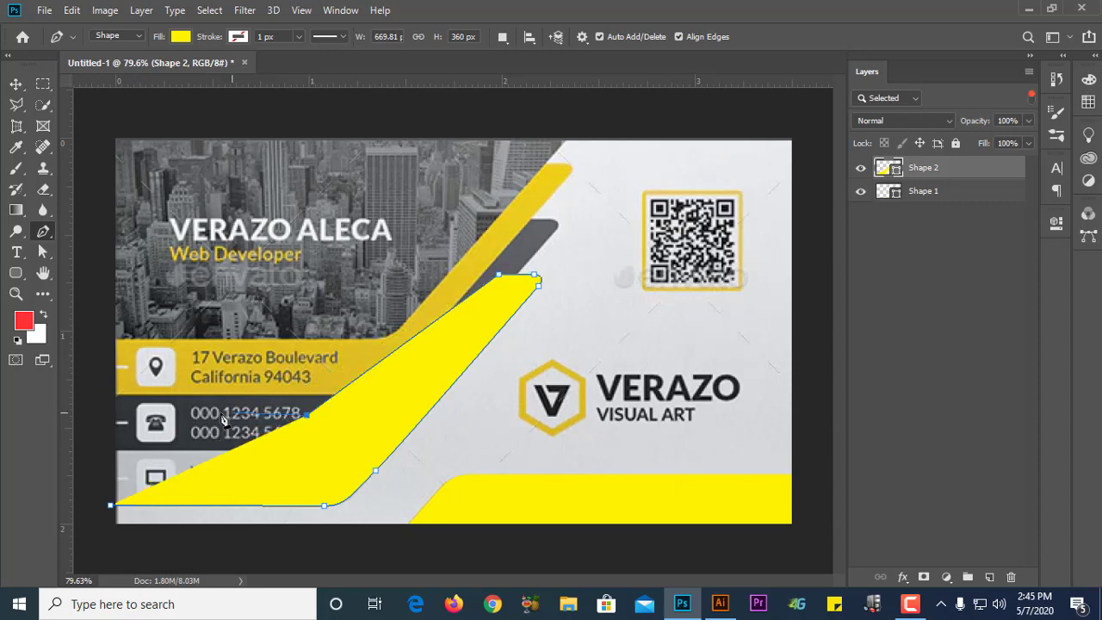
pyautogui.click(105, 415)
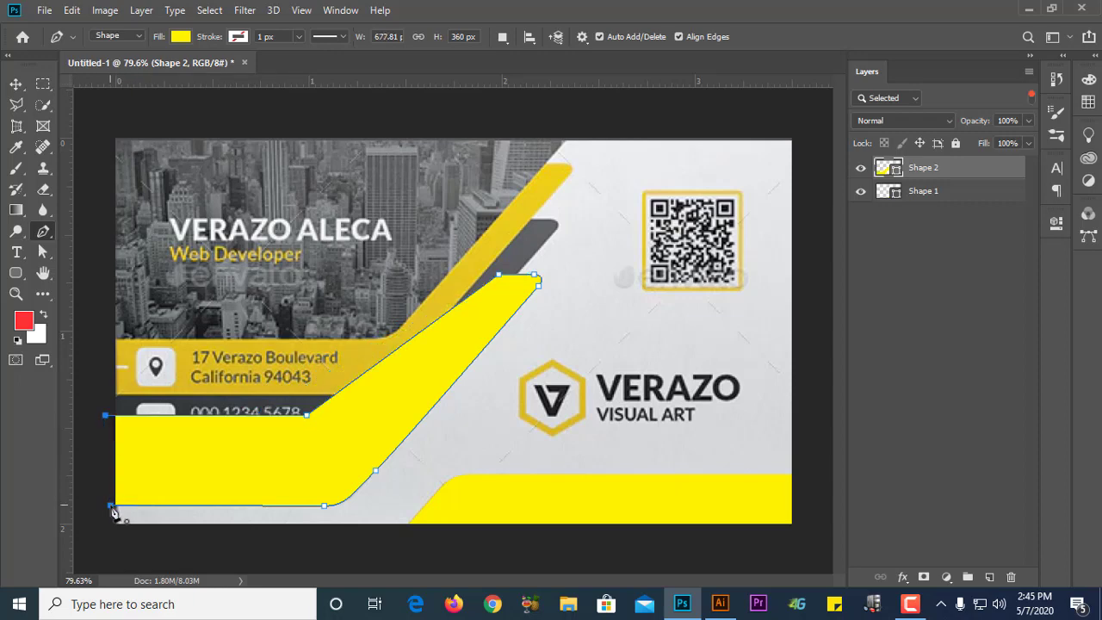
pyautogui.press('a')
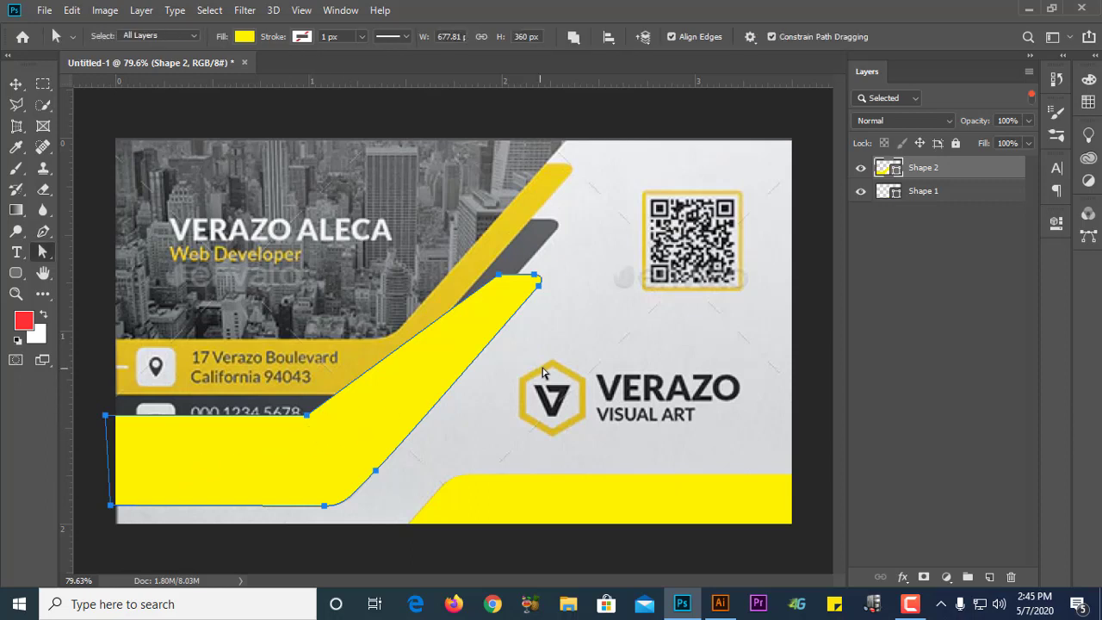
pyautogui.click(543, 367)
# Step: Reduce the opacity of the new band's shape layer to 66% and deselect it
pyautogui.click(965, 168)
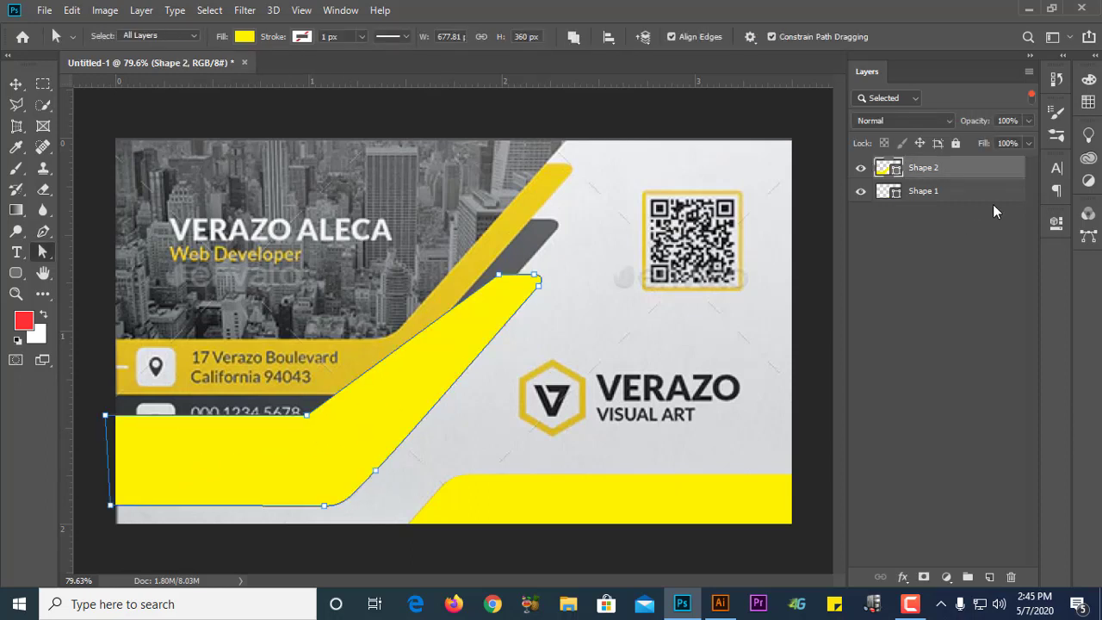
pyautogui.click(1028, 120)
pyautogui.click(1000, 142)
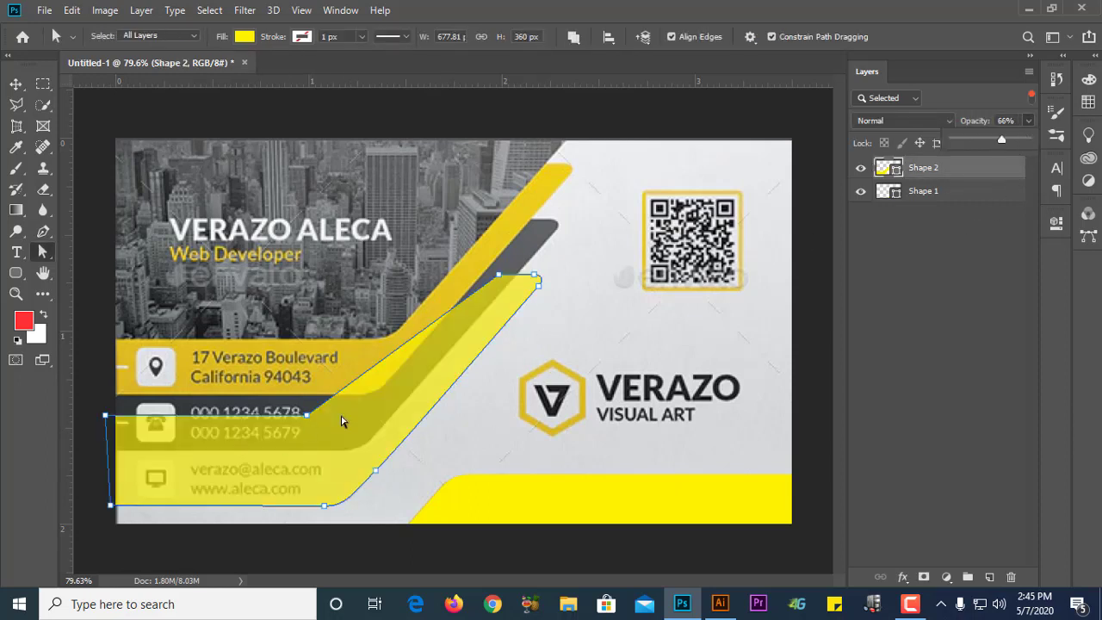
pyautogui.click(481, 418)
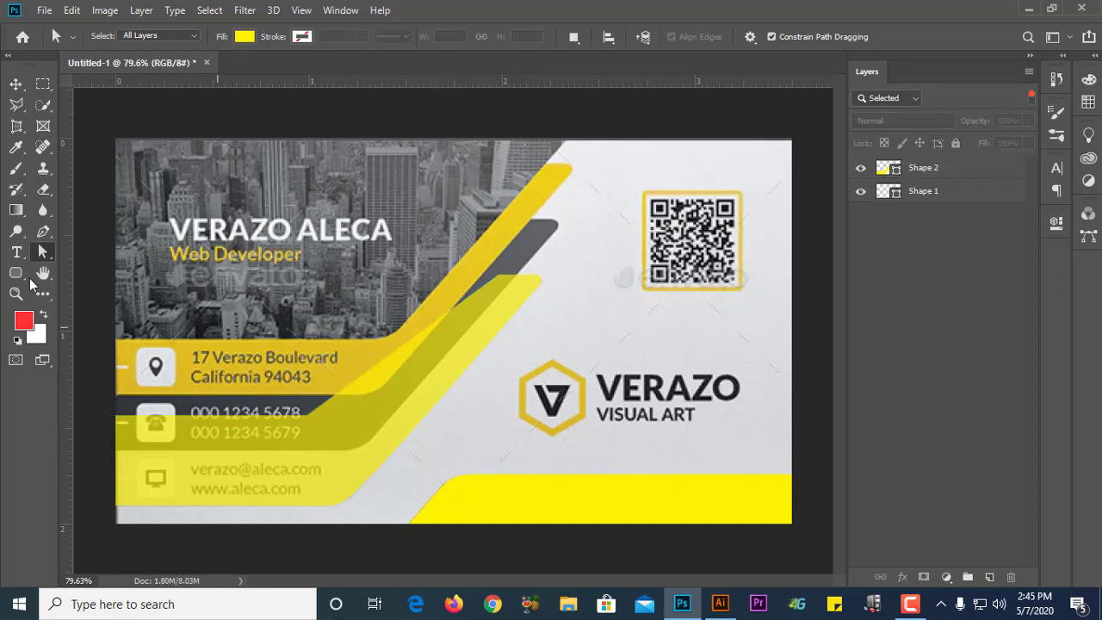
pyautogui.click(43, 231)
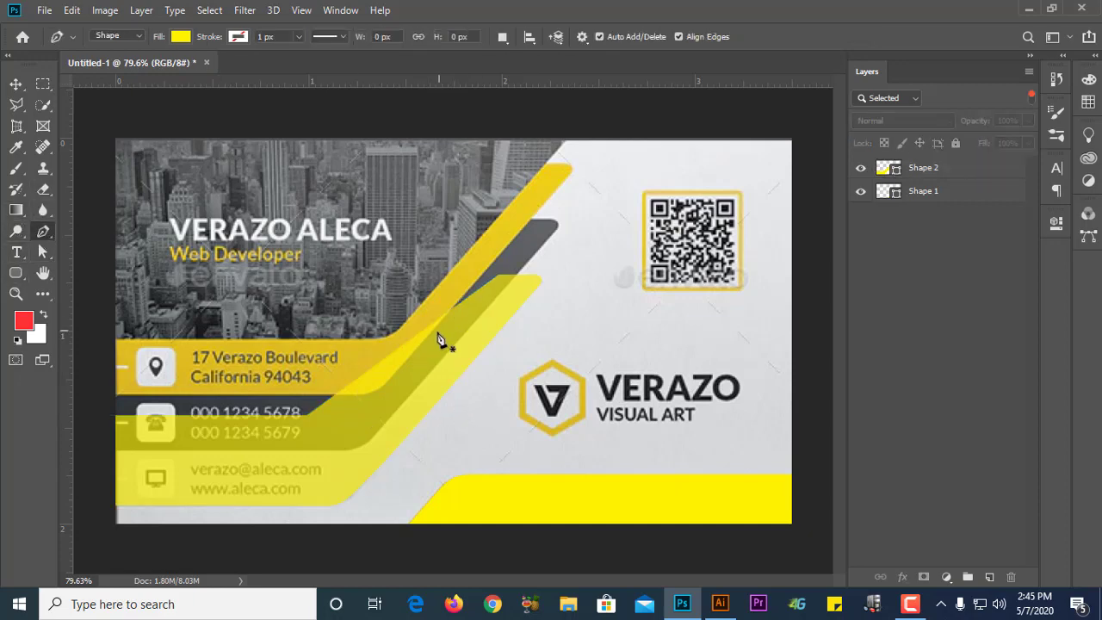
pyautogui.click(118, 451)
pyautogui.scroll(2, 336, 456)
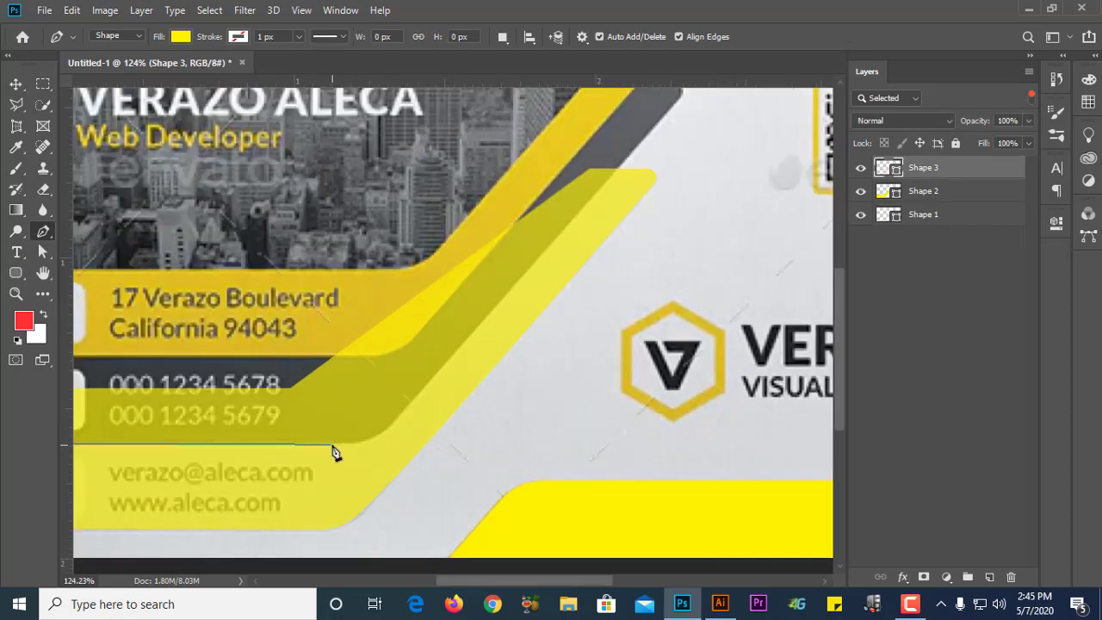
pyautogui.moveTo(332, 444); pyautogui.dragTo(349, 445)
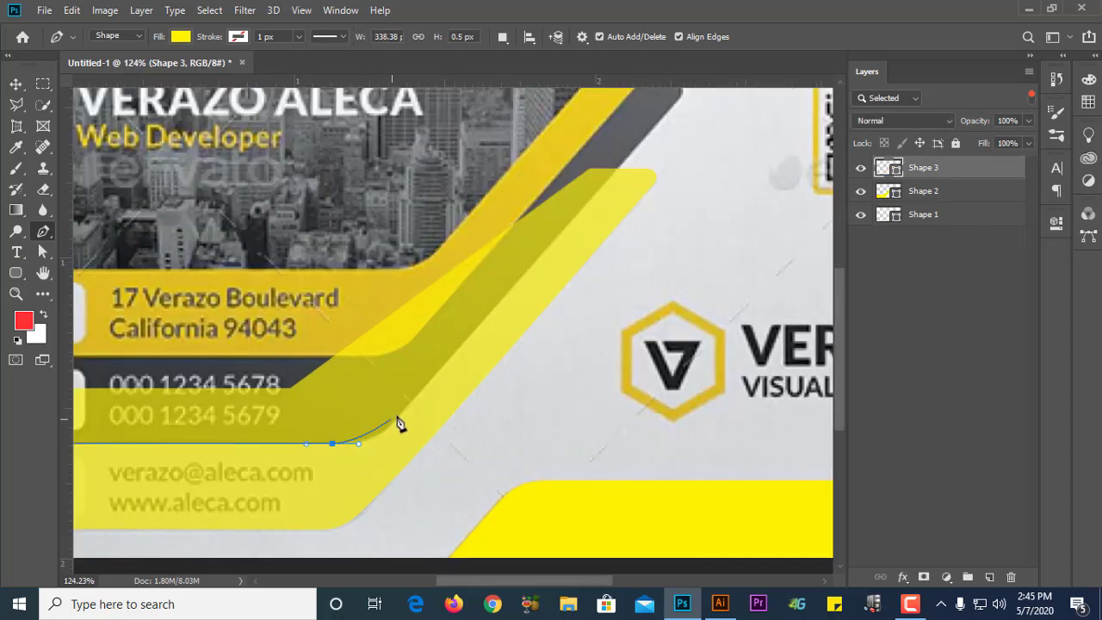
pyautogui.moveTo(399, 415); pyautogui.dragTo(426, 390)
pyautogui.moveTo(428, 392); pyautogui.dragTo(427, 391)
pyautogui.scroll(-2, 419, 420)
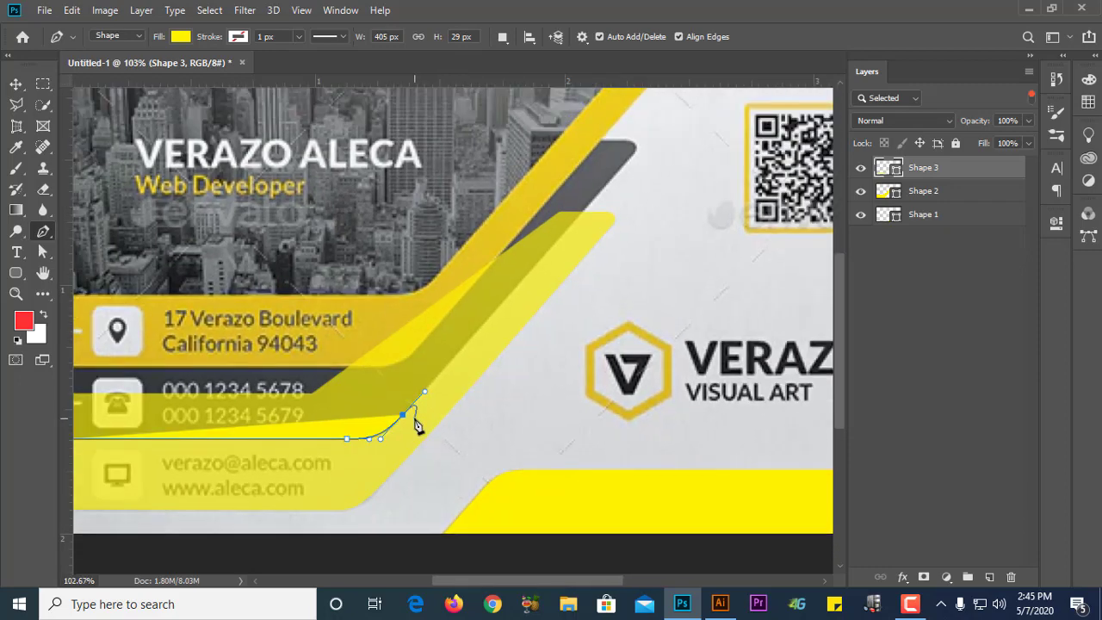
pyautogui.scroll(-1, 416, 426)
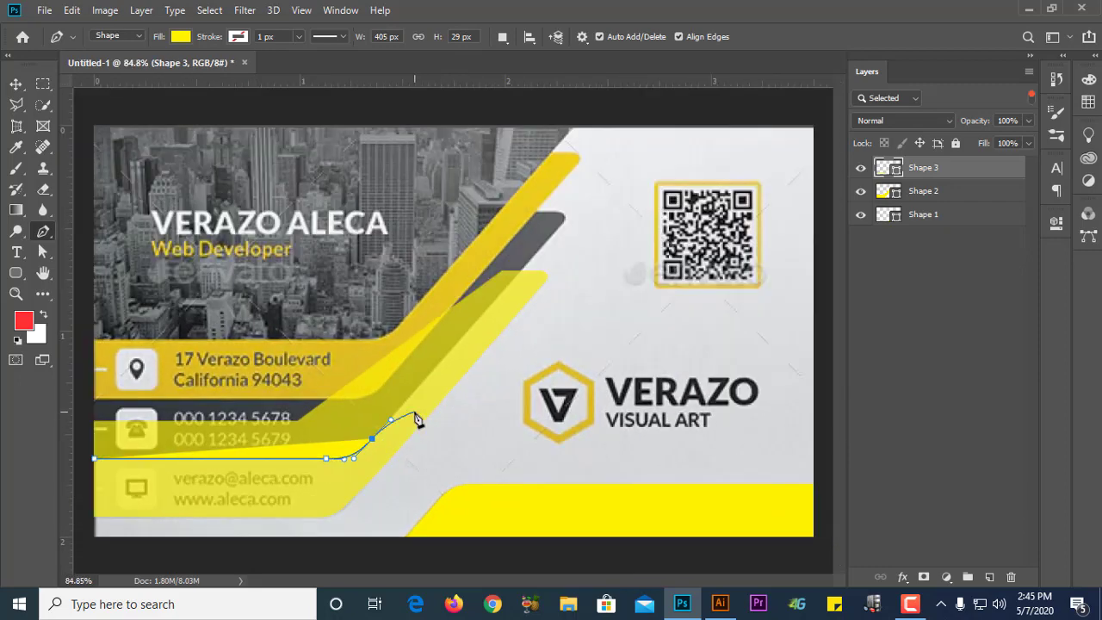
pyautogui.moveTo(966, 174); pyautogui.dragTo(1012, 577)
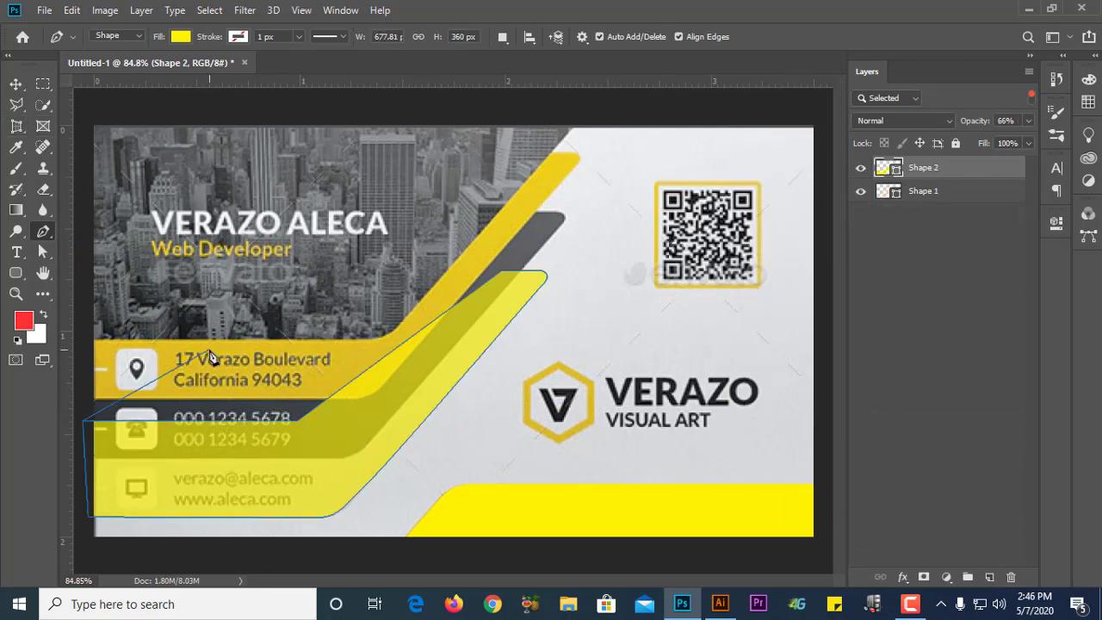
# Step: Try to duplicate the band's path inside its own layer over the dark band, extending its left corners past the card's edge
pyautogui.click(16, 104)
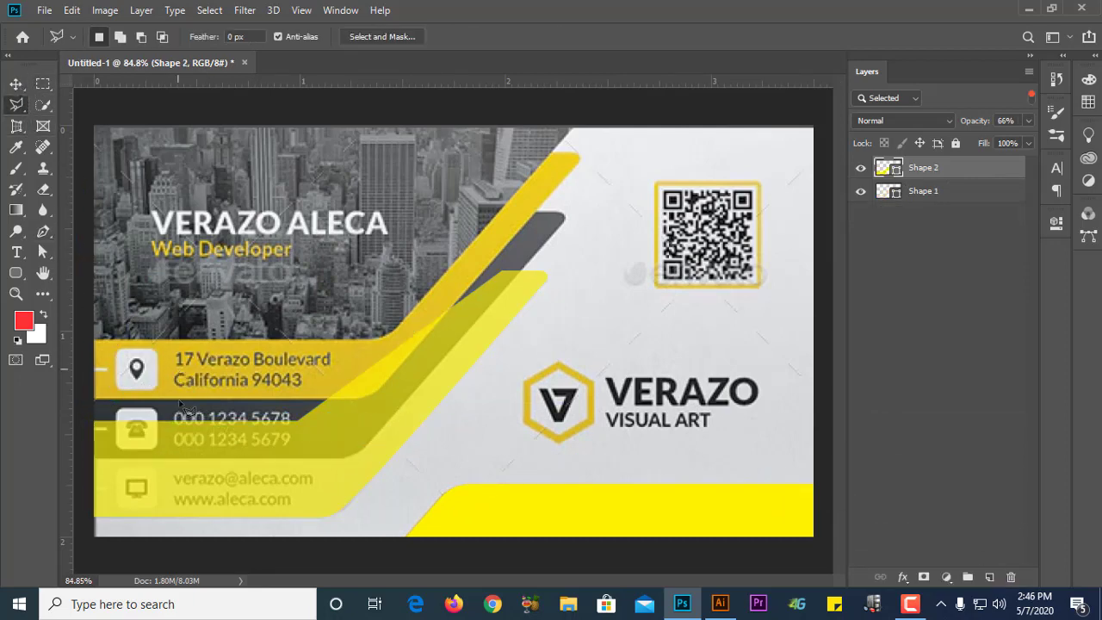
pyautogui.press('v')
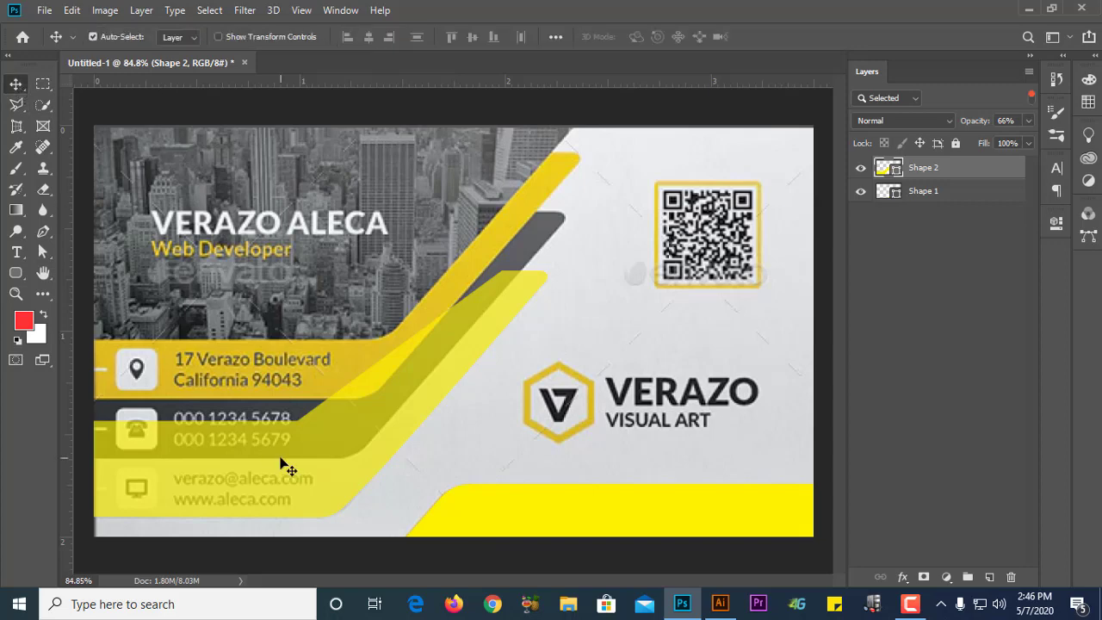
pyautogui.press('a')
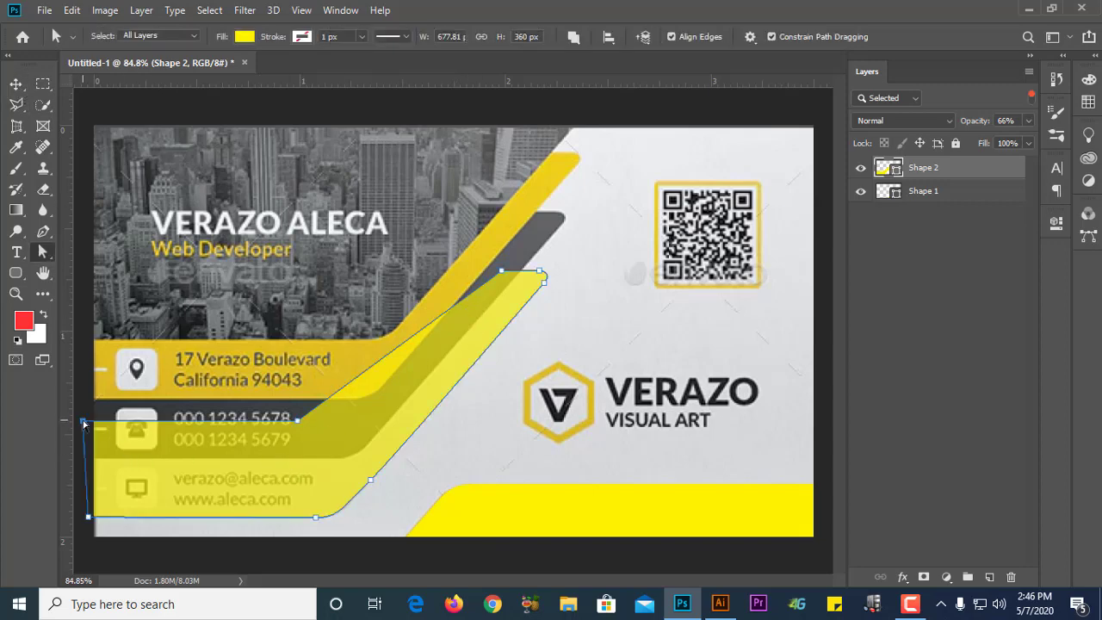
pyautogui.doubleClick(84, 424)
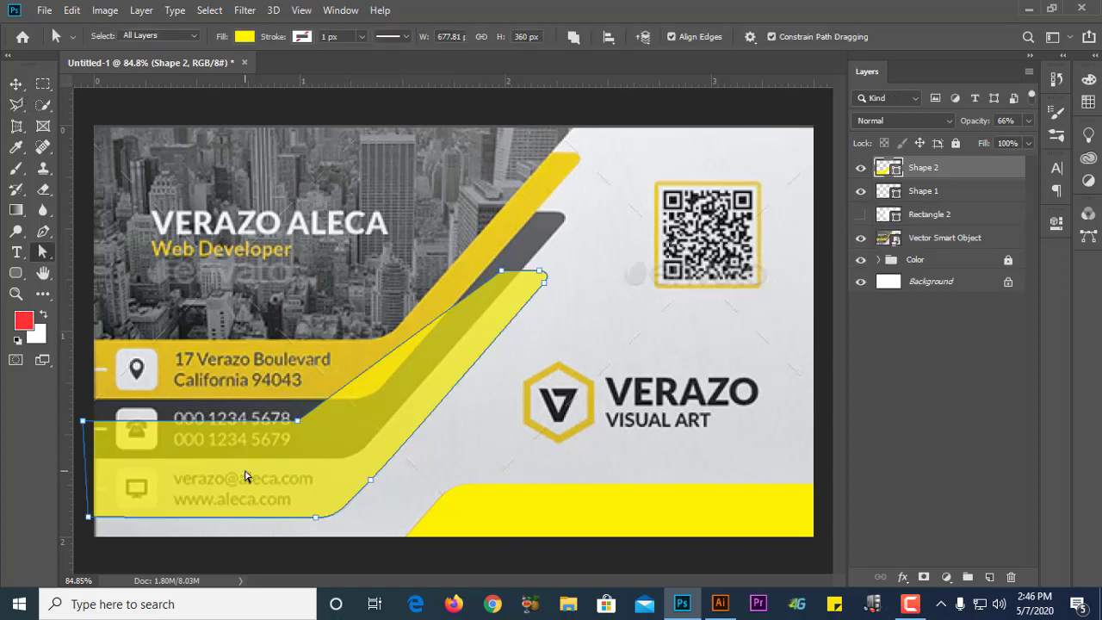
pyautogui.moveTo(246, 476); pyautogui.dragTo(263, 417)
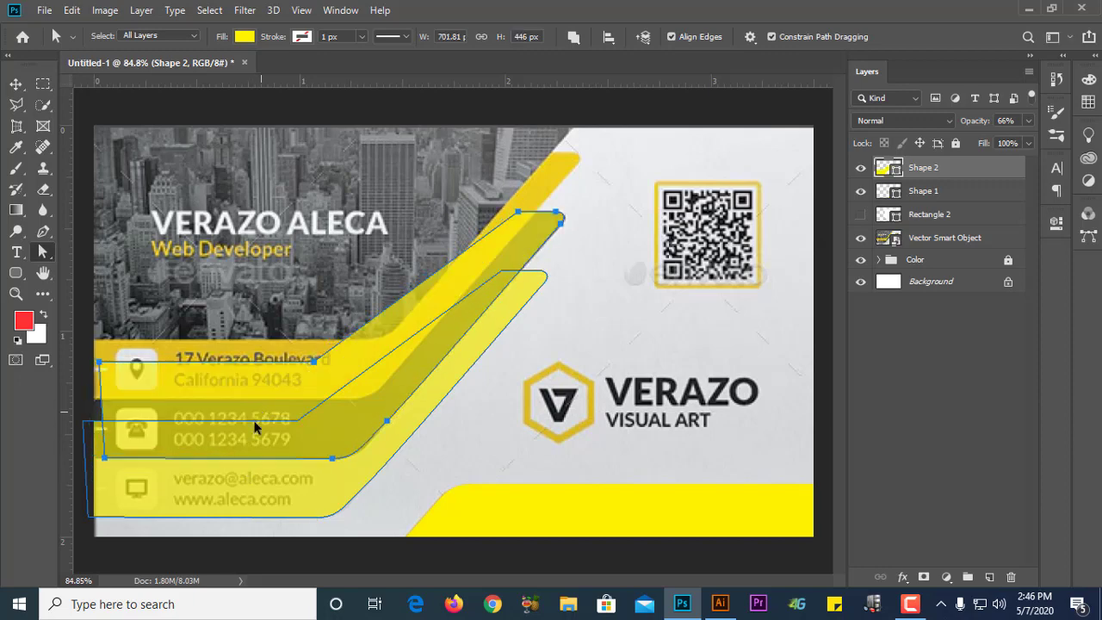
pyautogui.doubleClick(90, 460)
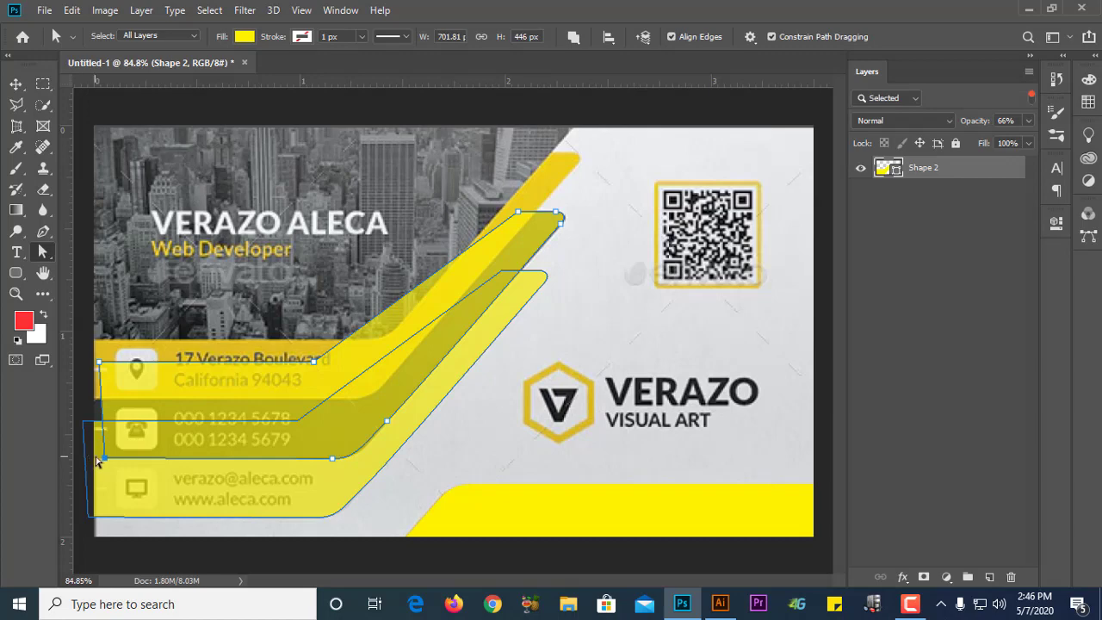
pyautogui.moveTo(103, 463); pyautogui.dragTo(77, 463)
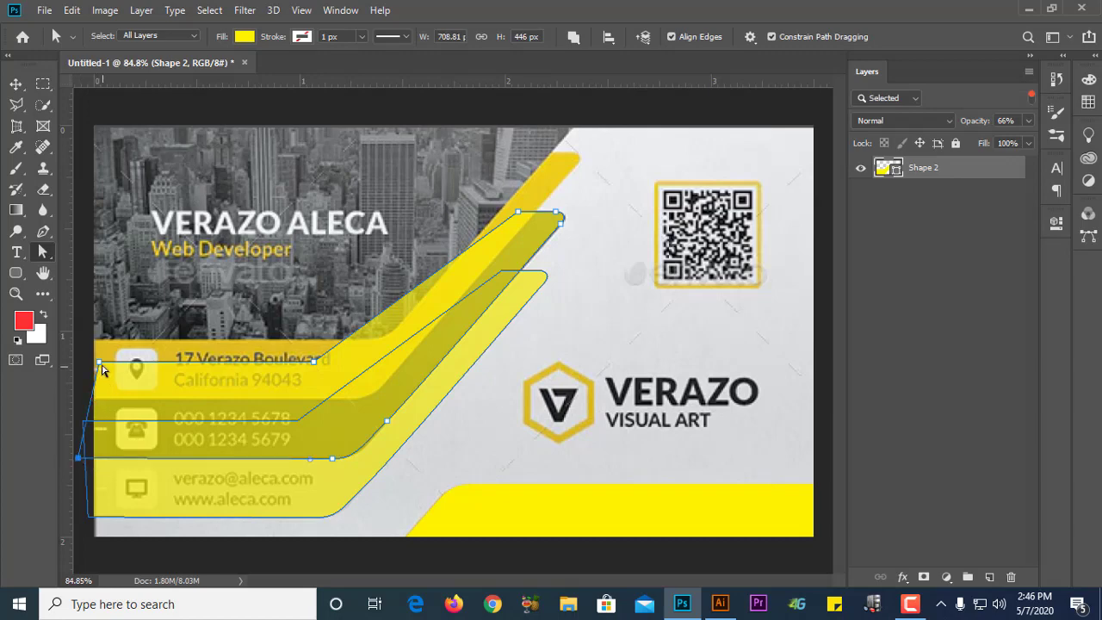
pyautogui.moveTo(98, 363); pyautogui.dragTo(74, 363)
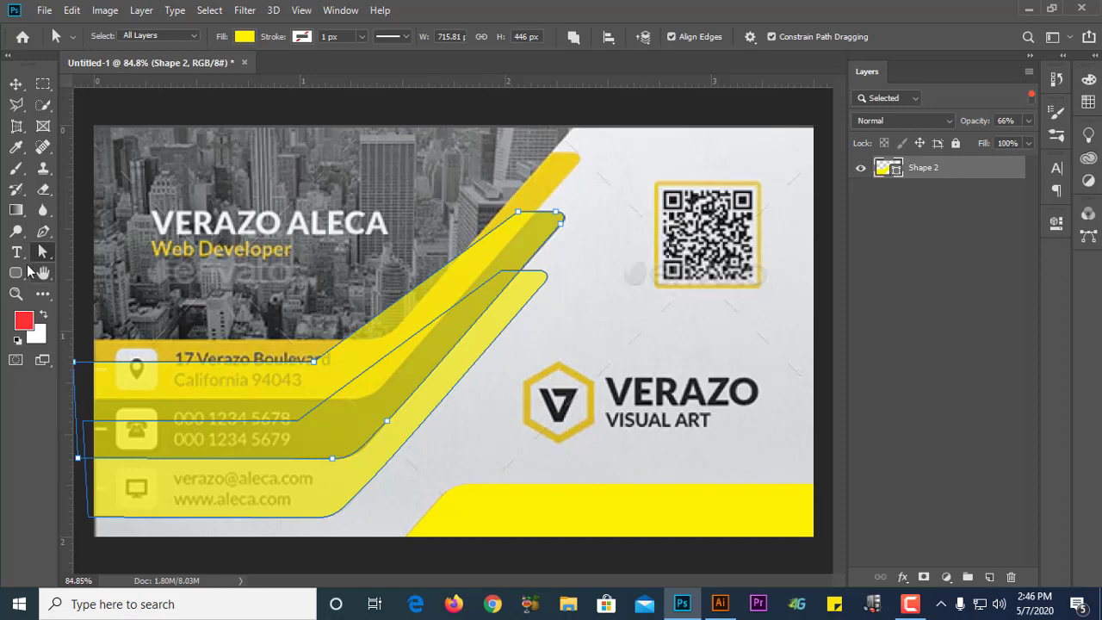
# Step: Try to sample a dark fill colour for the band's shape layer from the VERAZO logo text
pyautogui.doubleClick(895, 168)
pyautogui.moveTo(629, 254); pyautogui.dragTo(680, 435)
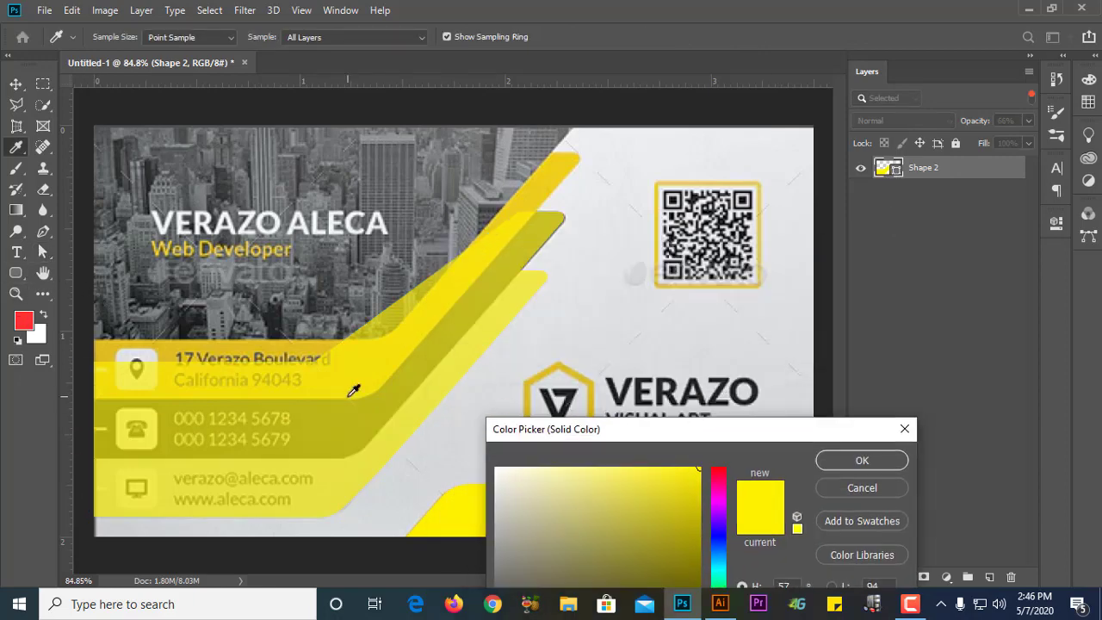
pyautogui.click(646, 378)
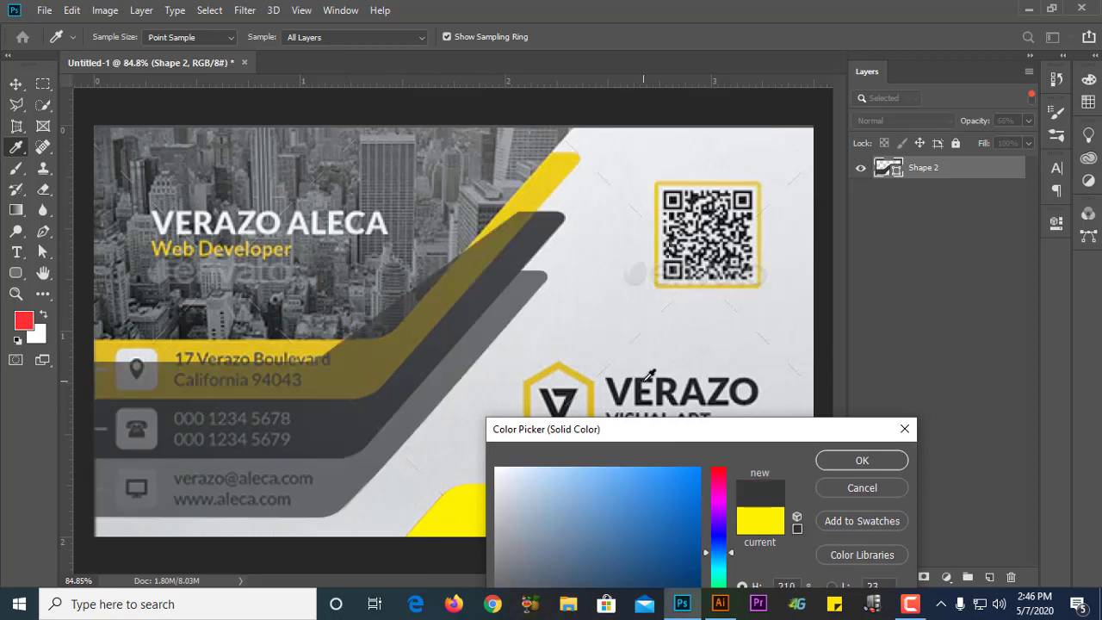
pyautogui.click(640, 390)
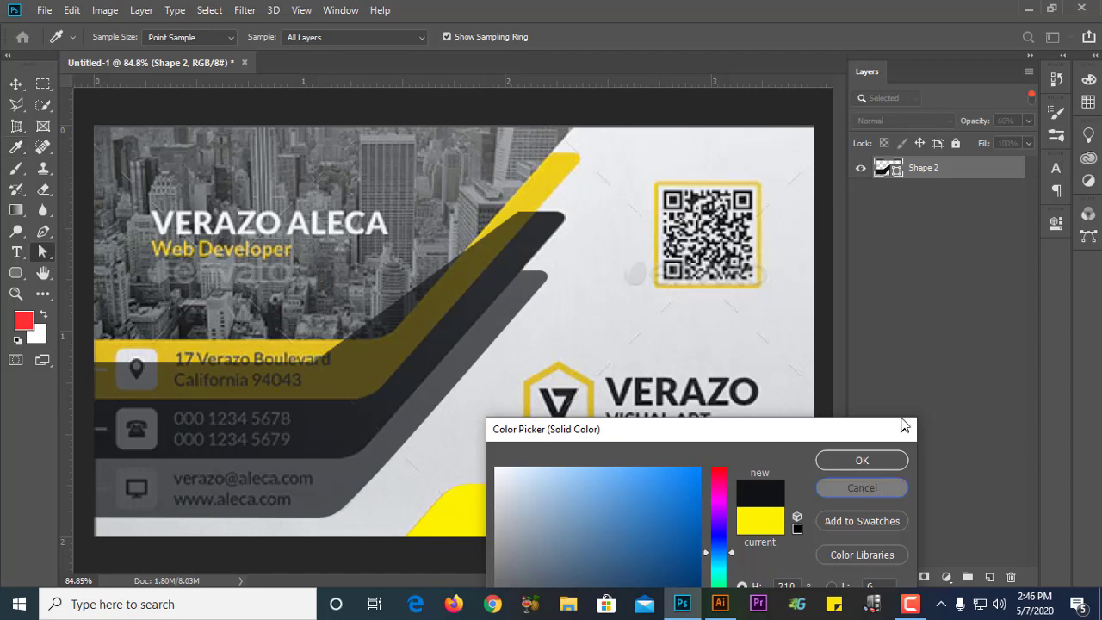
pyautogui.click(862, 488)
# Step: Turn off layer filtering to list all layers and undo the path duplication inside the band's shape layer
pyautogui.click(1032, 99)
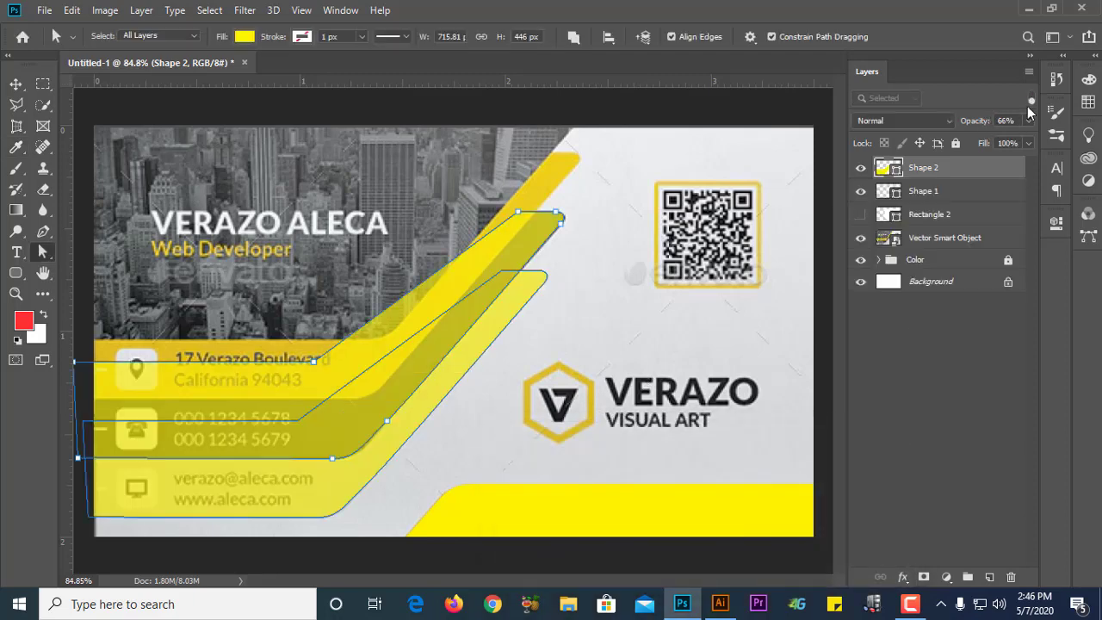
pyautogui.click(862, 192)
pyautogui.click(862, 192)
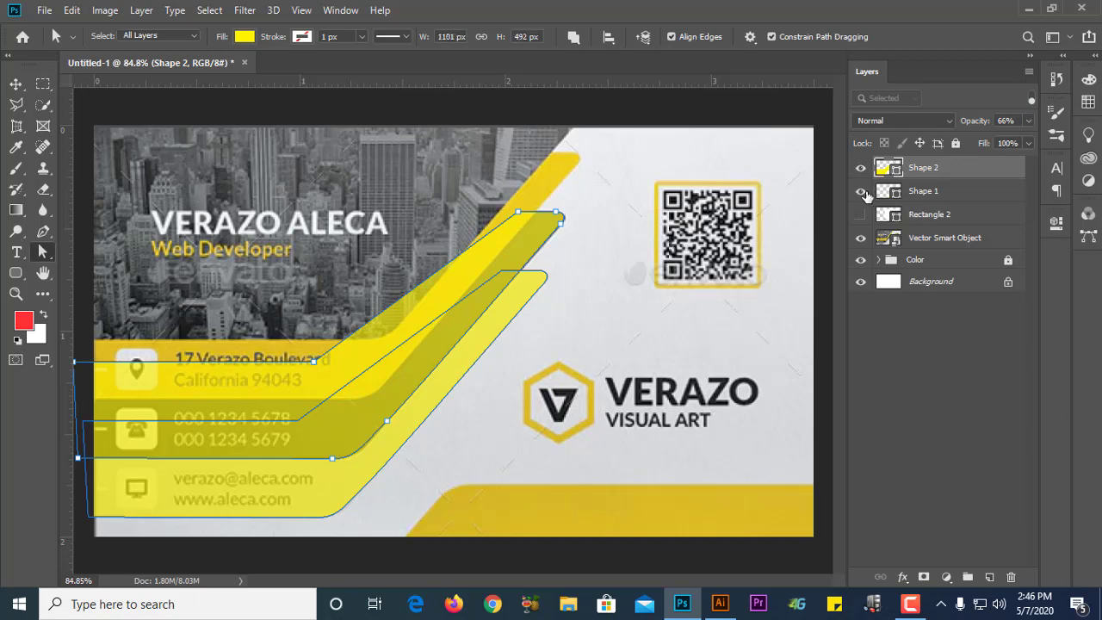
pyautogui.click(16, 83)
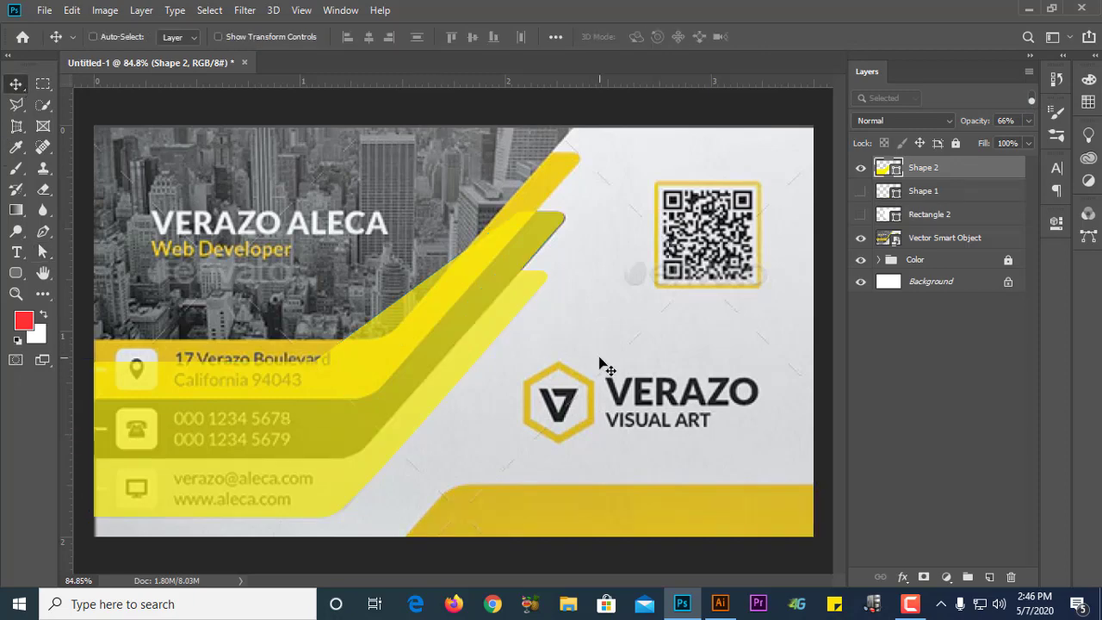
pyautogui.hotkey('ctrl', 'z')
pyautogui.hotkey('ctrl', 'z')
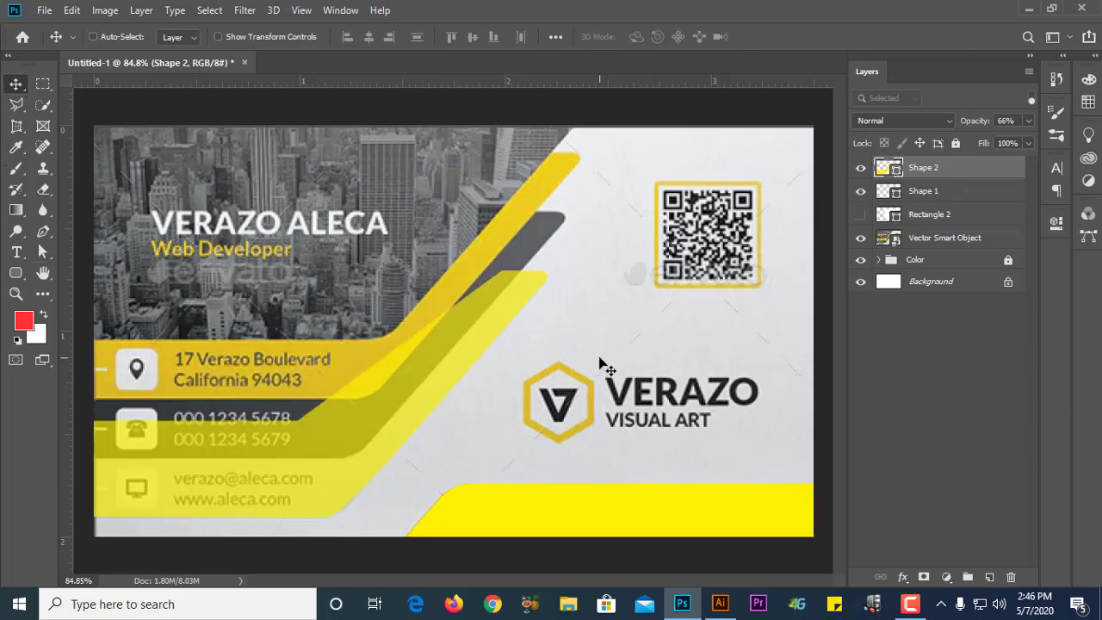
# Step: Duplicate the translucent band as a separate layer and align the copy with the dark grey band's tip and lower edge
pyautogui.keyDown('ctrl'); pyautogui.click(512, 382); pyautogui.keyUp('ctrl')
pyautogui.keyDown('ctrl'); pyautogui.click(420, 360); pyautogui.keyUp('ctrl')
pyautogui.moveTo(427, 371); pyautogui.dragTo(445, 310)
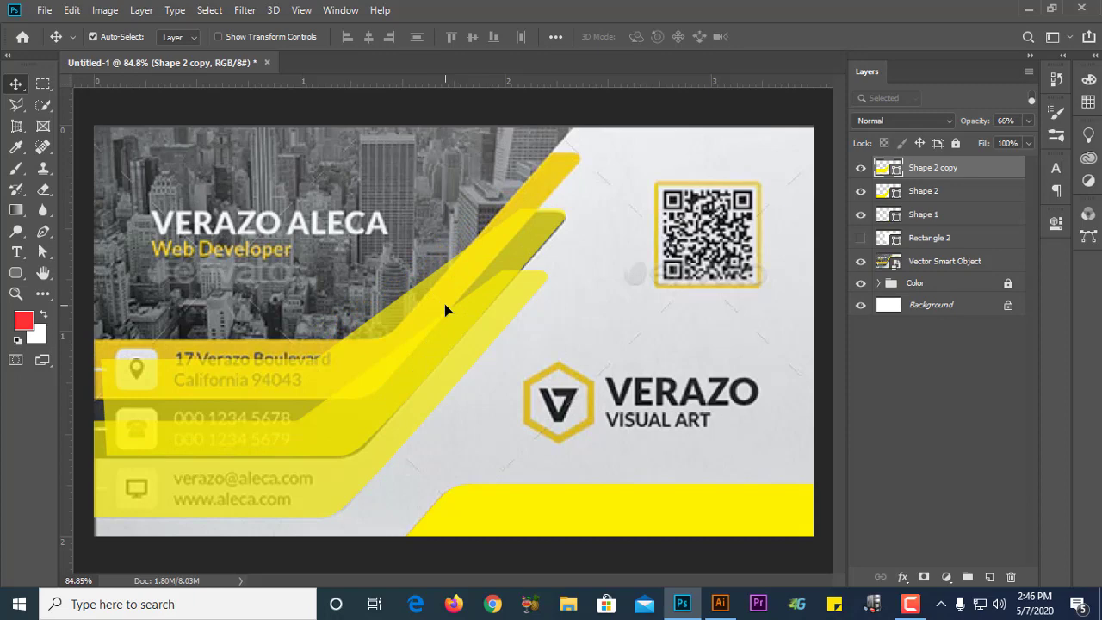
pyautogui.scroll(2, 552, 227)
pyautogui.moveTo(549, 224)
pyautogui.mouseDown()
pyautogui.moveTo(536, 247)
pyautogui.moveTo(547, 239)
pyautogui.mouseUp()
pyautogui.scroll(-2, 635, 301)
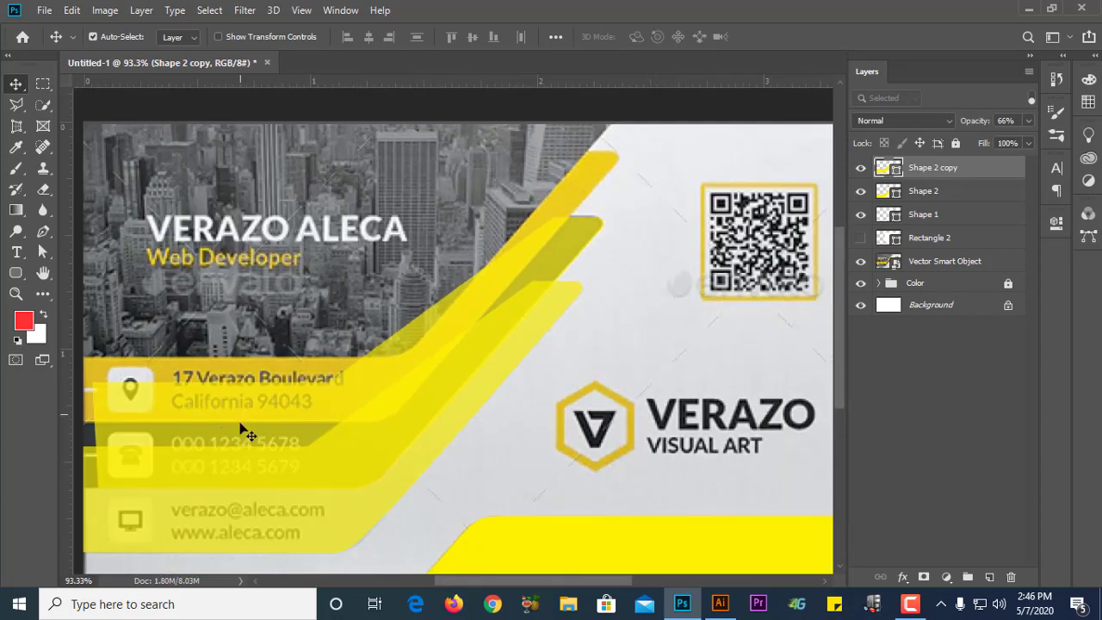
# Step: Recolour the copied band (Shape 2 copy) with dark grey 343839 sampled from the reference's dark band
pyautogui.moveTo(240, 427); pyautogui.dragTo(319, 427)
pyautogui.click(862, 216)
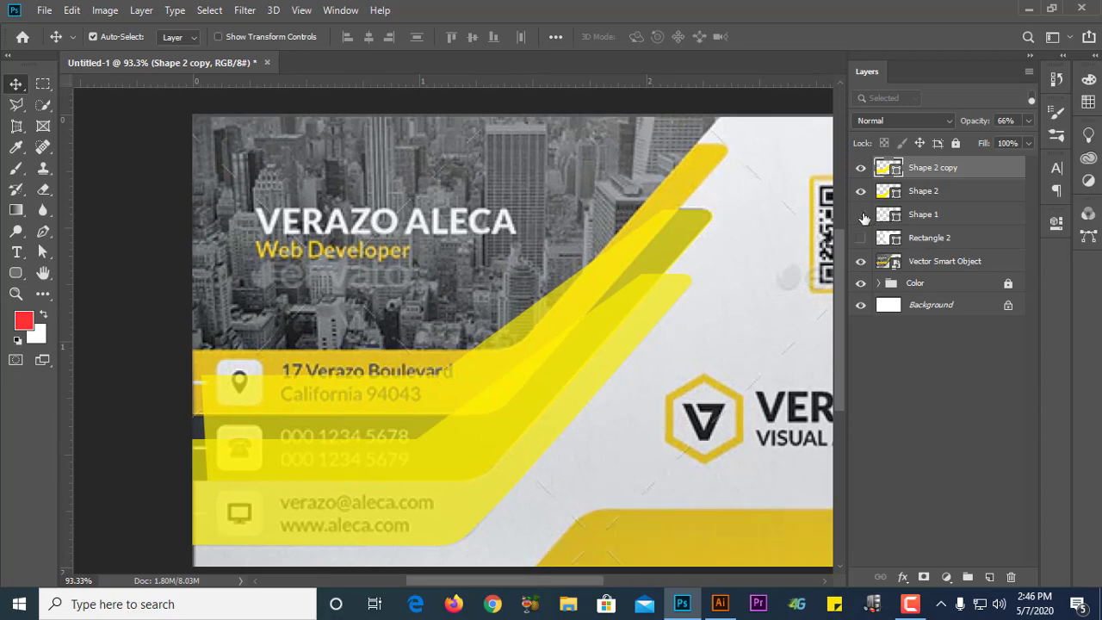
pyautogui.click(862, 215)
pyautogui.press('a')
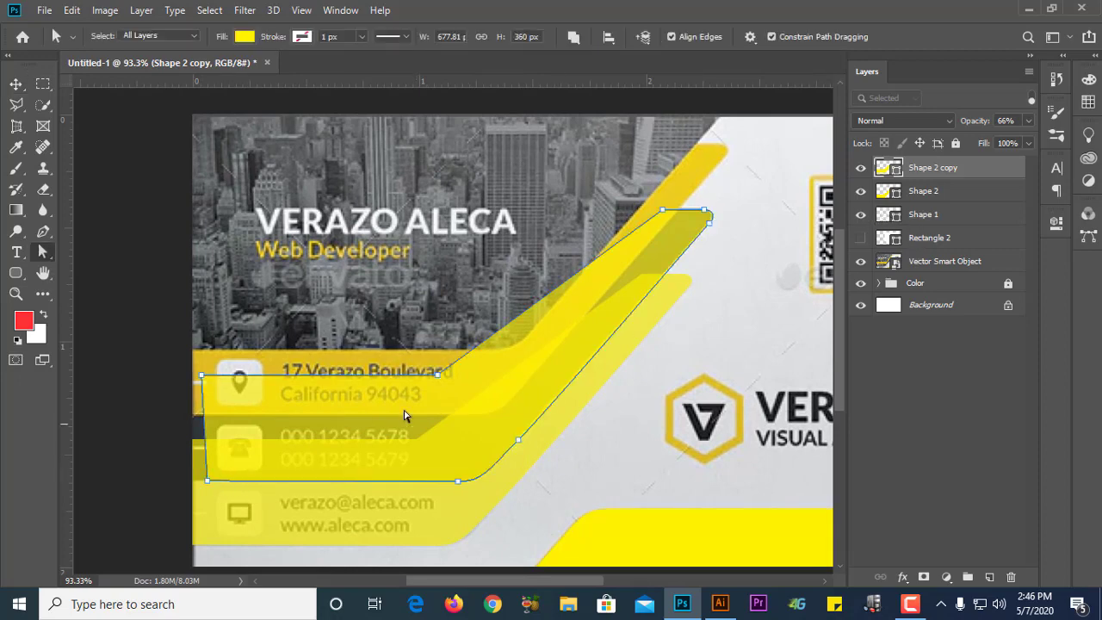
pyautogui.doubleClick(889, 168)
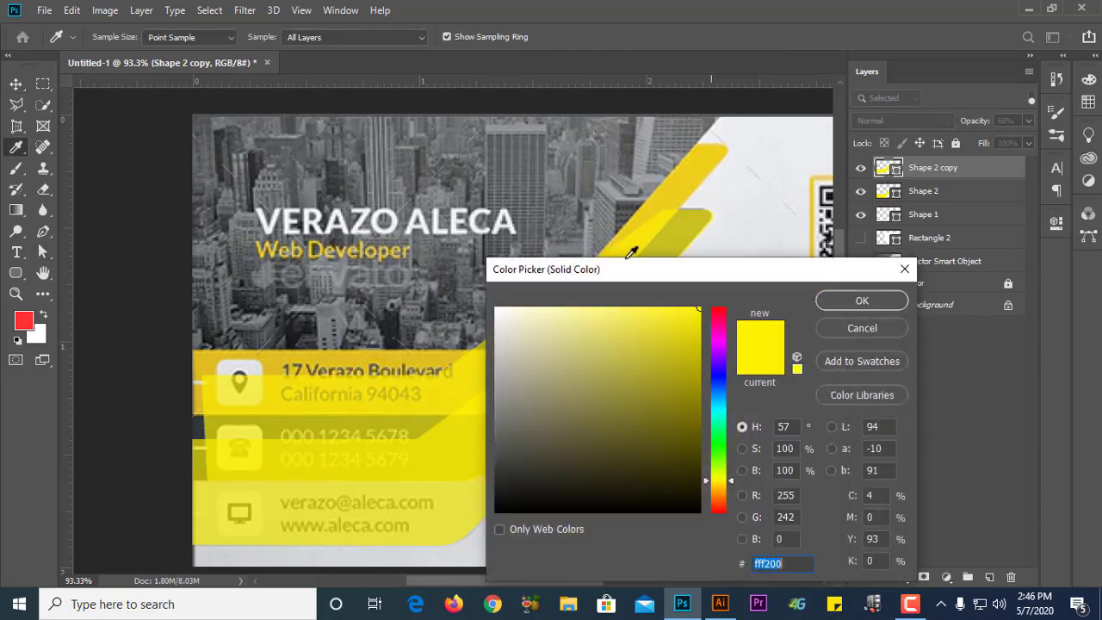
pyautogui.click(204, 418)
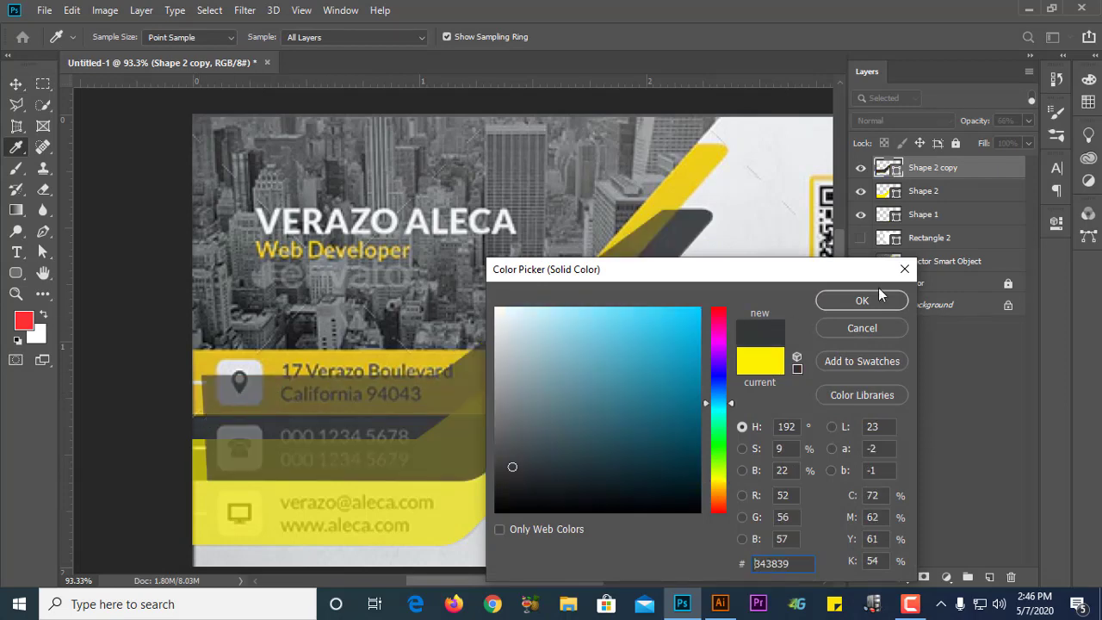
pyautogui.click(874, 300)
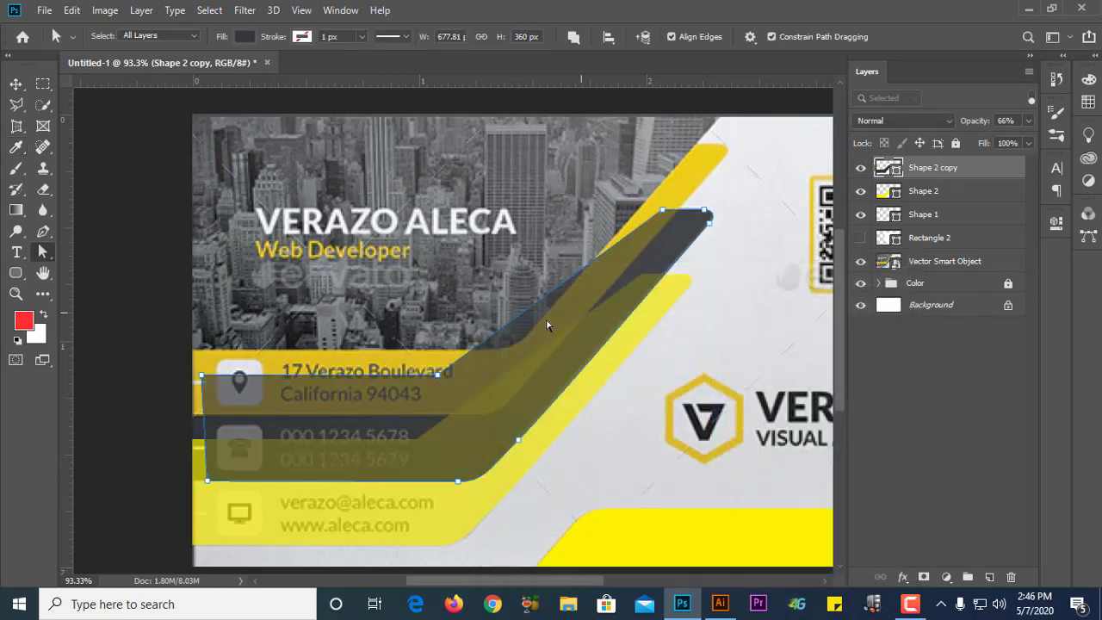
# Step: Extend both left corner points of the dark grey band past the card's left edge and turn off layer filtering
pyautogui.doubleClick(204, 380)
pyautogui.doubleClick(165, 381)
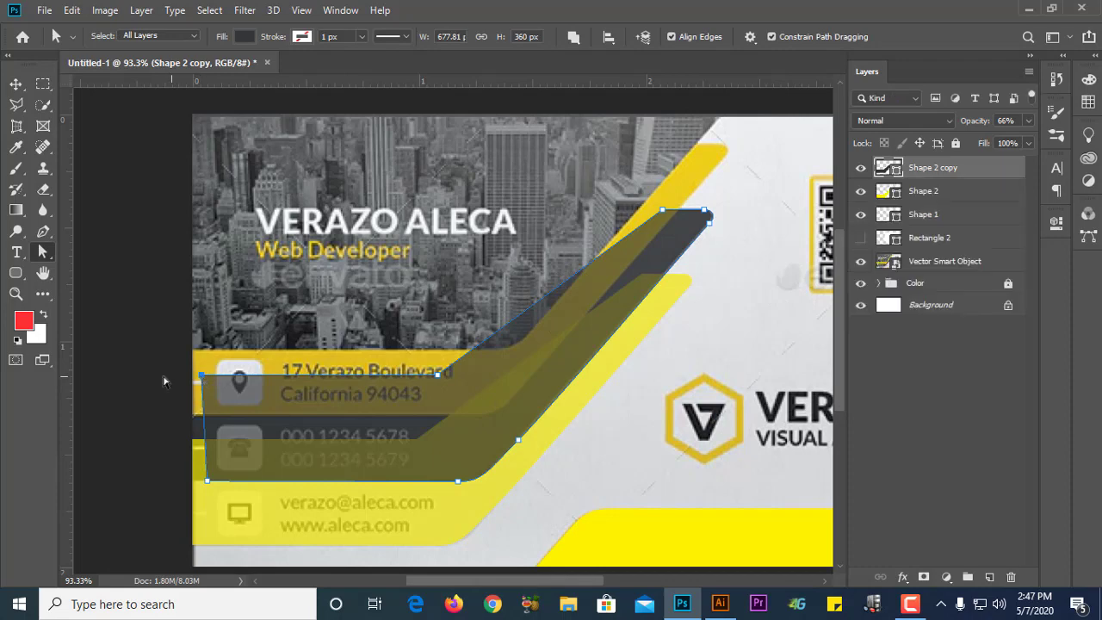
pyautogui.moveTo(202, 378); pyautogui.dragTo(148, 374)
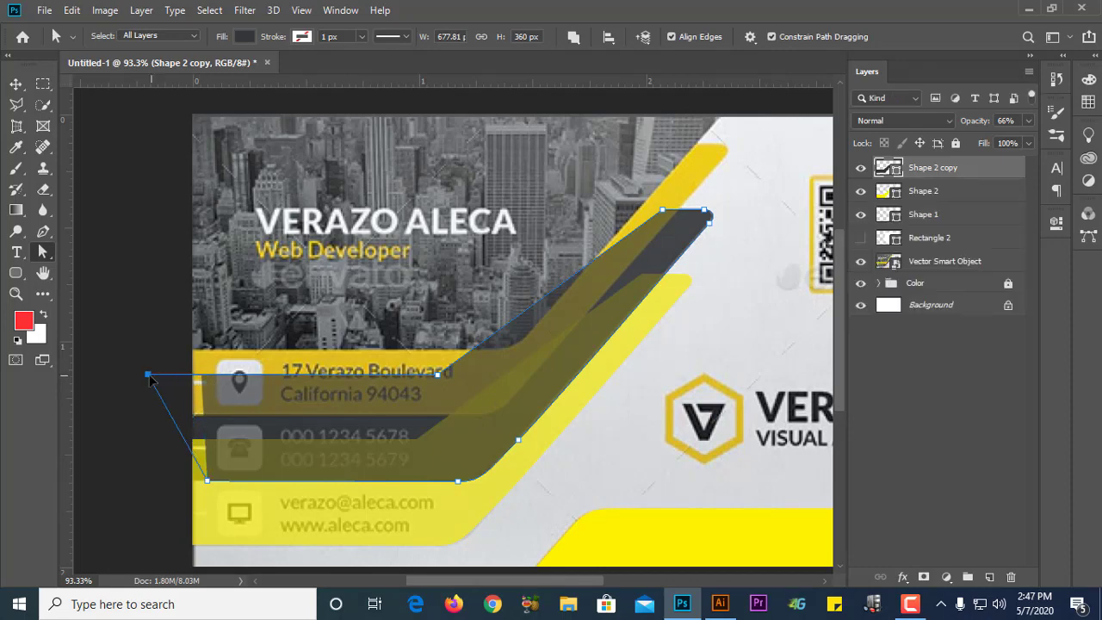
pyautogui.doubleClick(206, 486)
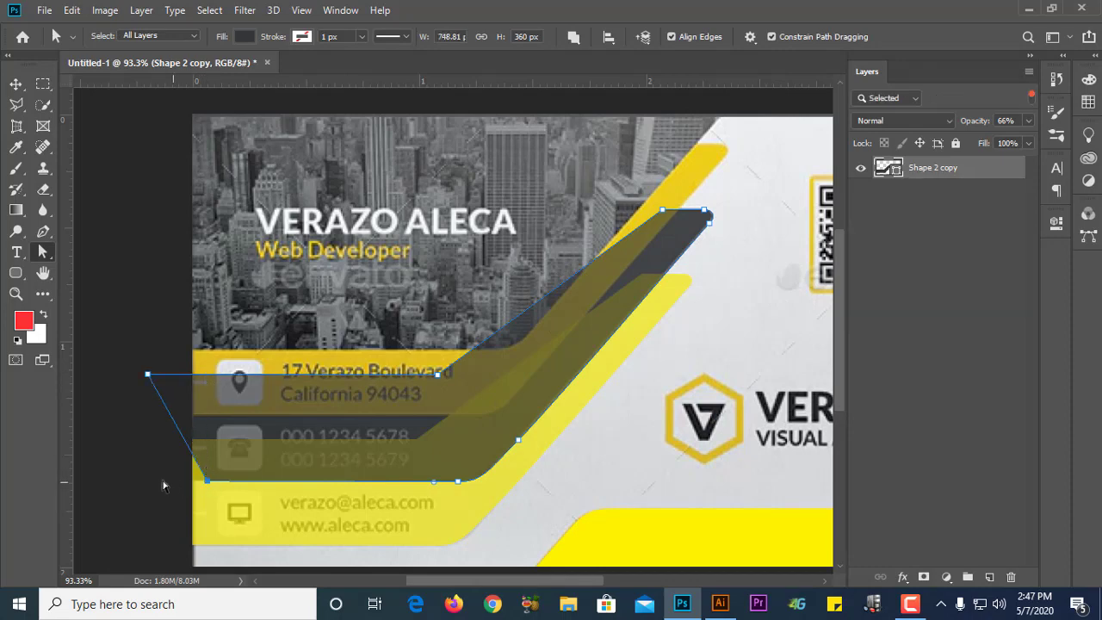
pyautogui.doubleClick(207, 487)
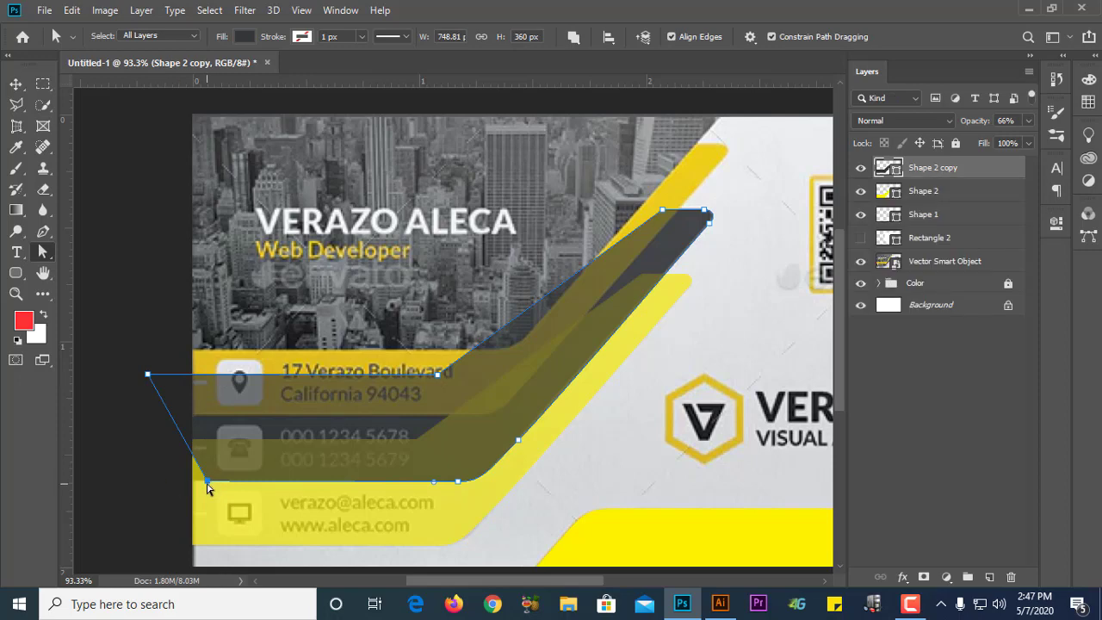
pyautogui.doubleClick(206, 486)
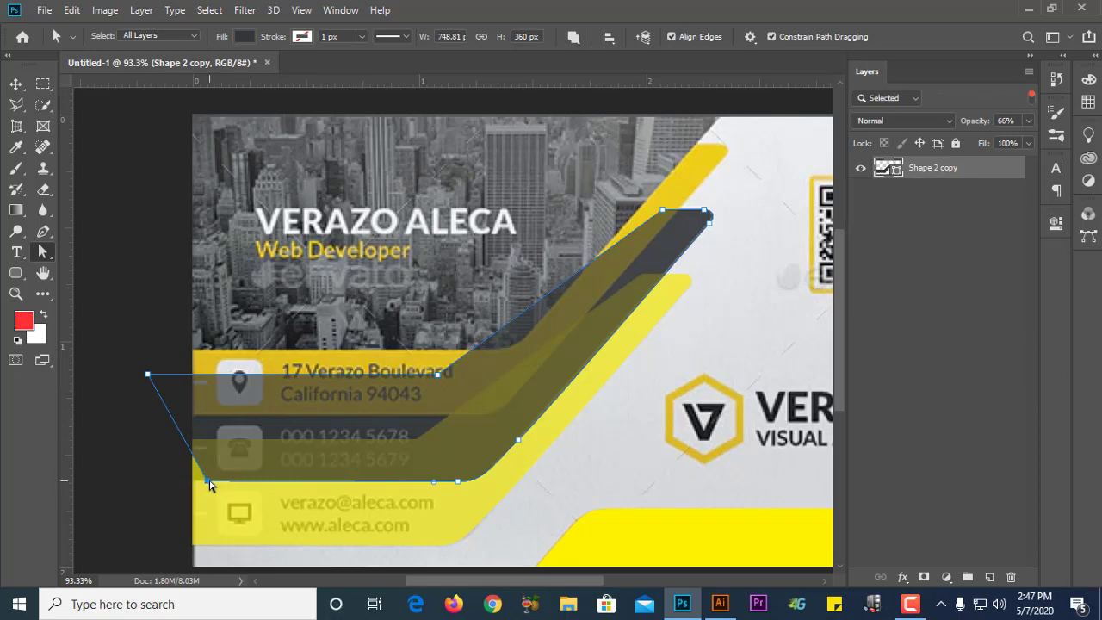
pyautogui.moveTo(208, 484); pyautogui.dragTo(162, 485)
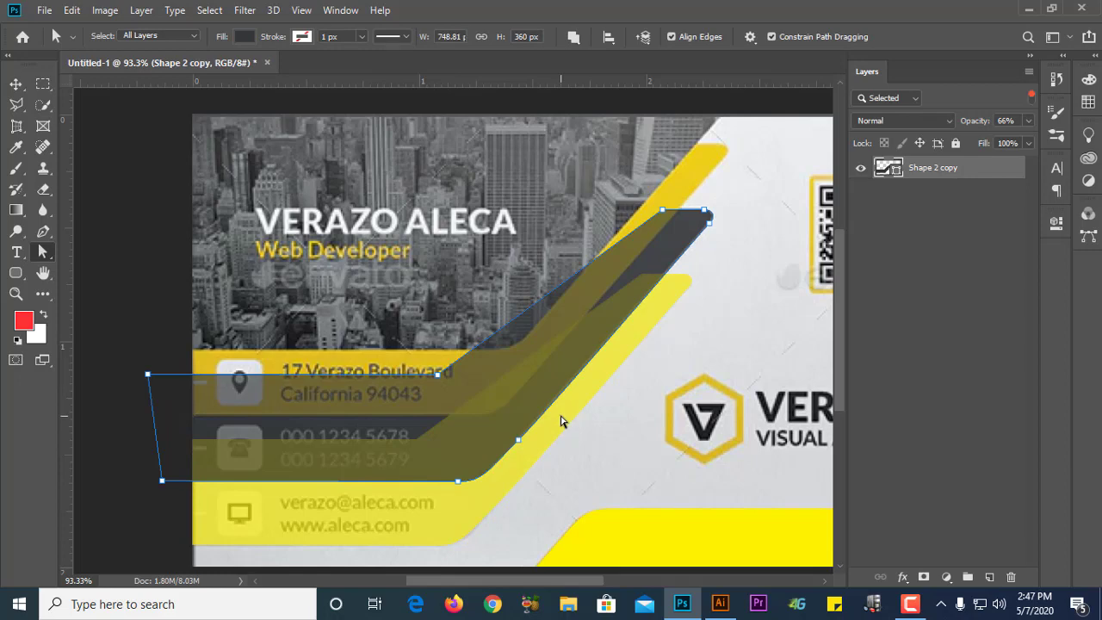
pyautogui.click(1032, 95)
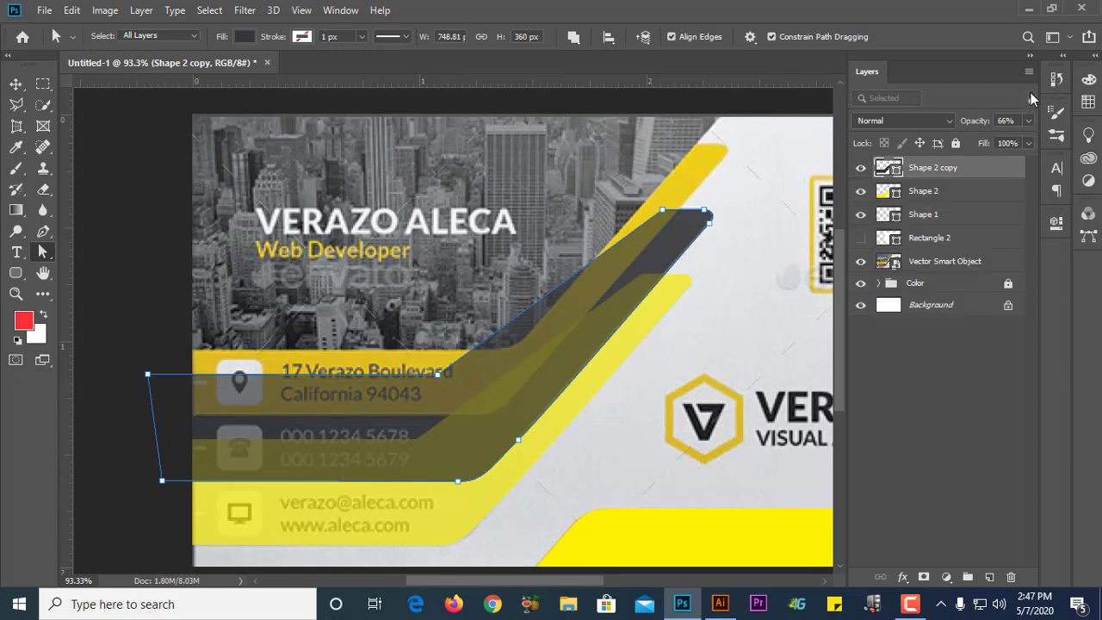
# Step: Set the opacity of the dark grey band and the lower yellow band together to 100%
pyautogui.click(16, 83)
pyautogui.keyDown('shift'); pyautogui.click(392, 508); pyautogui.keyUp('shift')
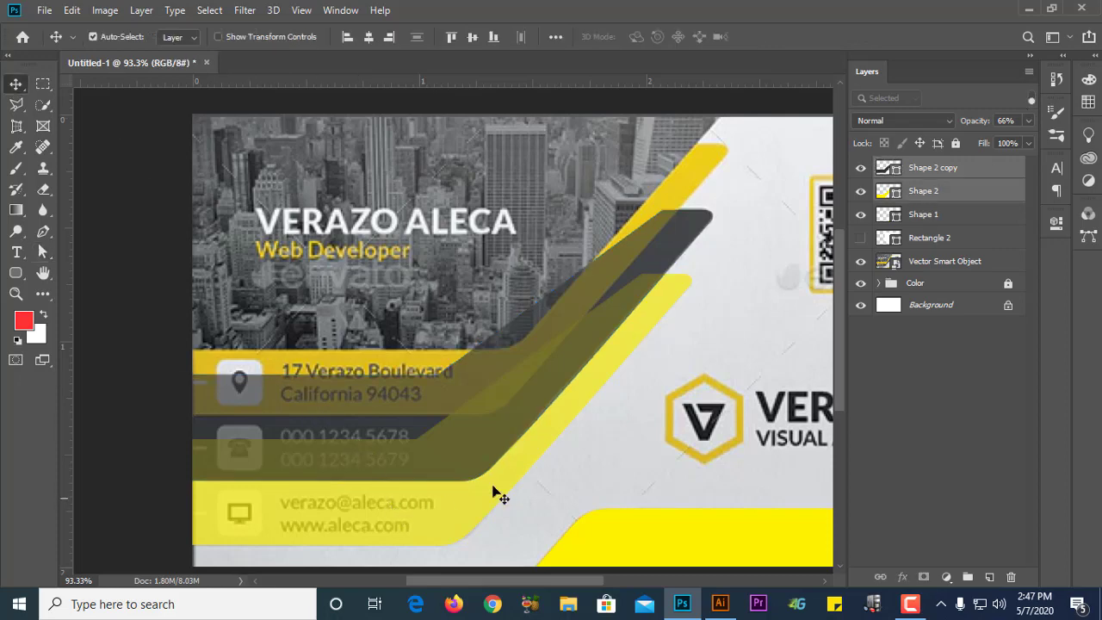
pyautogui.click(1028, 121)
pyautogui.moveTo(1000, 139); pyautogui.dragTo(1026, 139)
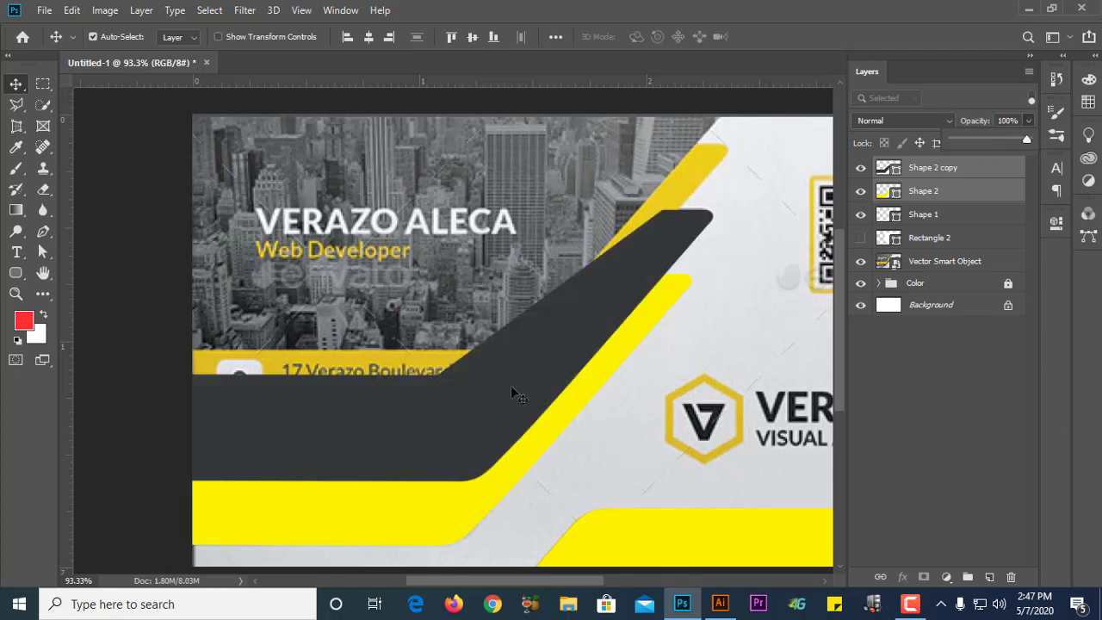
pyautogui.click(152, 353)
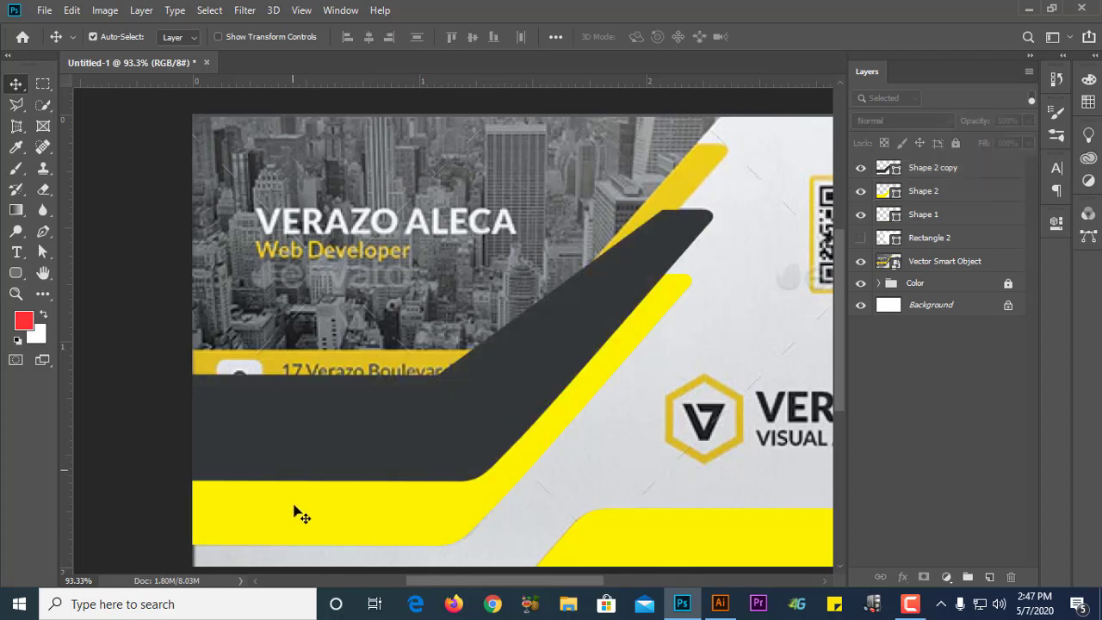
# Step: Recolour the lower yellow band (Shape 2) with the golden yellow sampled from the tip of the reference's upper band
pyautogui.click(302, 514)
pyautogui.doubleClick(889, 191)
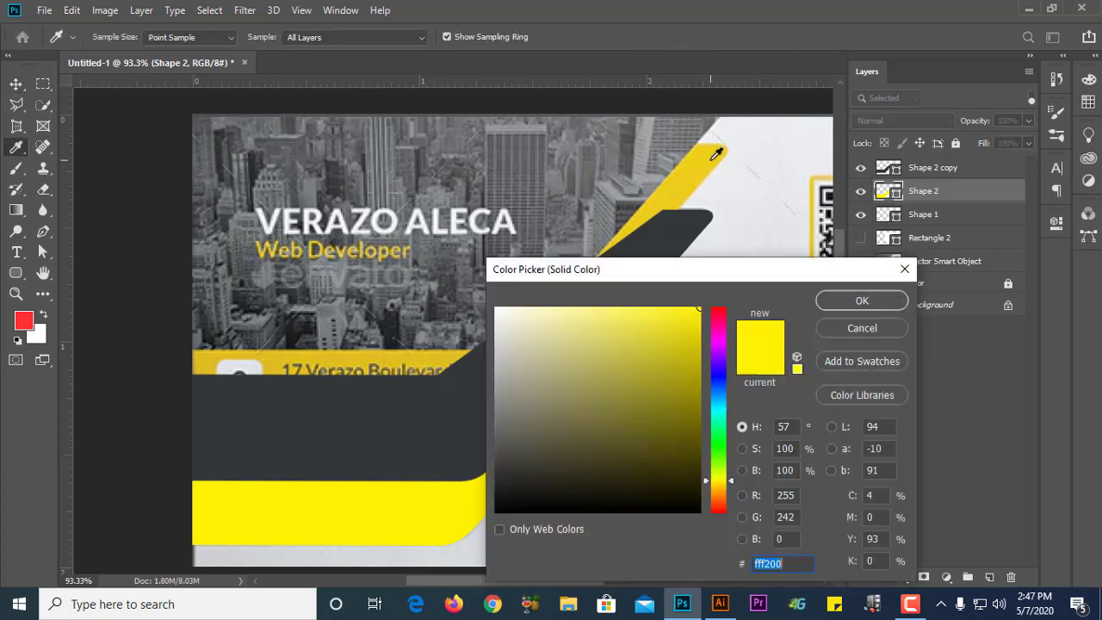
pyautogui.click(715, 154)
pyautogui.click(848, 301)
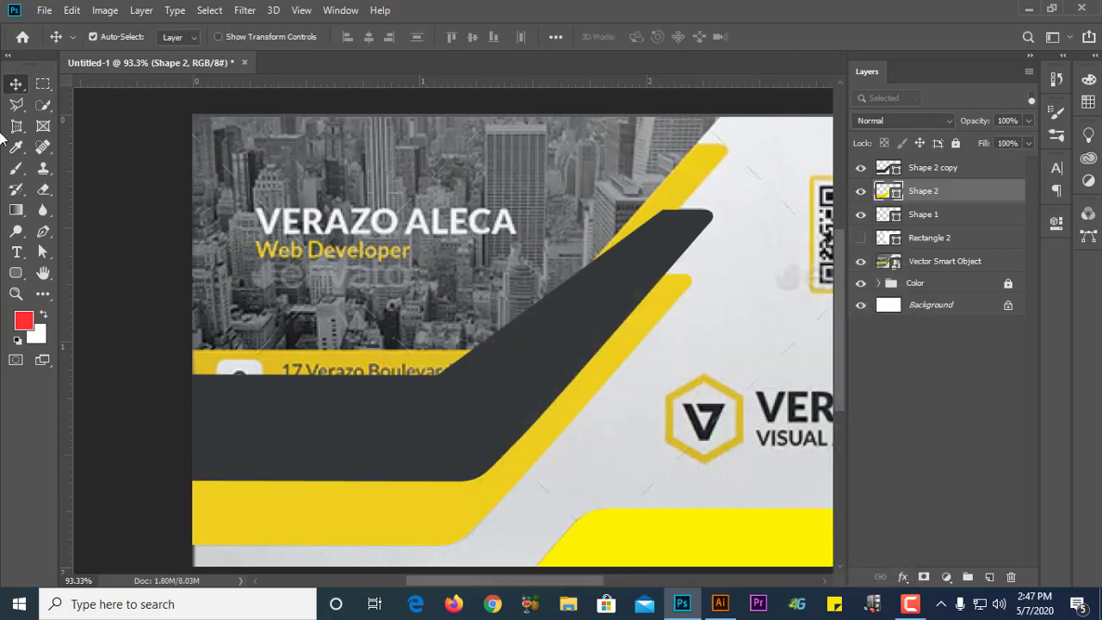
pyautogui.click(15, 86)
pyautogui.click(107, 243)
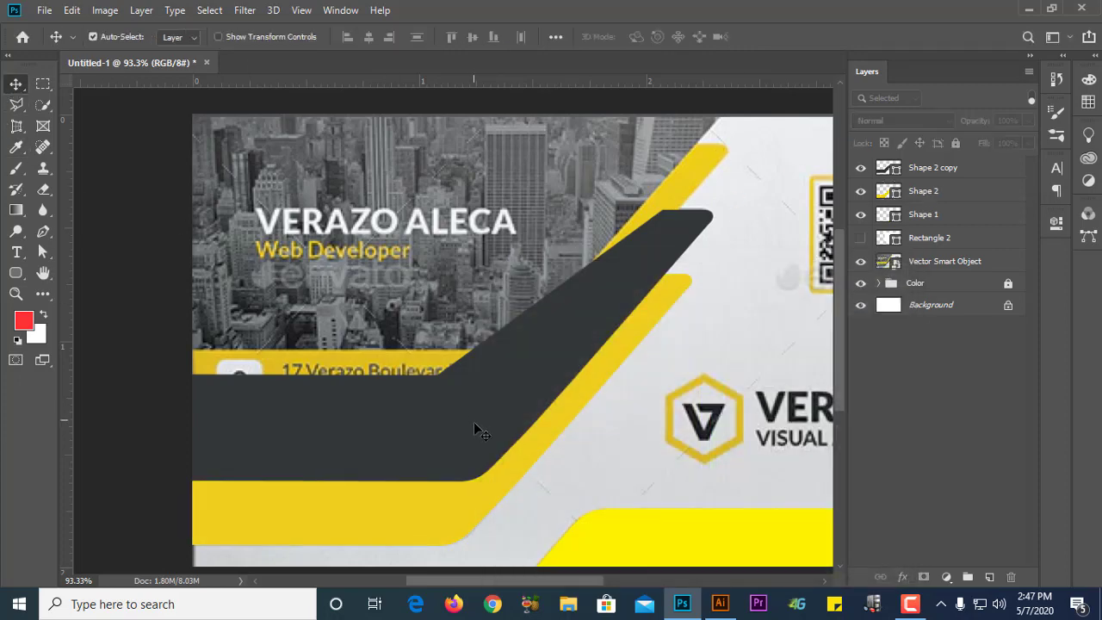
# Step: Duplicate the dark grey band as a separate layer and align the copy with the tip and lower edge of the reference's upper yellow band
pyautogui.moveTo(474, 423); pyautogui.dragTo(491, 348)
pyautogui.hotkey('ctrl', 'z')
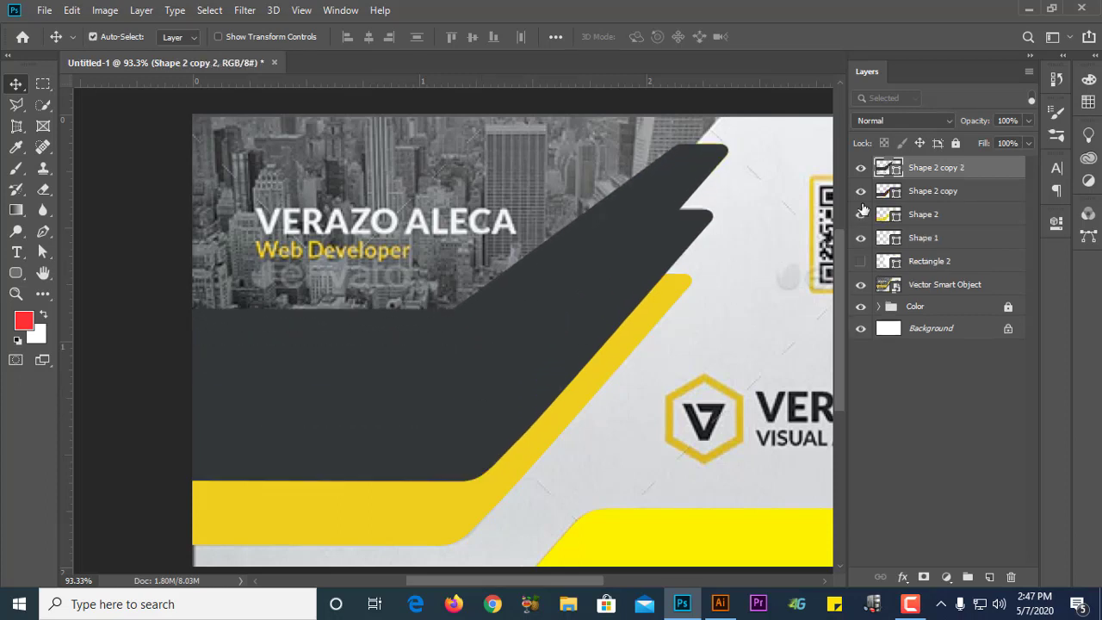
pyautogui.click(861, 190)
pyautogui.press('a')
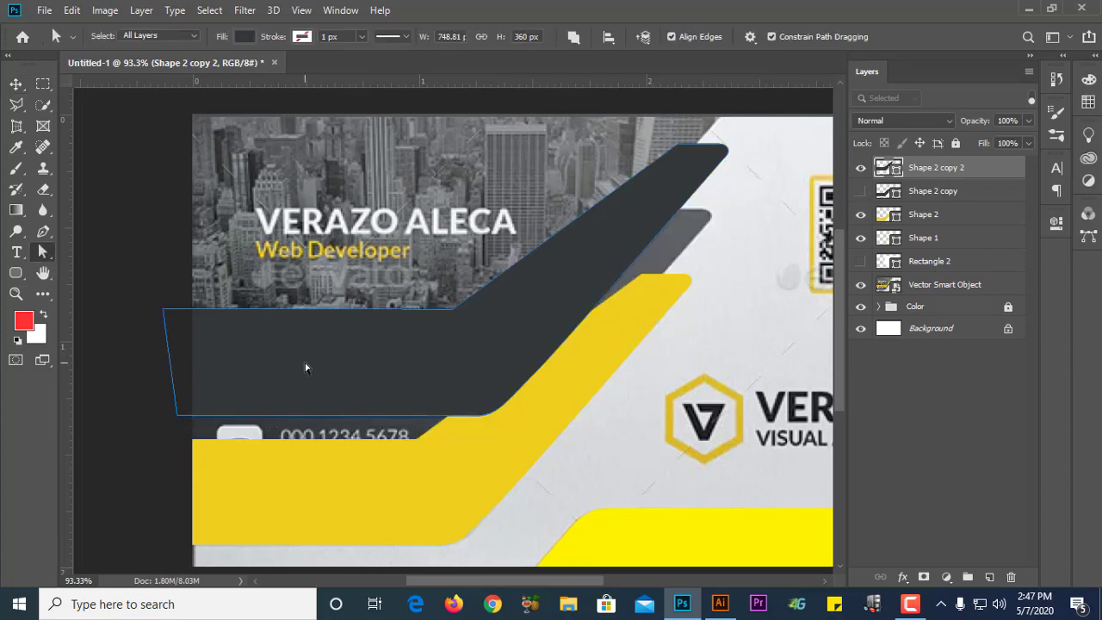
pyautogui.click(860, 190)
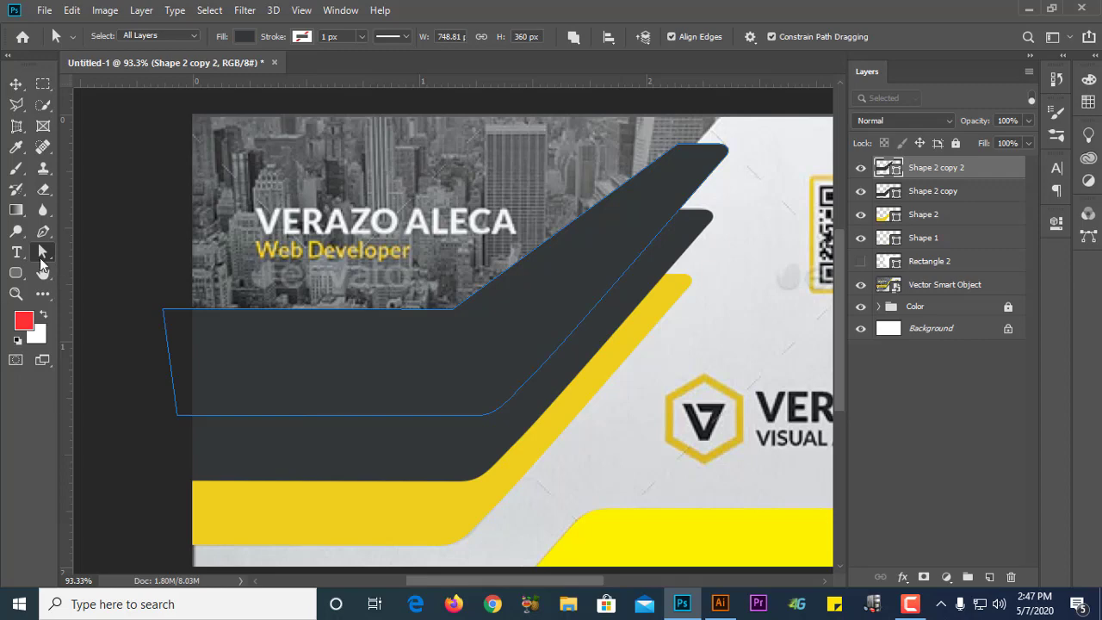
# Step: Recolour the new upper band (Shape 2 copy 2) with the golden yellow sampled from the lower band
pyautogui.doubleClick(889, 167)
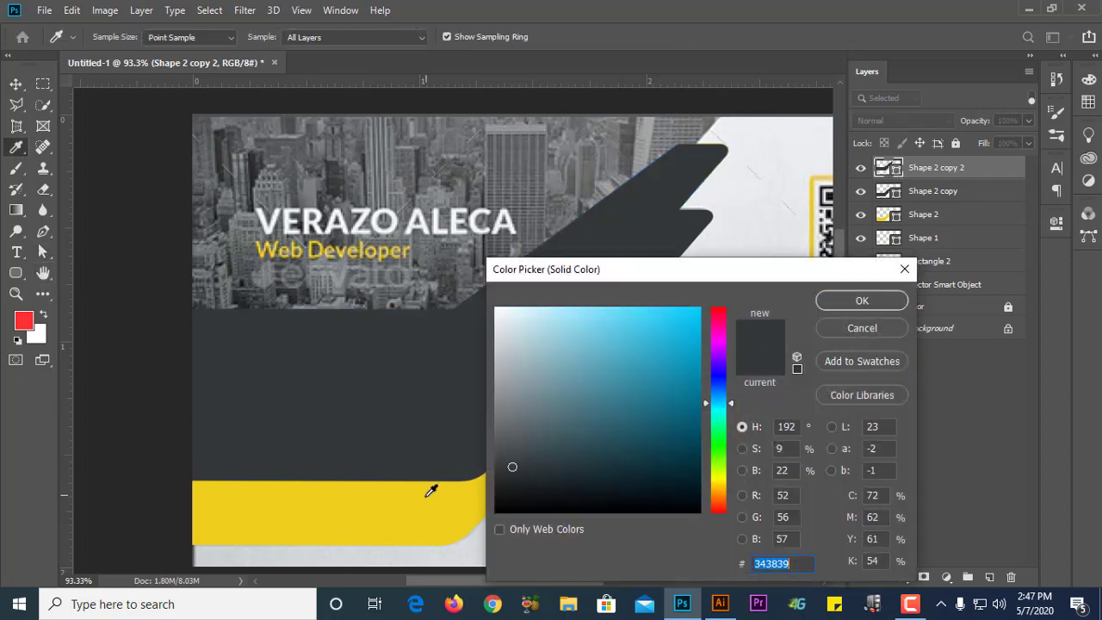
pyautogui.click(430, 490)
pyautogui.click(861, 300)
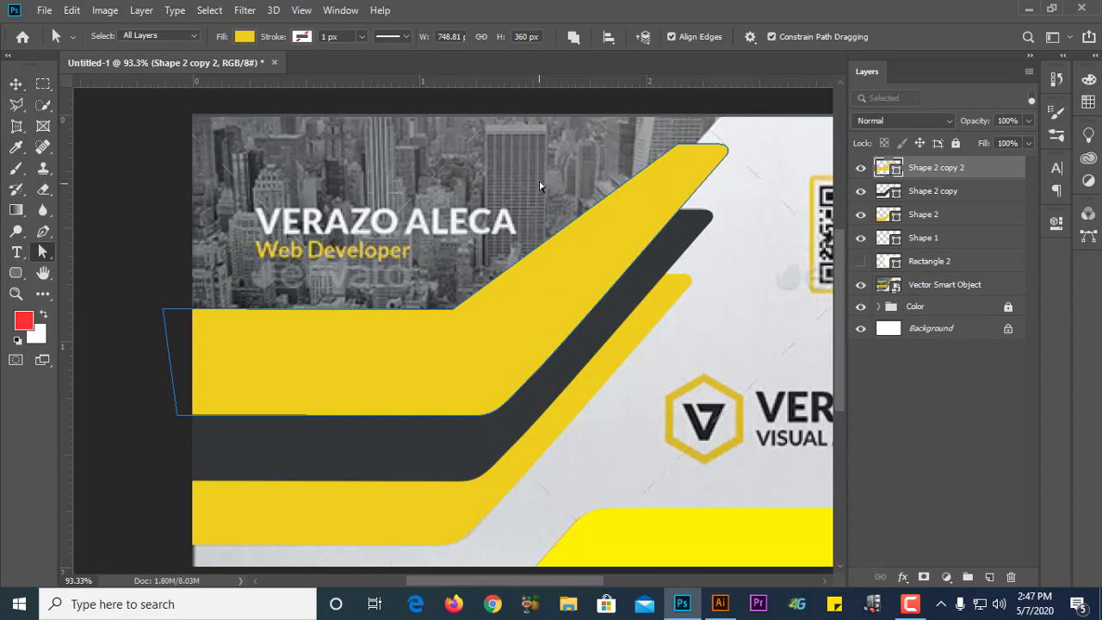
# Step: Lower the upper band's opacity to 41% and duplicate its path inside the layer, resting the copy's lower edge on the yellow strip's upper edge
pyautogui.scroll(3, 557, 327)
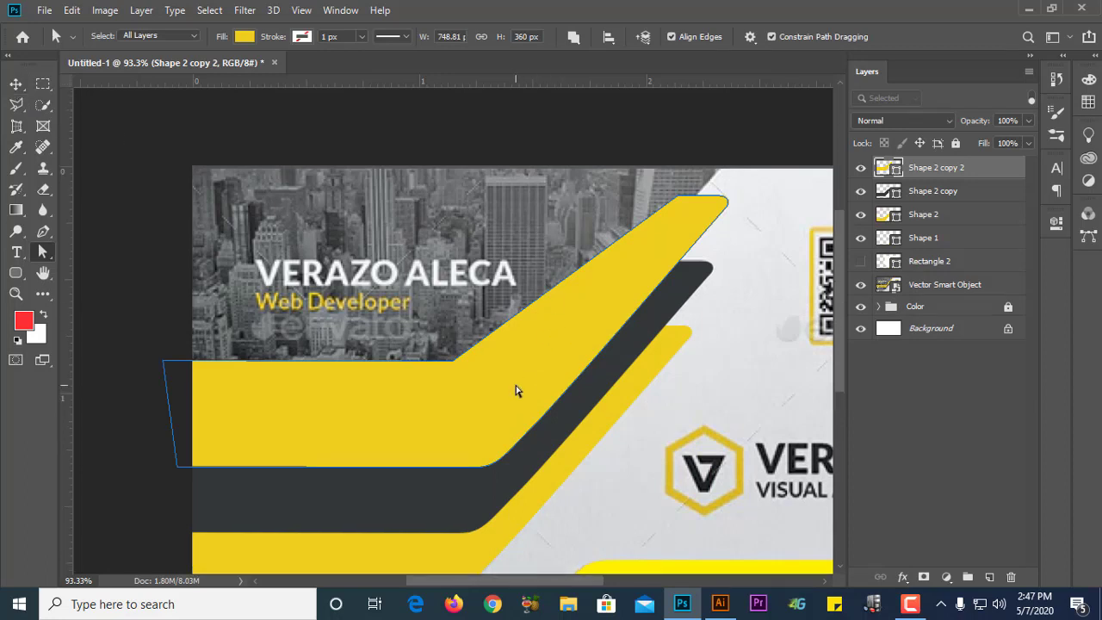
pyautogui.moveTo(515, 396); pyautogui.dragTo(520, 345)
pyautogui.hotkey('ctrl', 'z')
pyautogui.moveTo(1028, 121); pyautogui.dragTo(968, 160)
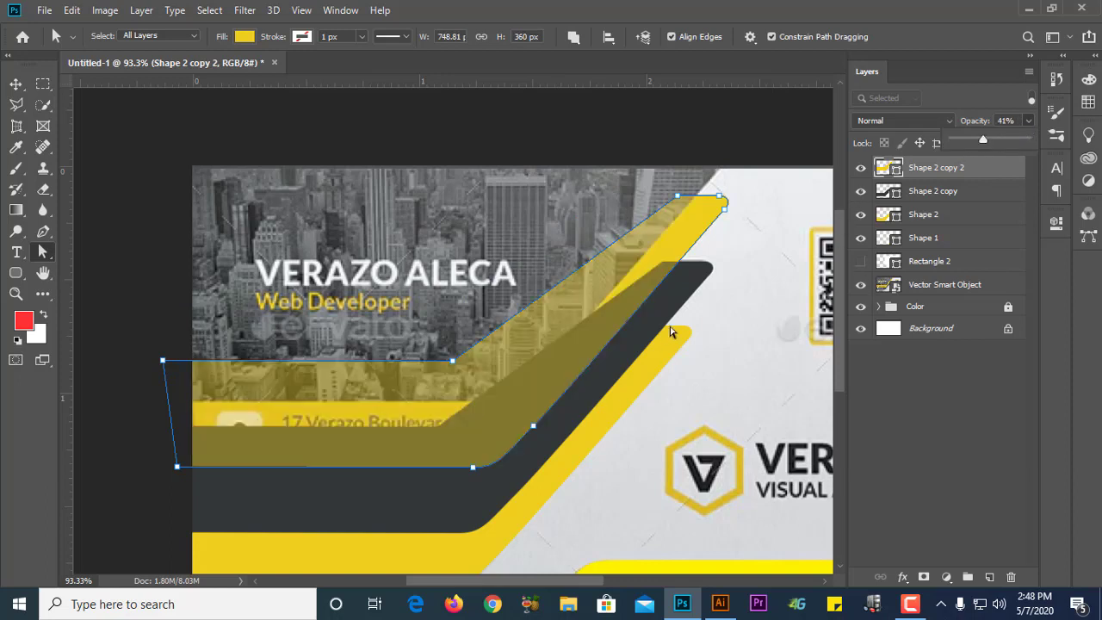
pyautogui.click(861, 191)
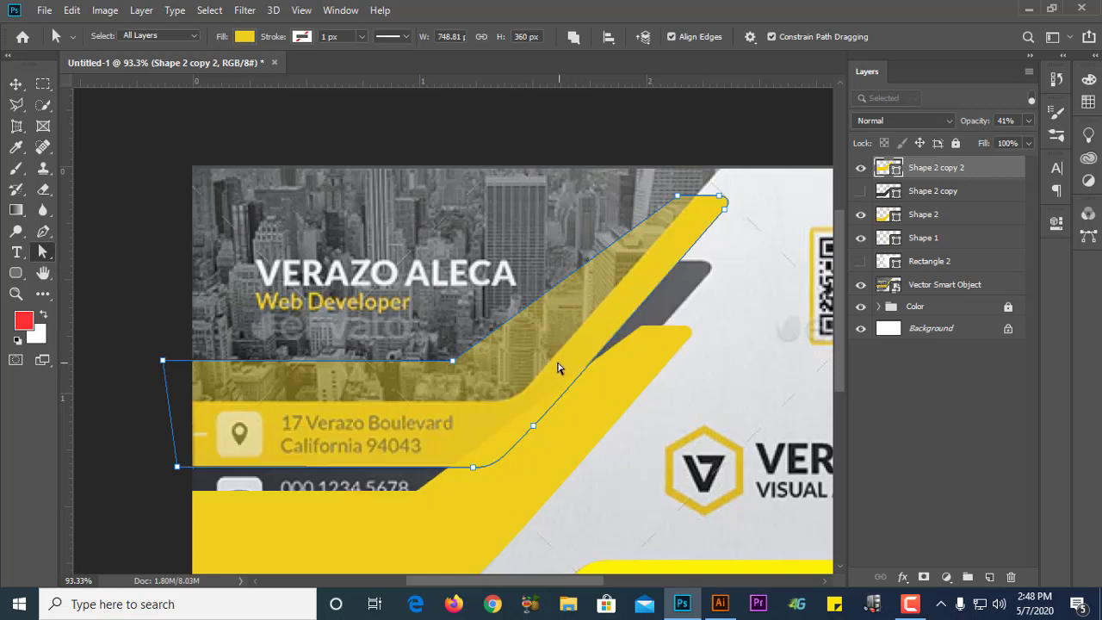
pyautogui.moveTo(557, 367); pyautogui.dragTo(576, 294)
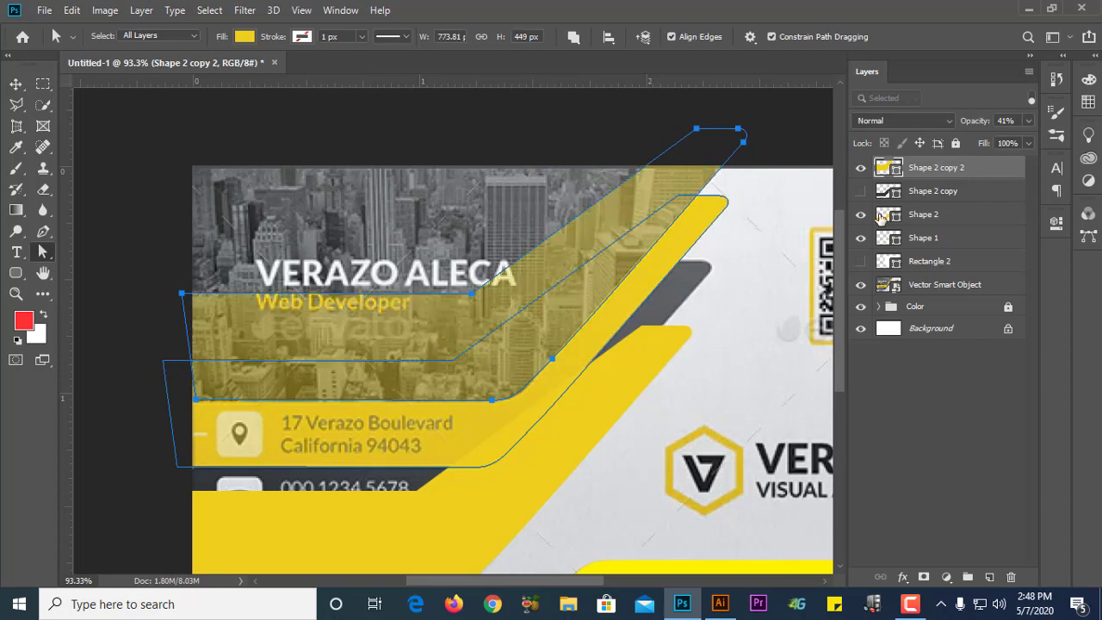
pyautogui.click(861, 191)
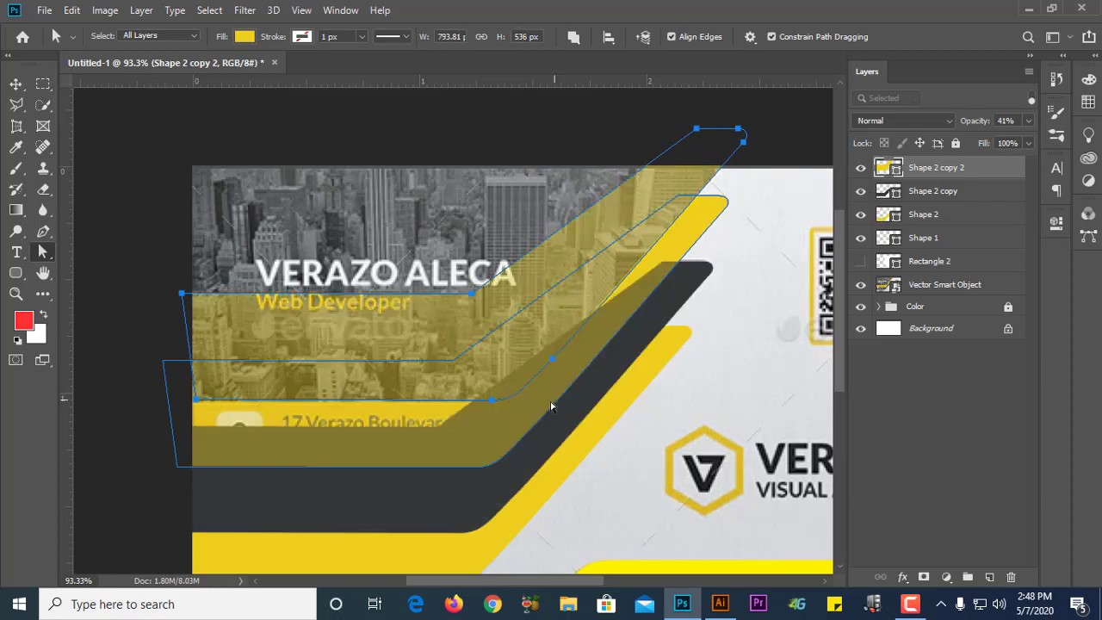
pyautogui.click(293, 428)
# Step: Set the opacity of the upper yellow band's layer to 100% and deselect it
pyautogui.click(1028, 121)
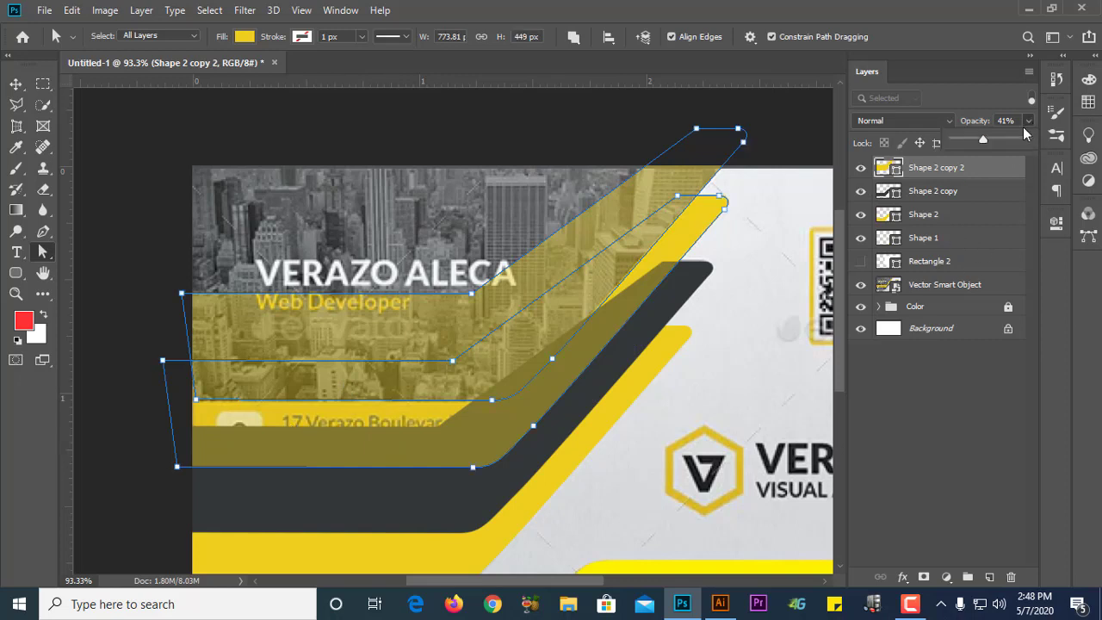
pyautogui.moveTo(1013, 140); pyautogui.dragTo(1066, 148)
pyautogui.click(155, 237)
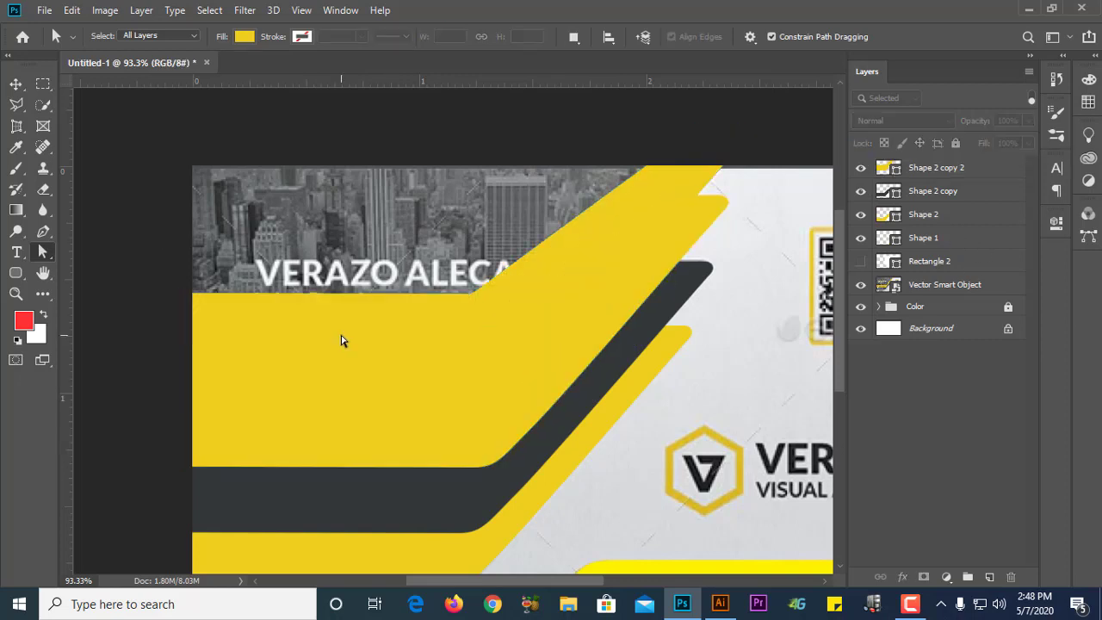
# Step: Try stepping back and deleting the upper path copy in the yellow band's layer, and restore the full-opacity version
pyautogui.click(313, 342)
pyautogui.hotkey('ctrl', 'z')
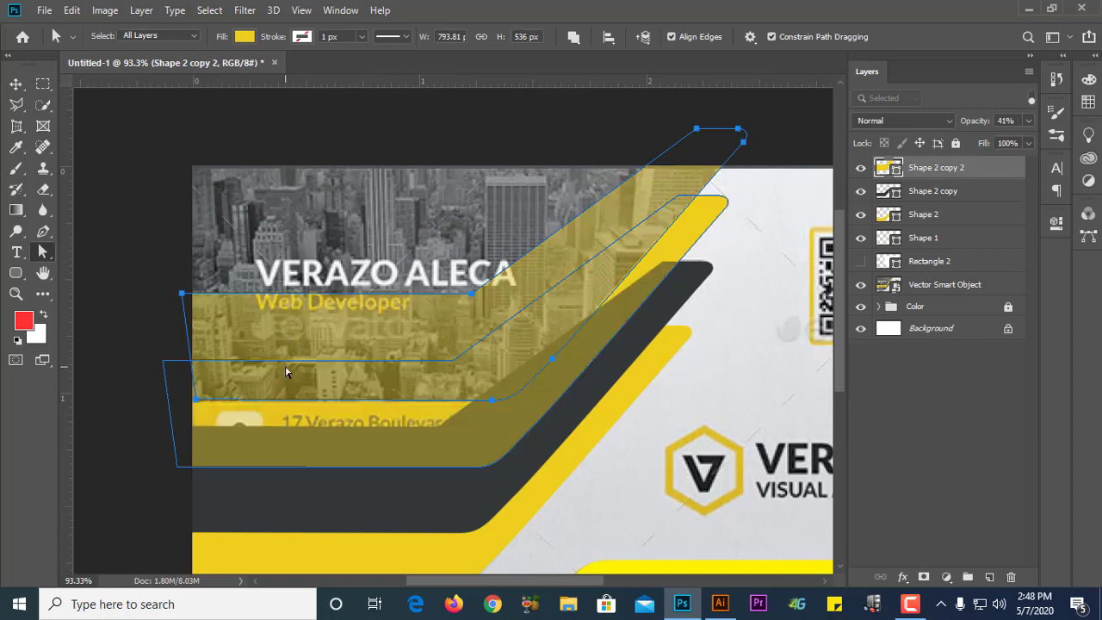
pyautogui.hotkey('ctrl', 'z')
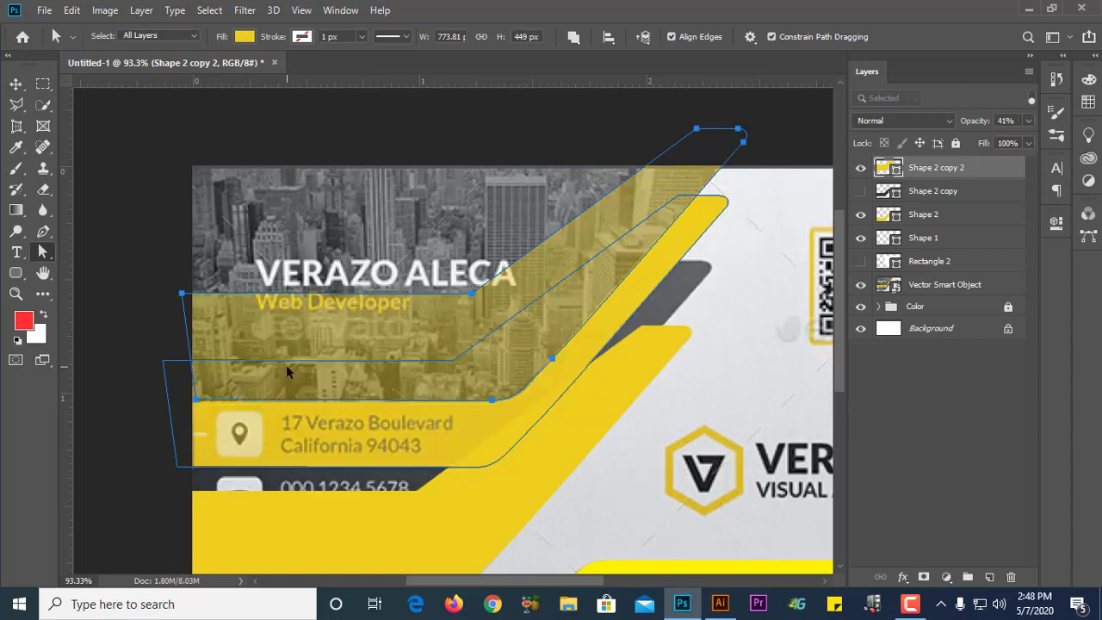
pyautogui.press('Delete')
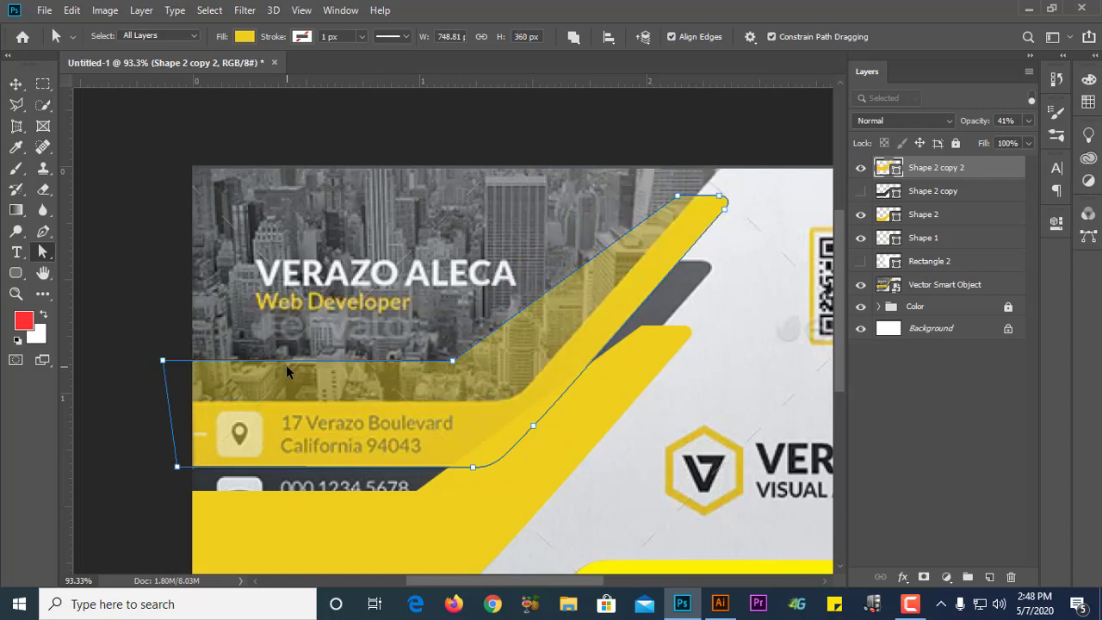
pyautogui.hotkey('ctrl', 'z')
pyautogui.hotkey('ctrl', 'z')
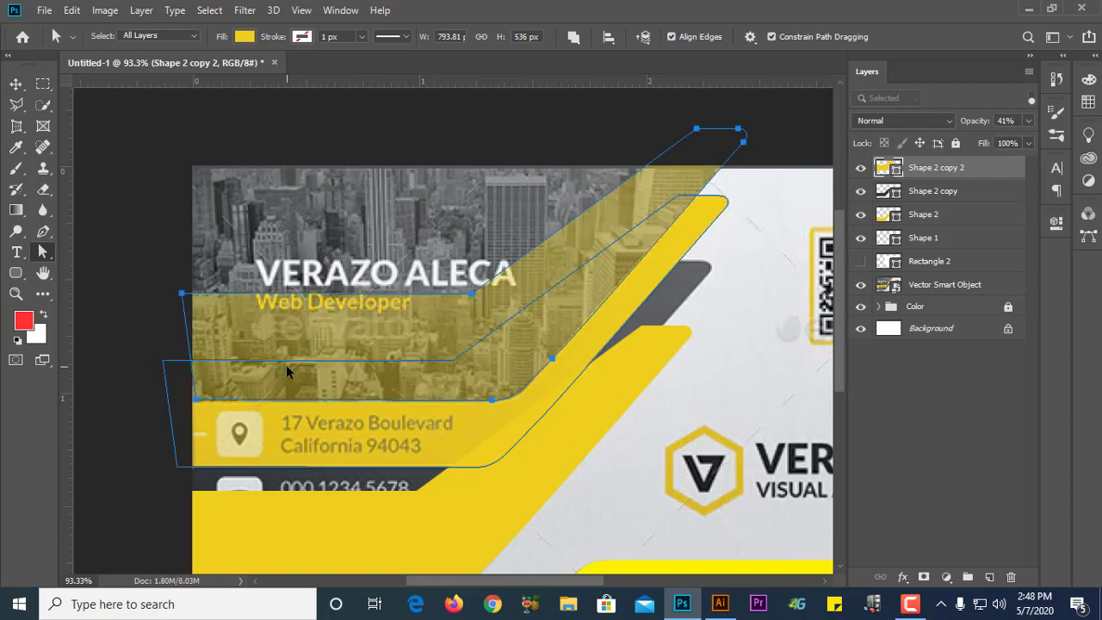
pyautogui.hotkey('ctrl', 'z')
pyautogui.click(112, 278)
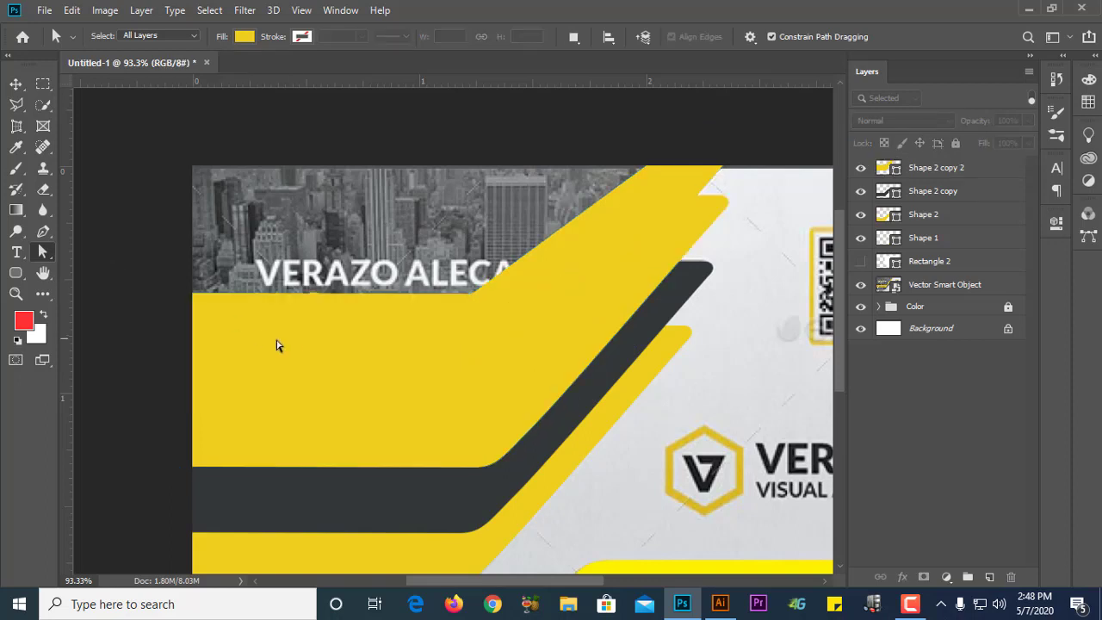
# Step: Try to move the doubled yellow band up and to the right
pyautogui.click(334, 352)
pyautogui.moveTo(387, 350)
pyautogui.mouseDown()
pyautogui.moveTo(438, 313)
pyautogui.moveTo(381, 344)
pyautogui.mouseUp()
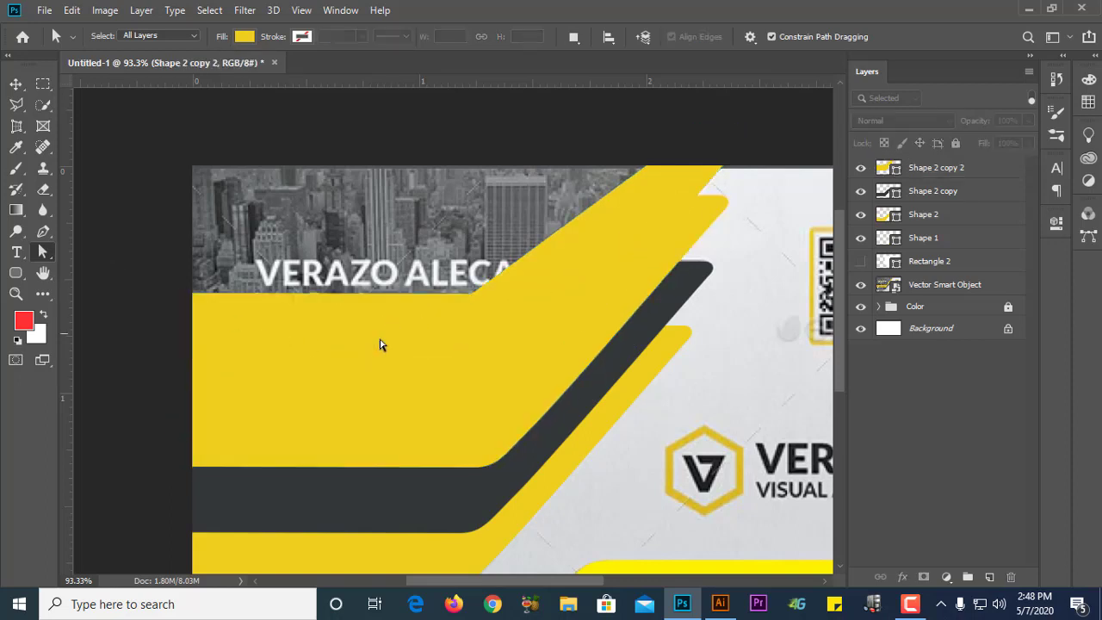
pyautogui.click(307, 339)
pyautogui.click(9, 86)
pyautogui.moveTo(320, 328); pyautogui.dragTo(450, 347)
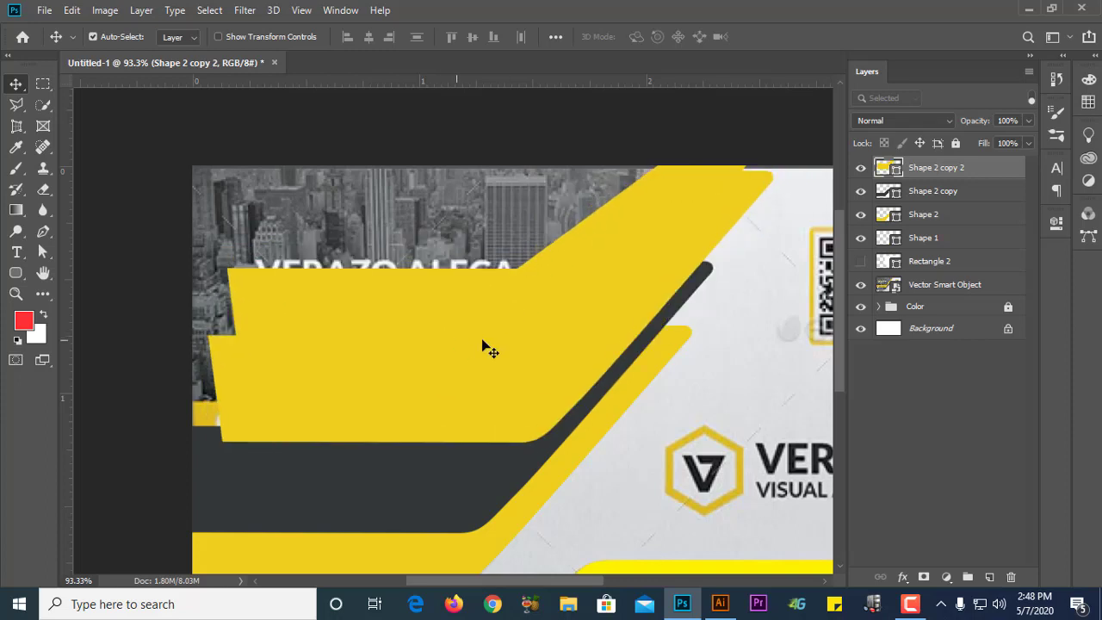
# Step: Undo the yellow band's move, its opacity increase and the path duplication, going back to a single path at 41% opacity
pyautogui.hotkey('ctrl', 'z')
pyautogui.hotkey('ctrl', 'z')
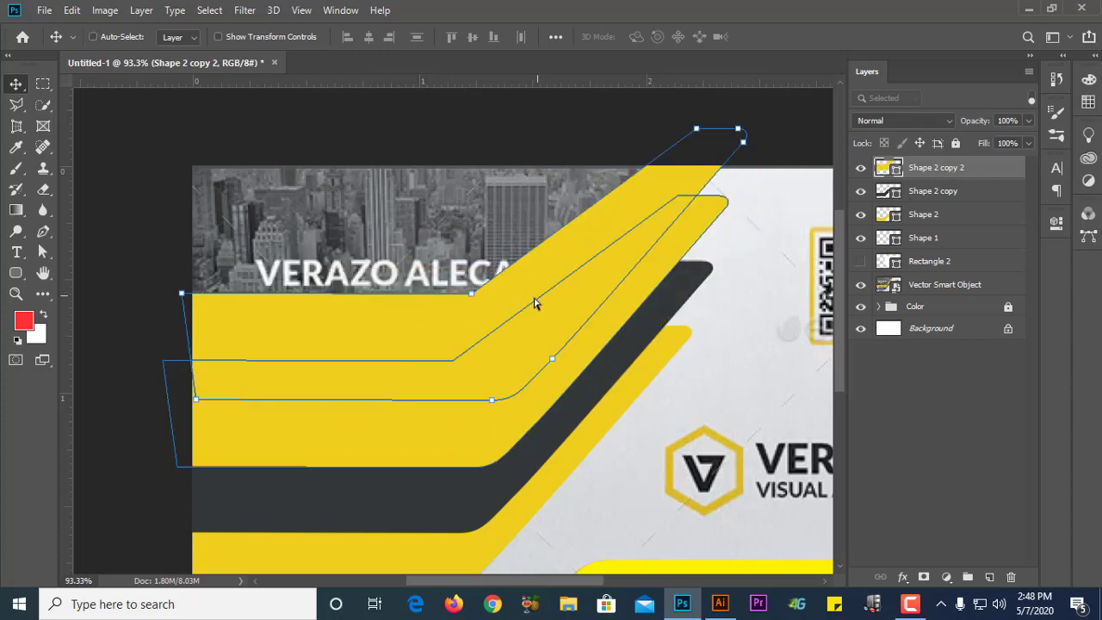
pyautogui.hotkey('ctrl', 'z')
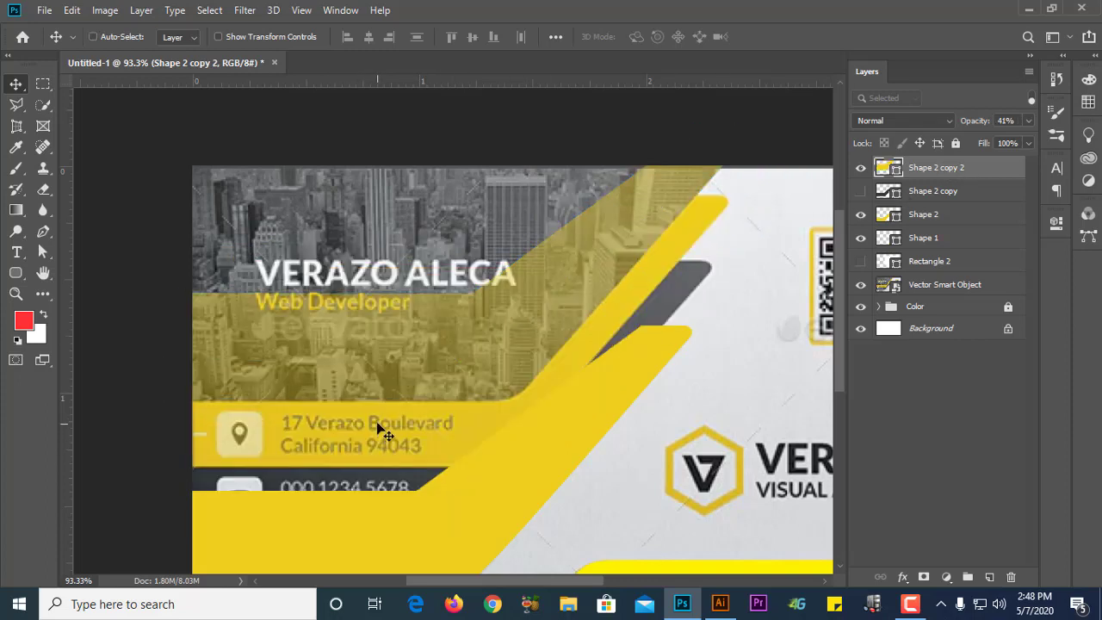
pyautogui.hotkey('ctrl', 'z')
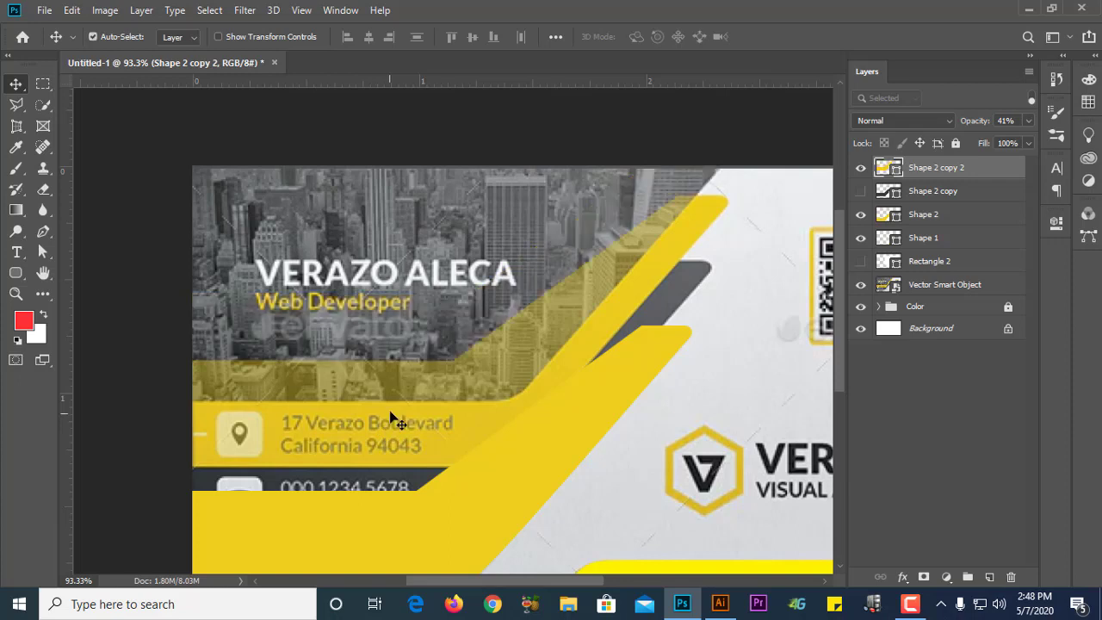
# Step: Try to duplicate the band's path upward inside the same layer, and undo the copy
pyautogui.press('a')
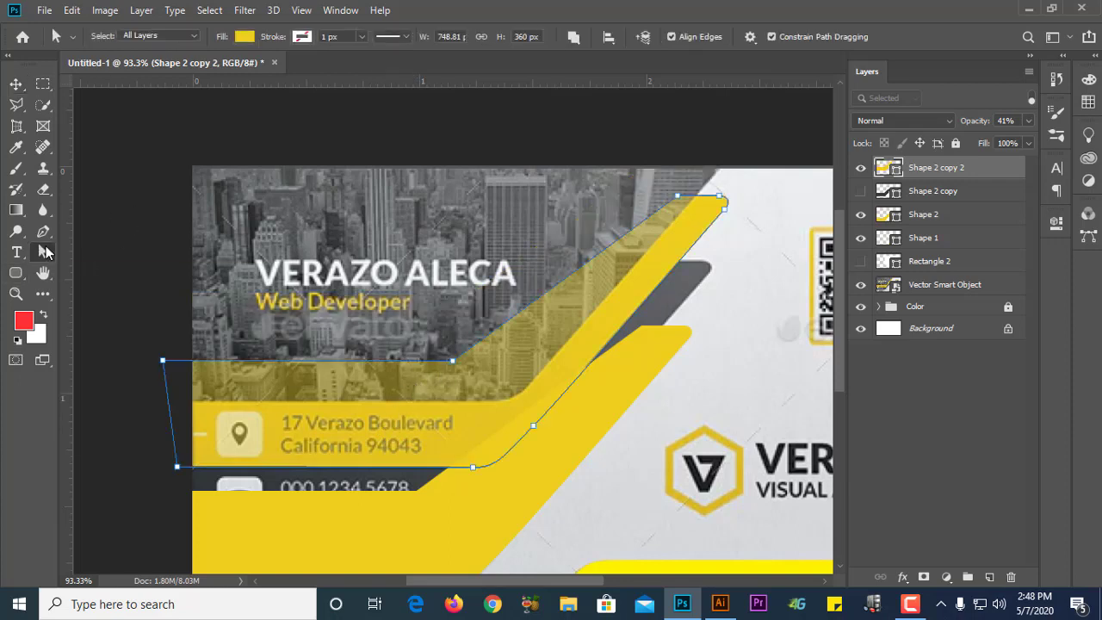
pyautogui.moveTo(397, 419); pyautogui.dragTo(399, 344)
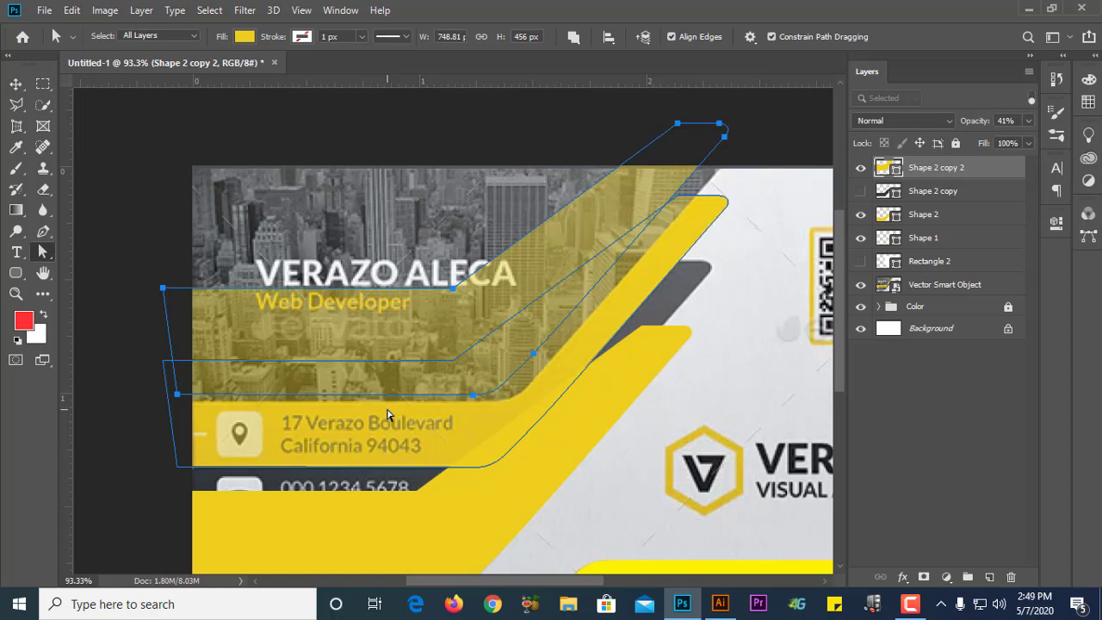
pyautogui.hotkey('ctrl', 'z')
# Step: Duplicate the upper yellow band onto its own layer directly above and recolour the copy with the dark grey #3e4245 sampled from the strip below
pyautogui.click(17, 83)
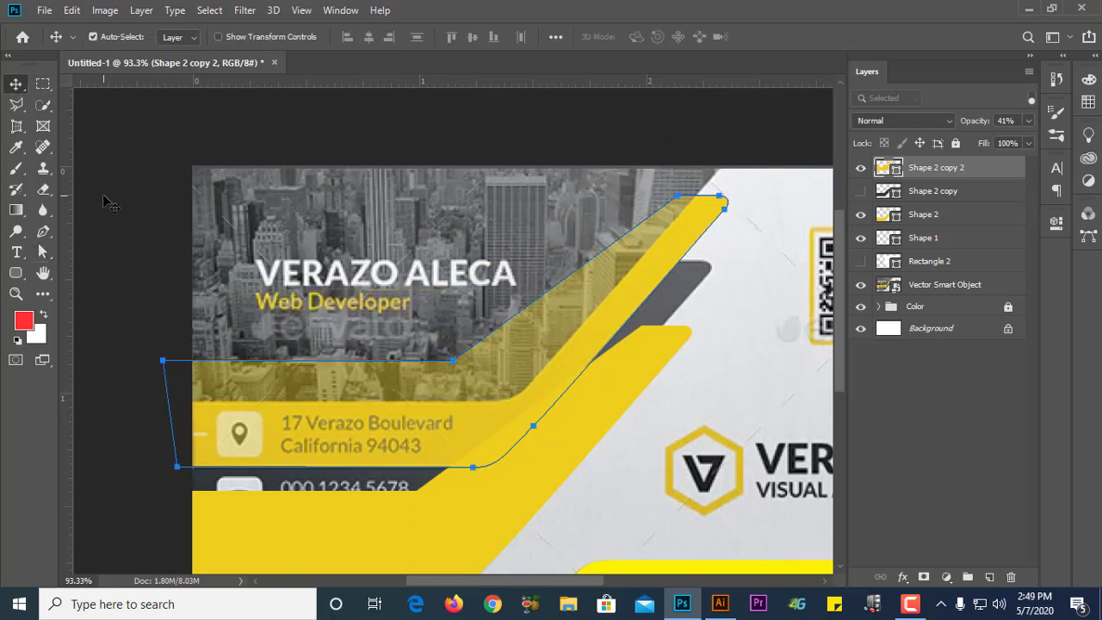
pyautogui.moveTo(422, 418); pyautogui.dragTo(445, 349)
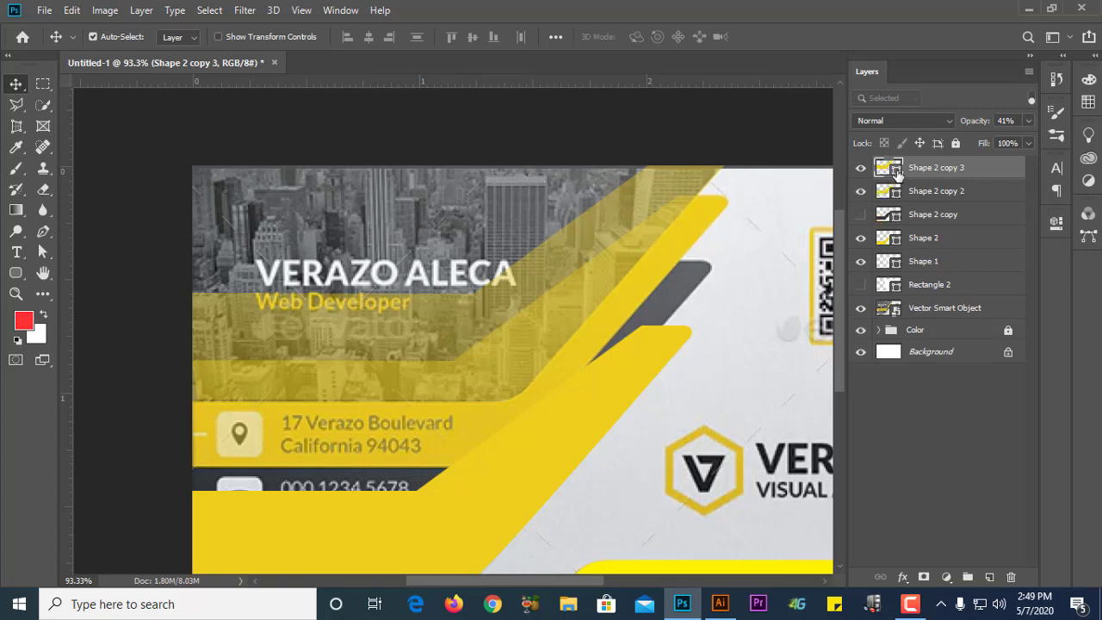
pyautogui.doubleClick(895, 173)
pyautogui.click(406, 466)
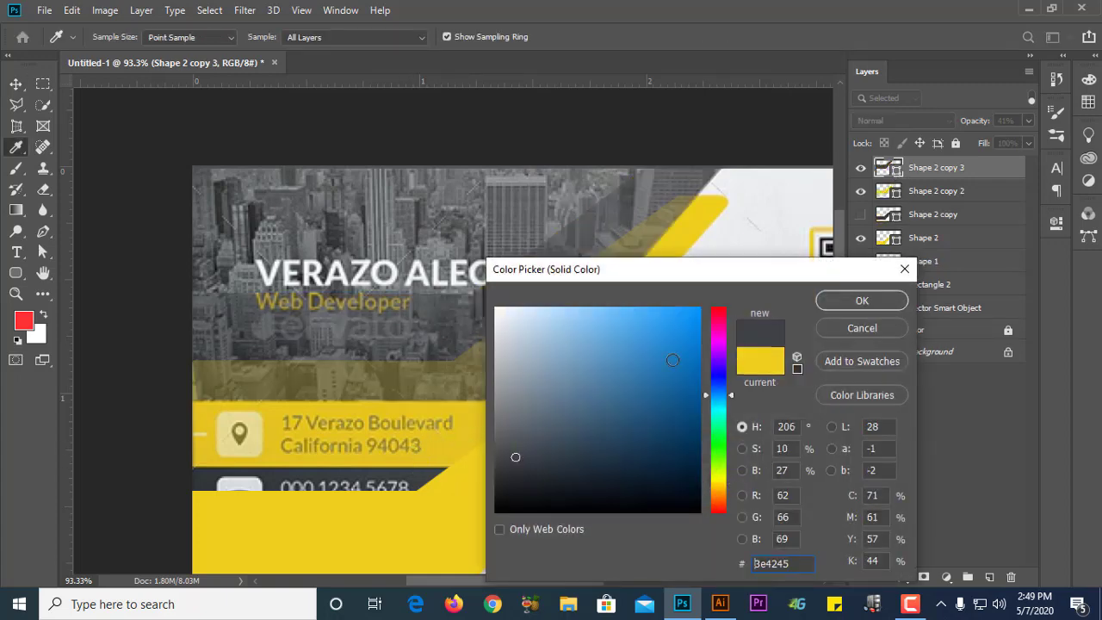
pyautogui.click(825, 298)
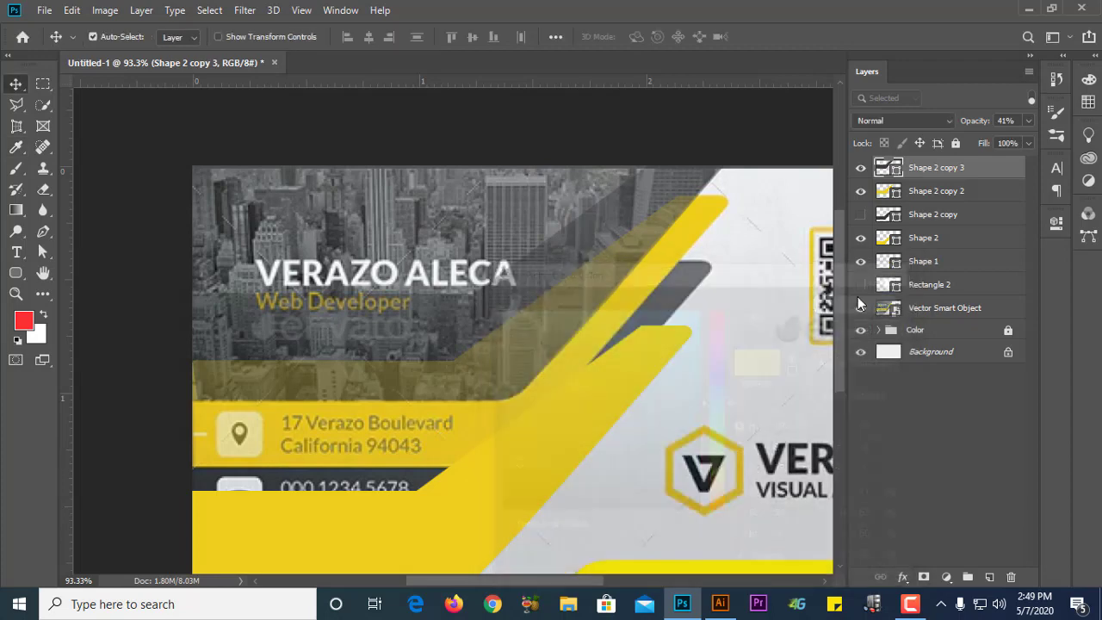
# Step: Set the opacity of Shape 2 copy 3 and Shape 2 copy 2 to 100% and show the Shape 2 copy layer
pyautogui.click(1026, 124)
pyautogui.moveTo(986, 142); pyautogui.dragTo(1031, 143)
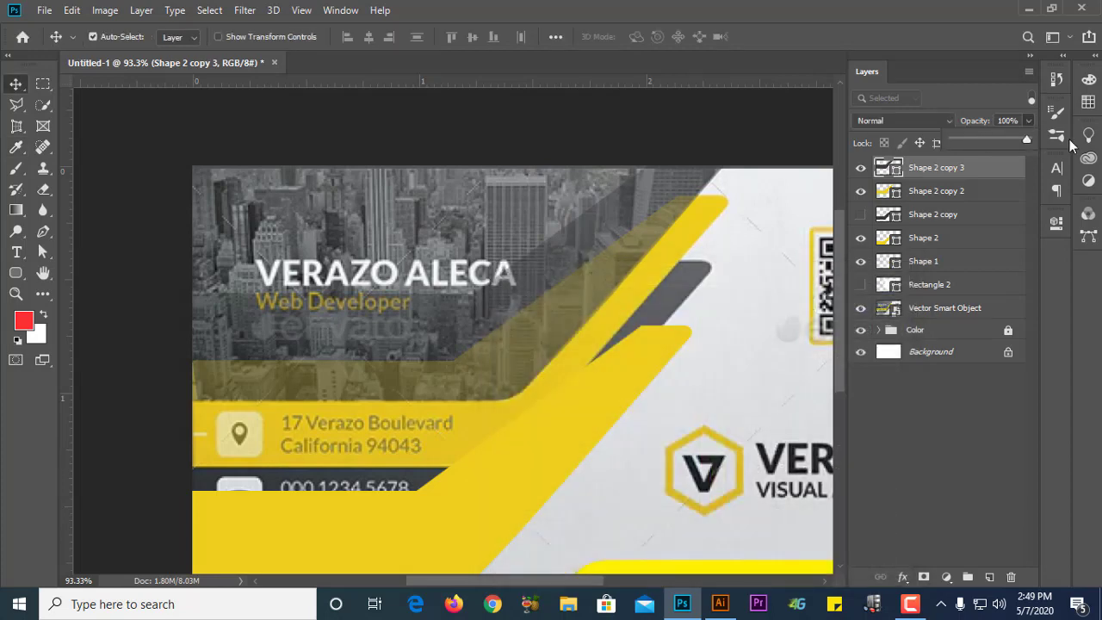
pyautogui.click(983, 212)
pyautogui.click(986, 190)
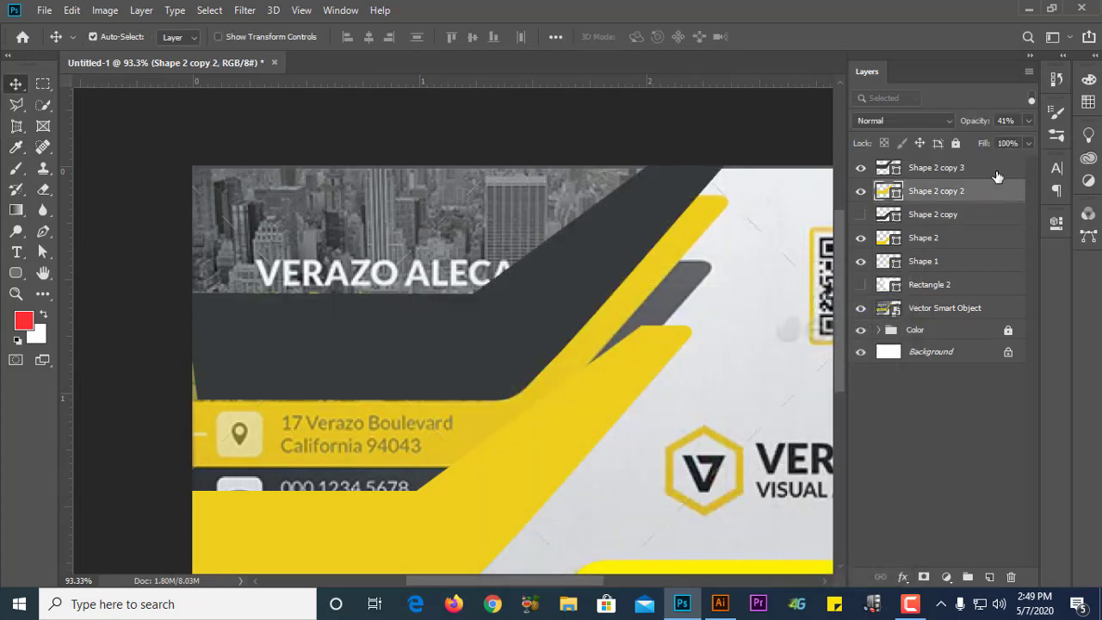
pyautogui.click(1028, 120)
pyautogui.moveTo(1010, 140); pyautogui.dragTo(1031, 141)
pyautogui.click(916, 217)
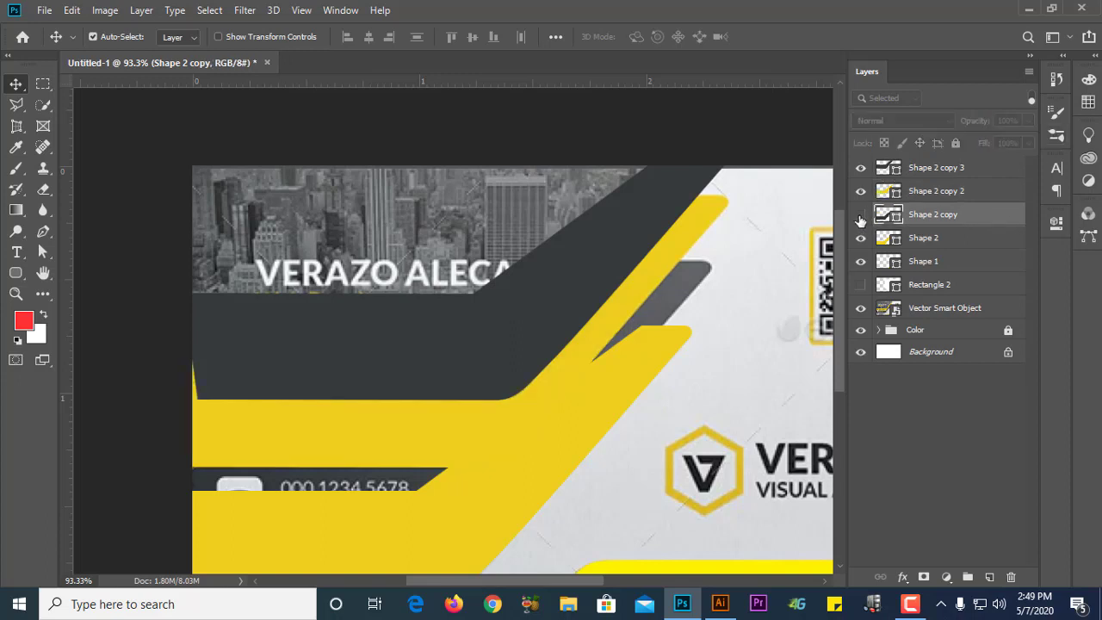
pyautogui.click(860, 214)
# Step: Move the lower-left anchor point of the top dark grey band outward past the card's left edge
pyautogui.click(283, 370)
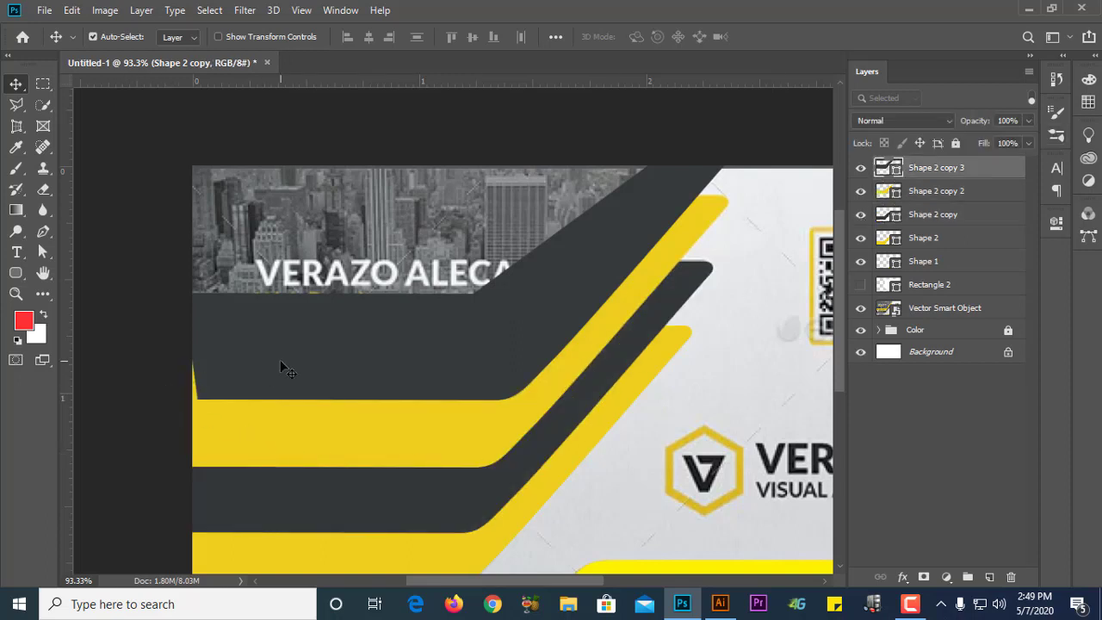
pyautogui.press('a')
pyautogui.click(199, 403)
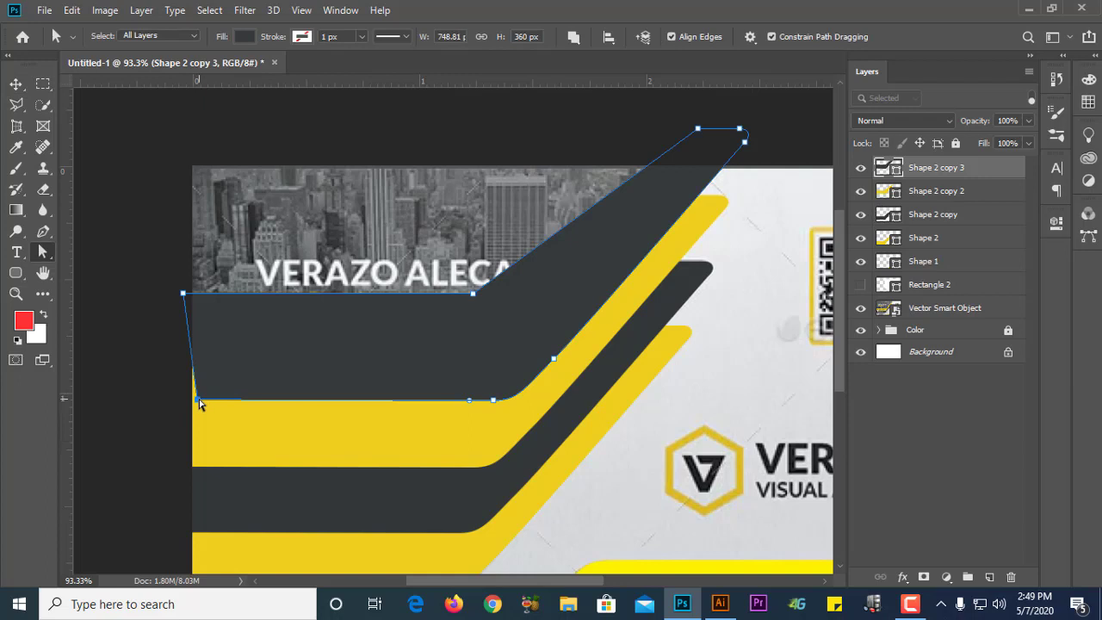
pyautogui.doubleClick(199, 402)
pyautogui.doubleClick(167, 402)
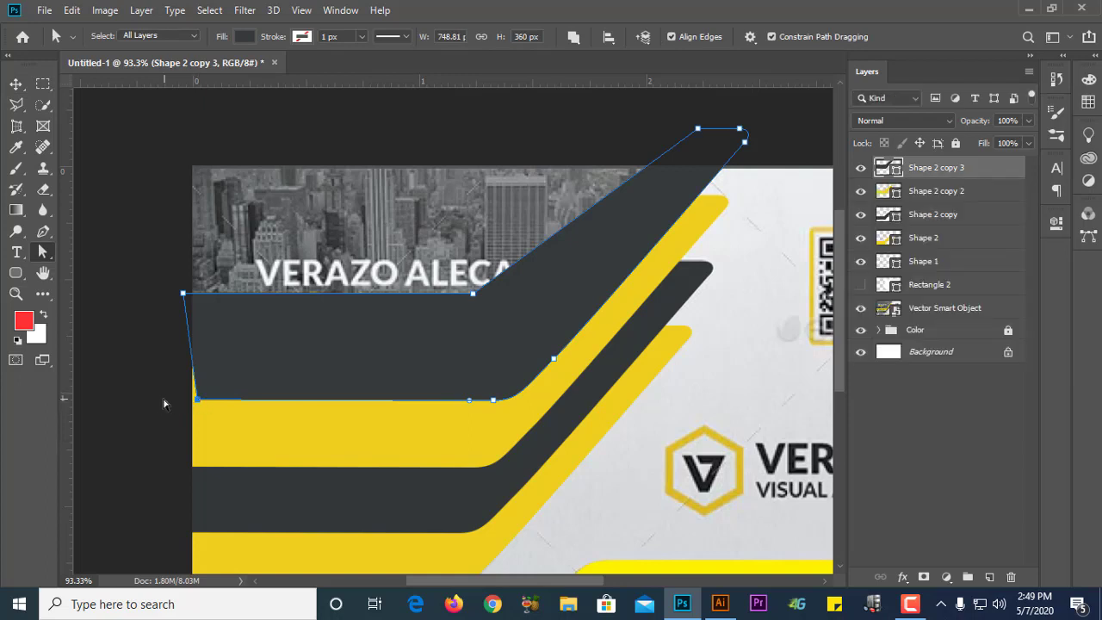
pyautogui.moveTo(198, 401); pyautogui.dragTo(176, 399)
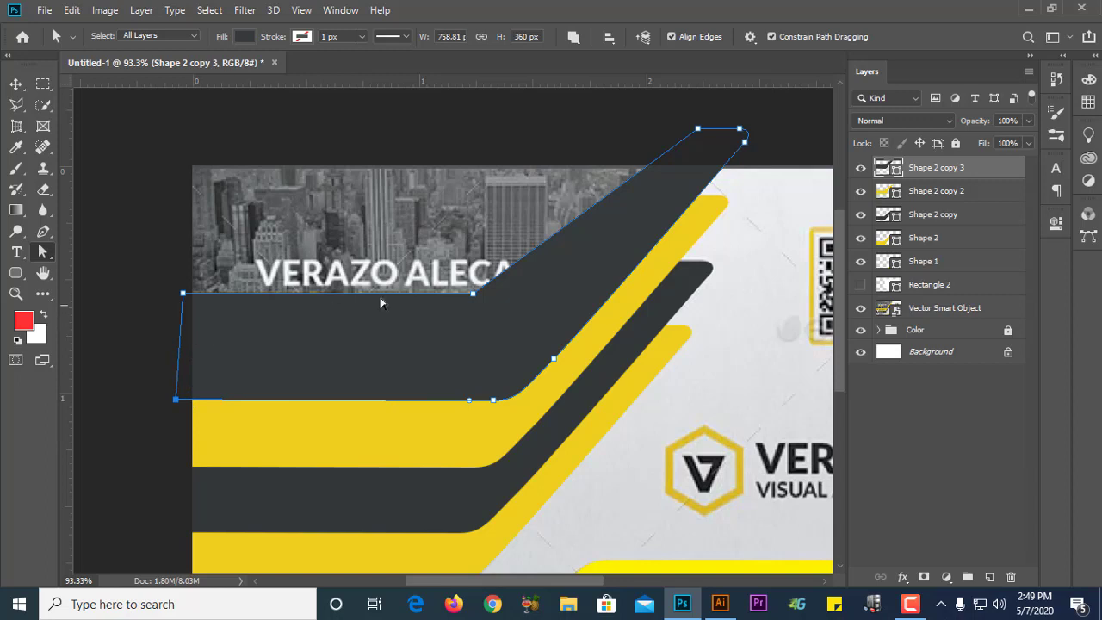
# Step: Move the dark band's inner corner anchor beyond the card's top-left corner to fill that area, and bring back the full layer list
pyautogui.doubleClick(476, 296)
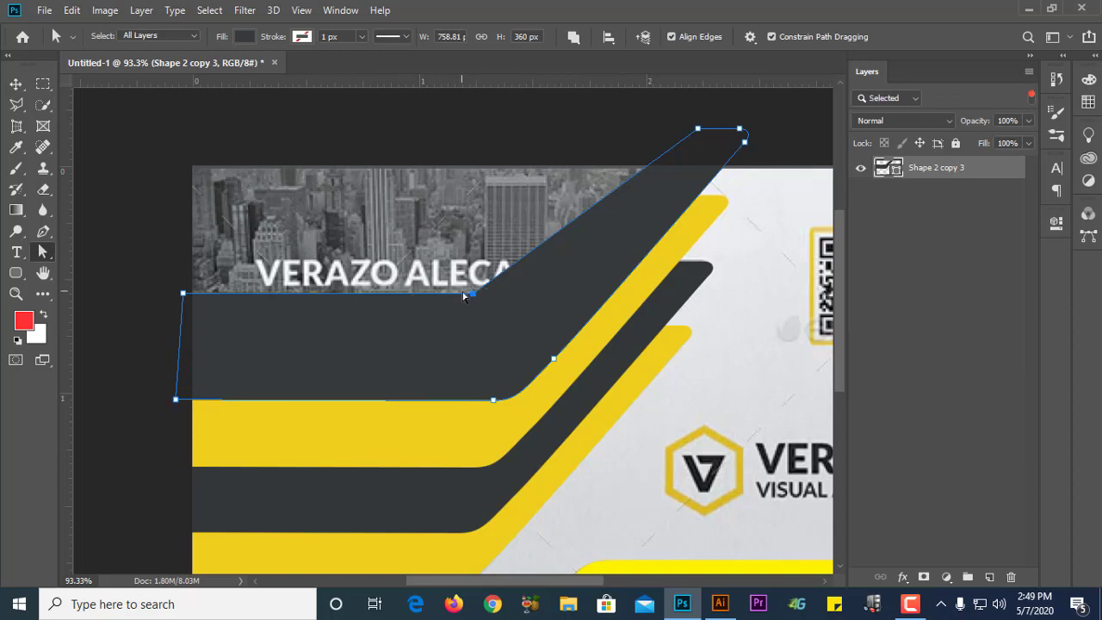
pyautogui.moveTo(473, 298); pyautogui.dragTo(167, 127)
pyautogui.scroll(-3, 434, 364)
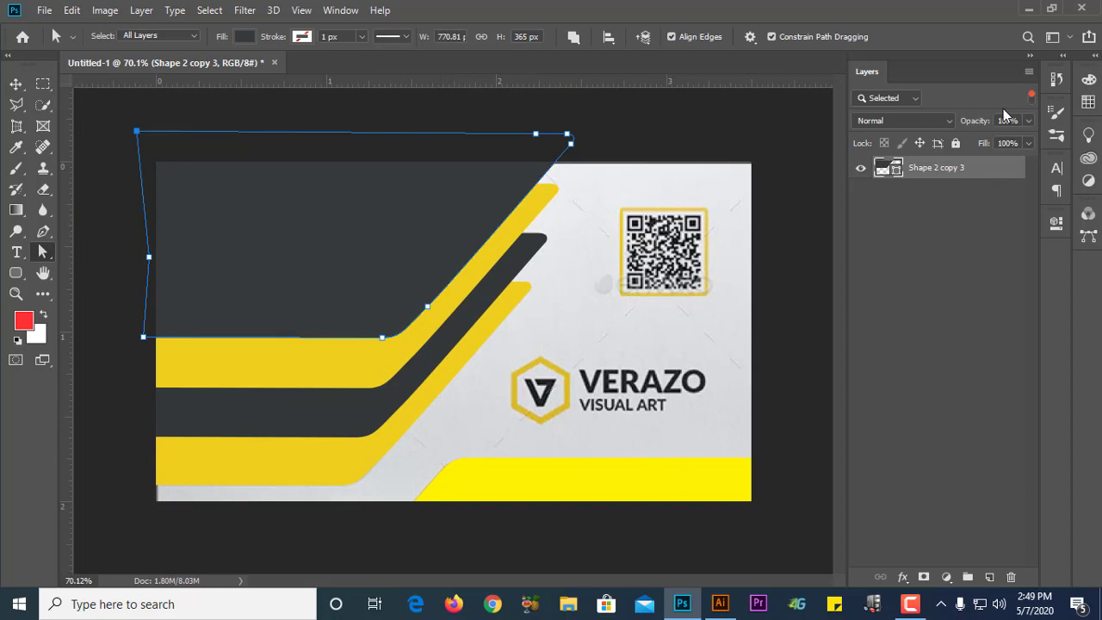
pyautogui.click(1032, 97)
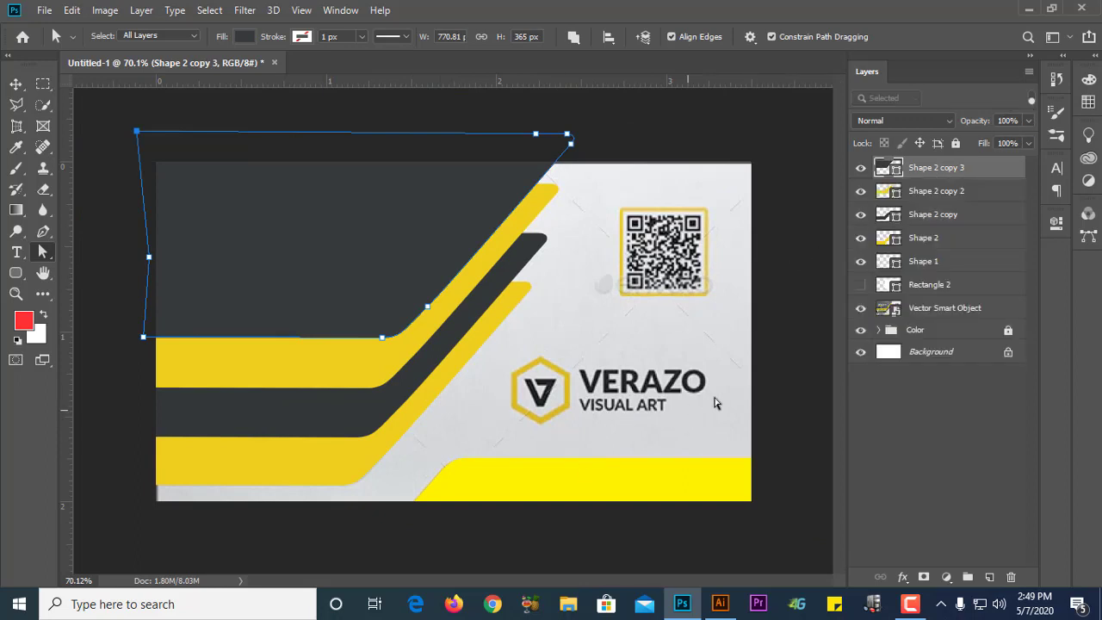
pyautogui.click(817, 376)
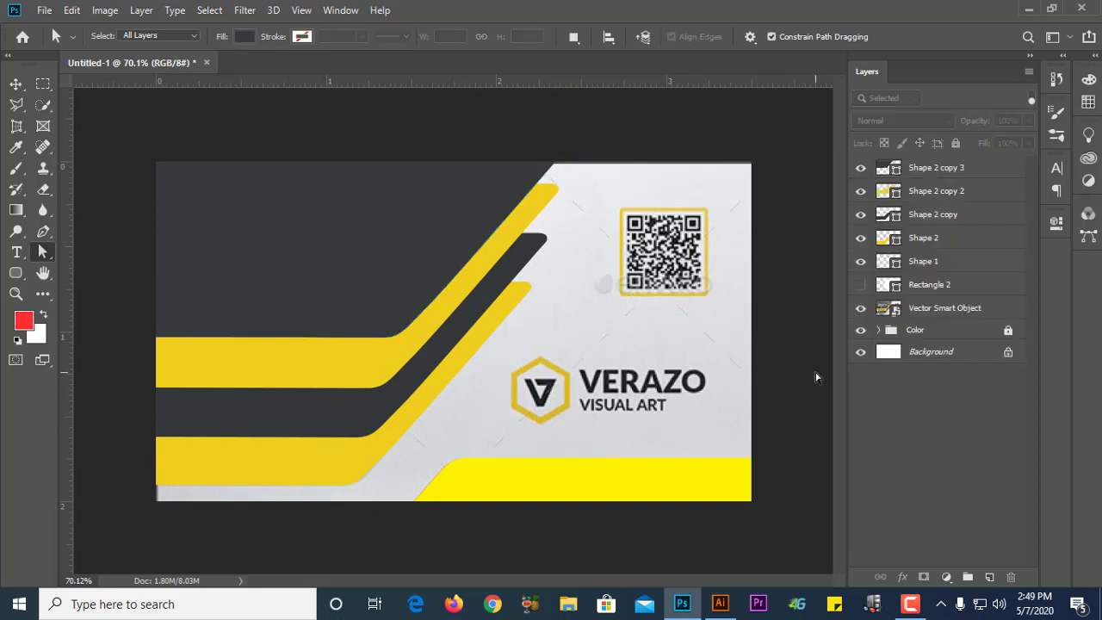
# Step: Start placing a linked file and browse to the Images folder on New Volume (M:)
pyautogui.click(44, 11)
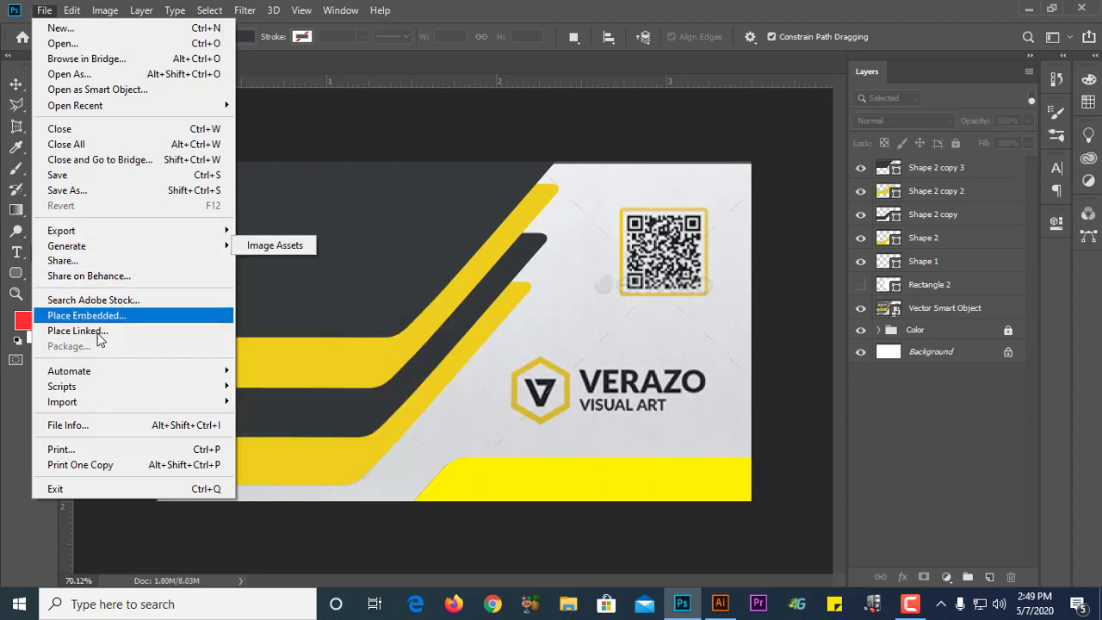
pyautogui.moveTo(99, 404)
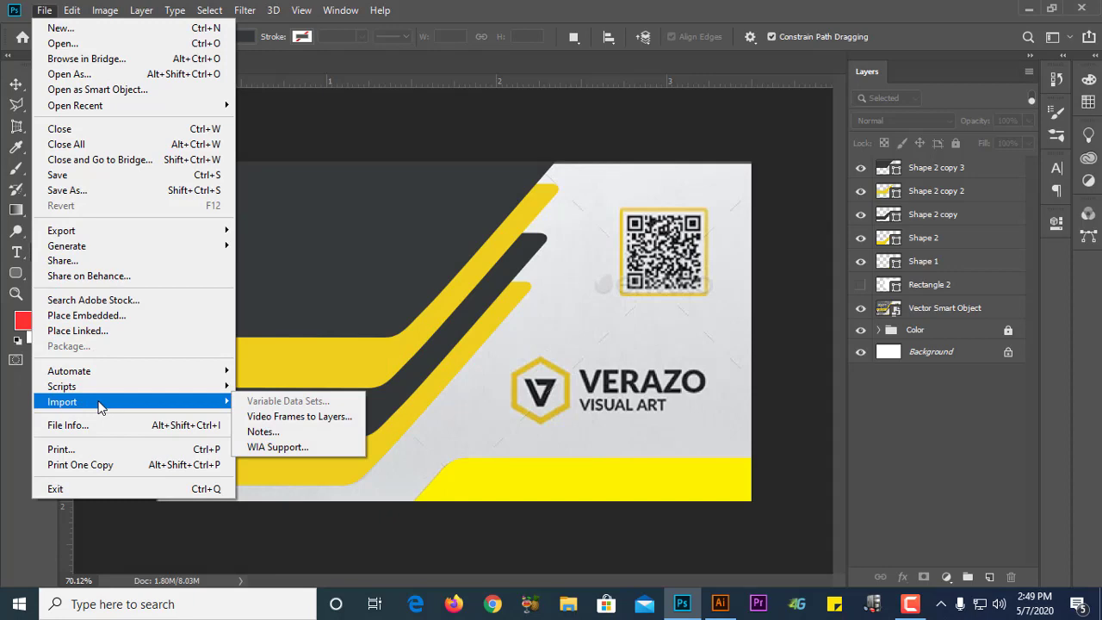
pyautogui.click(101, 330)
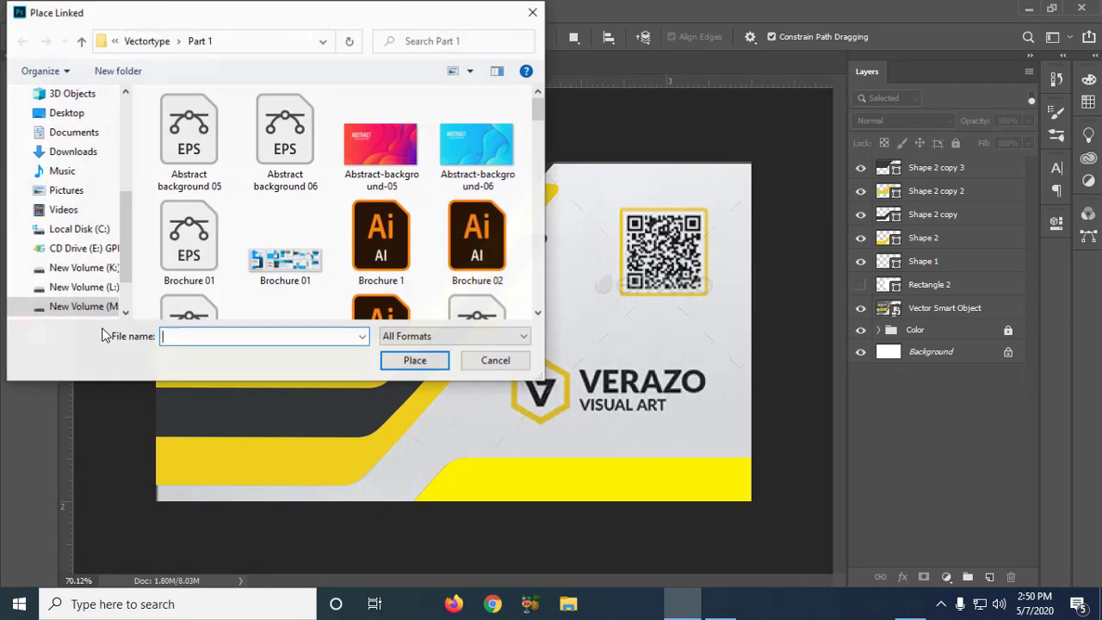
pyautogui.scroll(3, 78, 181)
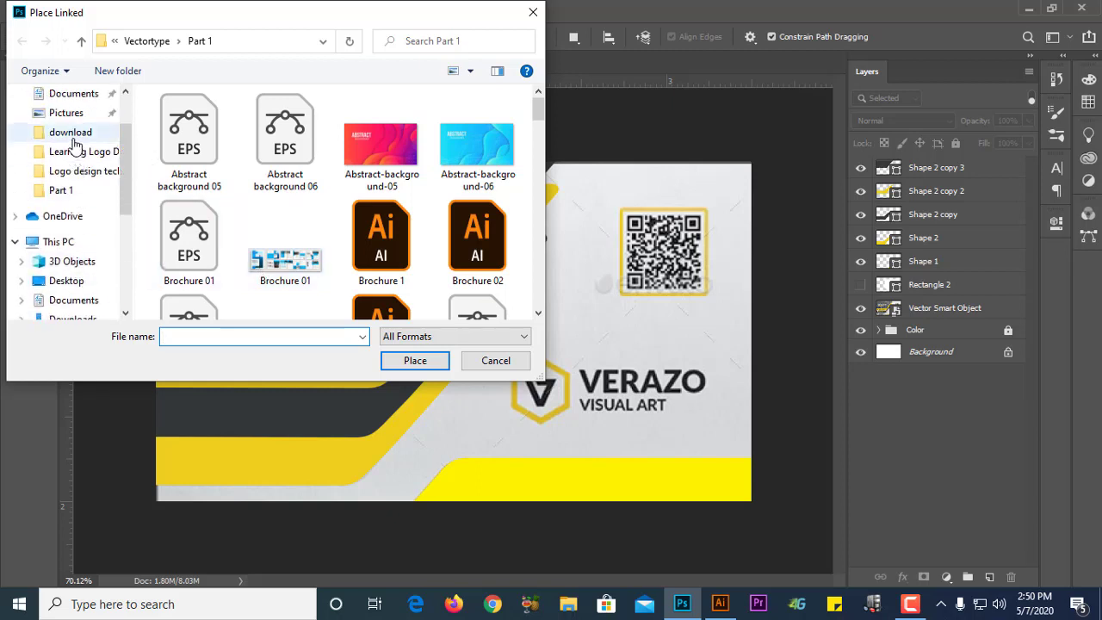
pyautogui.scroll(-4, 82, 259)
pyautogui.click(82, 293)
pyautogui.click(83, 268)
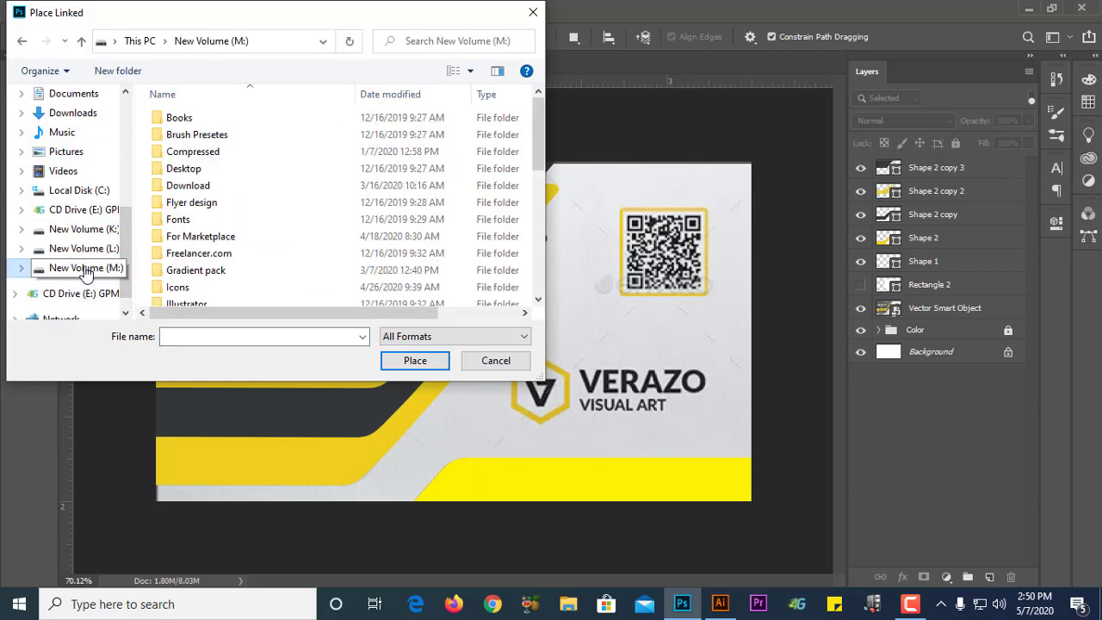
pyautogui.scroll(-1, 196, 298)
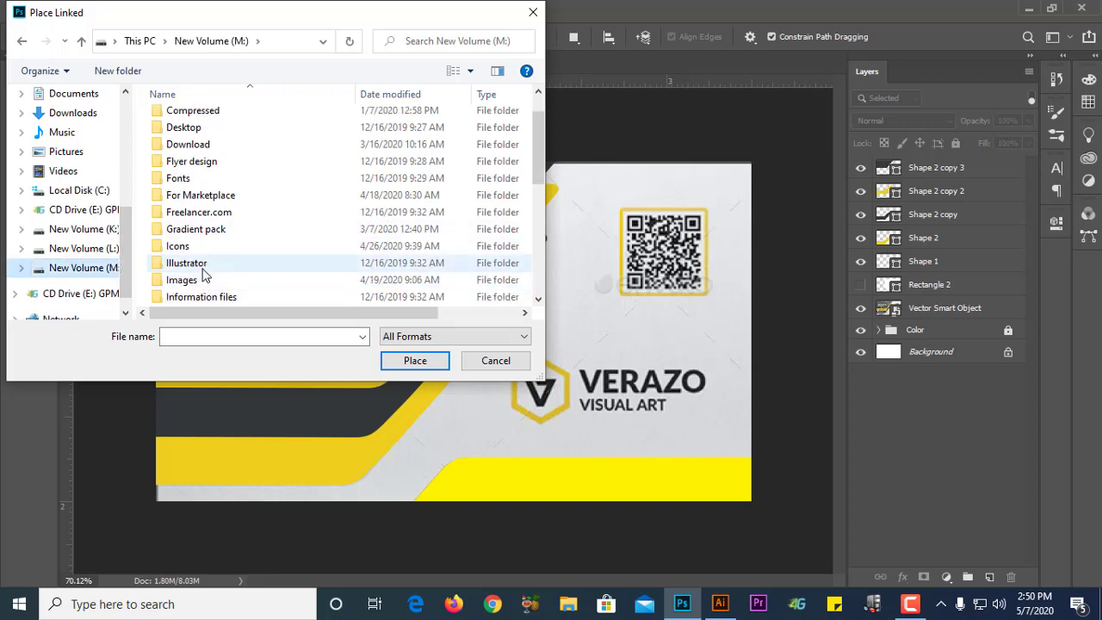
pyautogui.doubleClick(198, 279)
# Step: Place the image Landscape slideshow 8 as a linked file at its default size and position
pyautogui.scroll(-10, 332, 265)
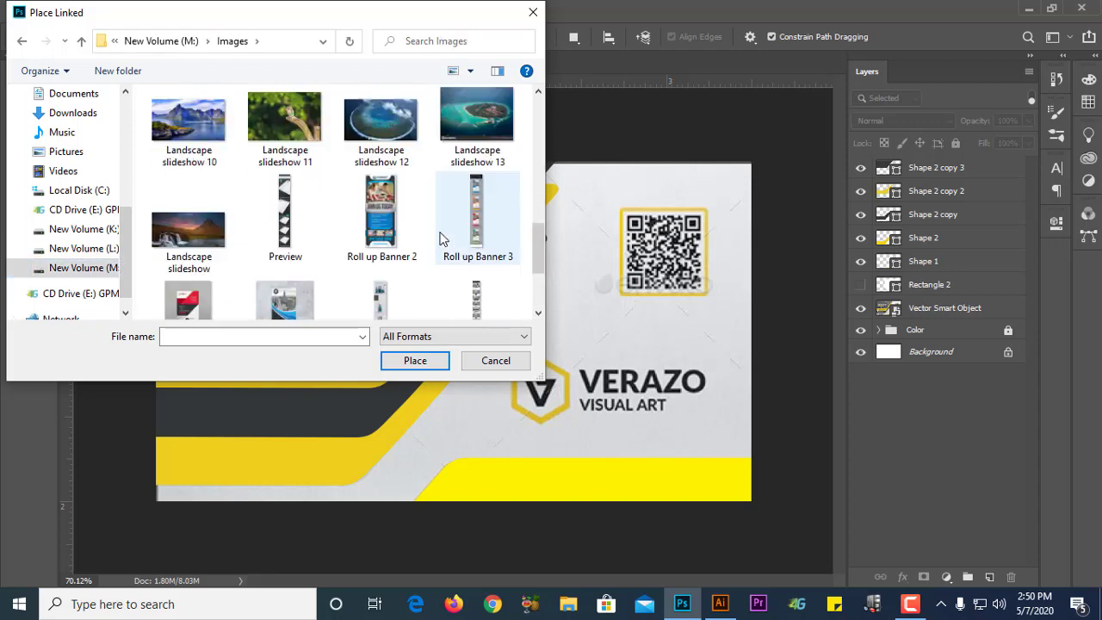
pyautogui.scroll(2, 245, 204)
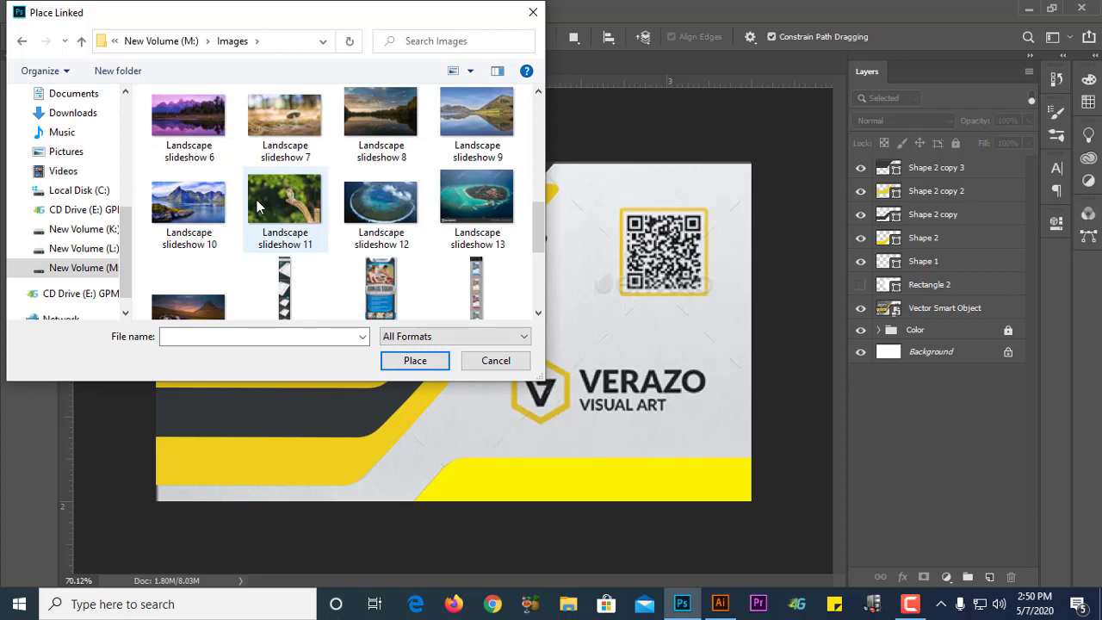
pyautogui.click(392, 125)
pyautogui.scroll(1, 396, 204)
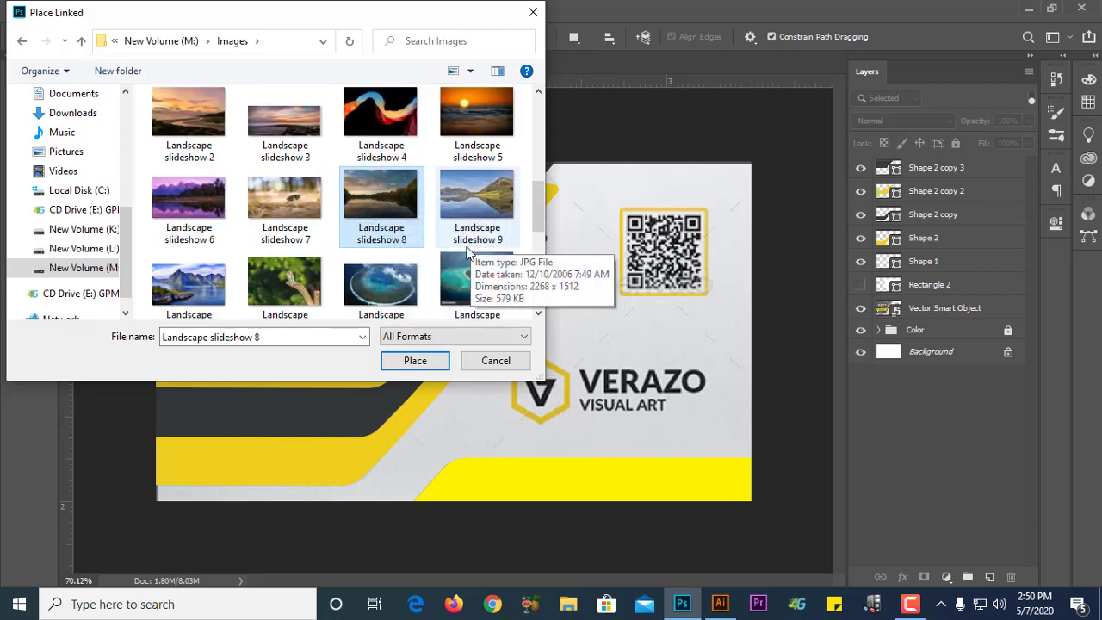
pyautogui.click(381, 284)
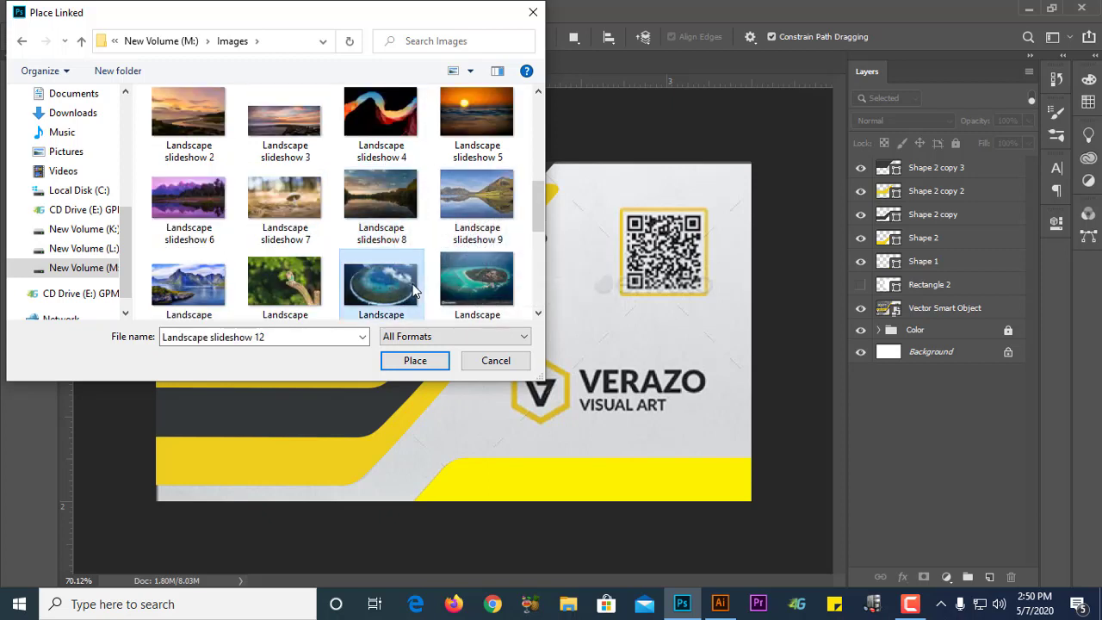
pyautogui.click(400, 185)
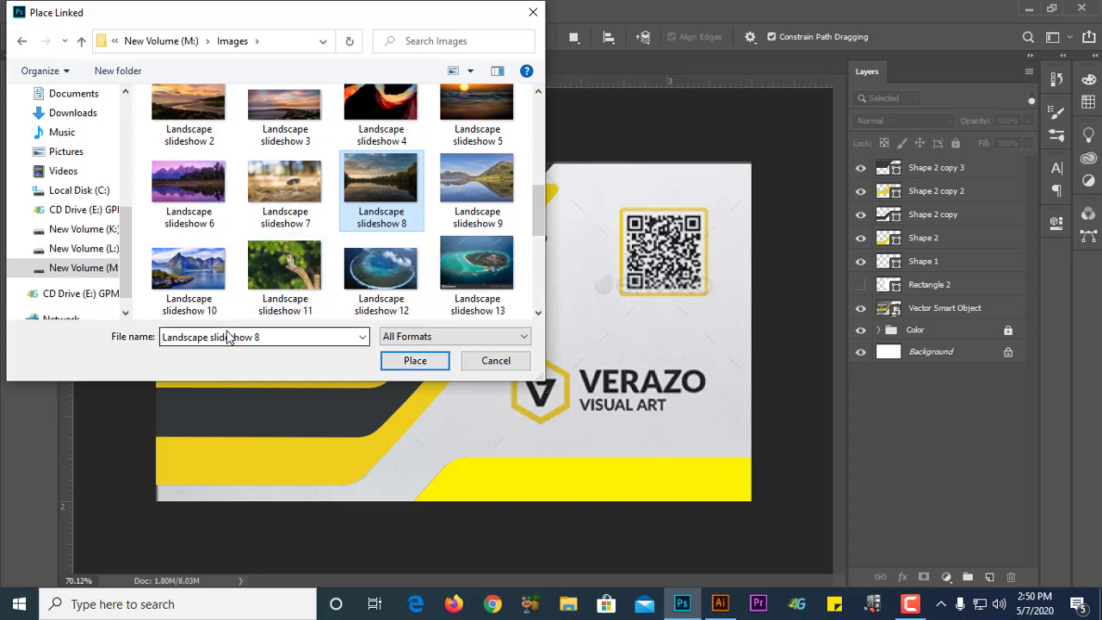
pyautogui.click(403, 368)
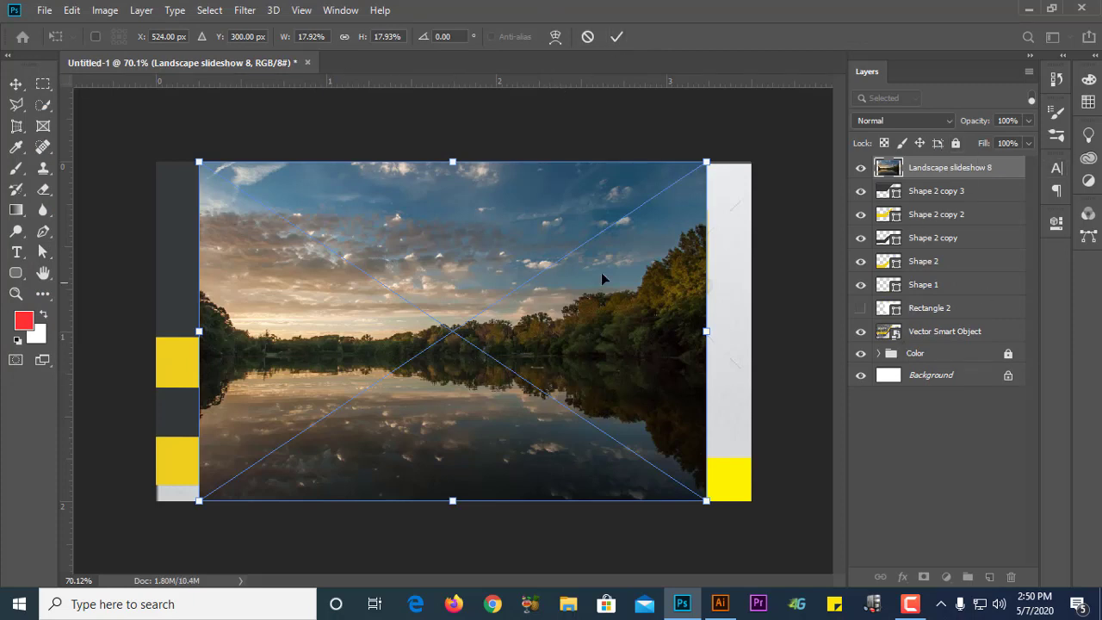
pyautogui.click(615, 38)
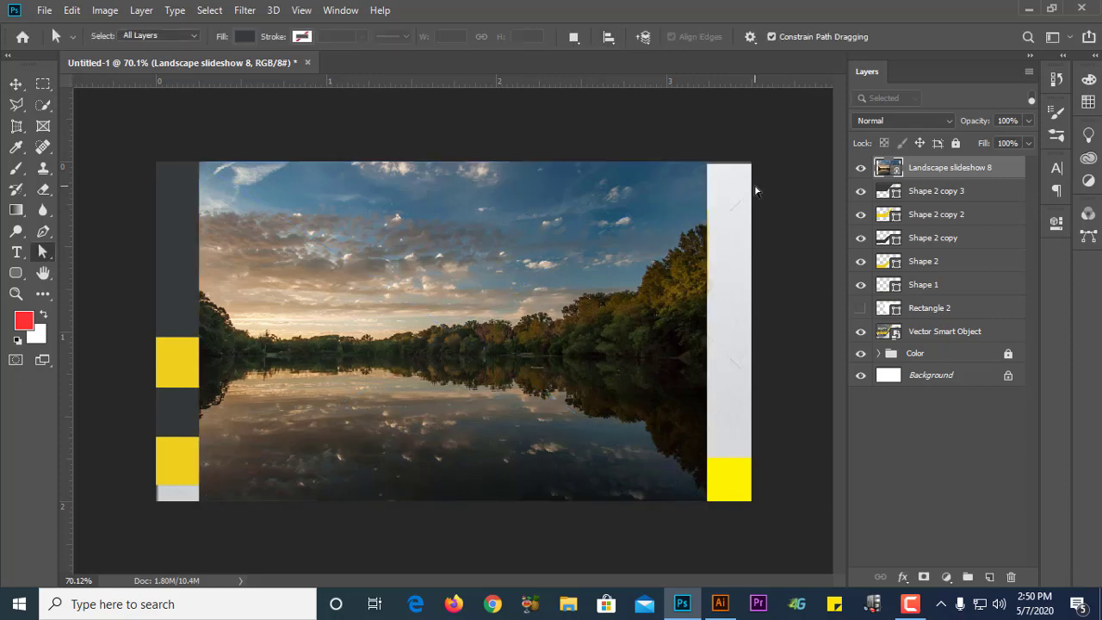
# Step: Inspect the linked photo's source file and convert the Landscape slideshow 8 layer to a smart object
pyautogui.doubleClick(896, 171)
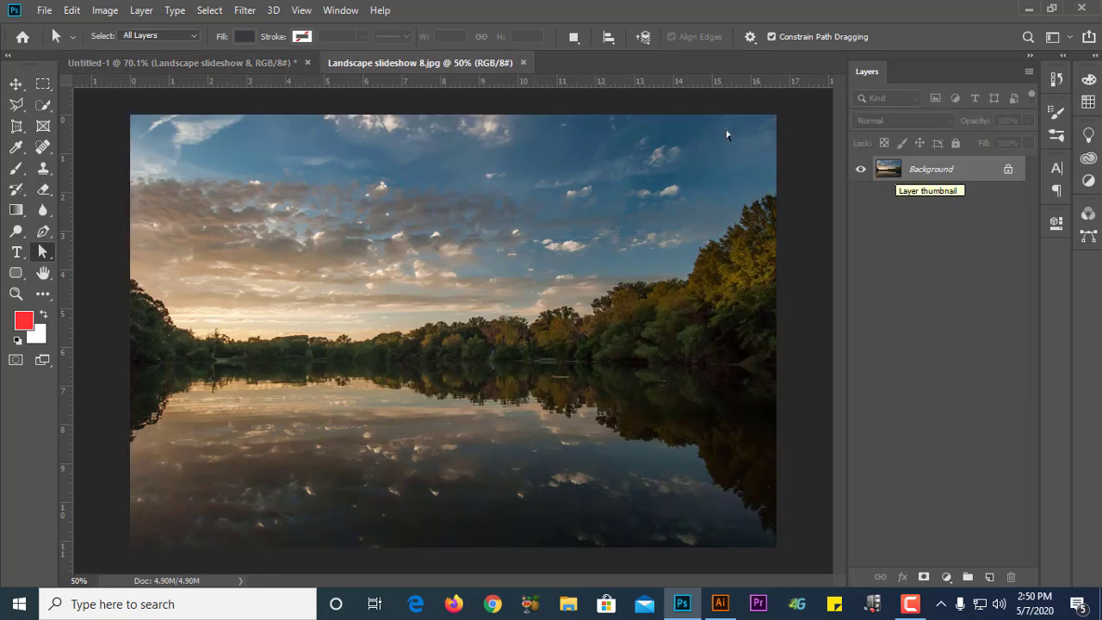
pyautogui.rightClick(908, 172)
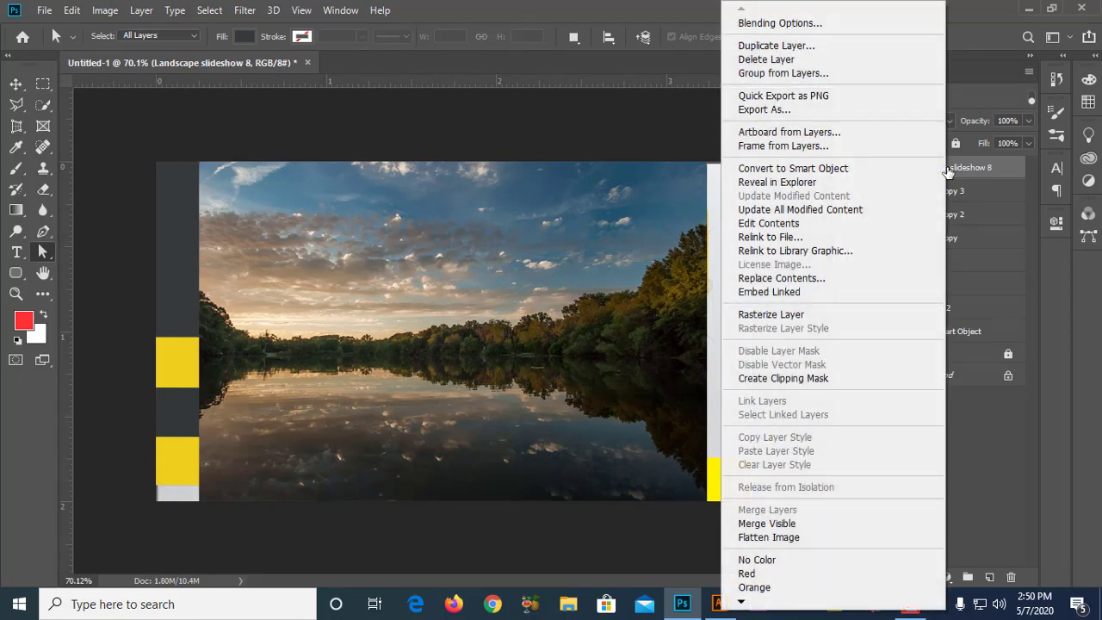
pyautogui.click(804, 171)
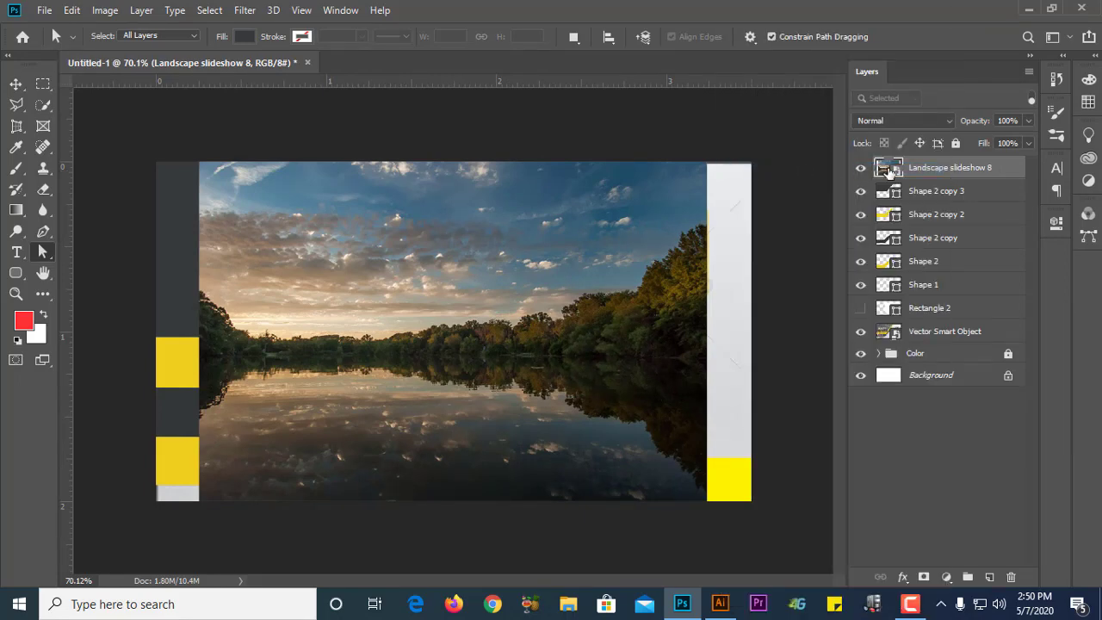
# Step: Inspect the converted smart object's contents and delete the Landscape slideshow 8 layer from the card
pyautogui.doubleClick(889, 169)
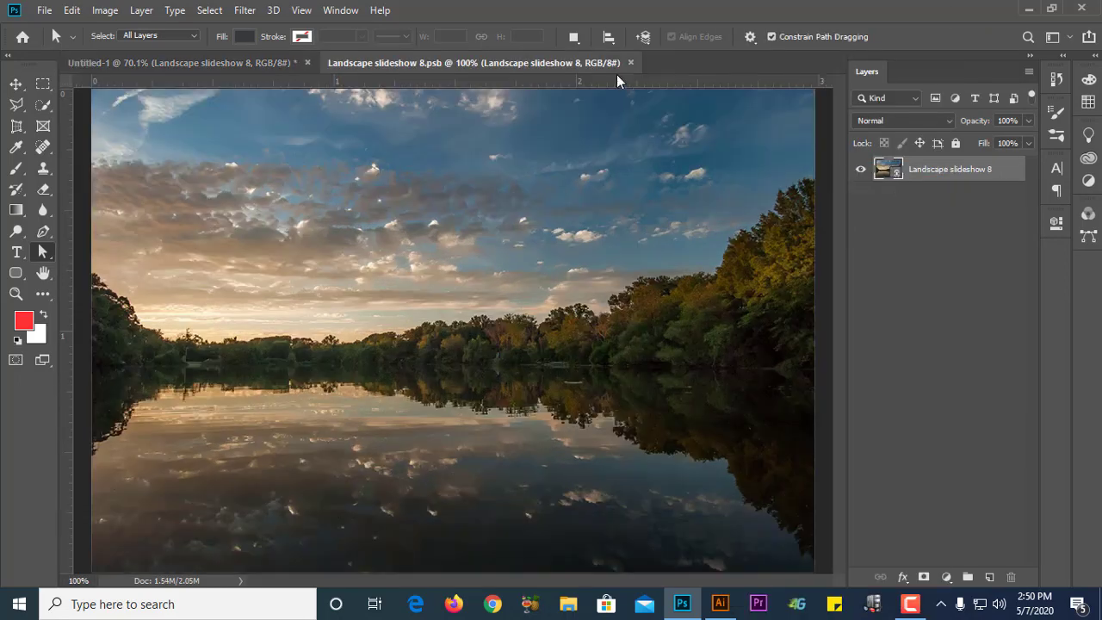
pyautogui.click(632, 63)
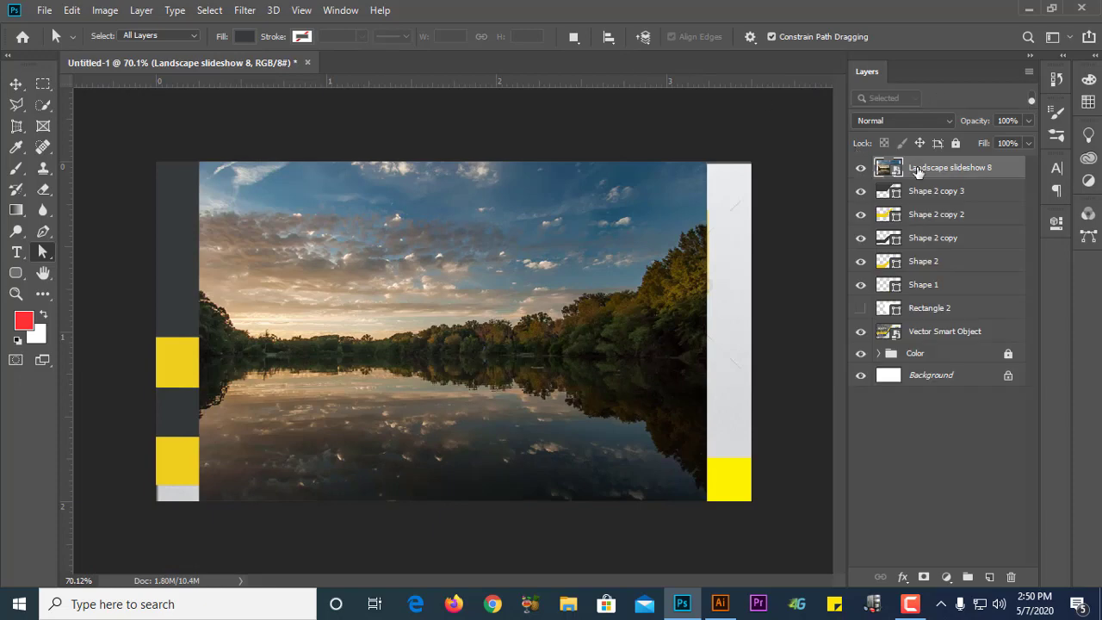
pyautogui.press('Delete')
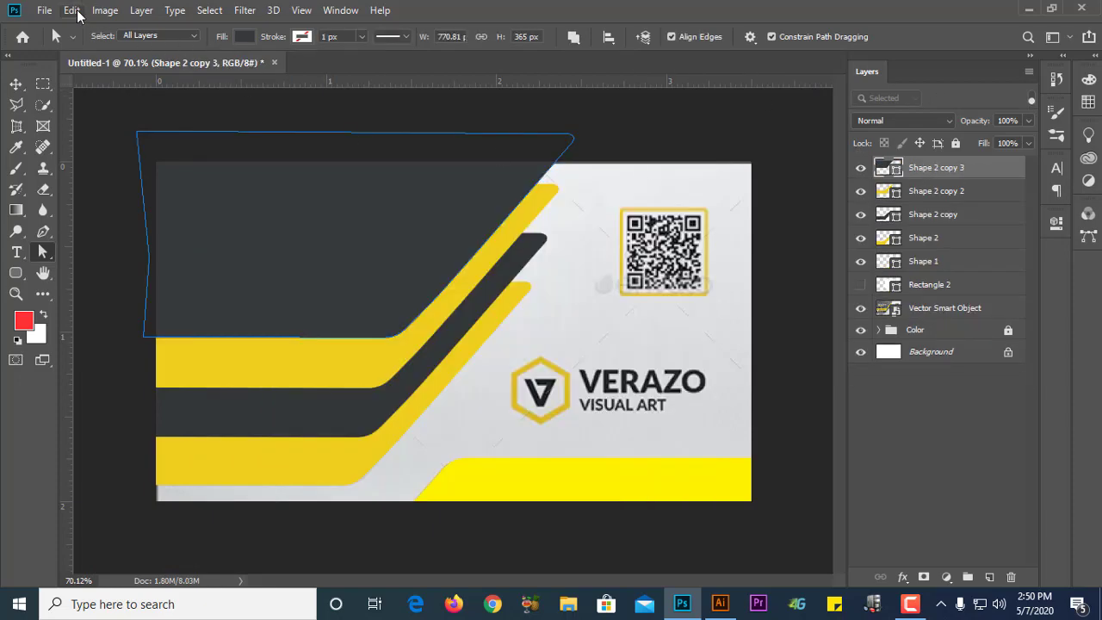
pyautogui.click(37, 17)
pyautogui.click(100, 313)
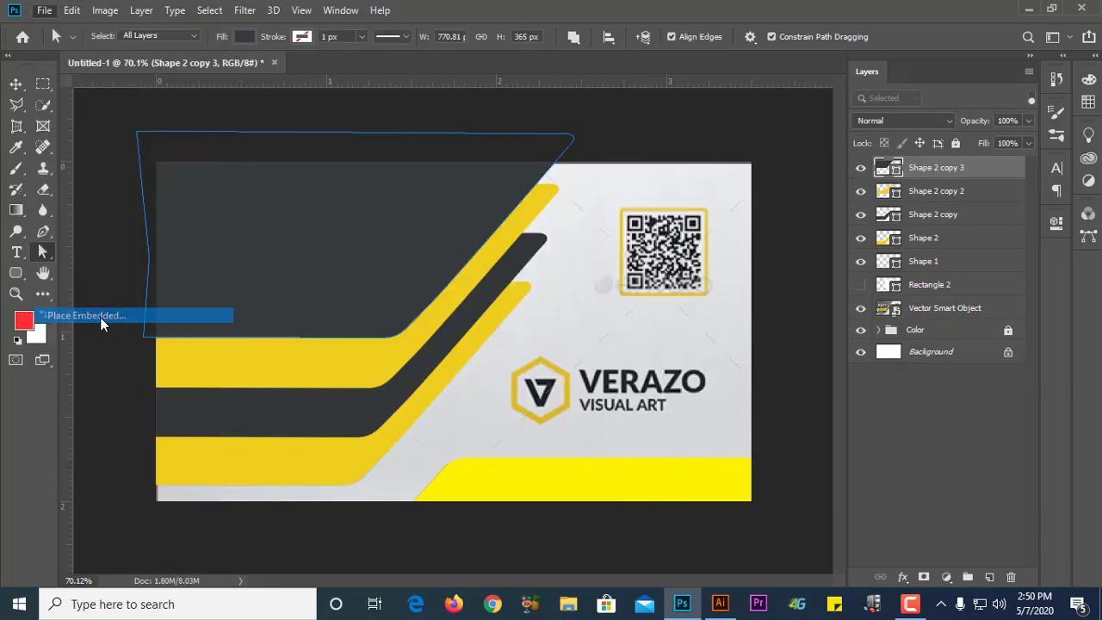
pyautogui.click(494, 360)
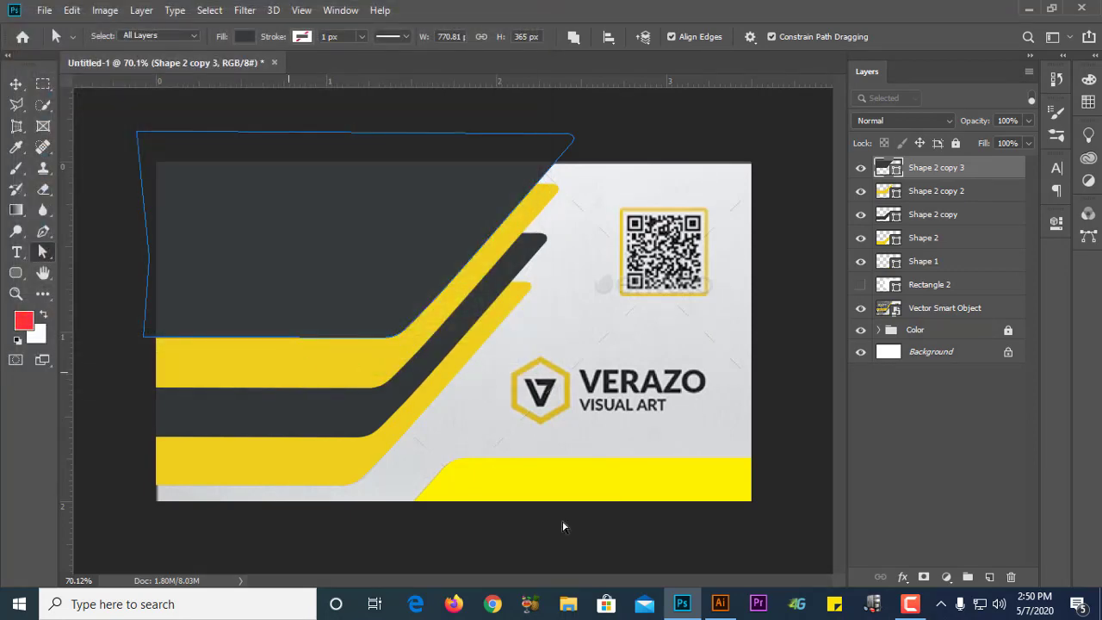
# Step: Switch to Illustrator, place Landscape slideshow 2 as a linked image overlapping the reference design's edge, and embed it
pyautogui.click(720, 604)
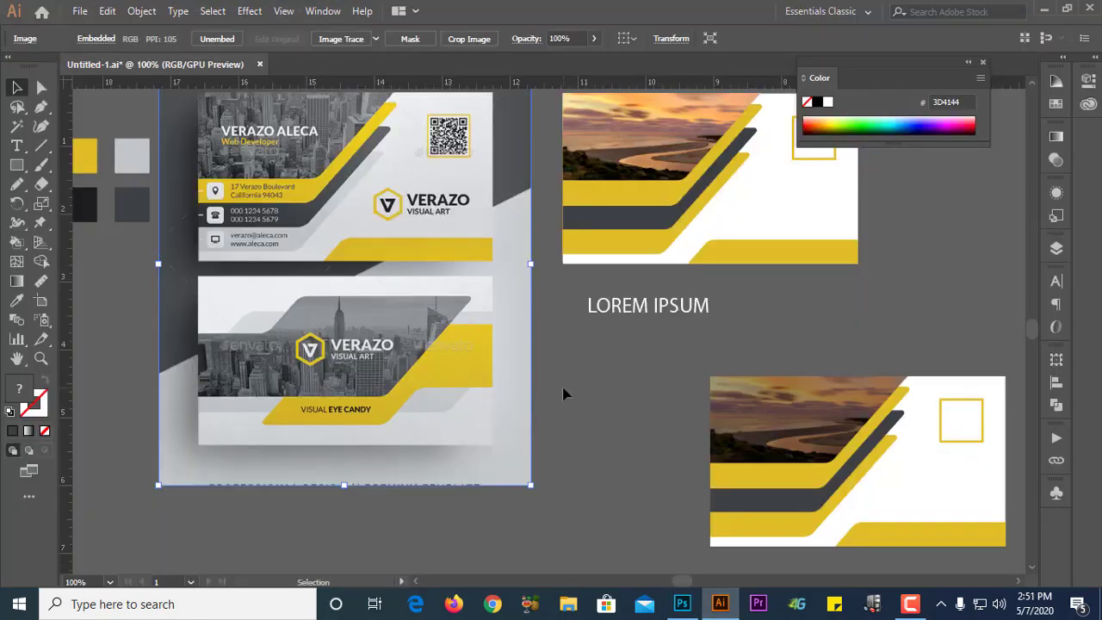
pyautogui.click(79, 11)
pyautogui.moveTo(135, 297)
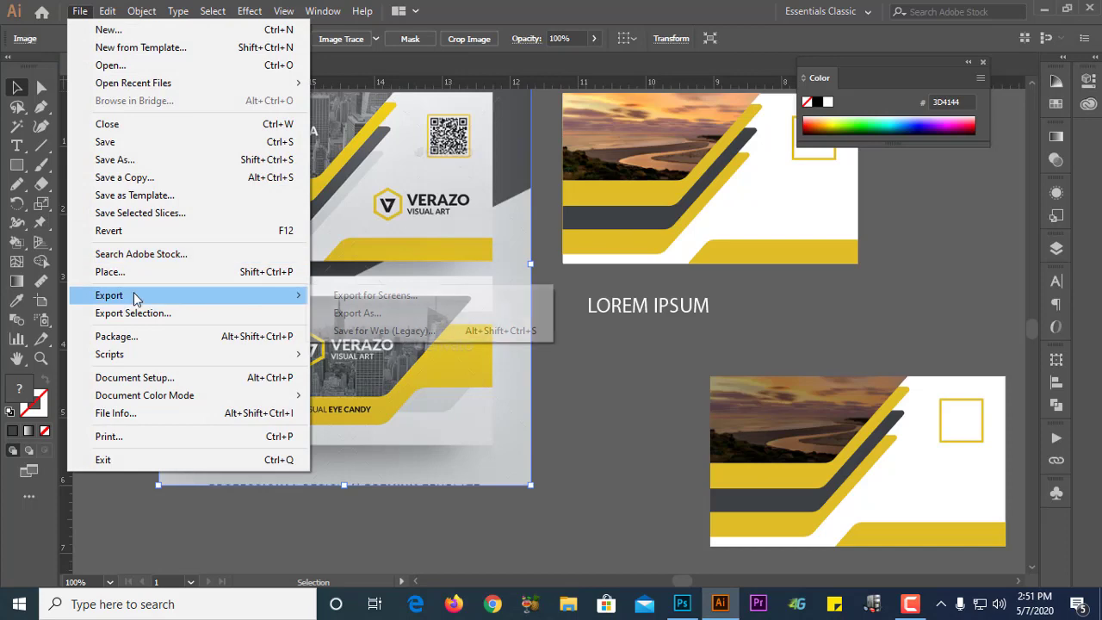
pyautogui.click(139, 272)
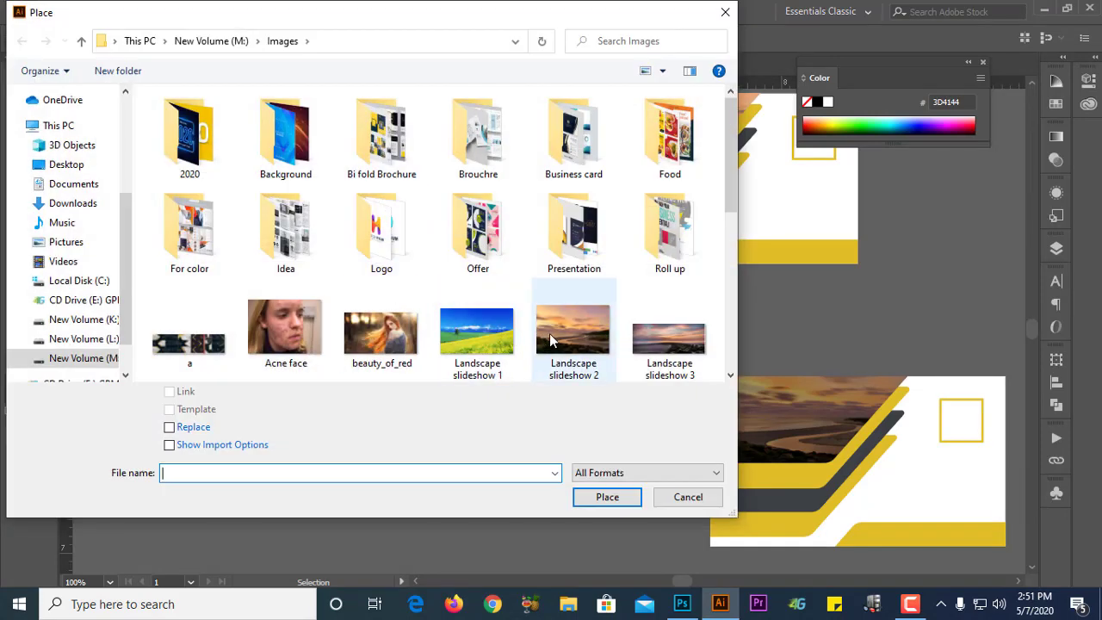
pyautogui.click(550, 334)
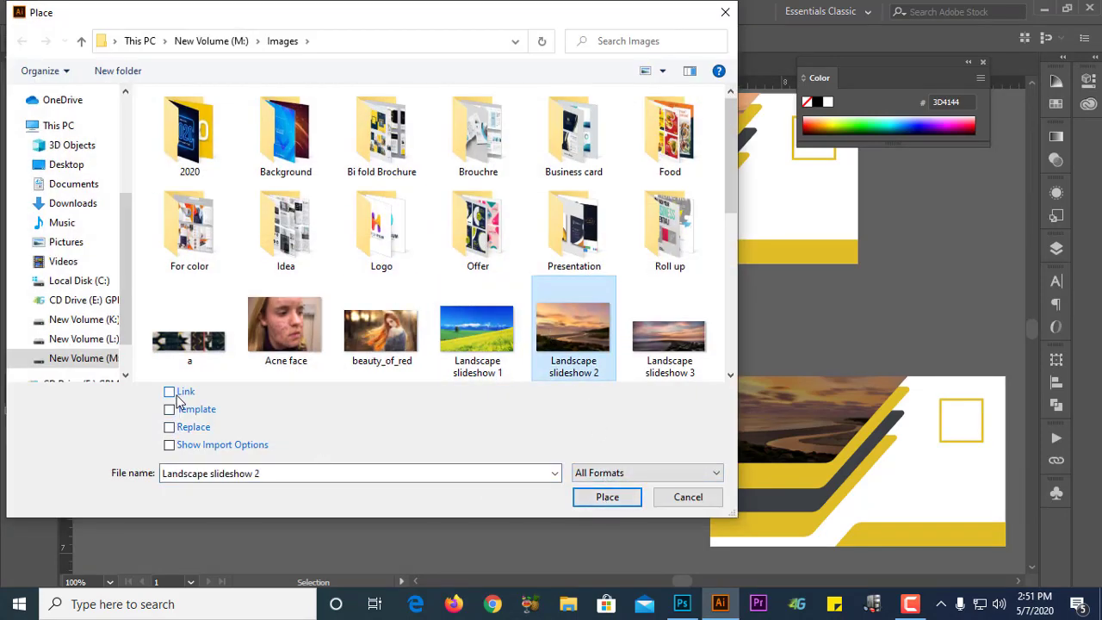
pyautogui.click(171, 394)
pyautogui.click(601, 494)
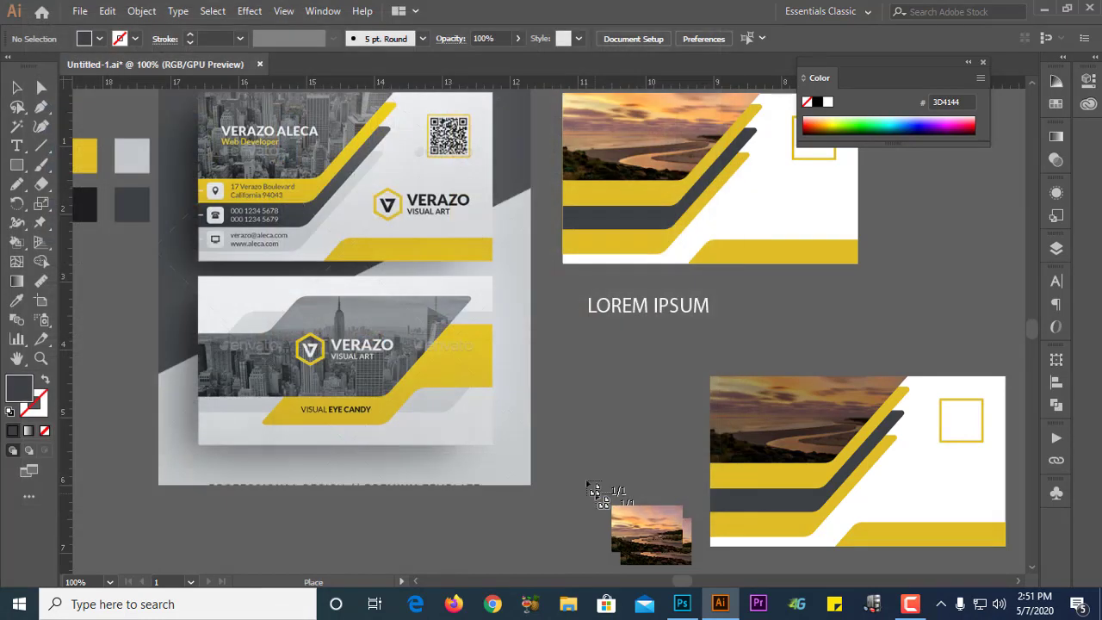
pyautogui.moveTo(429, 285); pyautogui.dragTo(652, 433)
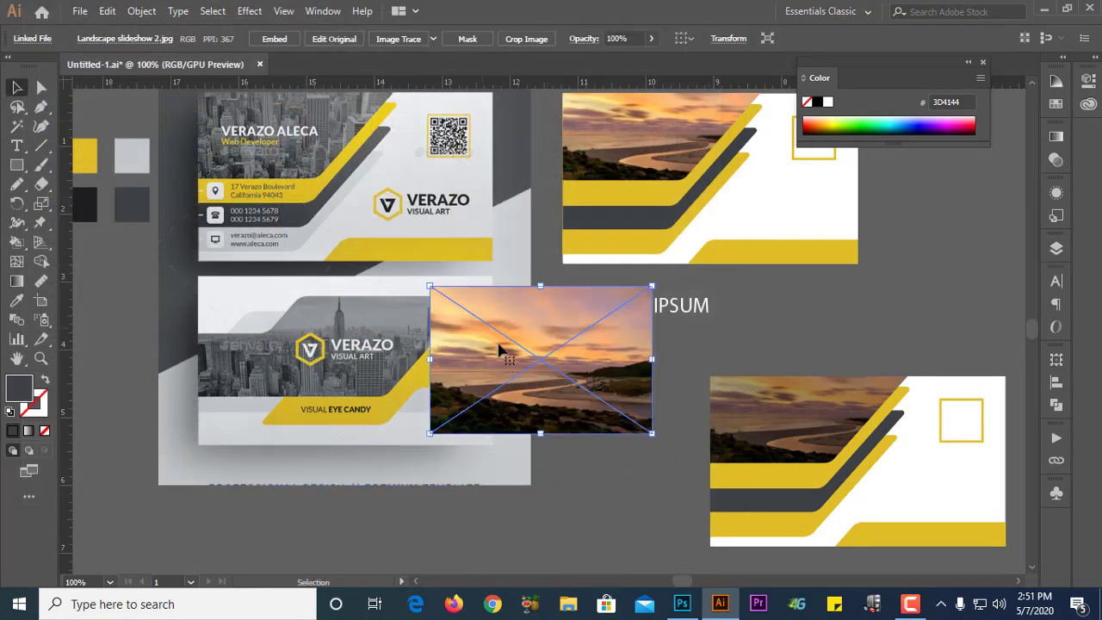
pyautogui.click(281, 40)
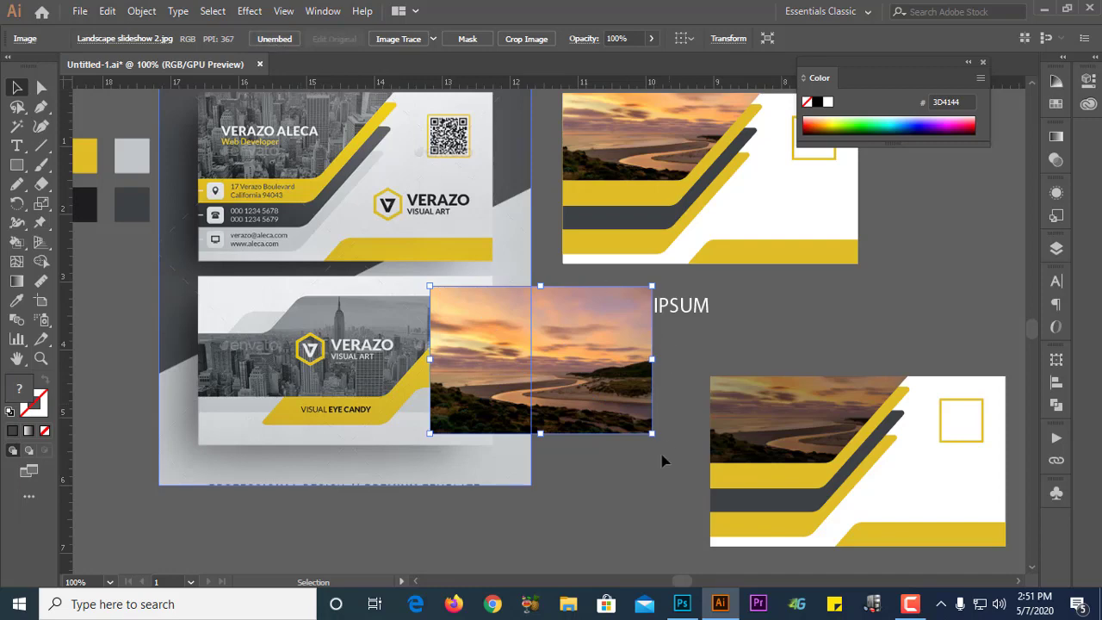
# Step: Switch back to Photoshop, place Landscape slideshow 8 as an embedded file at its default size, and delete its layer
pyautogui.click(682, 603)
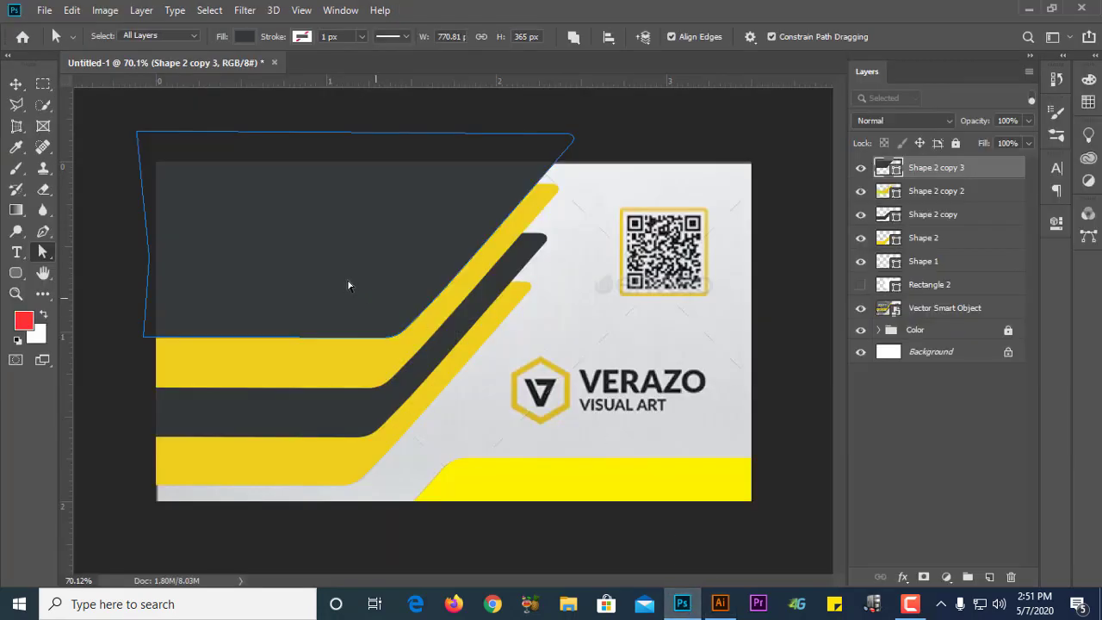
pyautogui.click(43, 10)
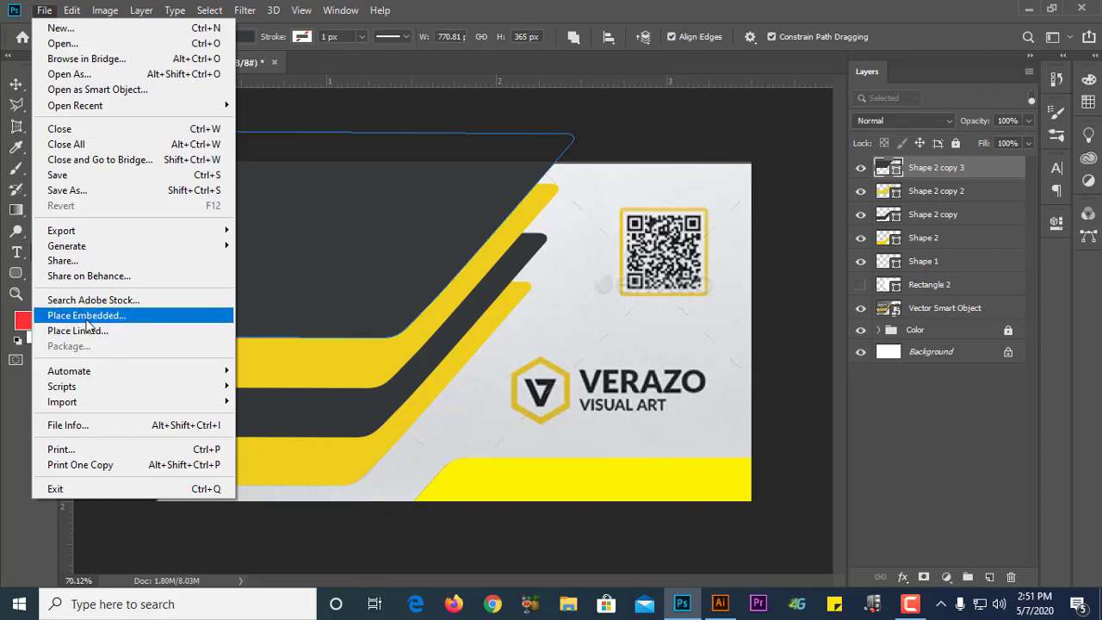
pyautogui.click(87, 320)
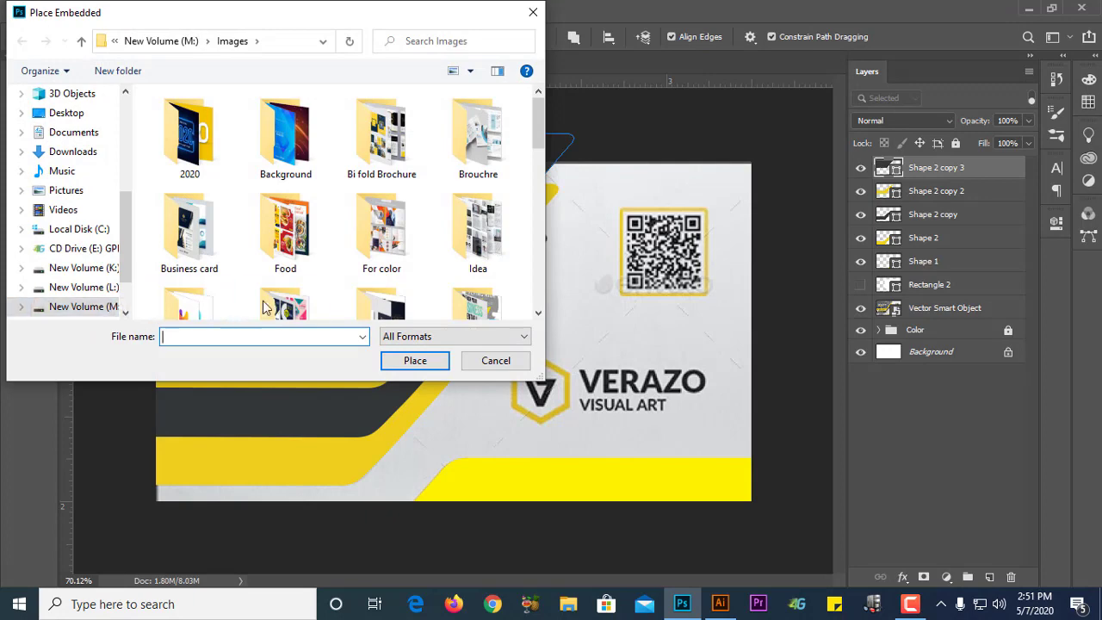
pyautogui.scroll(-5, 285, 232)
pyautogui.click(370, 164)
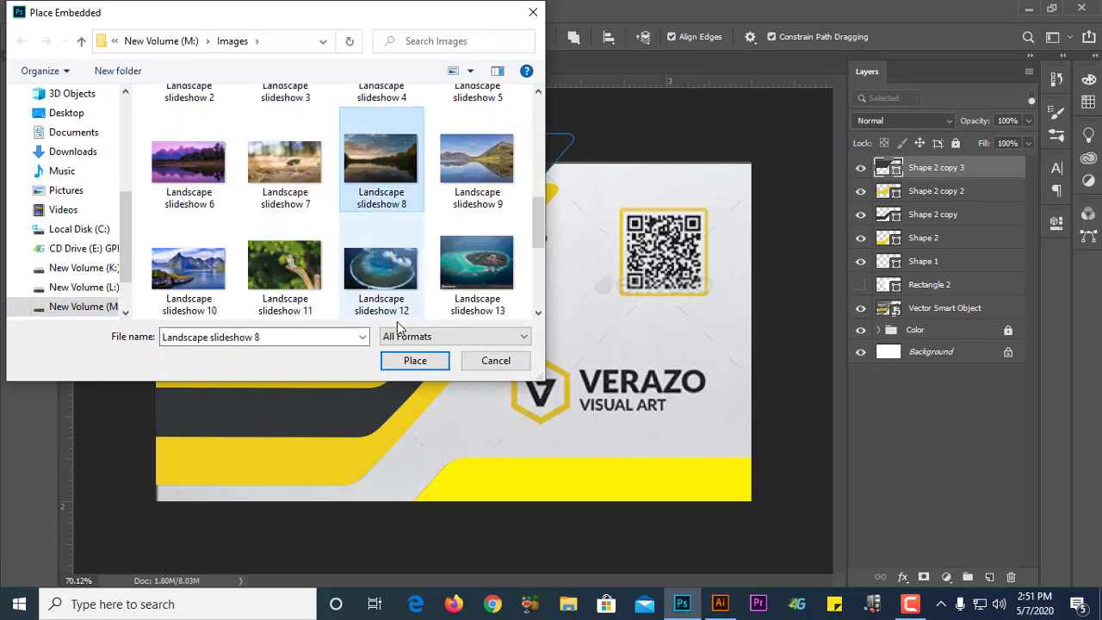
pyautogui.click(413, 361)
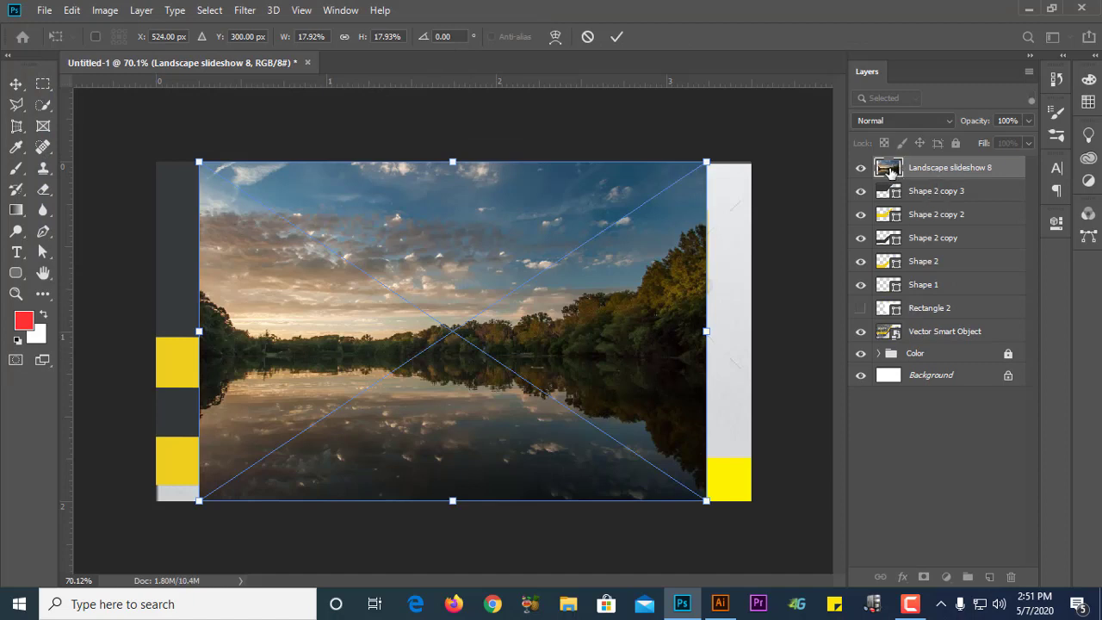
pyautogui.click(614, 39)
pyautogui.press('Delete')
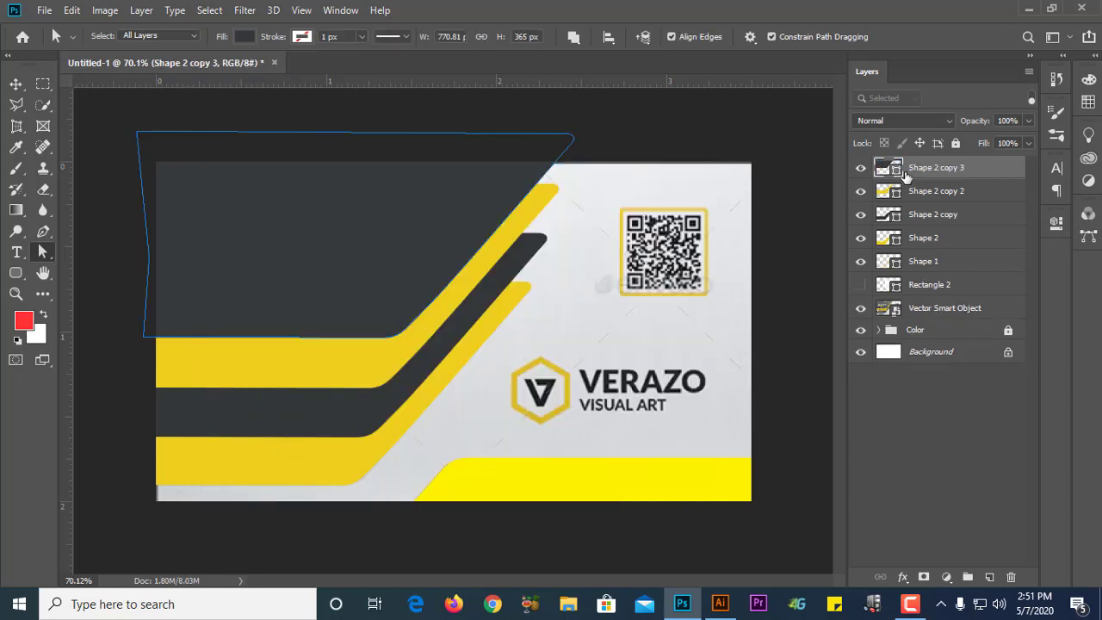
# Step: Place Landscape slideshow 8 as a linked file at its default size and position, and delete its layer
pyautogui.click(42, 11)
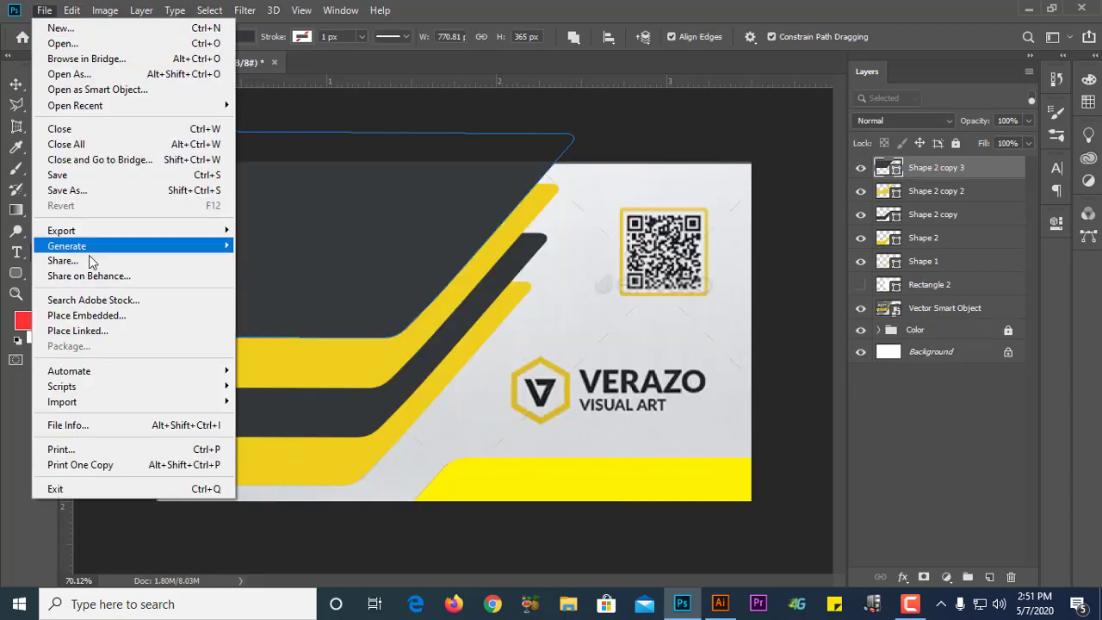
pyautogui.click(111, 334)
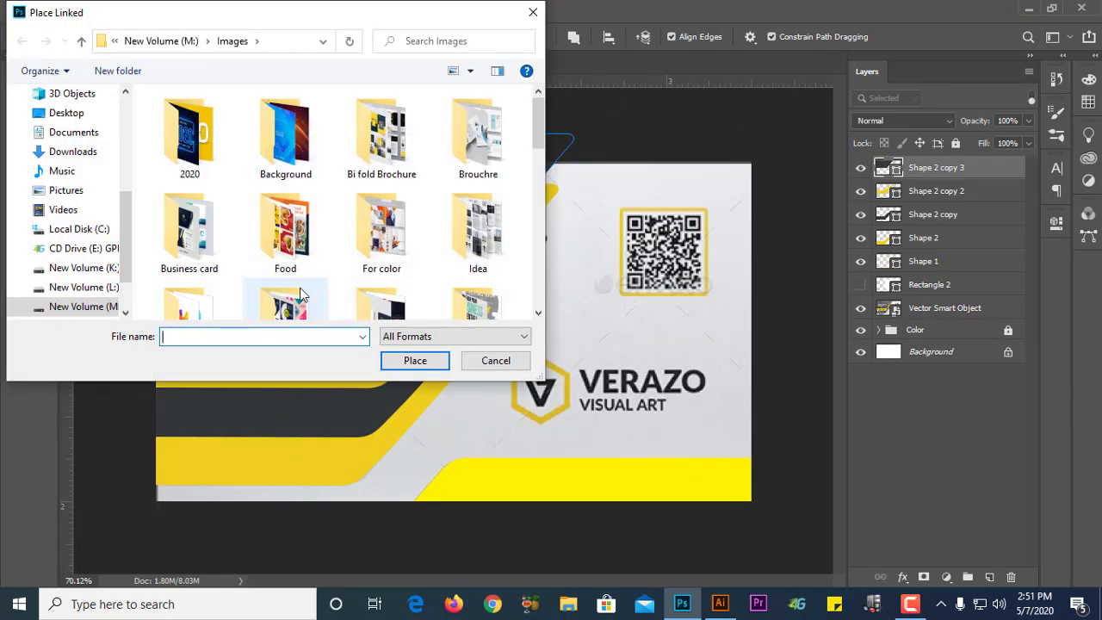
pyautogui.scroll(-5, 388, 181)
pyautogui.click(388, 181)
pyautogui.click(415, 360)
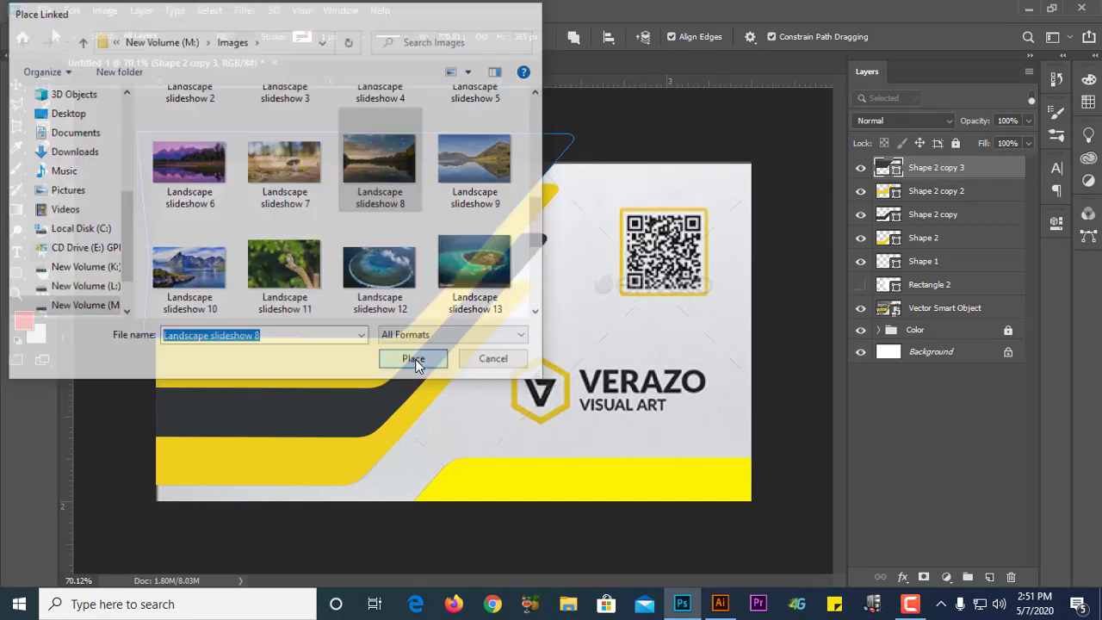
pyautogui.click(616, 36)
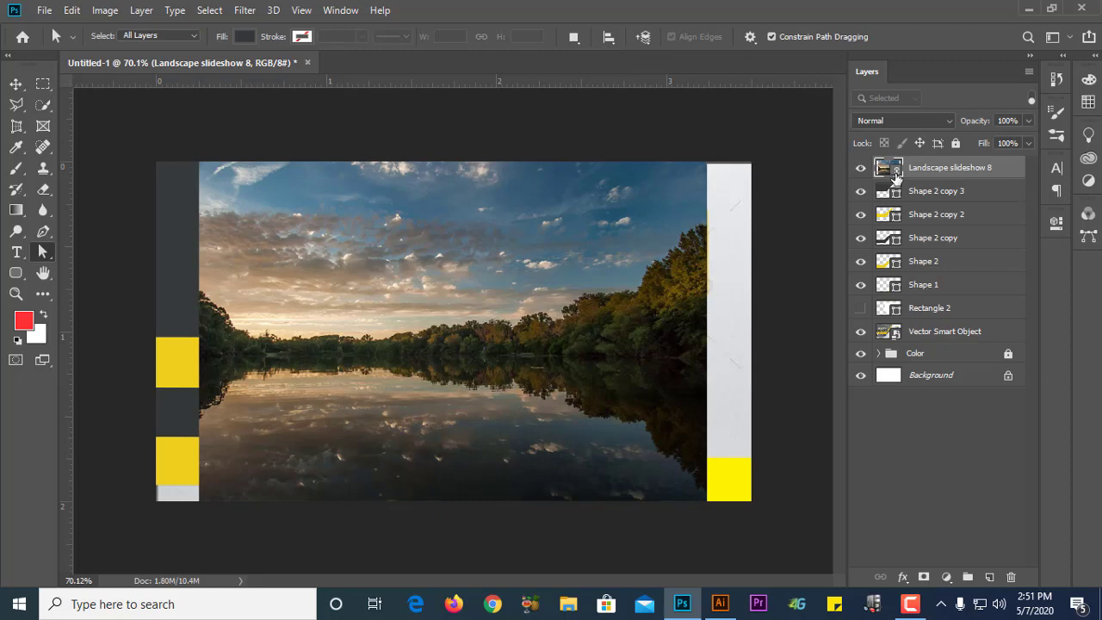
pyautogui.press('Delete')
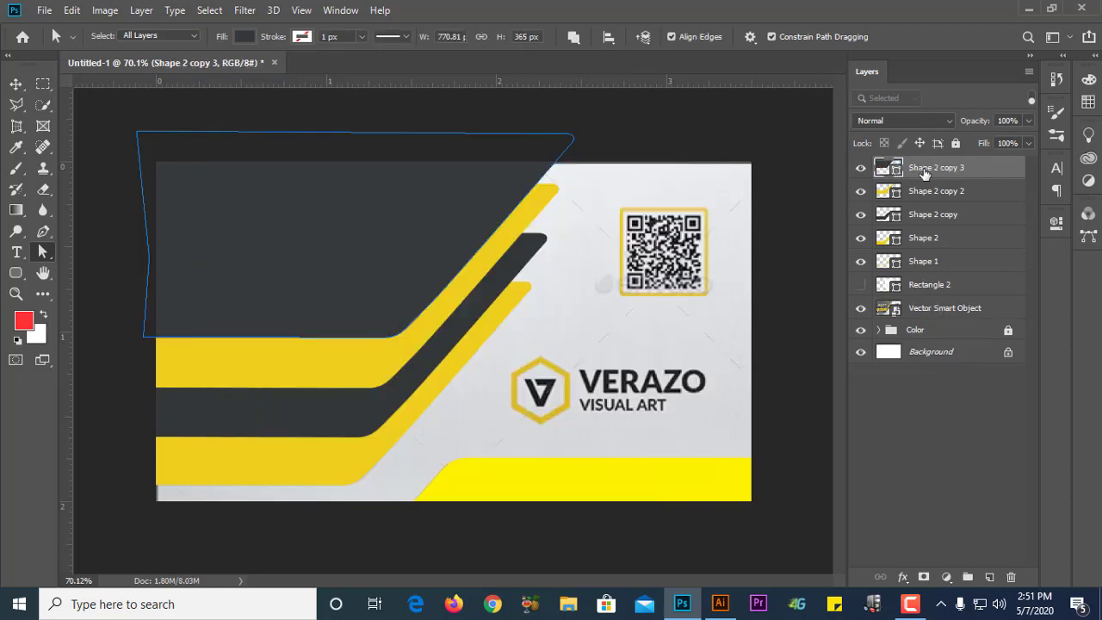
# Step: Place the image Landscape slideshow 3 as an embedded file at its default size and position
pyautogui.click(44, 9)
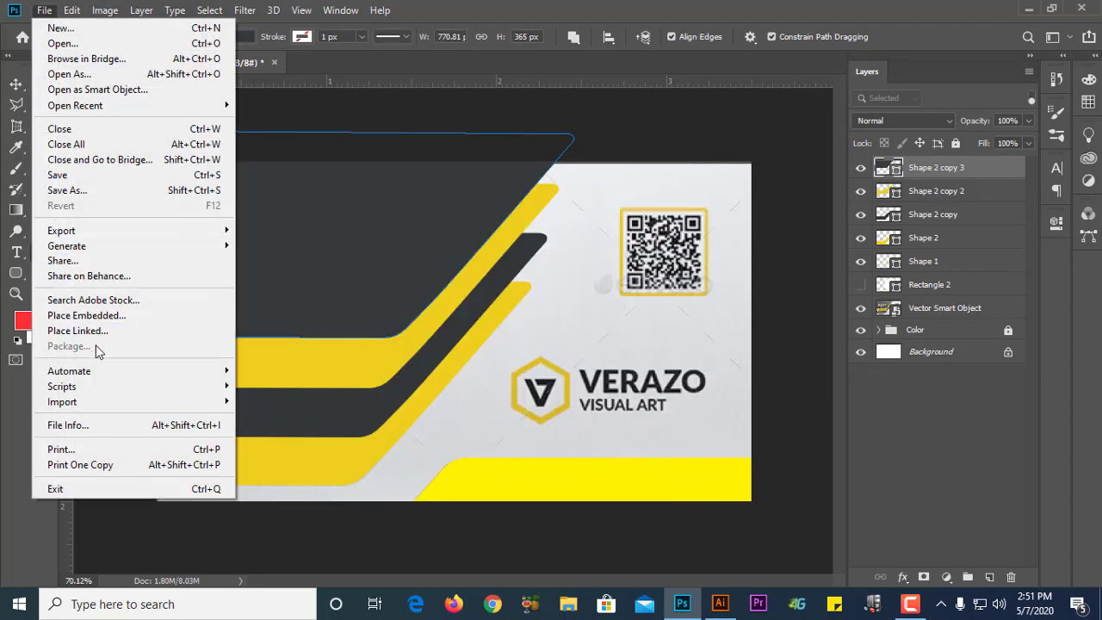
pyautogui.click(125, 315)
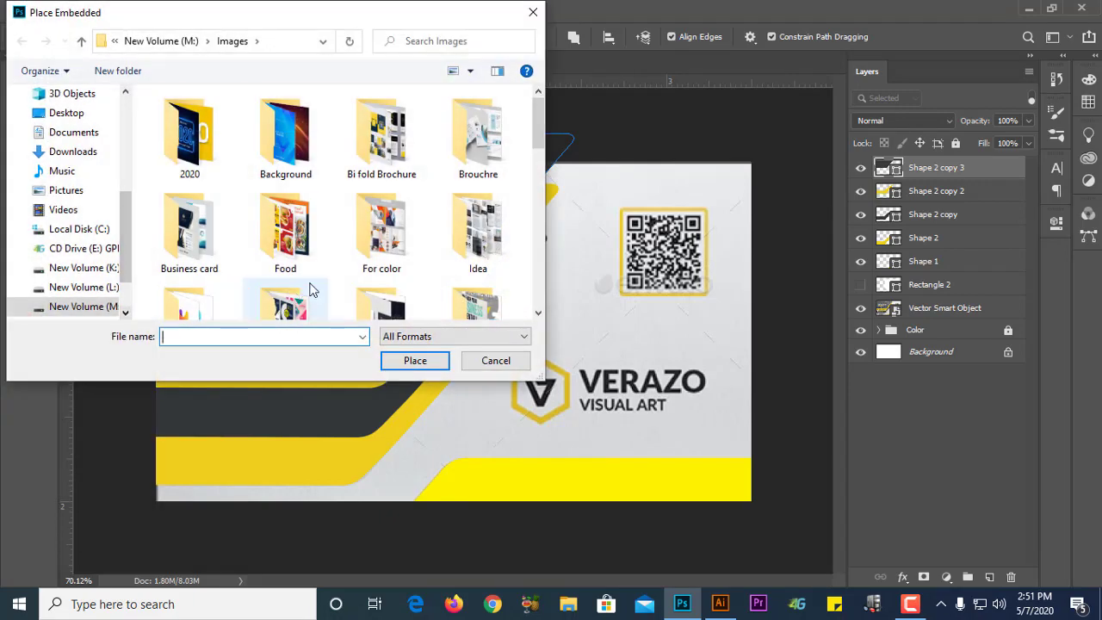
pyautogui.scroll(-5, 318, 267)
pyautogui.scroll(-5, 333, 251)
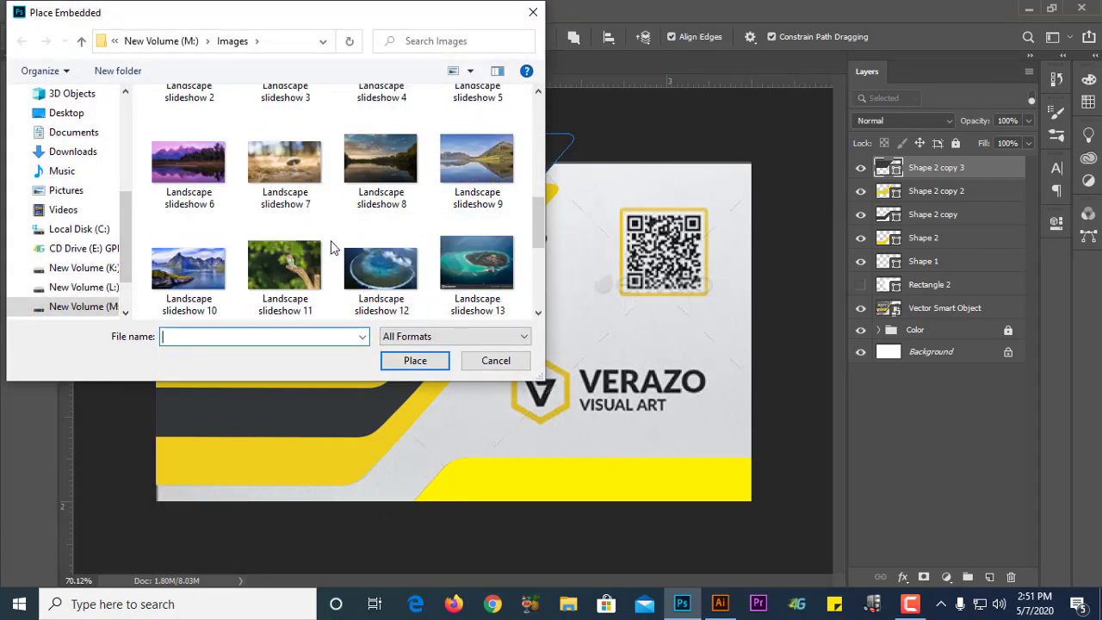
pyautogui.scroll(2, 362, 215)
pyautogui.click(288, 154)
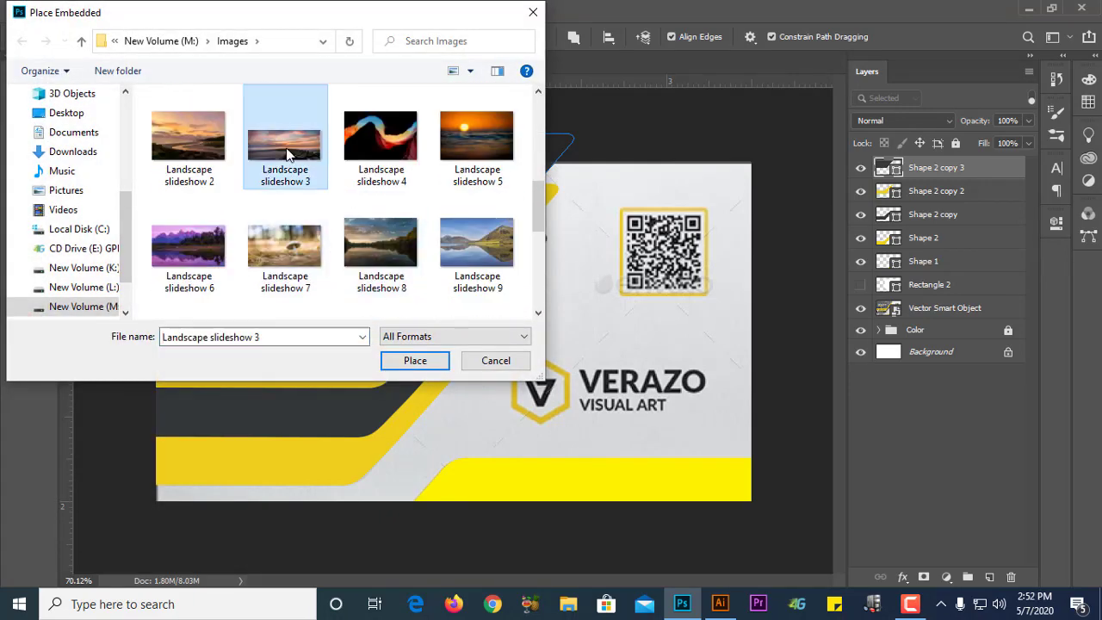
pyautogui.click(415, 361)
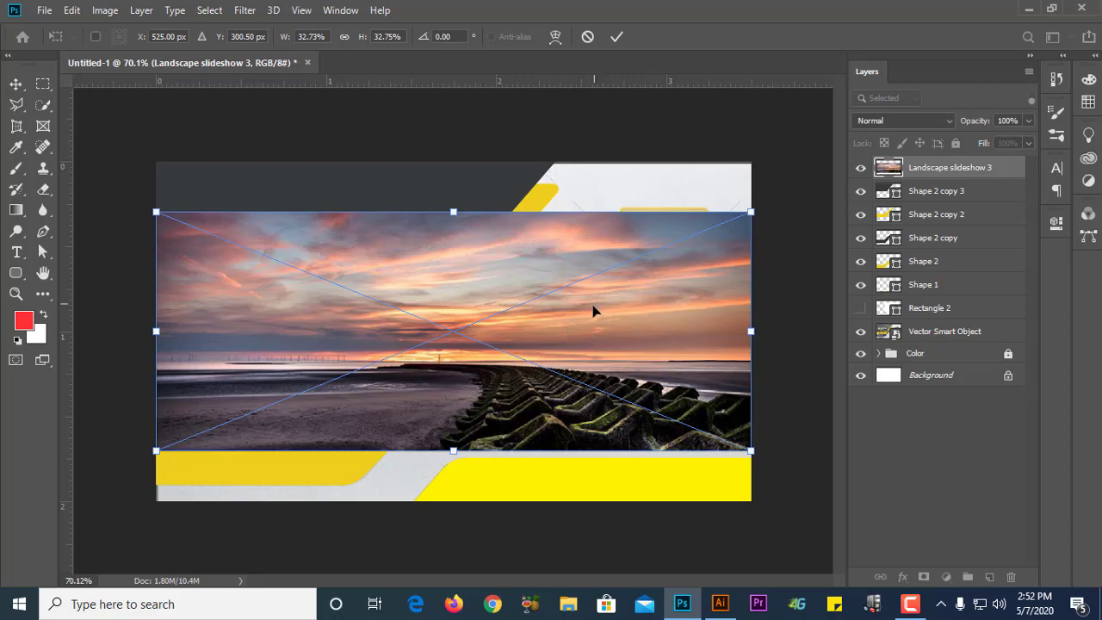
pyautogui.press('Return')
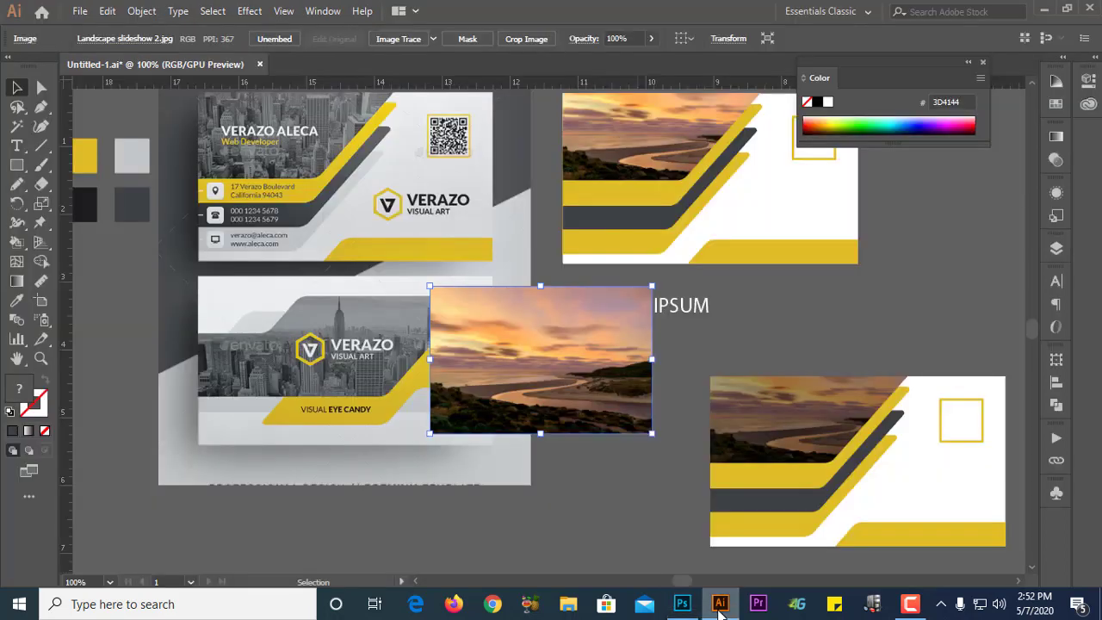
# Step: Switch to Illustrator and move the embedded sunset photo to the empty area above the recreated cards
pyautogui.click(720, 603)
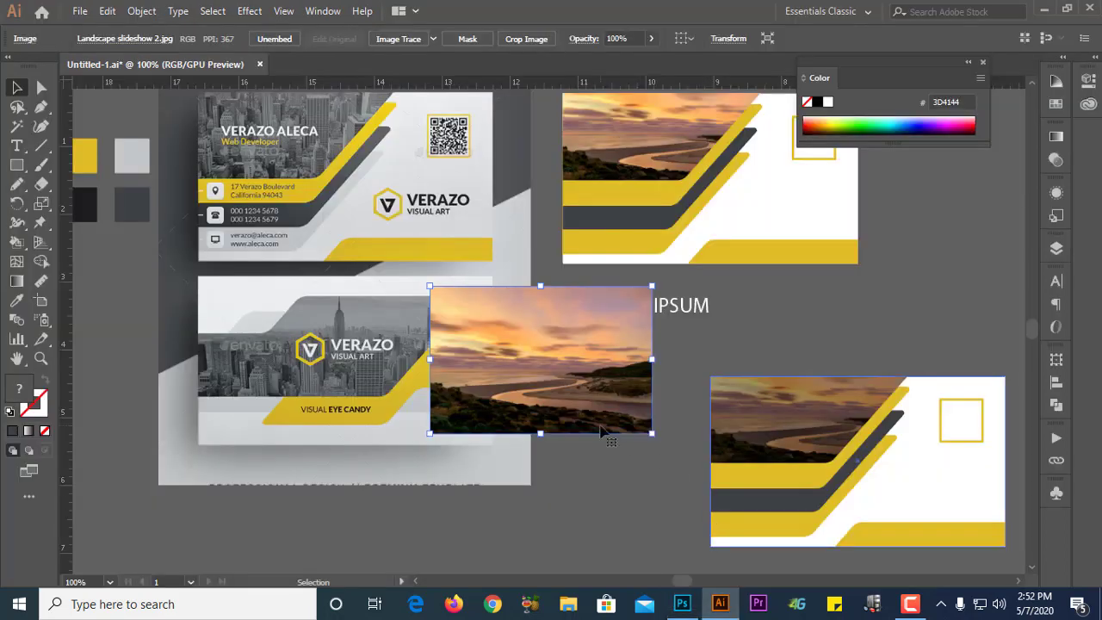
pyautogui.scroll(1, 554, 425)
pyautogui.scroll(-2, 472, 414)
pyautogui.moveTo(530, 434); pyautogui.dragTo(740, 225)
pyautogui.scroll(2, 786, 226)
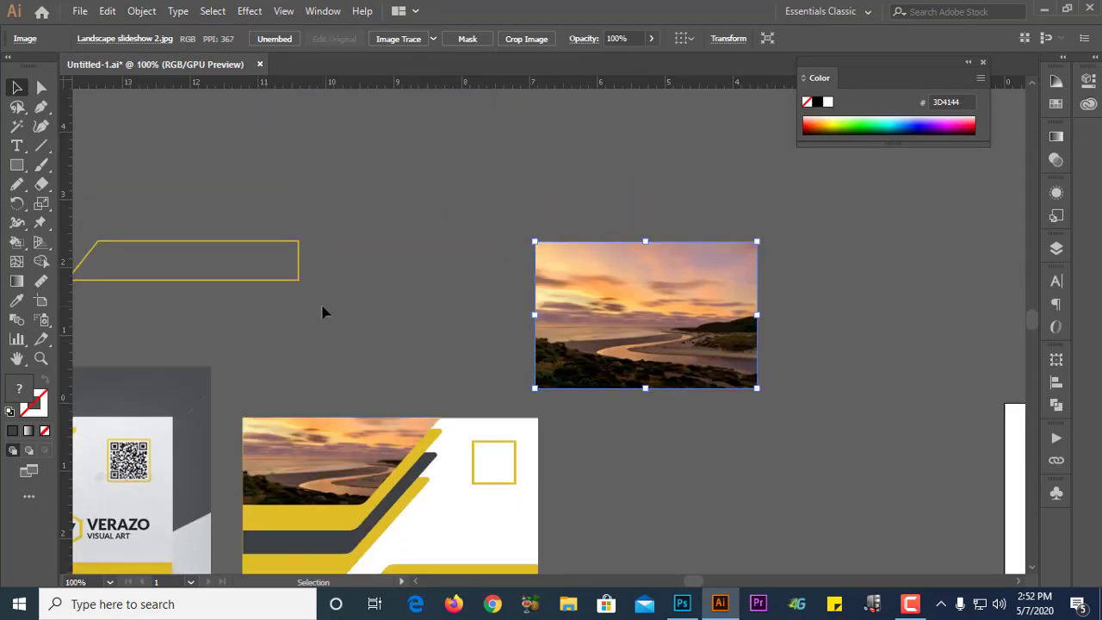
# Step: Make the yellow-outlined slanted shape taller by stretching its upper edge upward
pyautogui.click(209, 240)
pyautogui.moveTo(183, 241); pyautogui.dragTo(182, 182)
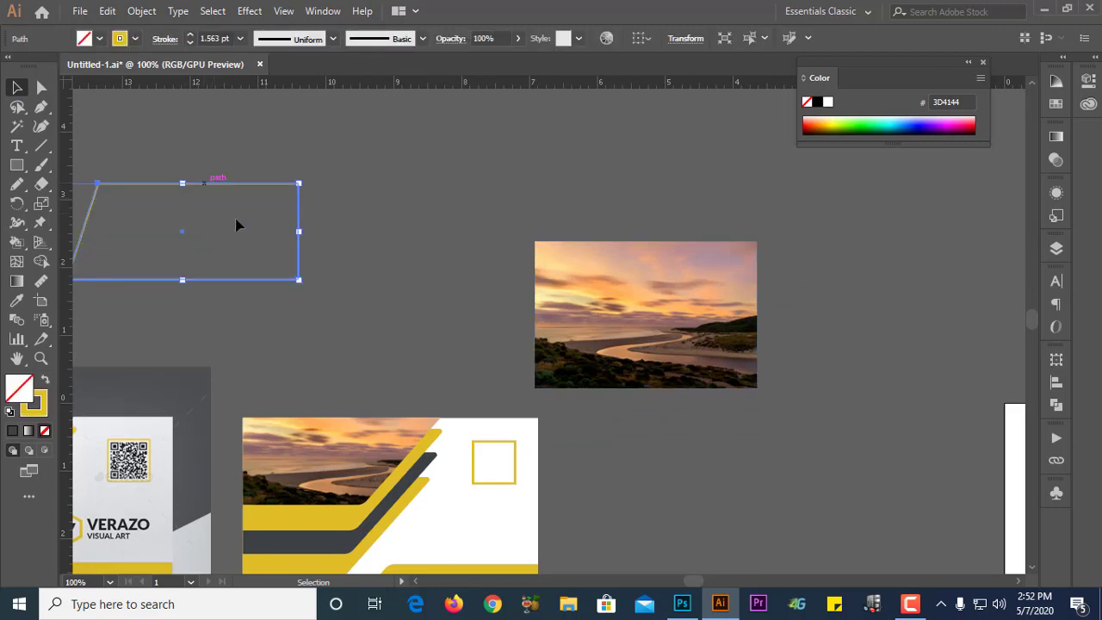
# Step: Place the yellow slanted shape in front of the sunset photo, with its fill and stroke colours swapped
pyautogui.moveTo(299, 251); pyautogui.dragTo(752, 339)
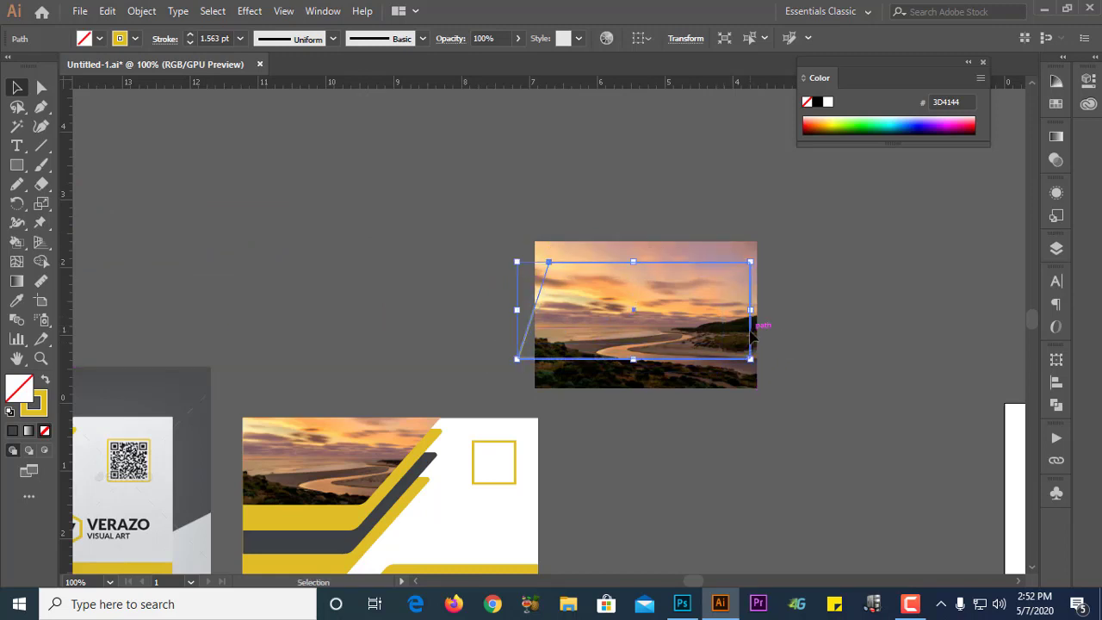
pyautogui.hotkey('shift', 'x')
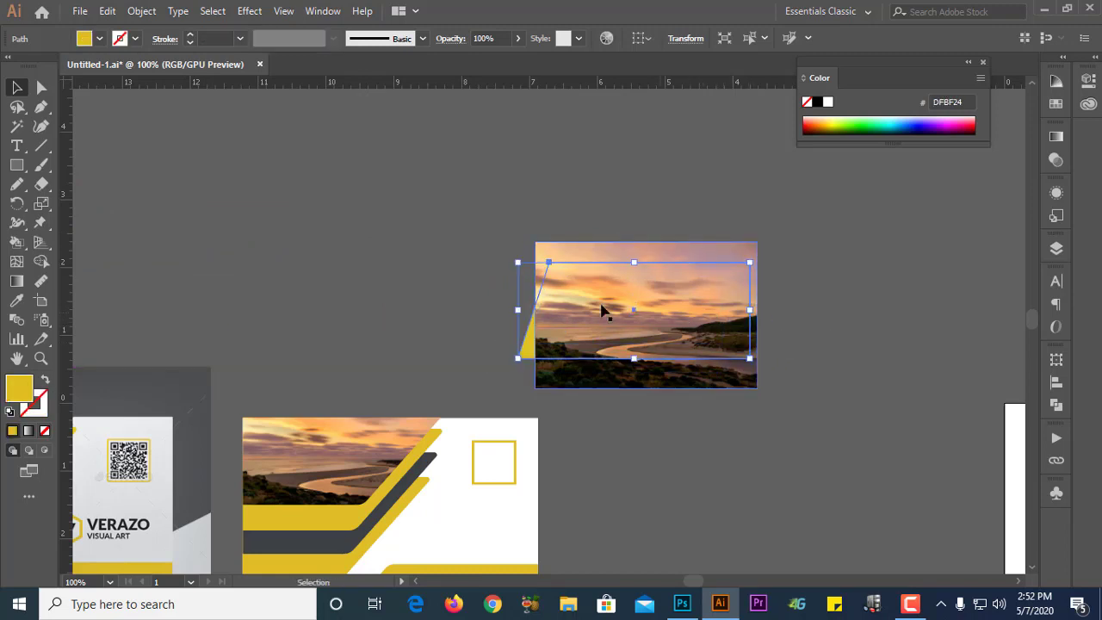
pyautogui.hotkey('ctrl', 'shift', ']')
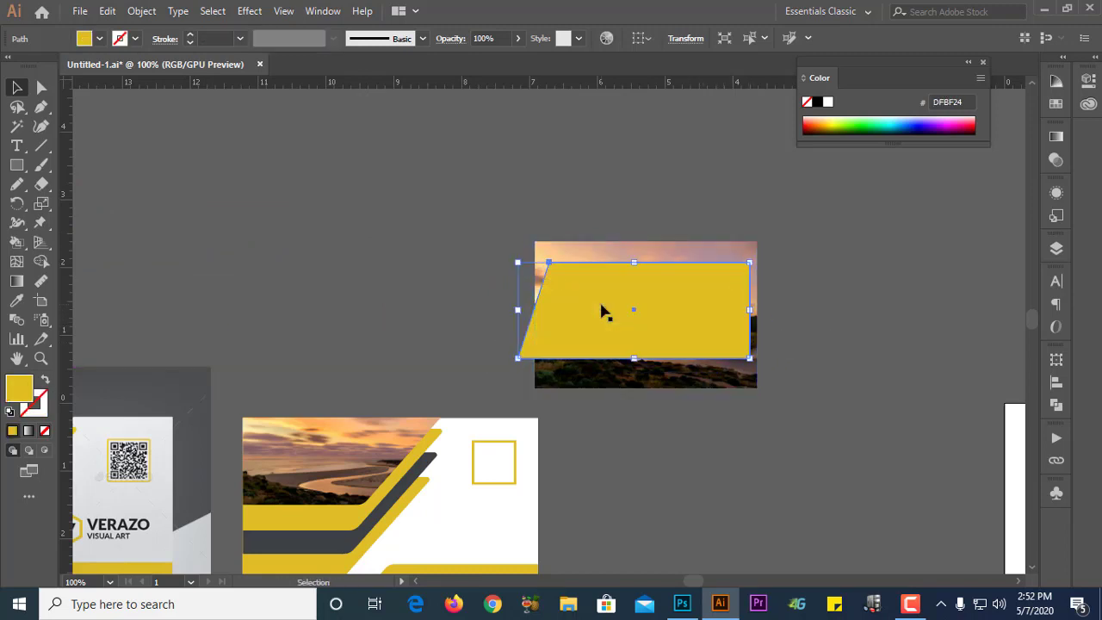
pyautogui.click(425, 243)
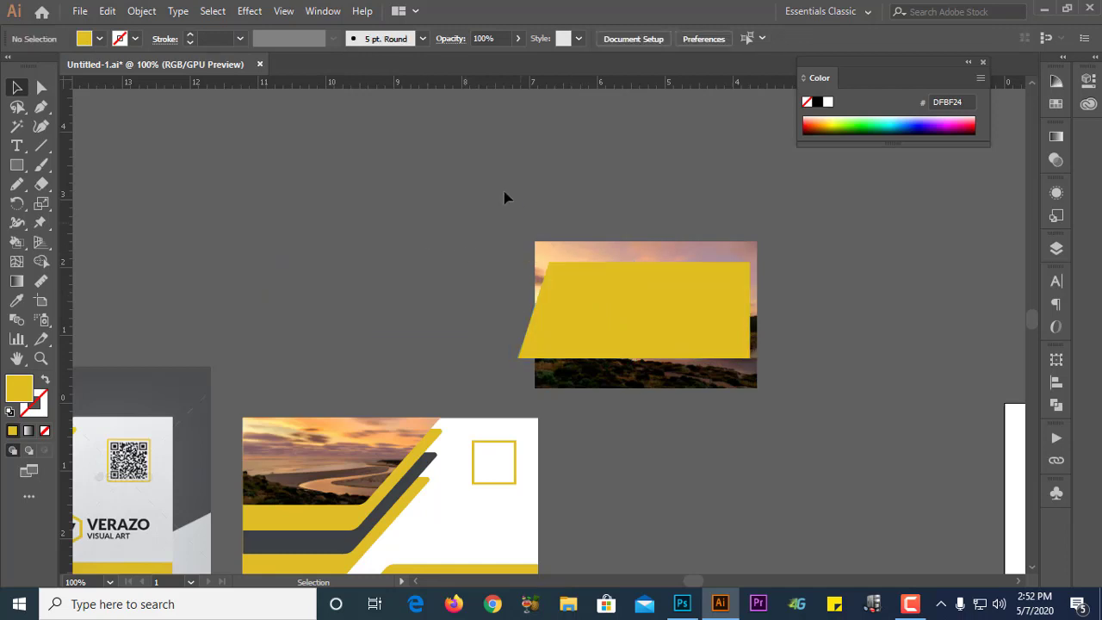
# Step: Switch to Photoshop and move the Landscape slideshow 3 photo over the dark slanted shape in the card's upper-left corner
pyautogui.click(682, 604)
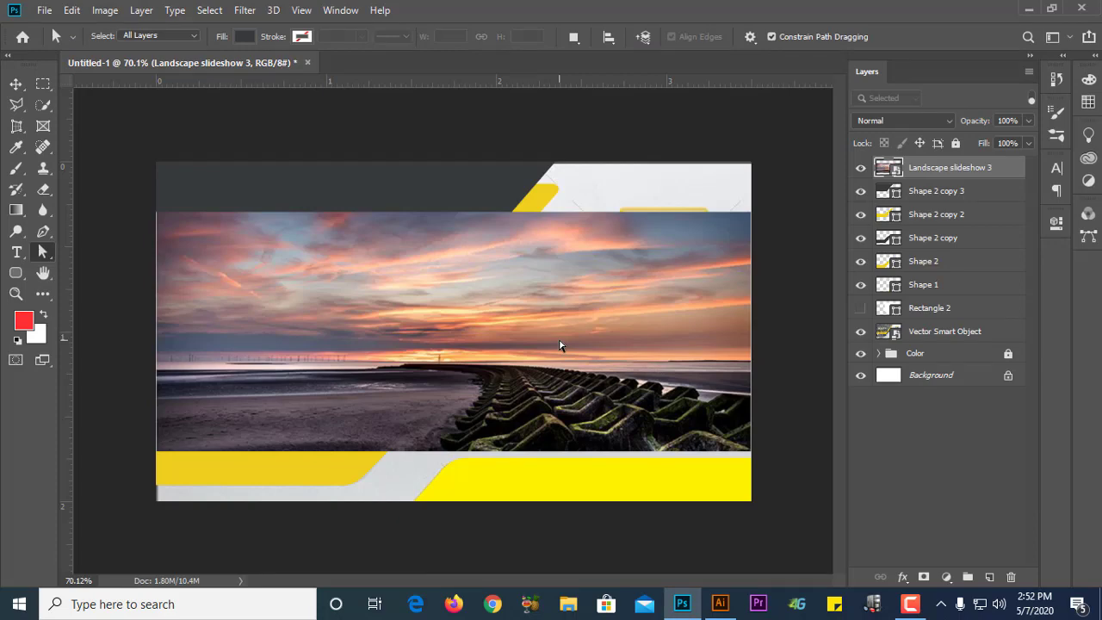
pyautogui.click(917, 192)
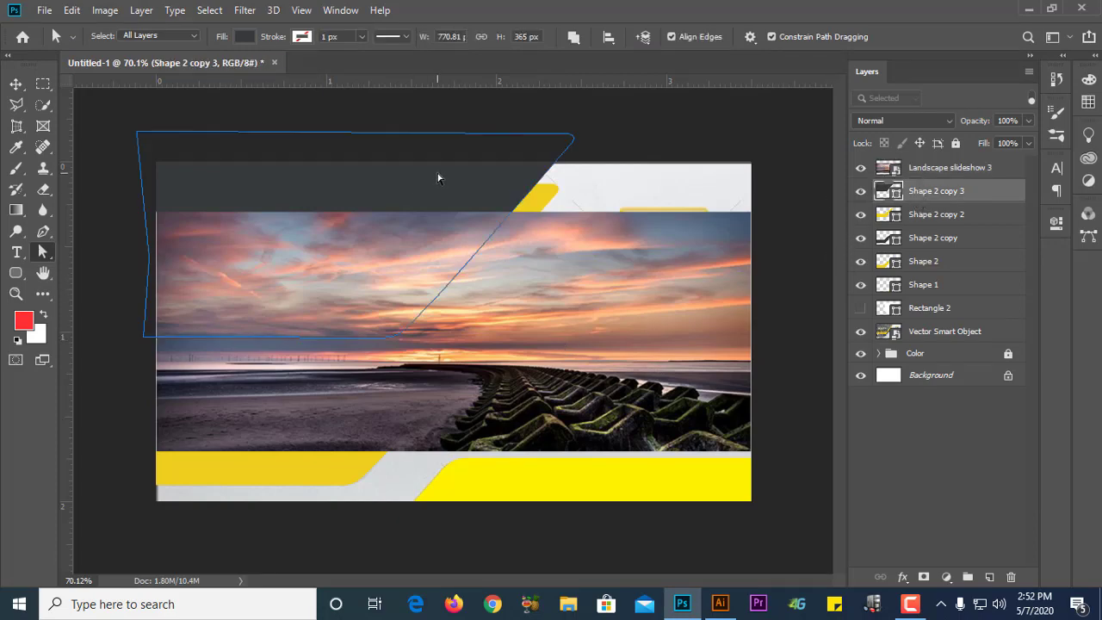
pyautogui.click(954, 175)
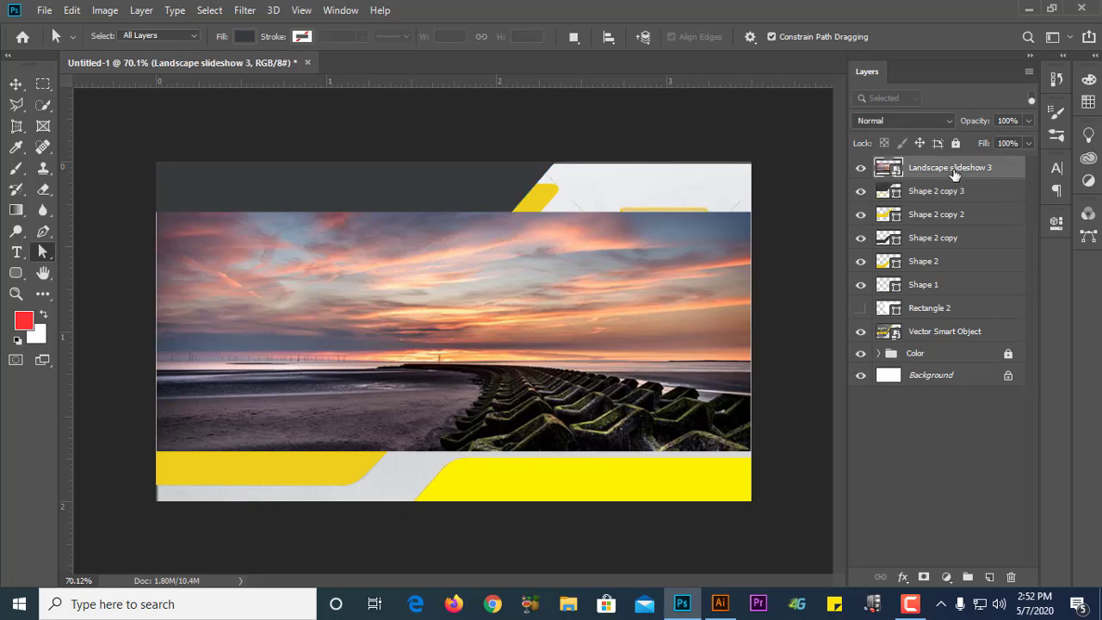
pyautogui.click(926, 193)
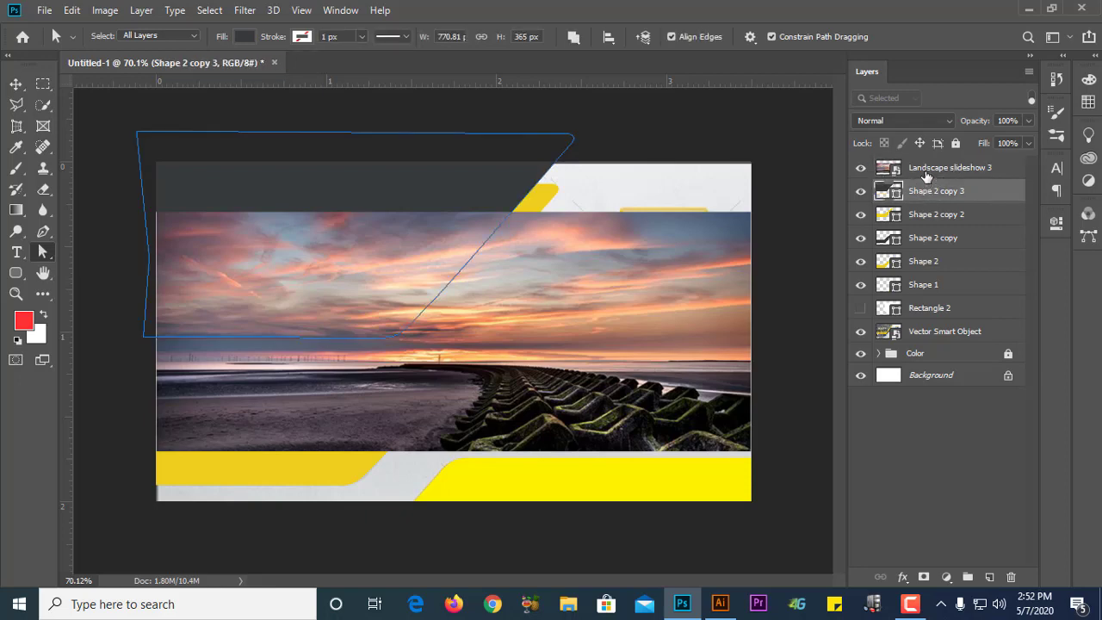
pyautogui.click(927, 172)
pyautogui.click(437, 266)
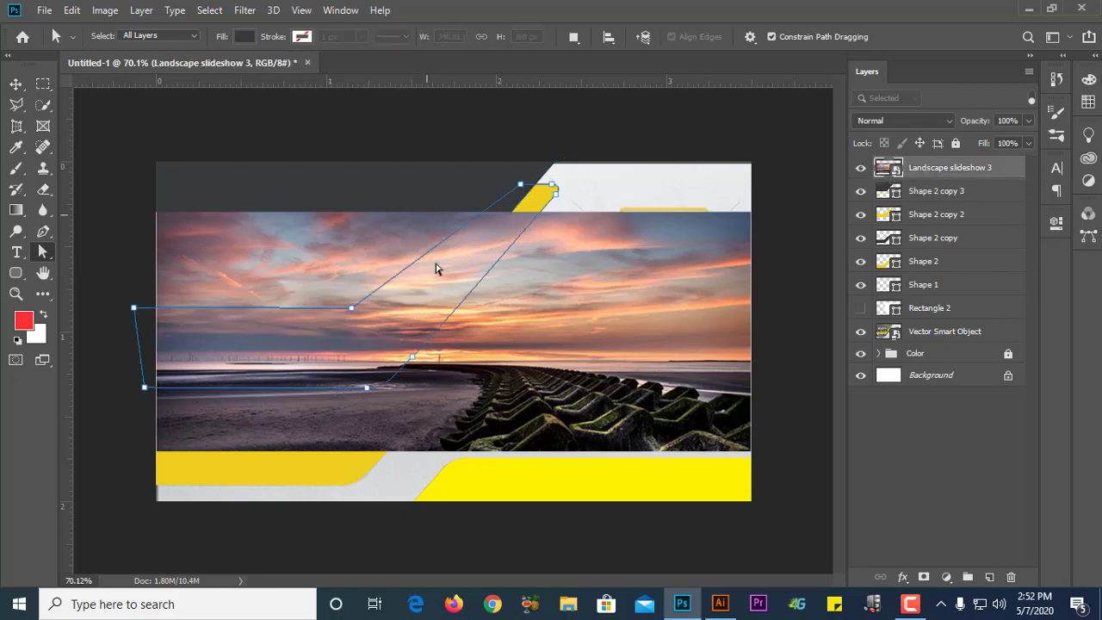
pyautogui.click(551, 304)
pyautogui.click(17, 83)
pyautogui.moveTo(641, 302); pyautogui.dragTo(523, 219)
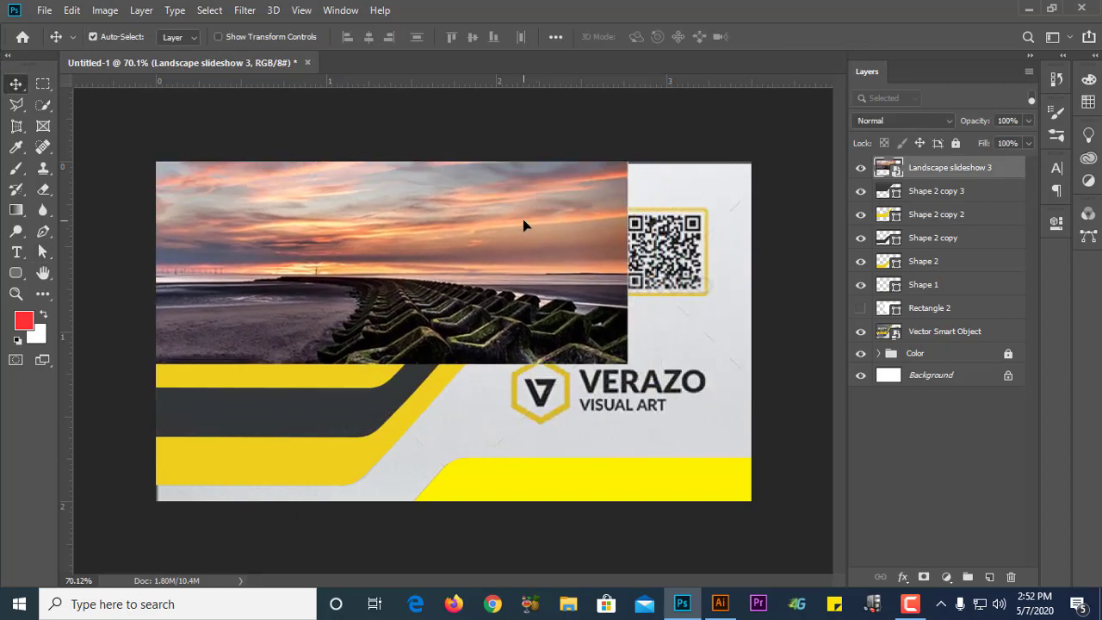
# Step: Clip the Landscape slideshow 3 photo to the Shape 2 copy 3 layer and reposition it within the slanted shape
pyautogui.click(913, 191)
pyautogui.click(915, 179)
pyautogui.moveTo(919, 181); pyautogui.dragTo(918, 174)
pyautogui.moveTo(912, 172)
pyautogui.mouseDown()
pyautogui.moveTo(912, 191)
pyautogui.moveTo(904, 172)
pyautogui.moveTo(913, 177)
pyautogui.mouseUp()
pyautogui.moveTo(915, 177); pyautogui.dragTo(914, 176)
pyautogui.moveTo(421, 244); pyautogui.dragTo(361, 252)
pyautogui.click(917, 192)
pyautogui.click(385, 254)
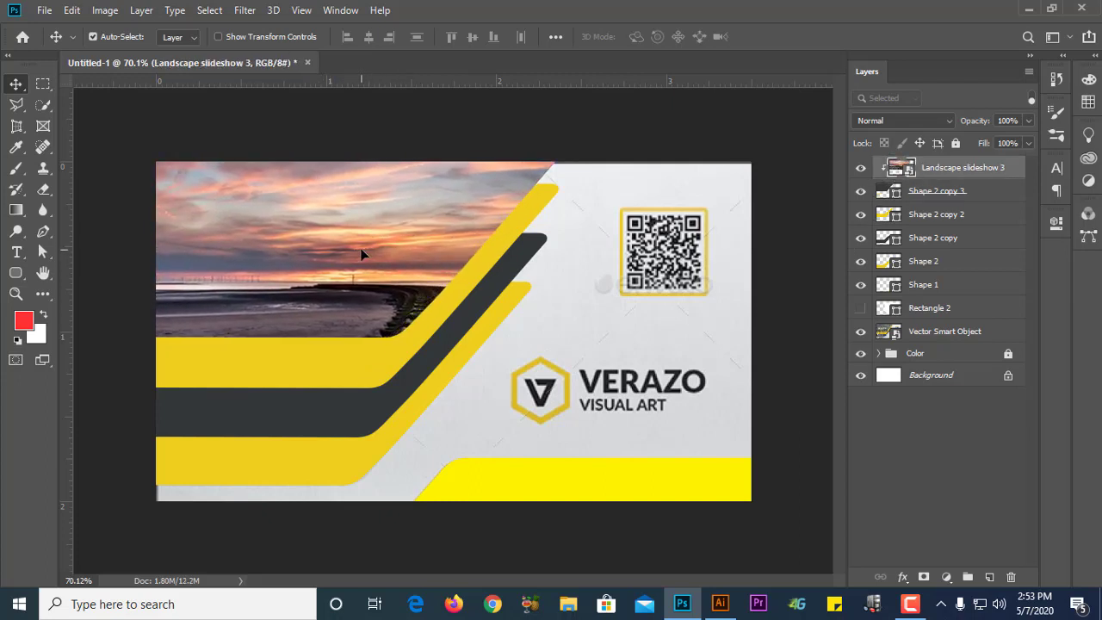
# Step: Try moving the clipped photo leftward with its layer unlinked from the base shape, and undo the move
pyautogui.click(945, 199)
pyautogui.click(339, 346)
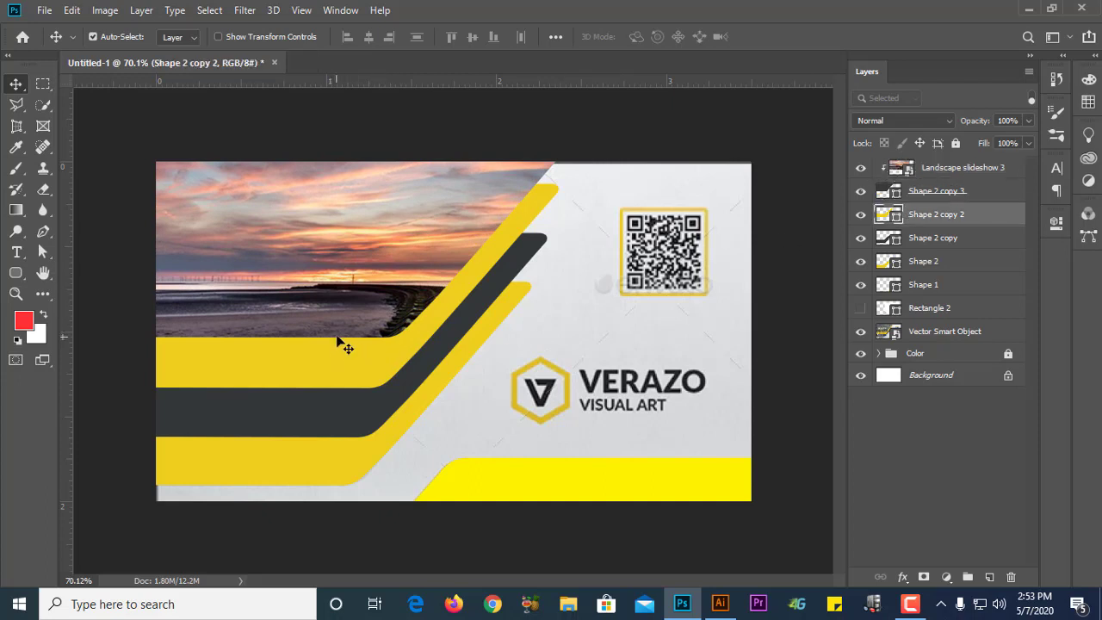
pyautogui.click(339, 346)
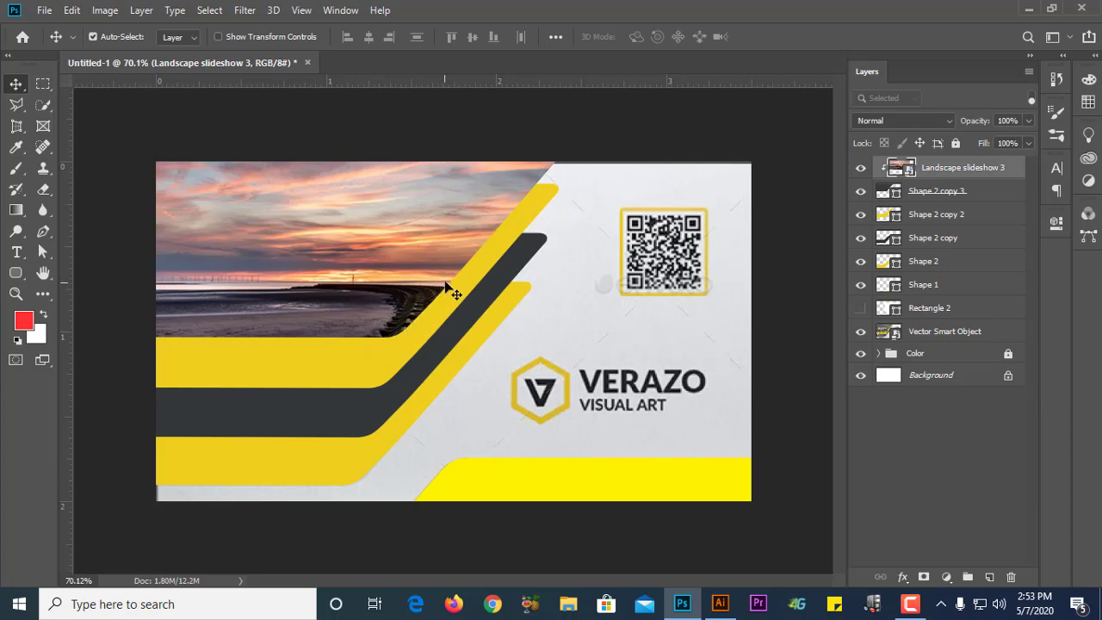
pyautogui.click(962, 199)
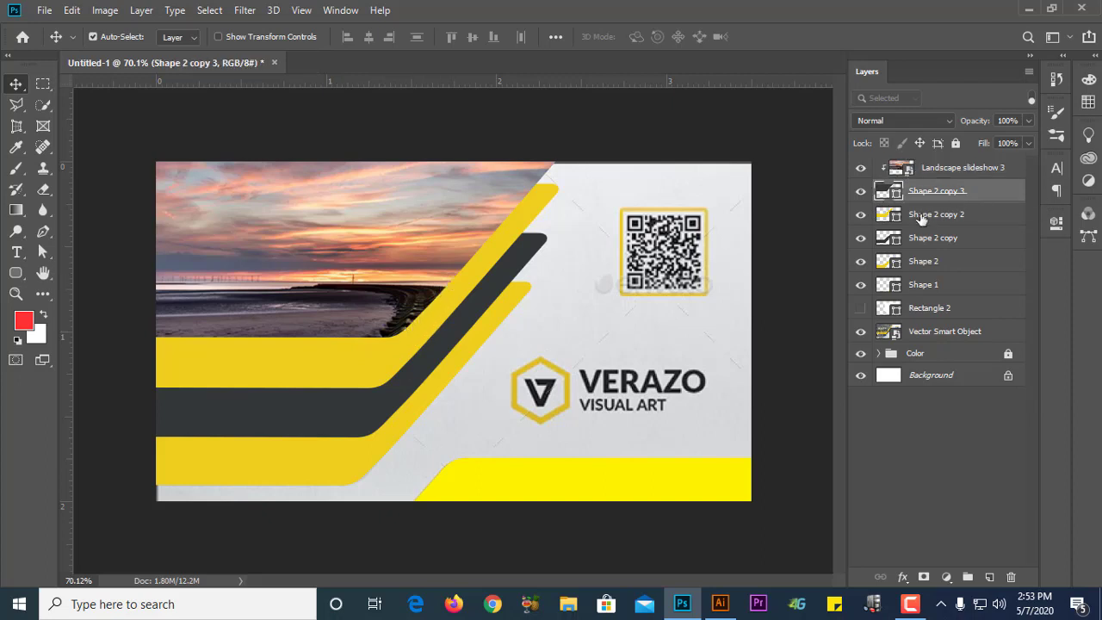
pyautogui.click(418, 317)
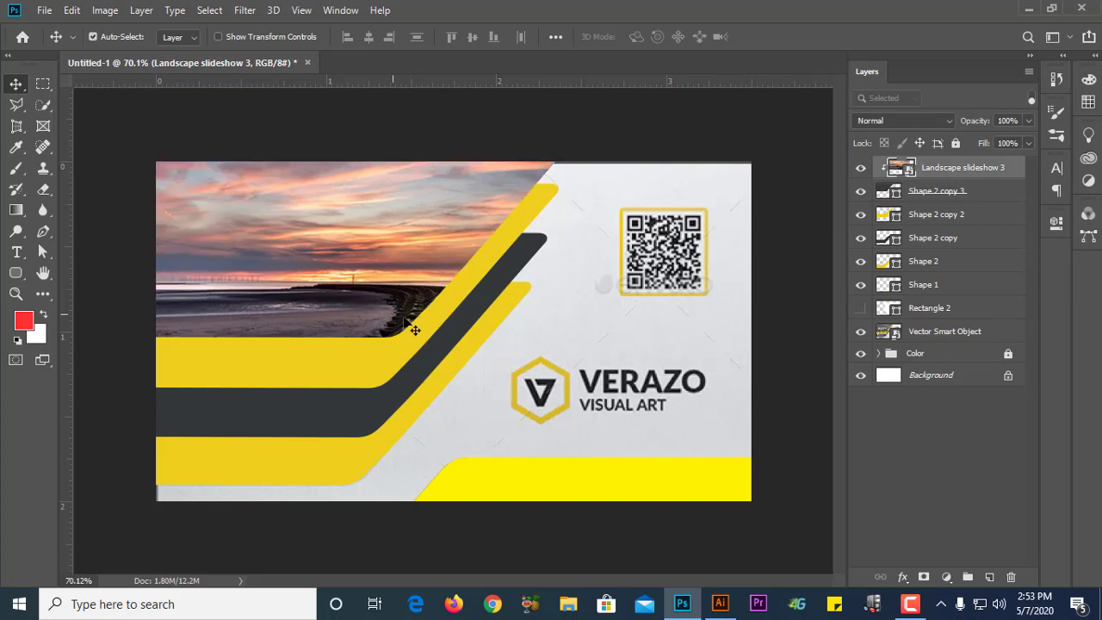
pyautogui.moveTo(545, 171); pyautogui.dragTo(507, 170)
pyautogui.hotkey('ctrl', 'z')
# Step: Link the Landscape slideshow 3 and Shape 2 copy 3 layers and test moving them together, undoing each move
pyautogui.keyDown('ctrl'); pyautogui.click(994, 197); pyautogui.keyUp('ctrl')
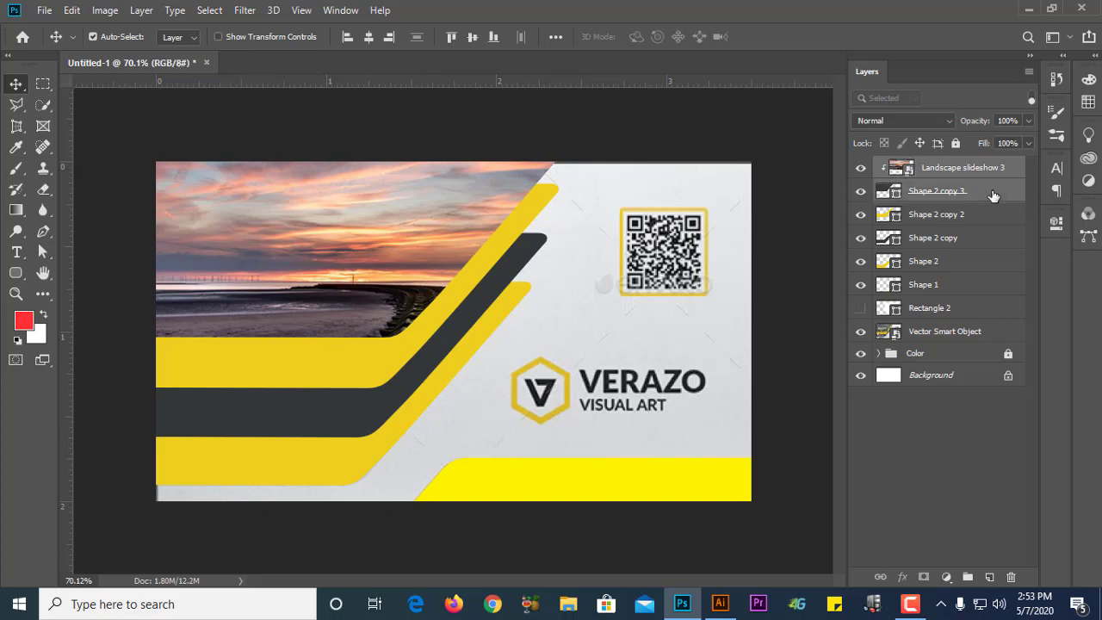
pyautogui.click(880, 576)
pyautogui.moveTo(468, 236); pyautogui.dragTo(429, 240)
pyautogui.hotkey('ctrl', 'z')
pyautogui.click(953, 171)
pyautogui.moveTo(475, 238); pyautogui.dragTo(431, 238)
pyautogui.hotkey('ctrl', 'z')
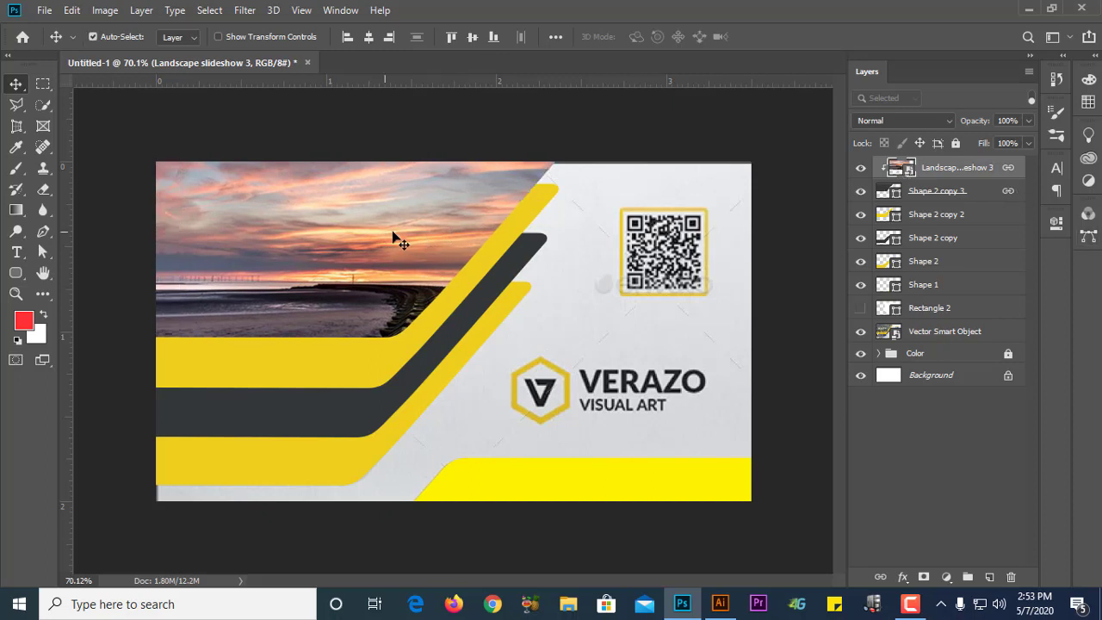
pyautogui.moveTo(443, 232); pyautogui.dragTo(360, 239)
pyautogui.hotkey('ctrl', 'z')
# Step: Remove the link from the photo layer and shift the clipped photo slightly to the right inside the slanted shape
pyautogui.press('a')
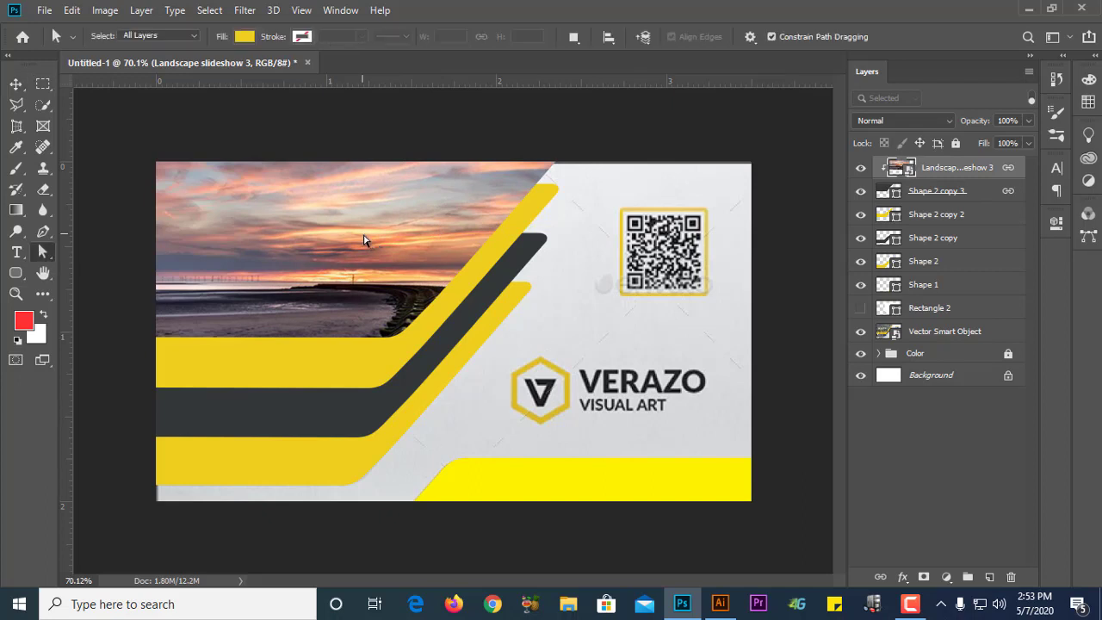
pyautogui.click(345, 241)
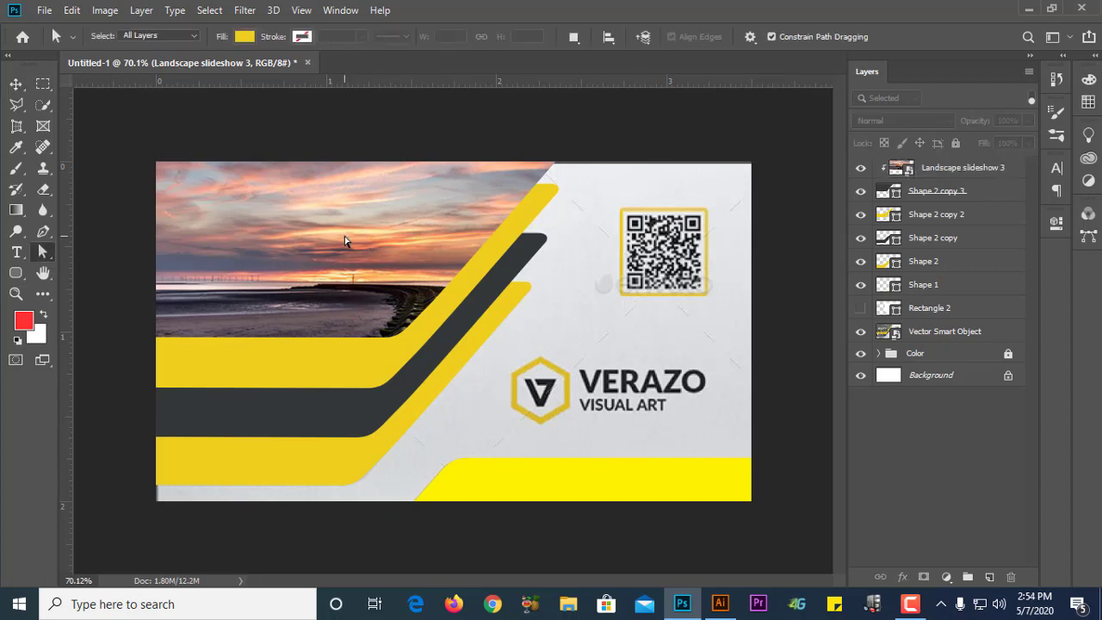
pyautogui.click(15, 83)
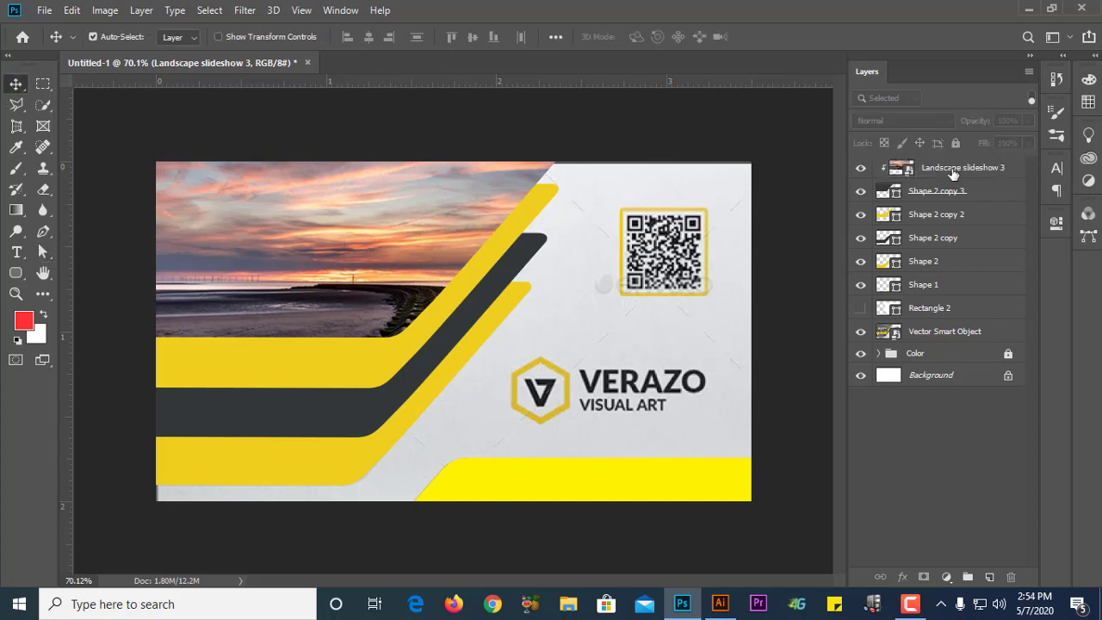
pyautogui.click(972, 168)
pyautogui.click(880, 576)
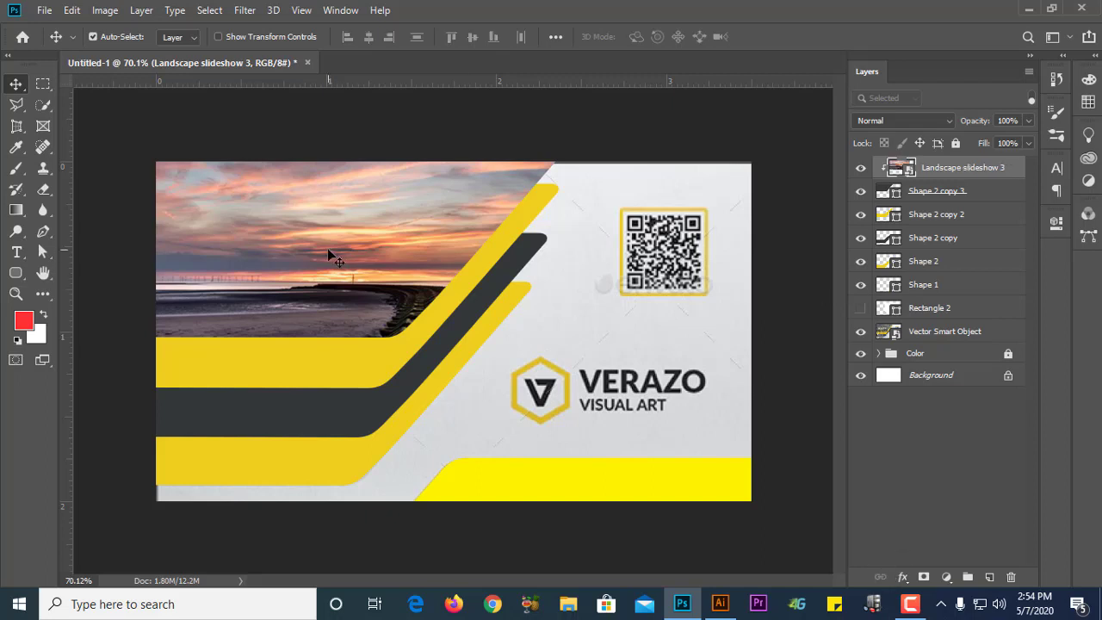
pyautogui.moveTo(336, 245); pyautogui.dragTo(387, 248)
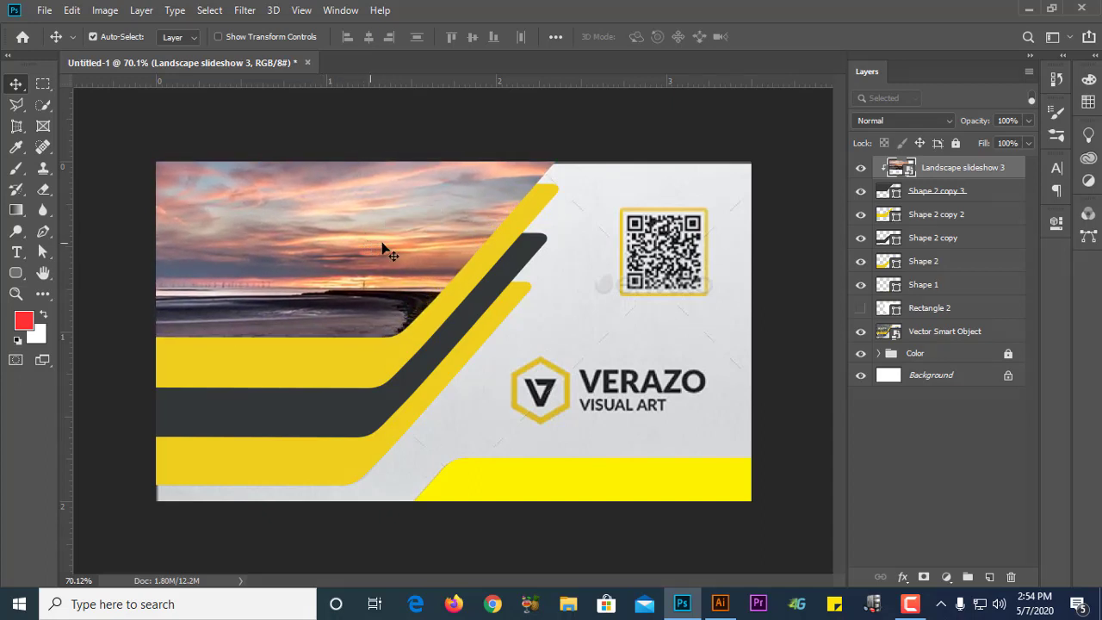
# Step: Try moving the dark base shape with the photo layer hidden, undo the move, and show the photo again
pyautogui.click(861, 168)
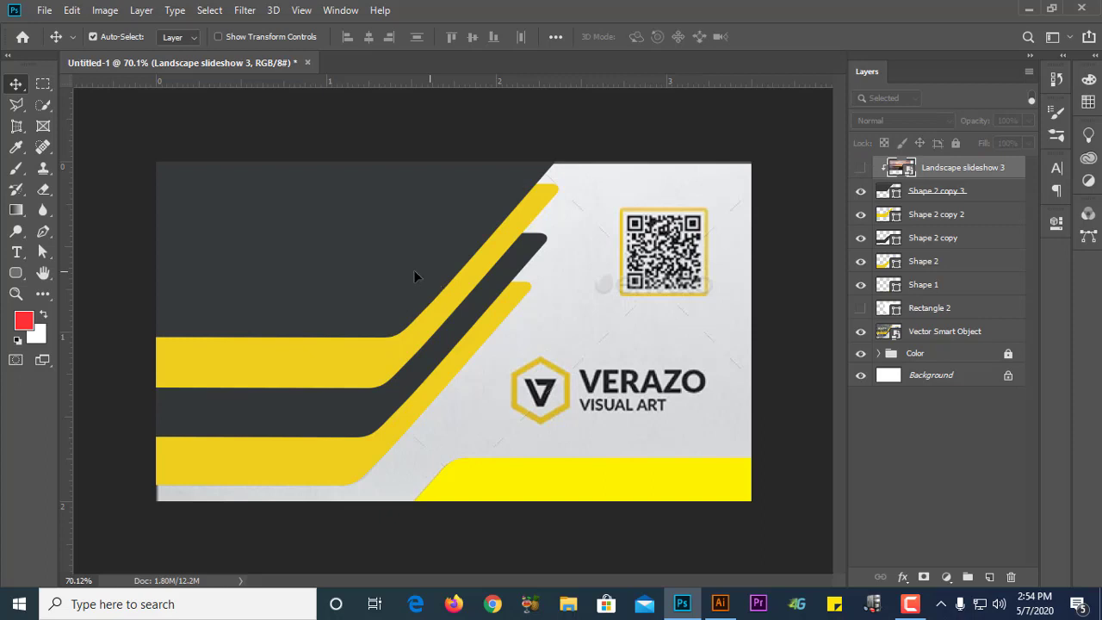
pyautogui.moveTo(414, 272); pyautogui.dragTo(386, 277)
pyautogui.hotkey('ctrl', 'z')
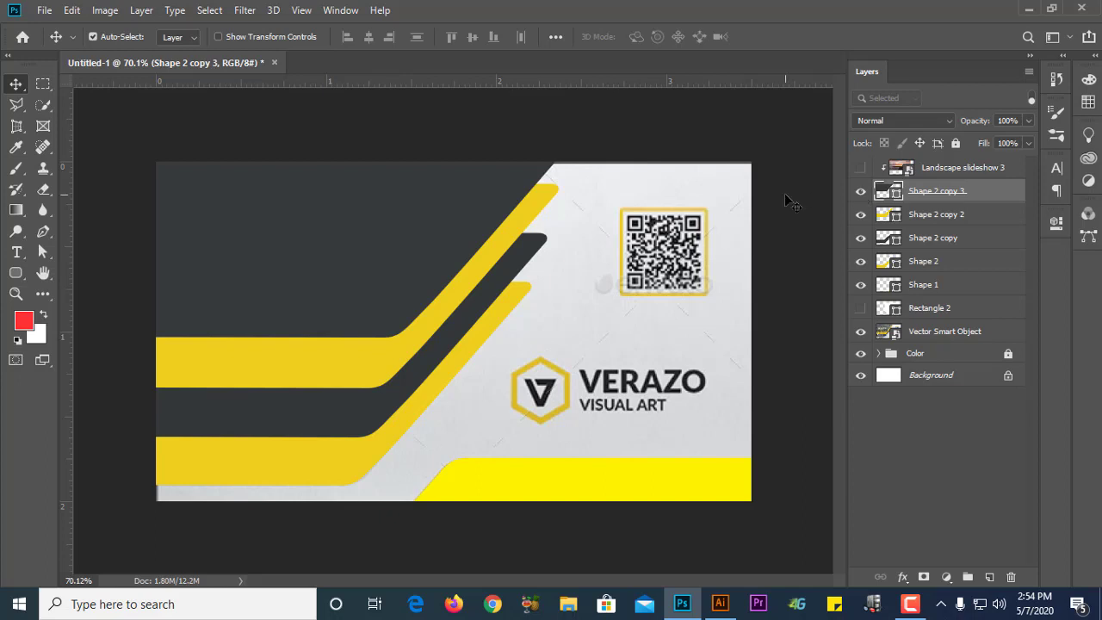
pyautogui.click(861, 167)
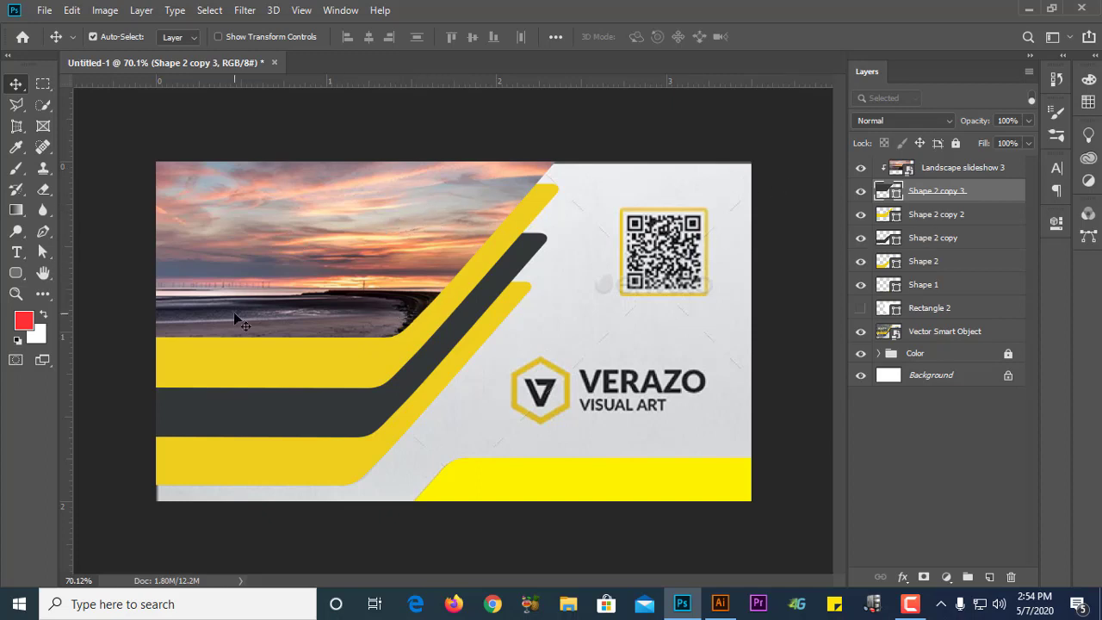
# Step: Duplicate the dark Shape 2 copy 3 layer above the clipped photo and toggle the copy's visibility to compare
pyautogui.moveTo(983, 192); pyautogui.dragTo(980, 159)
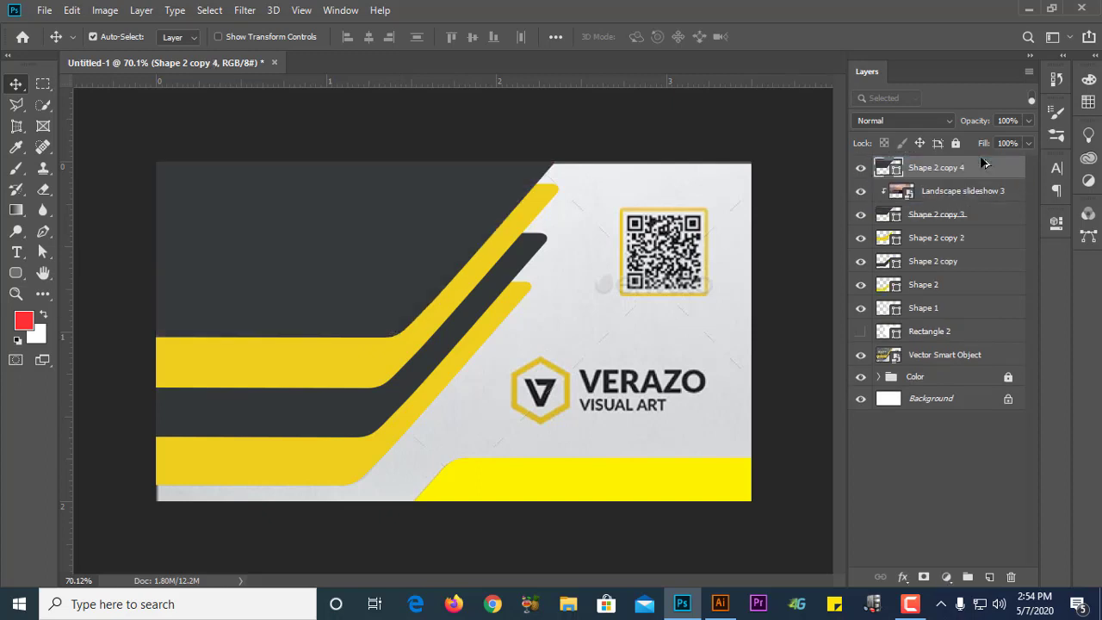
pyautogui.click(860, 168)
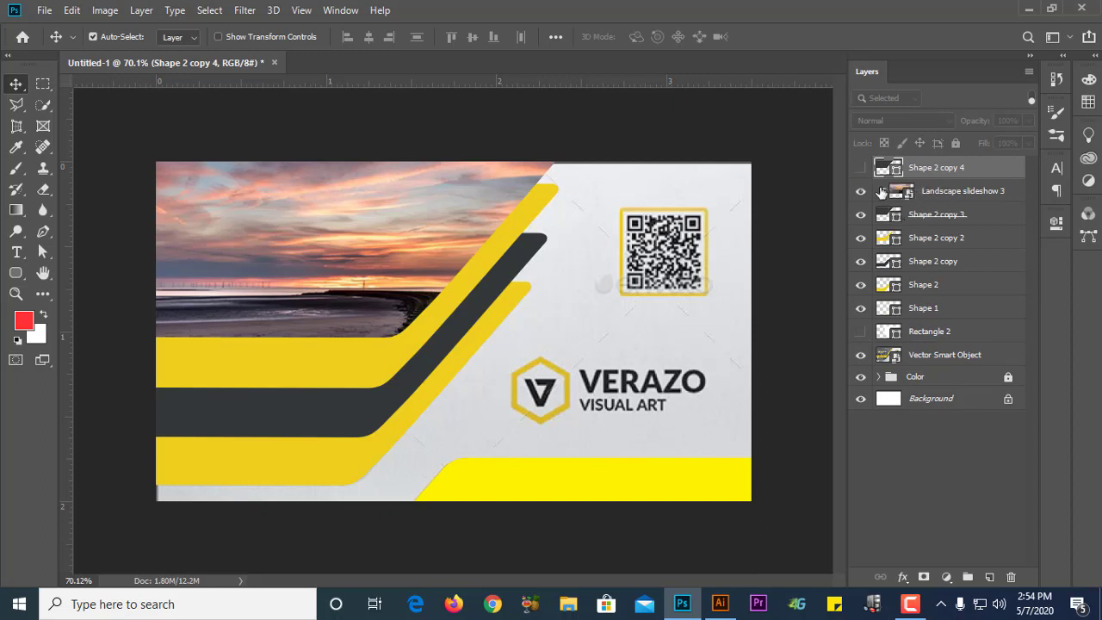
pyautogui.click(861, 168)
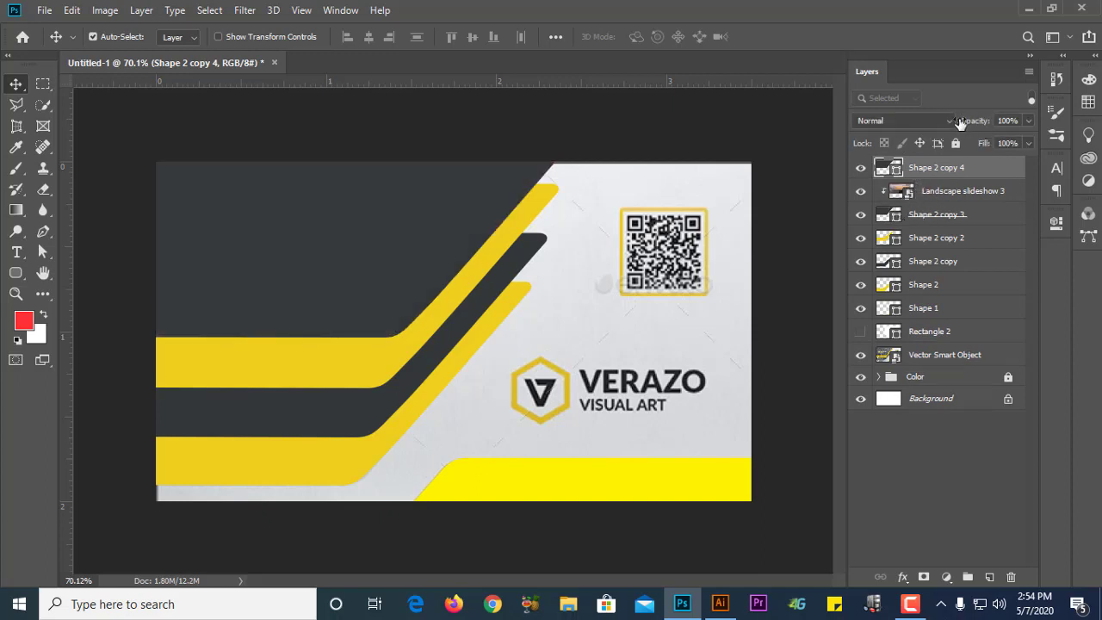
# Step: Set the duplicated dark shape's blend mode to Multiply and its opacity to 50%
pyautogui.click(939, 121)
pyautogui.click(895, 183)
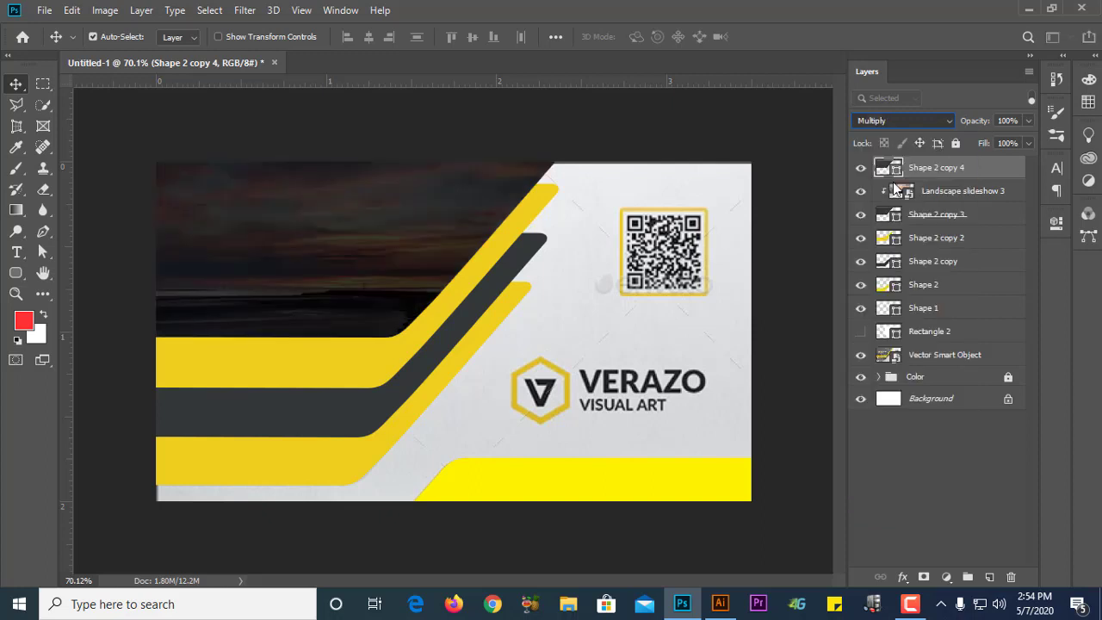
pyautogui.click(1026, 121)
pyautogui.click(990, 140)
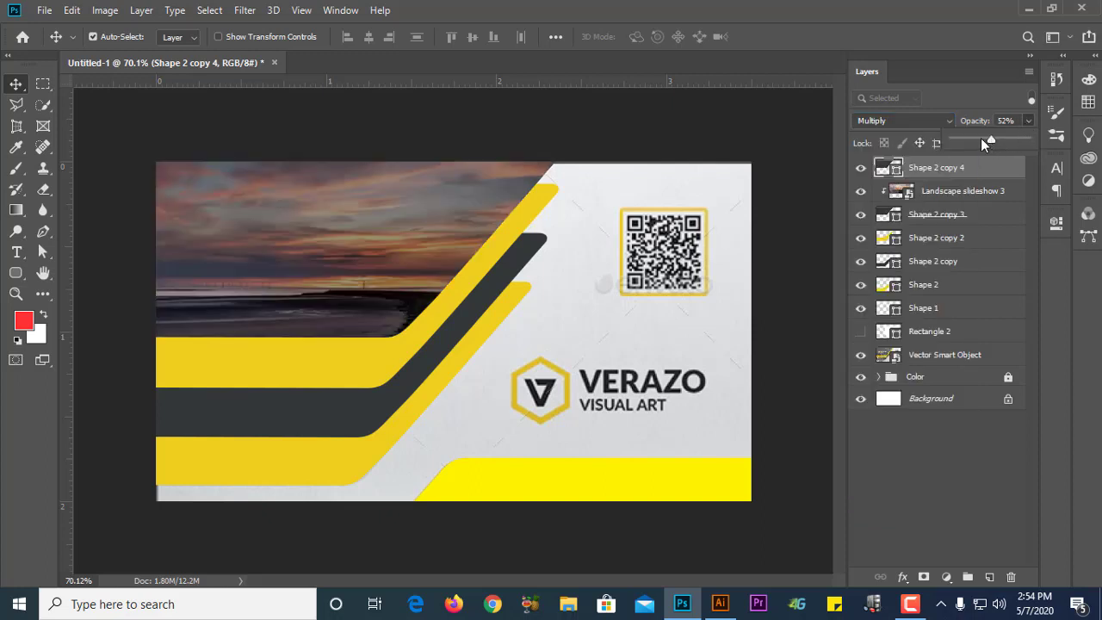
pyautogui.click(981, 141)
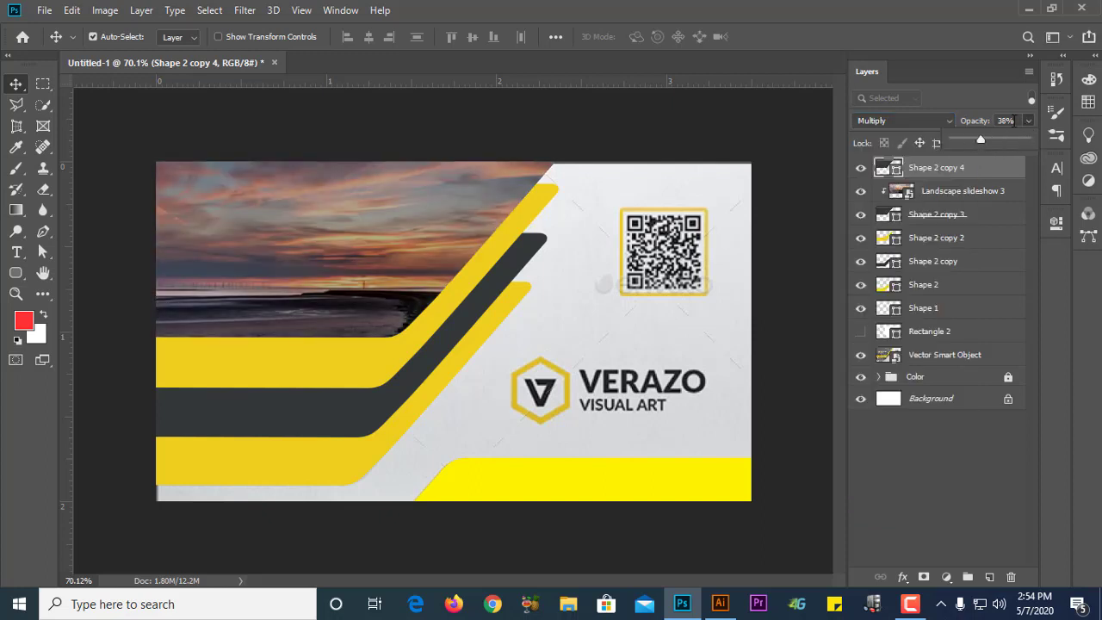
pyautogui.click(962, 123)
pyautogui.write('50')
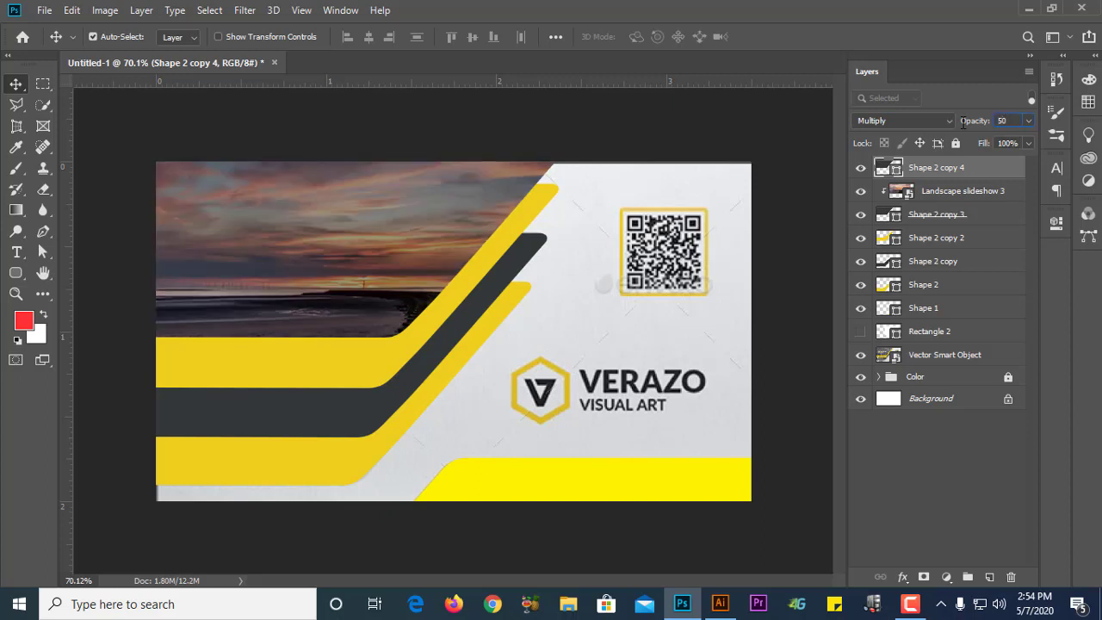
pyautogui.press('Return')
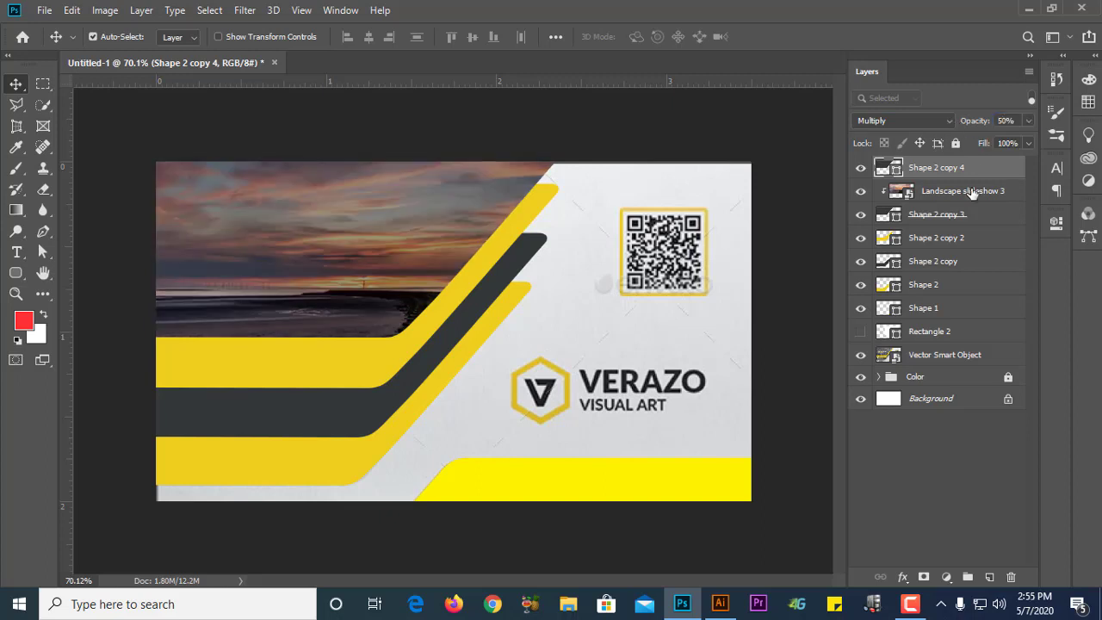